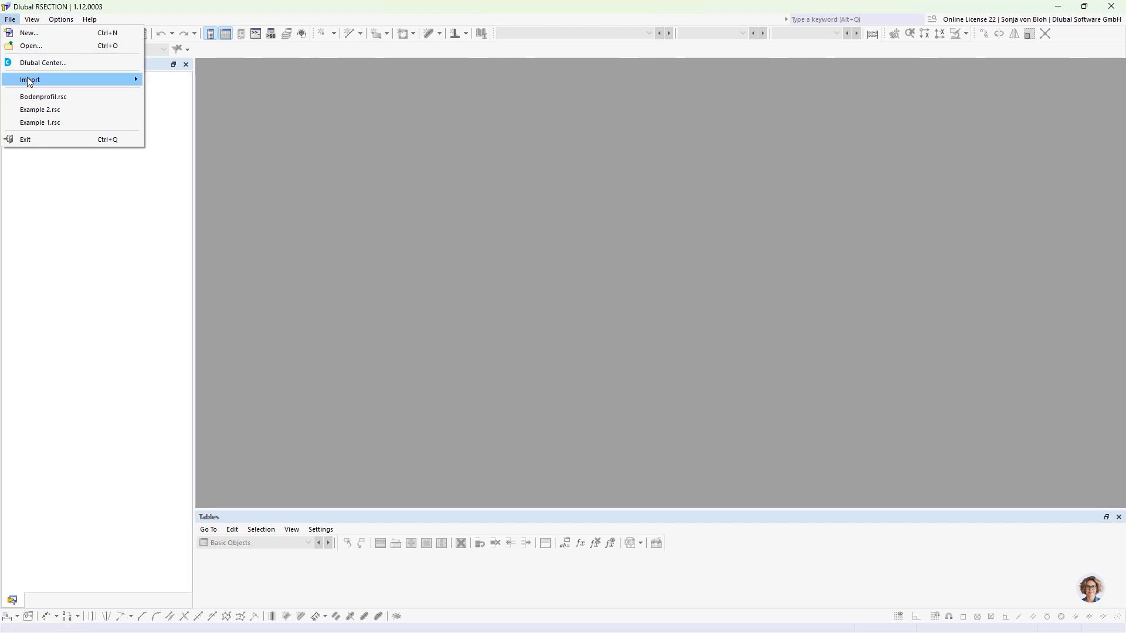
- Import the DXF file Bodenprofil.dxf from the Aluminium Webinar folder
mouse_move(55, 79)
left_click(153, 80)
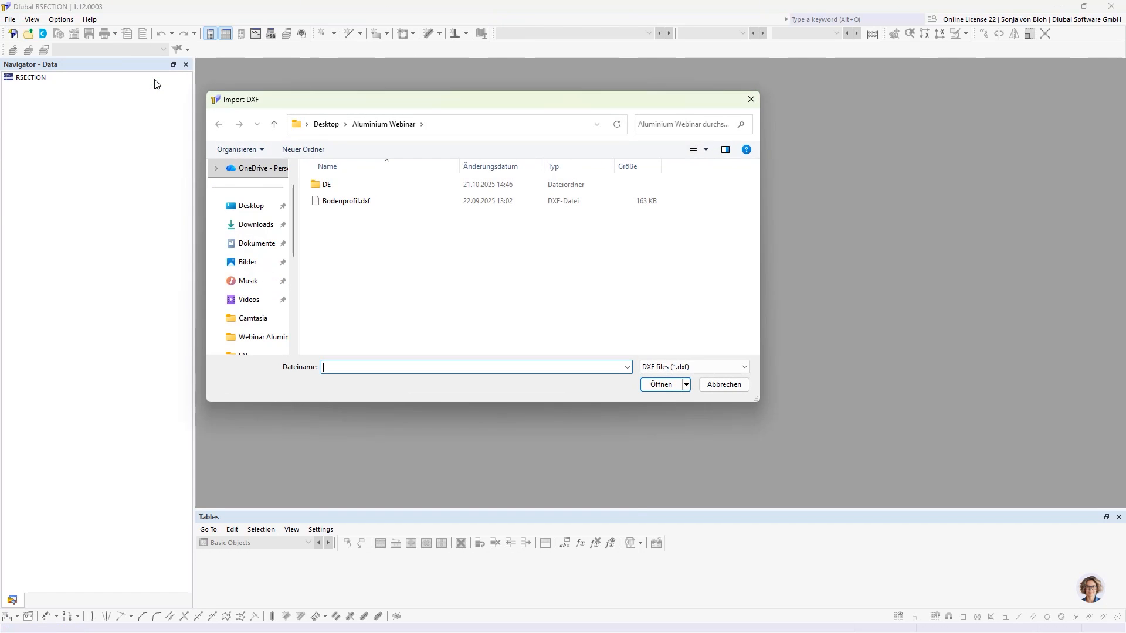
left_click(337, 200)
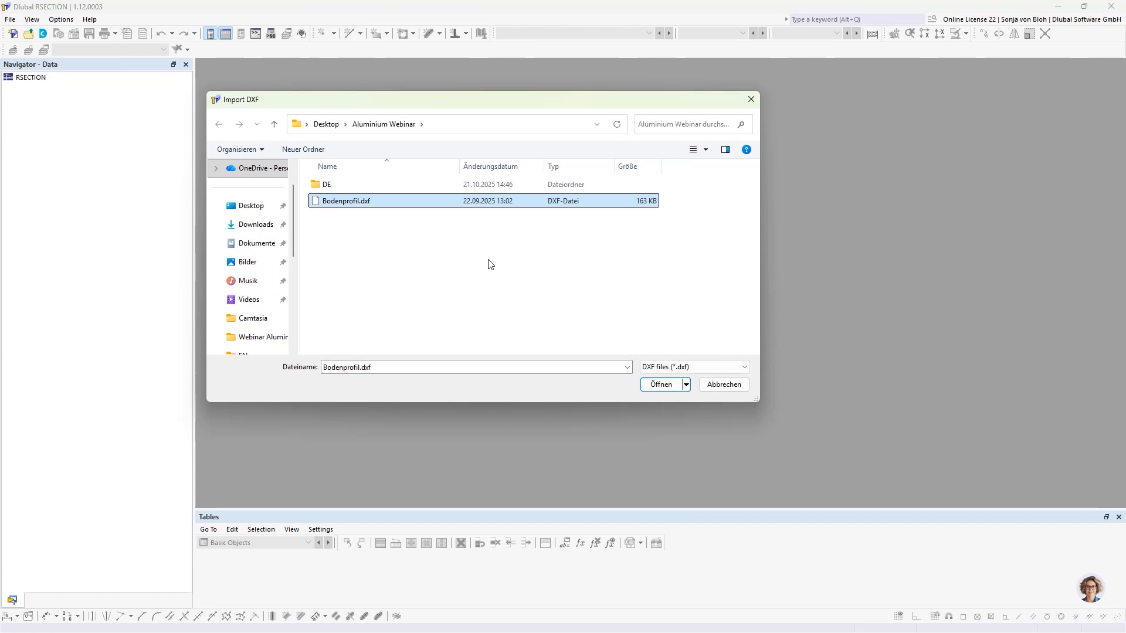
left_click(661, 384)
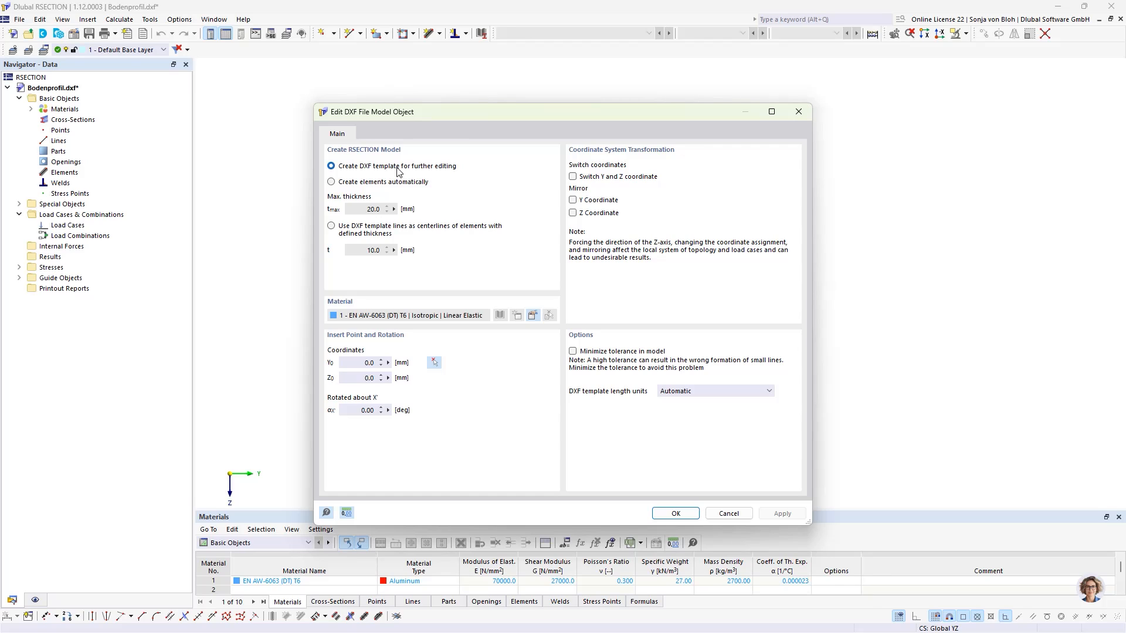
left_click(339, 181)
left_click(331, 228)
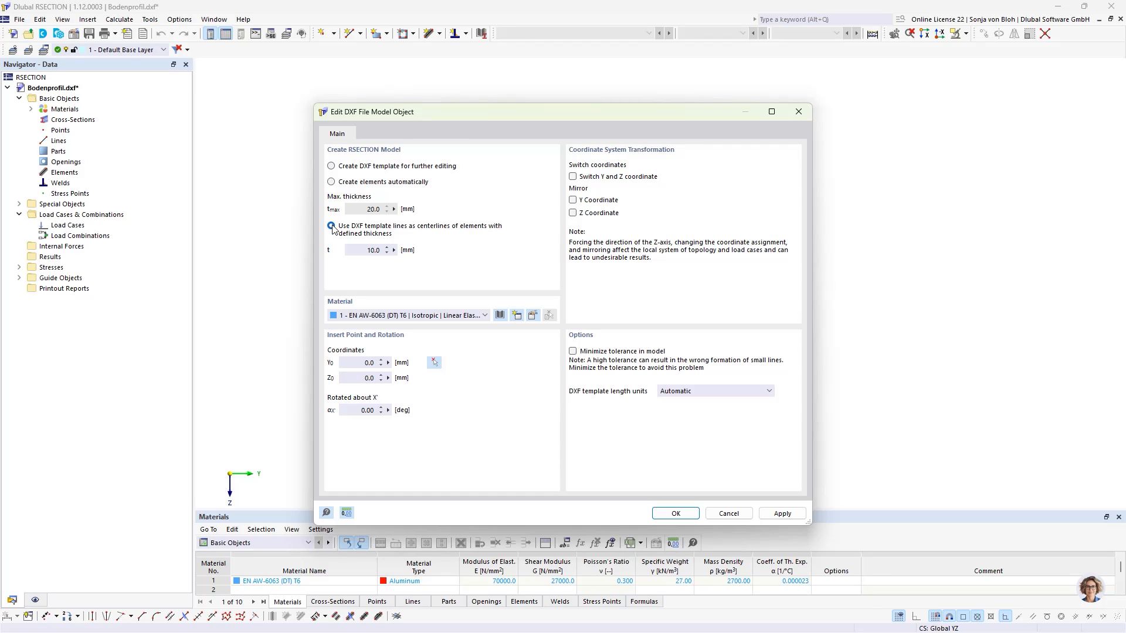
left_click(338, 168)
- Keep EN AW-6063 (DT) T6 from the material library and finish importing the DXF as a template for further editing
left_click(533, 316)
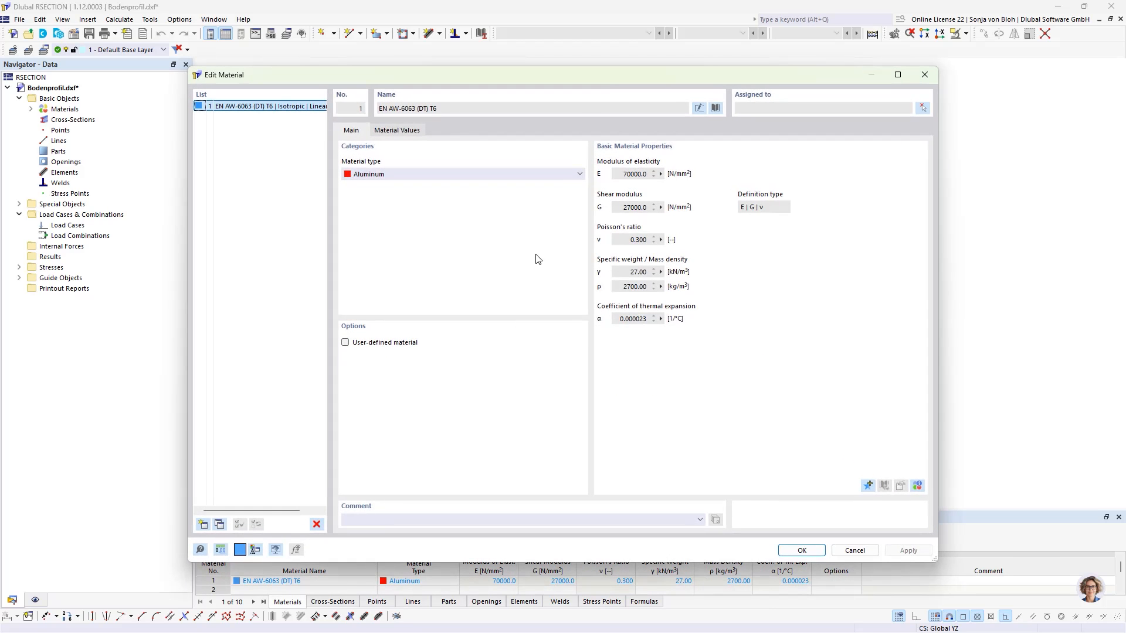
left_click(715, 108)
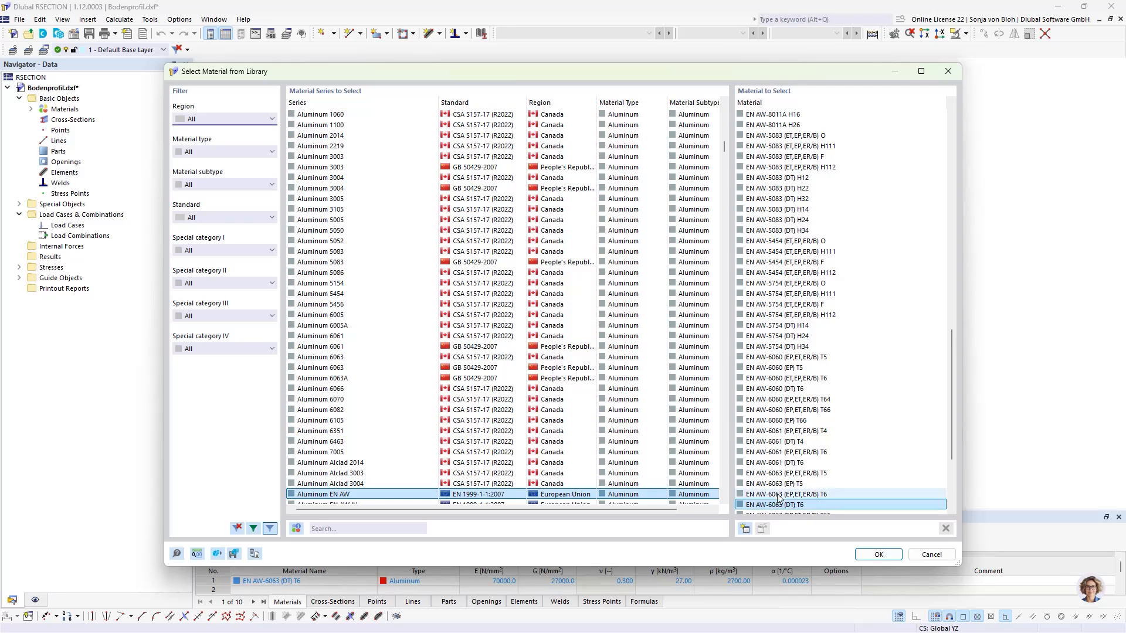
scroll(789, 463, "down", 2)
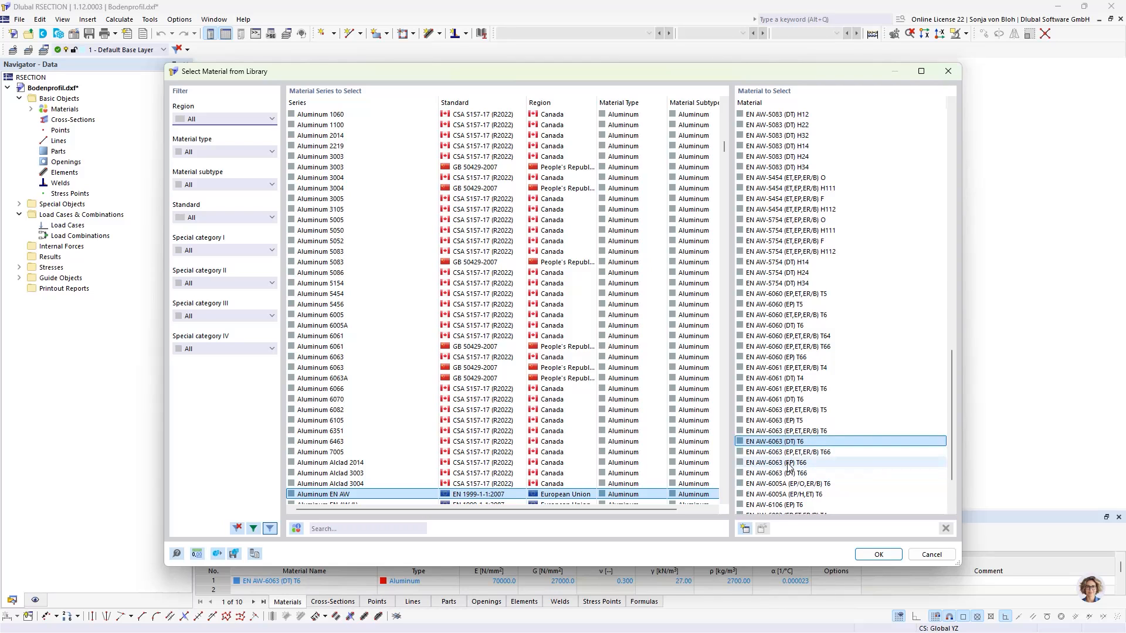
left_click(876, 555)
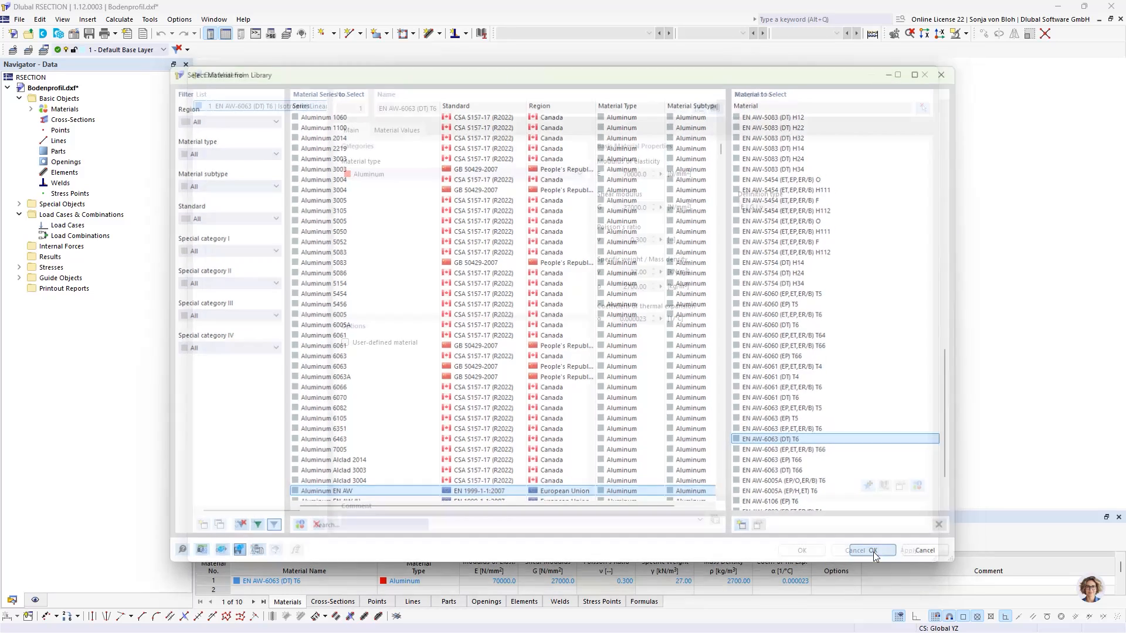
left_click(802, 550)
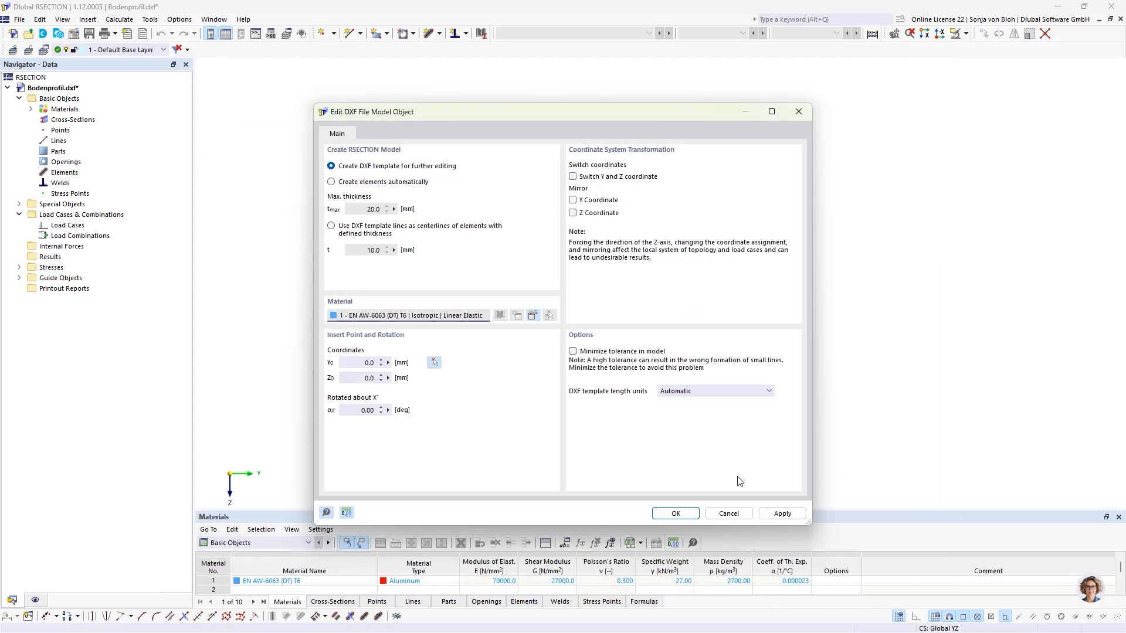
left_click(677, 514)
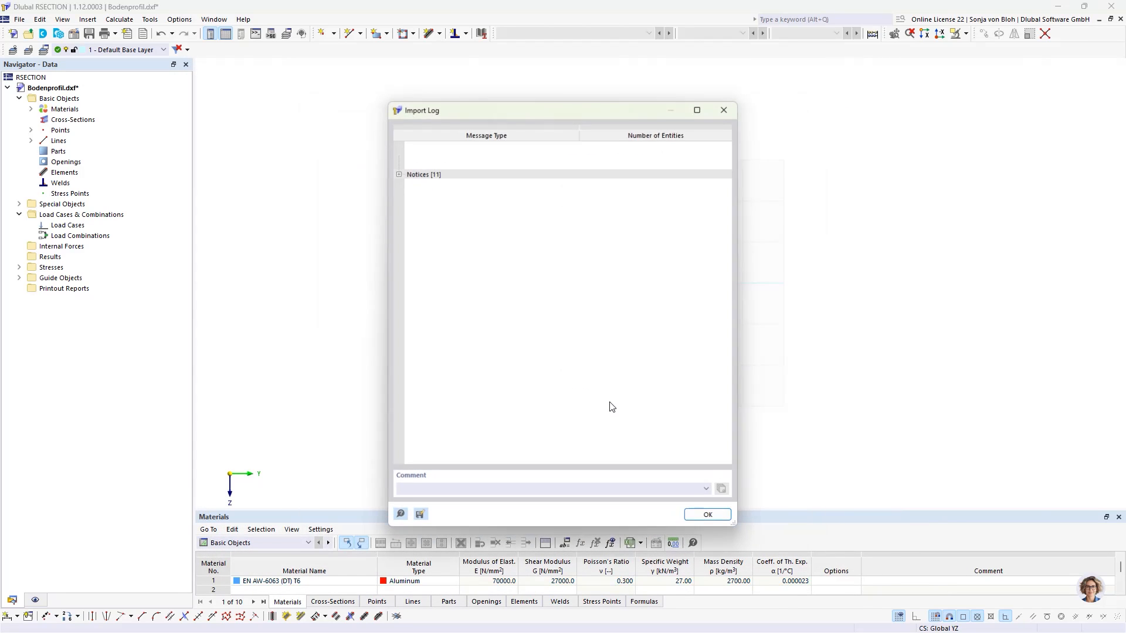
left_click(709, 516)
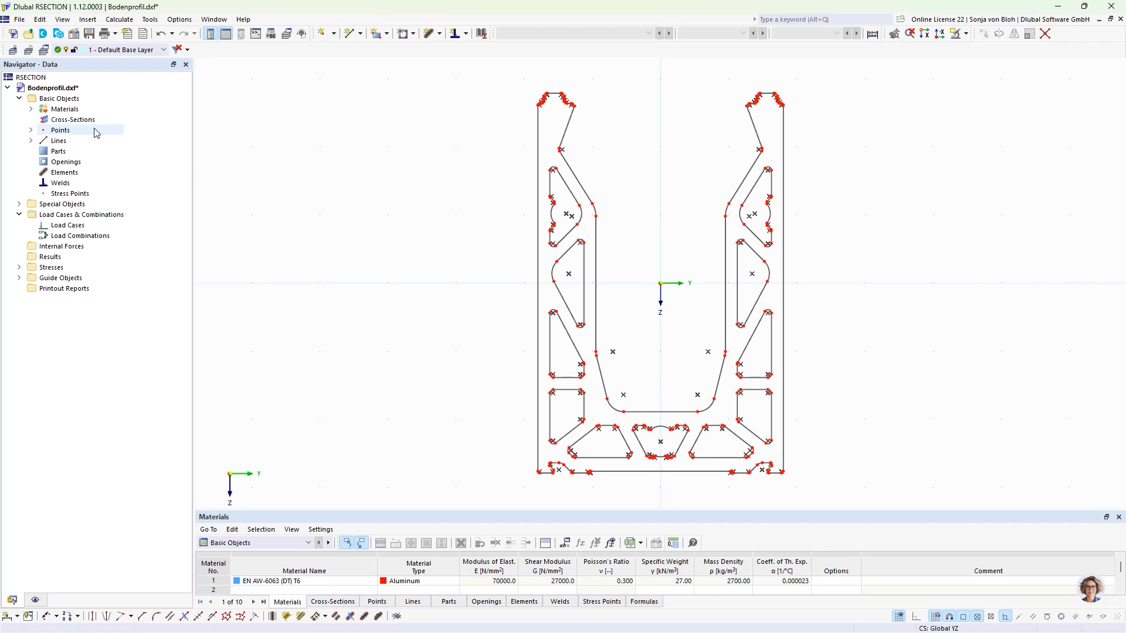
- Set the model's analysis method to Finite Element Analysis in the model base data
right_click(66, 101)
left_click(81, 108)
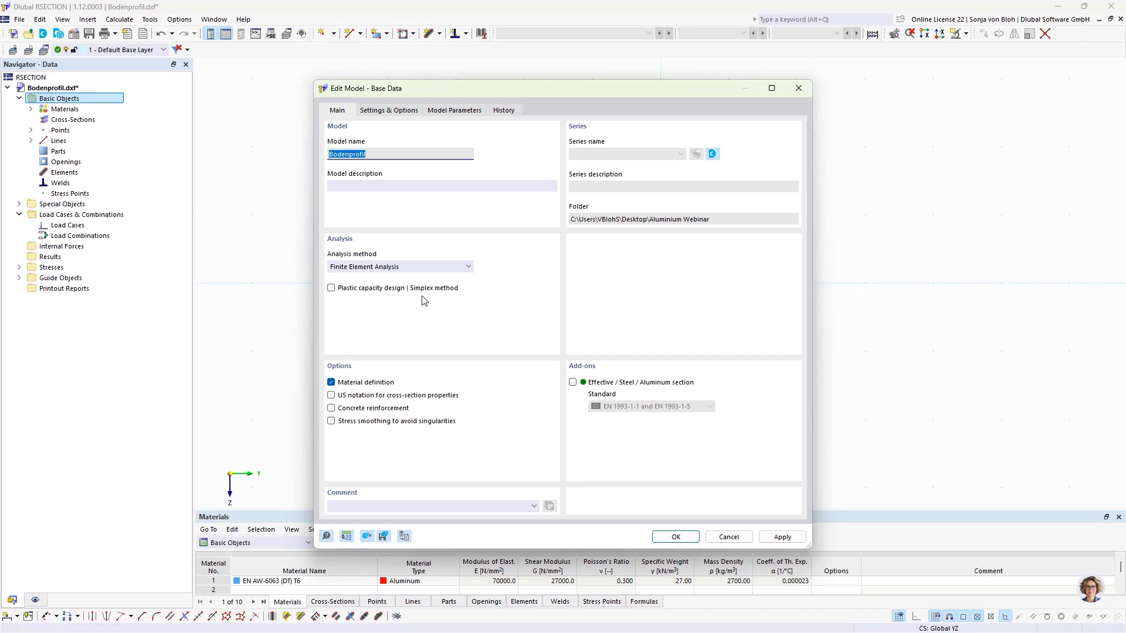
left_click(467, 267)
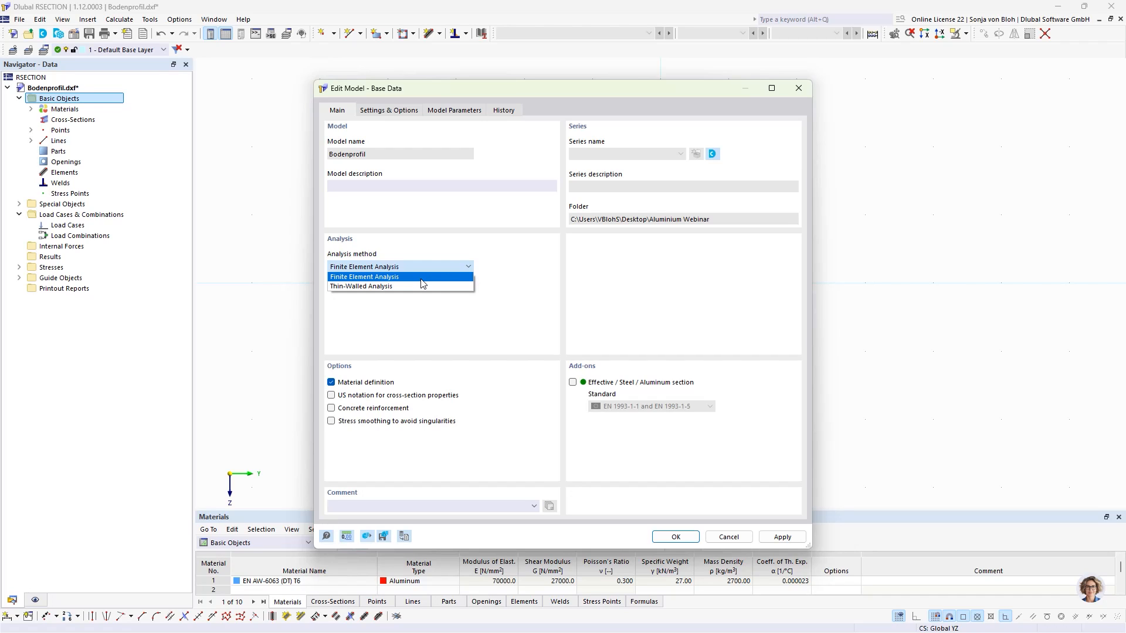
left_click(386, 277)
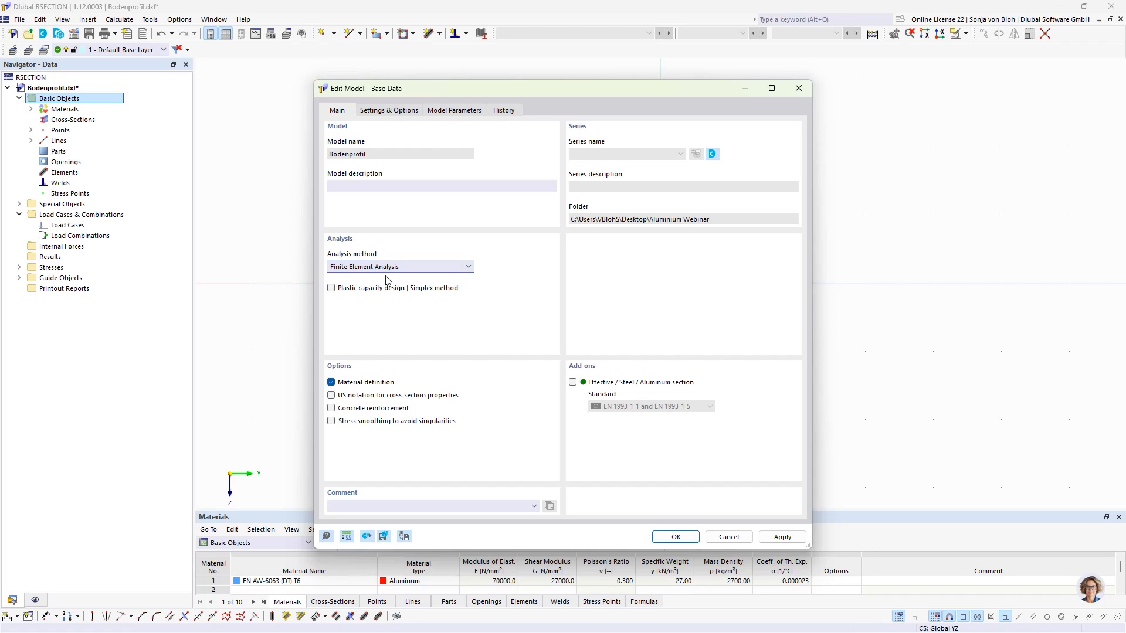
left_click(676, 537)
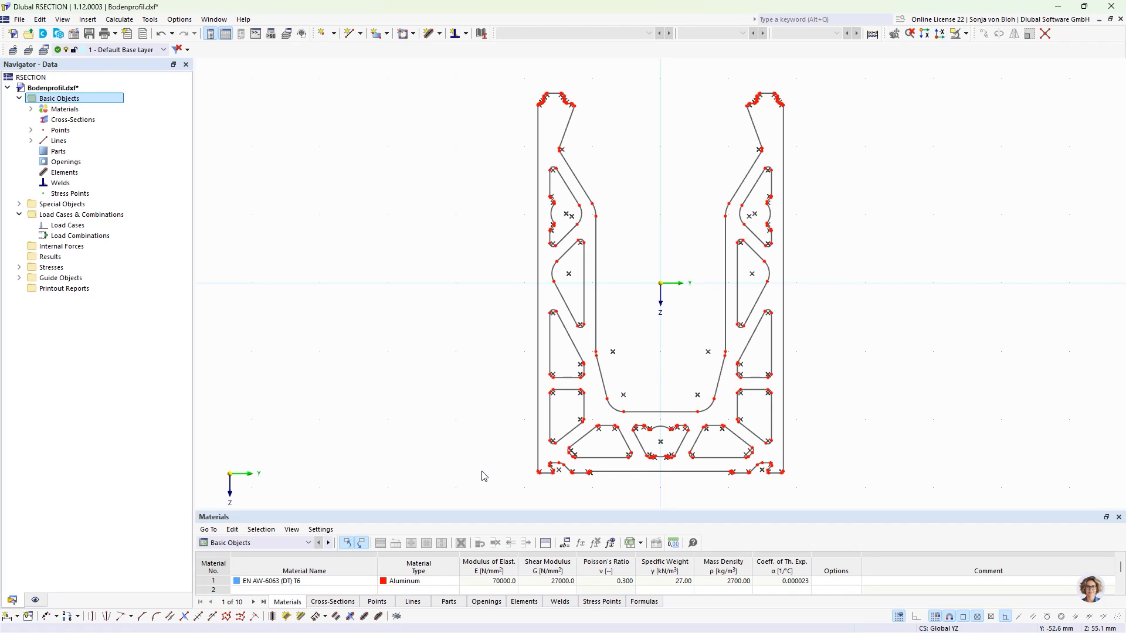
- Create a part in EN AW-6063 (DT) T6 by selecting the profile's outer boundary lines
left_click(388, 34)
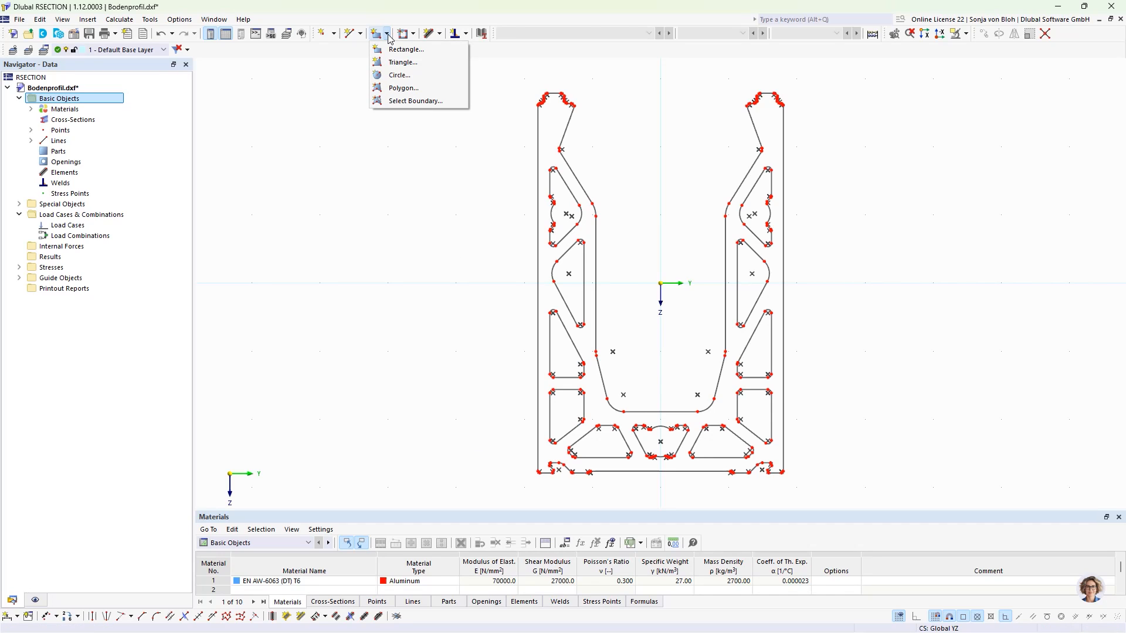
left_click(385, 99)
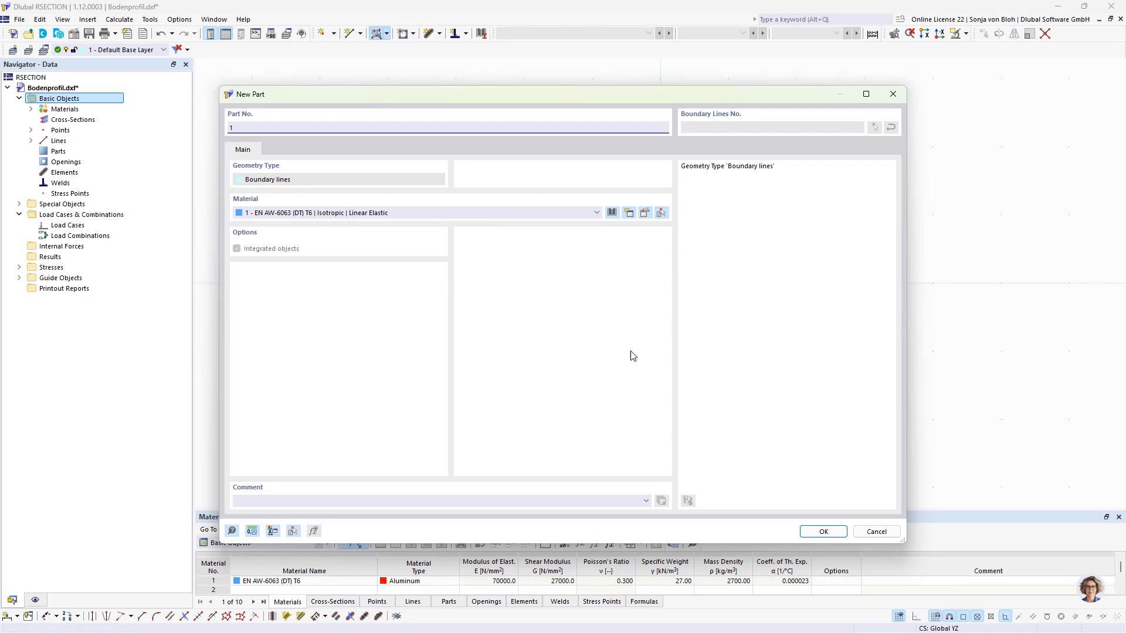
left_click(823, 534)
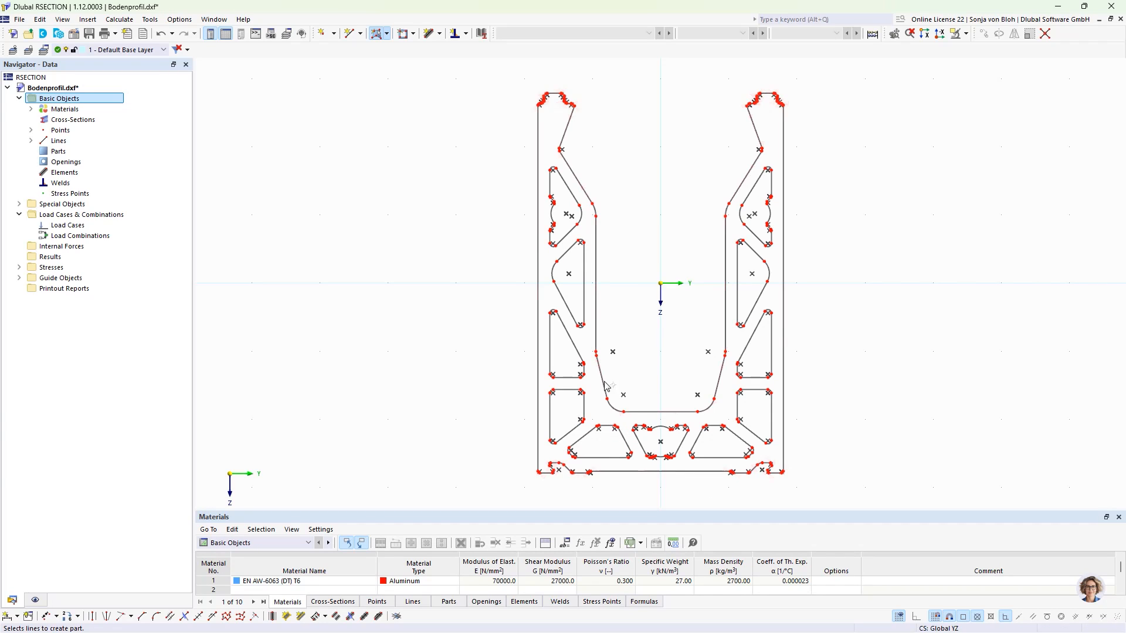
left_click(536, 355)
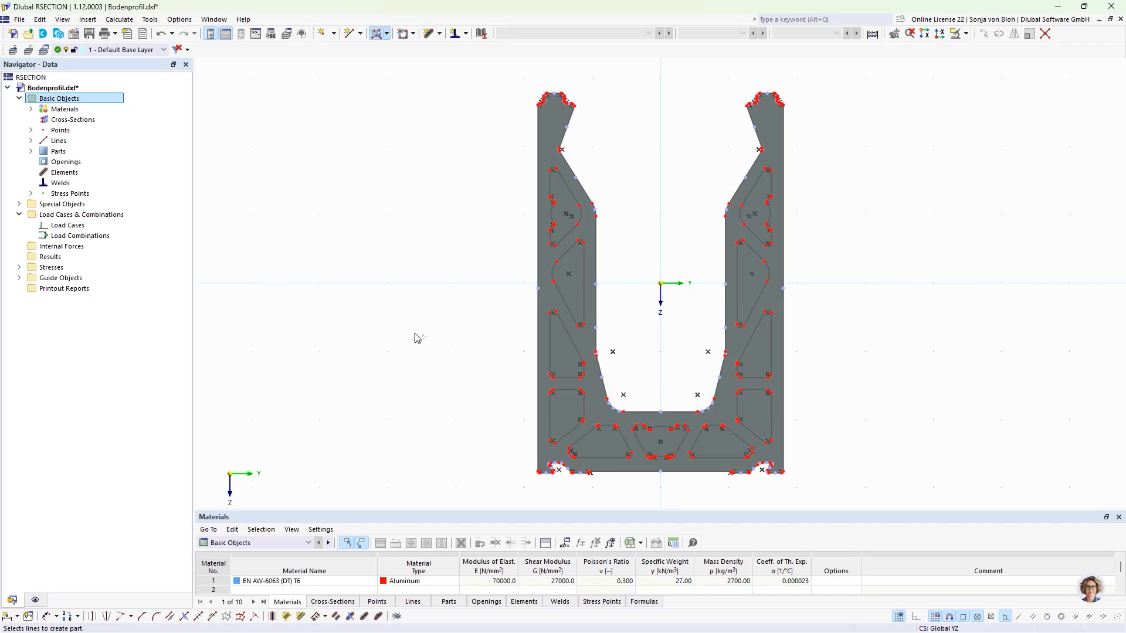
- Create openings by selecting the boundary lines of each interior chamber of the profile
left_click(414, 34)
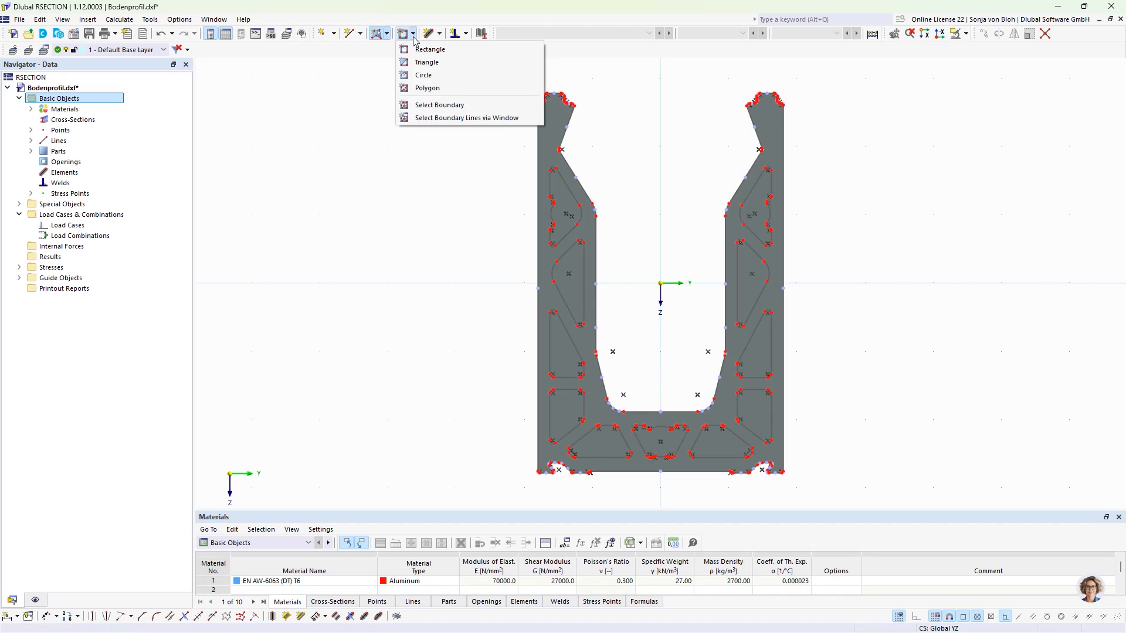
left_click(441, 106)
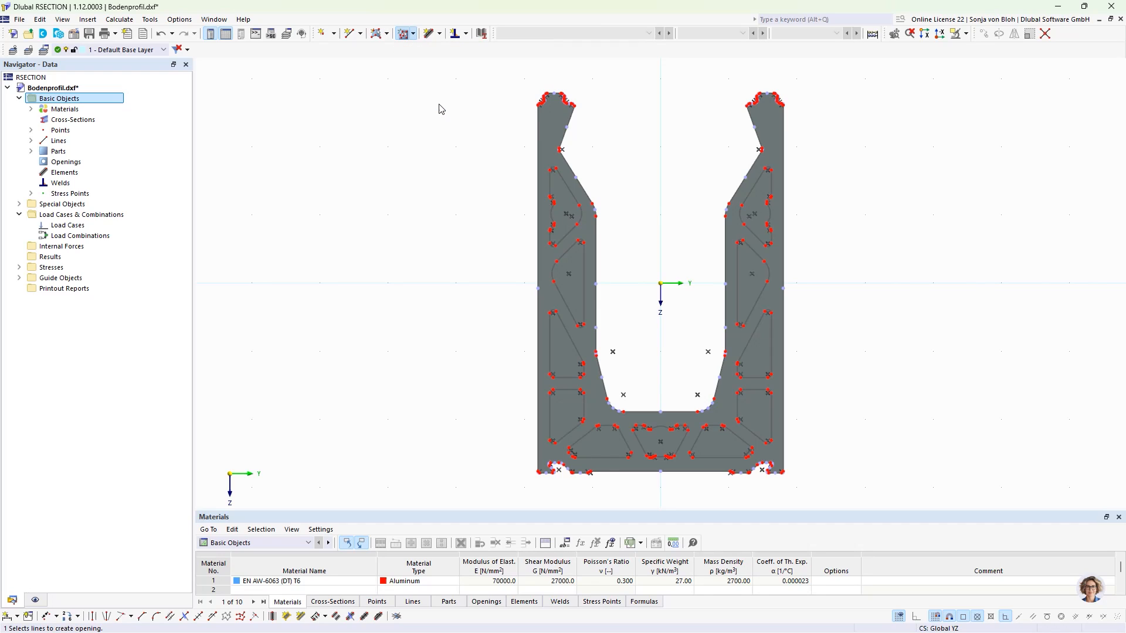
left_click(572, 207)
left_click(569, 296)
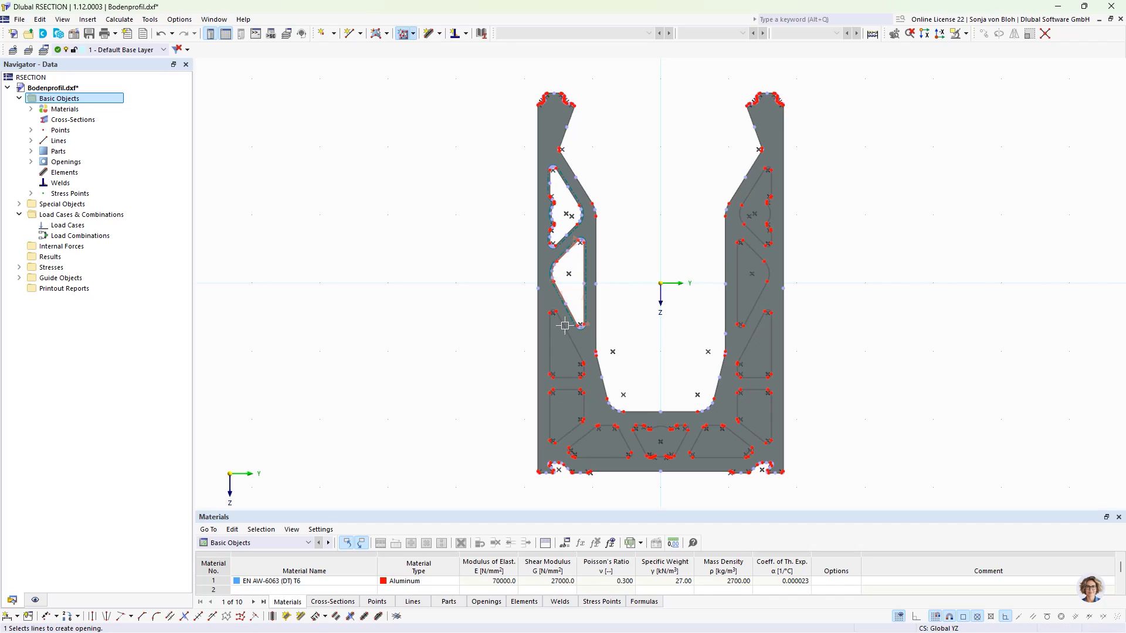
left_click(562, 337)
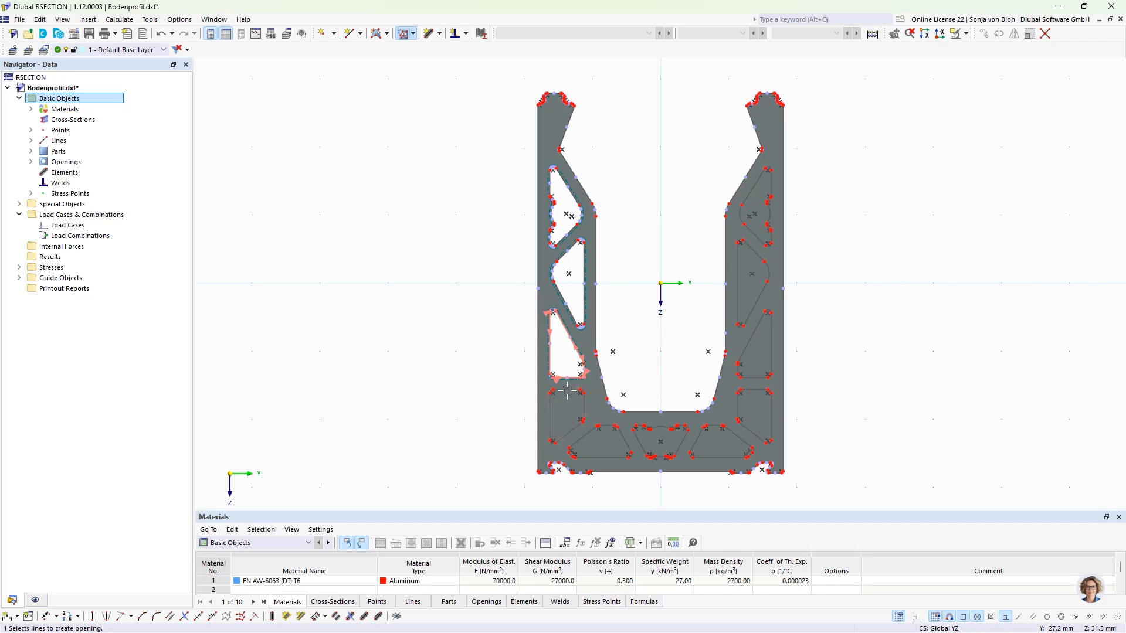
left_click(579, 424)
left_click(624, 446)
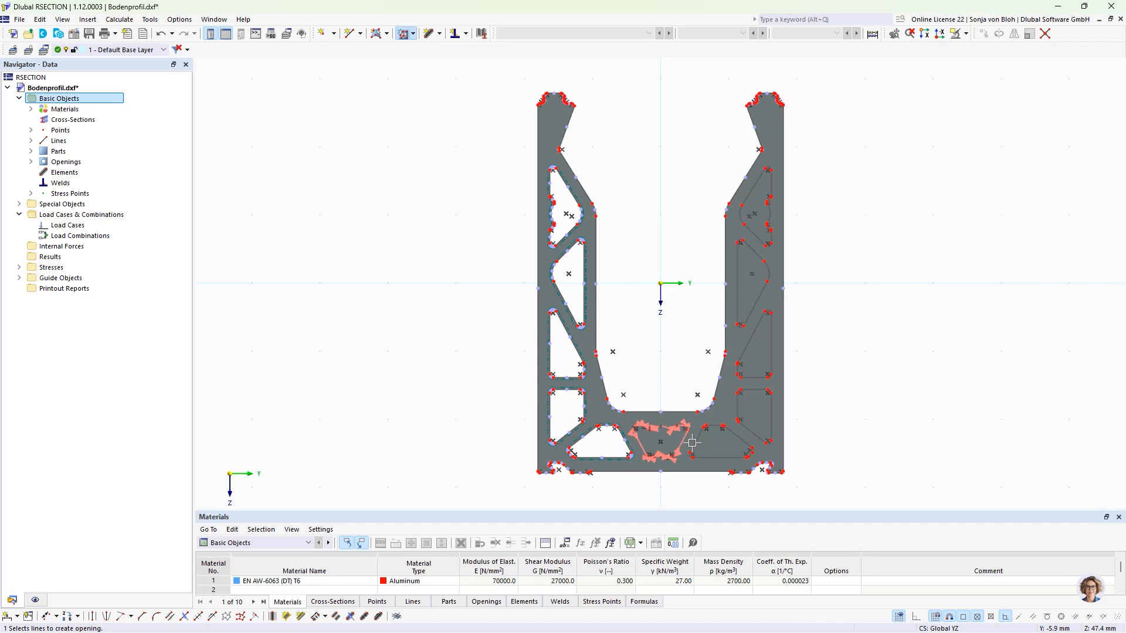
left_click(657, 440)
left_click(730, 443)
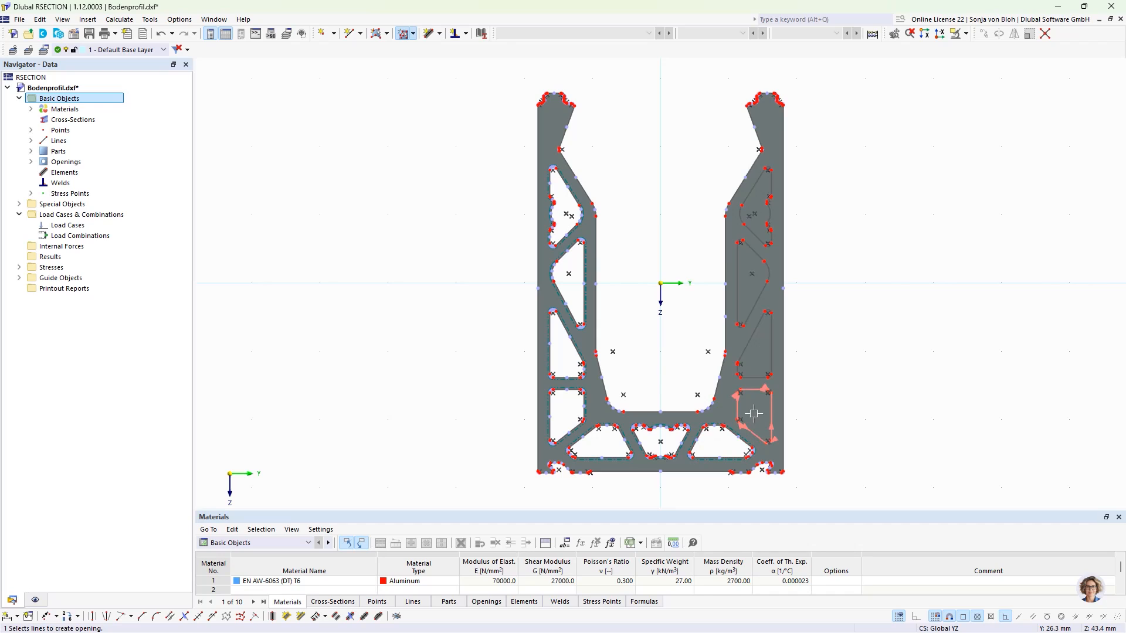
left_click(753, 393)
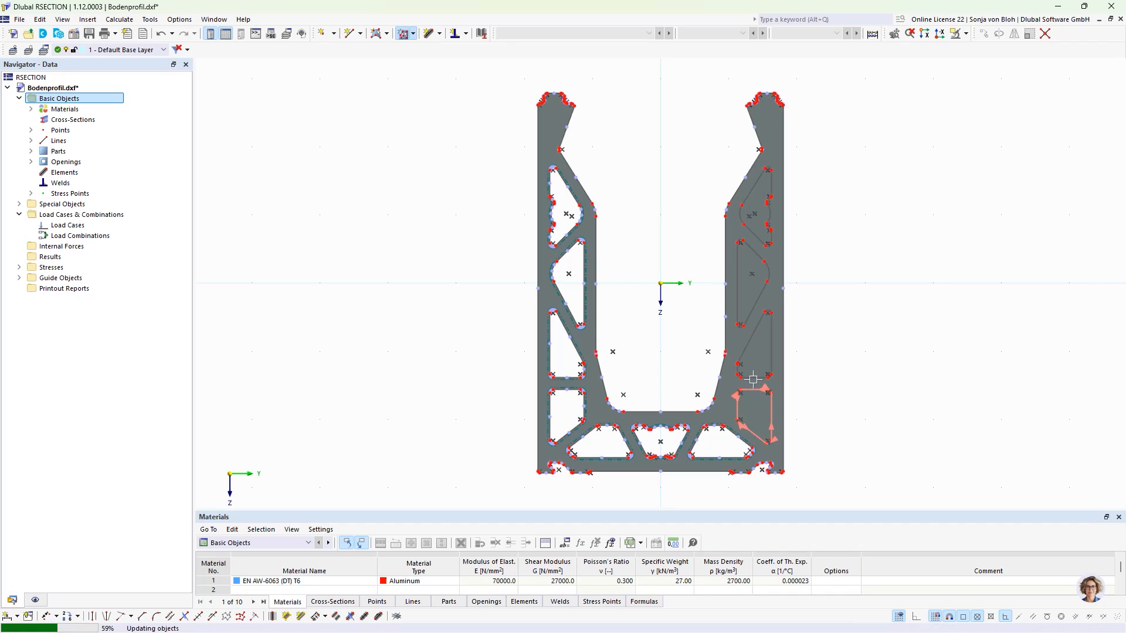
left_click(760, 311)
left_click(754, 237)
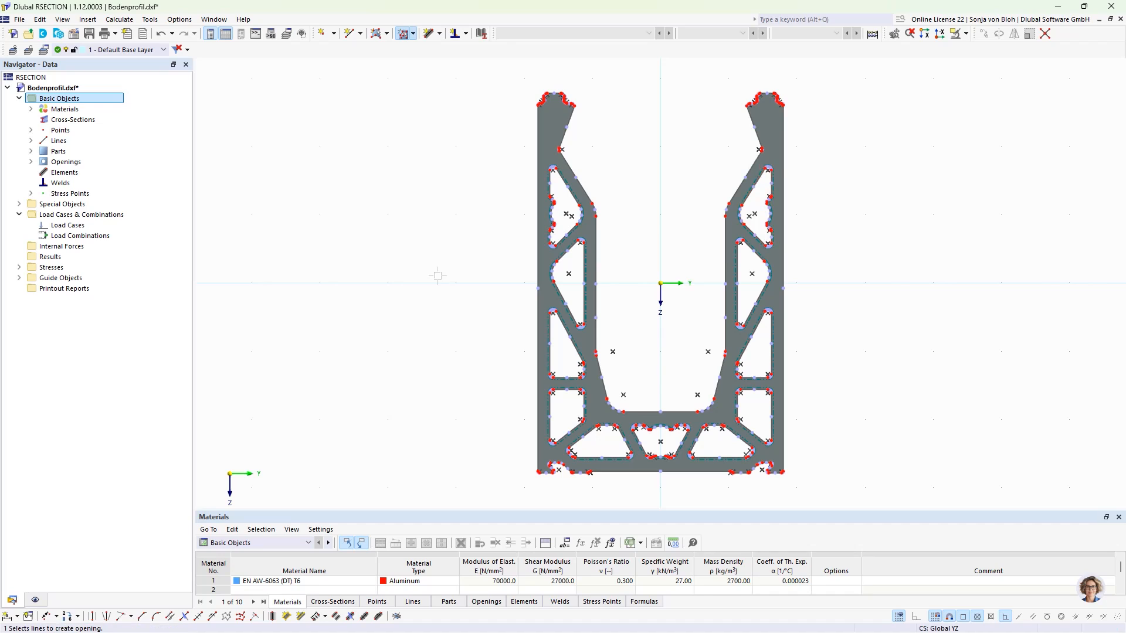
key("Escape")
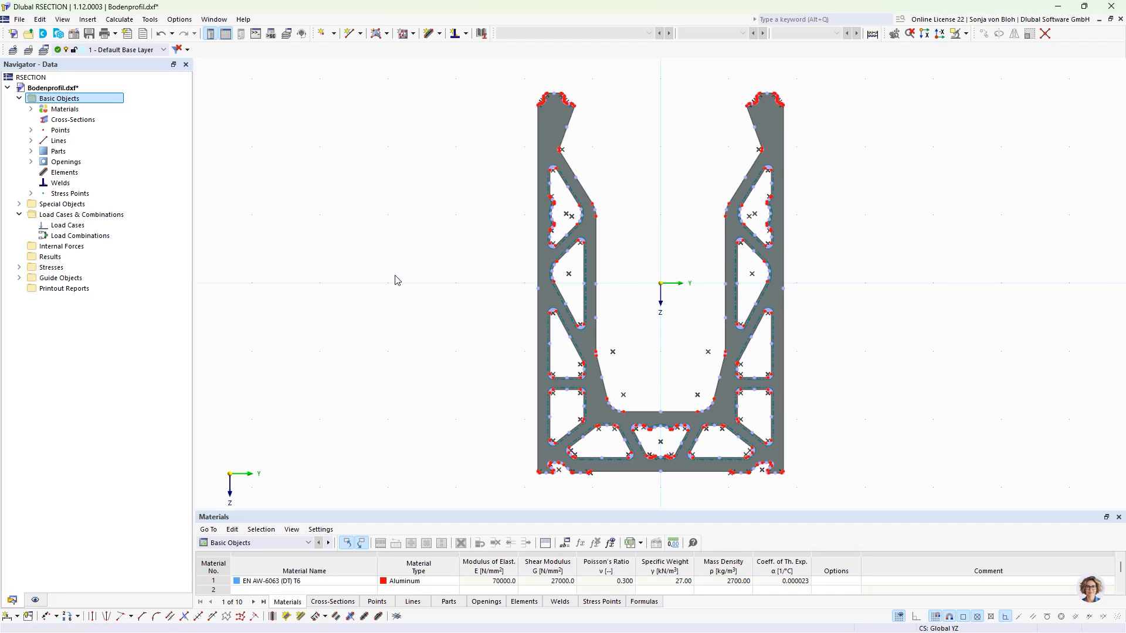
- Hide parts and openings in the display navigator
left_click(35, 600)
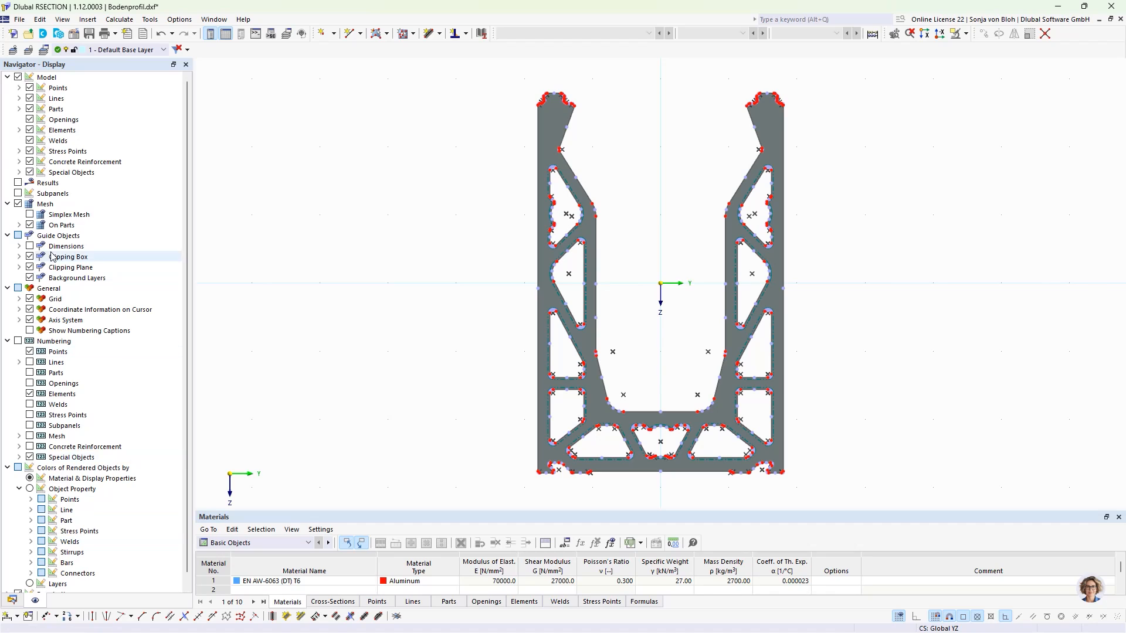
left_click(29, 109)
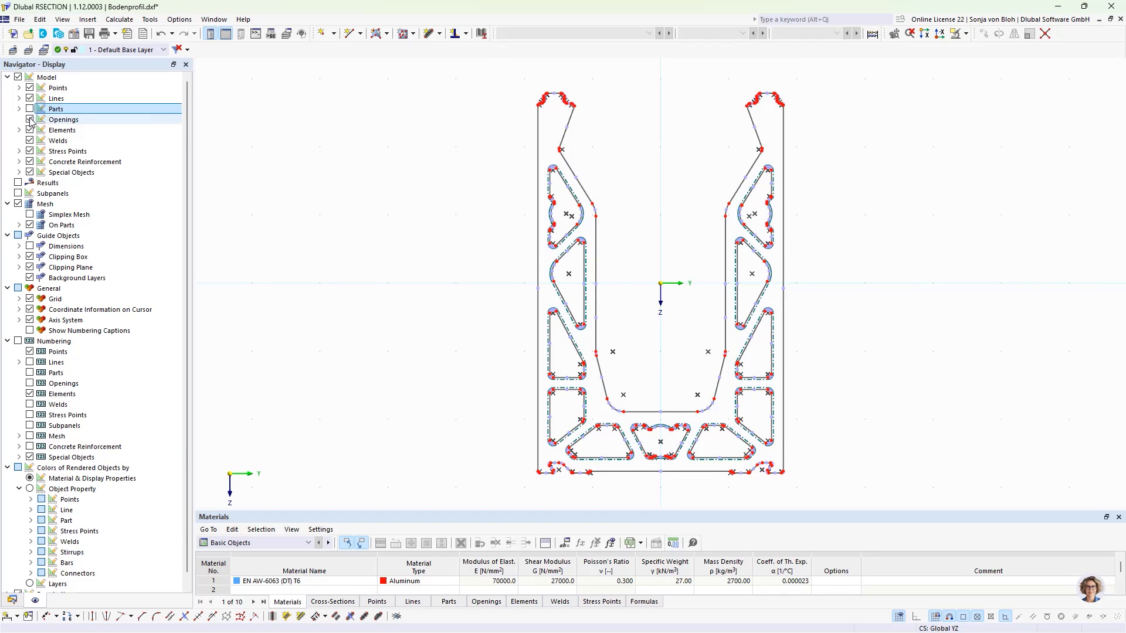
left_click(30, 120)
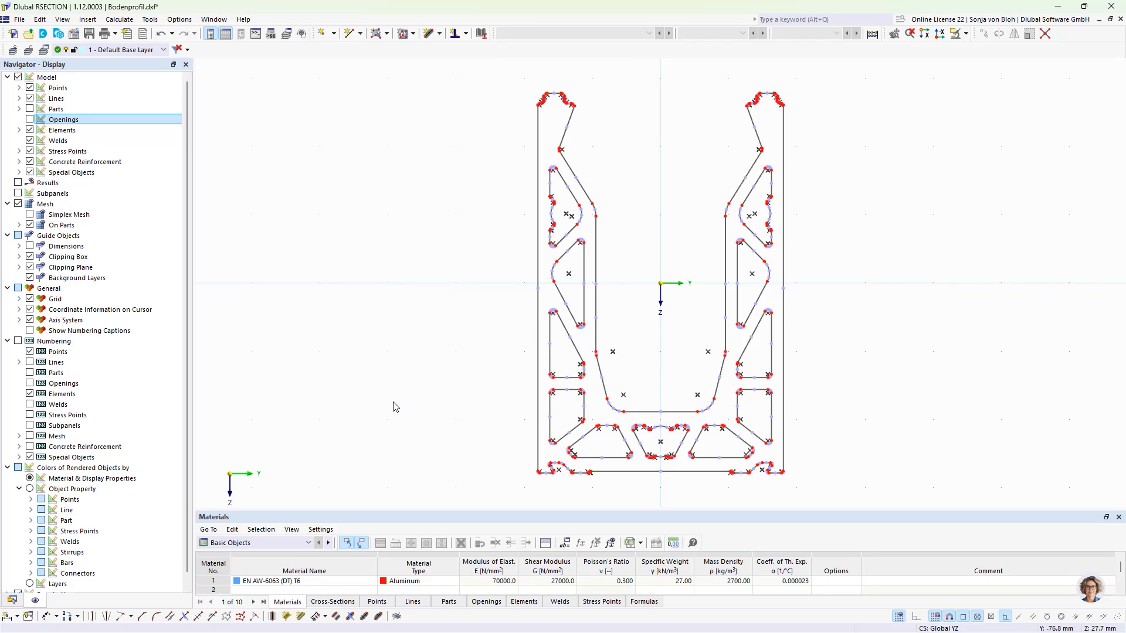
- Create center elements in EN AW-6063 (DT) T6 between the parallel line pairs of the left wall's webs
left_click(272, 616)
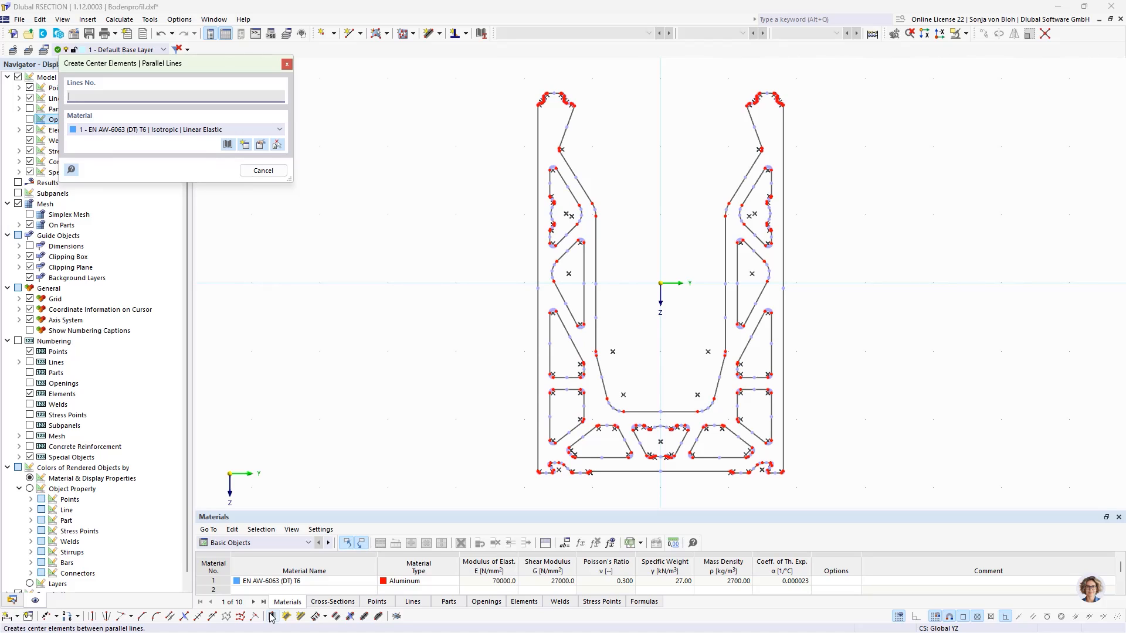
left_click(538, 182)
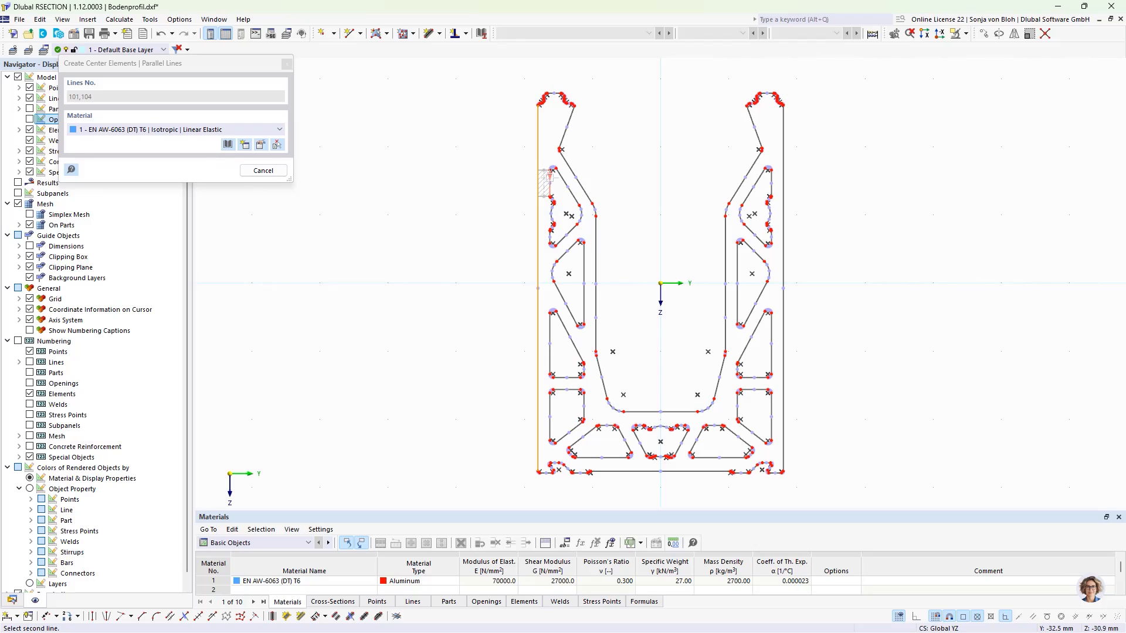
left_click(550, 177)
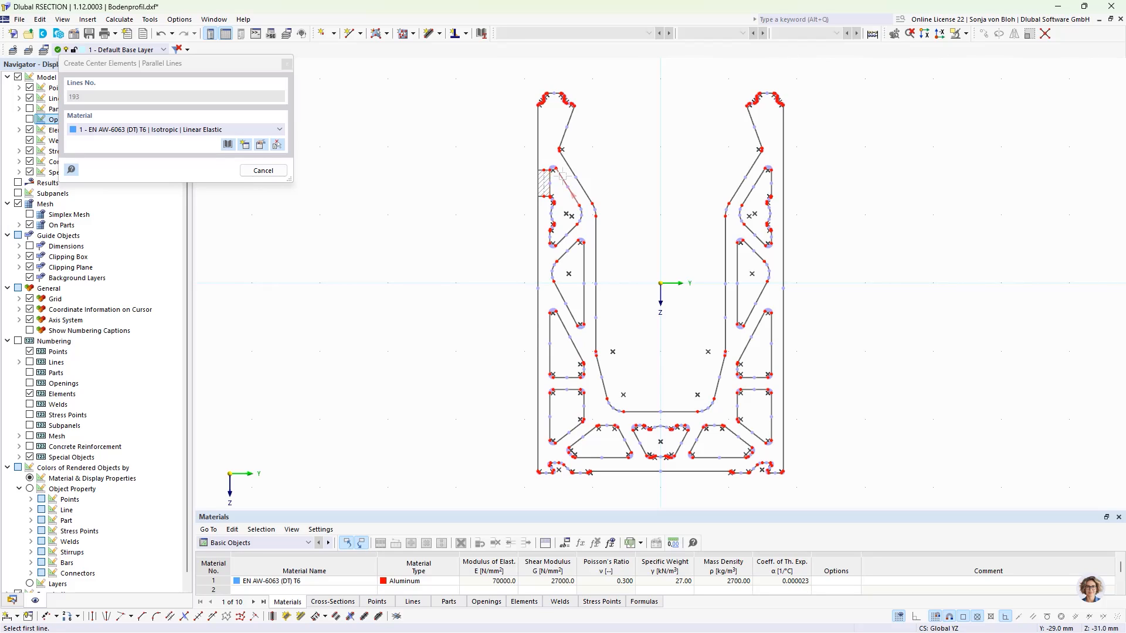
left_click(559, 176)
left_click(572, 169)
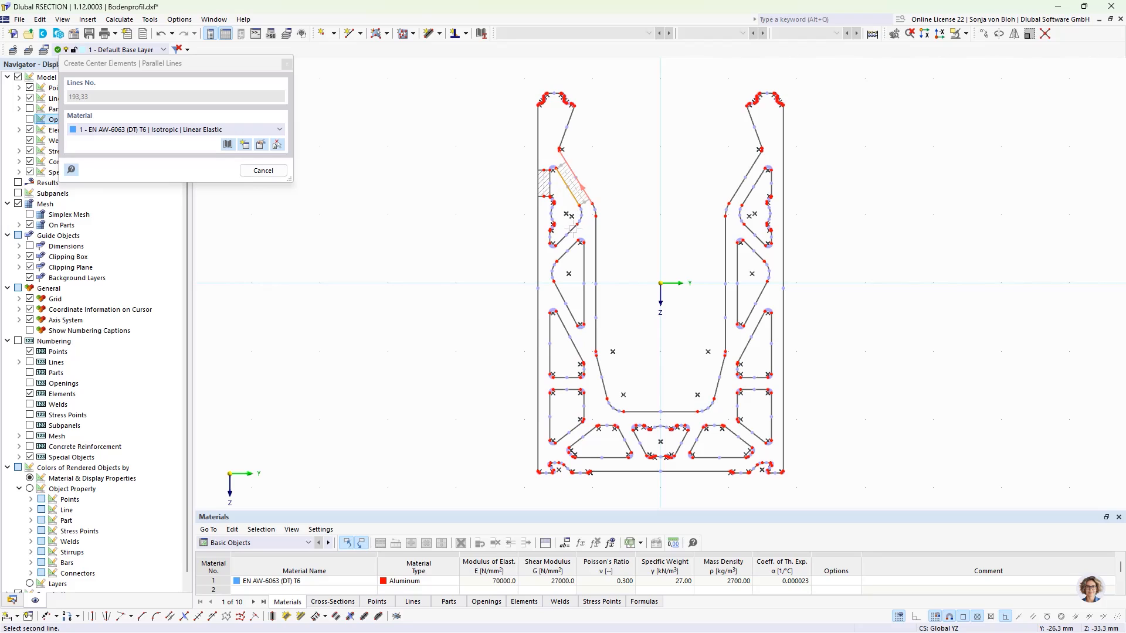
left_click(569, 236)
left_click(584, 273)
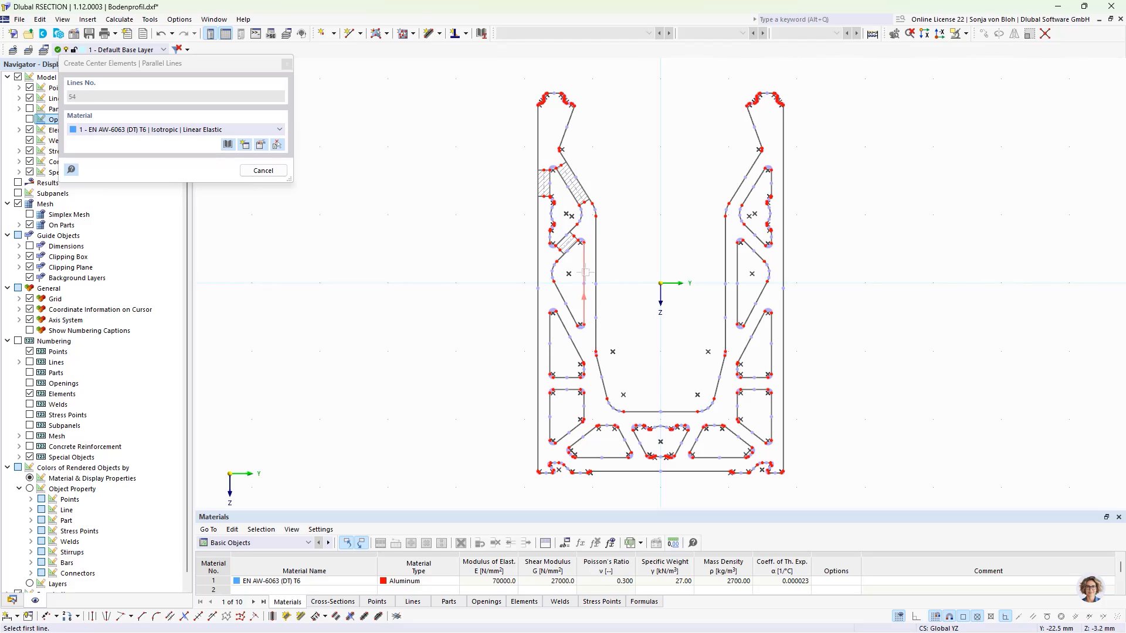
left_click(596, 272)
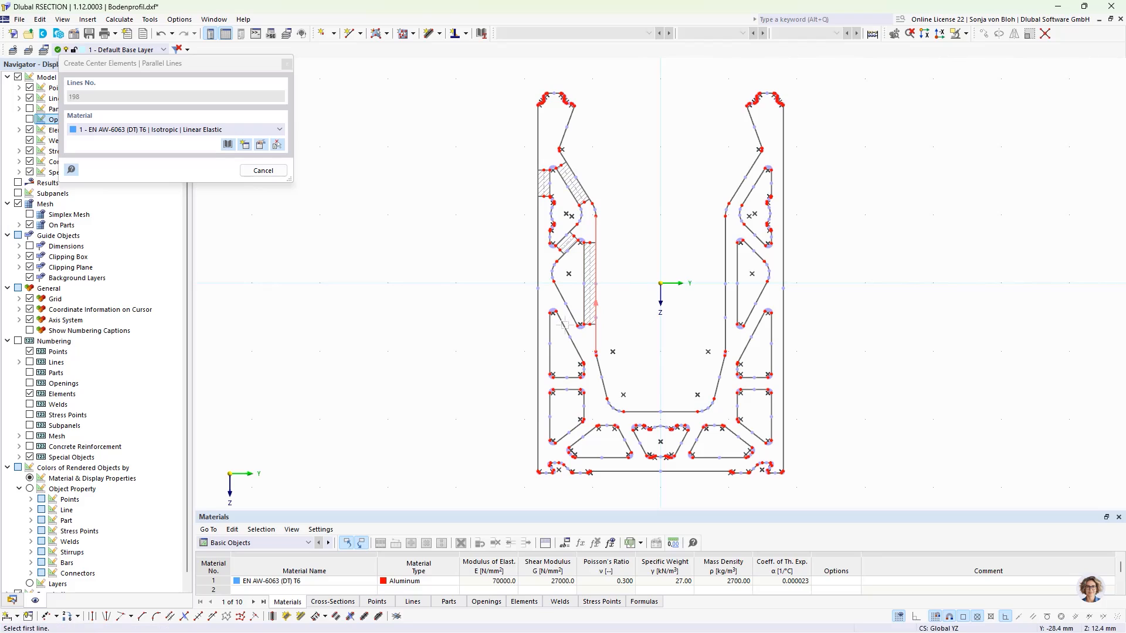
left_click(565, 333)
left_click(569, 311)
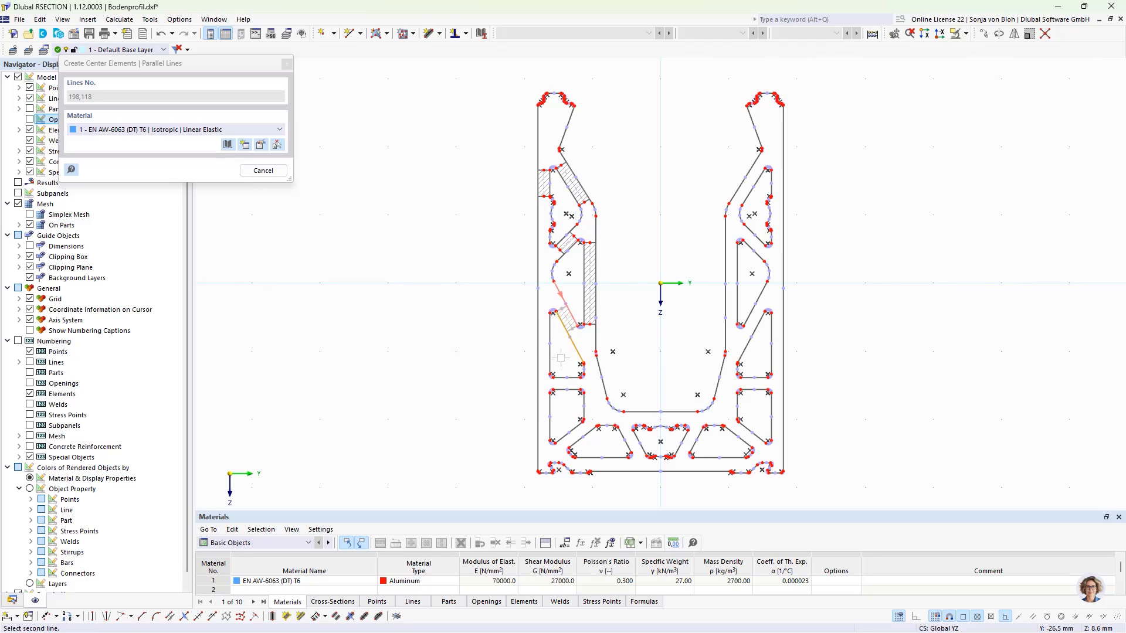
left_click(574, 378)
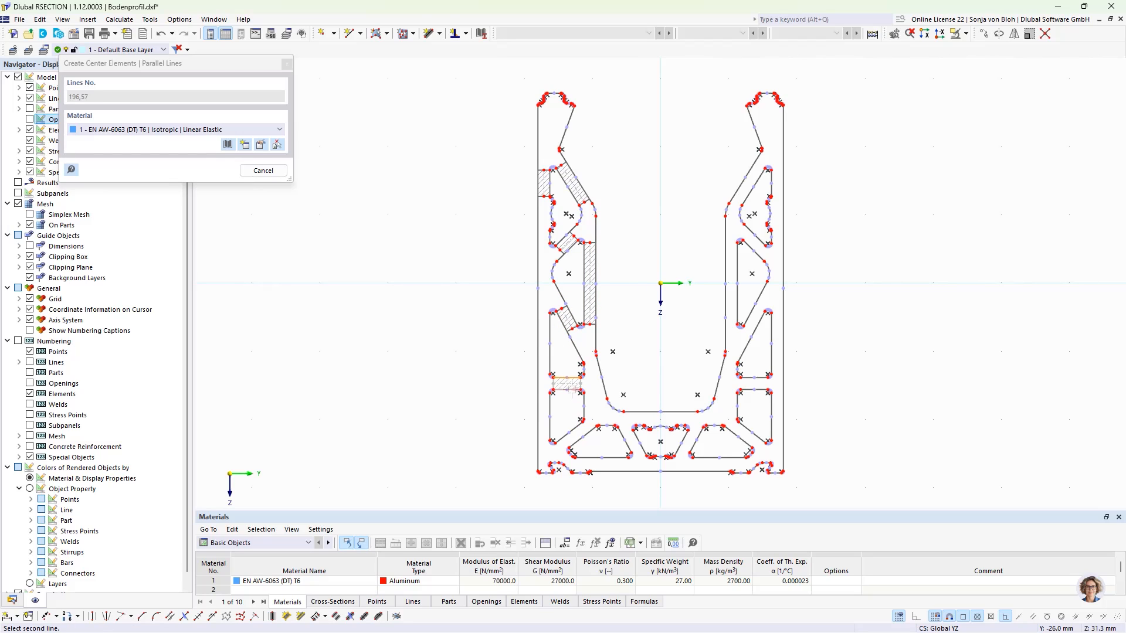
left_click(574, 390)
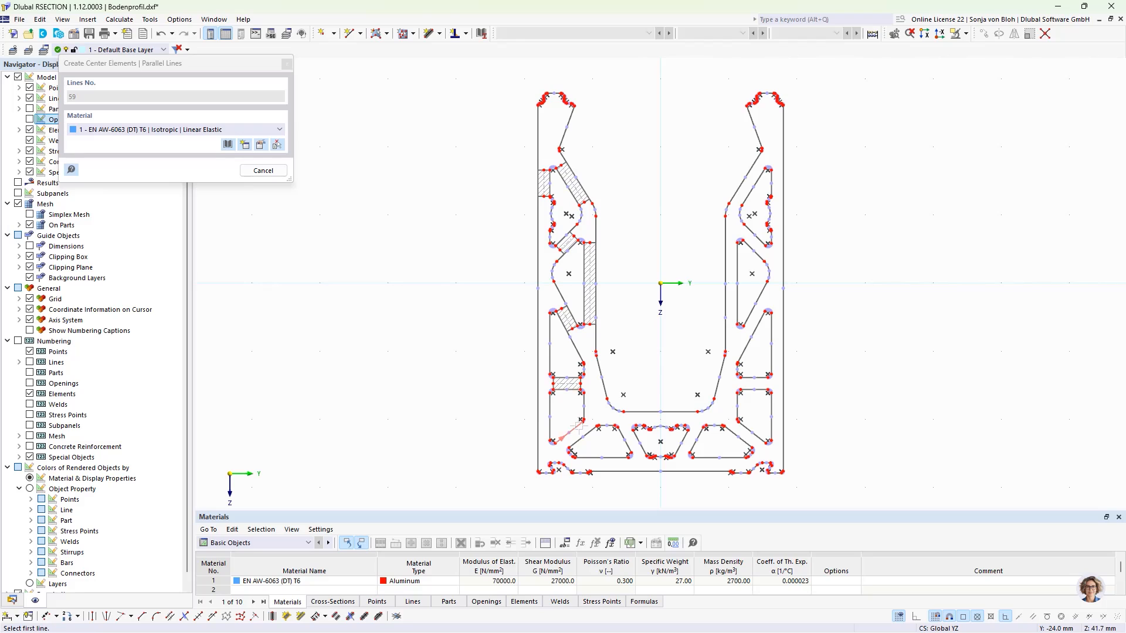
- Create center elements between the parallel line pairs of the bottom webs, including the short middle and lower-left webs
left_click(614, 458)
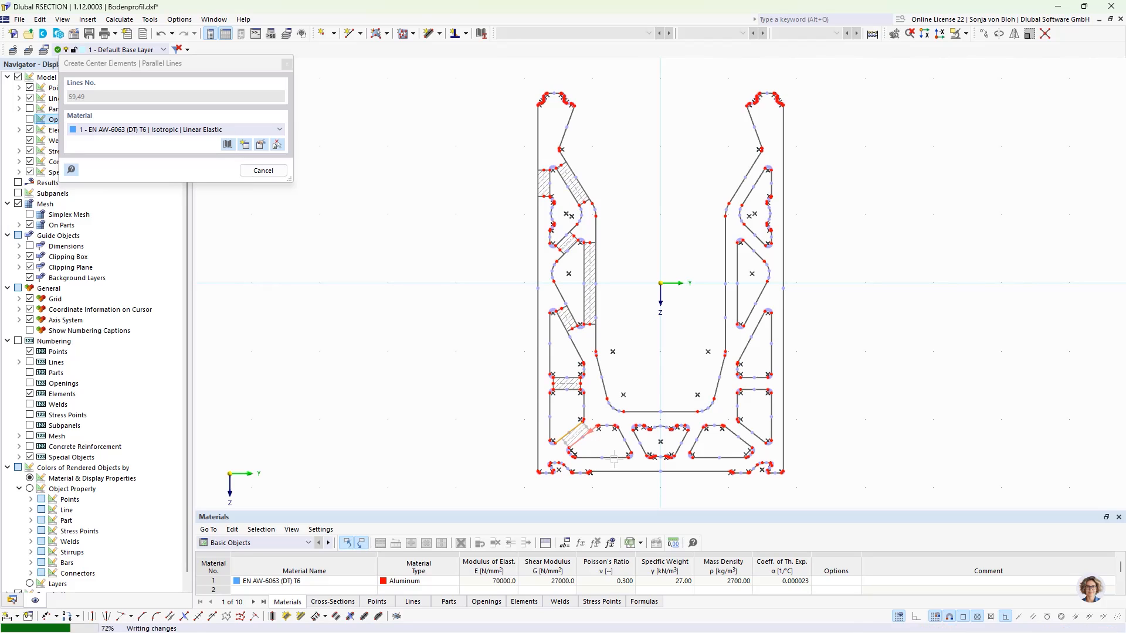
left_click(614, 458)
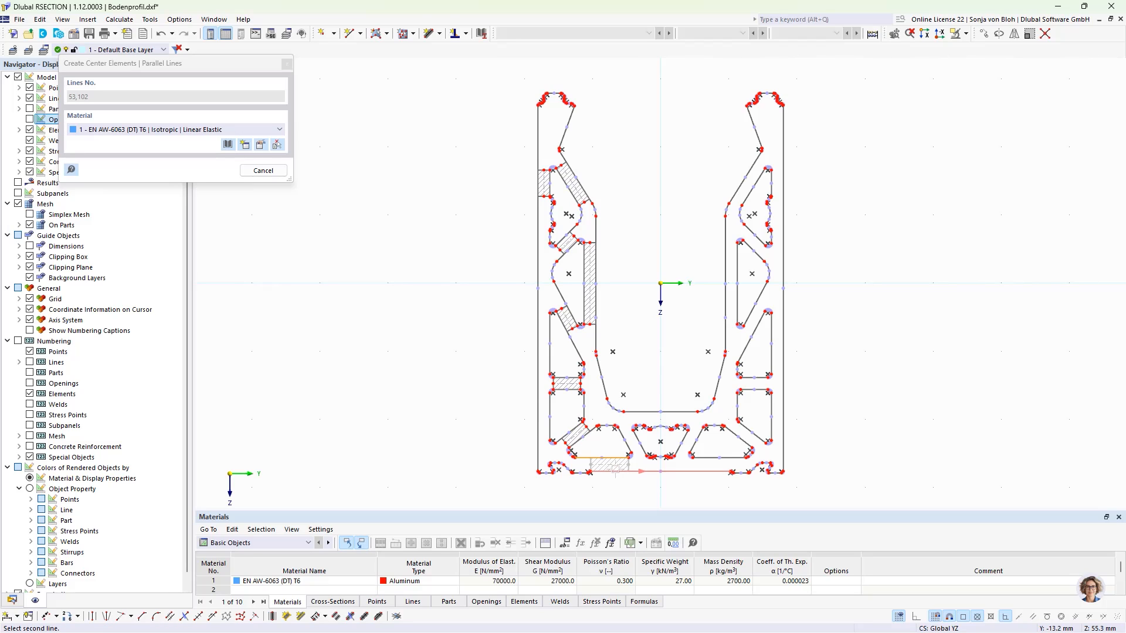
left_click(615, 471)
left_click(626, 443)
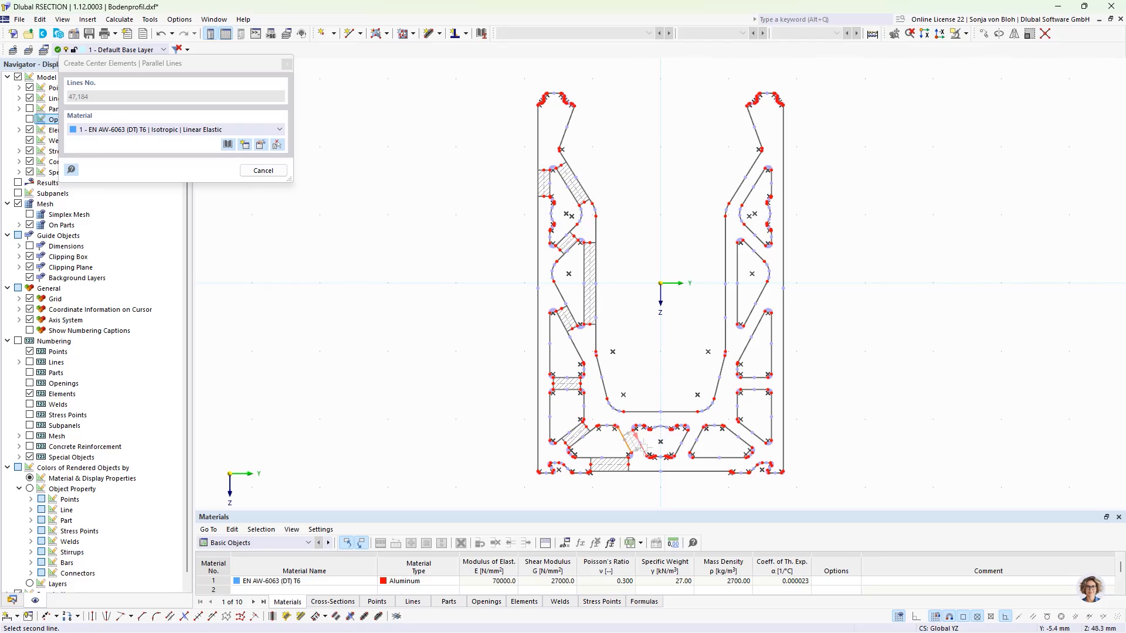
left_click(641, 438)
scroll(650, 430, "up", 3)
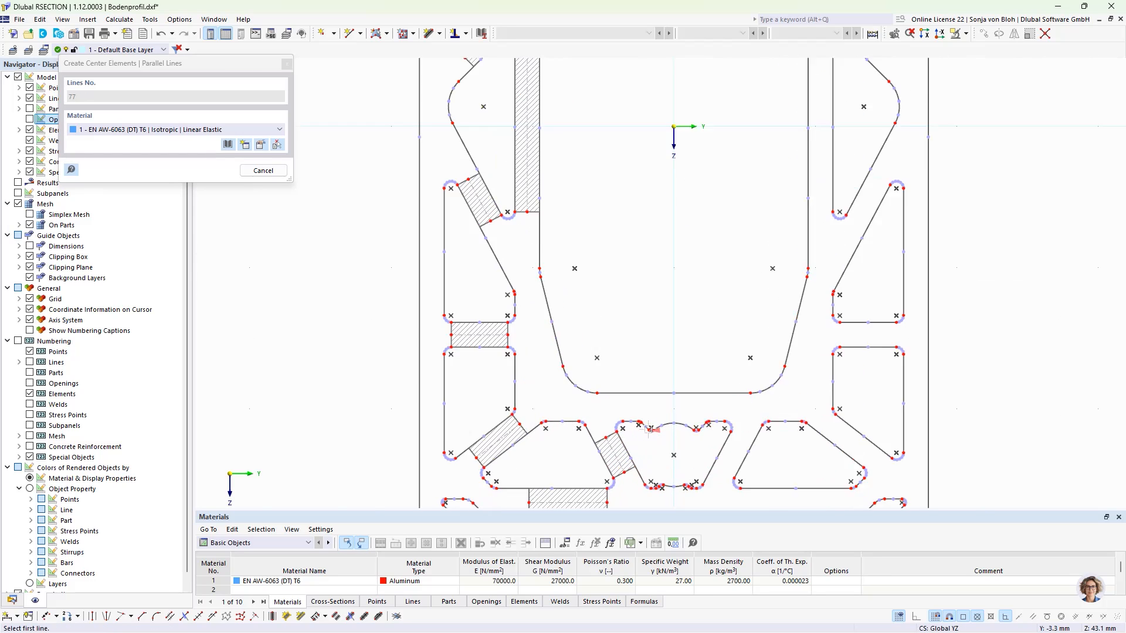
scroll(650, 430, "up", 3)
left_click(621, 414)
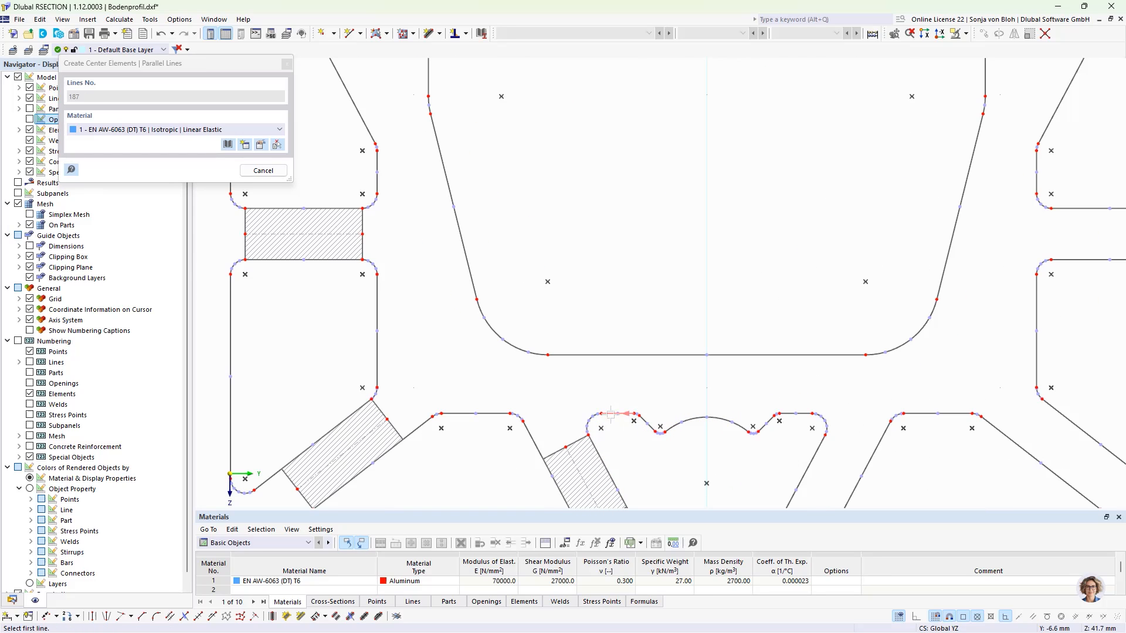
left_click(616, 355)
scroll(585, 361, "down", 1)
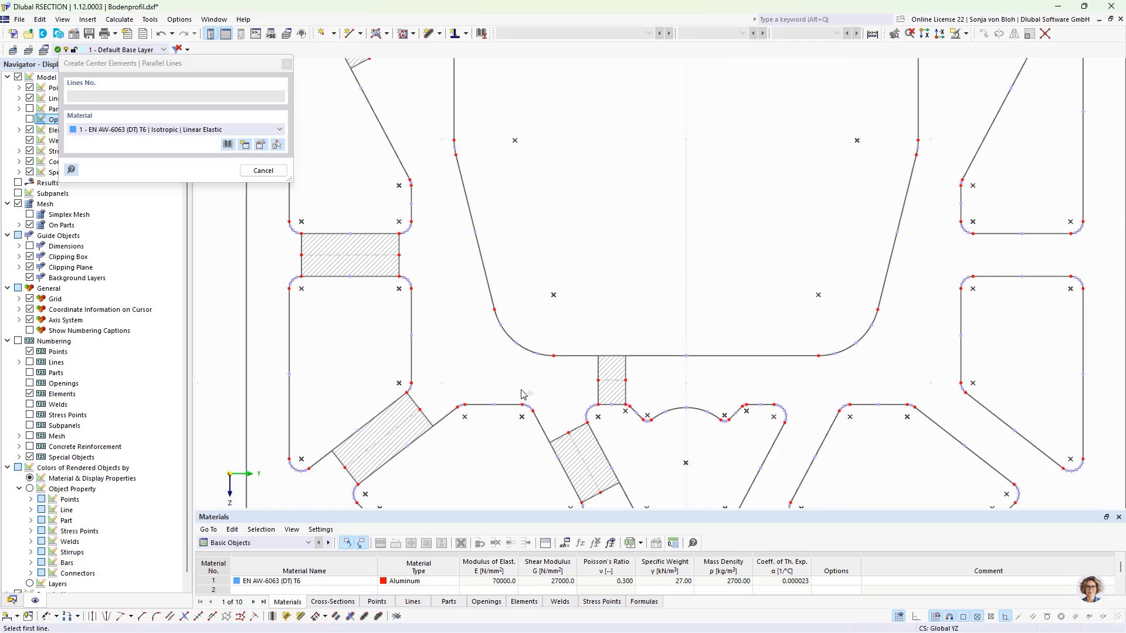
scroll(524, 394, "down", 2)
scroll(409, 492, "up", 1)
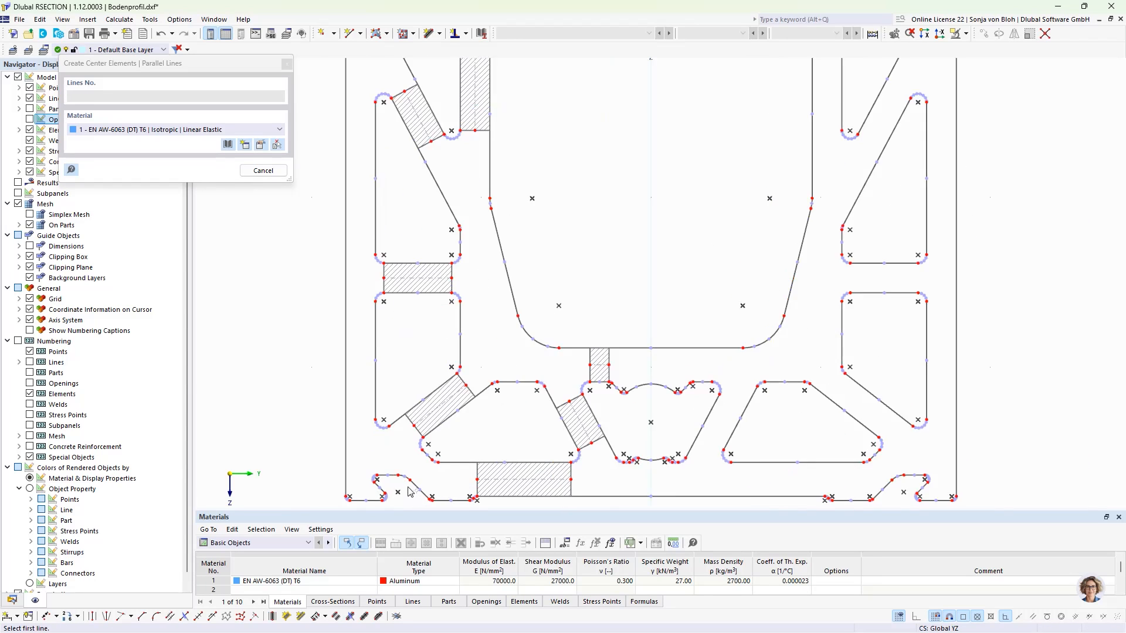
scroll(410, 492, "up", 3)
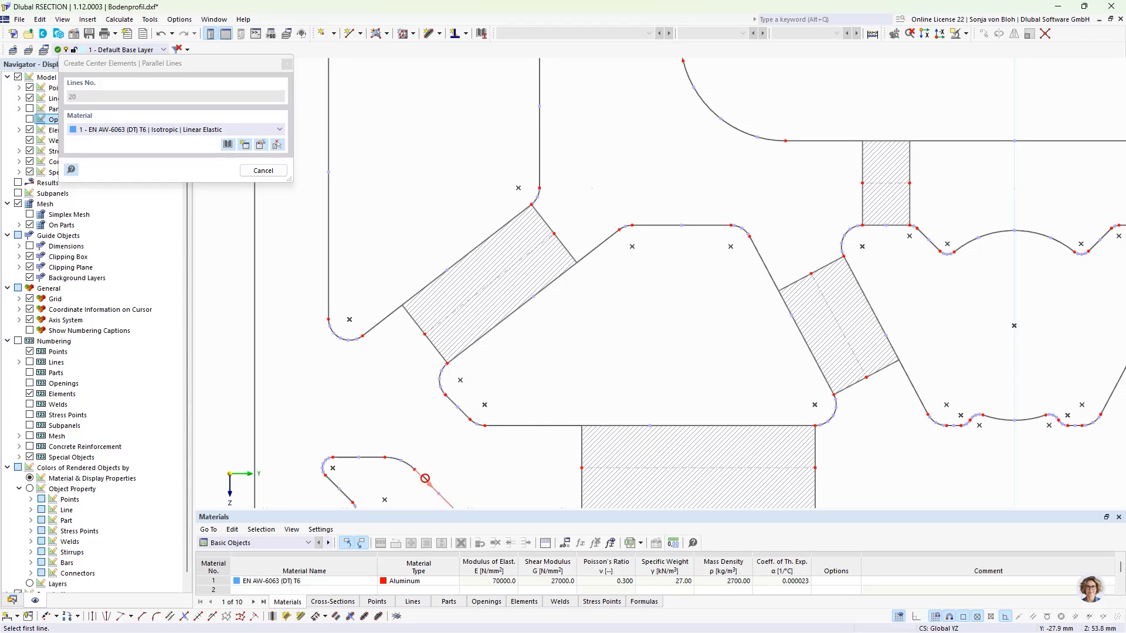
left_click(425, 478)
left_click(463, 414)
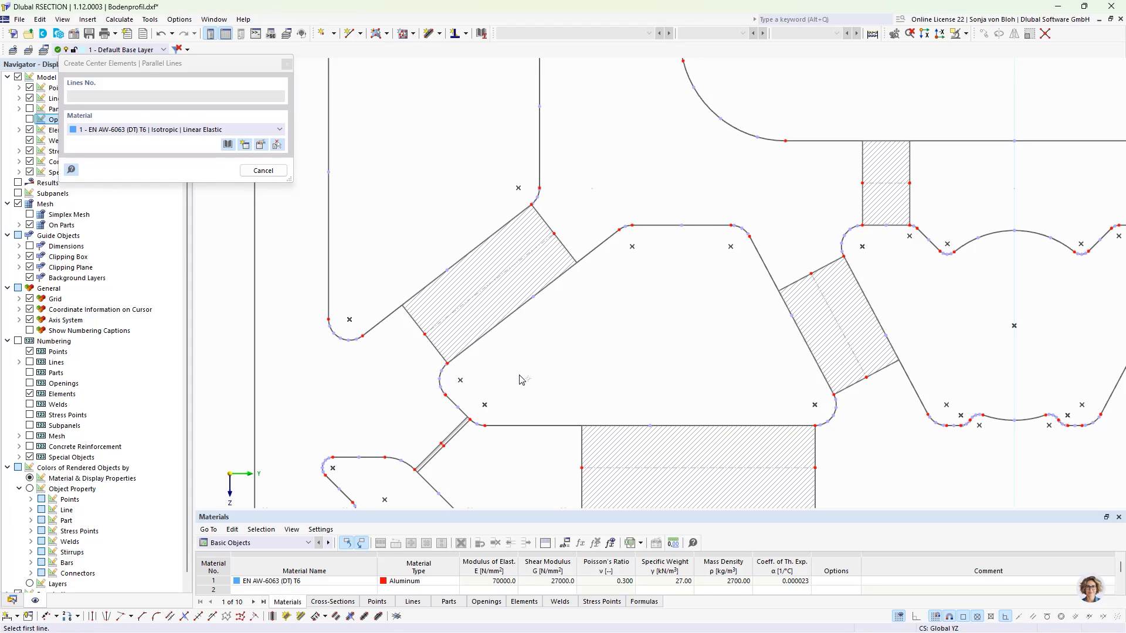
key("Escape")
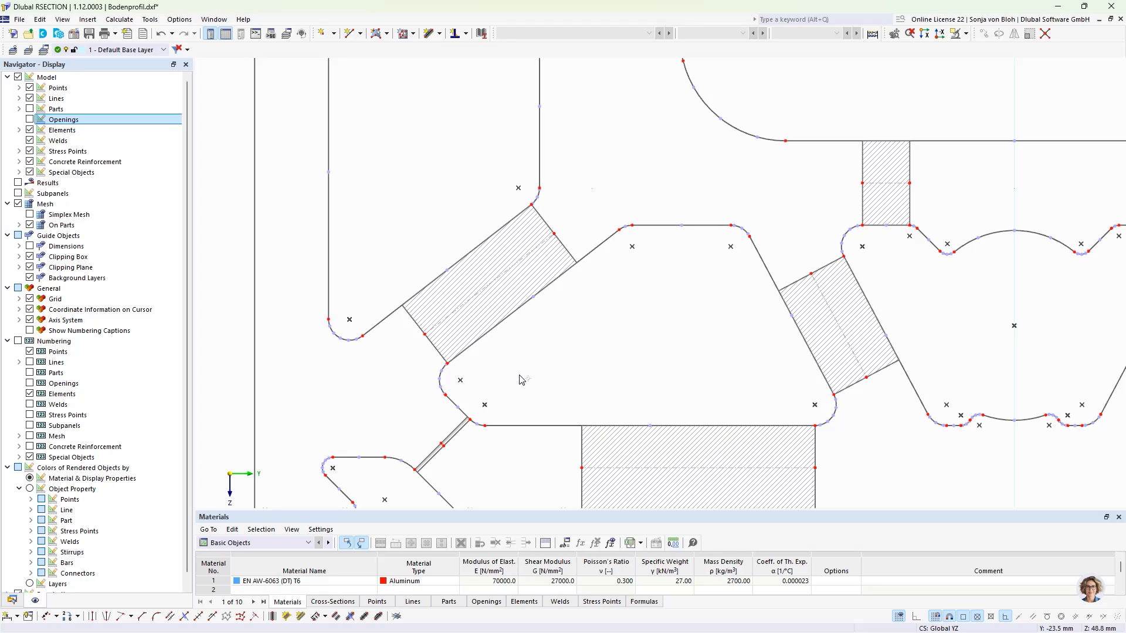
- Extend the selected center elements on both sides to the next element or line, skipping the automatic backup
scroll(520, 379, "down", 5)
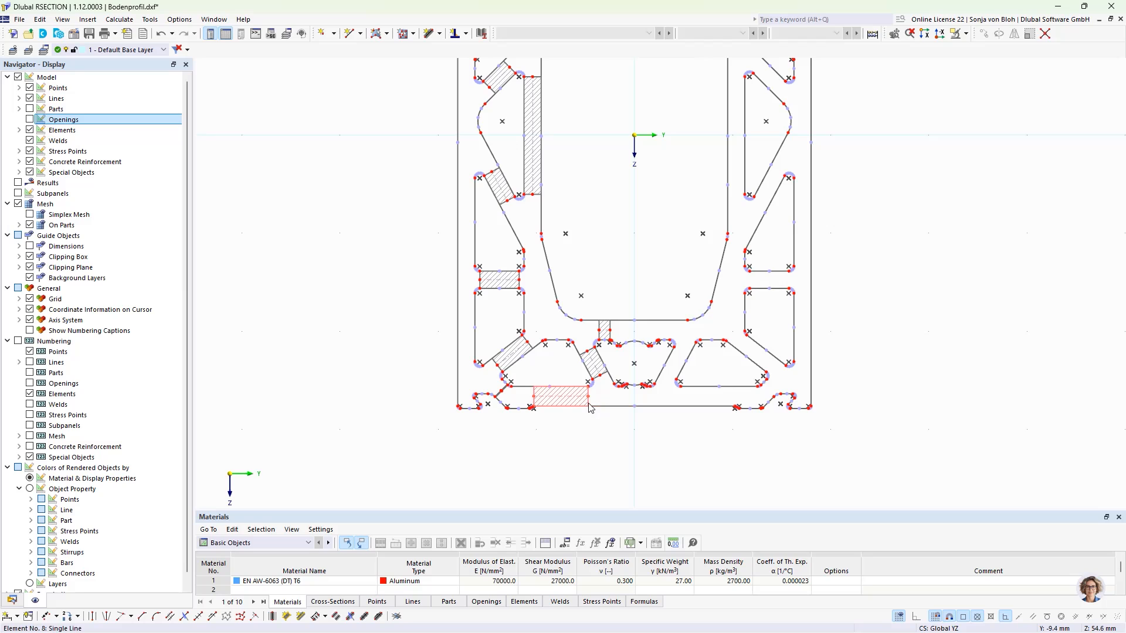
left_click(563, 396)
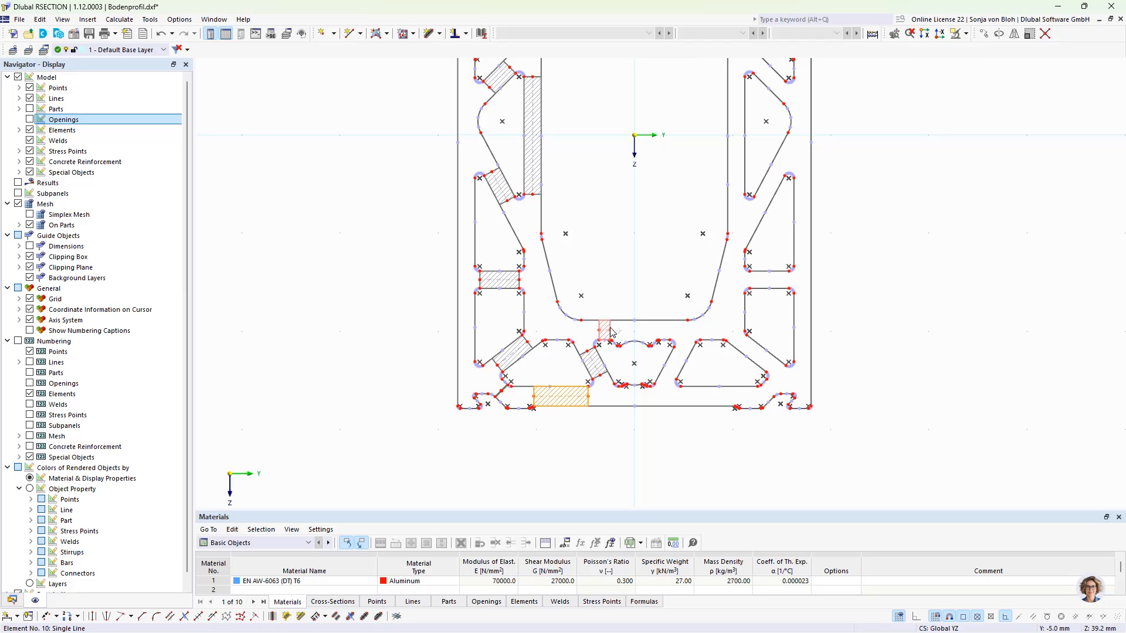
left_click(610, 331)
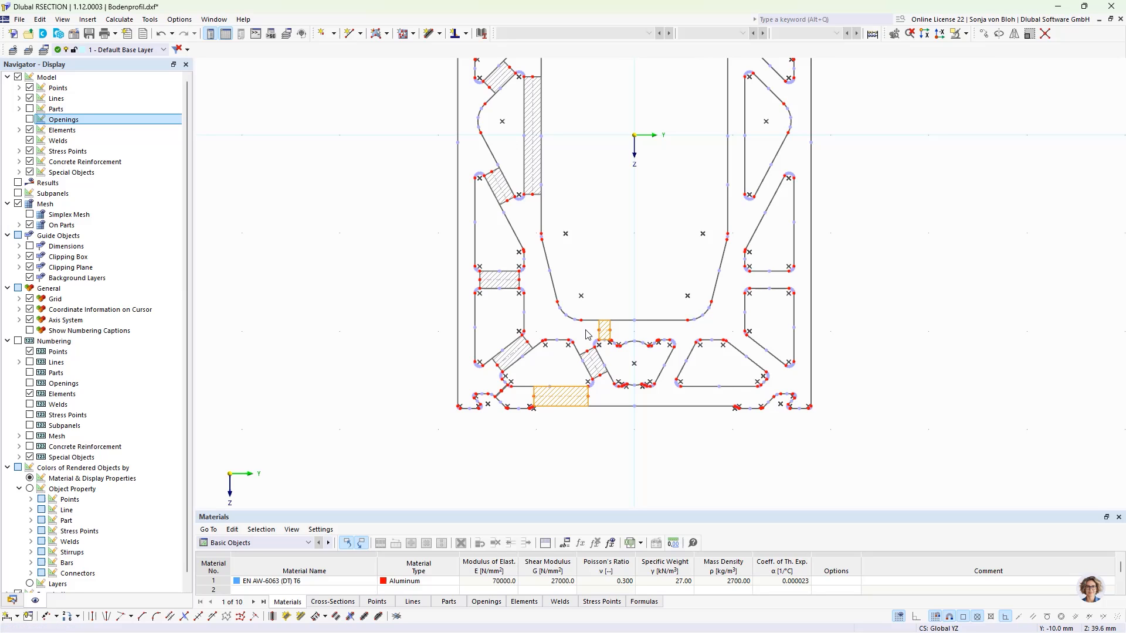
left_click(539, 197)
scroll(539, 200, "down", 3)
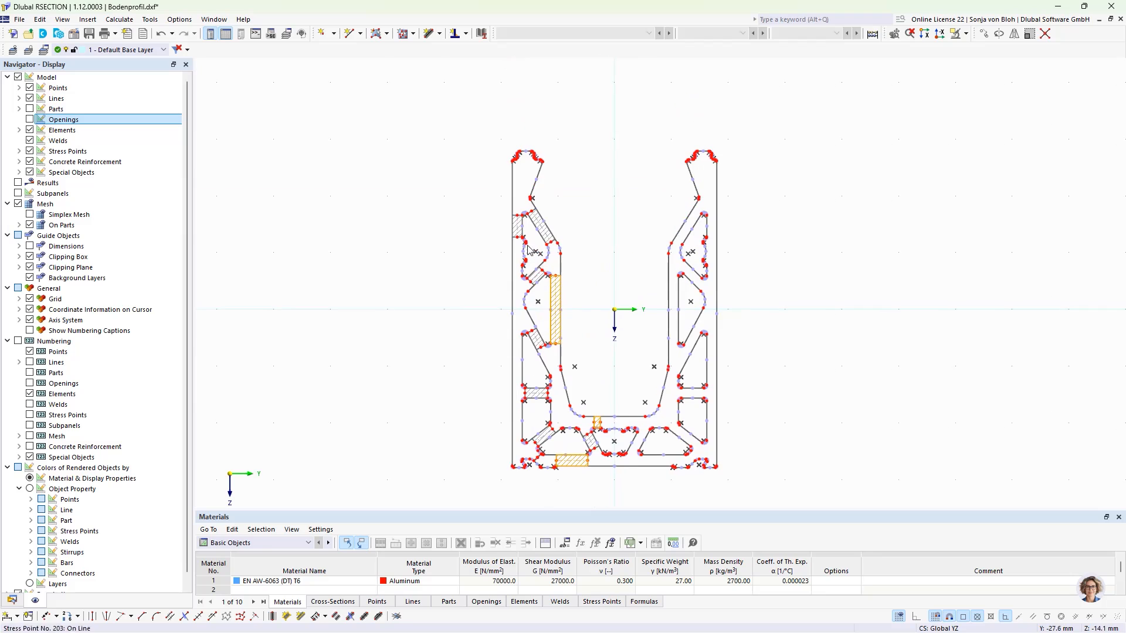
scroll(529, 250, "up", 2)
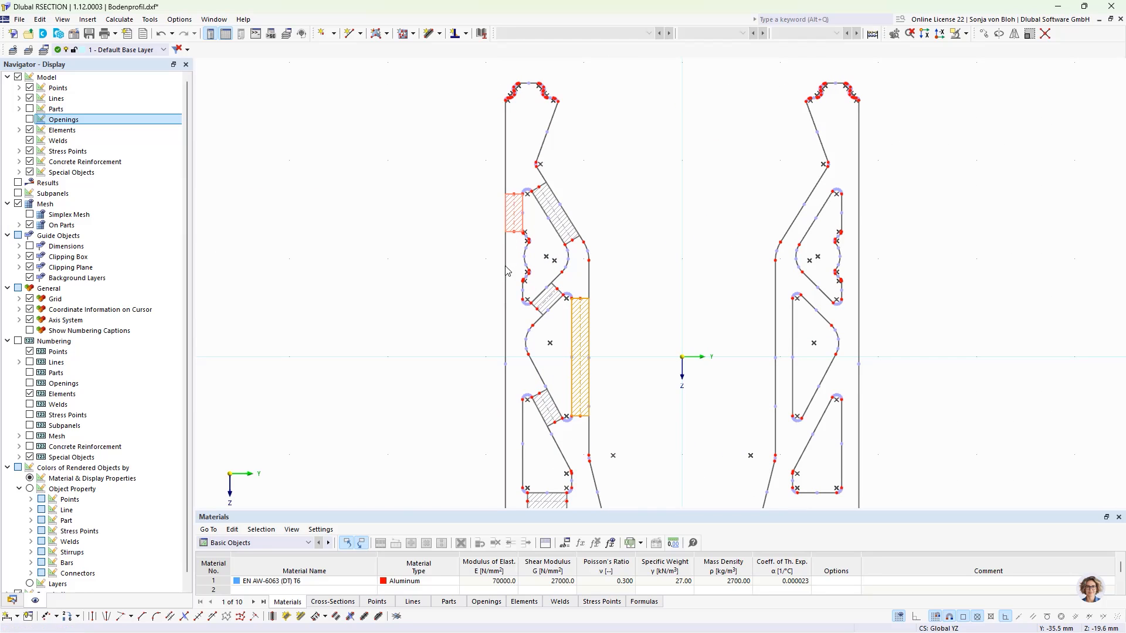
scroll(460, 244, "down", 3)
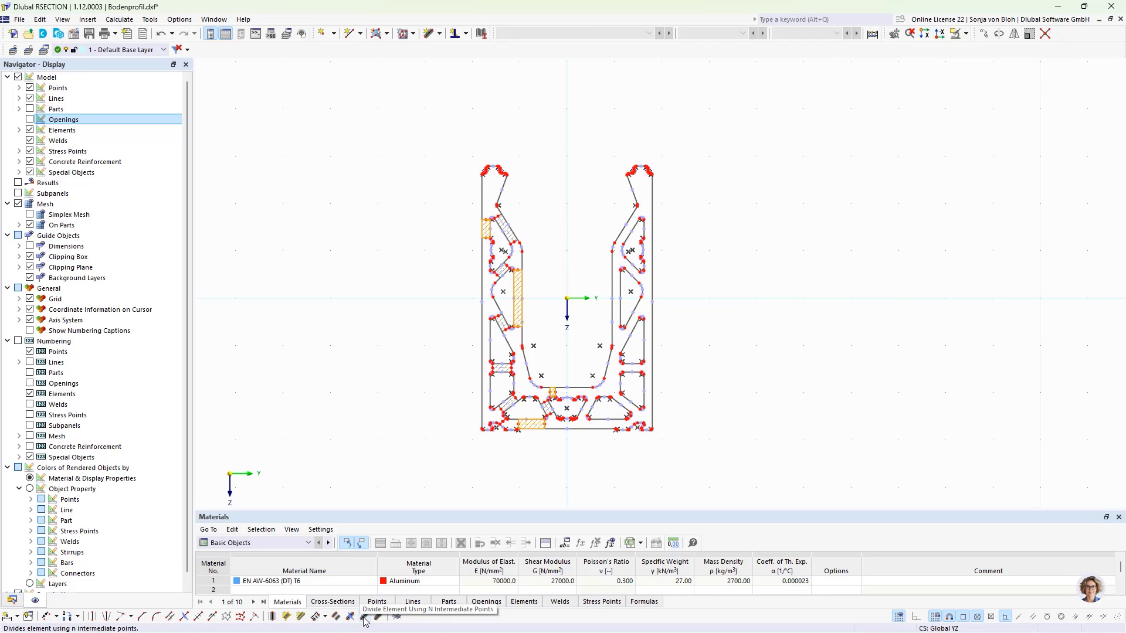
left_click(326, 617)
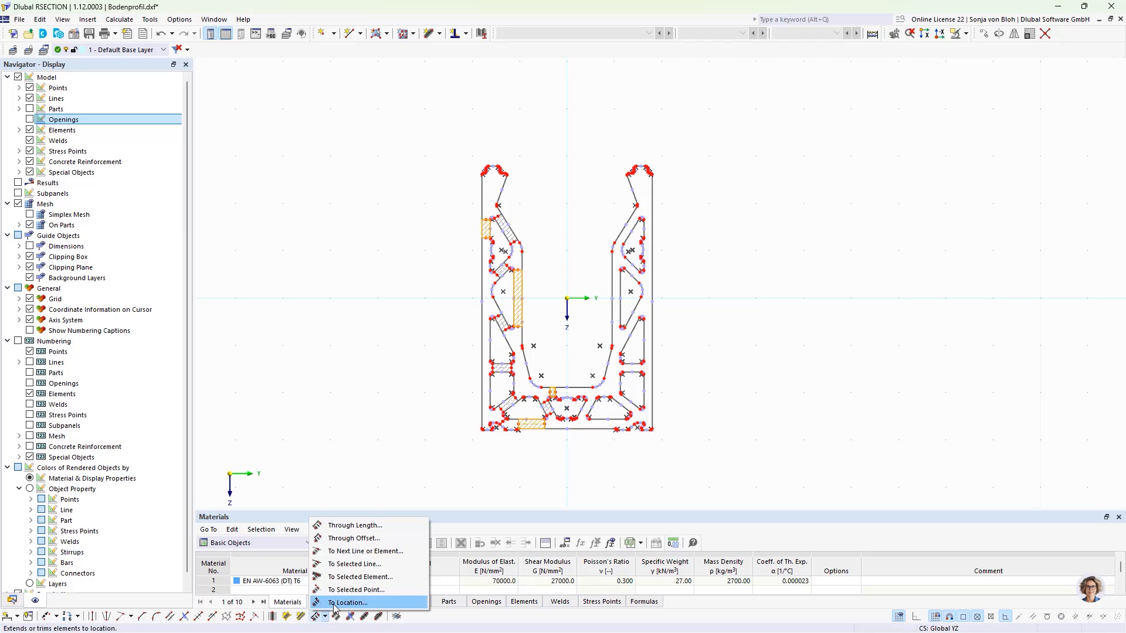
left_click(352, 552)
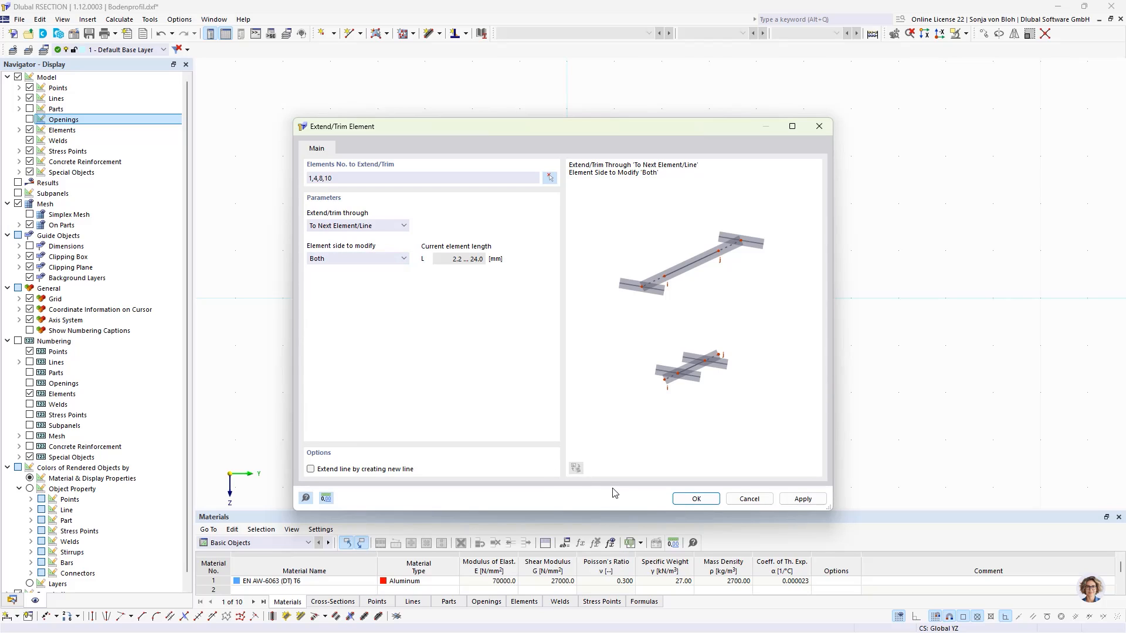
left_click(696, 499)
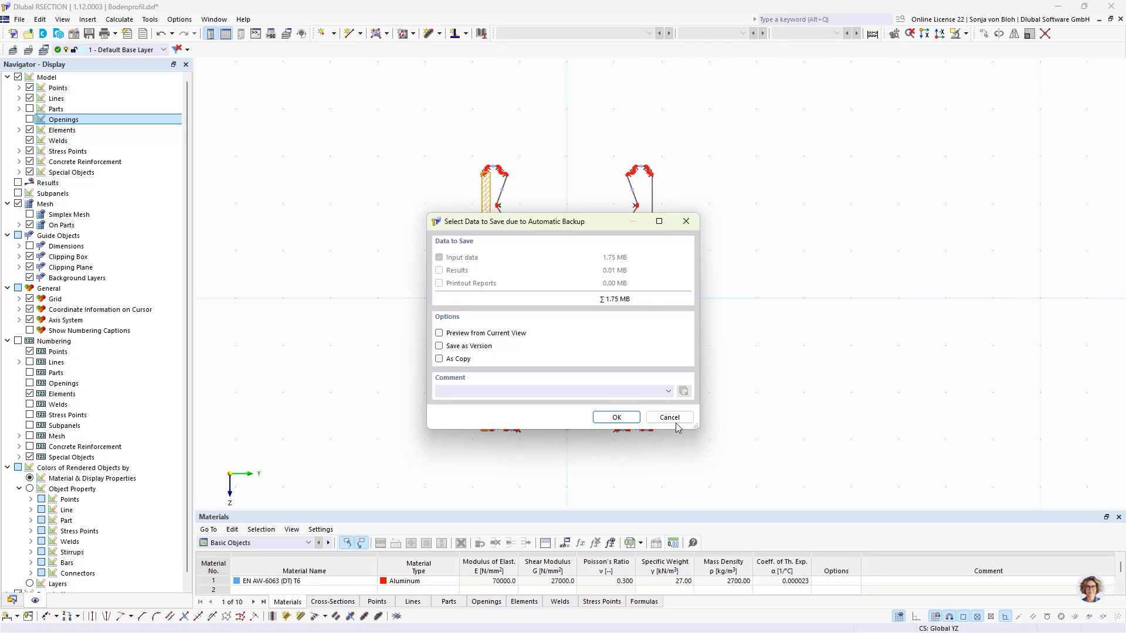
left_click(659, 415)
- Select the remaining diagonal and horizontal center elements (2, 3, 5-7, 9, 11) and extend them on both sides to the next element or line
scroll(504, 236, "up", 5)
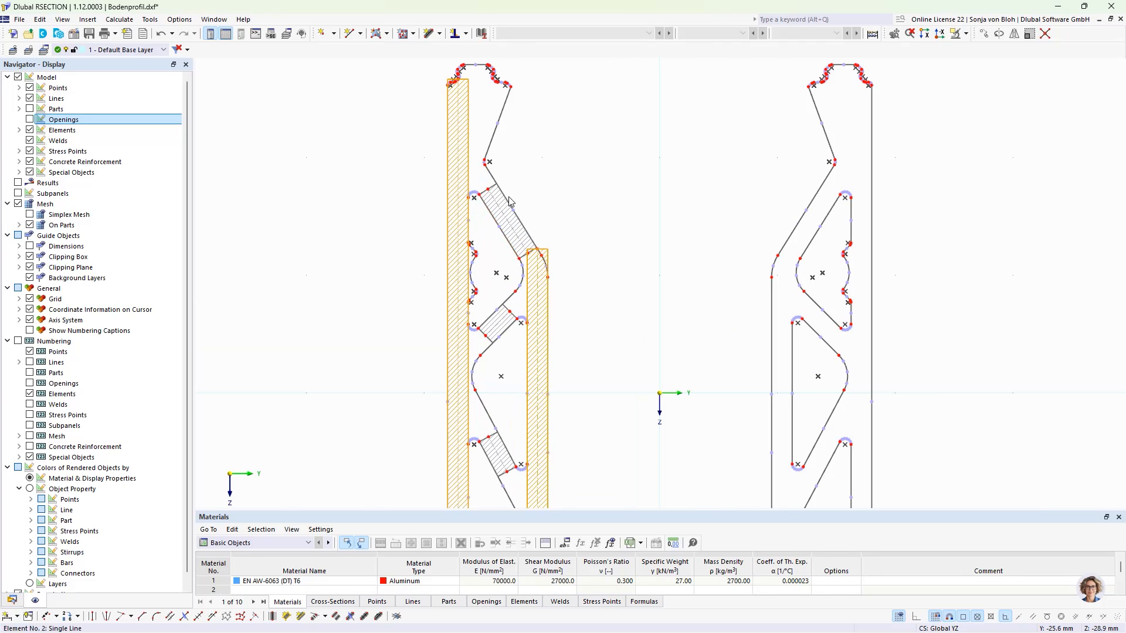
left_click(496, 195)
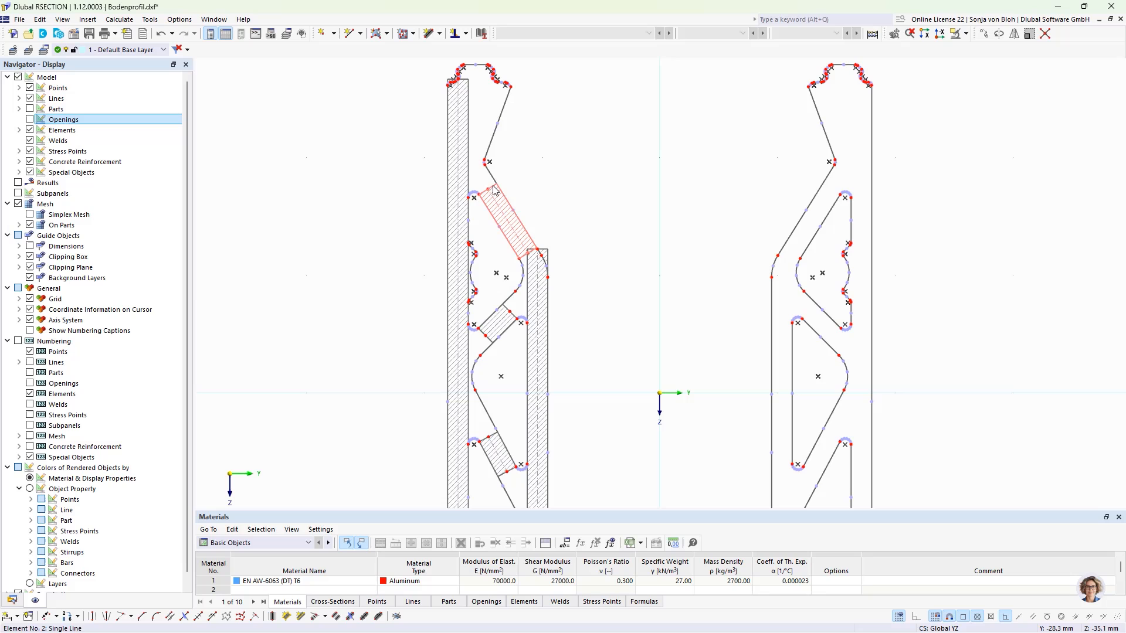
left_click(491, 344)
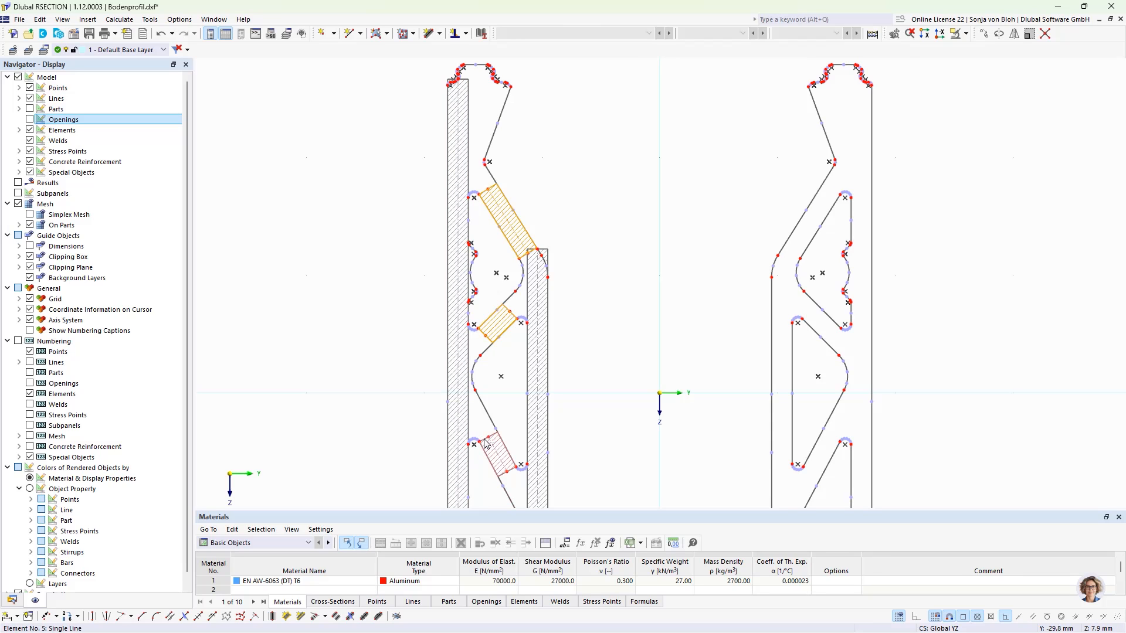
left_click(495, 453)
scroll(444, 281, "down", 2)
scroll(444, 284, "down", 1)
scroll(528, 374, "up", 5)
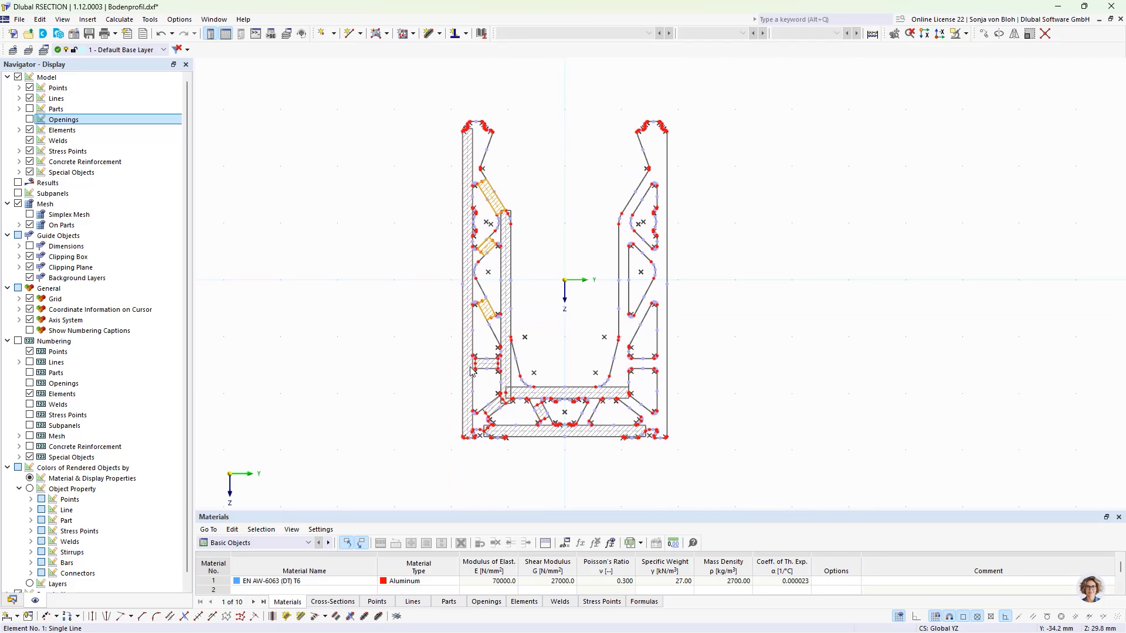
left_click(529, 370)
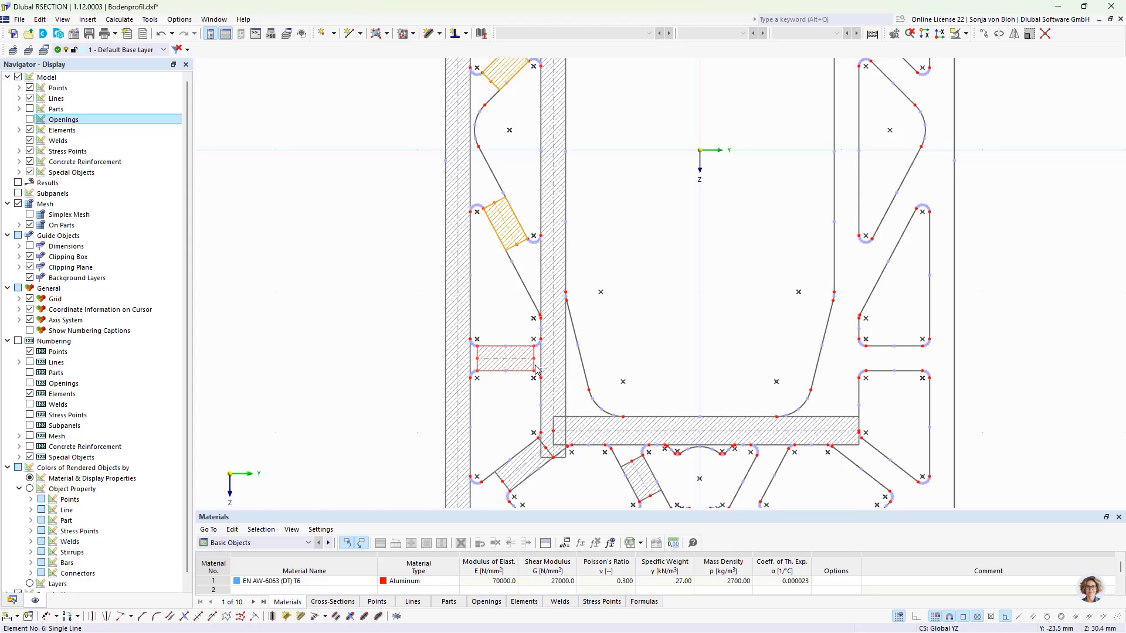
left_click(506, 489)
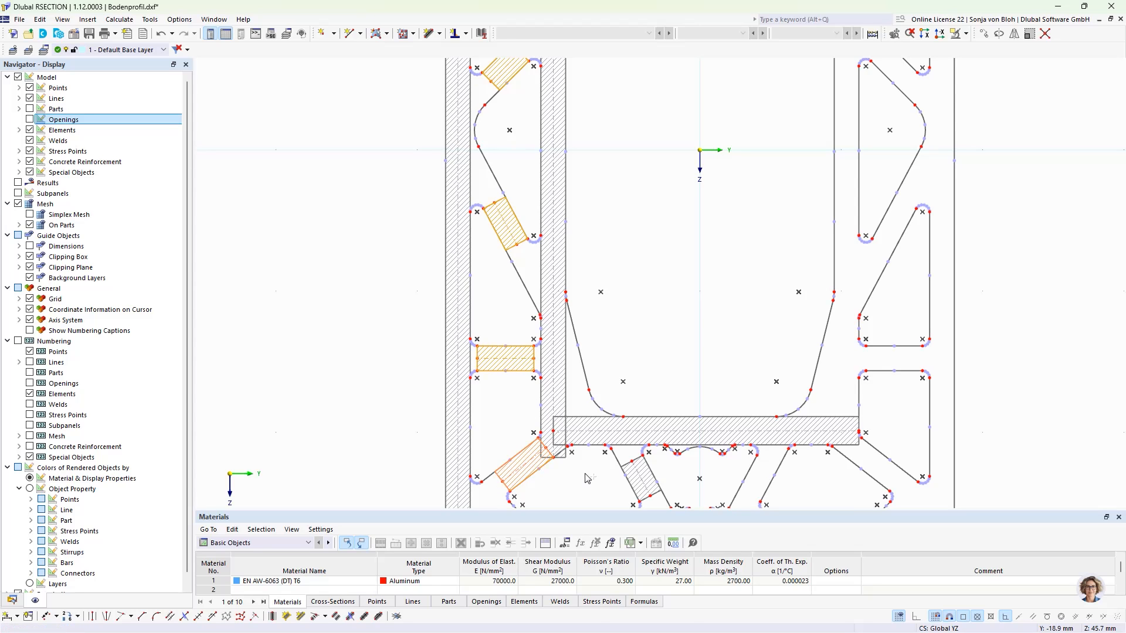
left_click(629, 468)
scroll(507, 444, "down", 2)
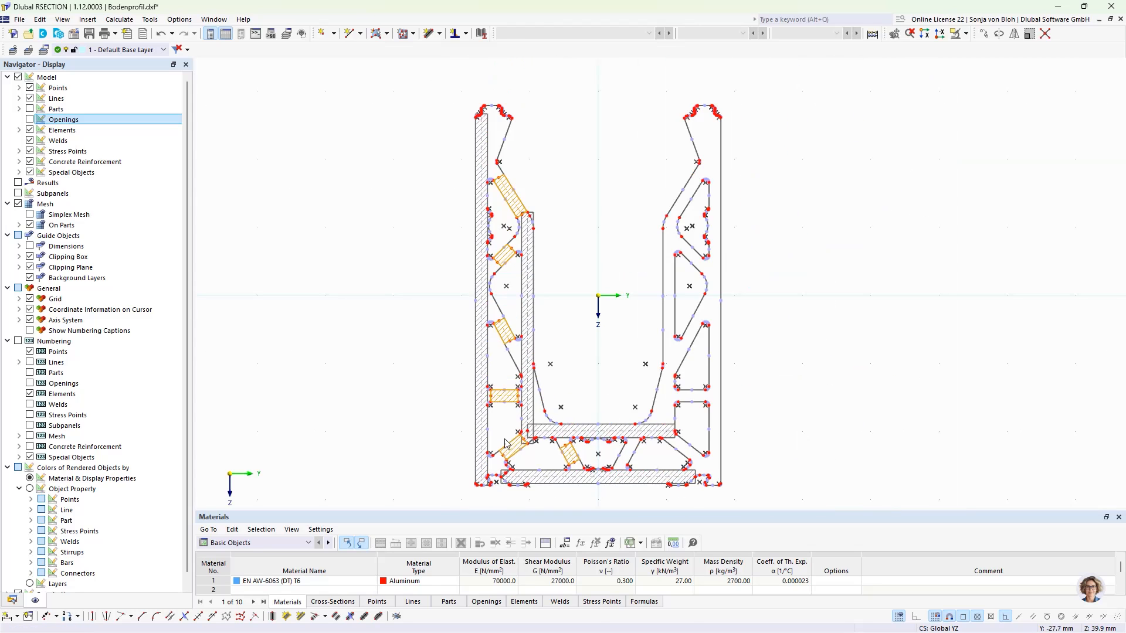
scroll(509, 476, "up", 3)
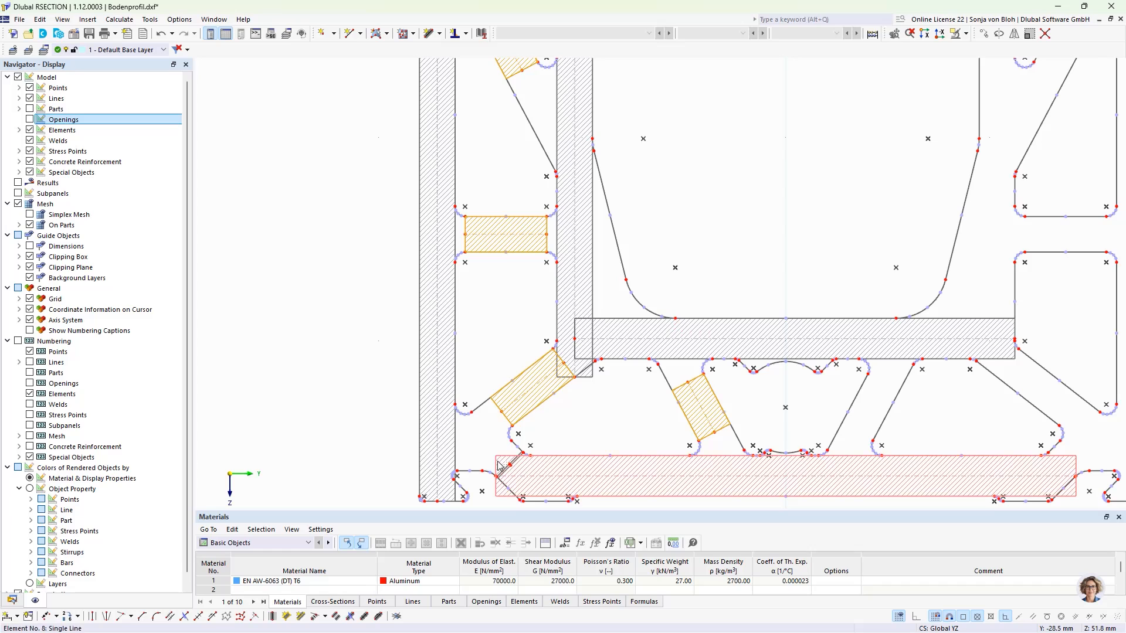
scroll(508, 455, "up", 2)
scroll(508, 455, "up", 3)
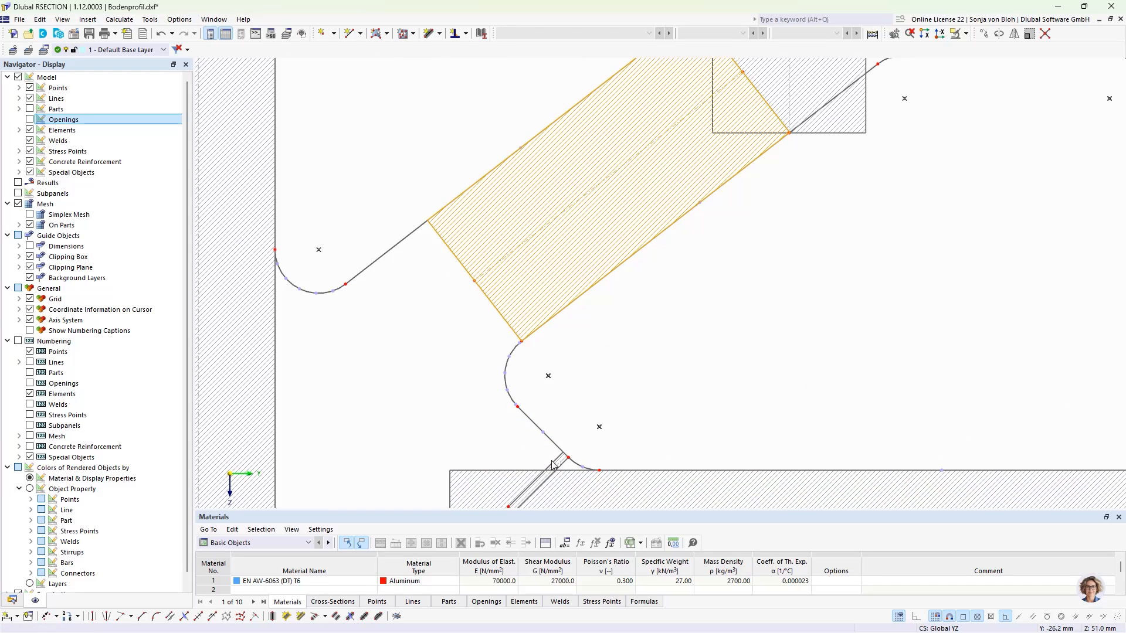
scroll(482, 439, "down", 6)
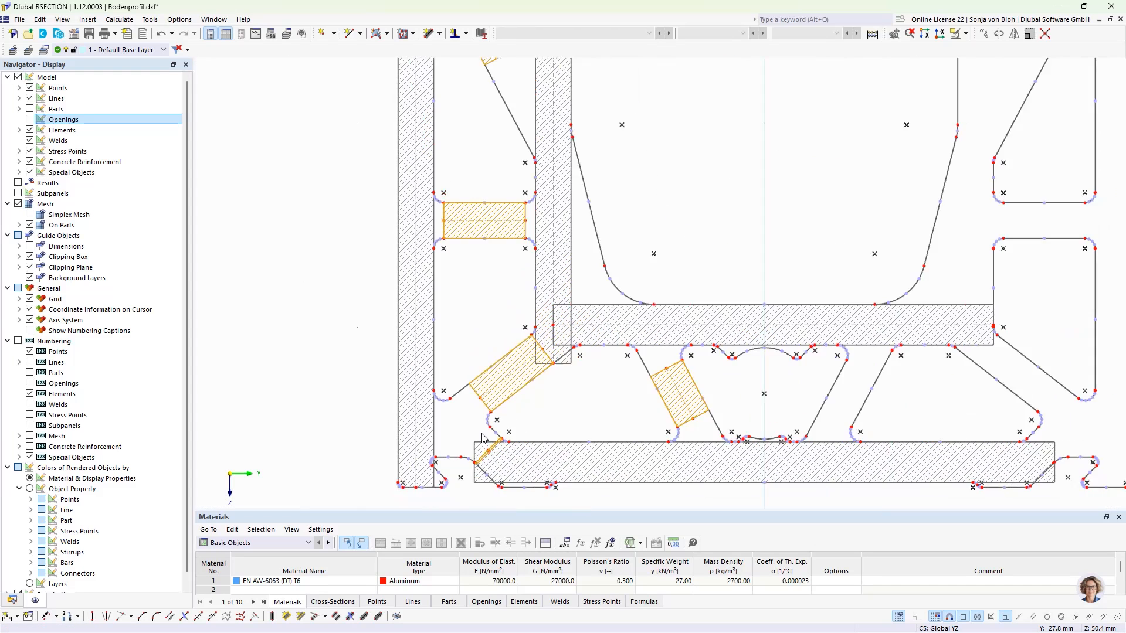
middle_click_drag(482, 435, 482, 457)
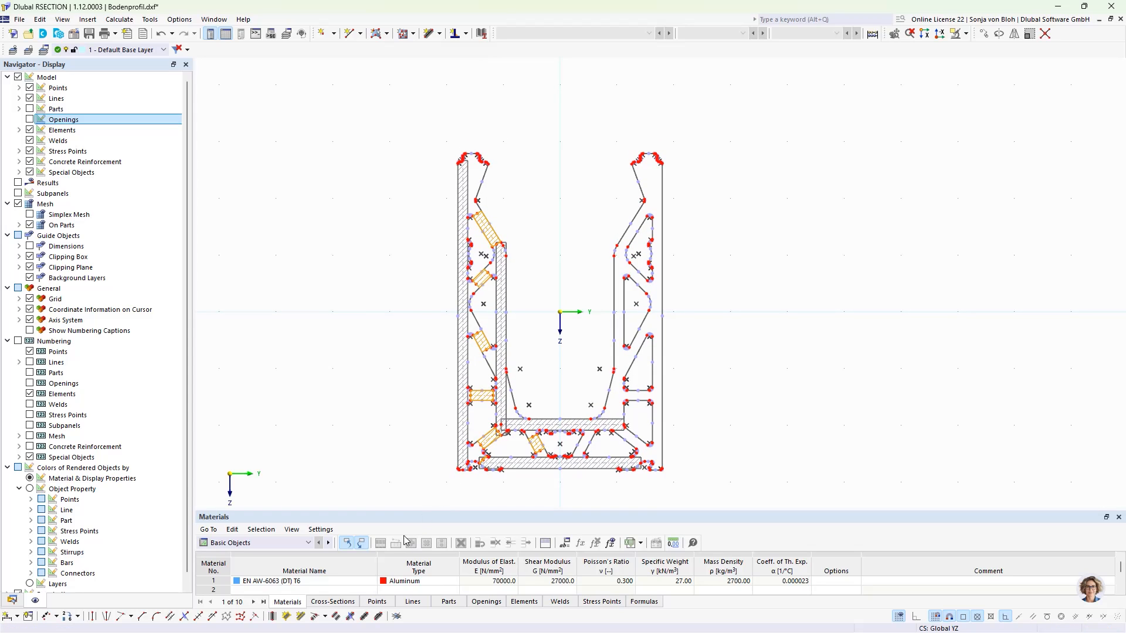
left_click(326, 617)
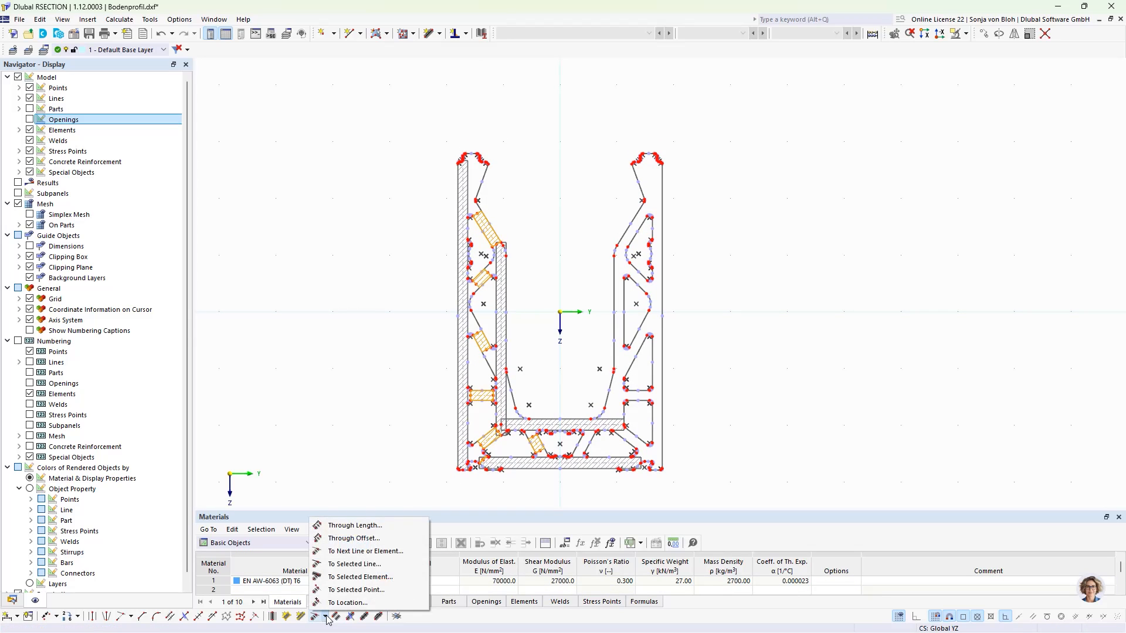
left_click(343, 552)
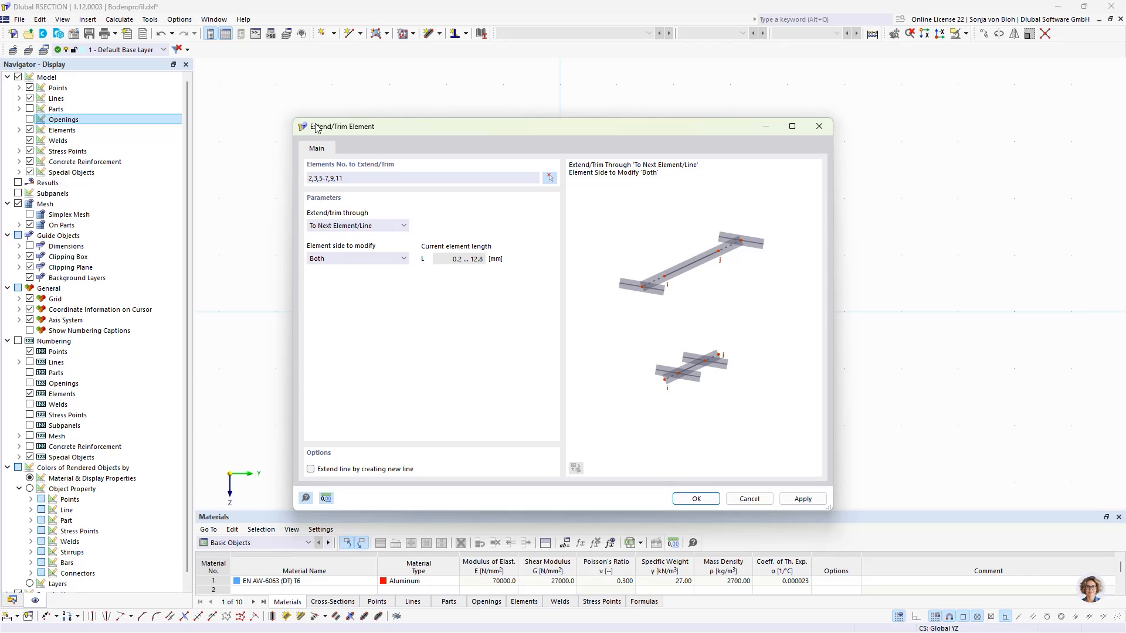
left_click(703, 500)
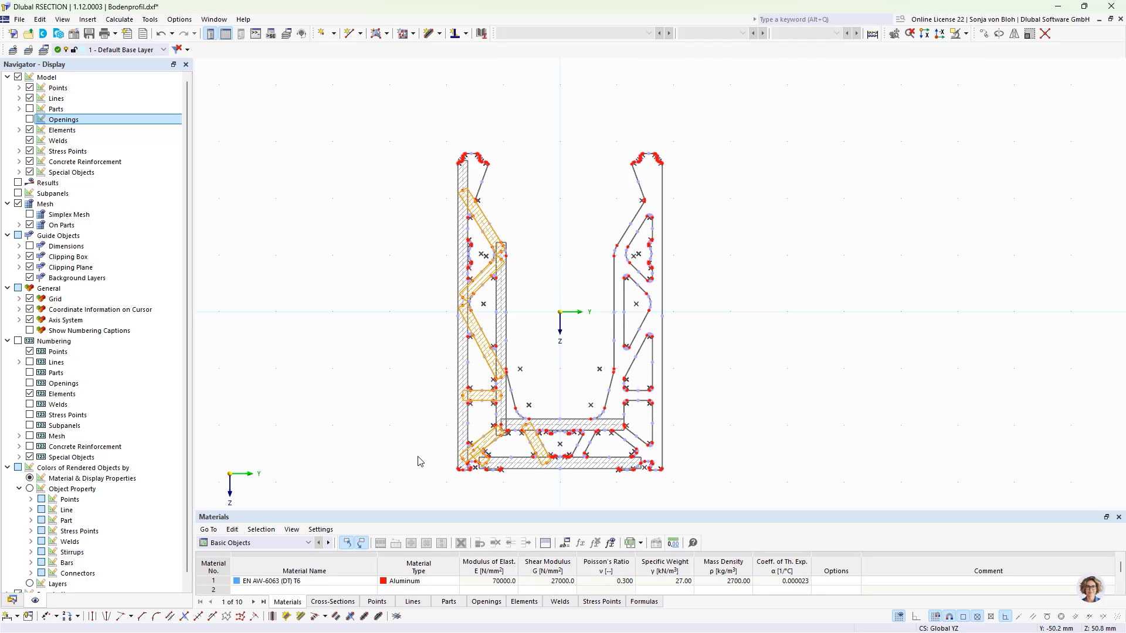
- Set the end points of the two horizontal bottom center elements to Y 0 mm on the symmetry axis
left_click(619, 425)
left_click(635, 461, "ctrl")
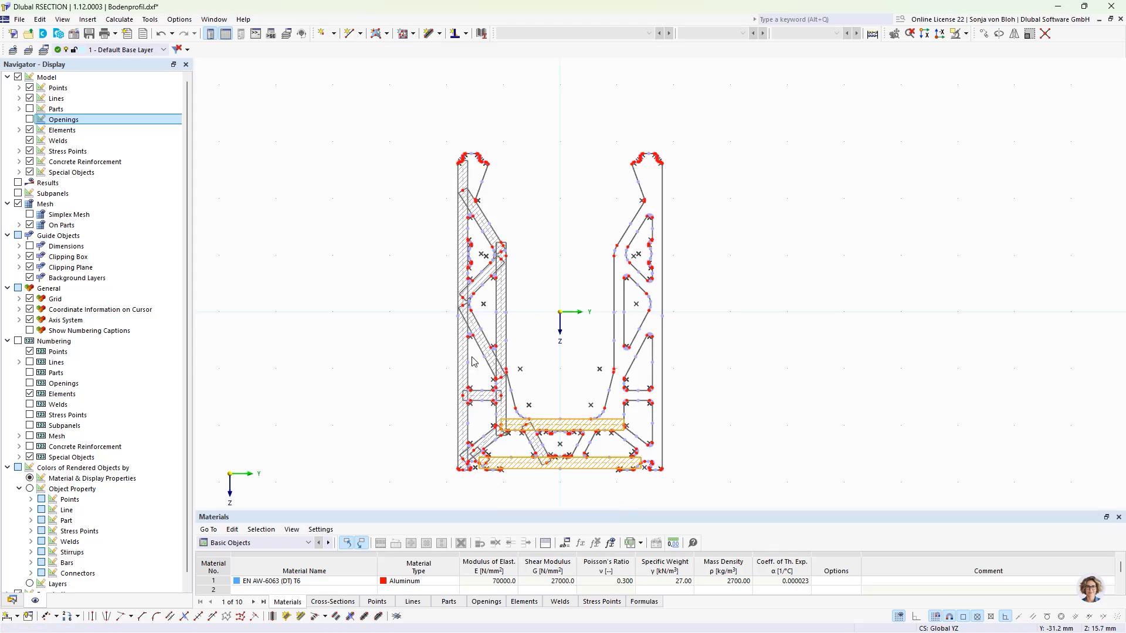
scroll(616, 445, "up", 4)
key("Escape")
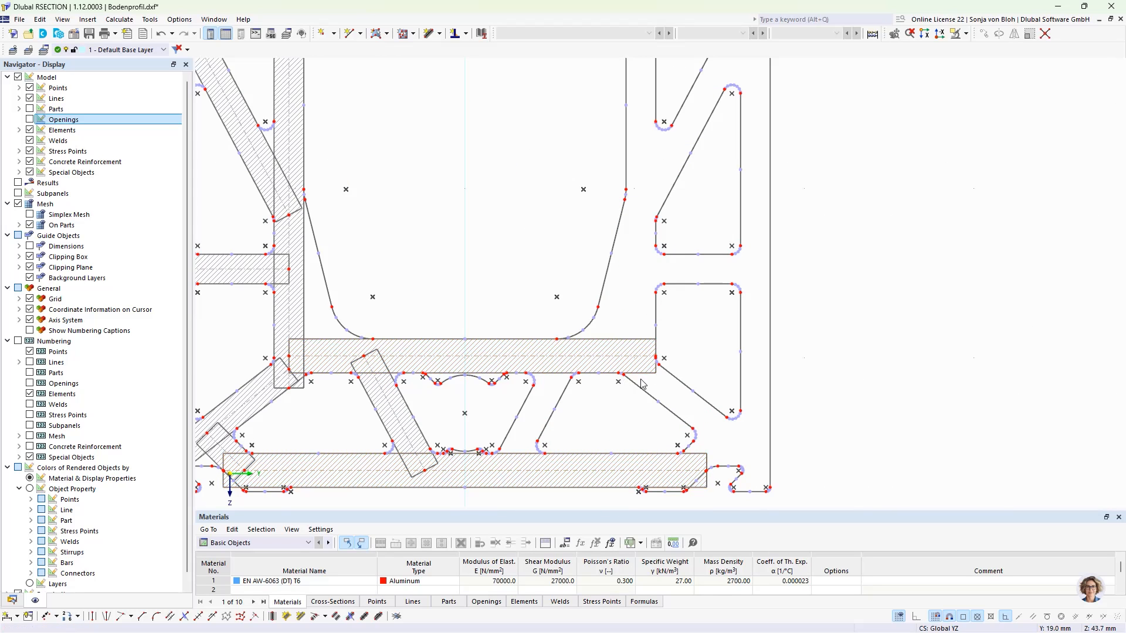
scroll(654, 362, "up", 4)
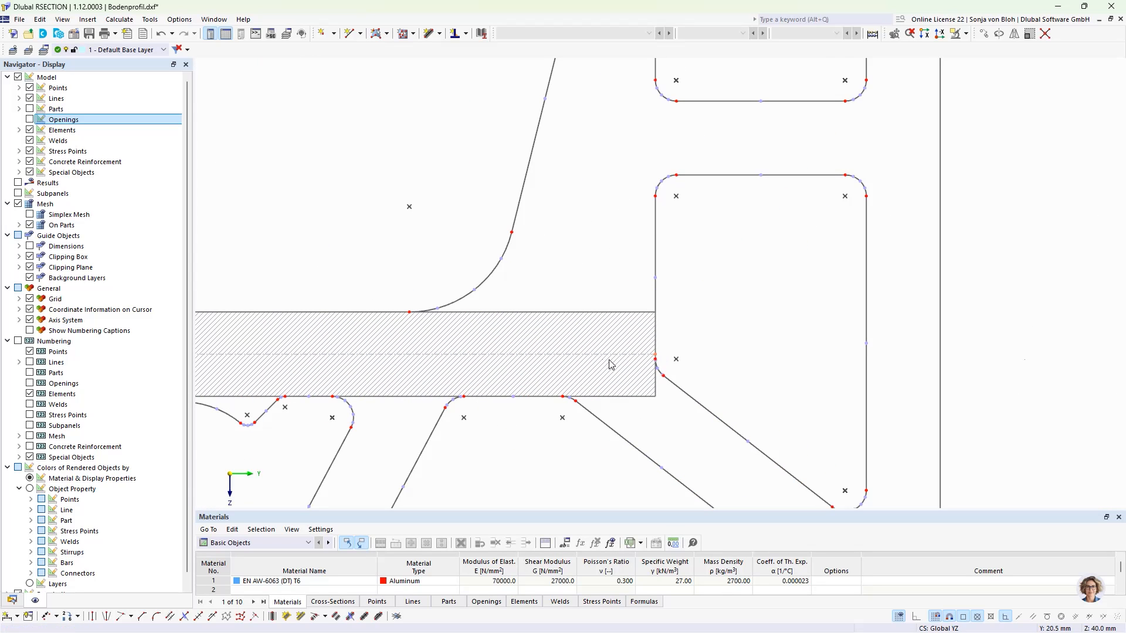
scroll(657, 360, "down", 5)
scroll(674, 462, "up", 3)
scroll(674, 462, "up", 5)
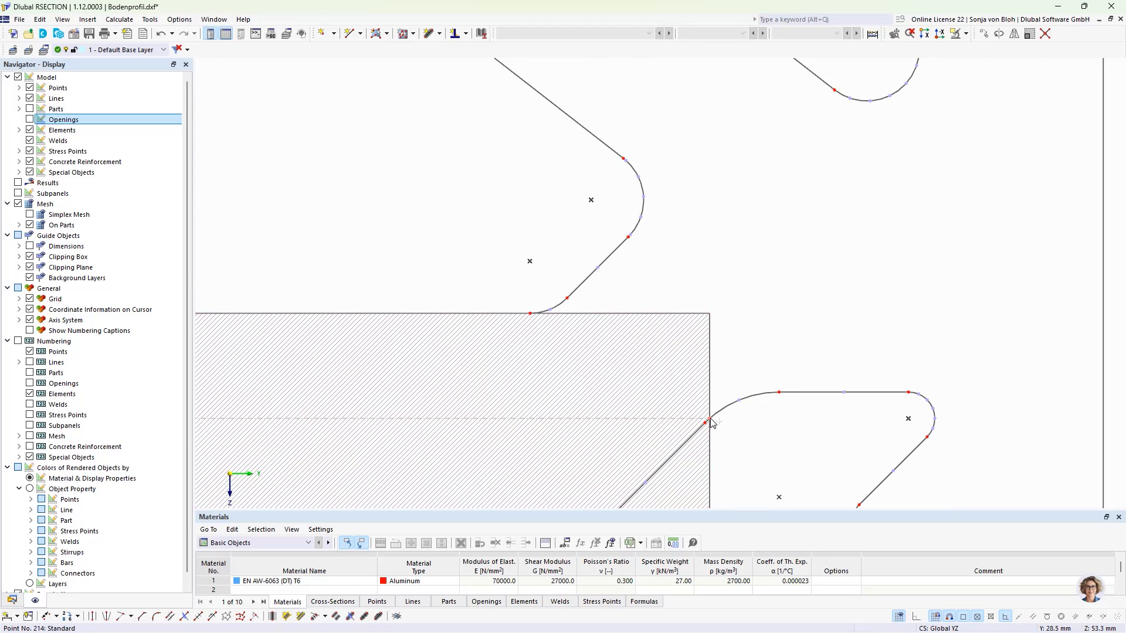
right_click(711, 421)
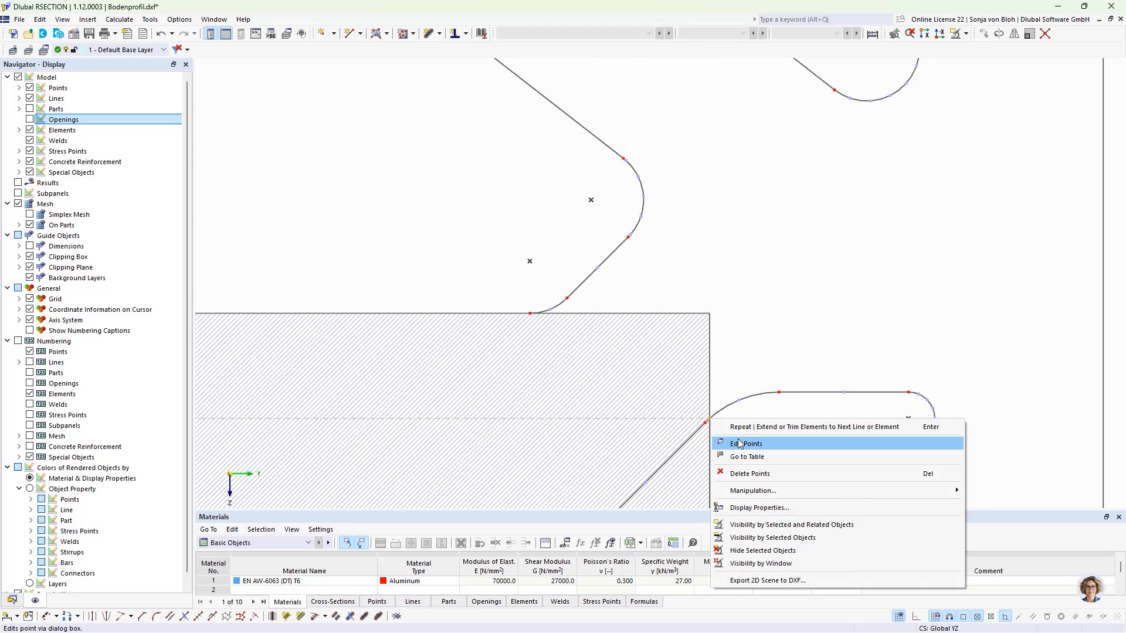
left_click(740, 444)
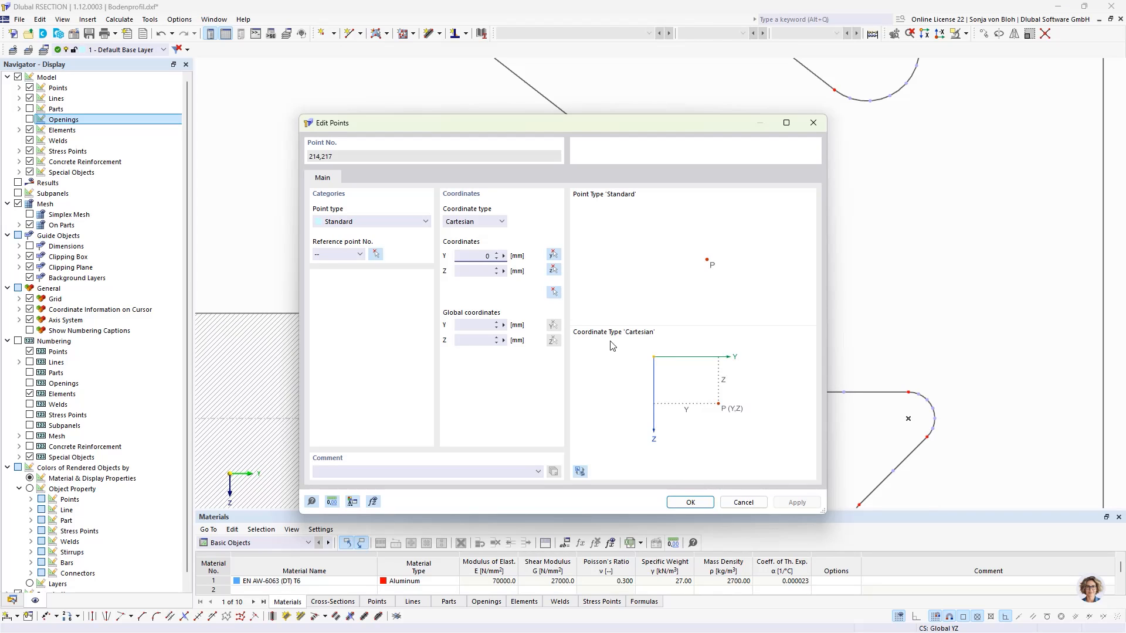
left_click(688, 503)
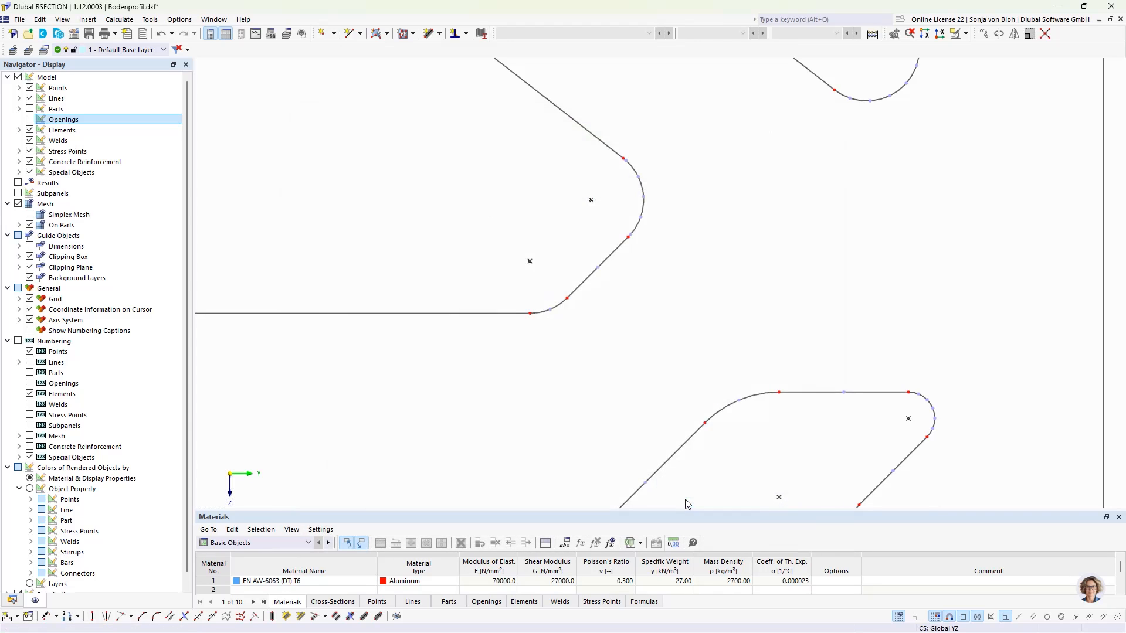
- Delete the short leftover center element where the left inner wall meets the upper bottom web
scroll(689, 352, "down", 5)
middle_click_drag(648, 310, 645, 416)
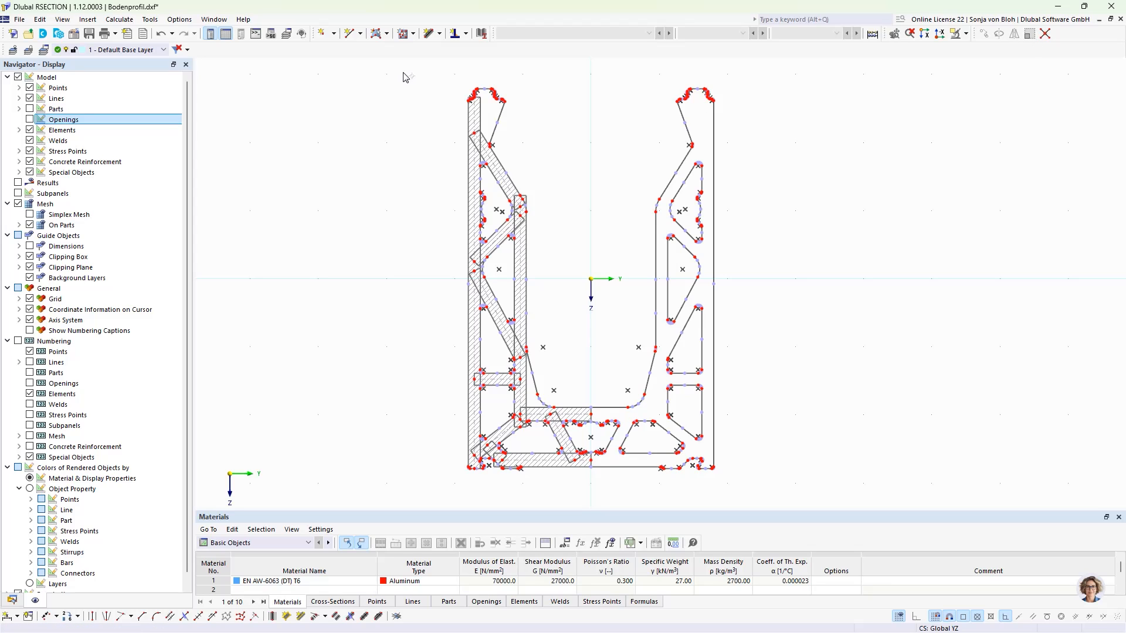
left_click_drag(404, 69, 618, 473)
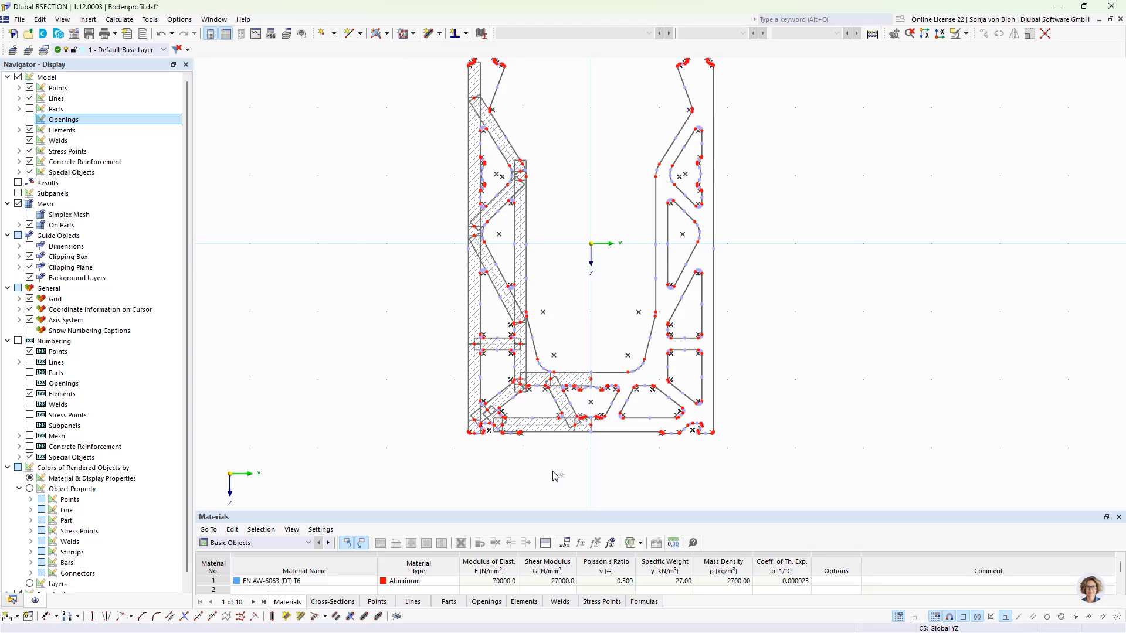
scroll(544, 163, "up", 3)
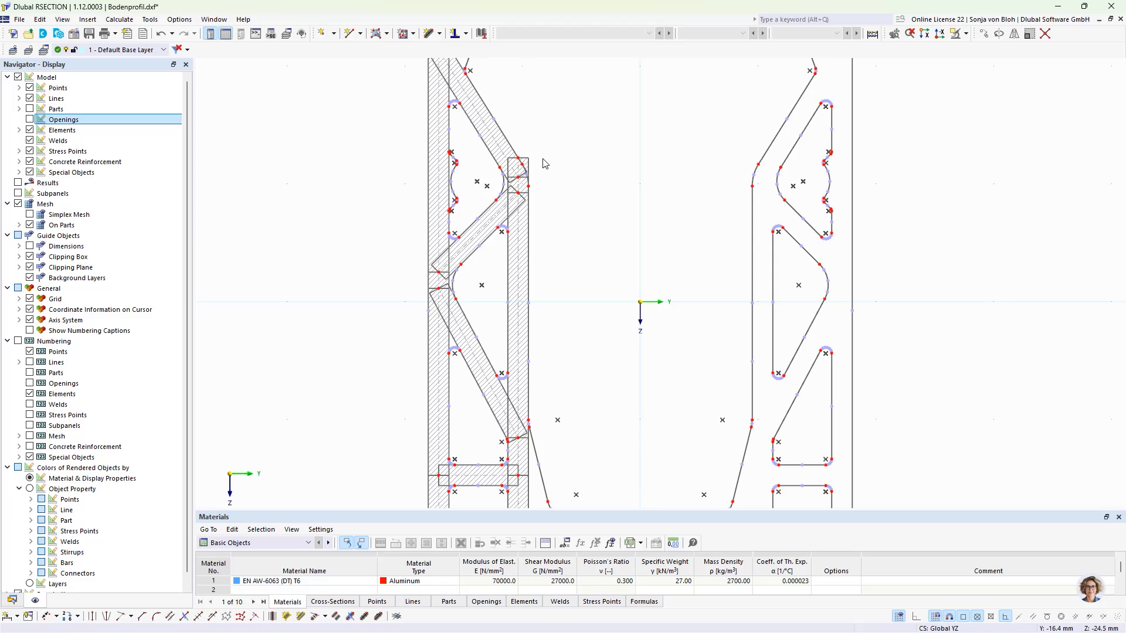
left_click(518, 168)
scroll(558, 470, "down", 4)
scroll(557, 469, "up", 8)
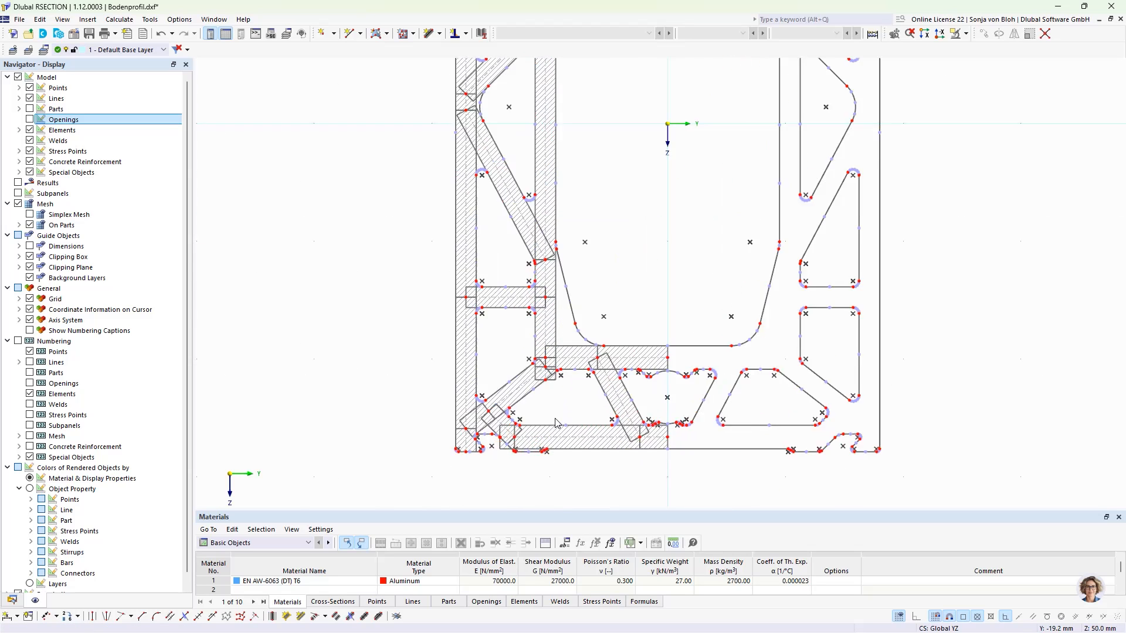
left_click(551, 352)
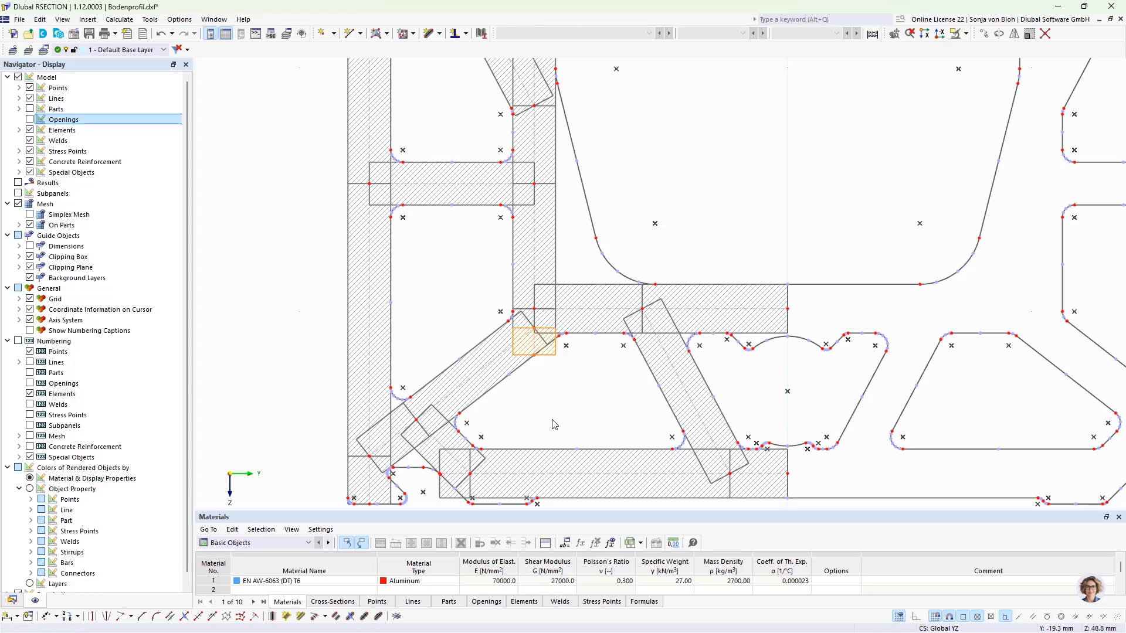
key("Delete")
- Select all 26 elements and mirror them as a copy about the Z axis through point Y 0, Z 0
scroll(554, 425, "down", 5)
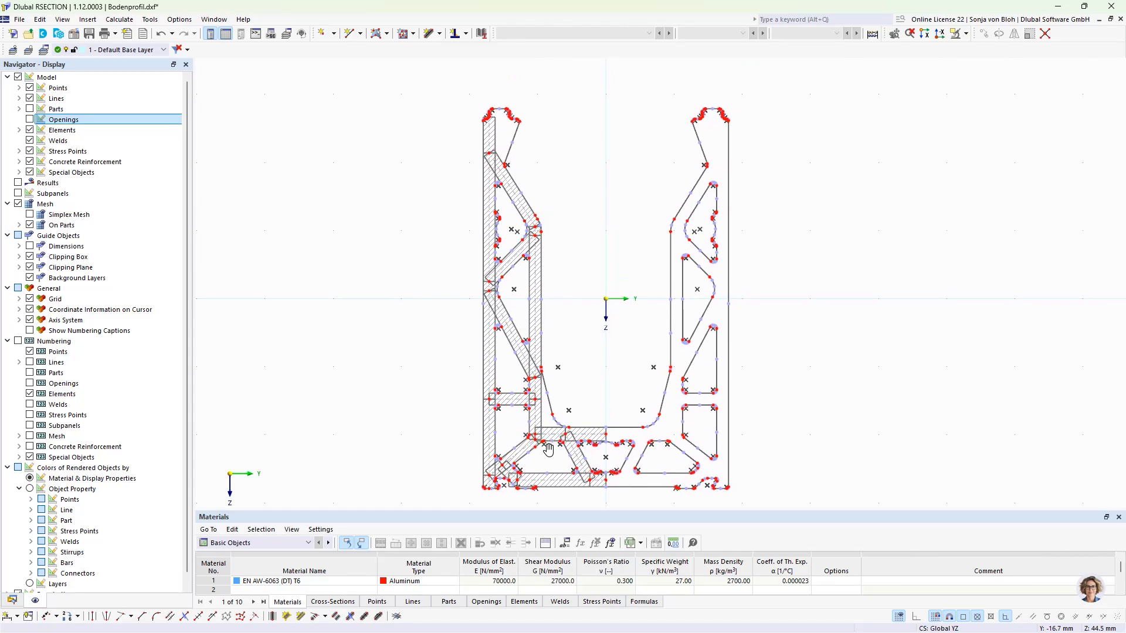
scroll(549, 450, "down", 2)
middle_click_drag(519, 452, 426, 406)
scroll(426, 406, "up", 2)
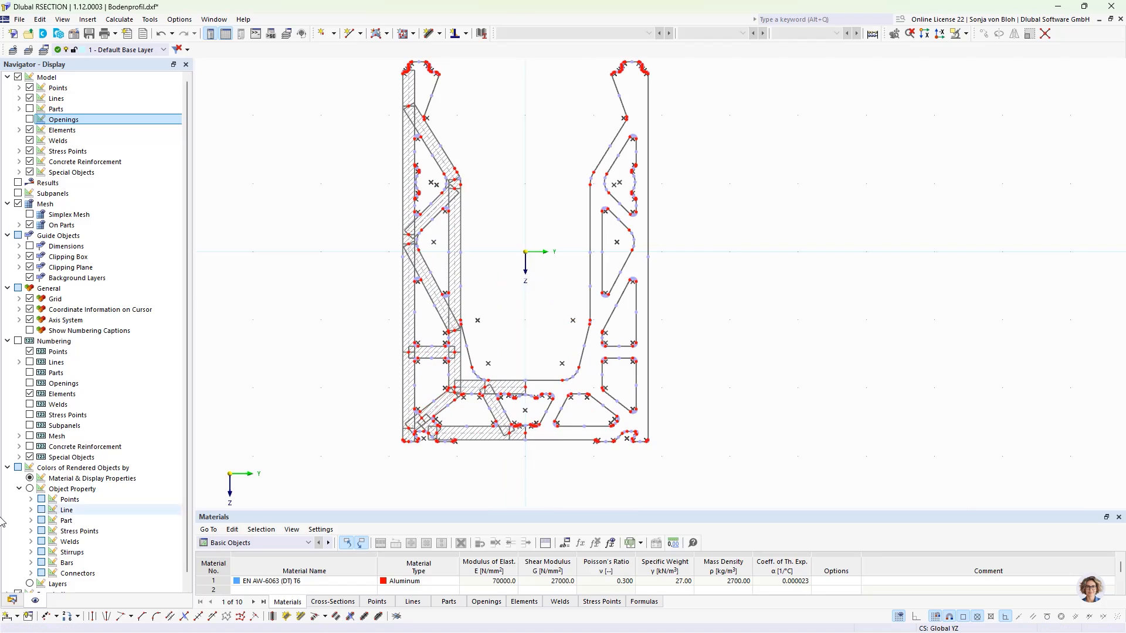
left_click(12, 600)
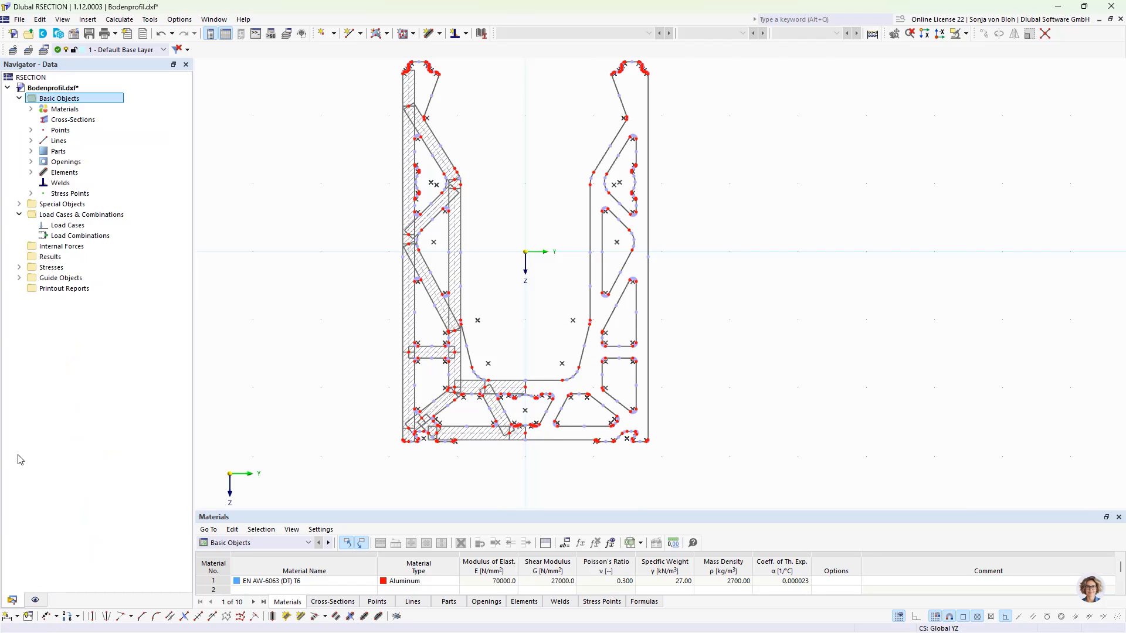
left_click(31, 173)
left_click(67, 183)
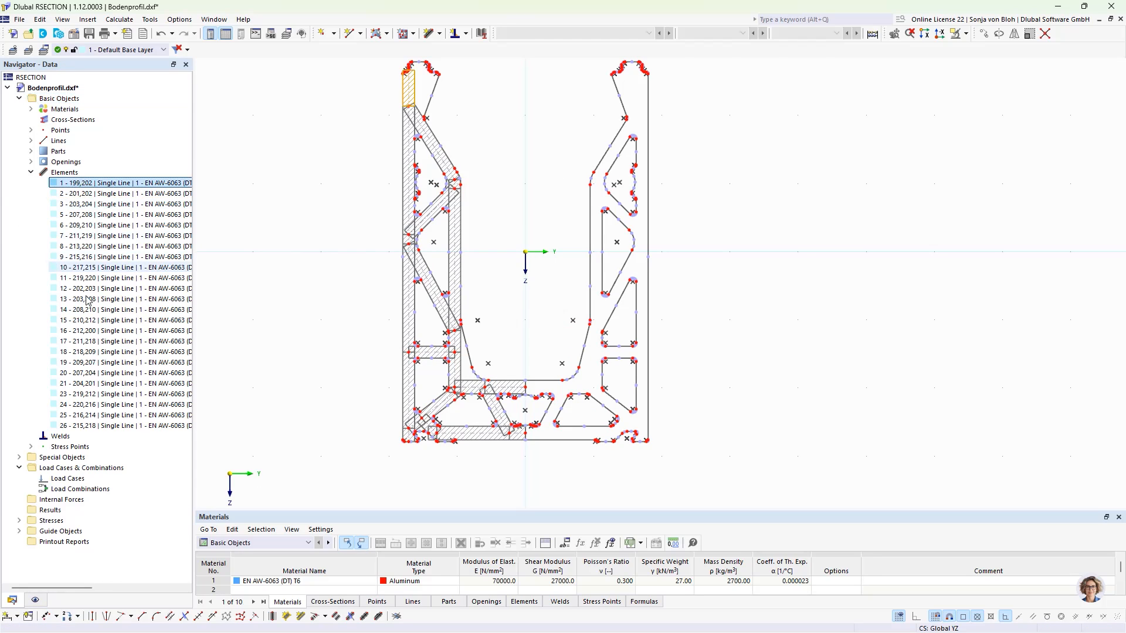
left_click(107, 426, "shift")
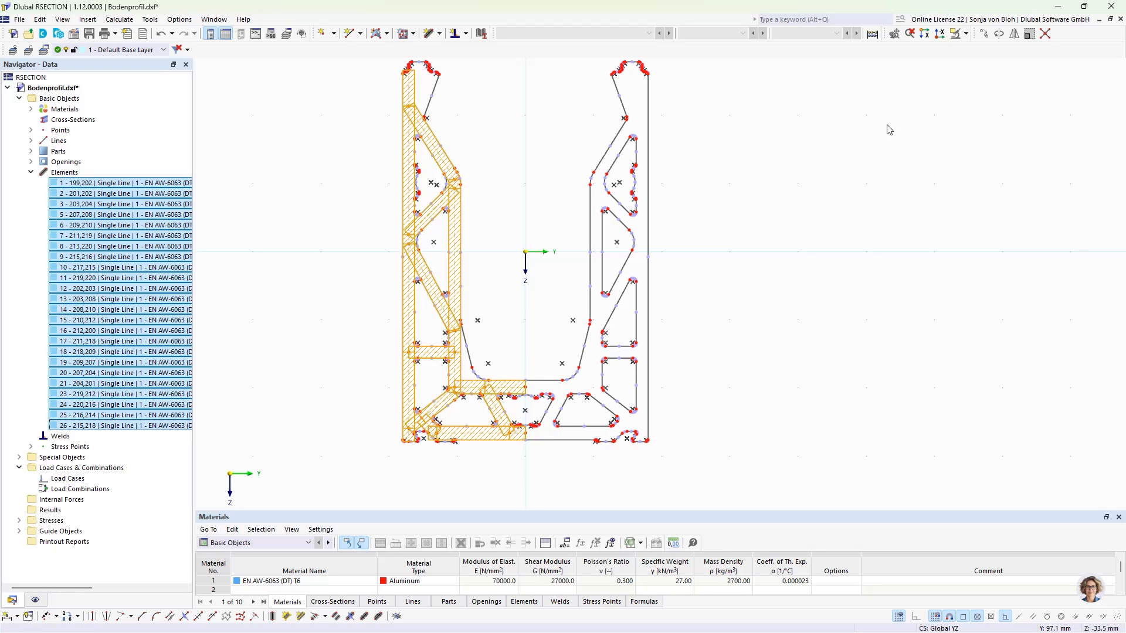
left_click(1014, 34)
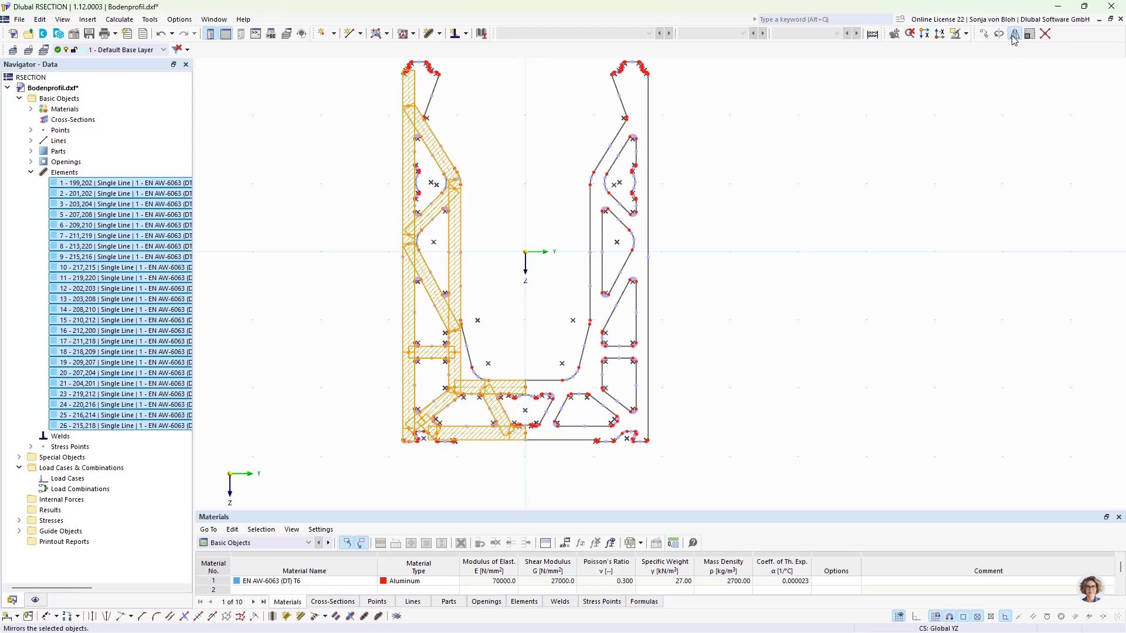
left_click(360, 218)
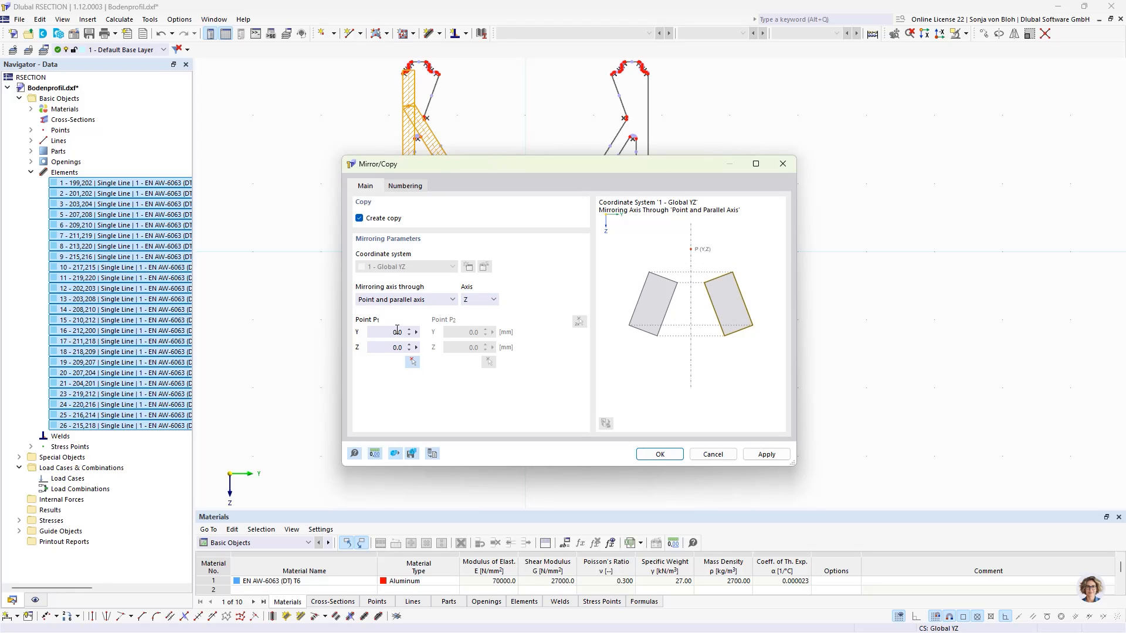
left_click(660, 454)
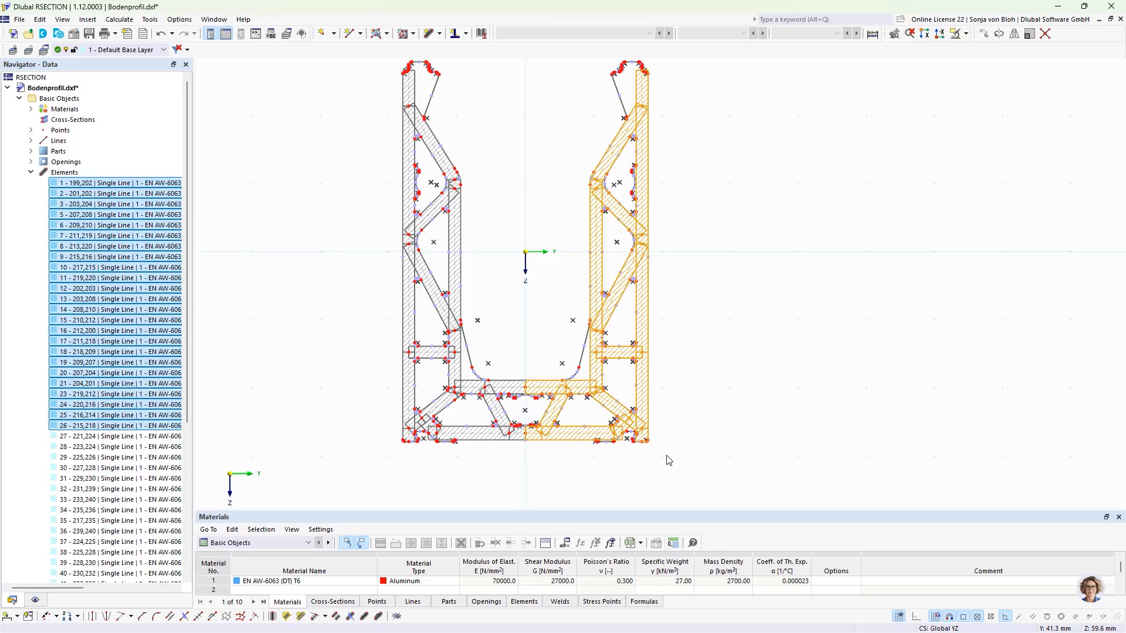
- Save the cross-section model under the file name Base profile
left_click(89, 34)
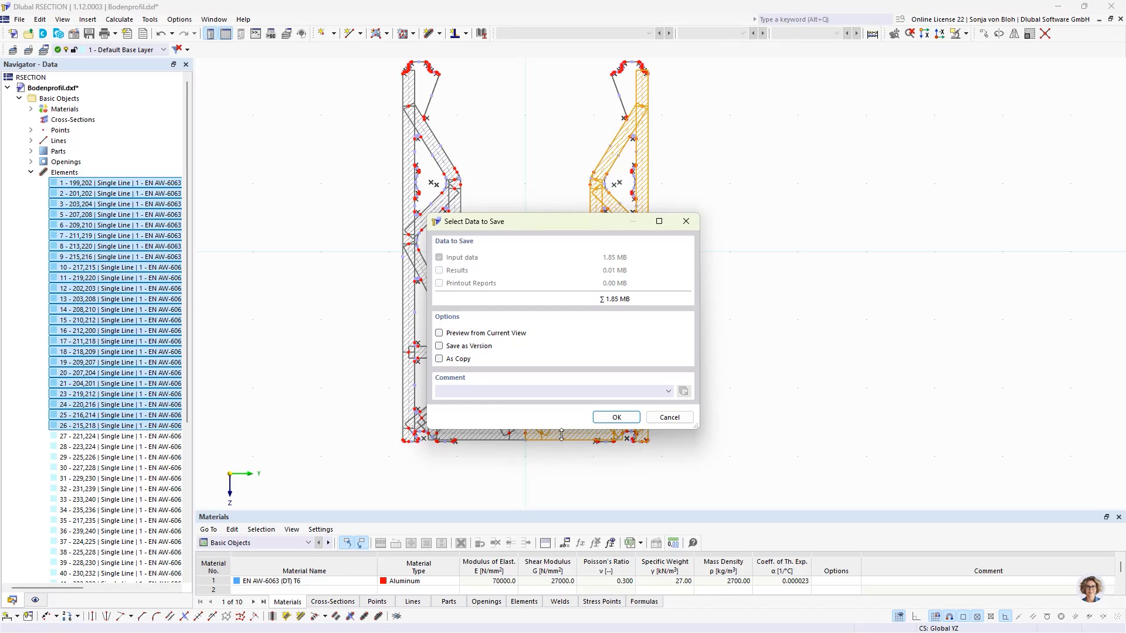
left_click(616, 417)
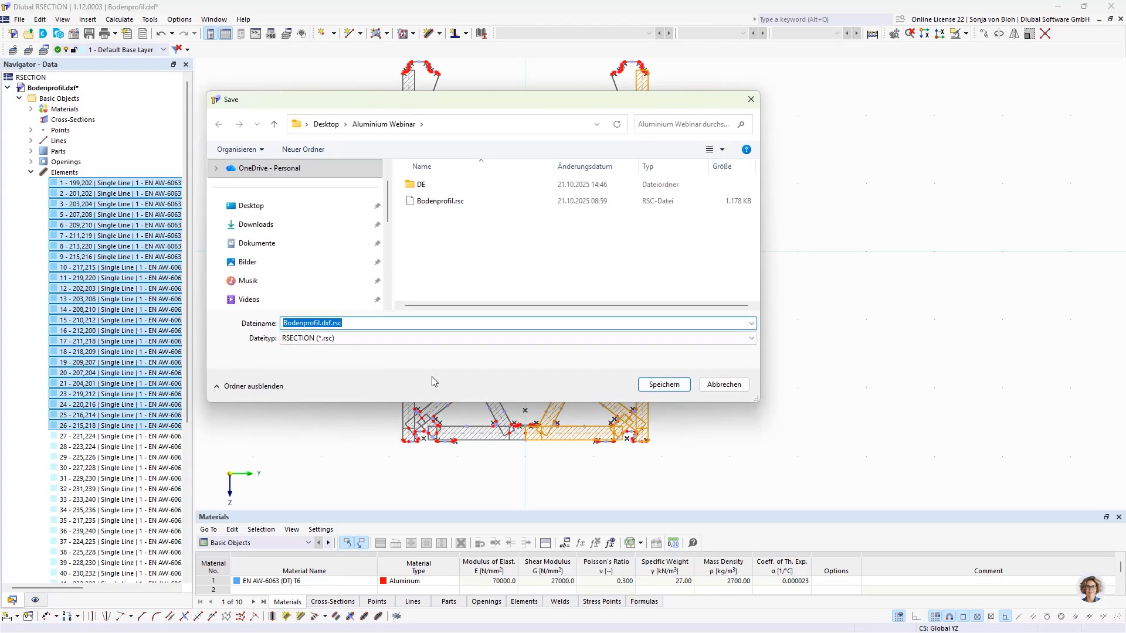
type("Base profile")
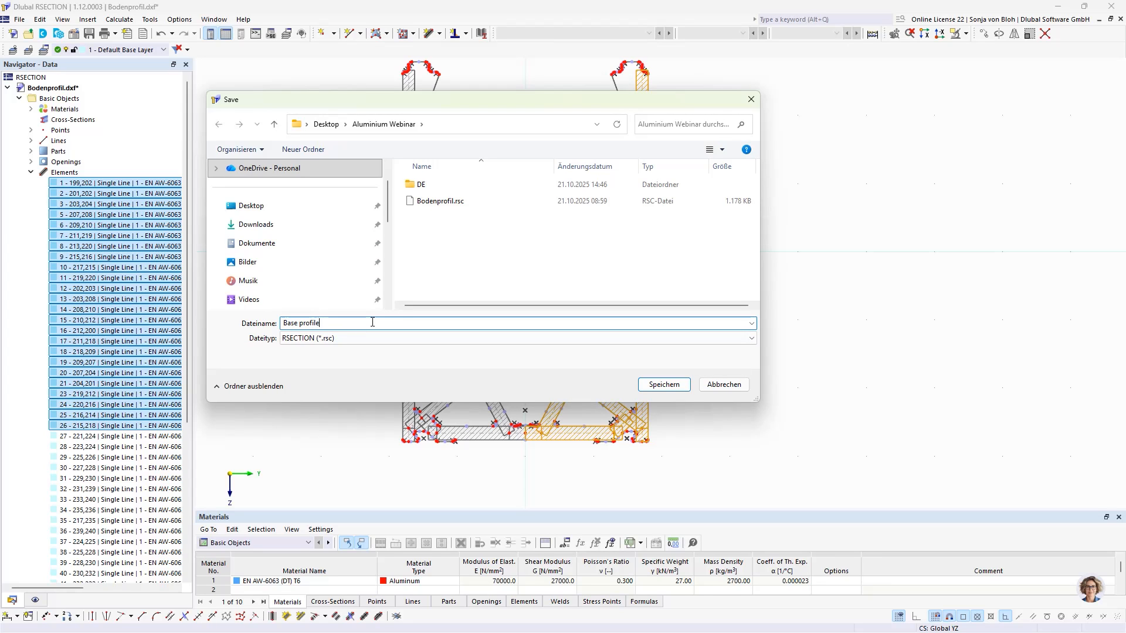
left_click(669, 384)
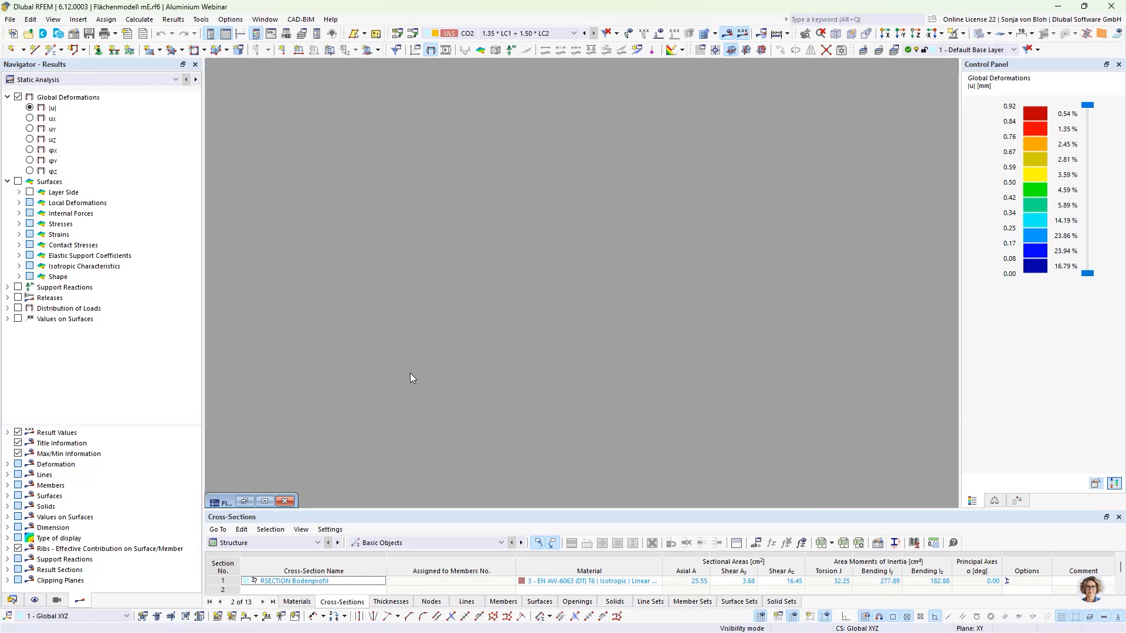
- In RFEM, create a new model named Member Model
left_click(10, 19)
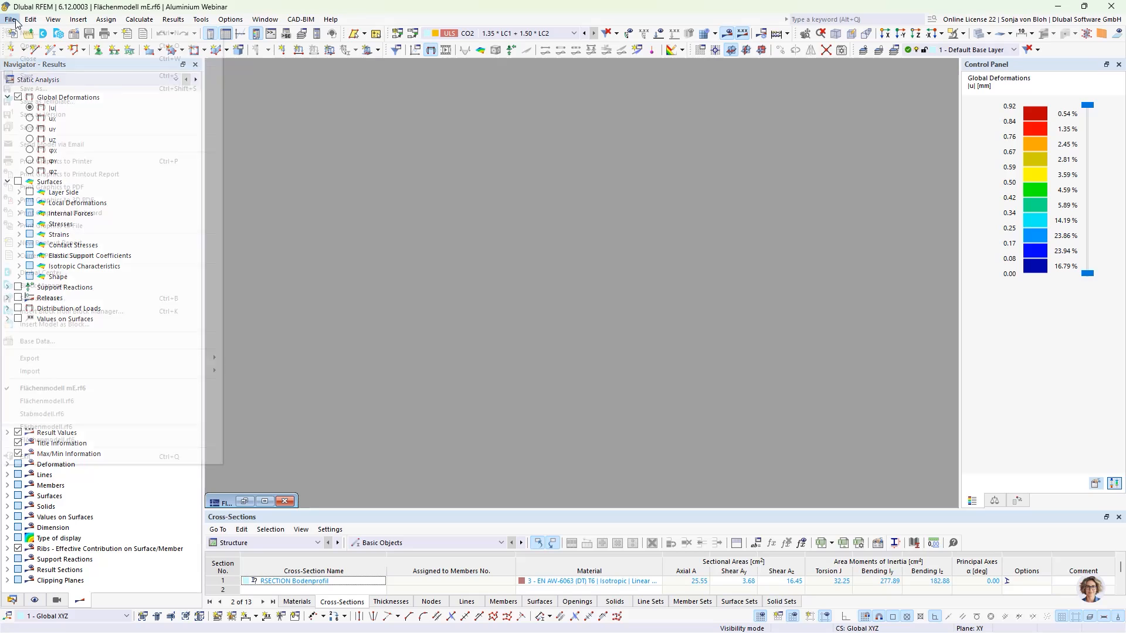
left_click(18, 34)
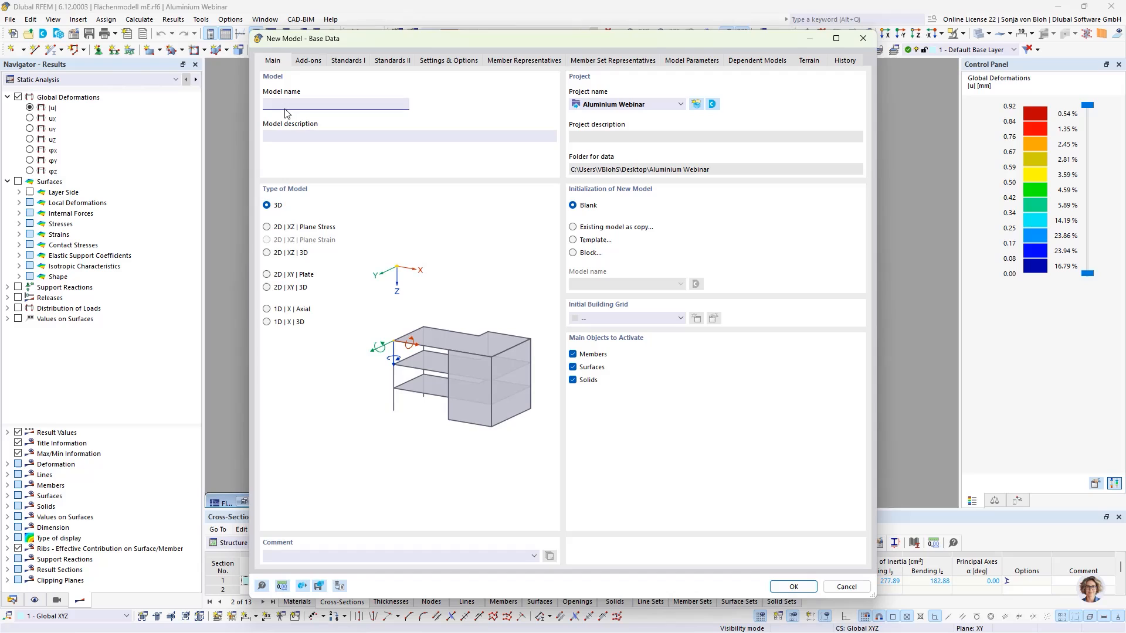
left_click(286, 109)
type("Member Model")
left_click(807, 590)
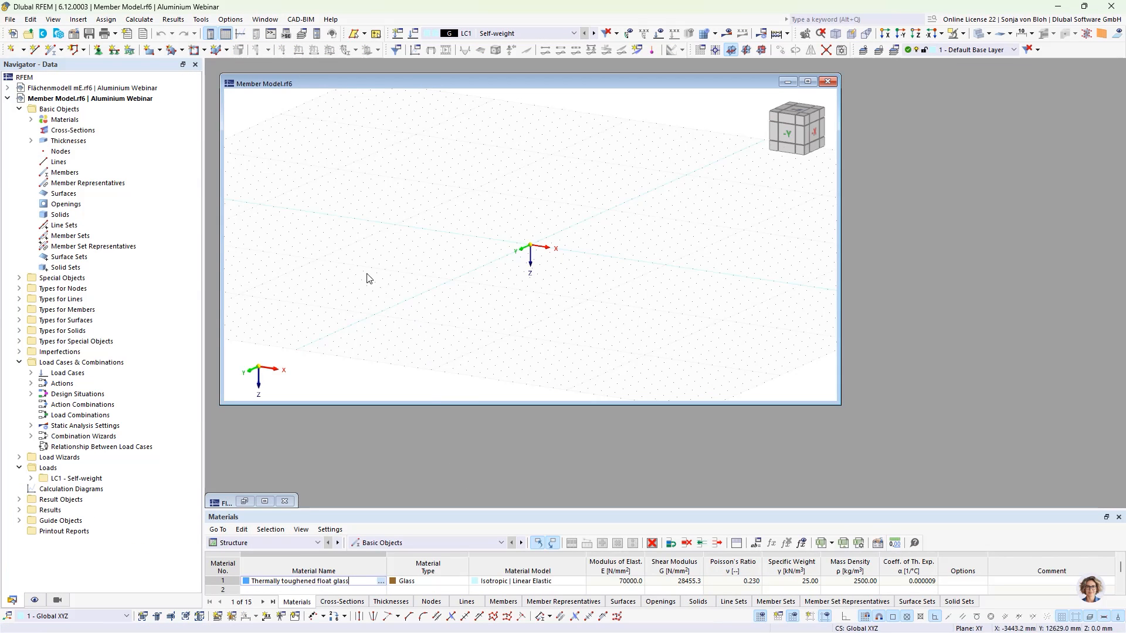
- Create a new cross-section imported from the RSECTION model Base profile
double_click(283, 83)
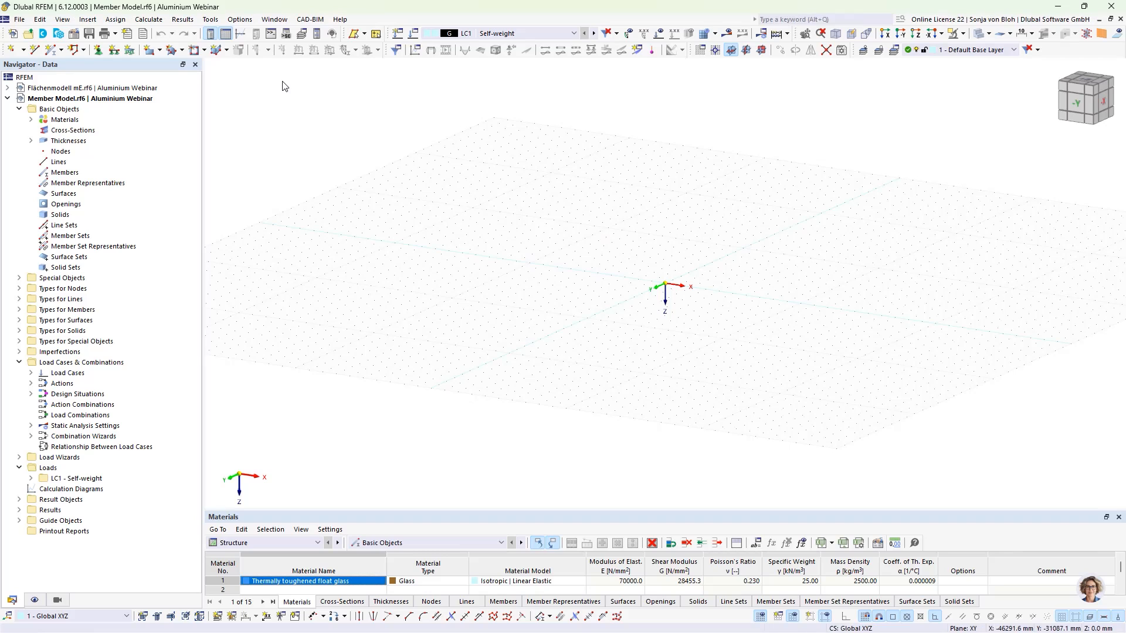
left_click(110, 131)
right_click(88, 130)
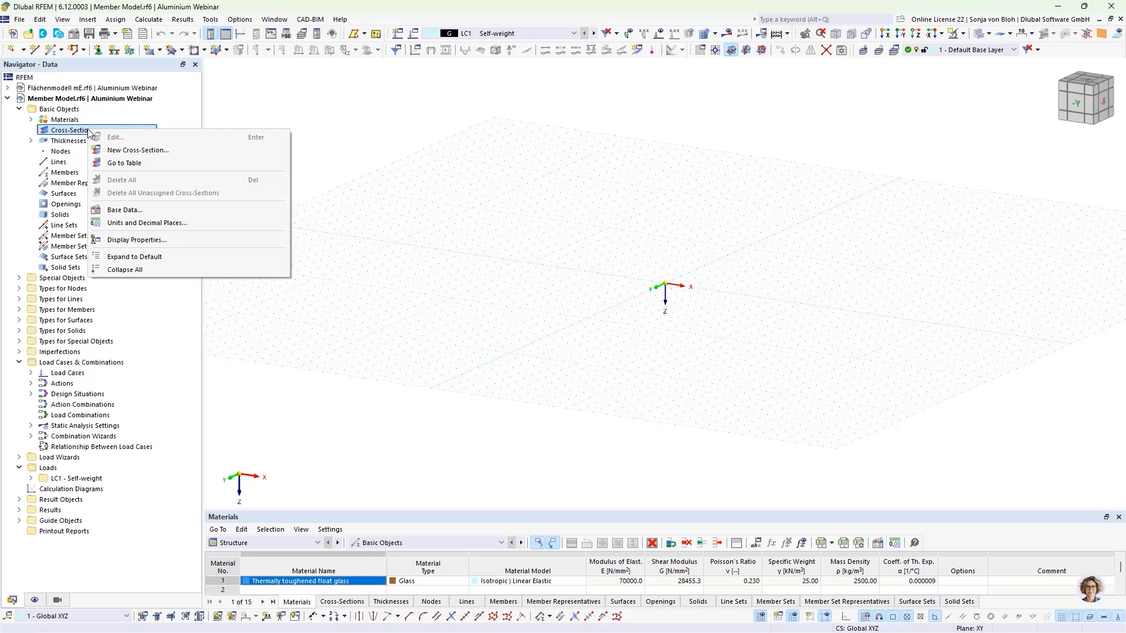
left_click(119, 151)
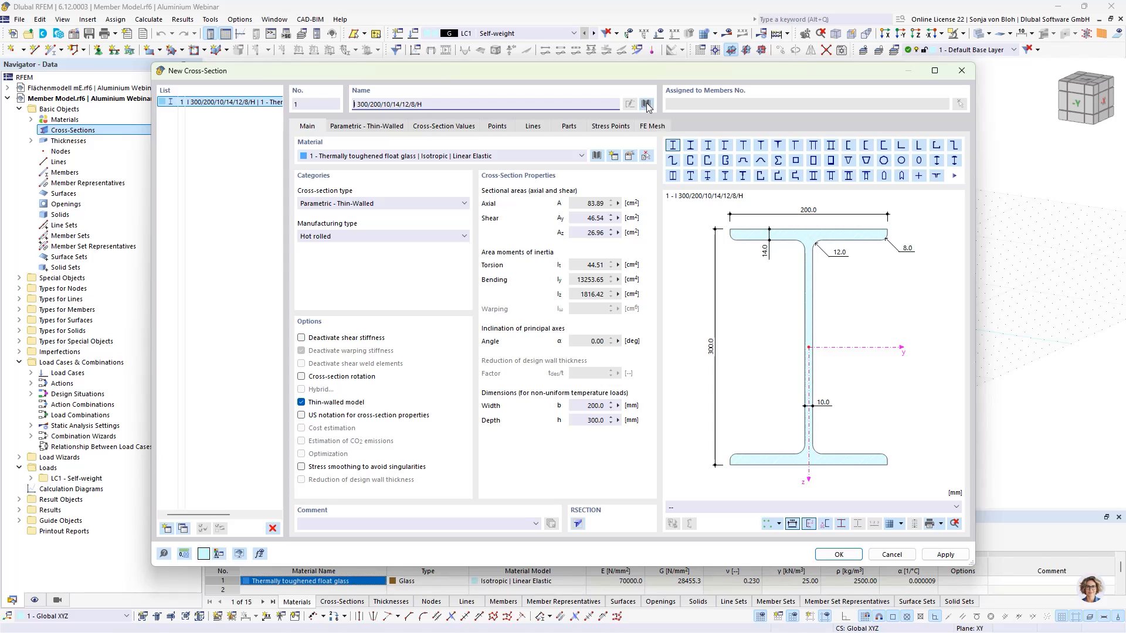
left_click(645, 105)
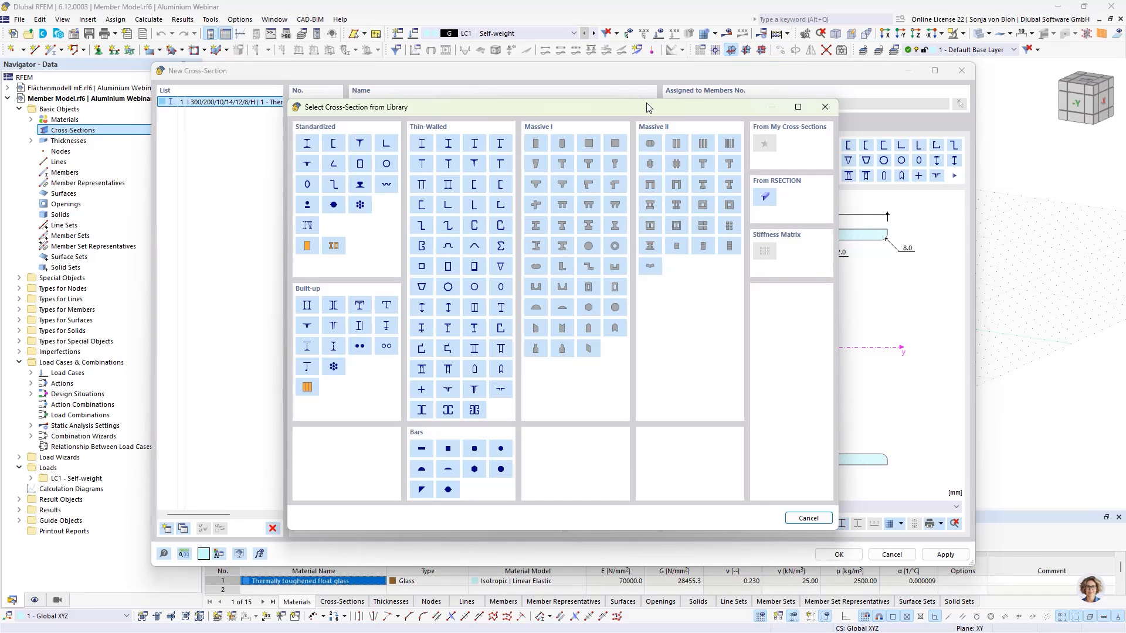
left_click(766, 198)
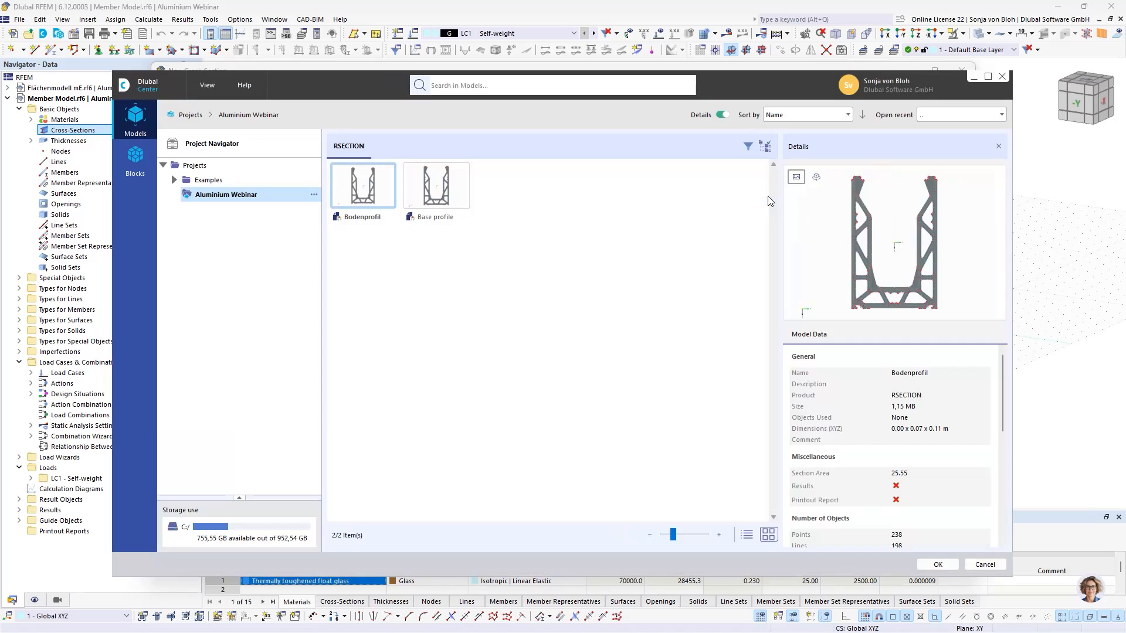
left_click(435, 186)
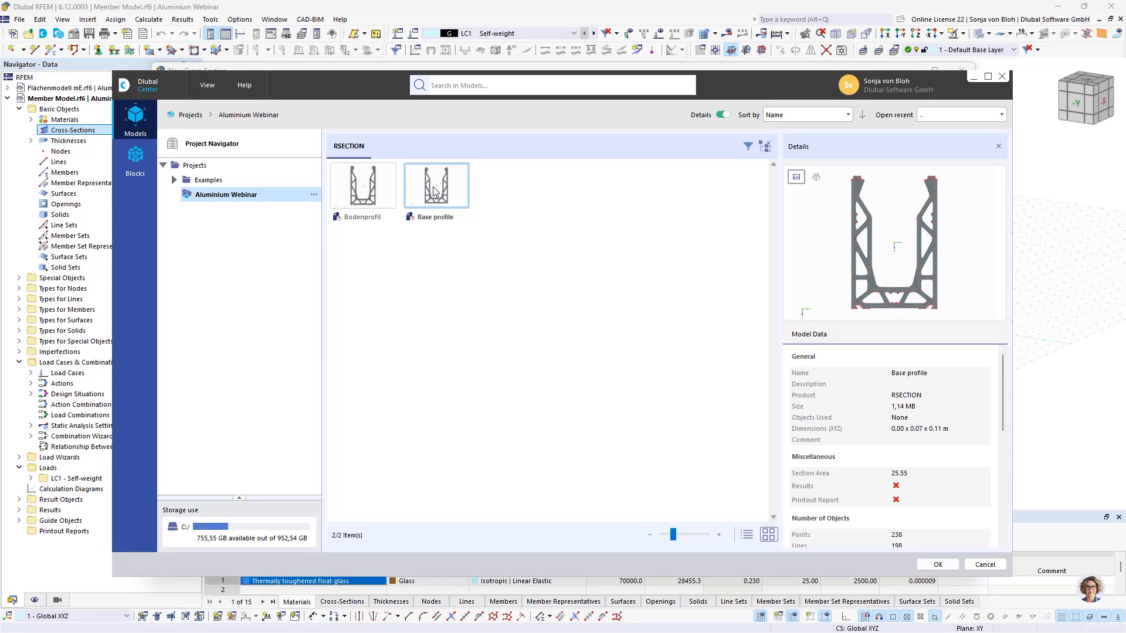
left_click(939, 564)
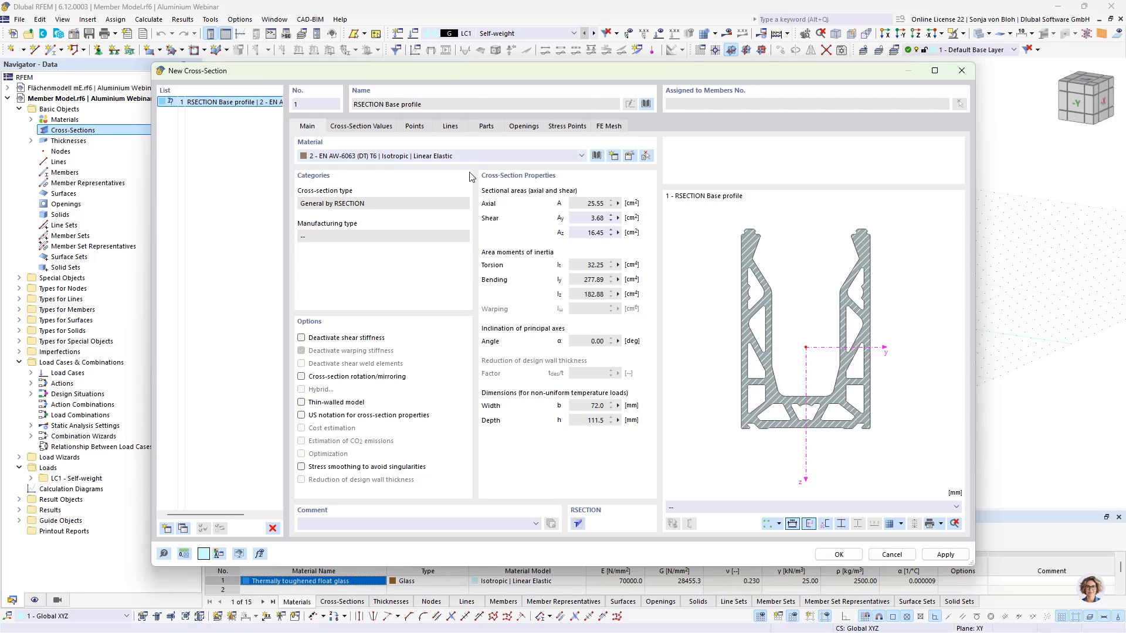
left_click(838, 555)
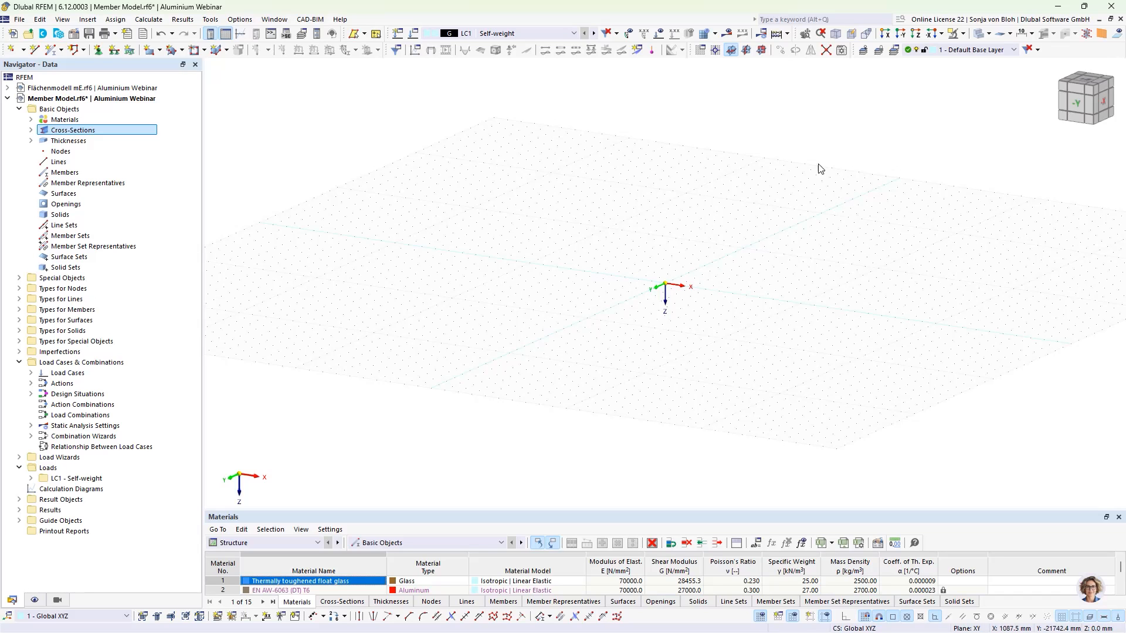
- Draw a single member from the origin, 1200 mm long at 90° in the work plane, using the Base profile cross-section
left_click(762, 50)
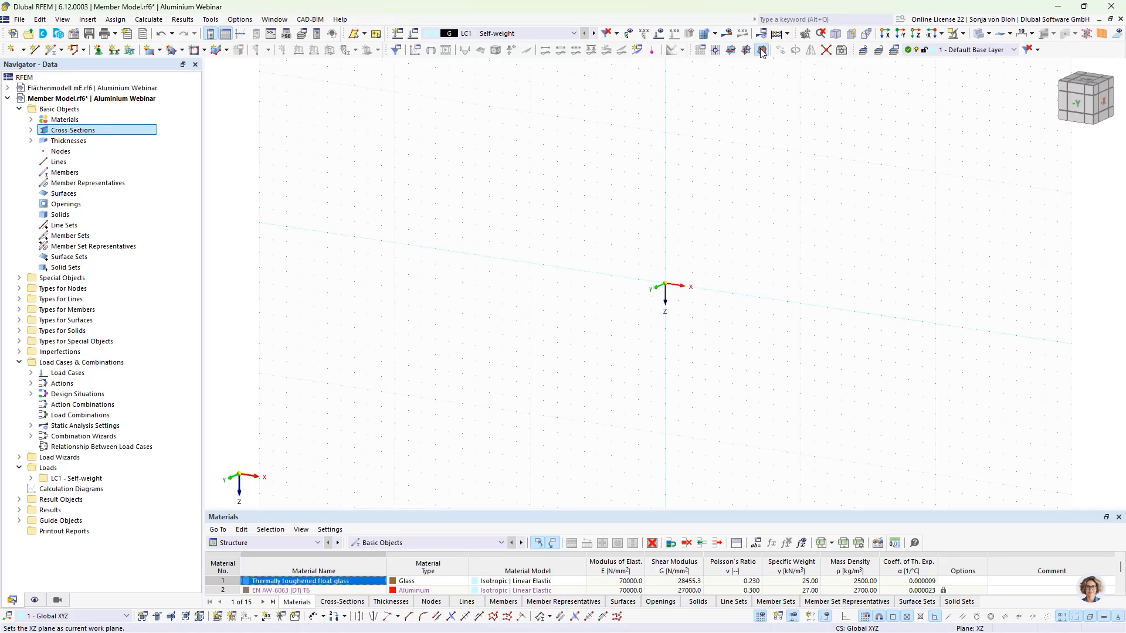
left_click(902, 35)
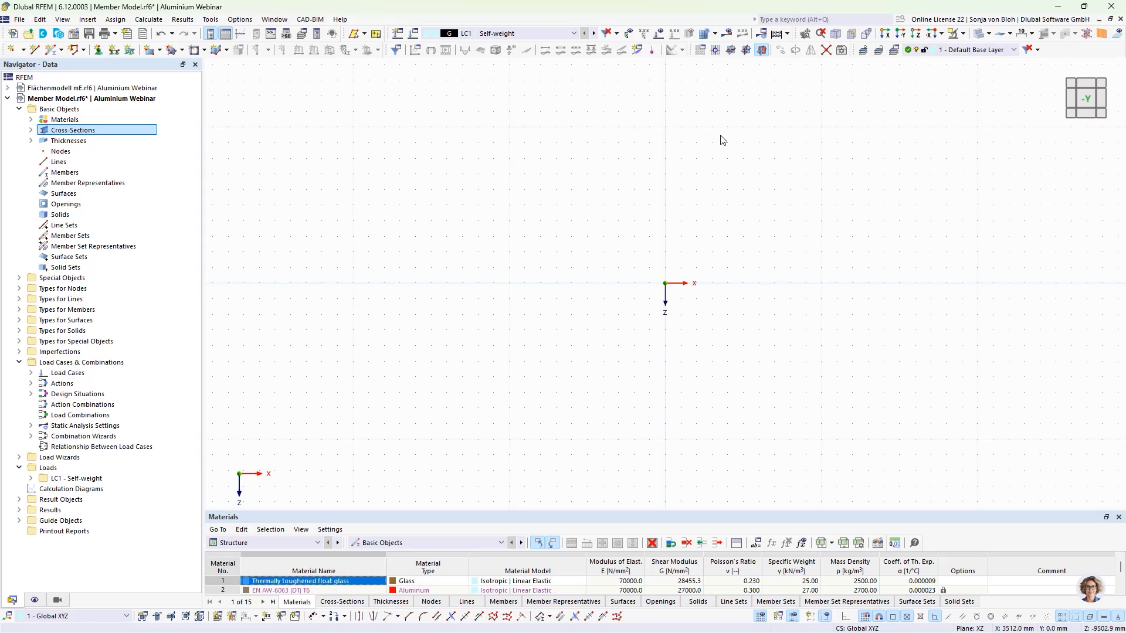
left_click(61, 50)
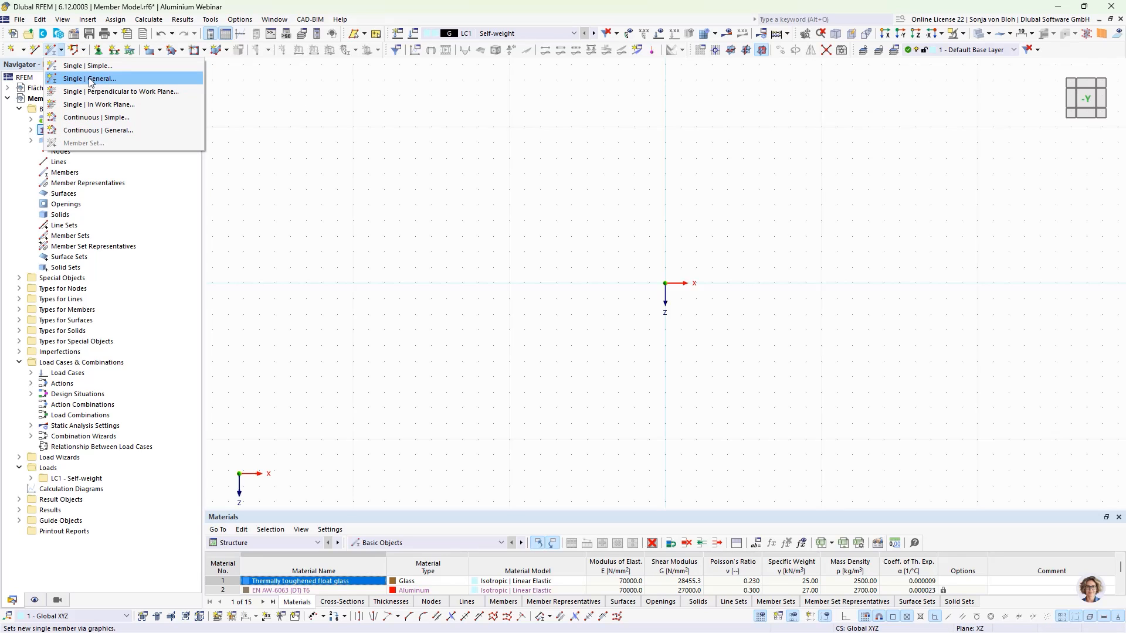
left_click(255, 109)
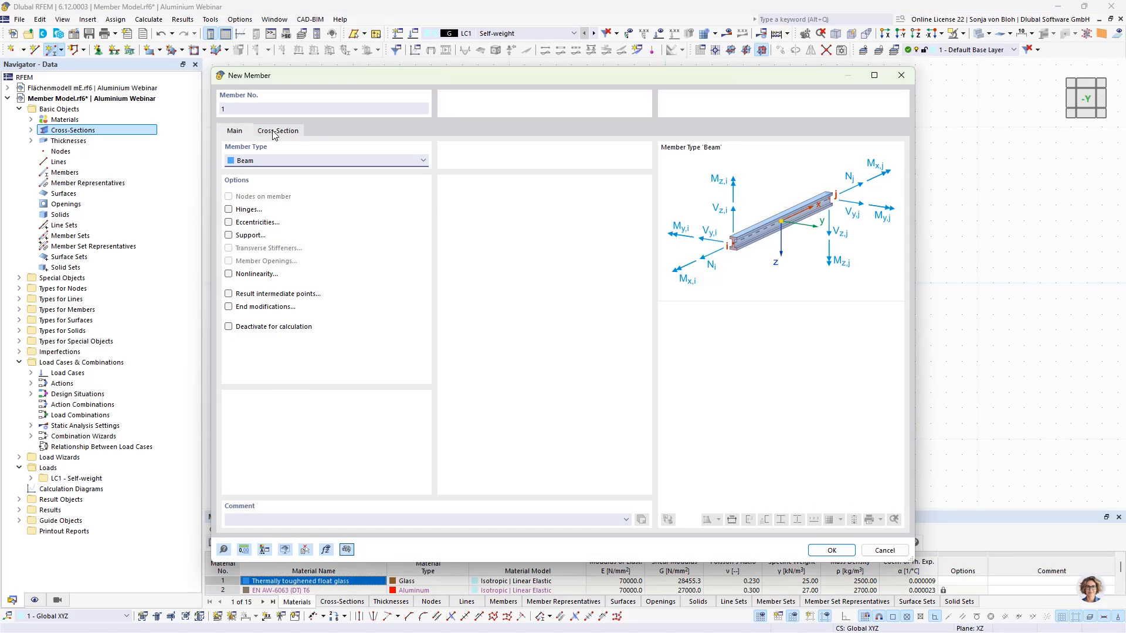
left_click(276, 131)
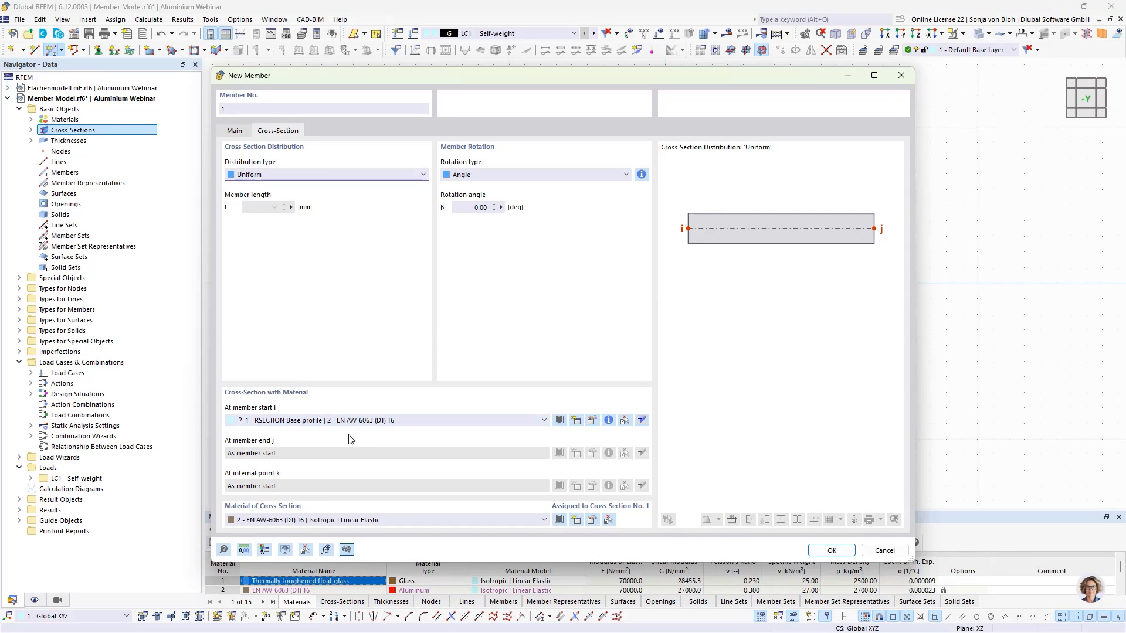
left_click(821, 551)
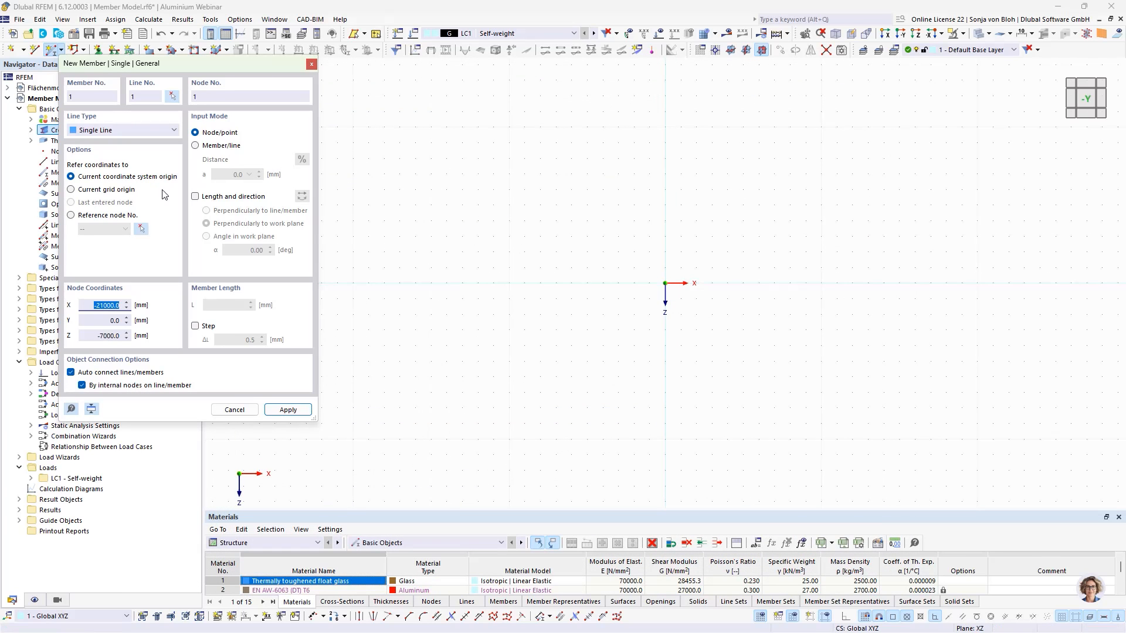
left_click(195, 196)
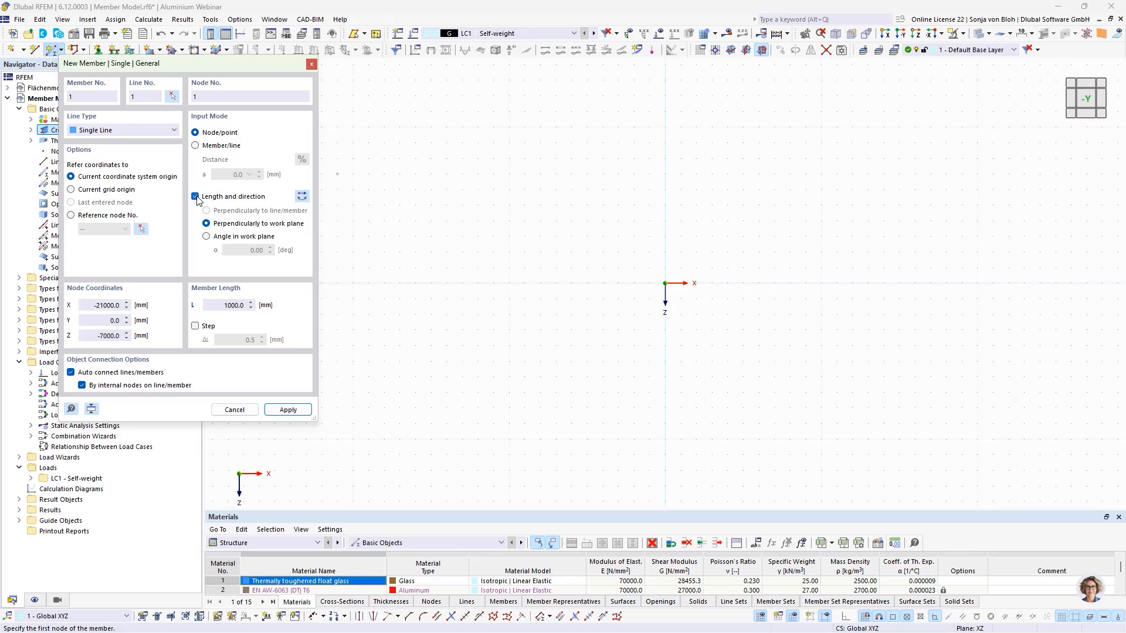
left_click(206, 237)
type("90")
left_click(224, 304)
type("1")
left_click(665, 283)
key("Escape")
- Copy line 1 with a displacement of -900 mm in Z
scroll(694, 293, "up", 3)
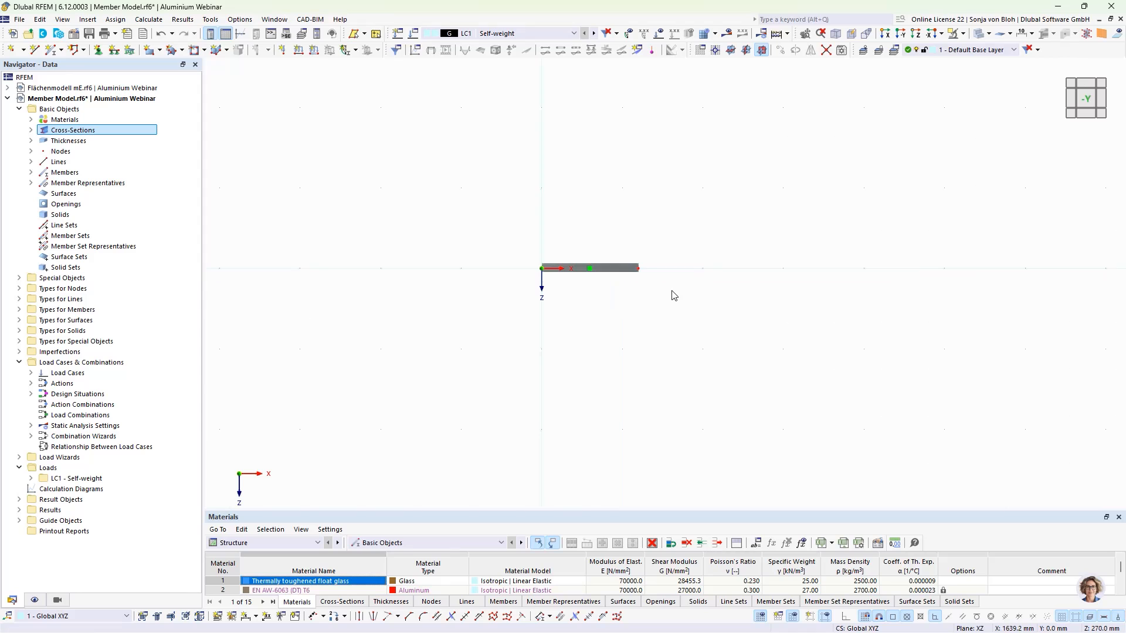
scroll(671, 294, "up", 3)
middle_click_drag(614, 266, 617, 339)
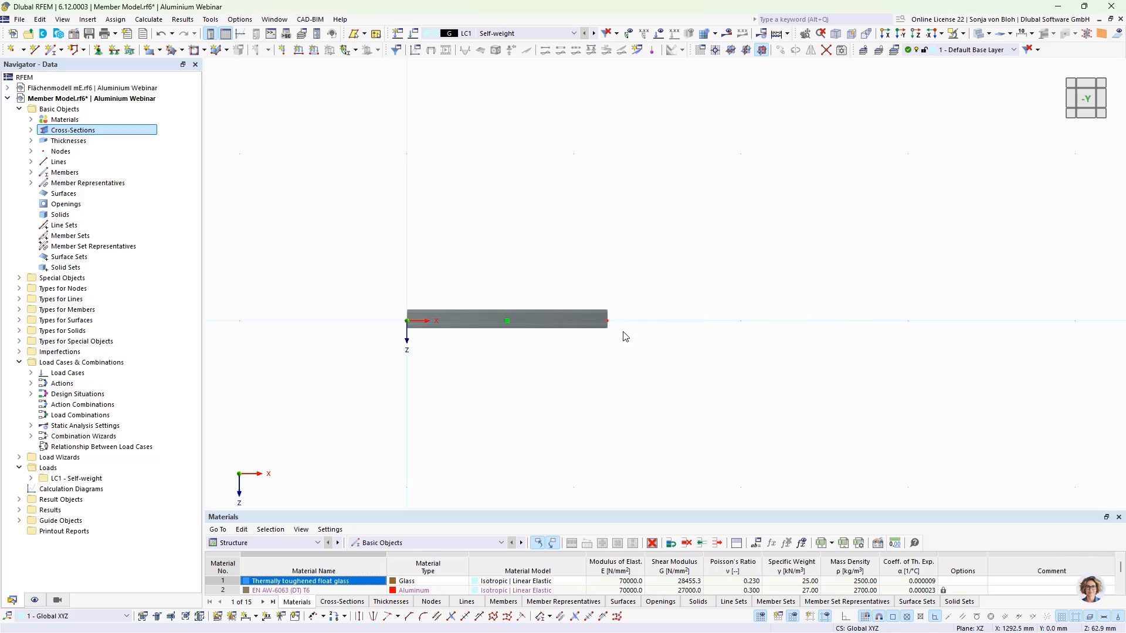
left_click(31, 163)
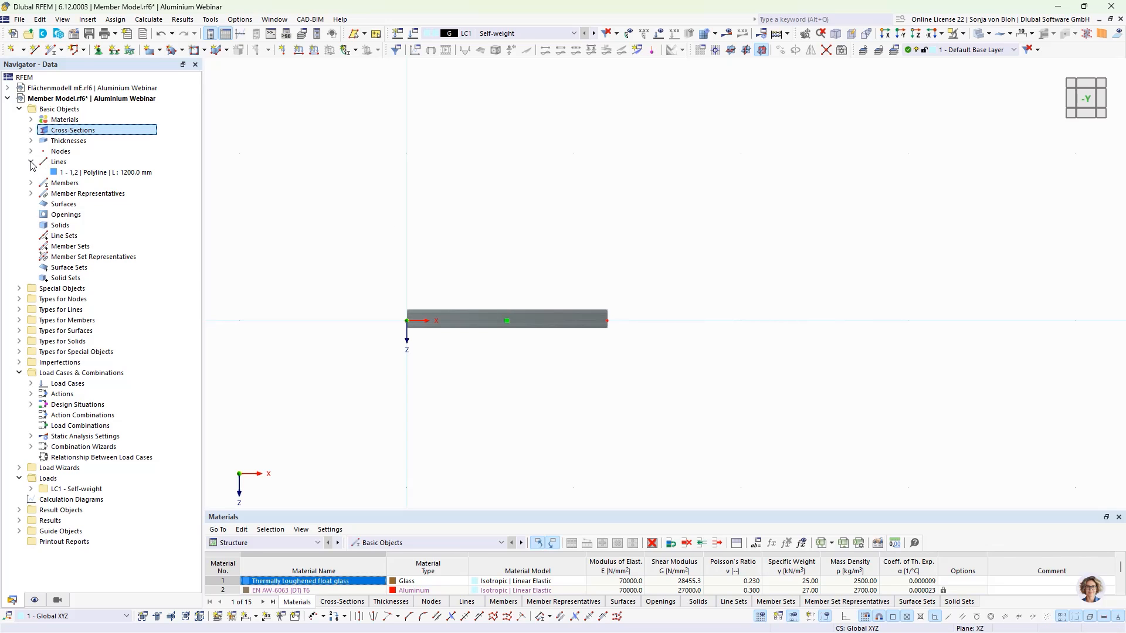
left_click(69, 173)
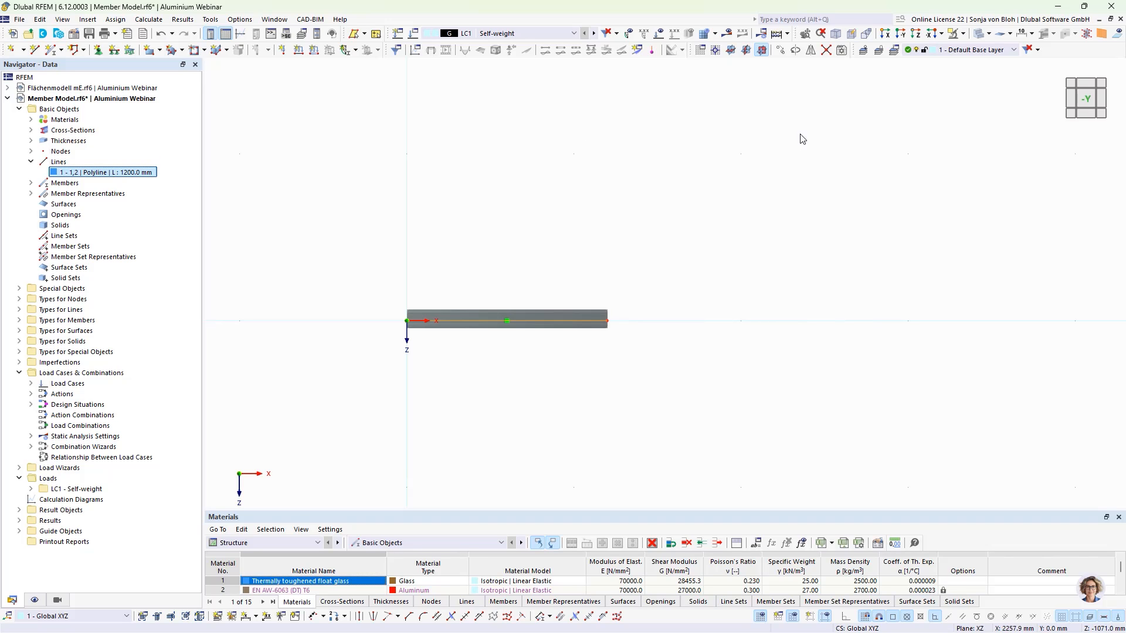
left_click(782, 51)
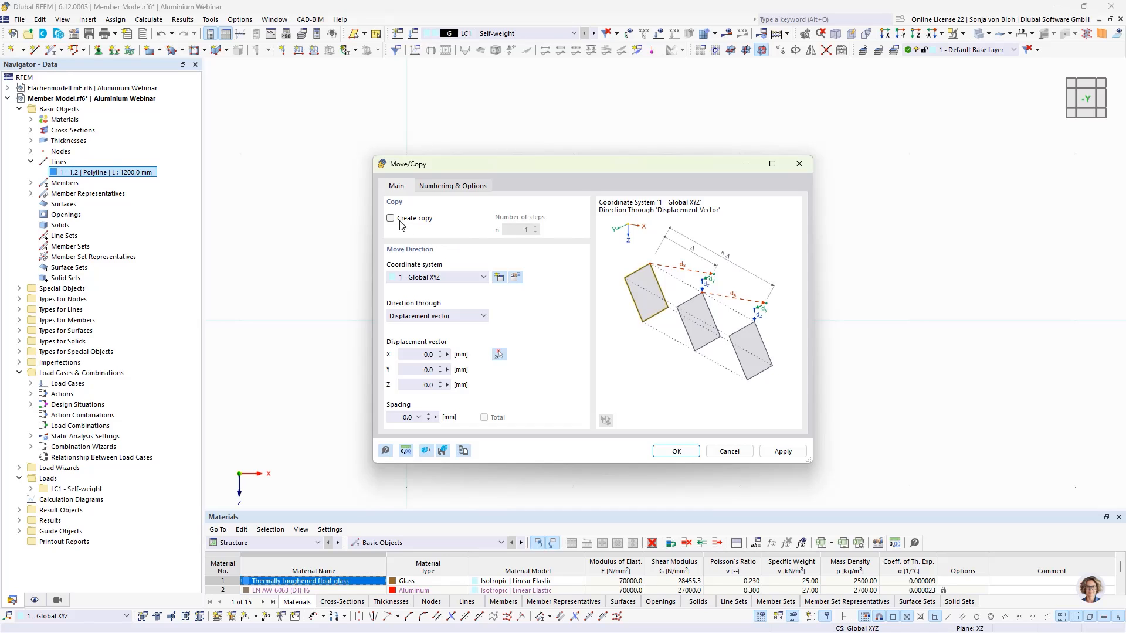
left_click(391, 218)
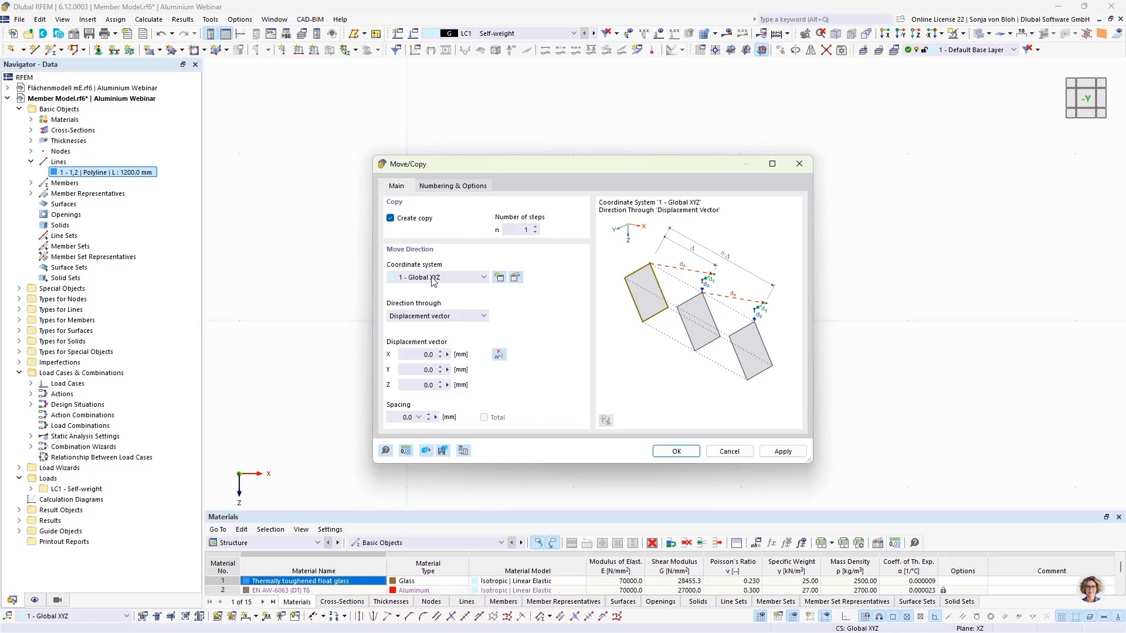
left_click(425, 385)
type("-900")
left_click(459, 186)
left_click(390, 334)
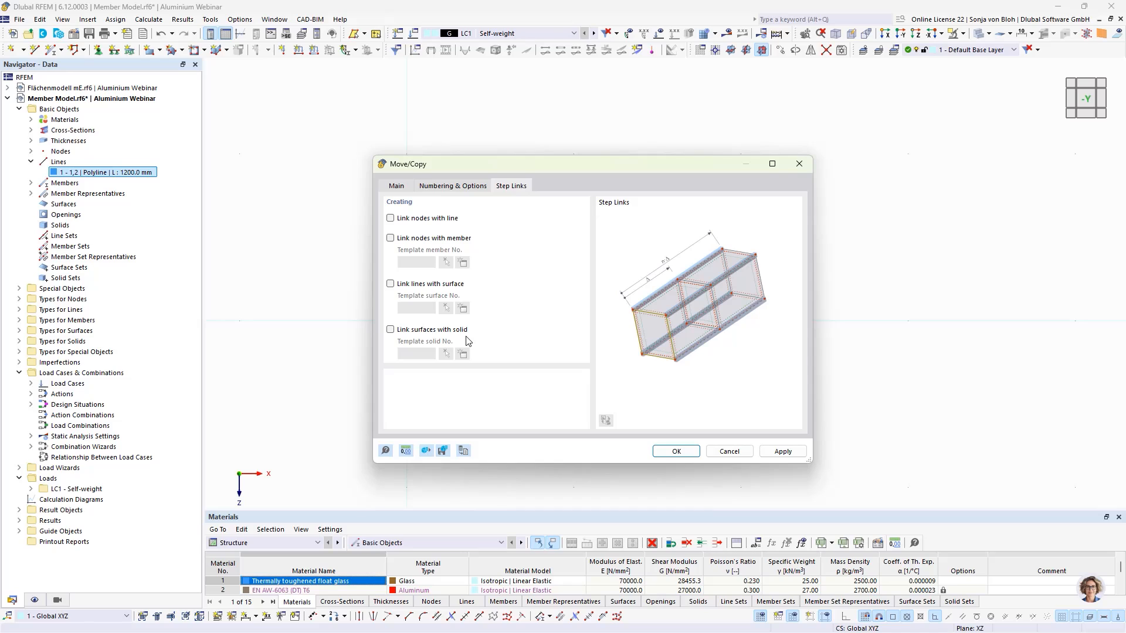
- Link the original and copied lines with a surface using the template surface and apply the copy
left_click(391, 284)
left_click(463, 308)
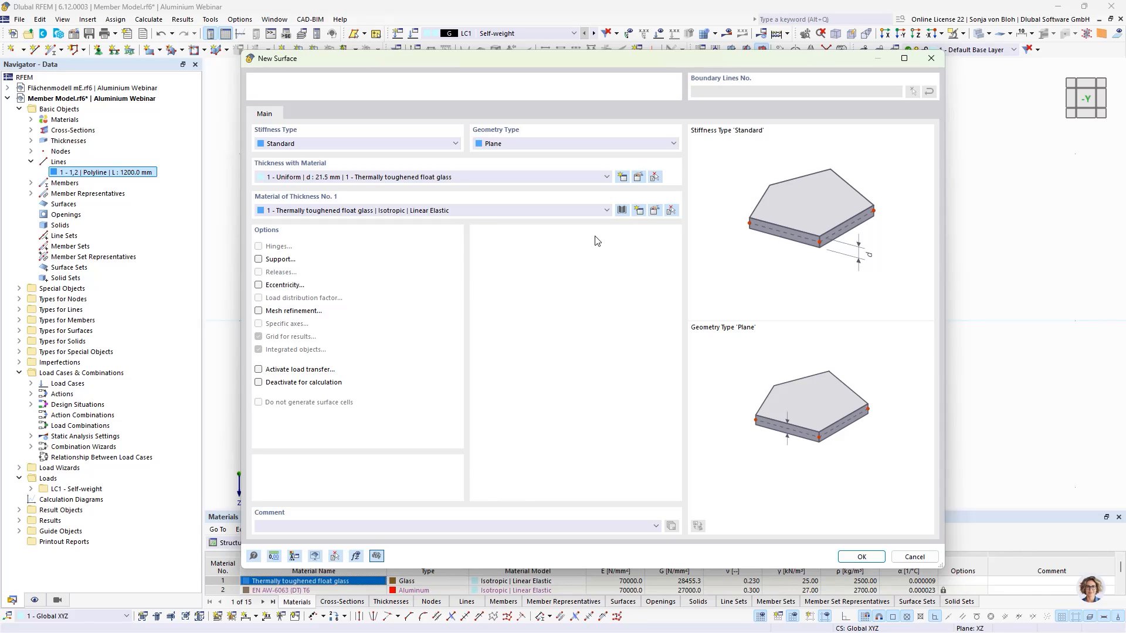
left_click(639, 177)
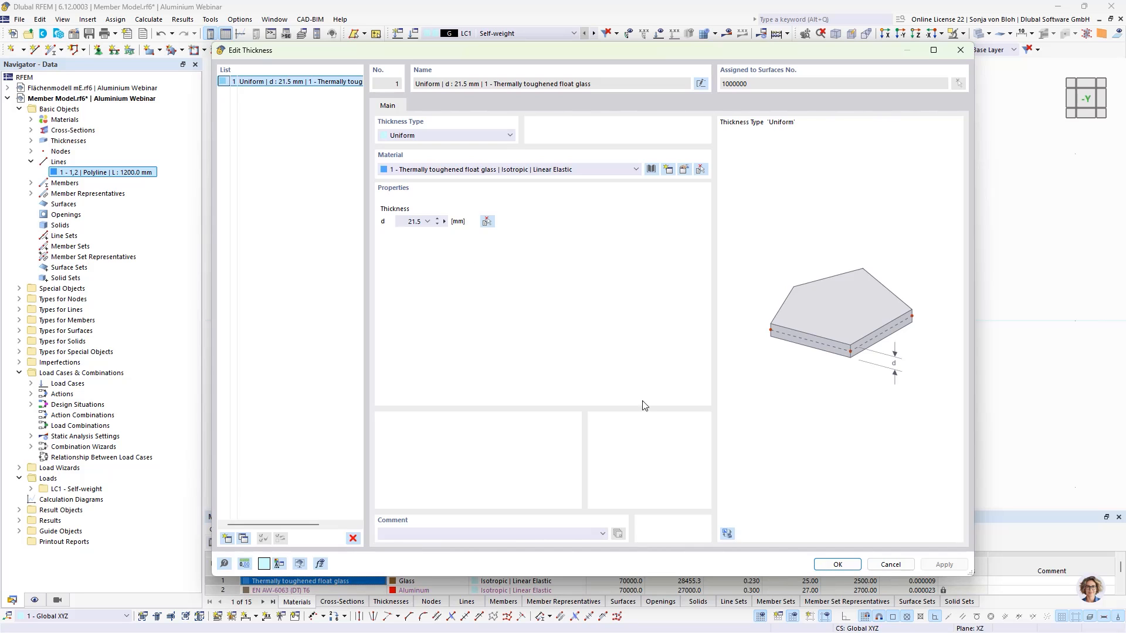
left_click(835, 564)
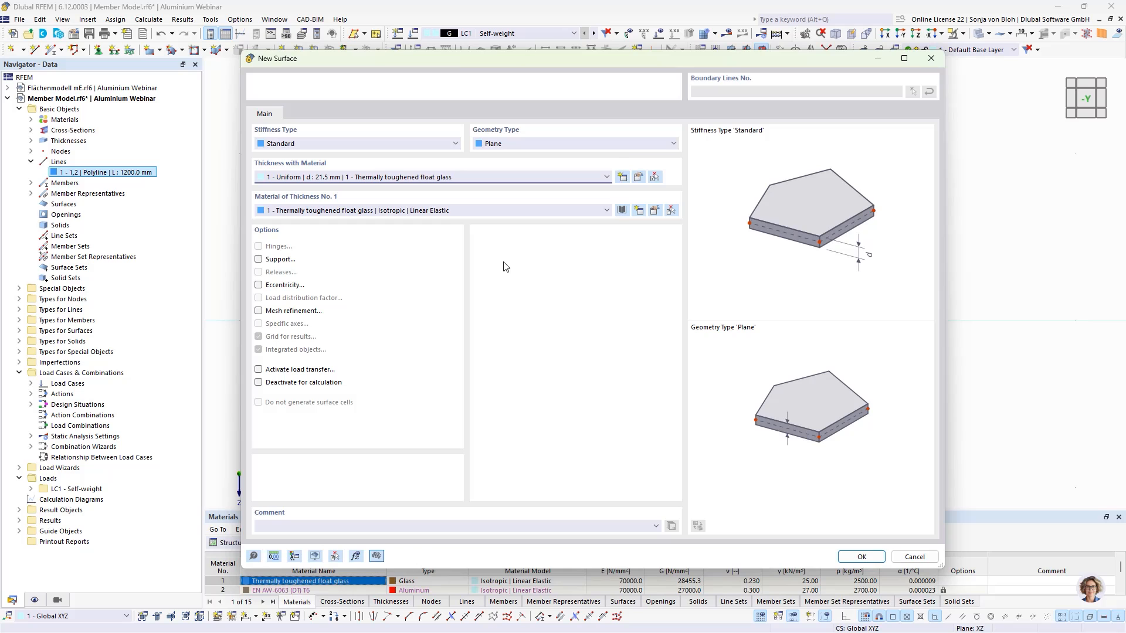
left_click(860, 556)
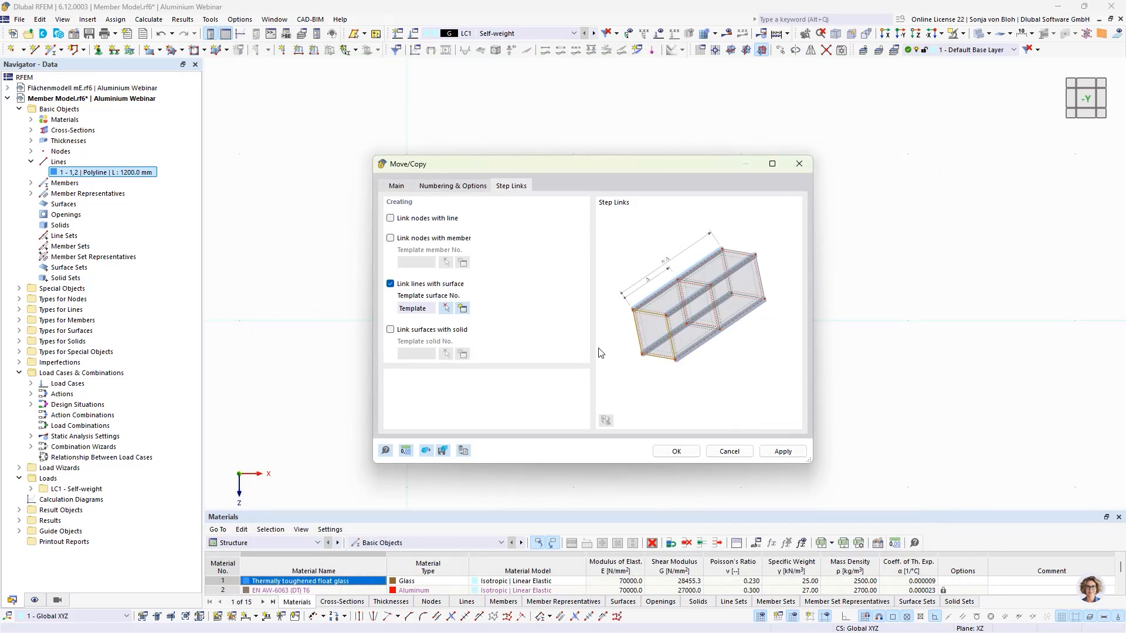
left_click(675, 451)
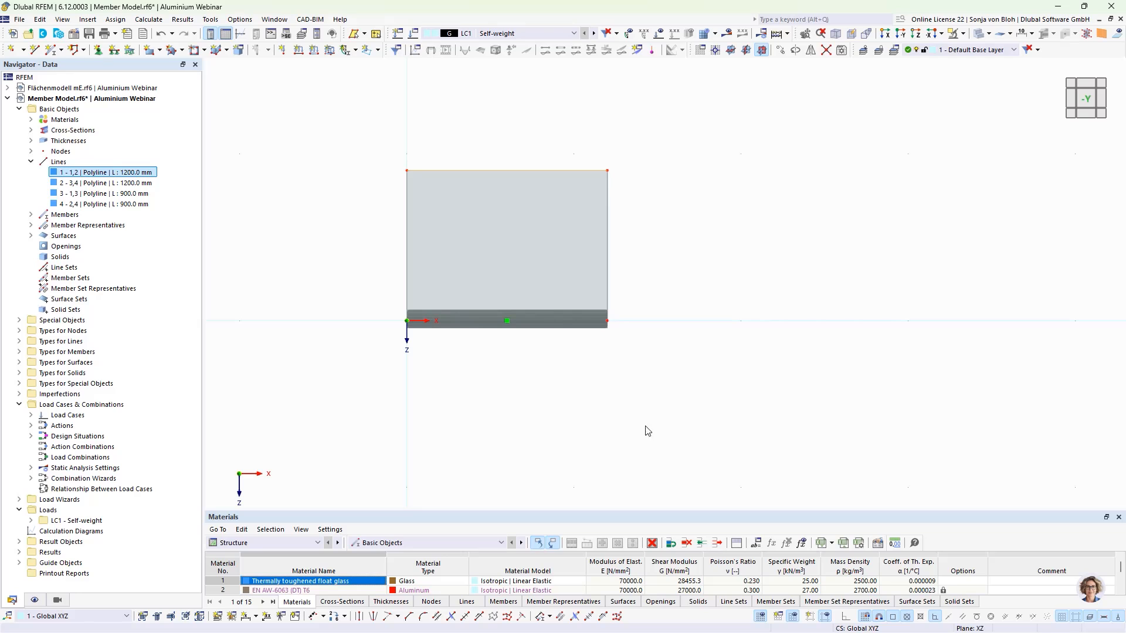
- Add nodes on member 1 as a string of distances 100 5*200 mm from the member start
left_click(475, 320)
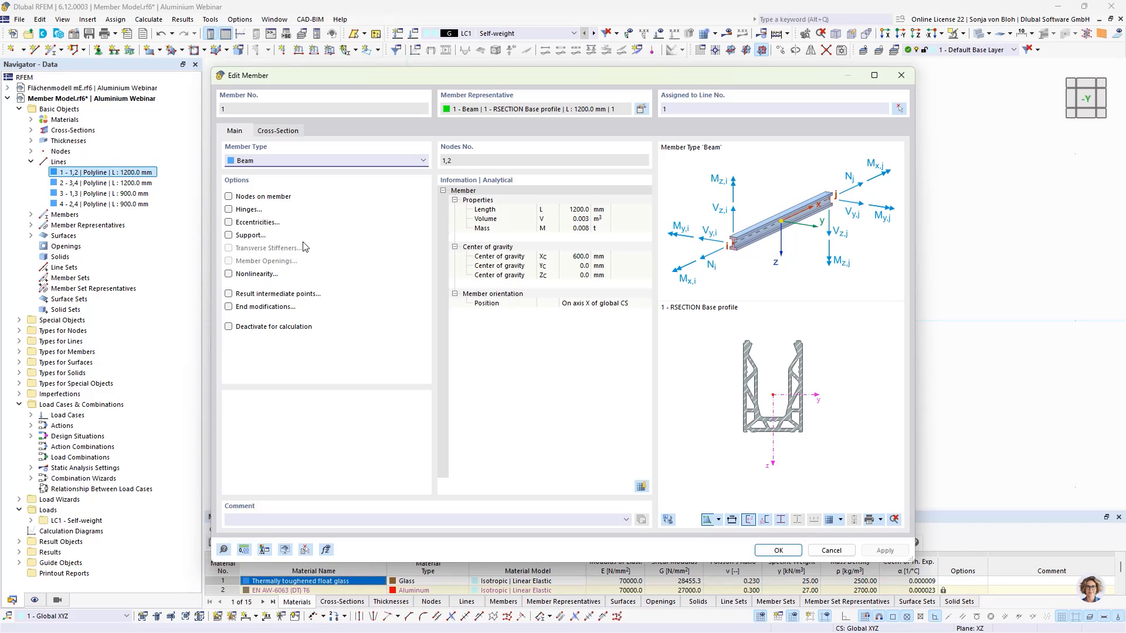
left_click(229, 197)
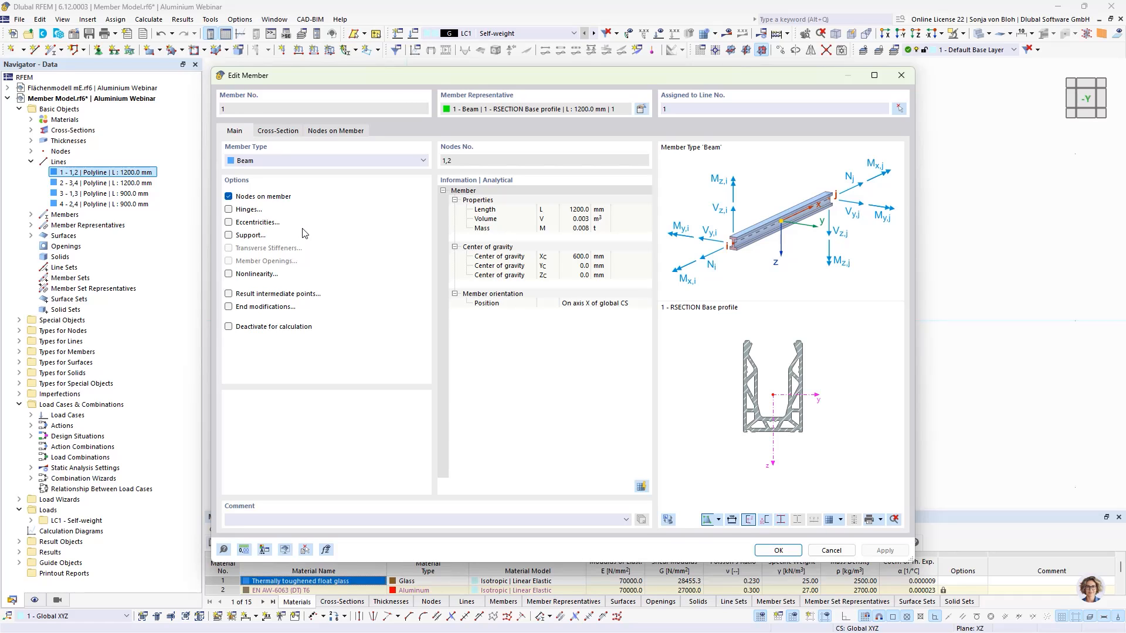
left_click(332, 132)
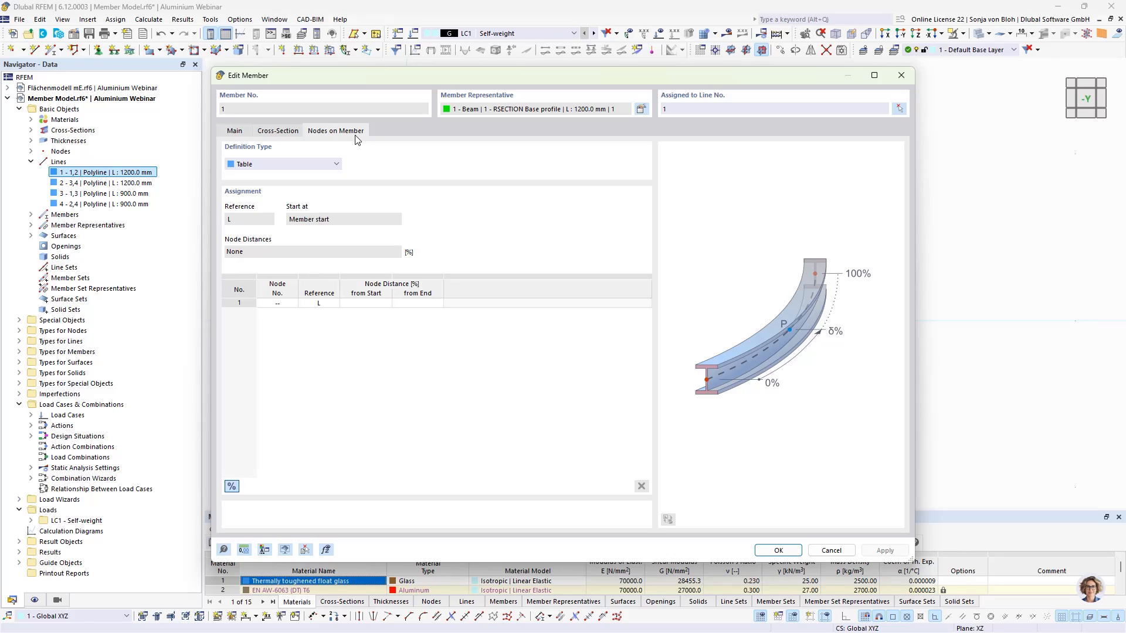
left_click(300, 165)
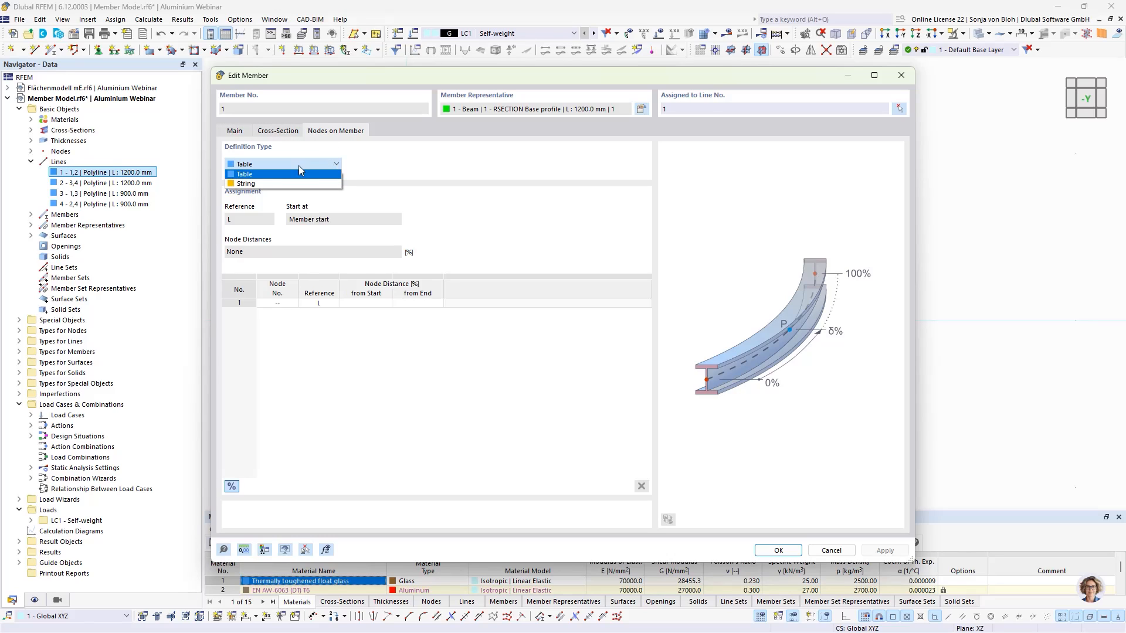
left_click(277, 184)
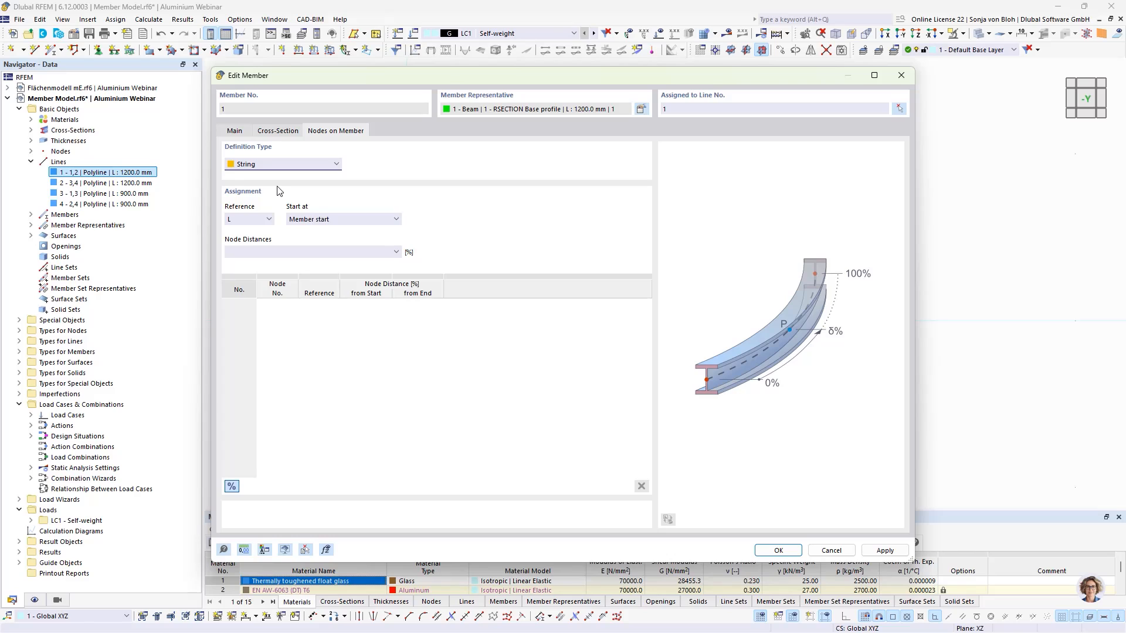
left_click(231, 487)
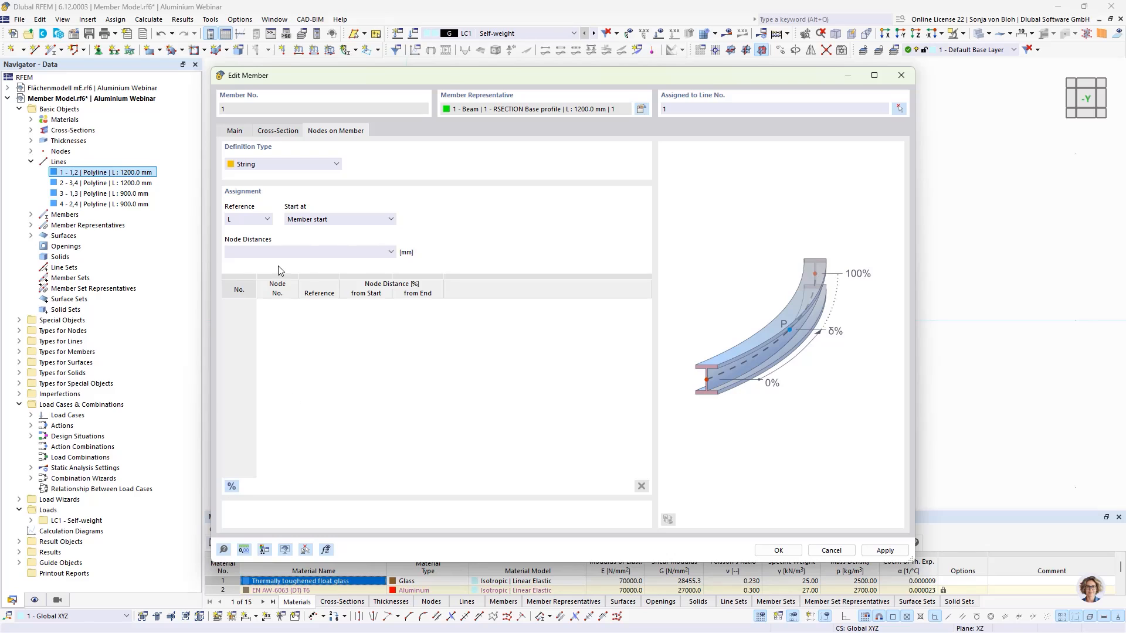
left_click(247, 252)
type("100")
type(" 5")
type("*100")
left_click(772, 550)
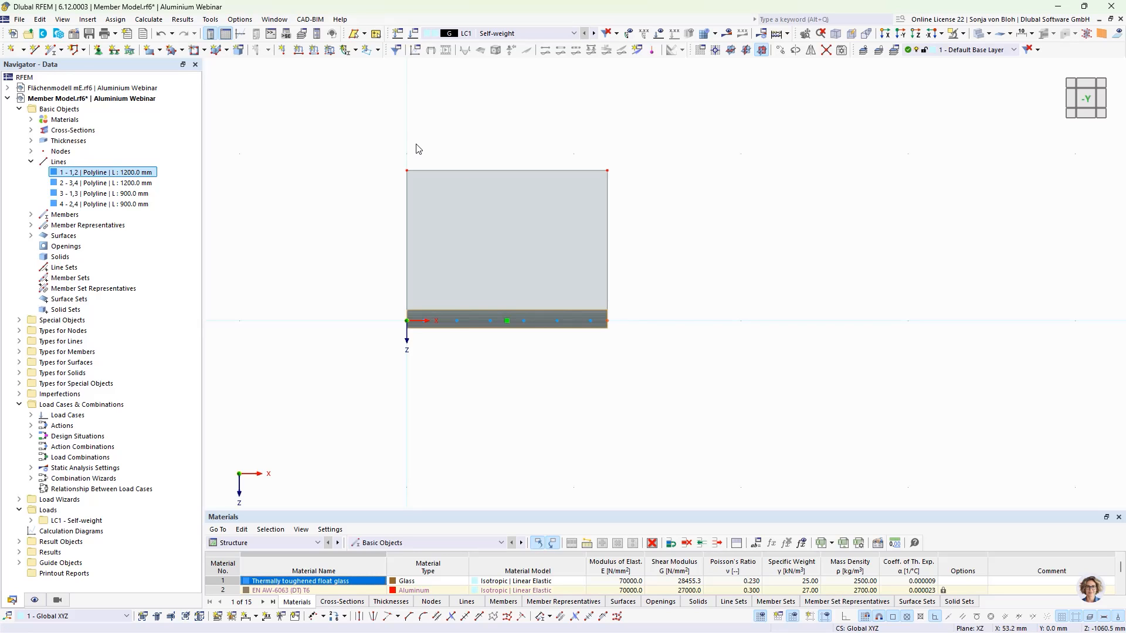
- Assign hinged nodal supports to the member nodes, additionally restraining rotation about X
left_click_drag(416, 144, 598, 353)
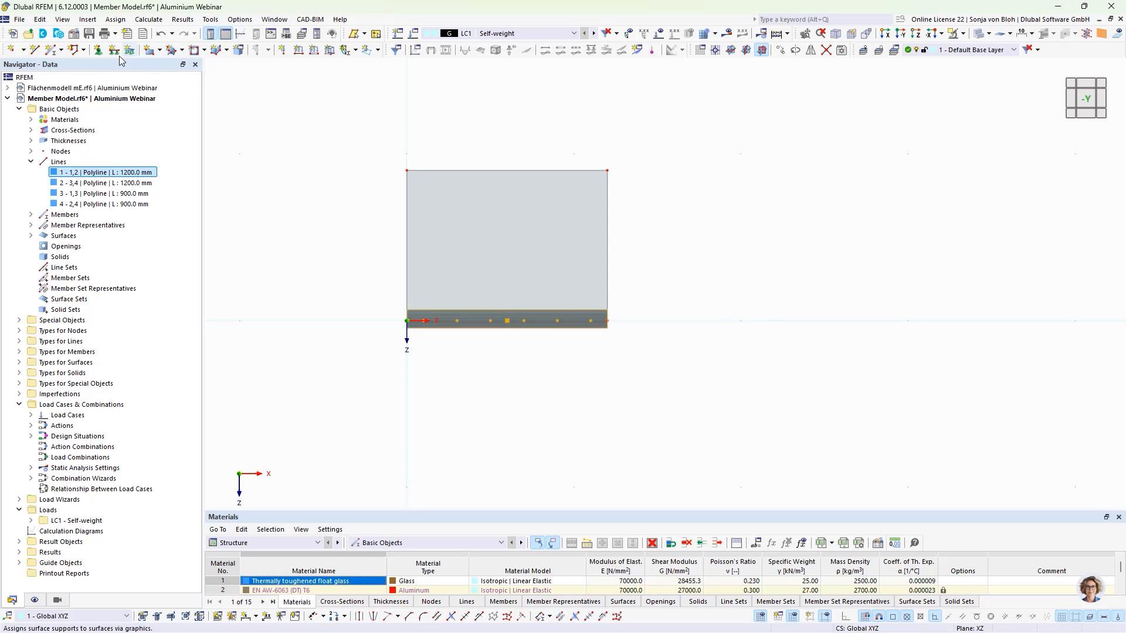
left_click(102, 54)
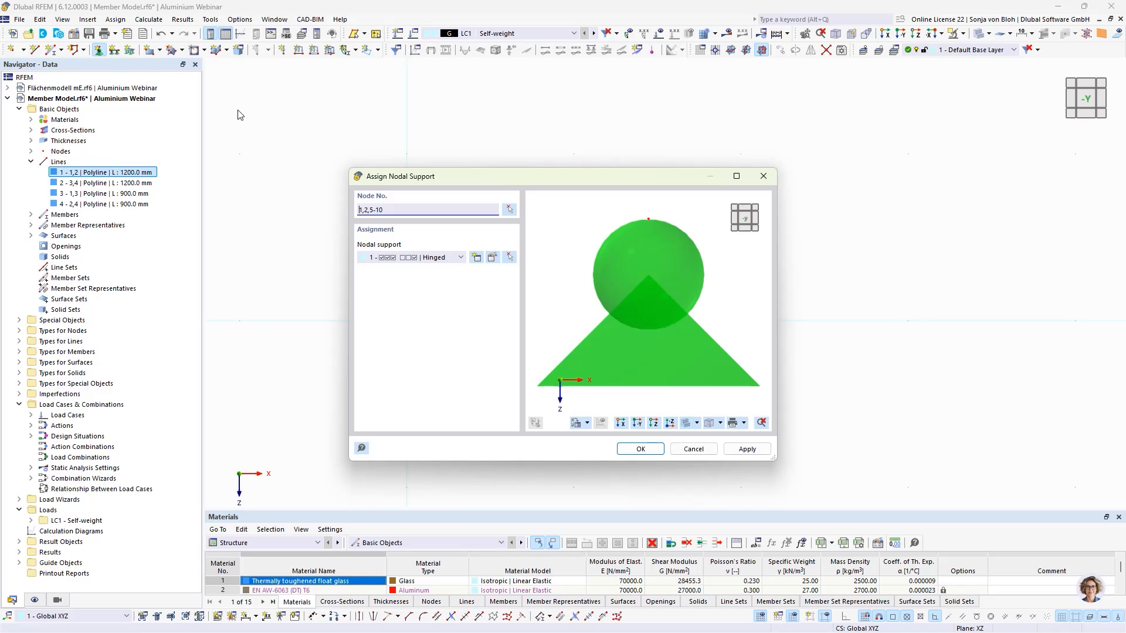
left_click(492, 260)
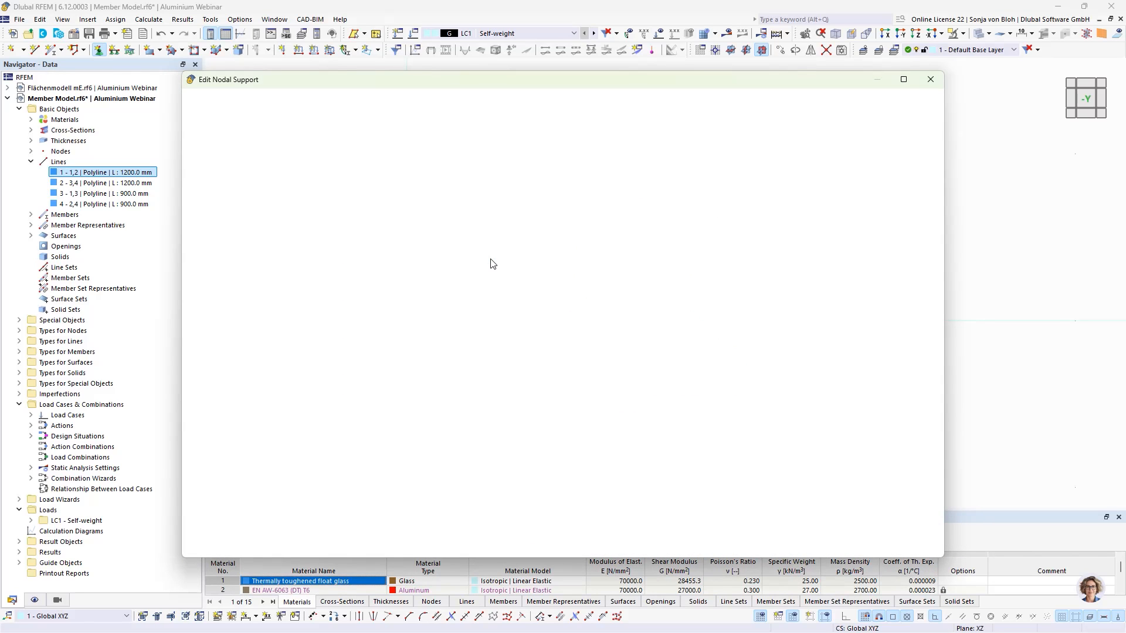
left_click(330, 308)
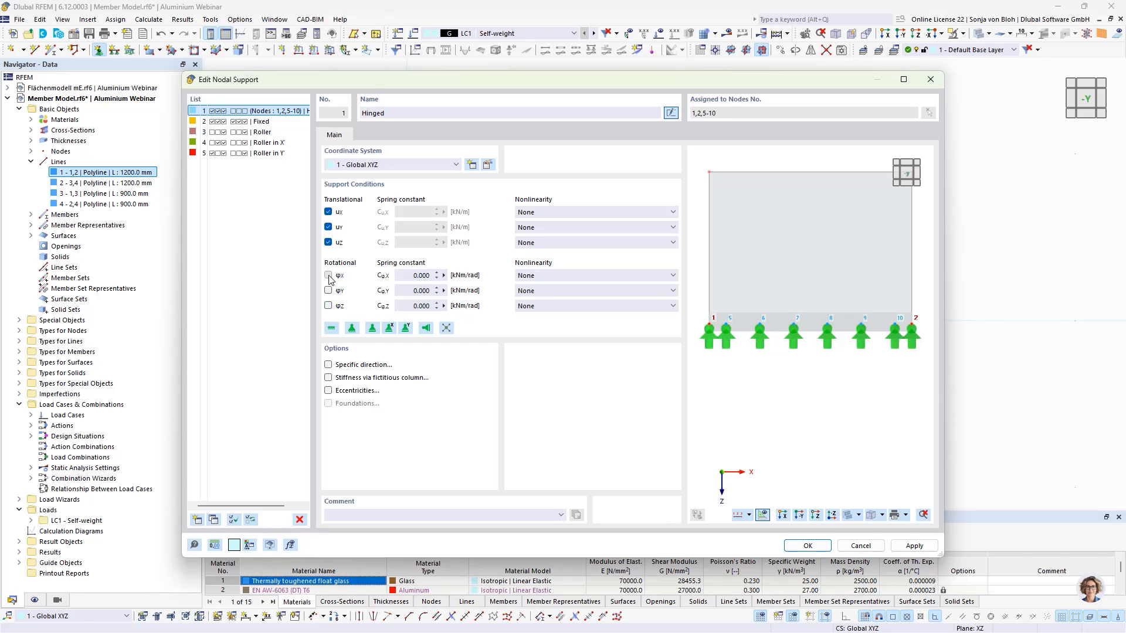
left_click(329, 276)
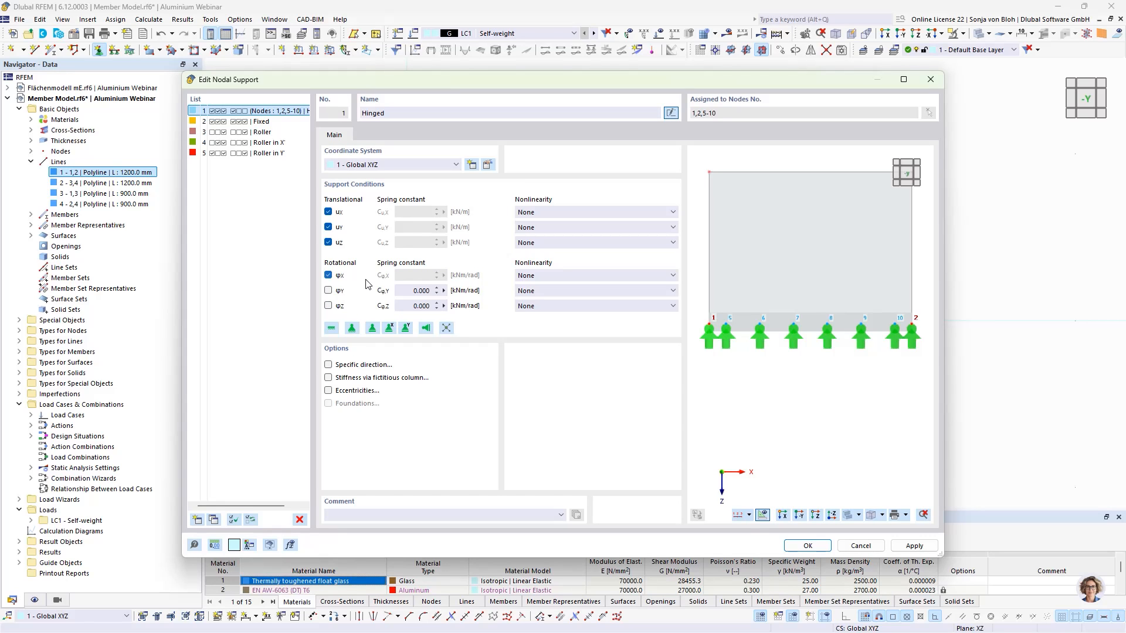
left_click(808, 546)
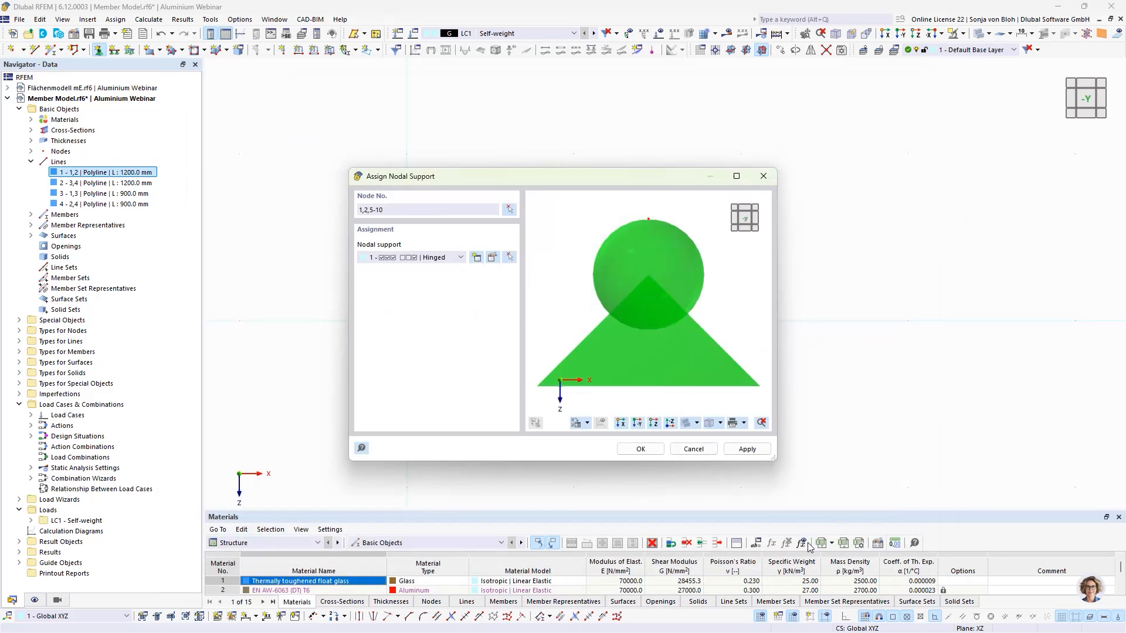
left_click(631, 449)
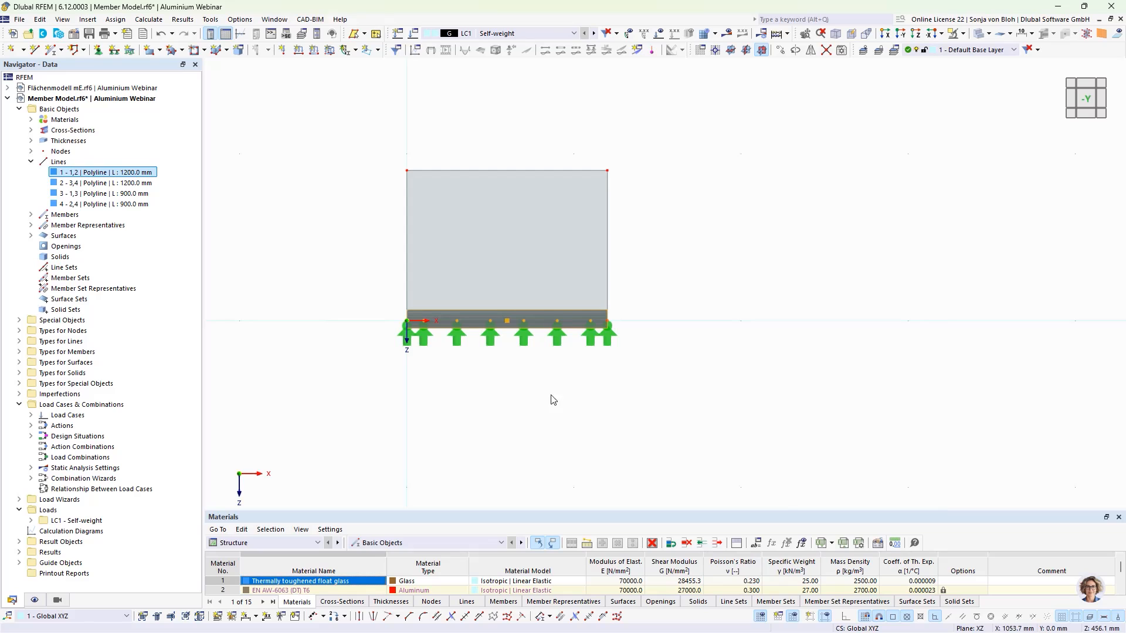
- Delete the nodal supports at both ends of the member
left_click(407, 336)
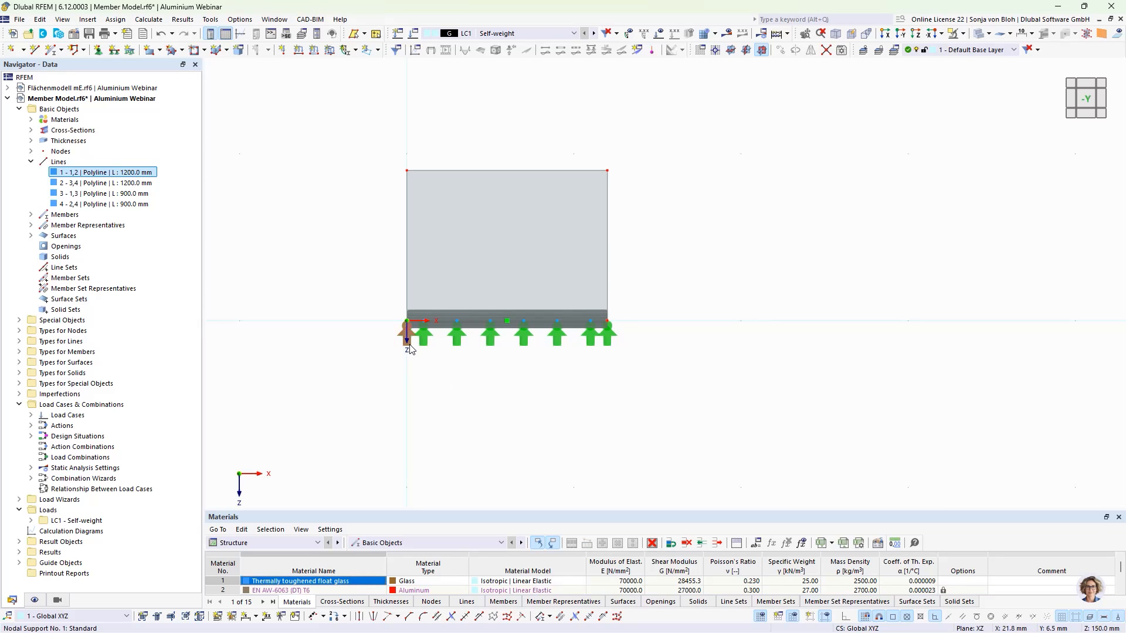
left_click(608, 340, "ctrl")
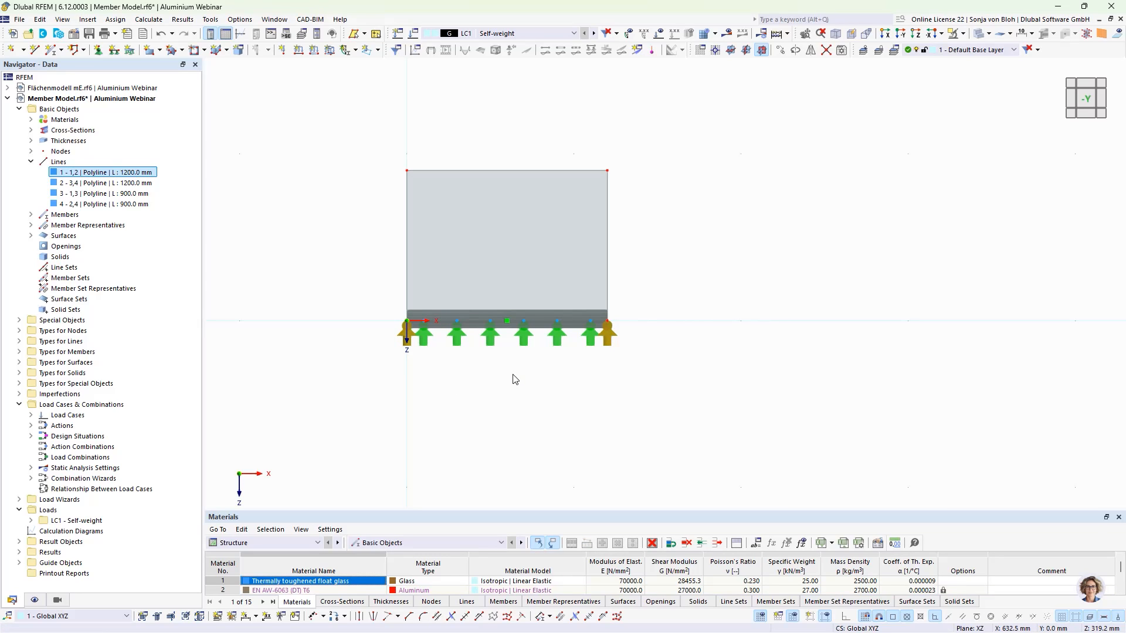
key("Delete")
- Set the mesh target length of finite elements to 50 mm
left_click(190, 21)
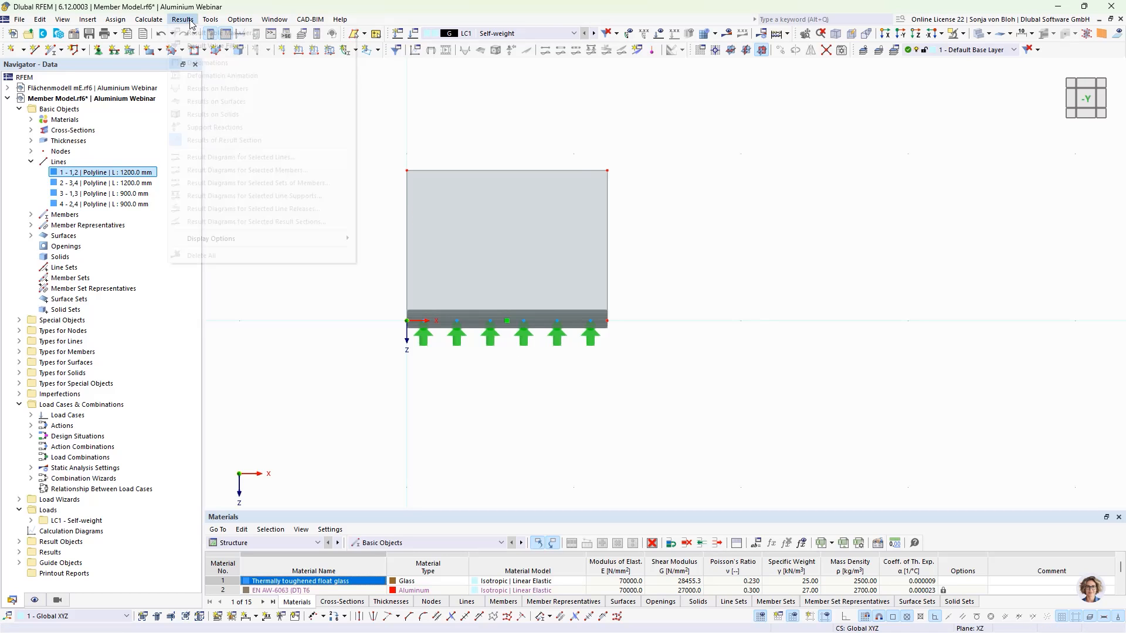
mouse_move(148, 20)
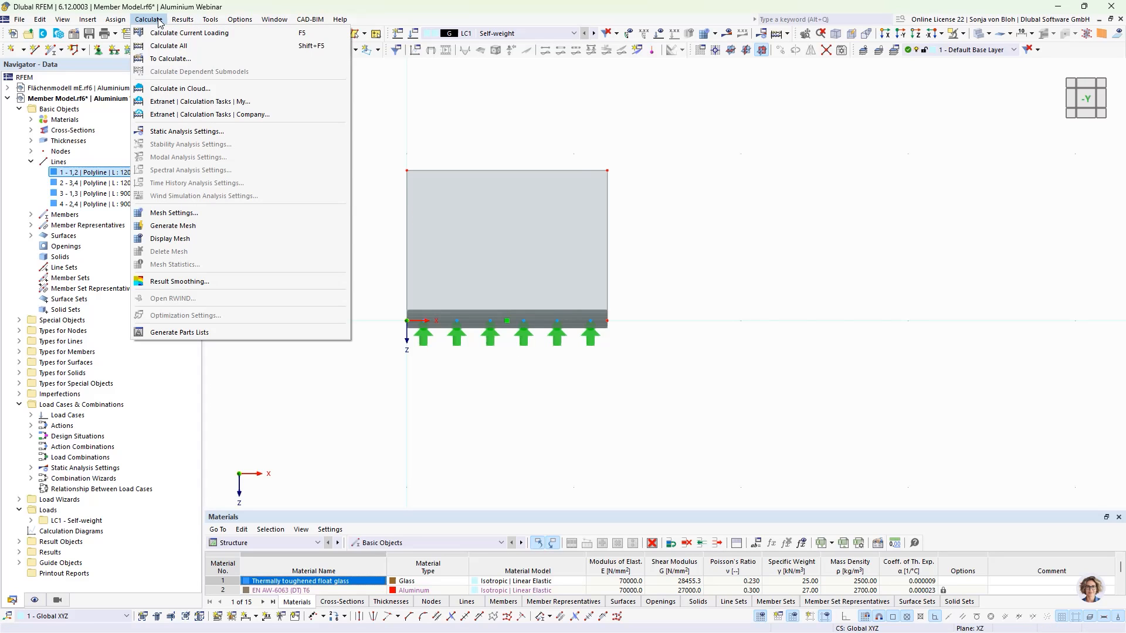
left_click(172, 213)
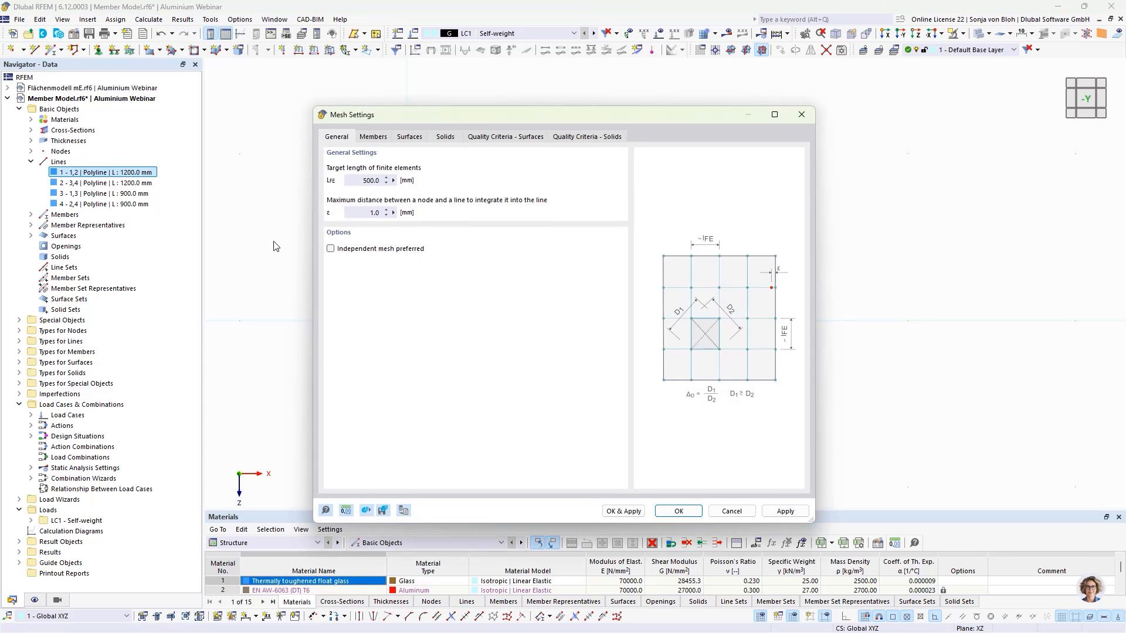
double_click(357, 182)
type("50")
left_click(684, 508)
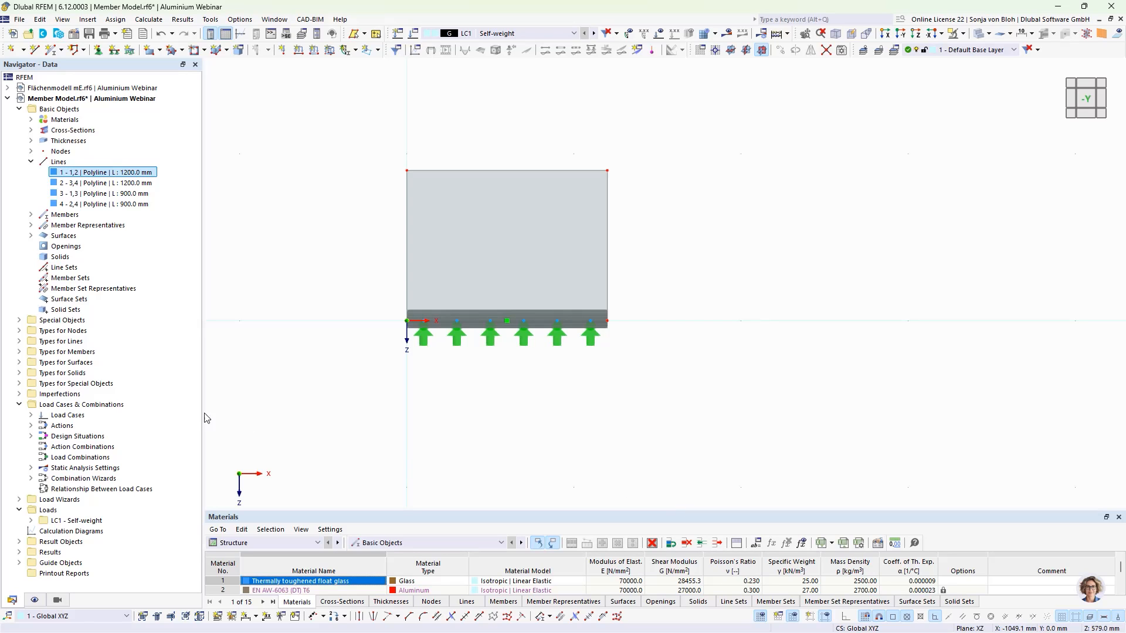
- Create load case LC2 named Transom Loads with action category Imposed loads - category B: office areas
left_click(31, 415)
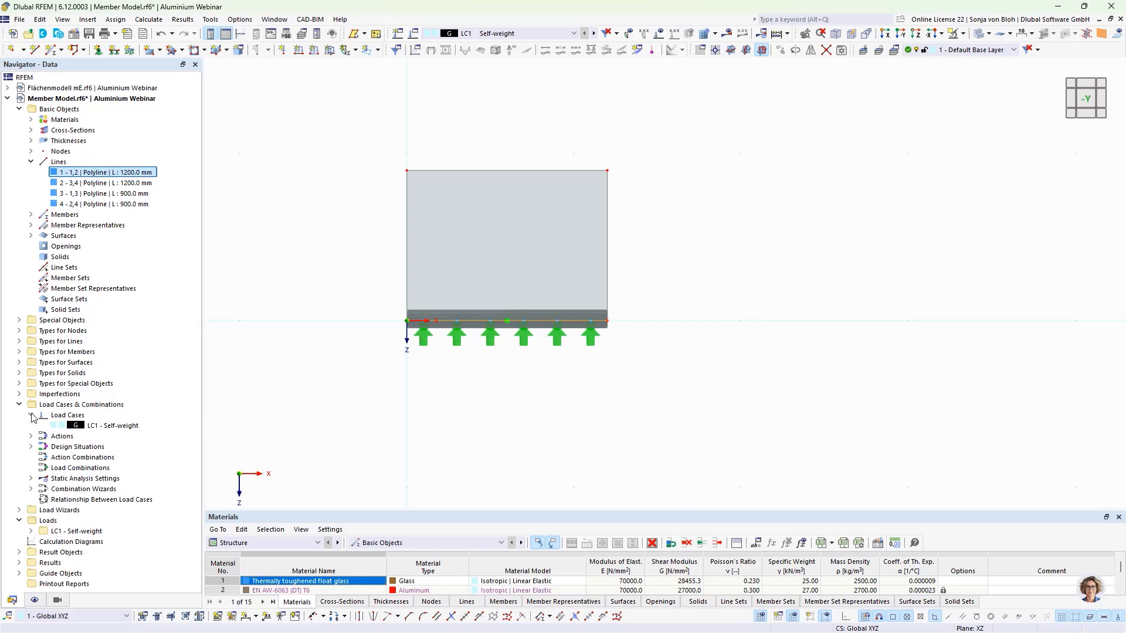
left_click(118, 427)
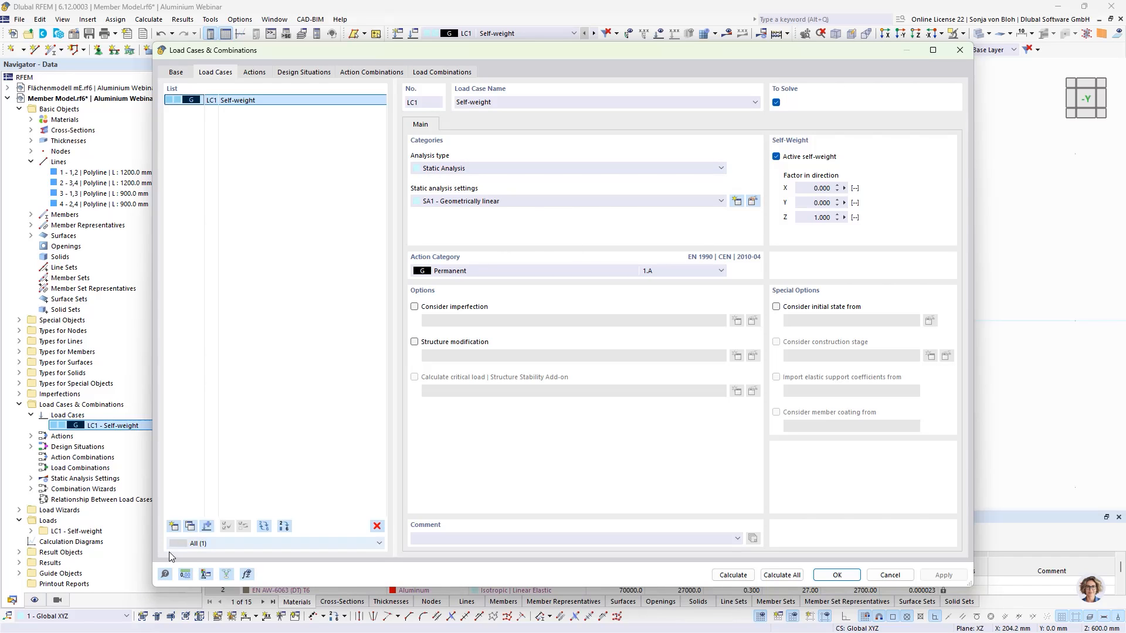
left_click(173, 526)
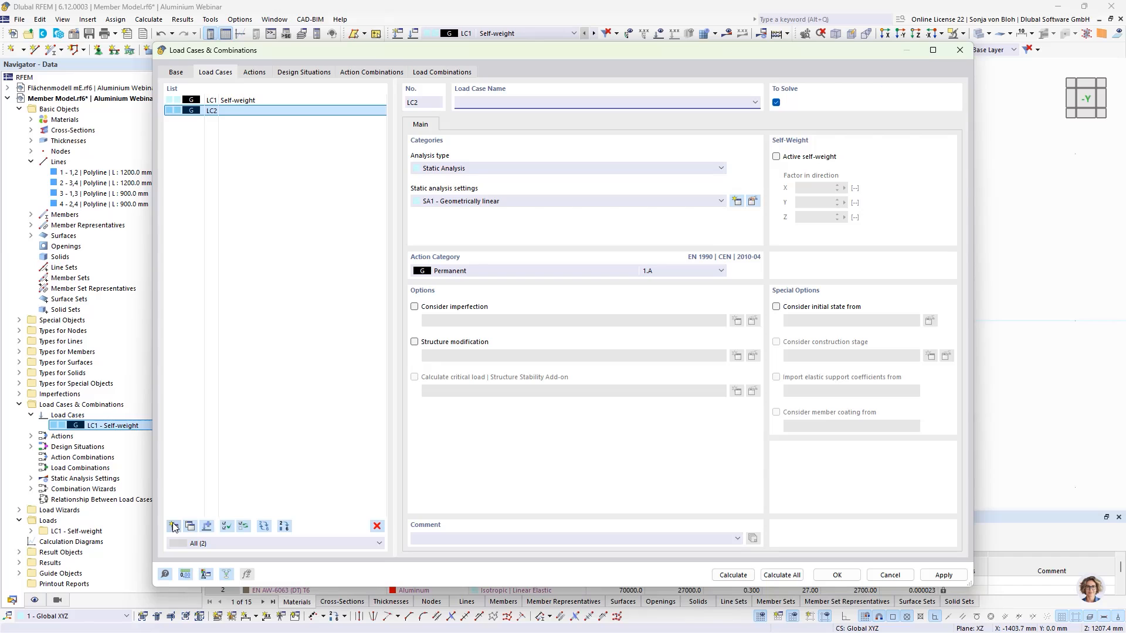
type("Transom Loads")
left_click(477, 271)
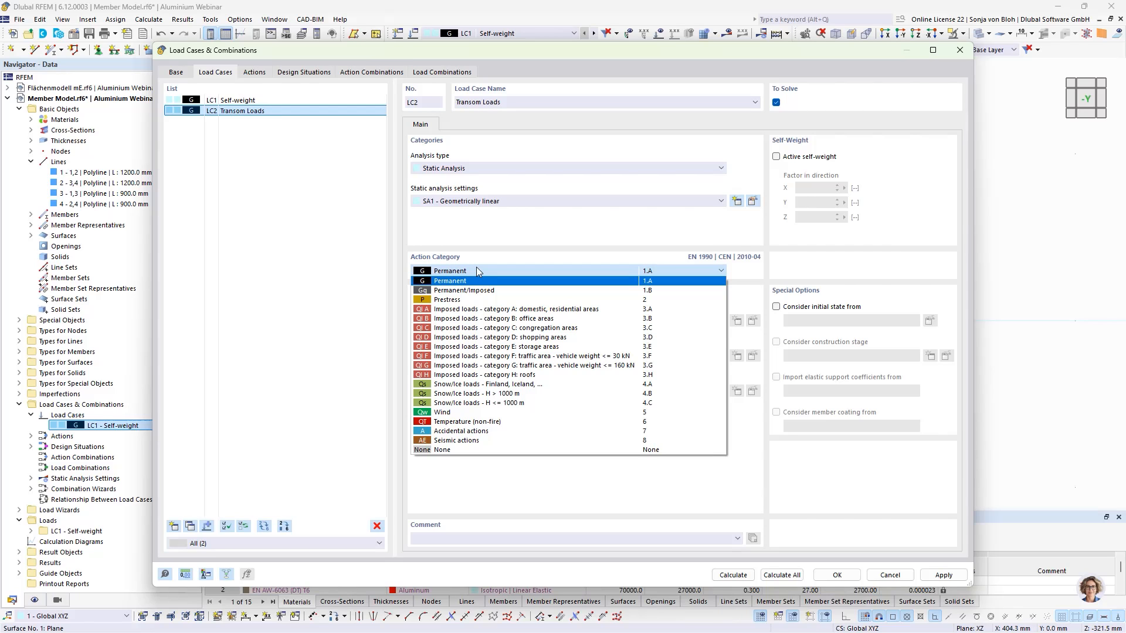
left_click(478, 319)
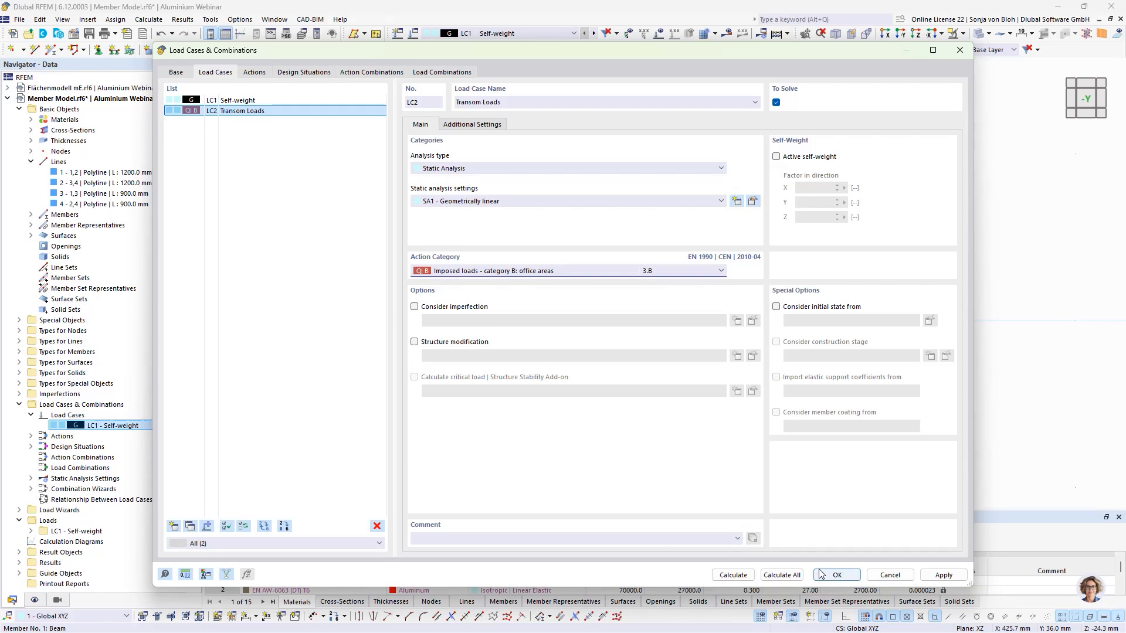
left_click(837, 575)
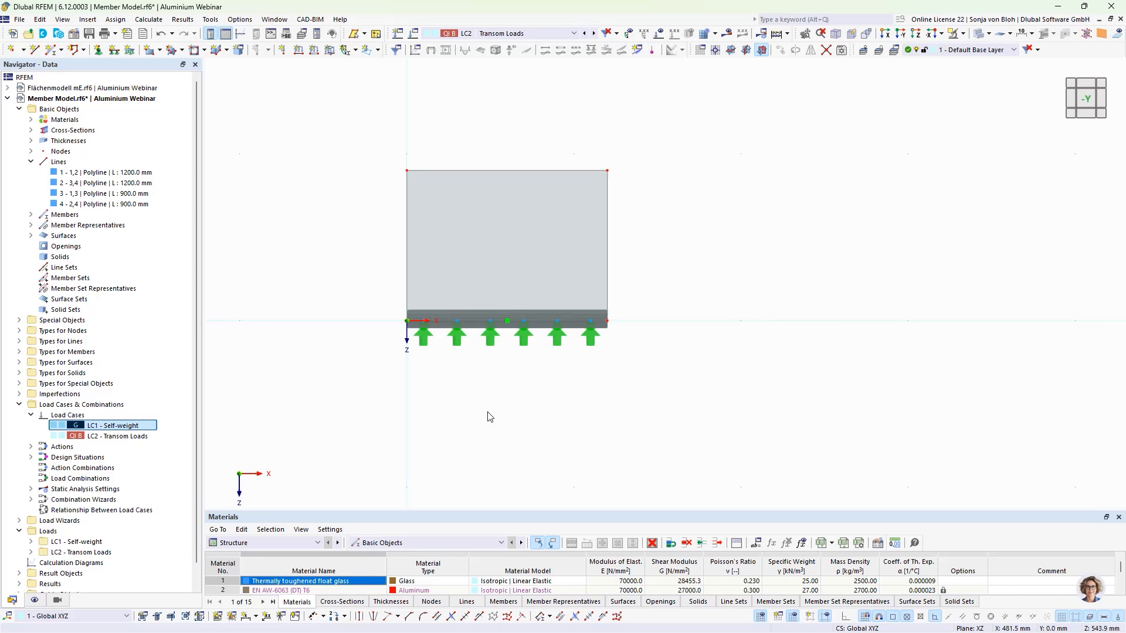
- Apply a uniform 1 kN/m line load in global Y direction to the top line 2 in LC2
left_click(299, 51)
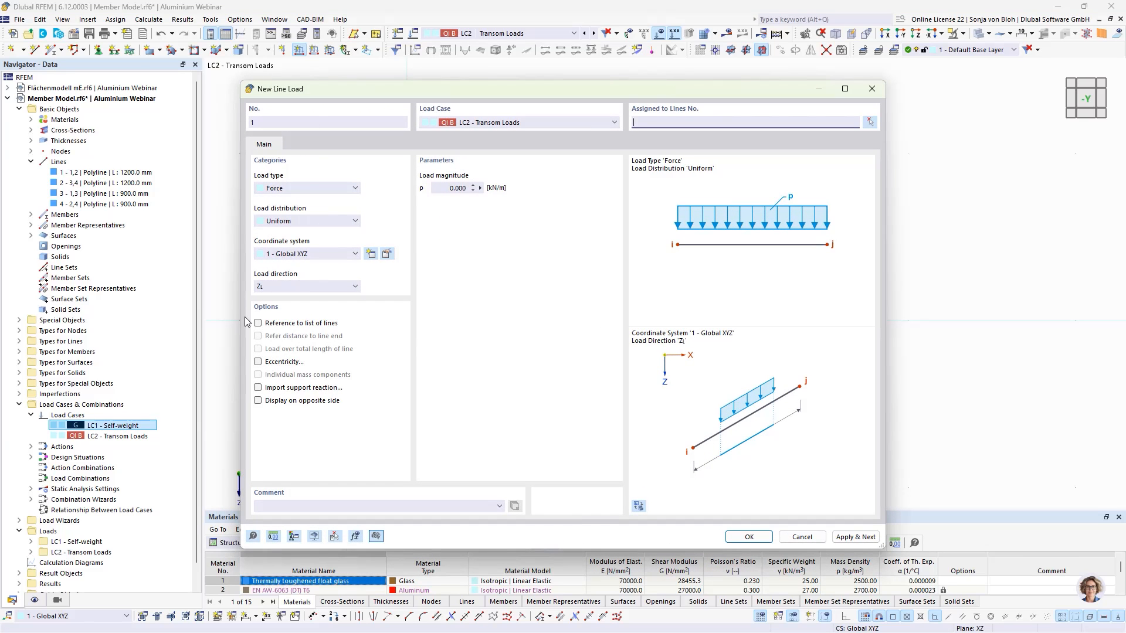
left_click(305, 287)
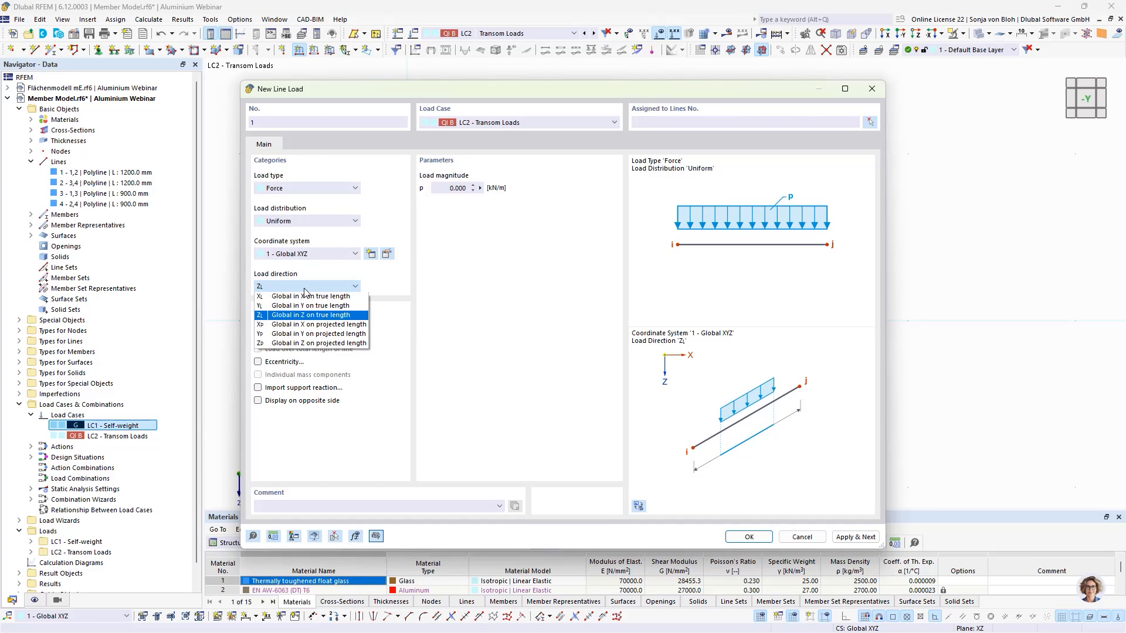
left_click(308, 305)
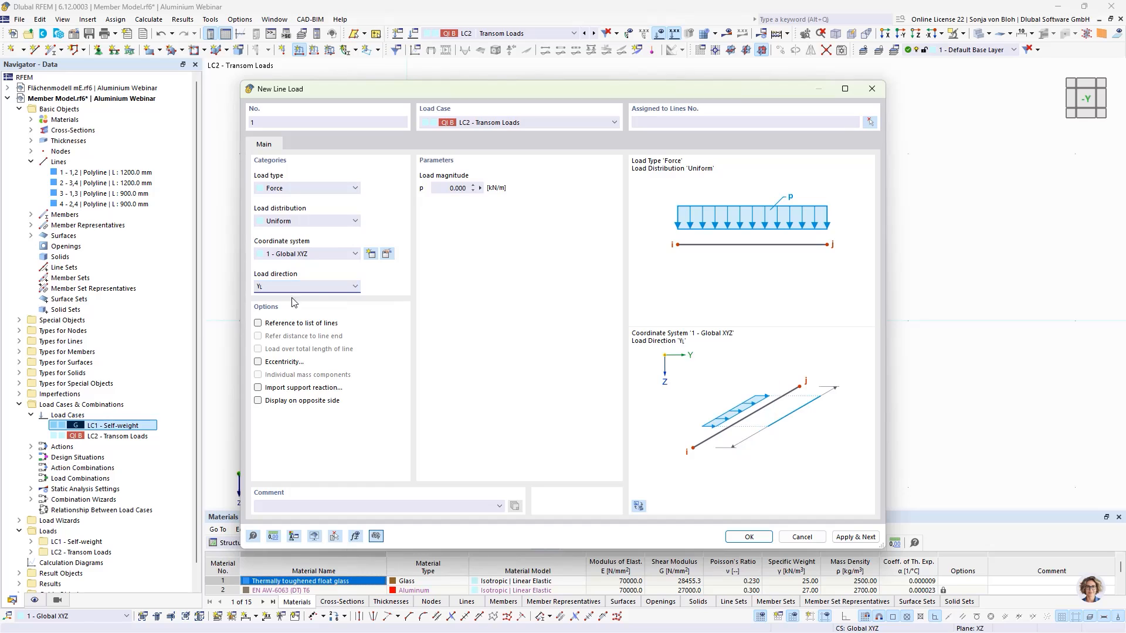
left_click(449, 188)
type("1")
left_click(748, 537)
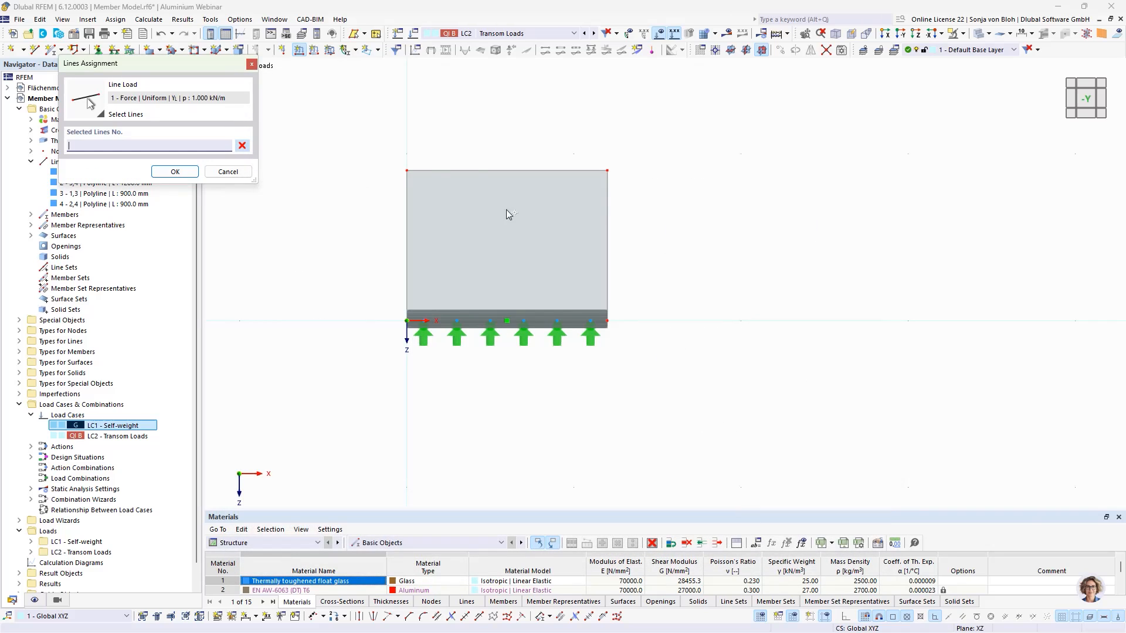
left_click(431, 170)
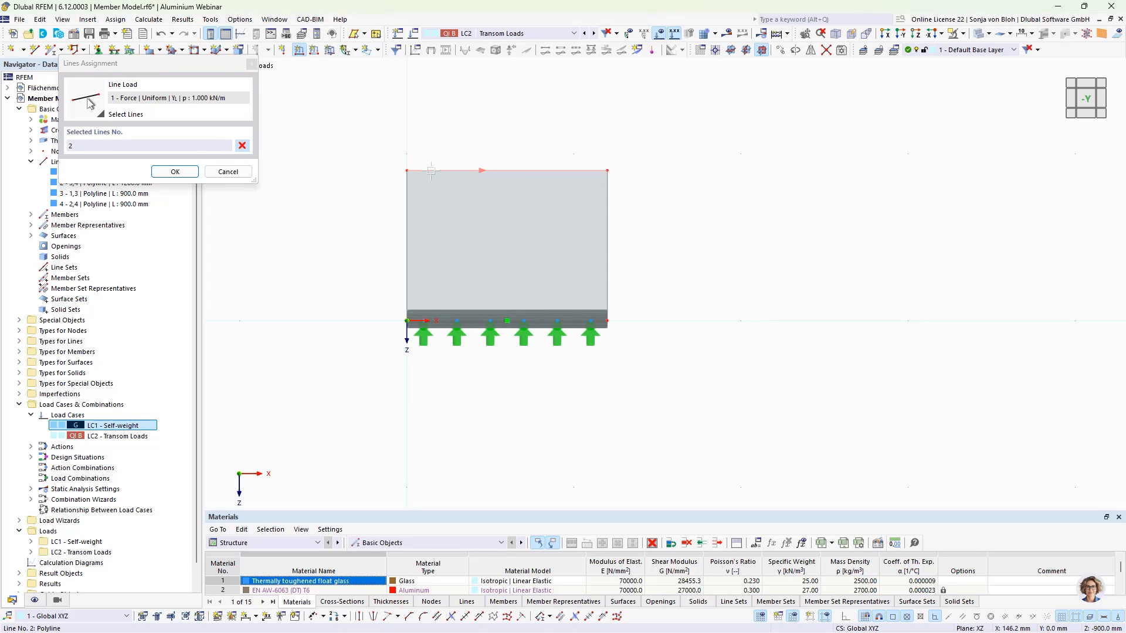
left_click(175, 171)
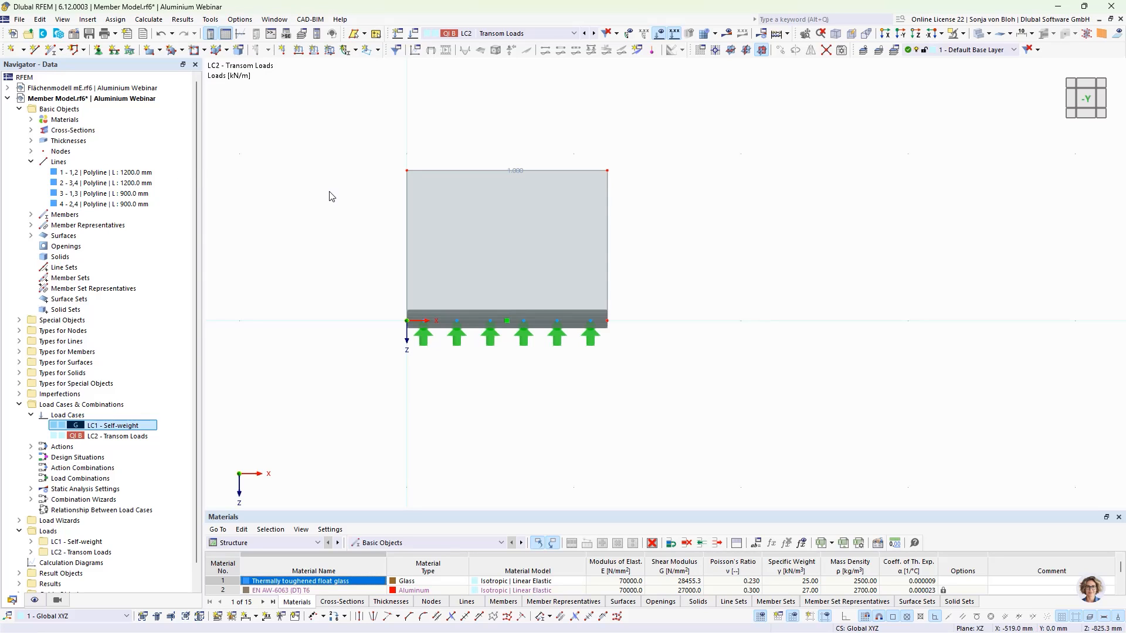
- Examine the loaded model in 3D and the list of design situations
middle_click_drag(385, 445, 491, 471, "ctrl")
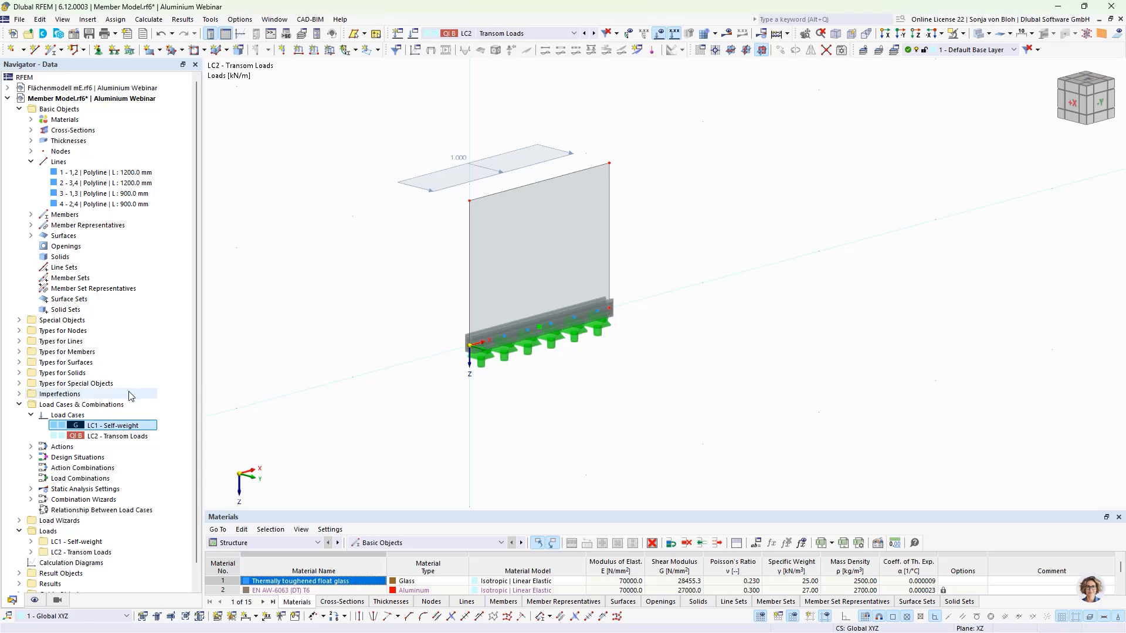
left_click(31, 457)
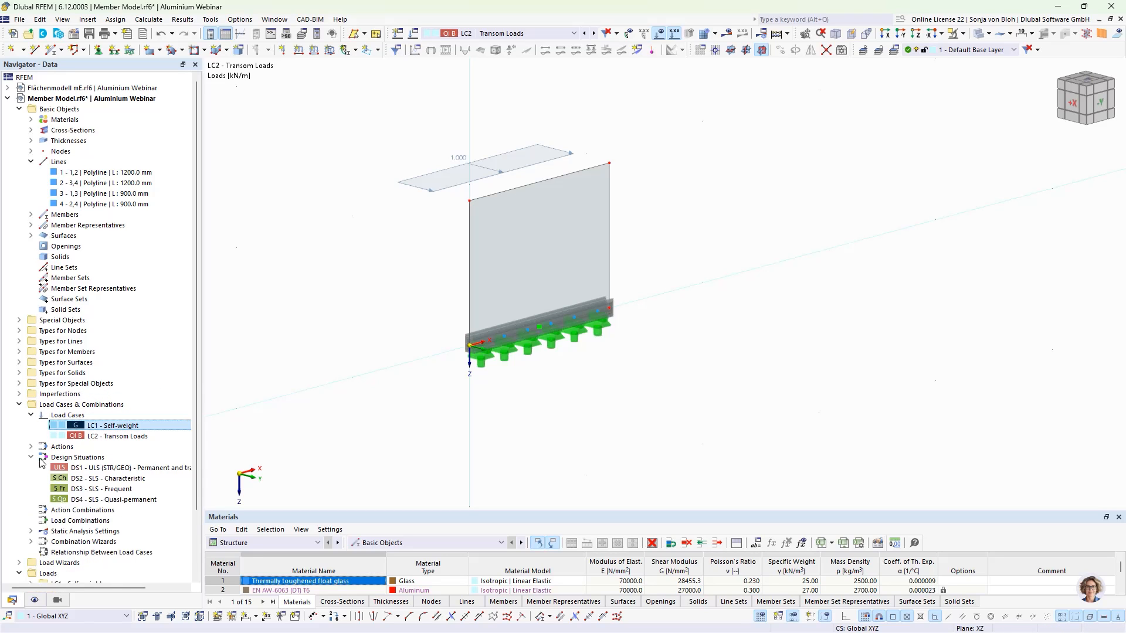
- Delete the serviceability design situations DS2, DS3 and DS4 from the load cases and combinations
double_click(105, 467)
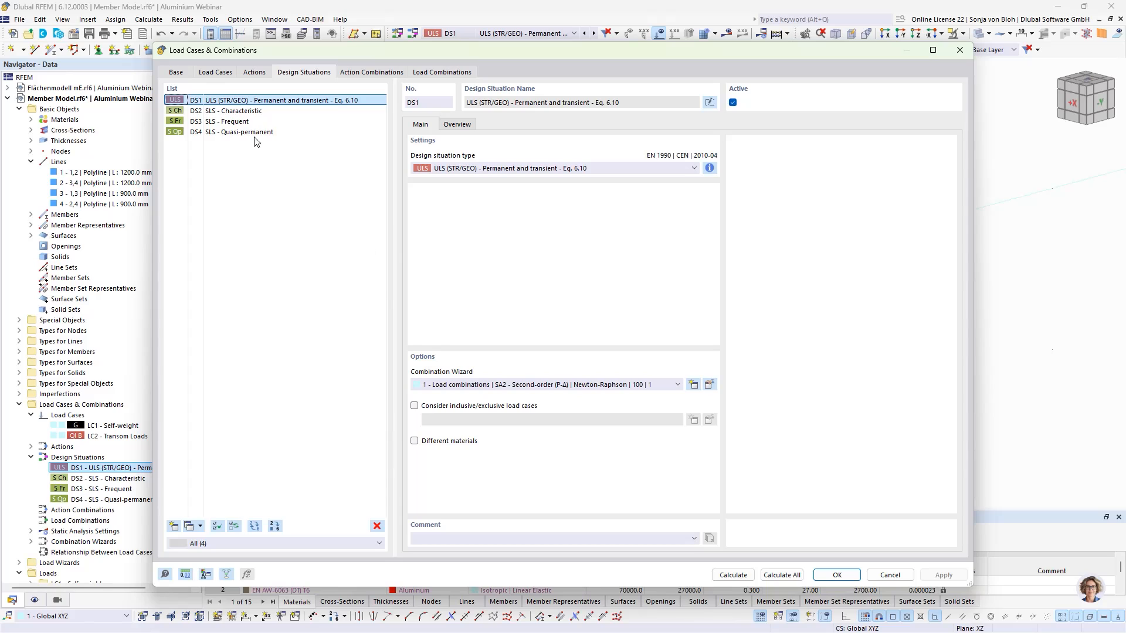
left_click(248, 113)
left_click_drag(249, 115, 265, 195)
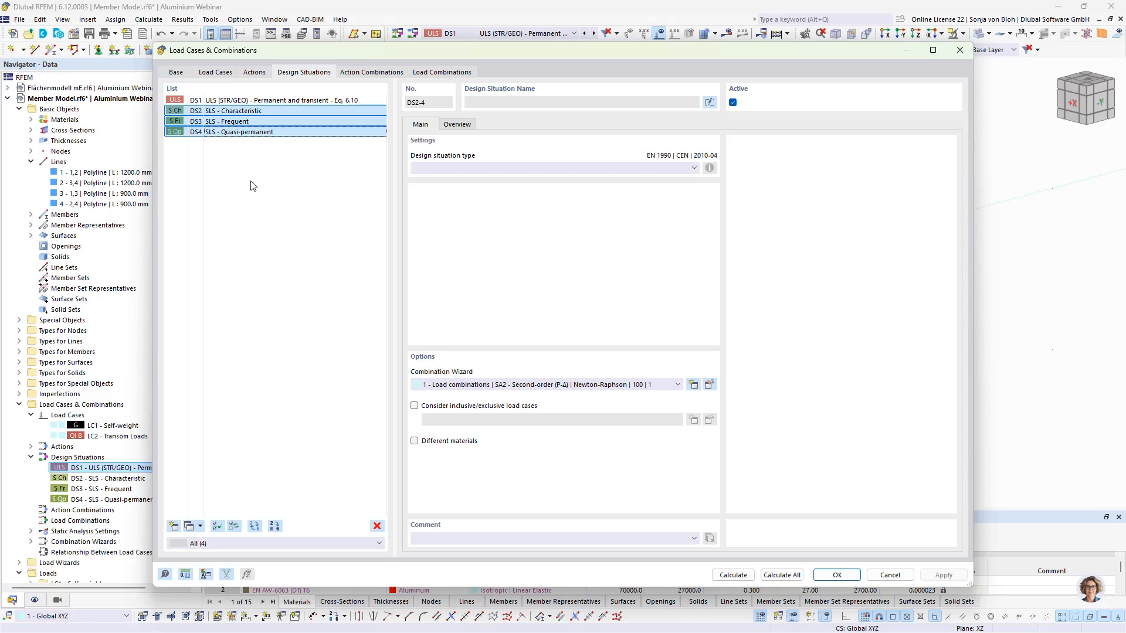
left_click(377, 526)
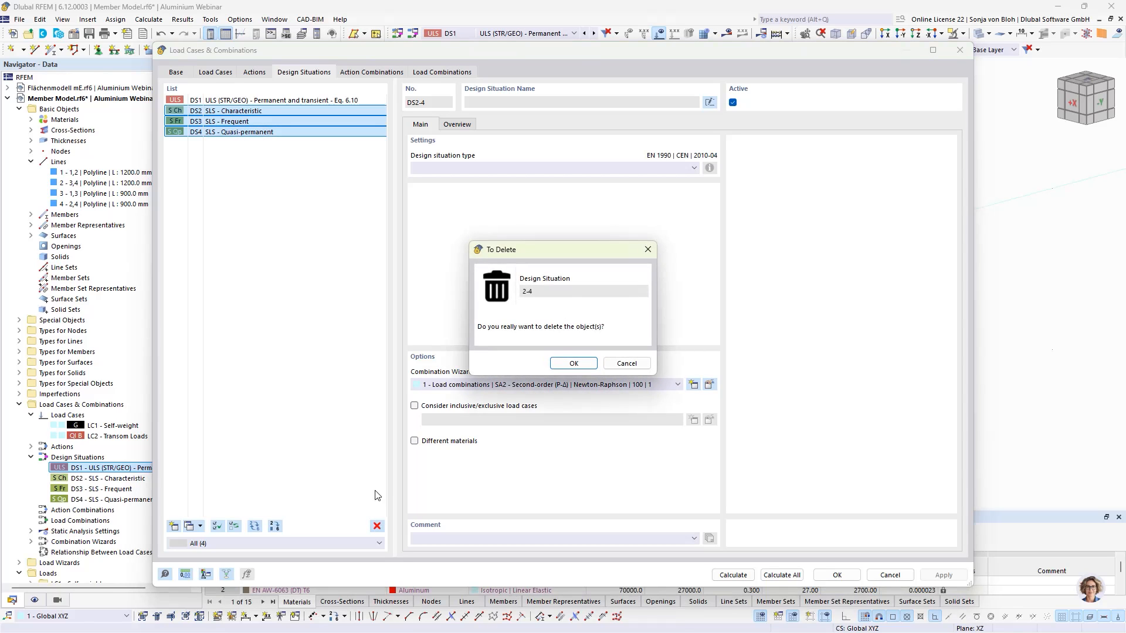
left_click(574, 363)
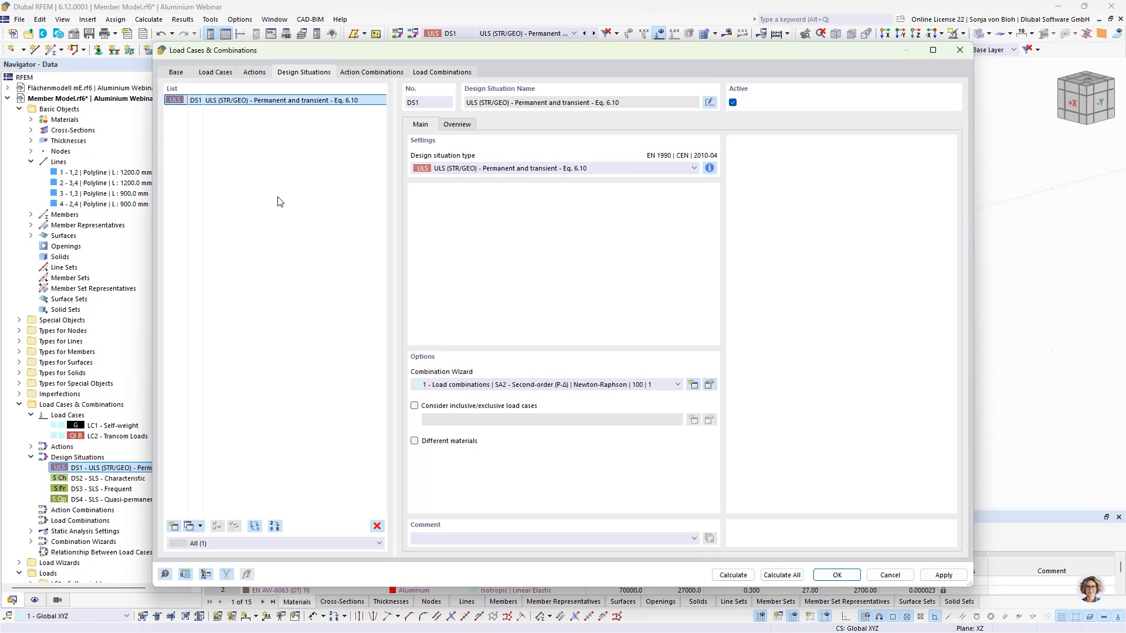
left_click(830, 575)
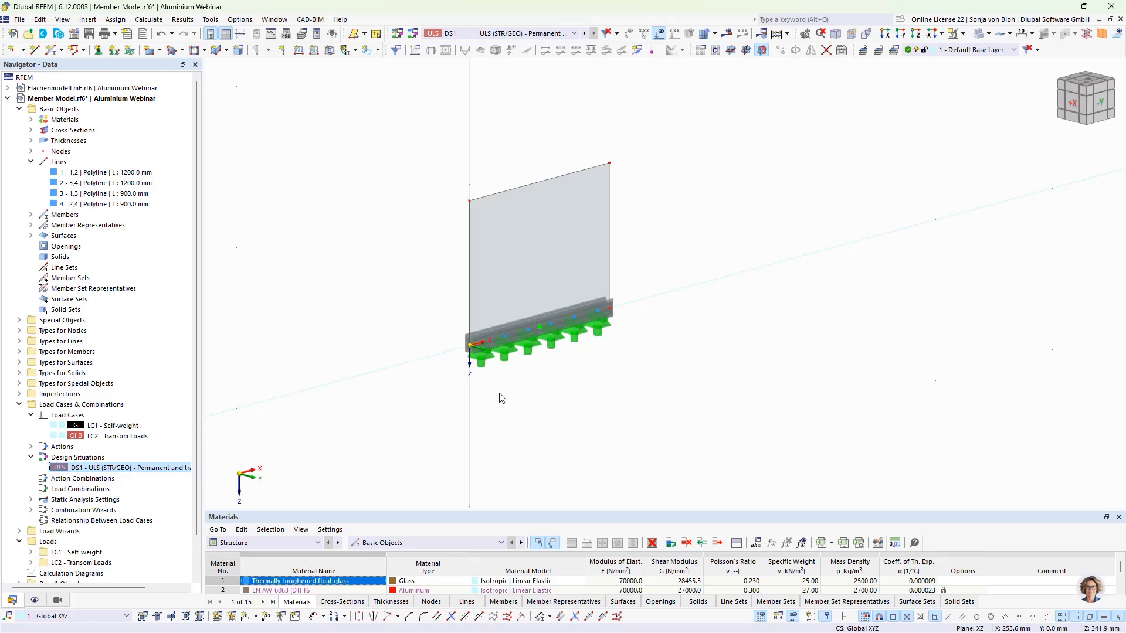
- Activate the Aluminum Design add-on in the model's base data
right_click(81, 113)
left_click(89, 119)
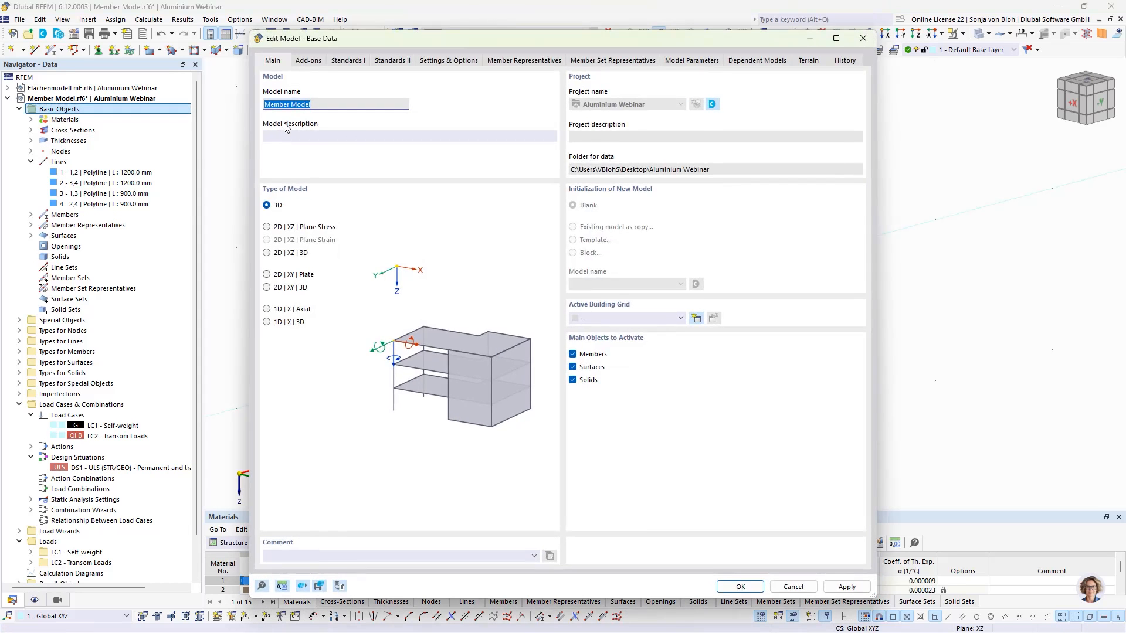
left_click(307, 61)
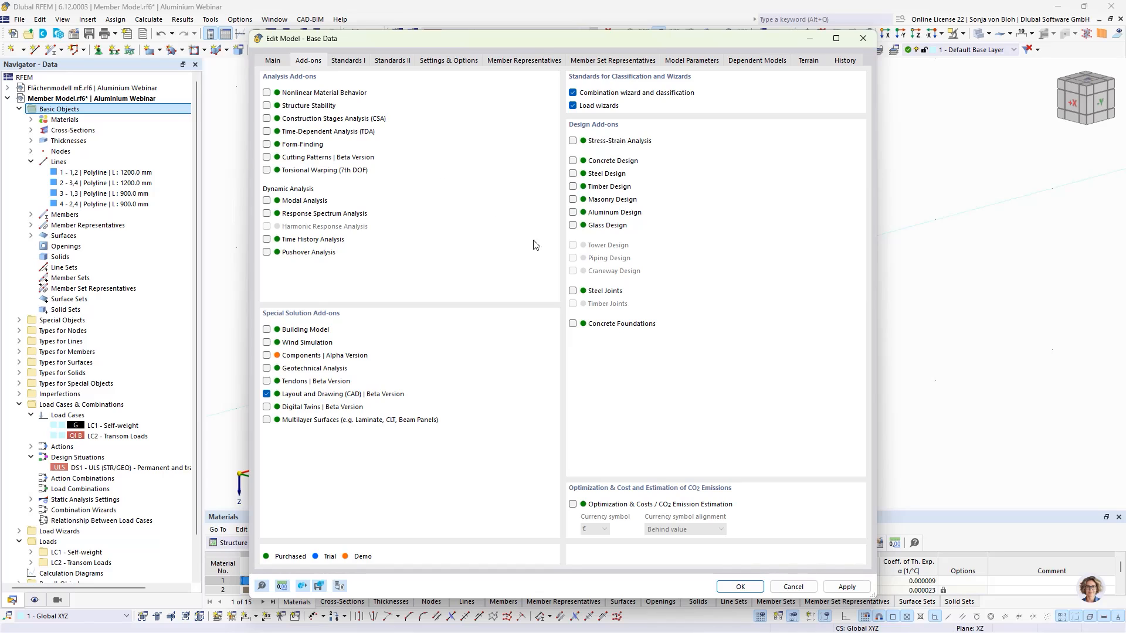
left_click(574, 213)
left_click(740, 587)
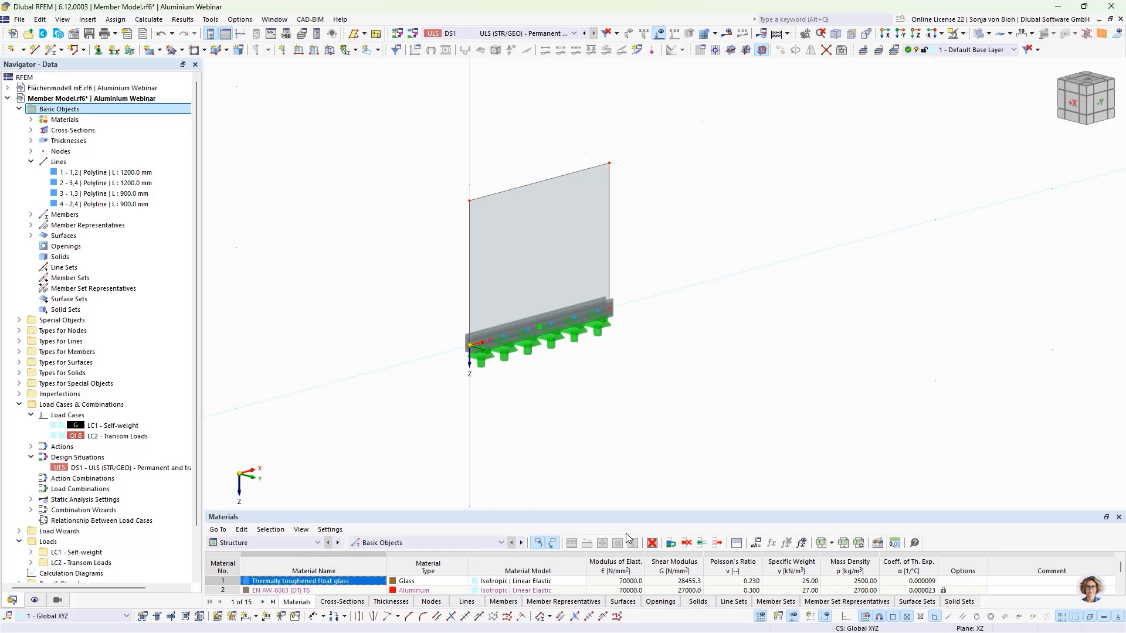
- Disable Perform stability design in the default ultimate configuration of the aluminum design
scroll(88, 472, "down", 2)
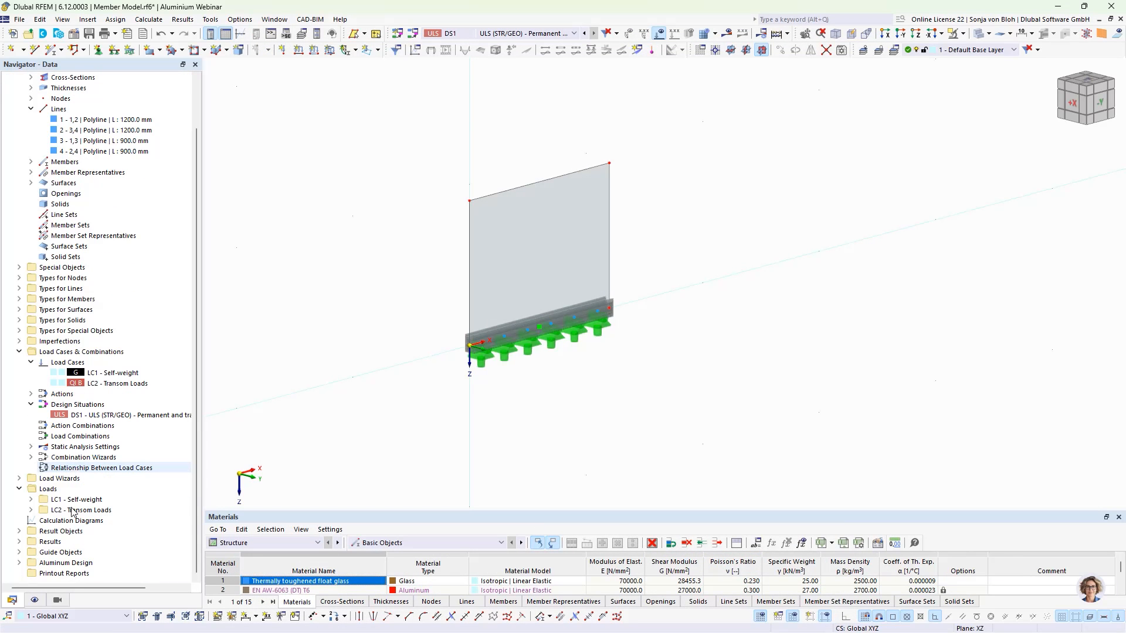
left_click(19, 563)
scroll(79, 489, "down", 4)
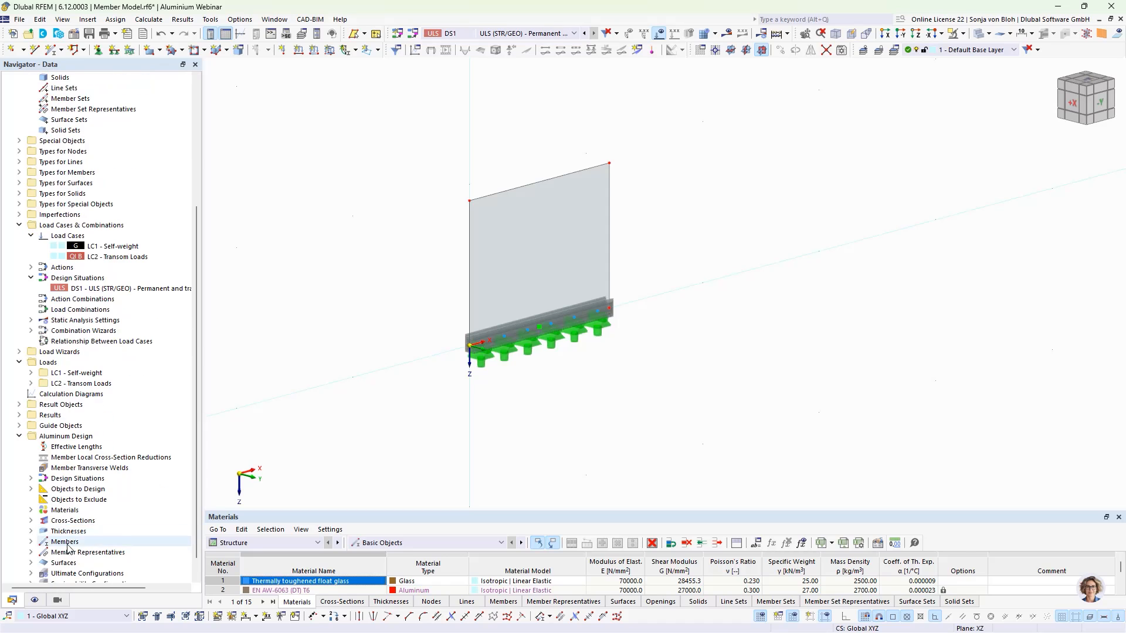
scroll(59, 460, "down", 1)
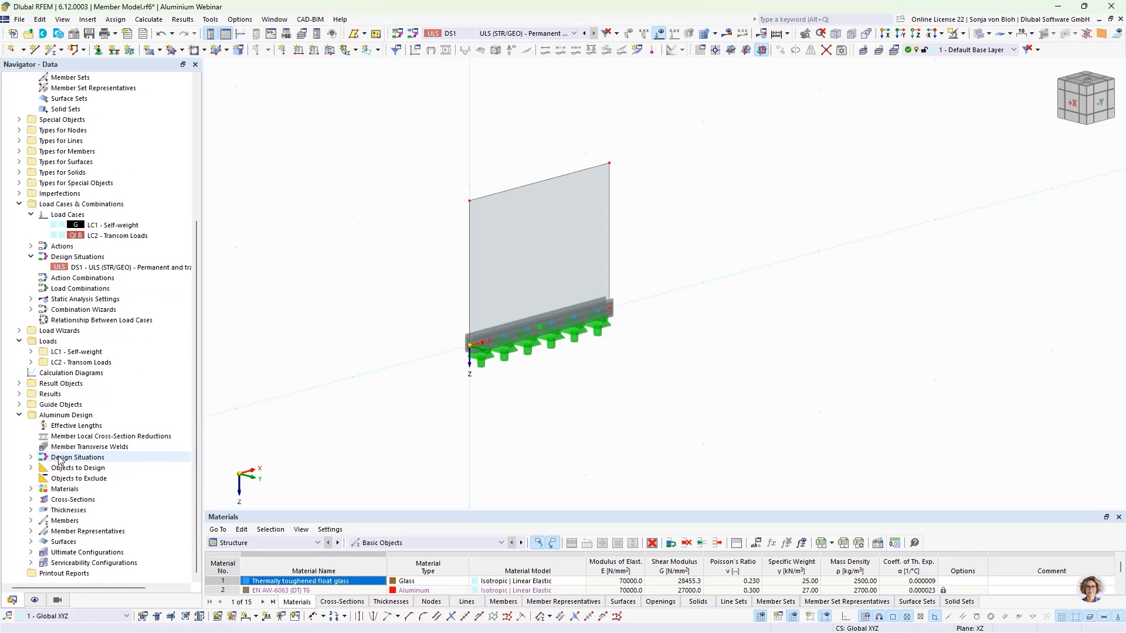
left_click(31, 553)
double_click(76, 563)
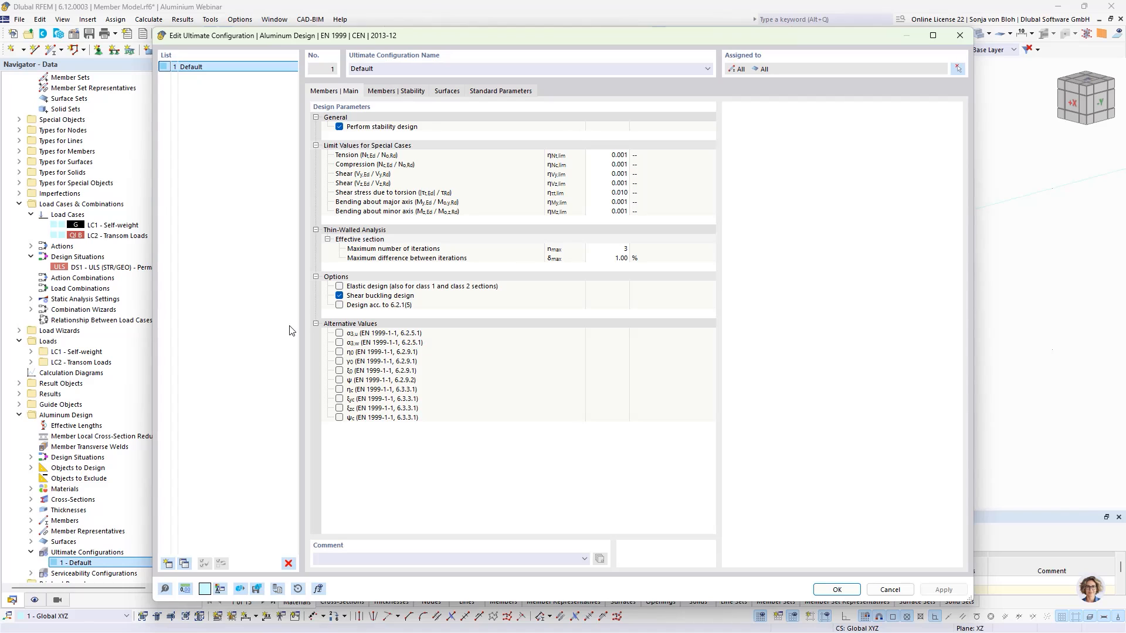
left_click(340, 127)
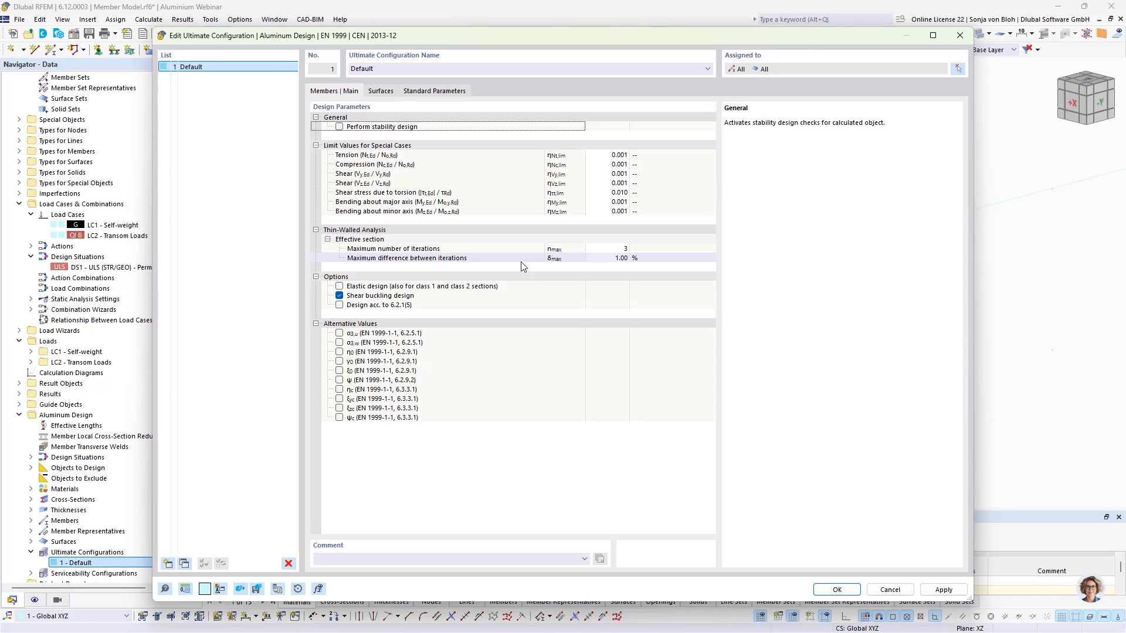
left_click(837, 589)
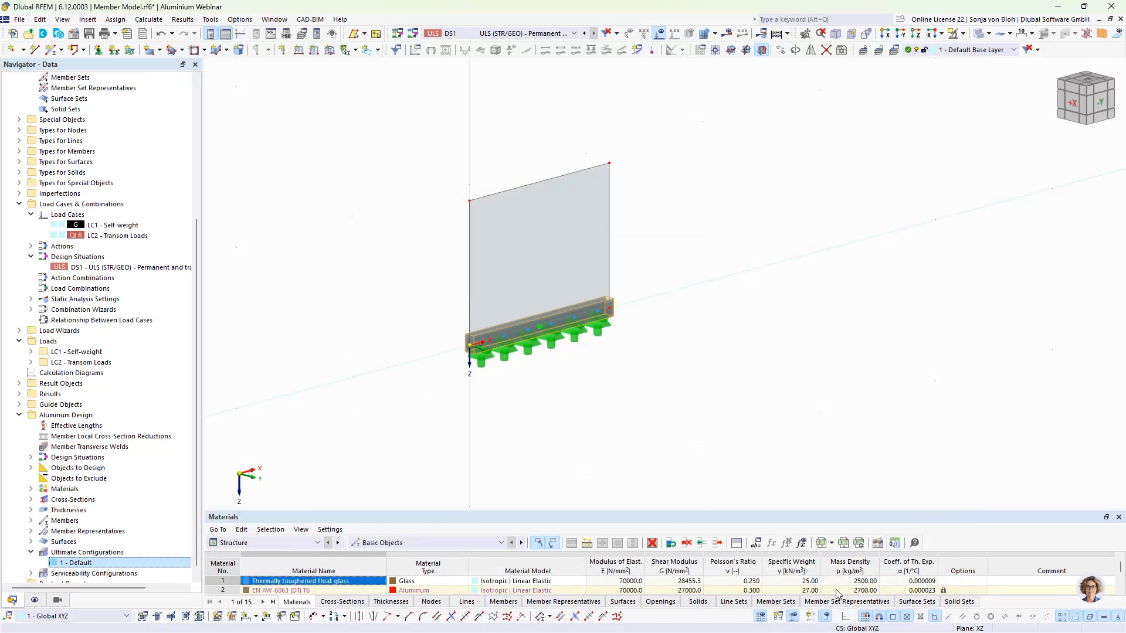
- Exclude member representatives and surfaces from the aluminum design objects to design
left_click(318, 542)
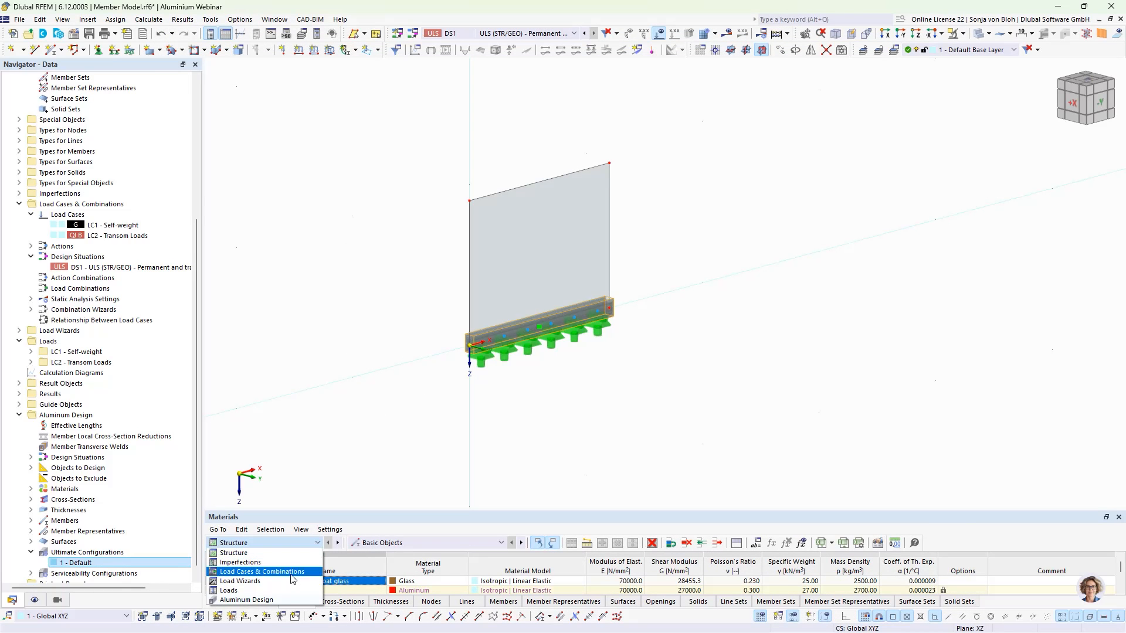
left_click(285, 600)
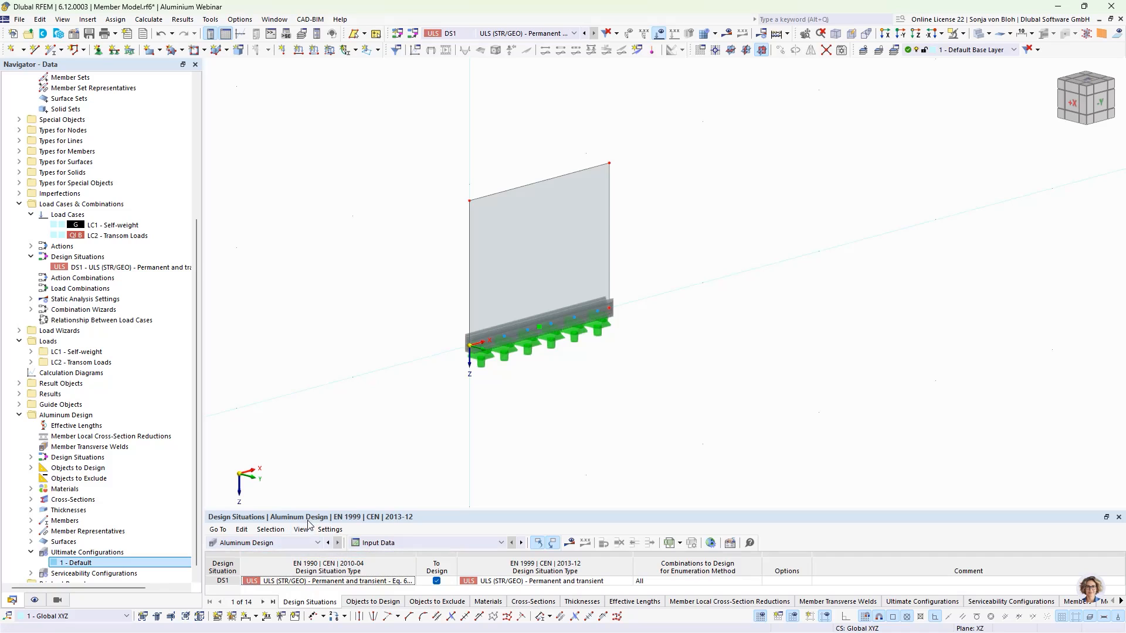
left_click_drag(308, 509, 310, 435)
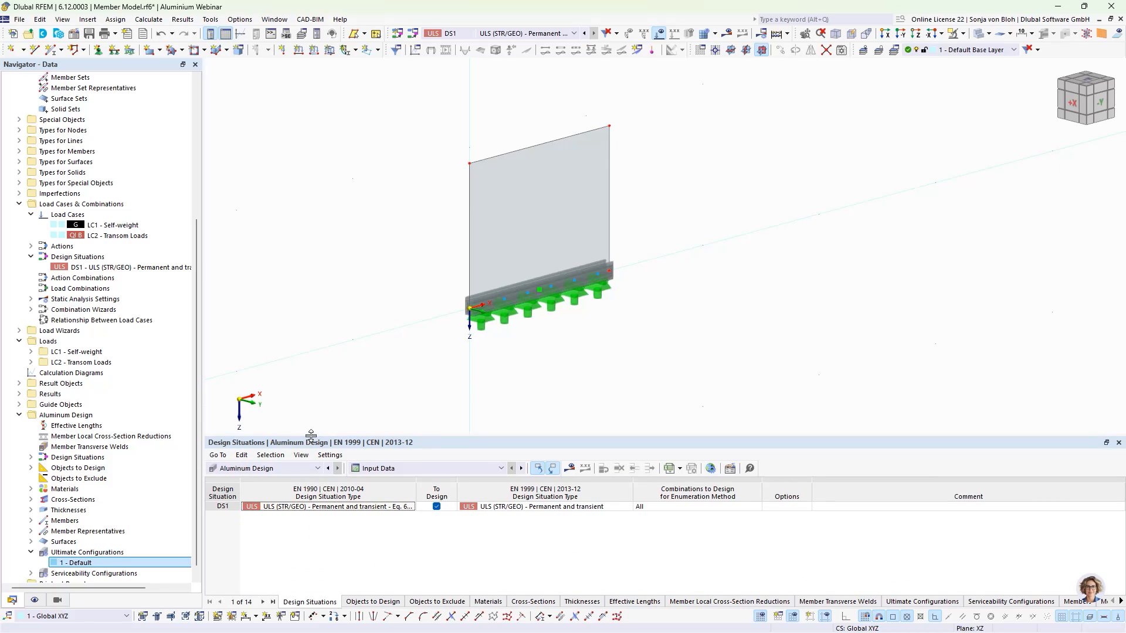
left_click(363, 603)
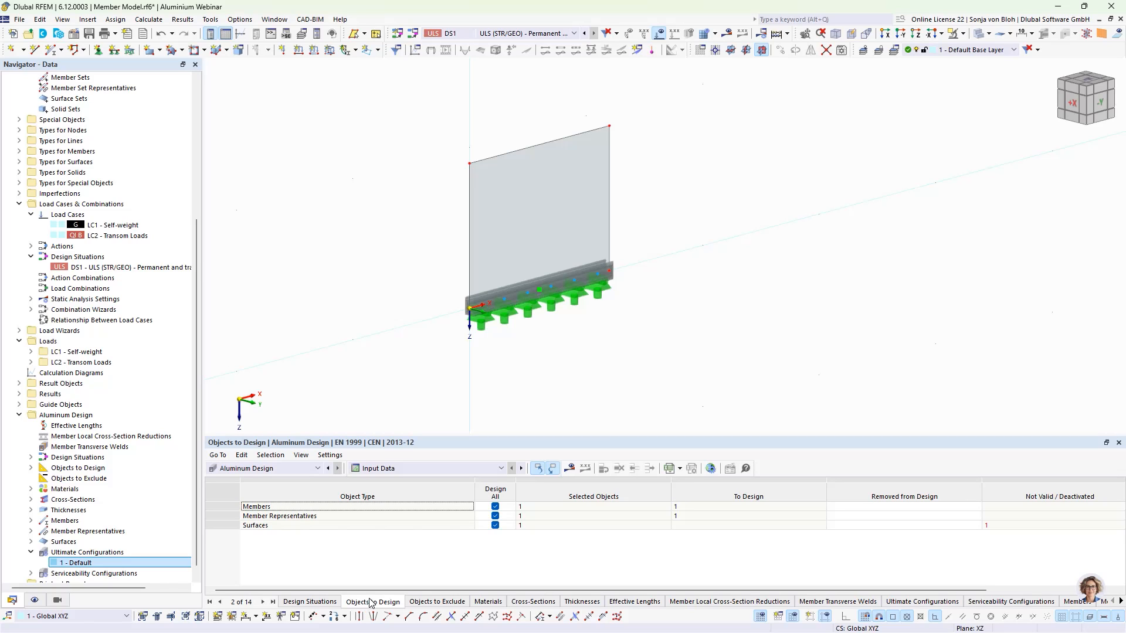
left_click(495, 516)
left_click(495, 526)
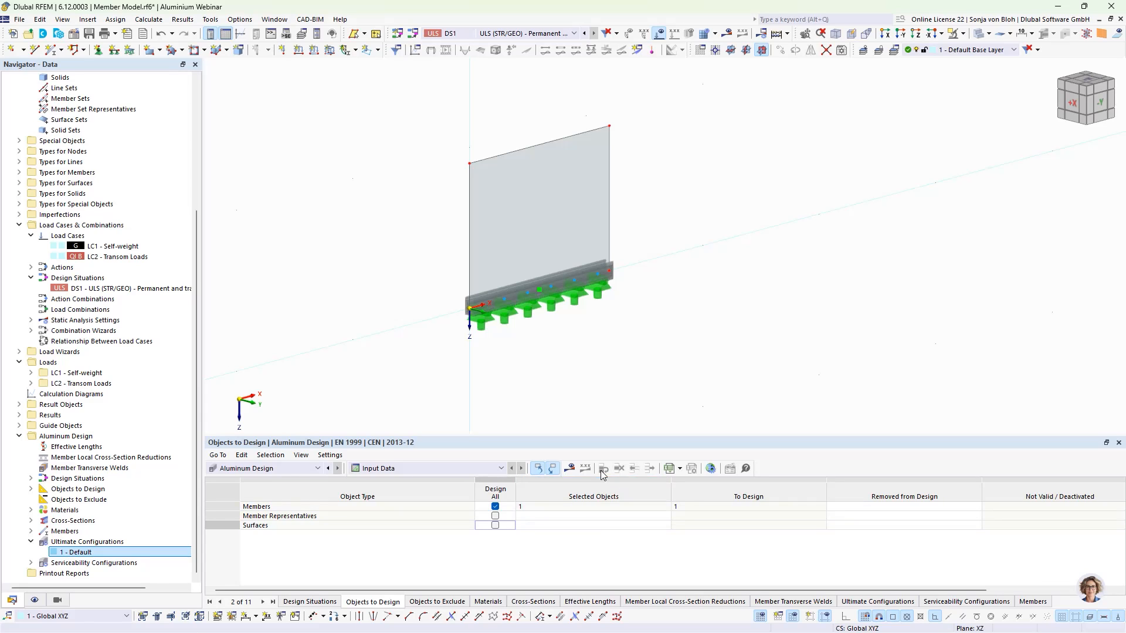
- Show the aluminum design results and inspect the governing design check on the member in the model
left_click(572, 468)
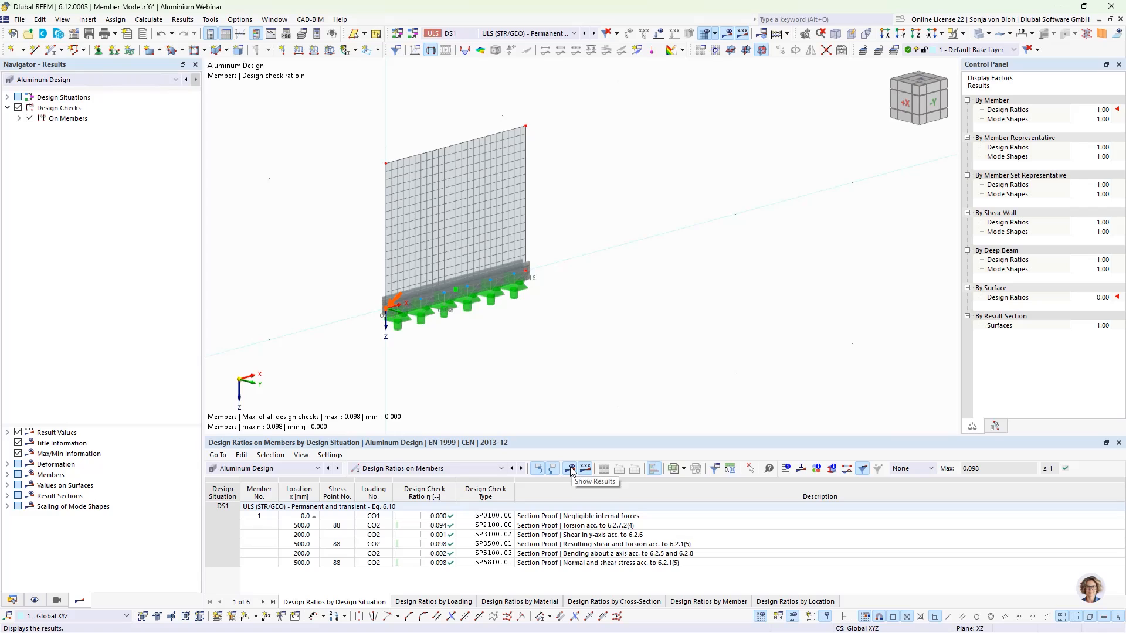
left_click(514, 563)
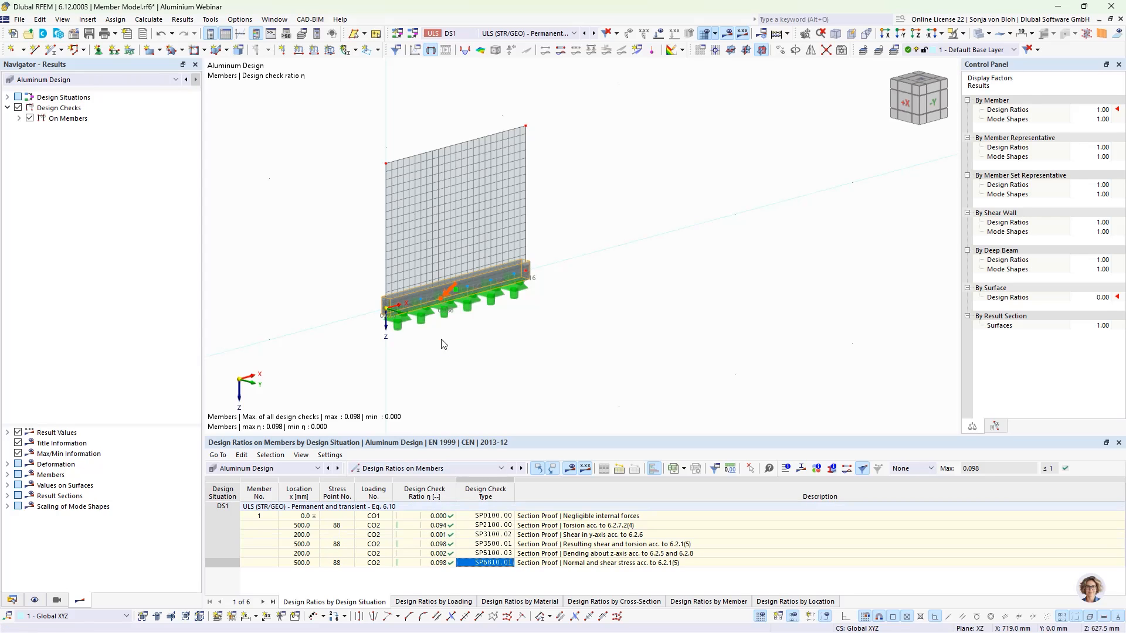
scroll(428, 323, "up", 3)
middle_click_drag(436, 334, 451, 343, "ctrl")
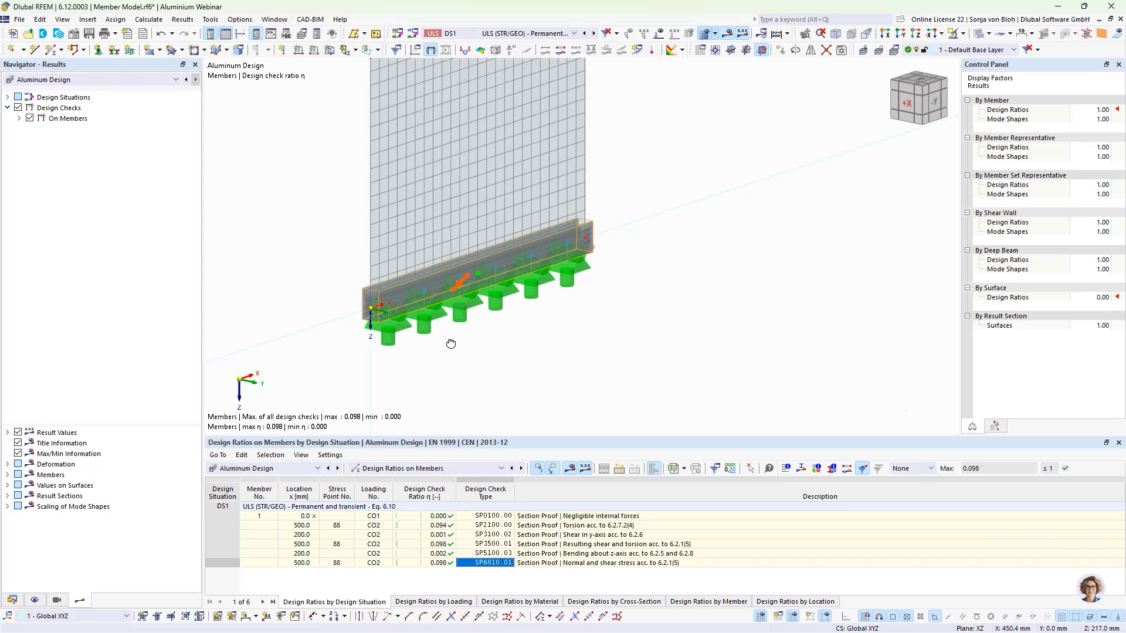
middle_click_drag(451, 344, 507, 371, "ctrl")
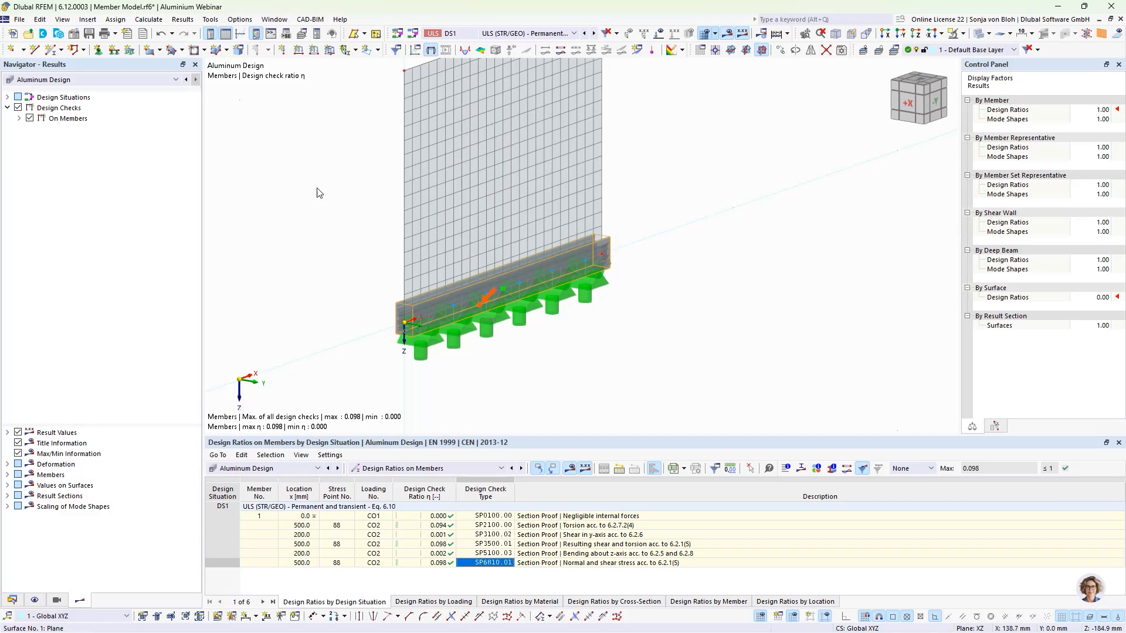
- Save the model, then save it under the file name Surface Model
left_click(89, 34)
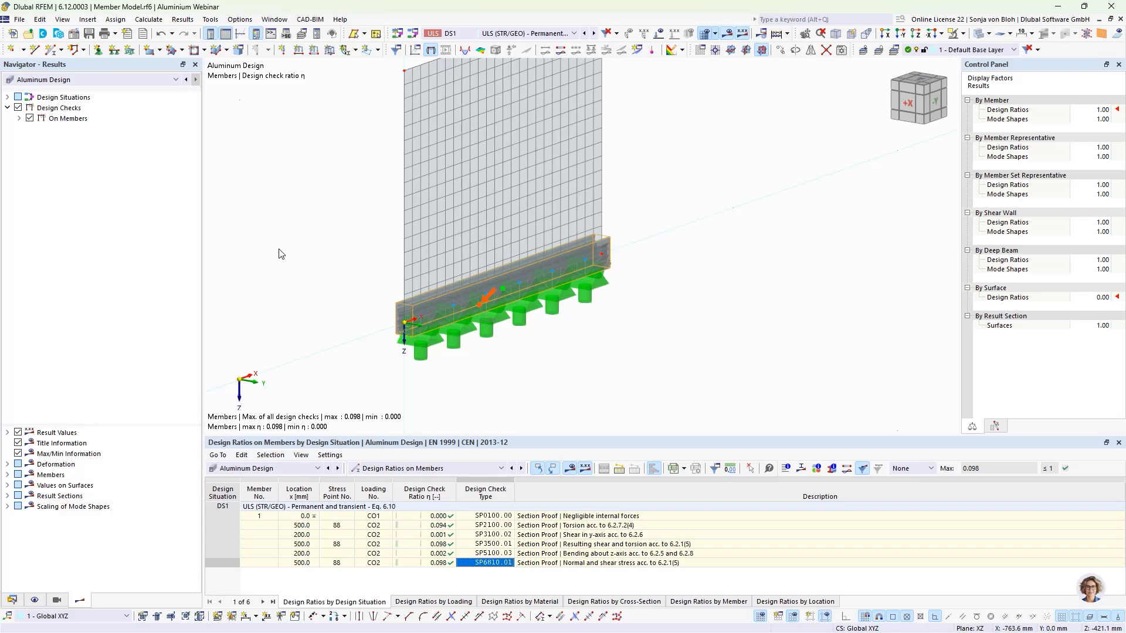
left_click(20, 19)
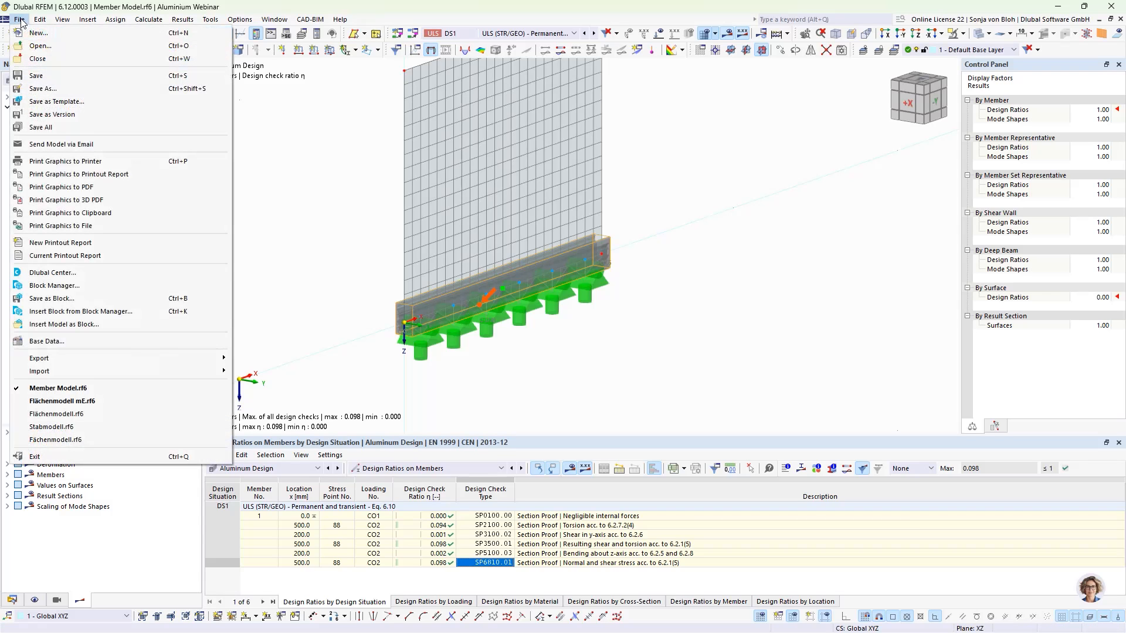
left_click(37, 88)
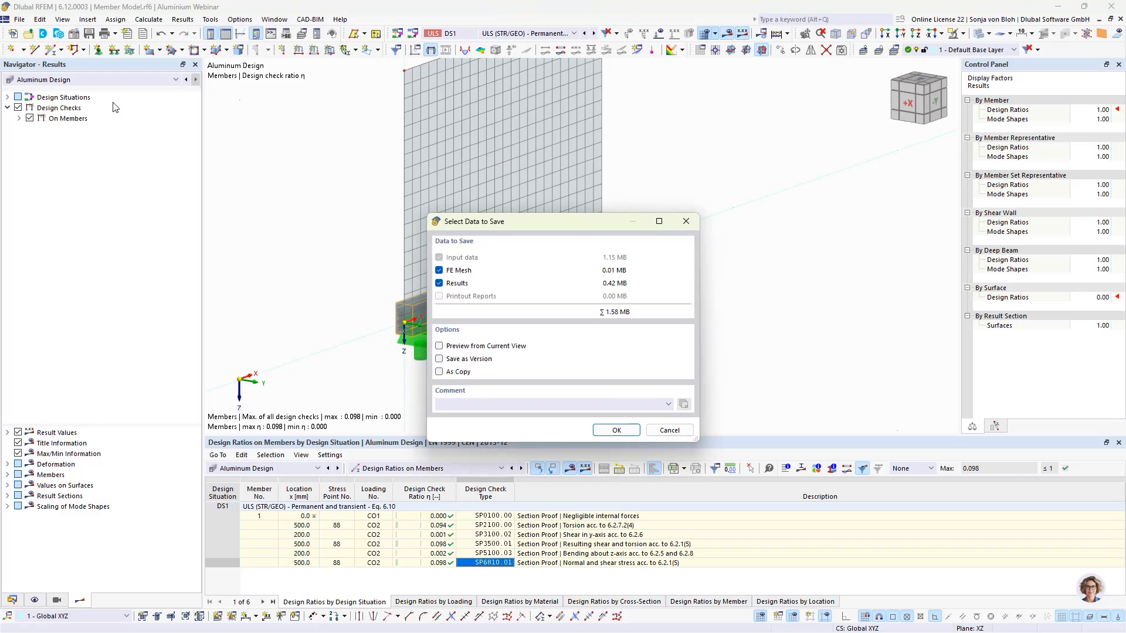
left_click(624, 434)
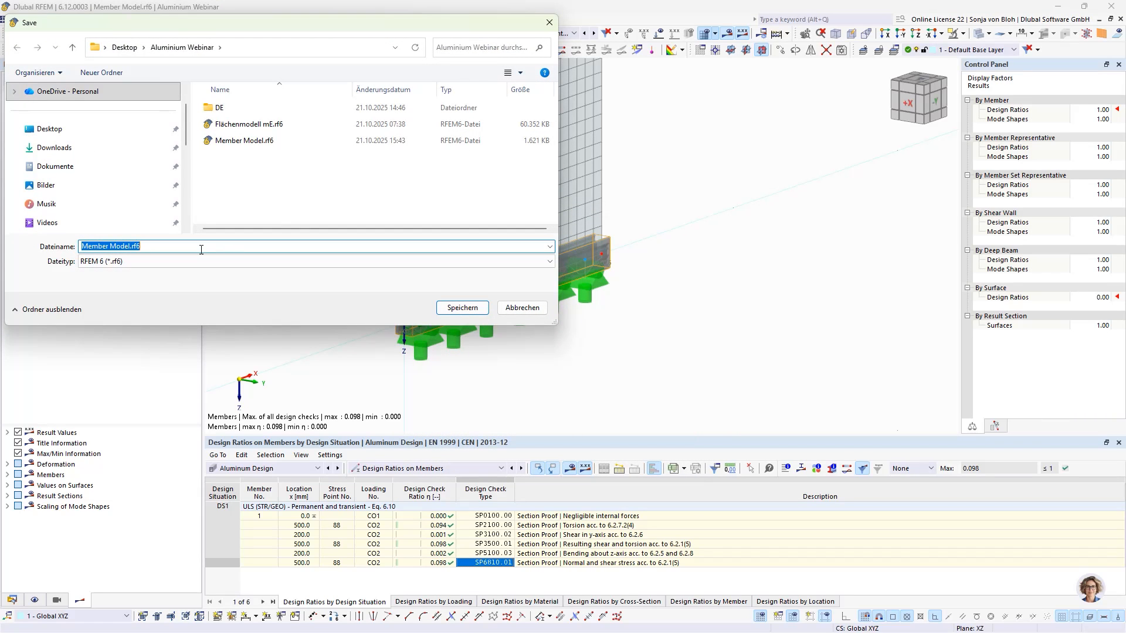
type("Surface Model")
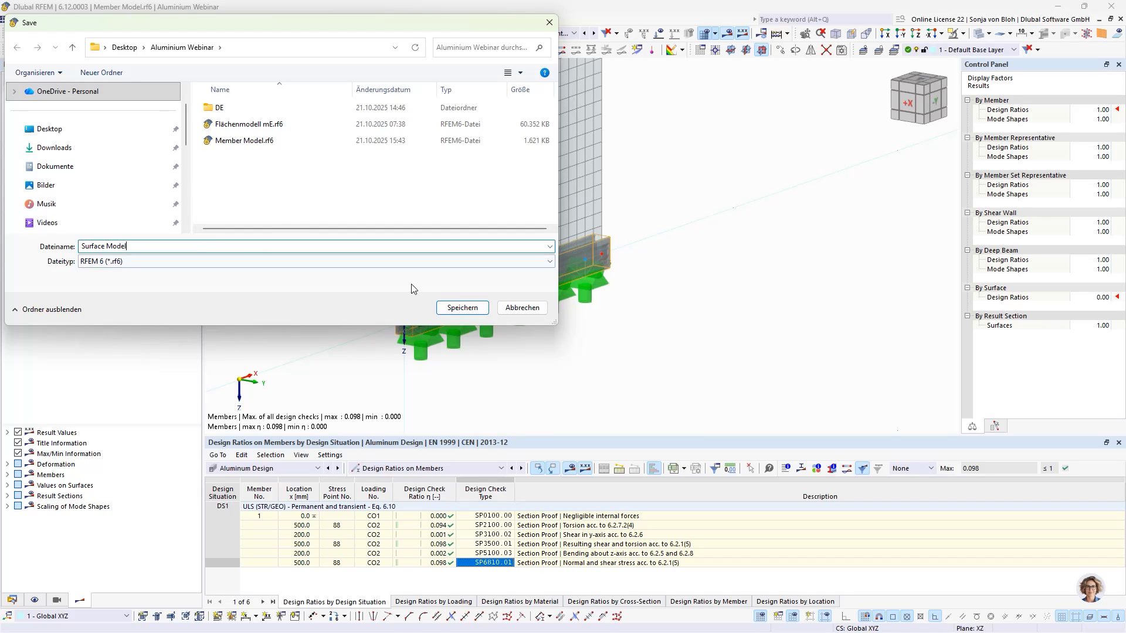
left_click(457, 307)
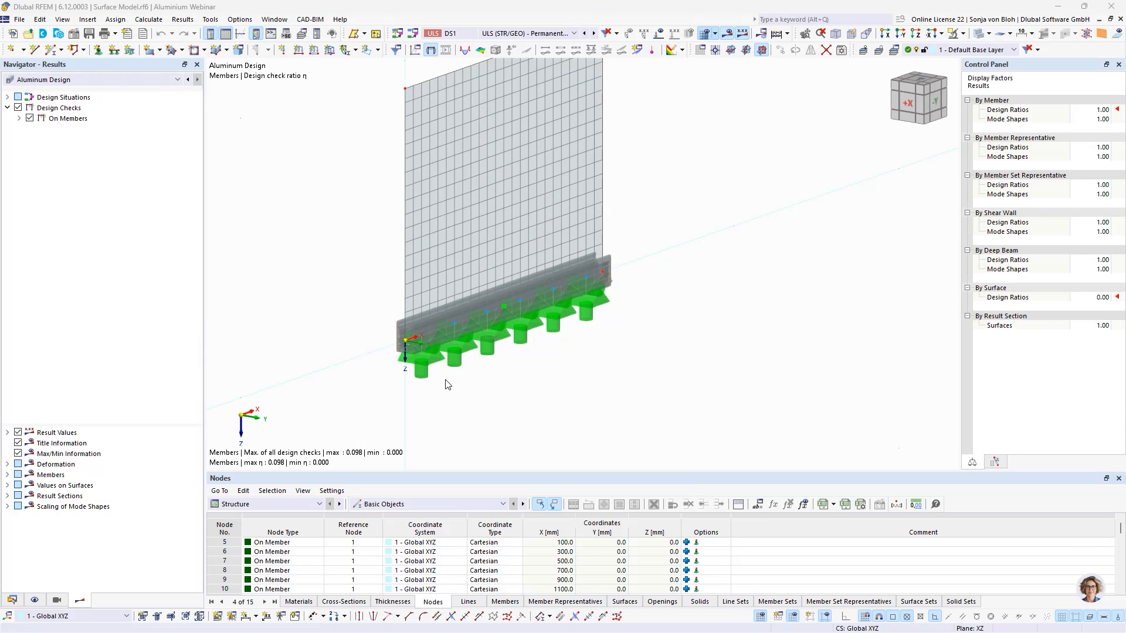
- Generate surfaces from the cross-section of the aluminum member
right_click(453, 318)
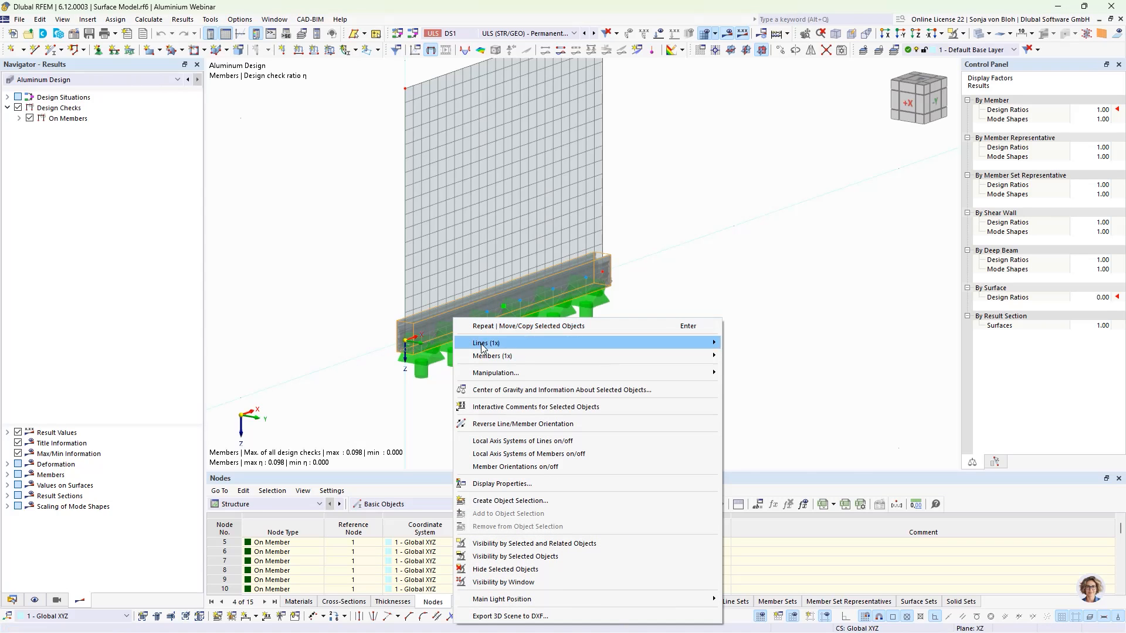
mouse_move(559, 362)
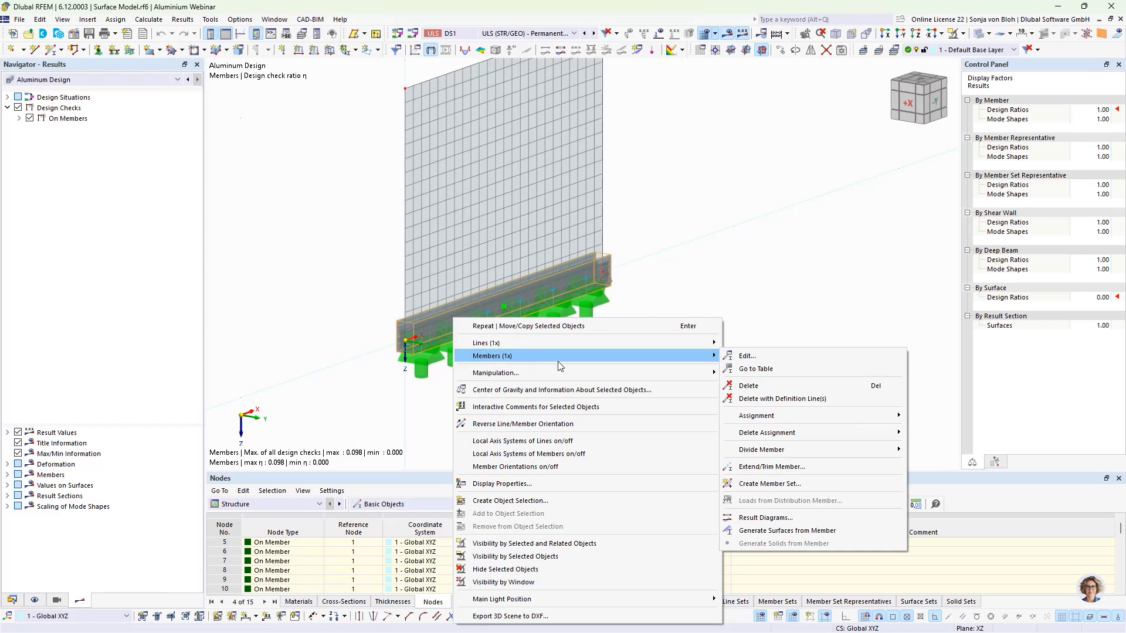
left_click(748, 530)
left_click(614, 389)
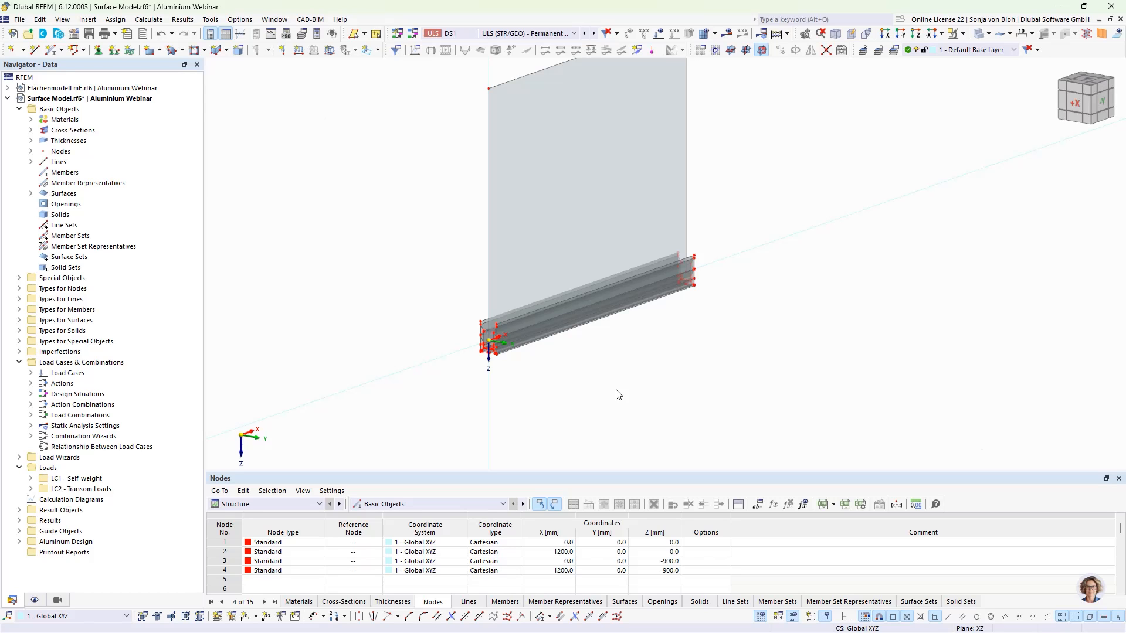
- Inspect the properties of one of the generated profile surfaces
scroll(475, 375, "up", 5)
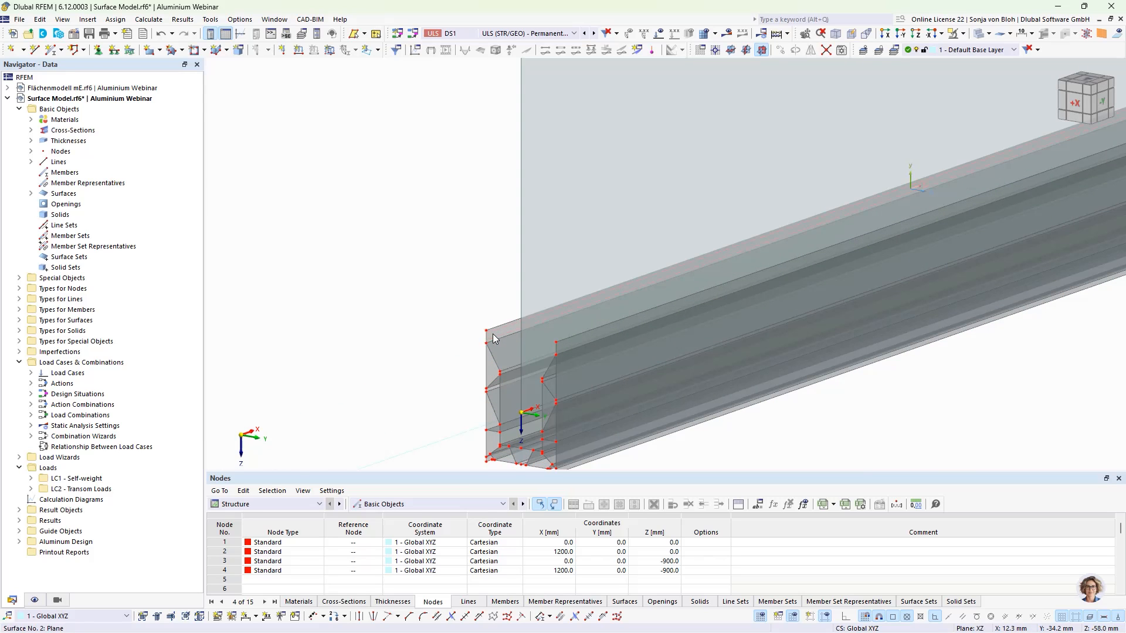
double_click(493, 334)
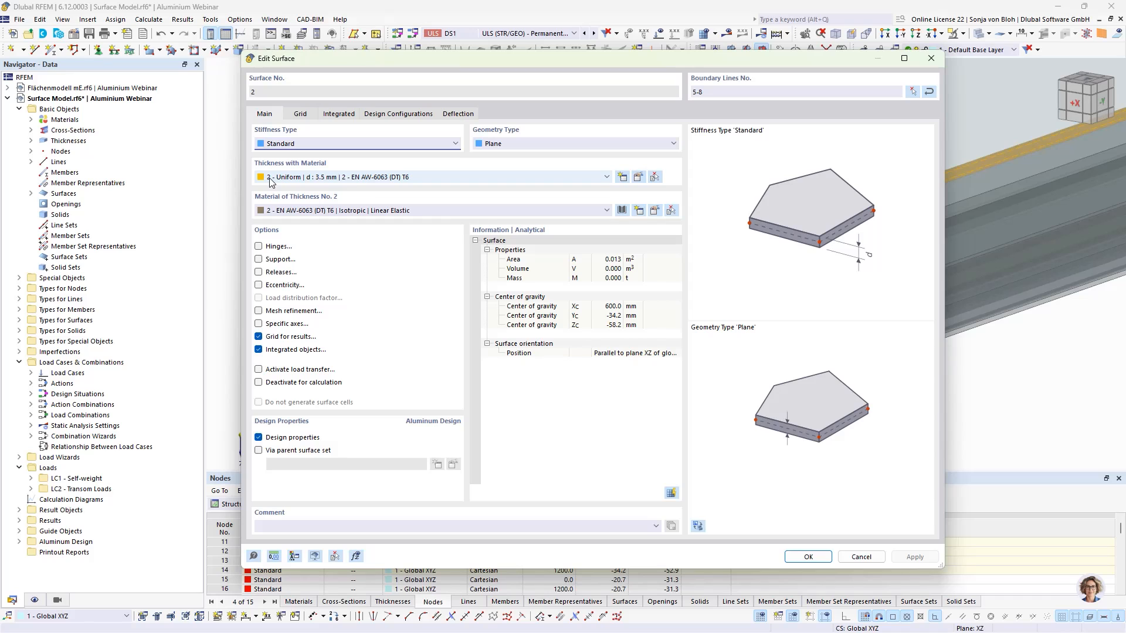
left_click(862, 557)
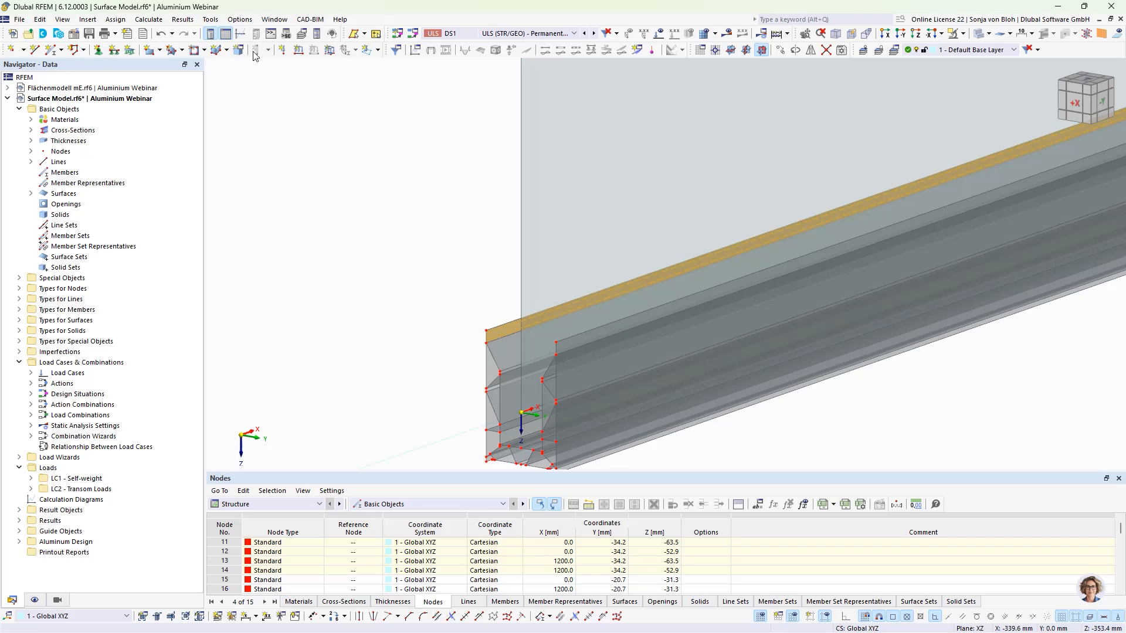
- Round the coordinates of all nodes to 2 decimal places of the length unit
left_click(211, 19)
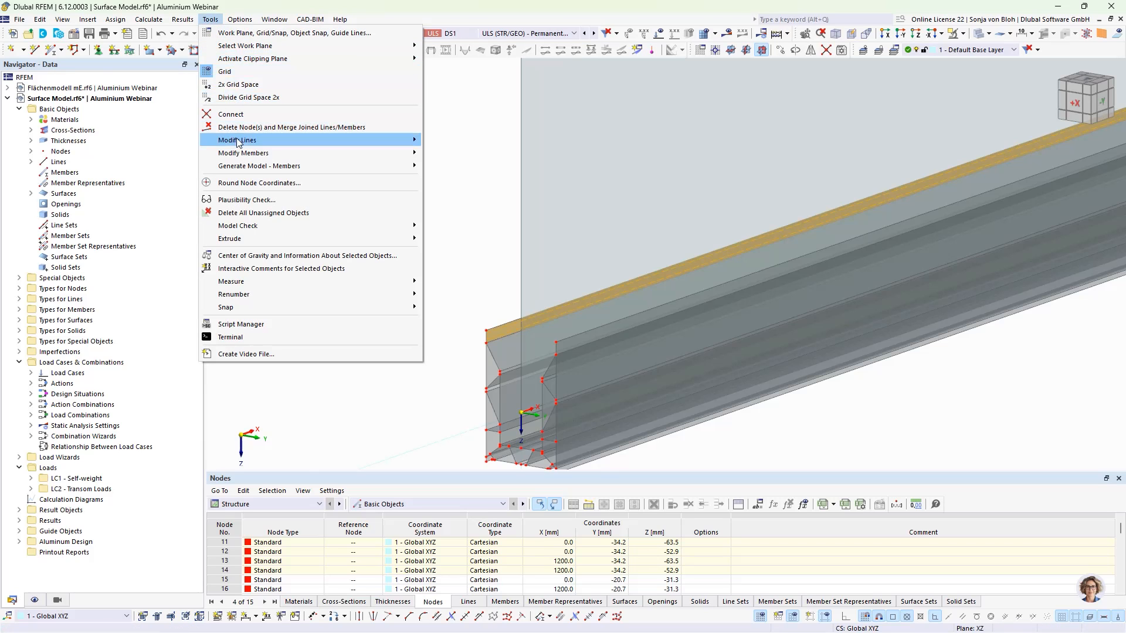
left_click(253, 184)
double_click(467, 266)
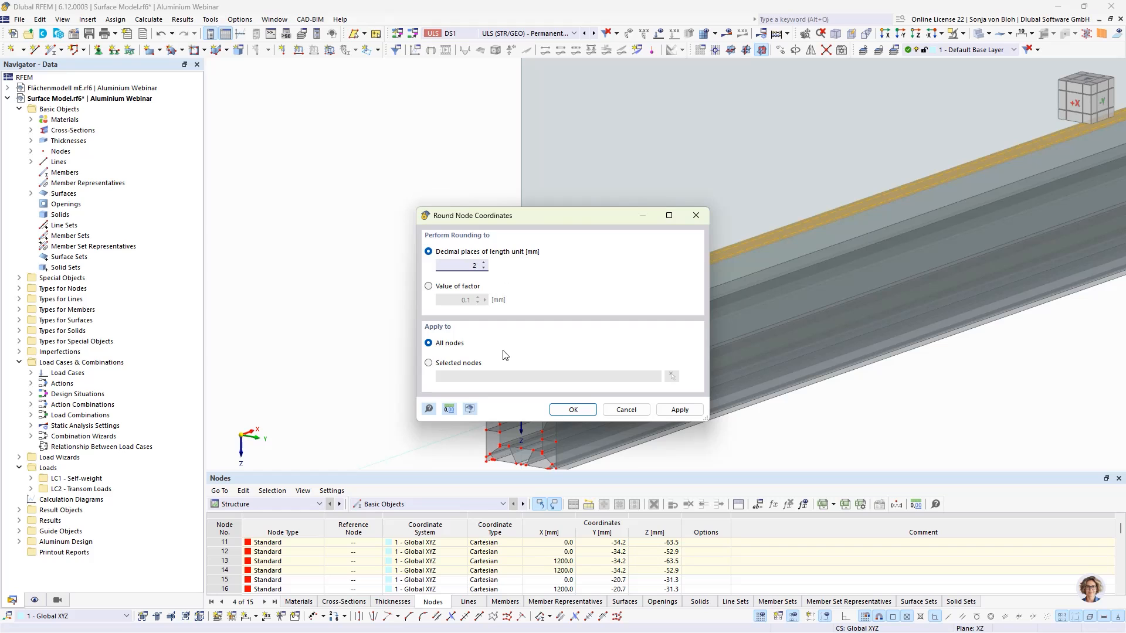
left_click(573, 410)
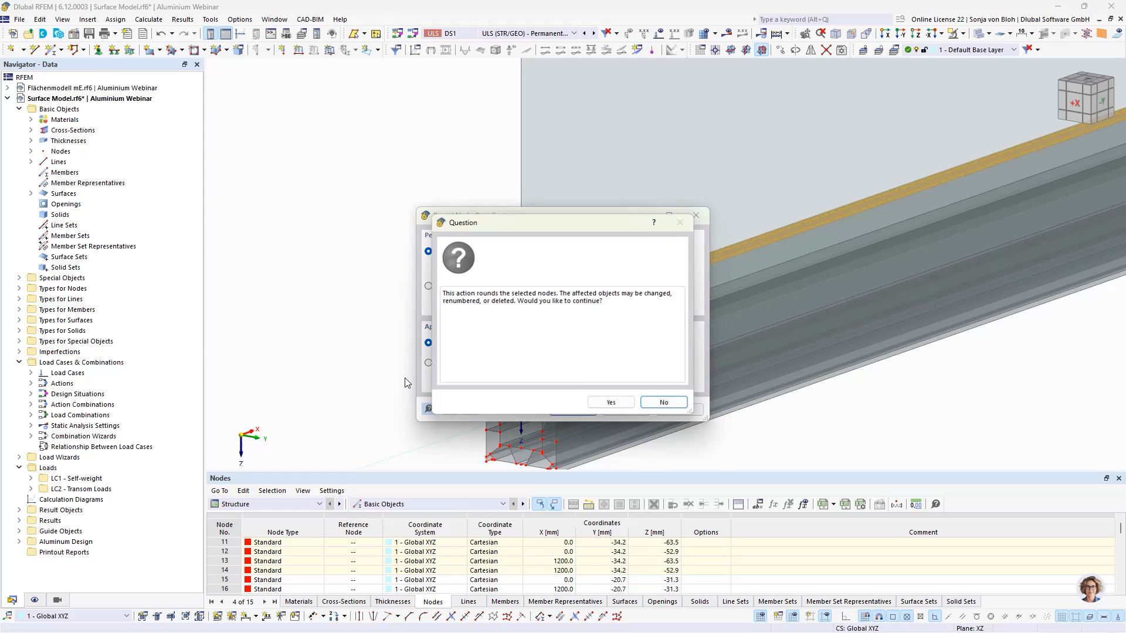
left_click(610, 402)
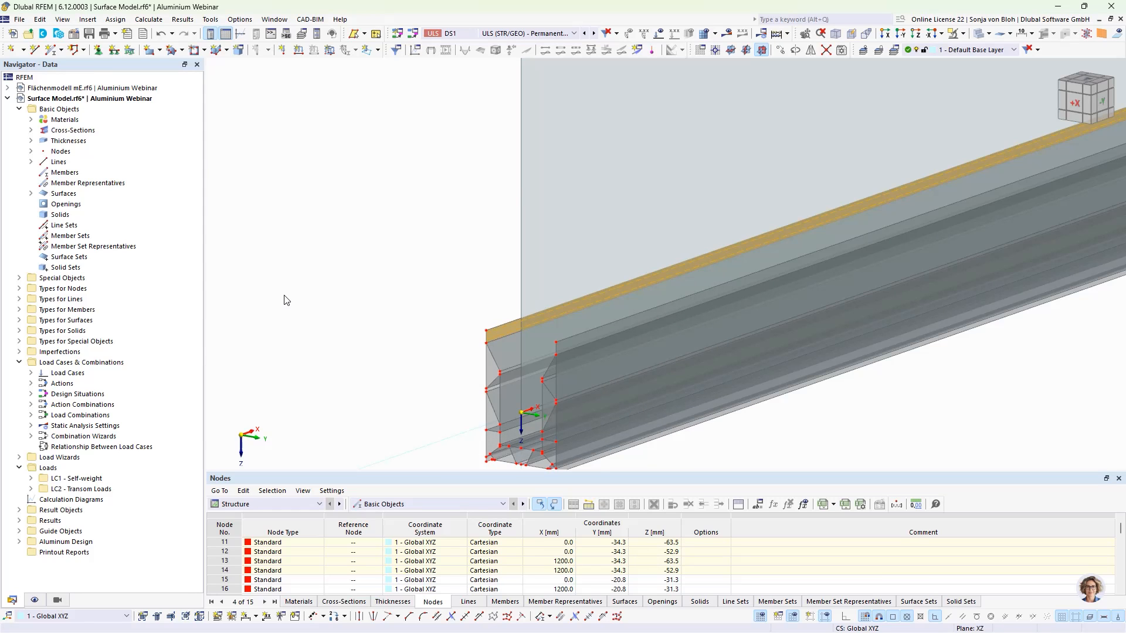
- Move the glass surface without copying, picking a node for the displacement and setting its Y component to 0
left_click(648, 204)
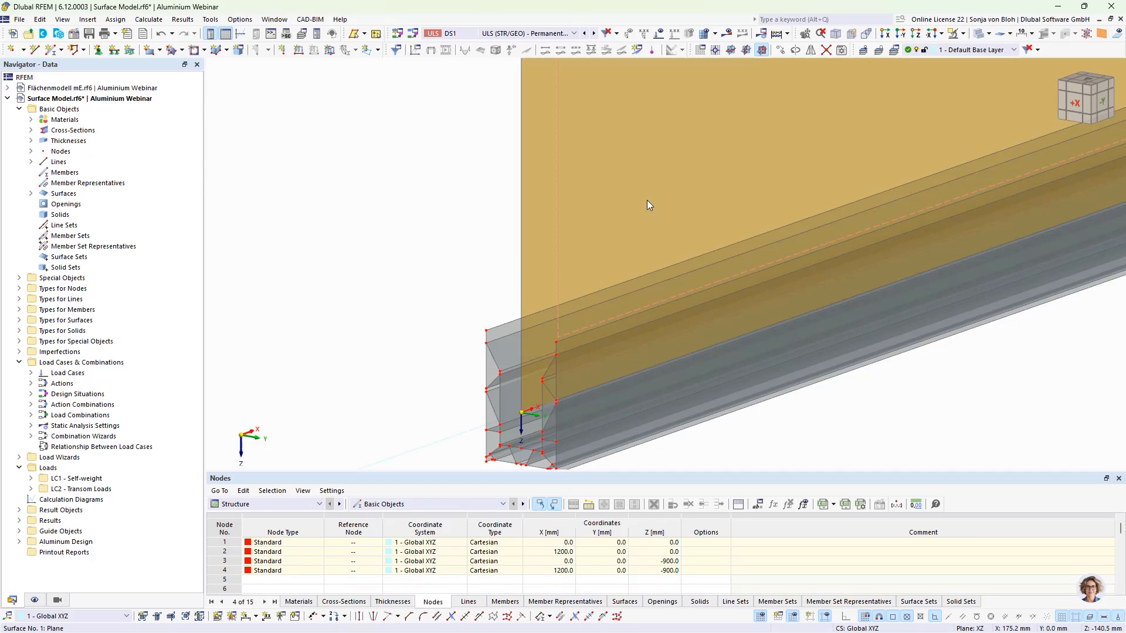
left_click(886, 34)
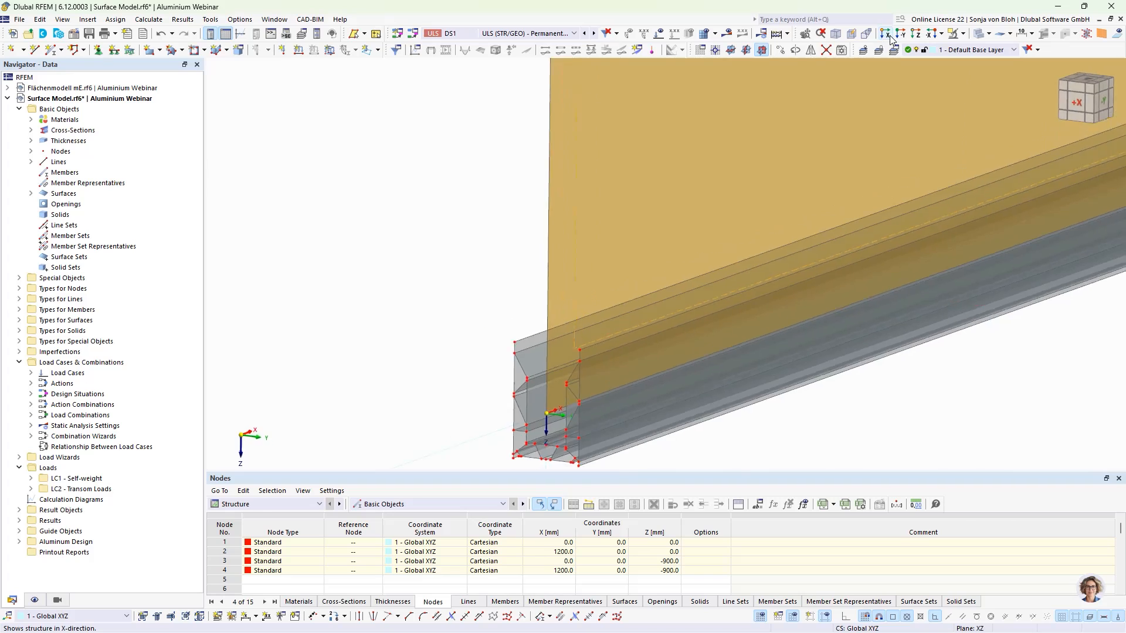
left_click(780, 51)
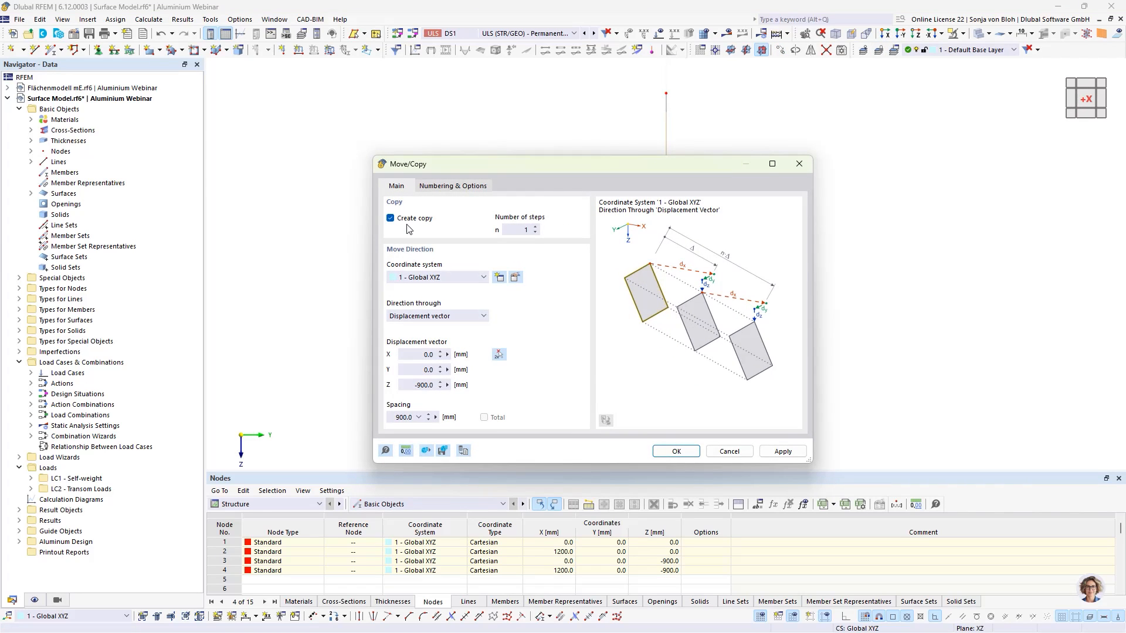
left_click(391, 219)
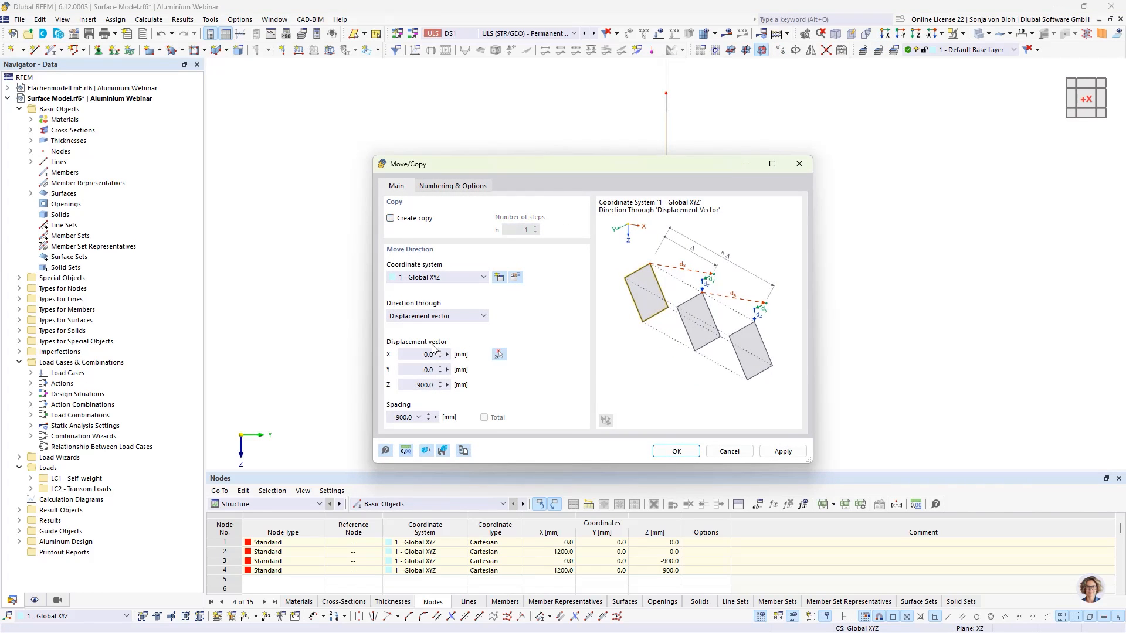
left_click(498, 354)
scroll(669, 420, "up", 5)
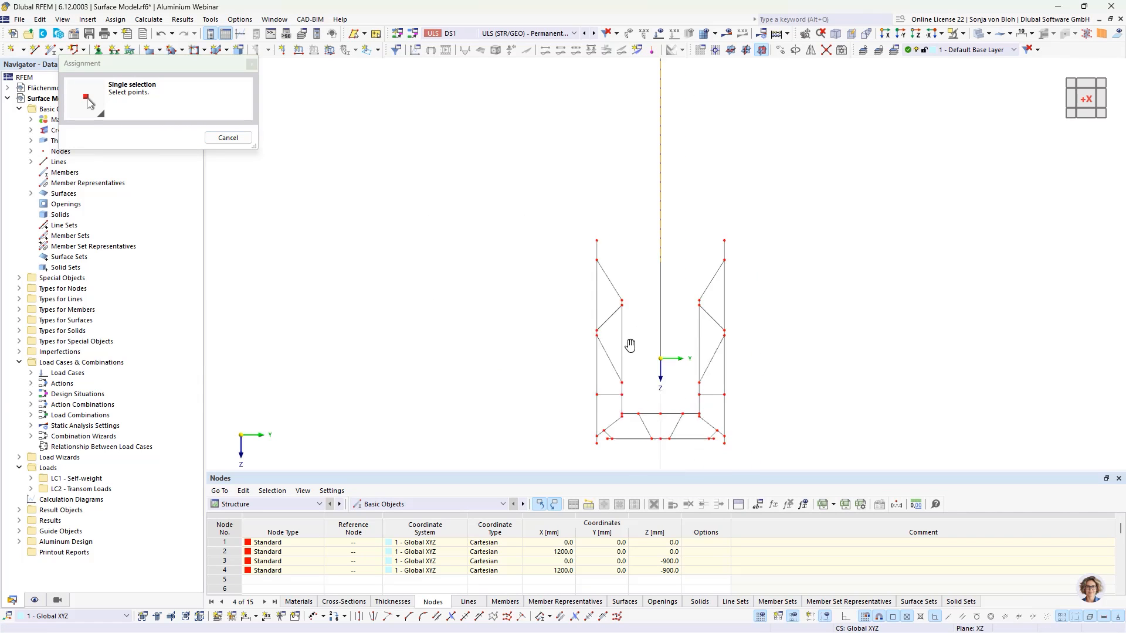
scroll(595, 311, "up", 1)
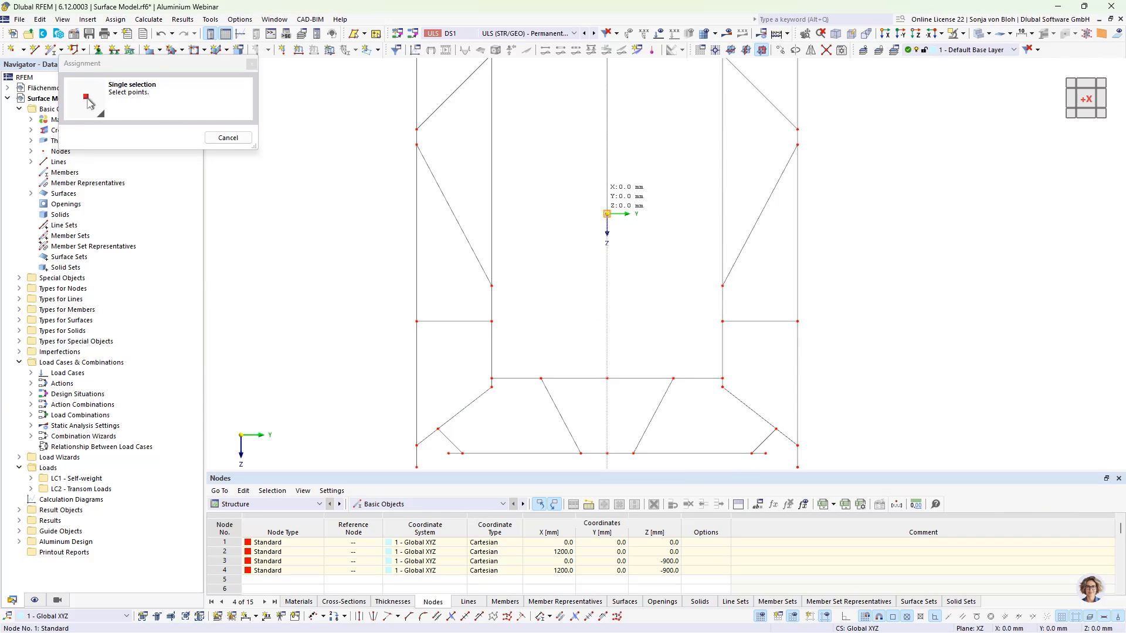
left_click(492, 322)
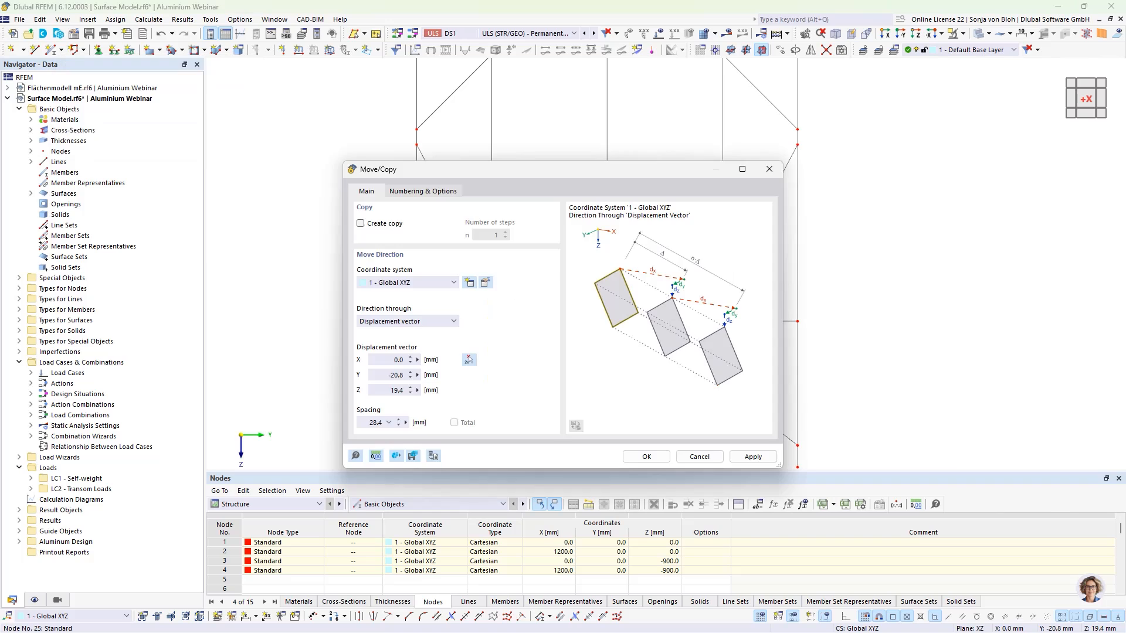
double_click(393, 375)
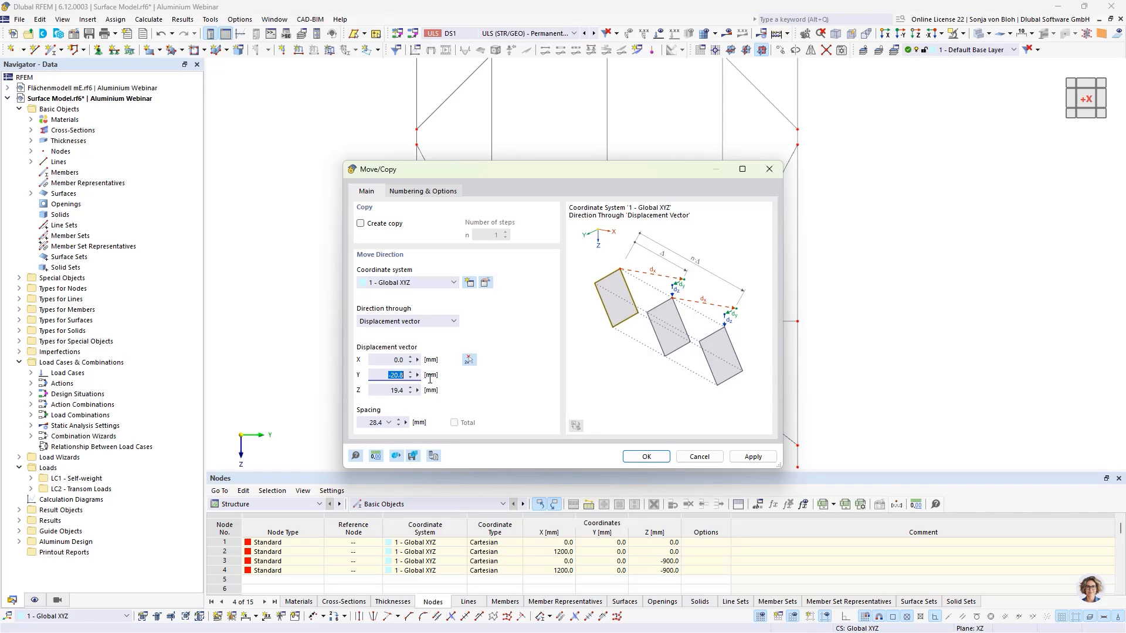
type("0")
left_click(640, 459)
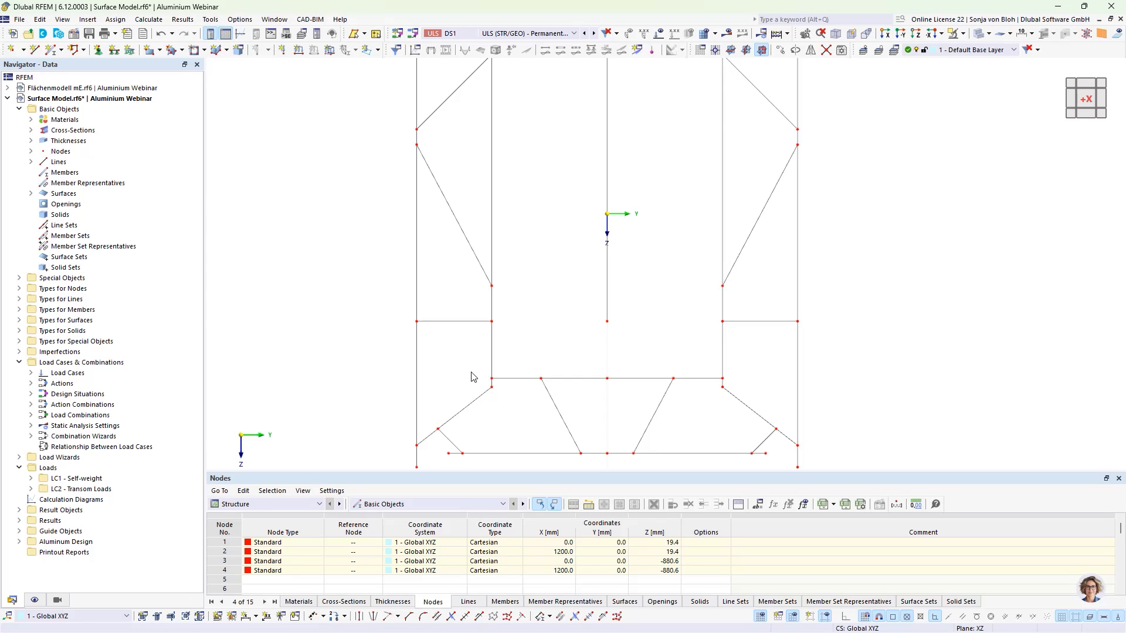
- Select the top flange nodes and lines and display only them with their related objects
left_click_drag(471, 372, 740, 385)
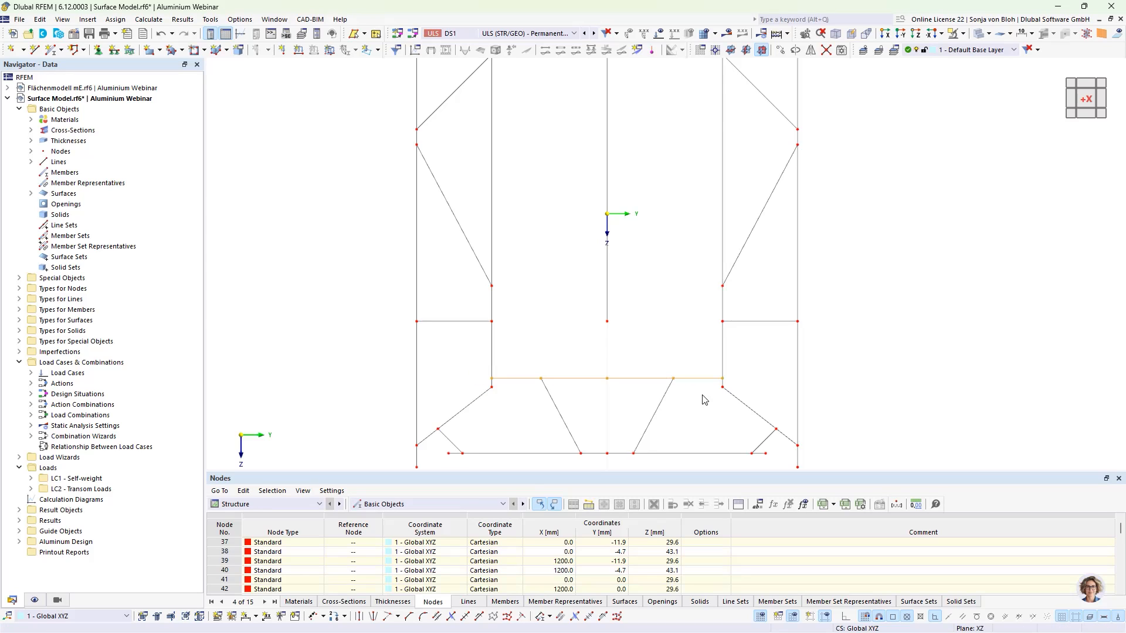
left_click_drag(434, 449, 775, 461)
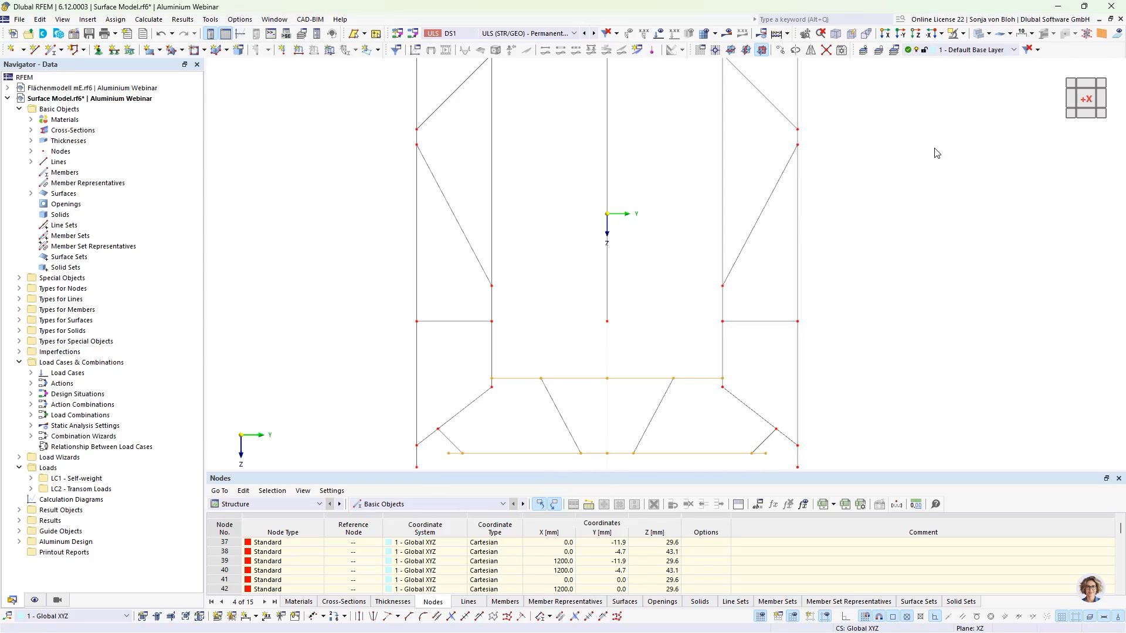
left_click(965, 34)
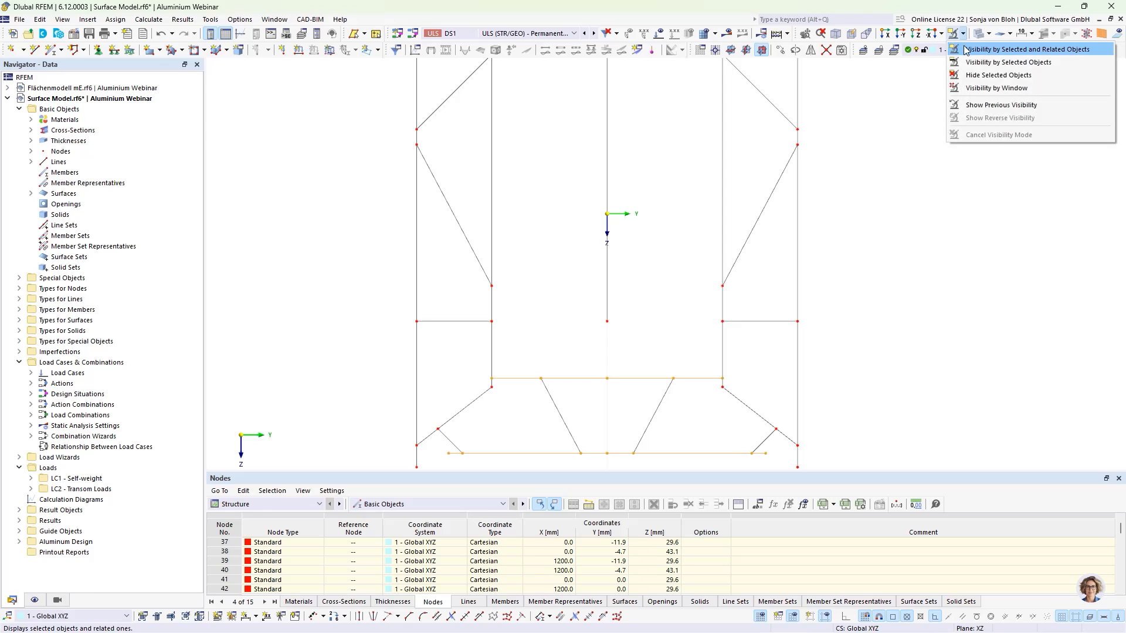
left_click(997, 47)
scroll(700, 218, "down", 1)
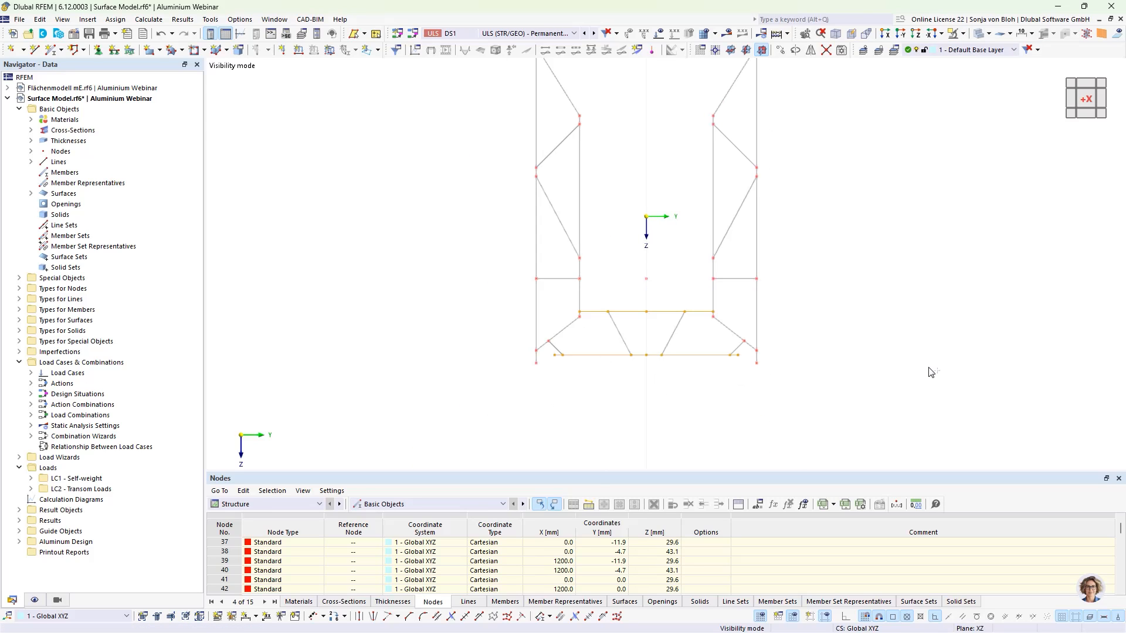
middle_click_drag(929, 368, 914, 376, "ctrl")
left_click(856, 404)
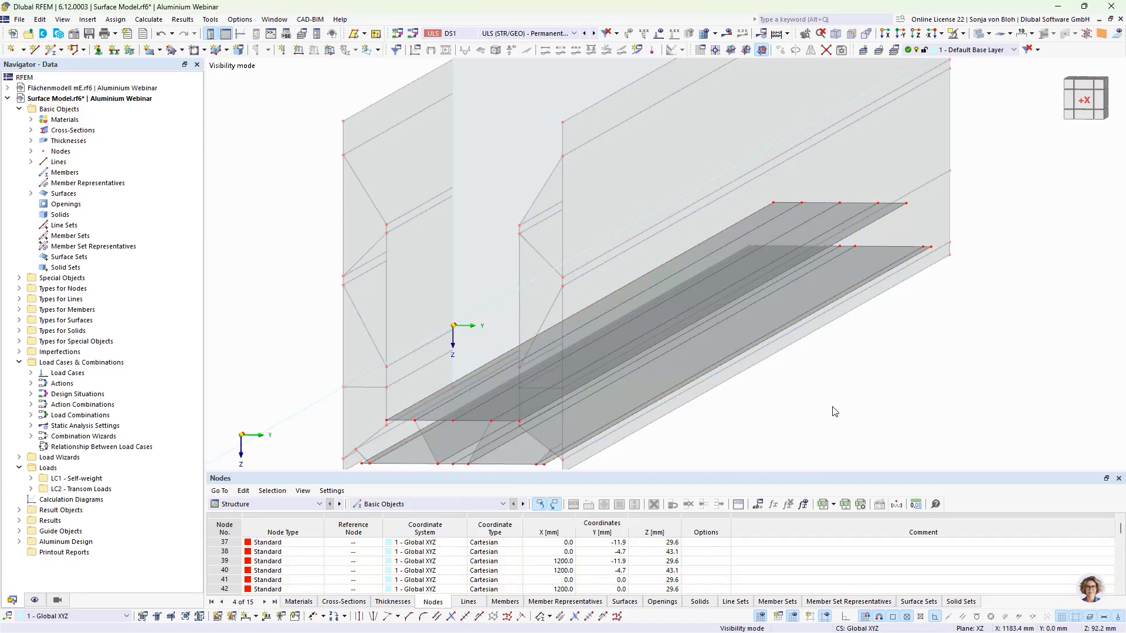
middle_click_drag(856, 404, 854, 379)
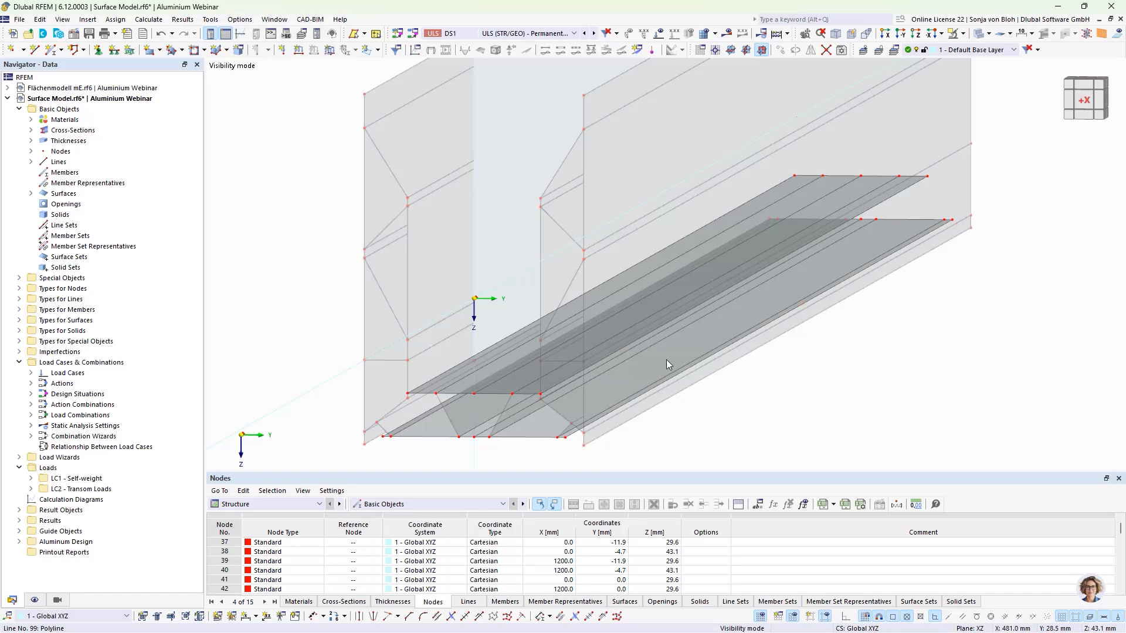
- Select the narrow strip surfaces in the top flange area and delete them
scroll(491, 401, "up", 2)
left_click(497, 374)
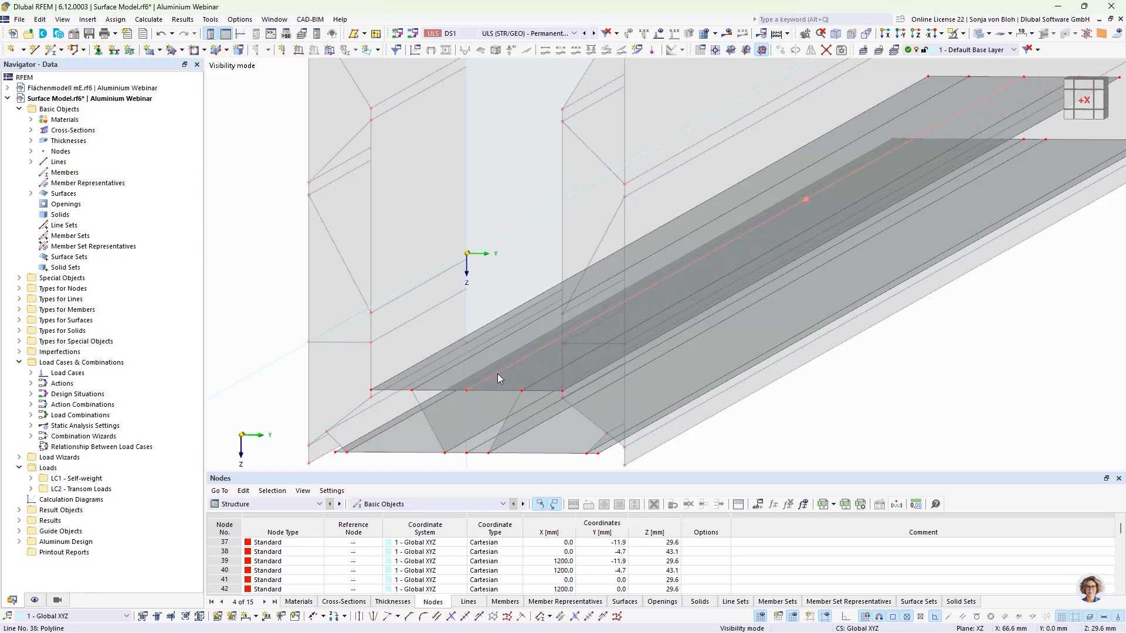
left_click(551, 385, "ctrl")
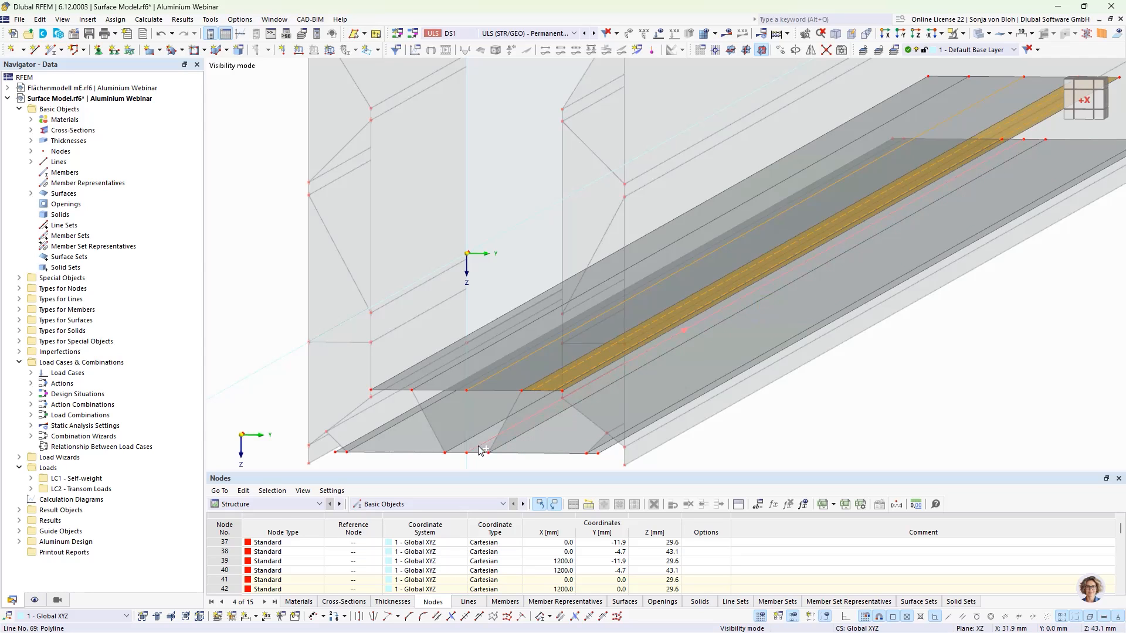
left_click(415, 450, "ctrl")
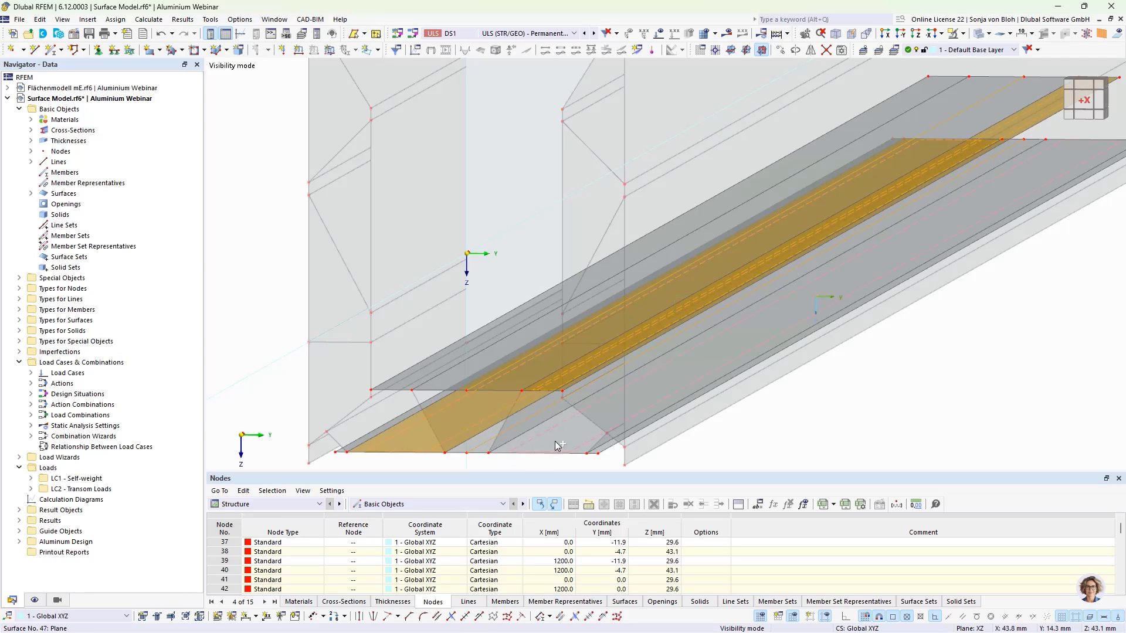
left_click(588, 463, "ctrl")
scroll(592, 467, "up", 3)
left_click(604, 443, "ctrl")
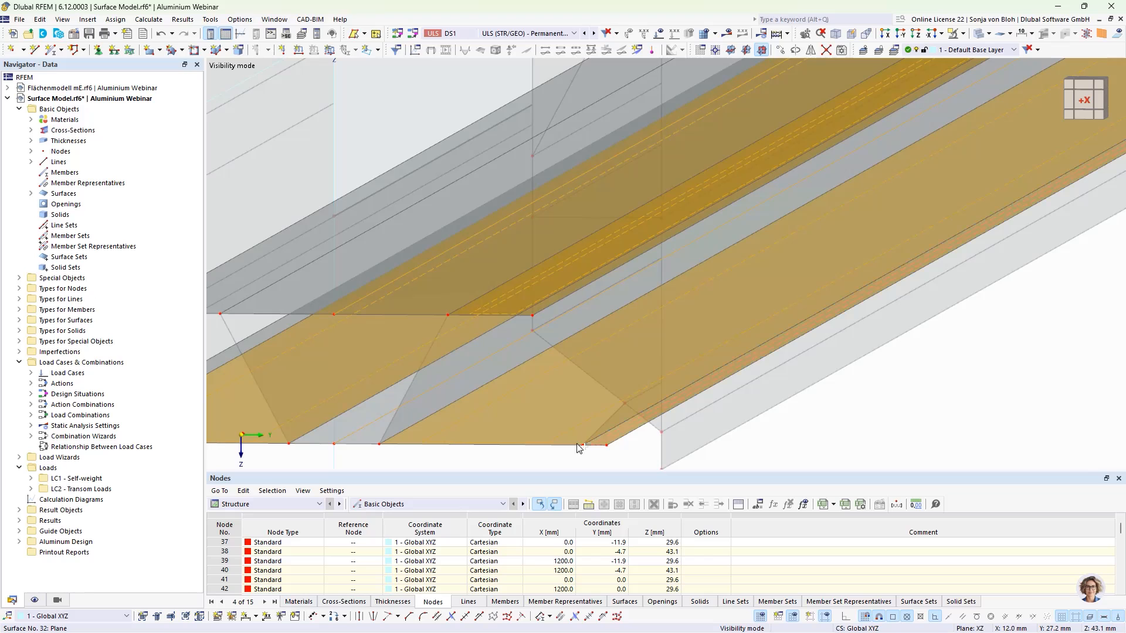
key("Delete")
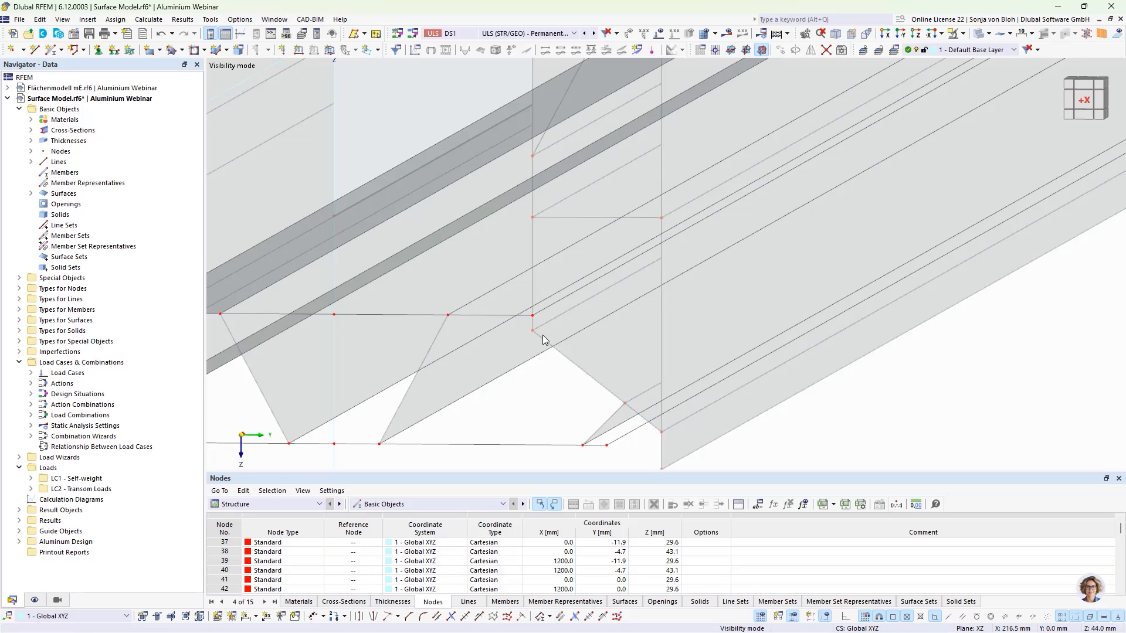
- Redefine the remaining top flange surface's boundary lines so it spans the full flange width
scroll(542, 335, "down", 3)
double_click(347, 313)
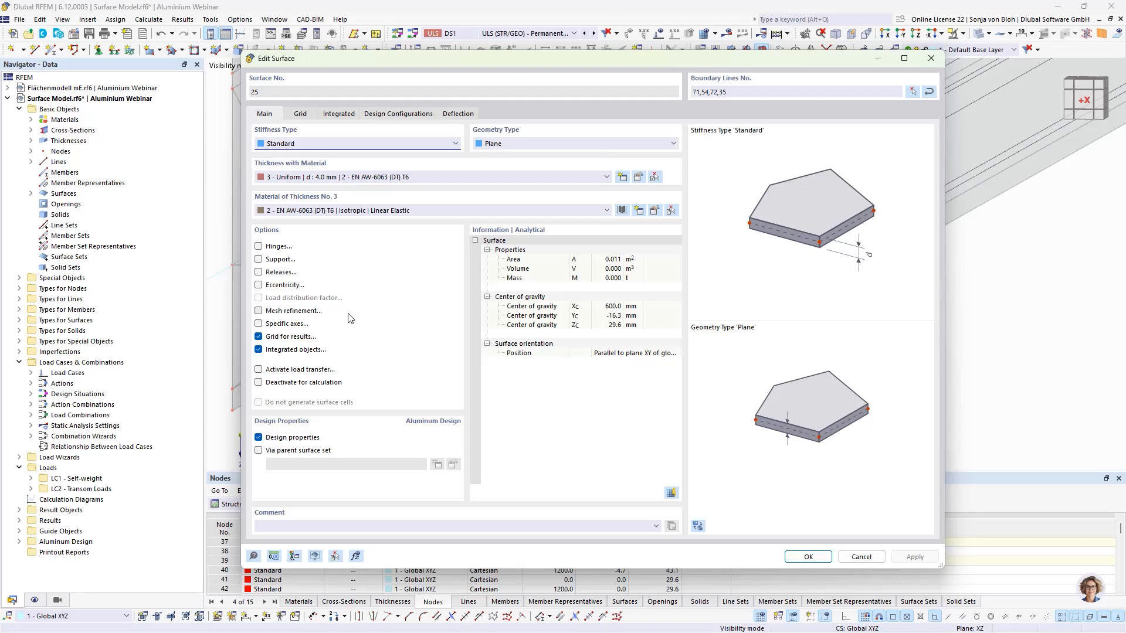
left_click(913, 91)
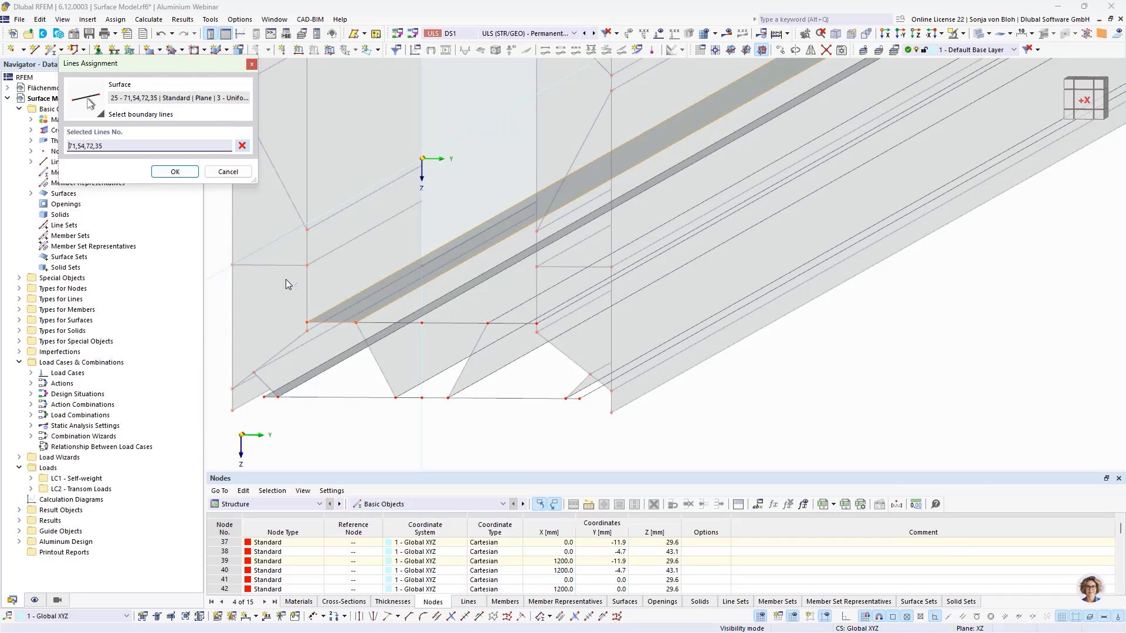
left_click(384, 320)
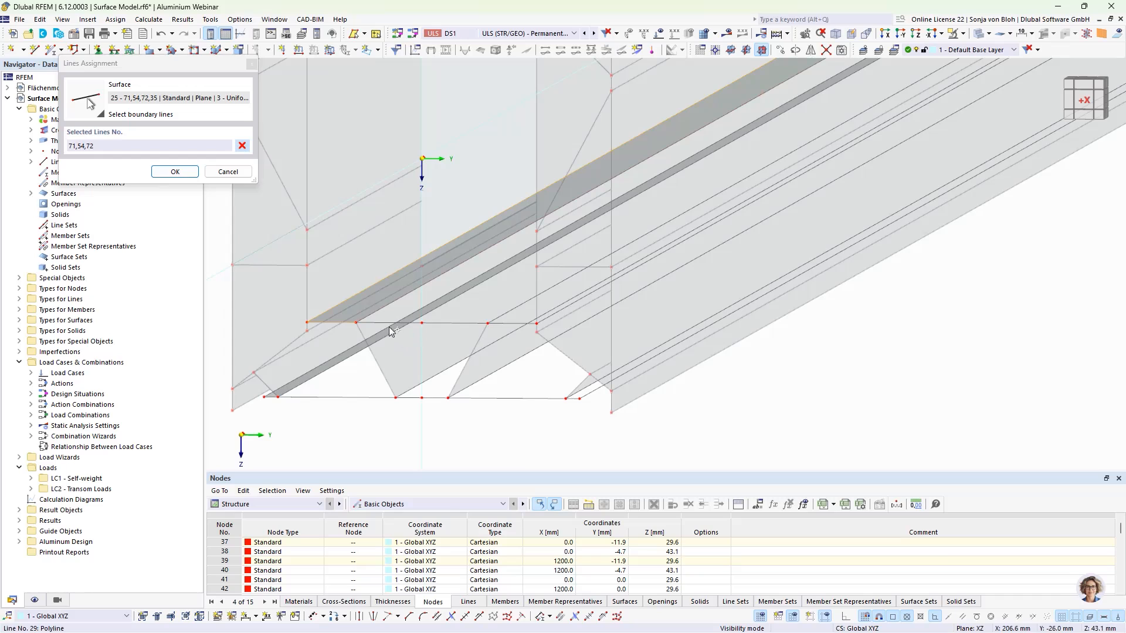
left_click(392, 322)
left_click(442, 324)
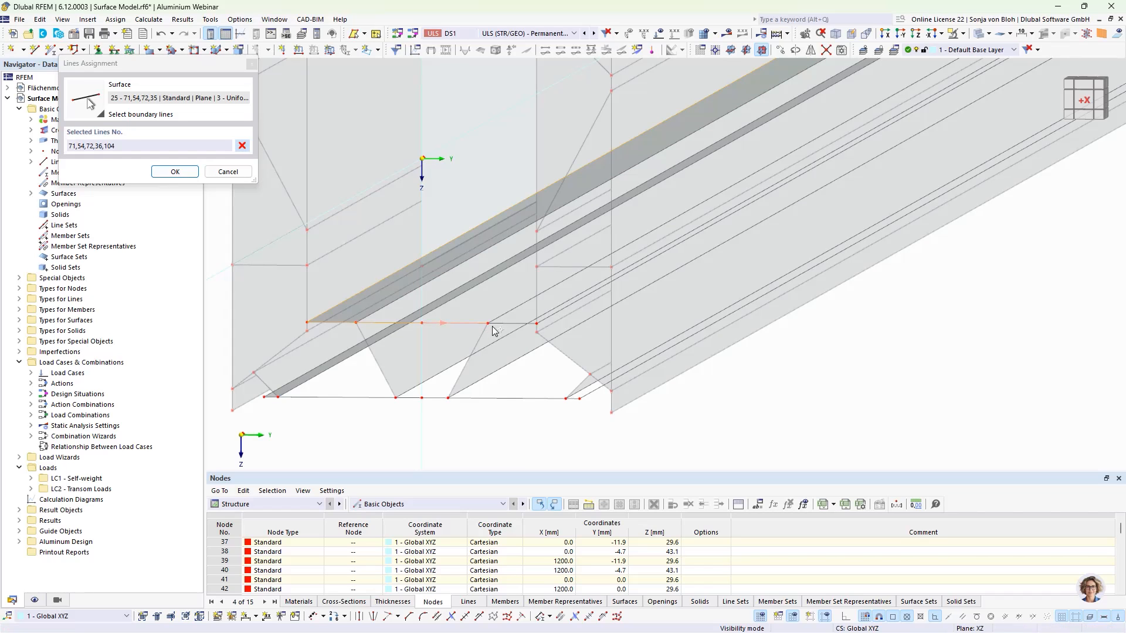
left_click(504, 323)
left_click(553, 317)
scroll(553, 317, "down", 3)
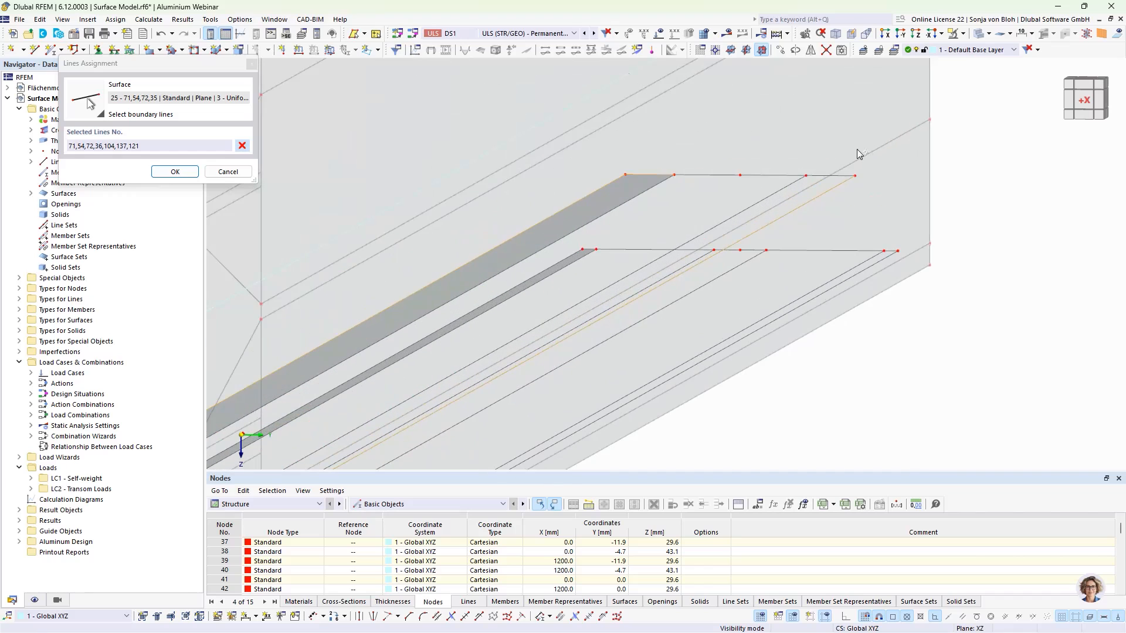
scroll(862, 154, "up", 3)
left_click(804, 176)
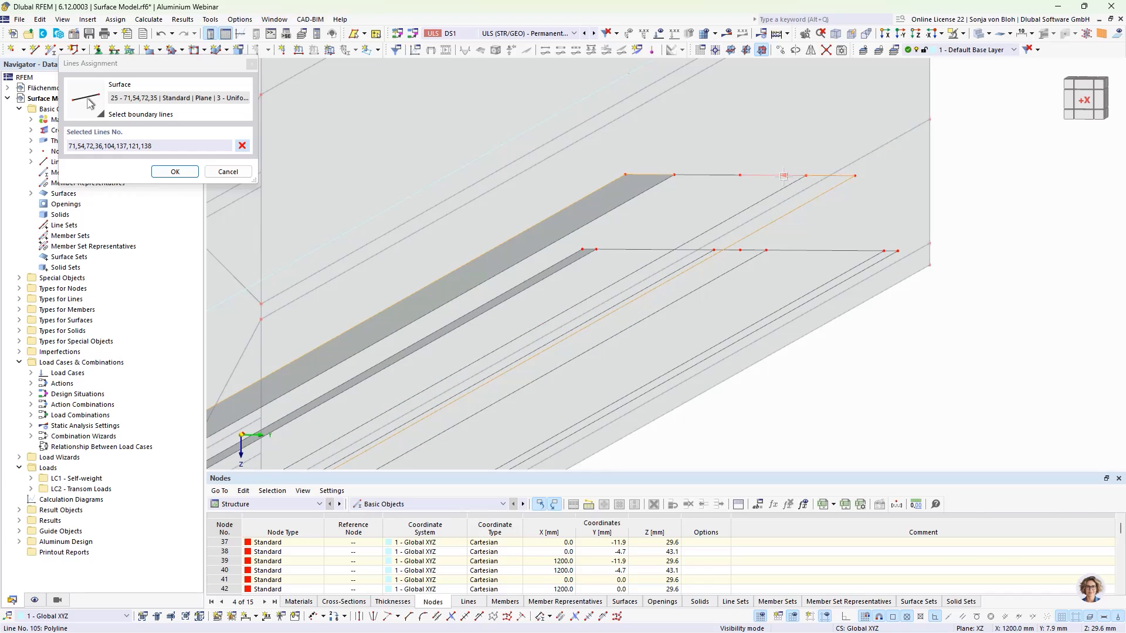
left_click(708, 175)
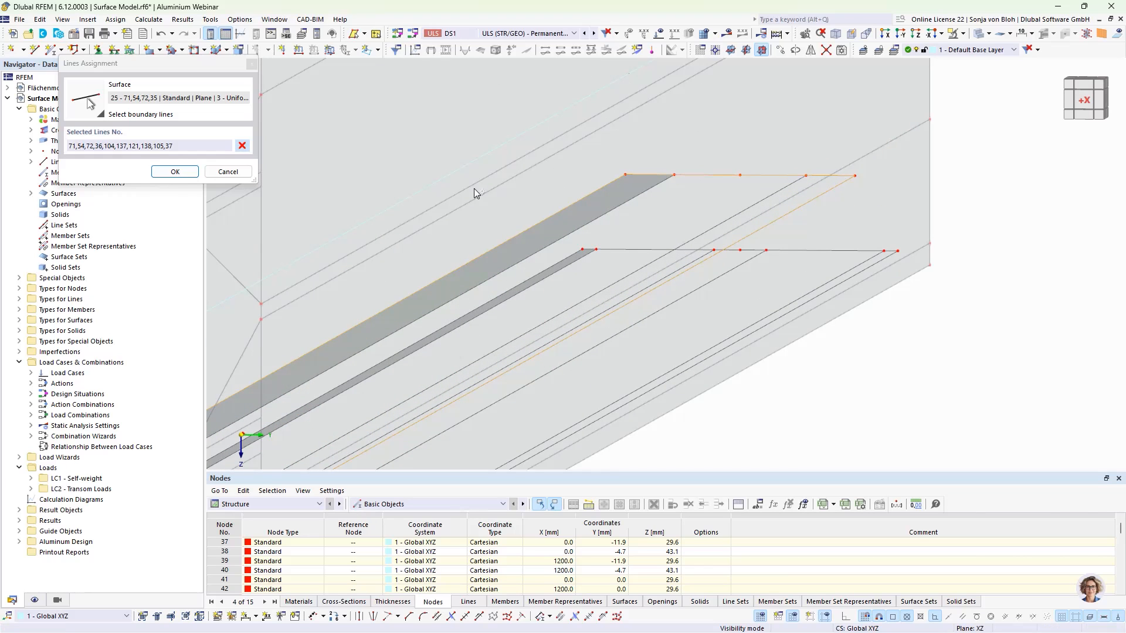
left_click(175, 171)
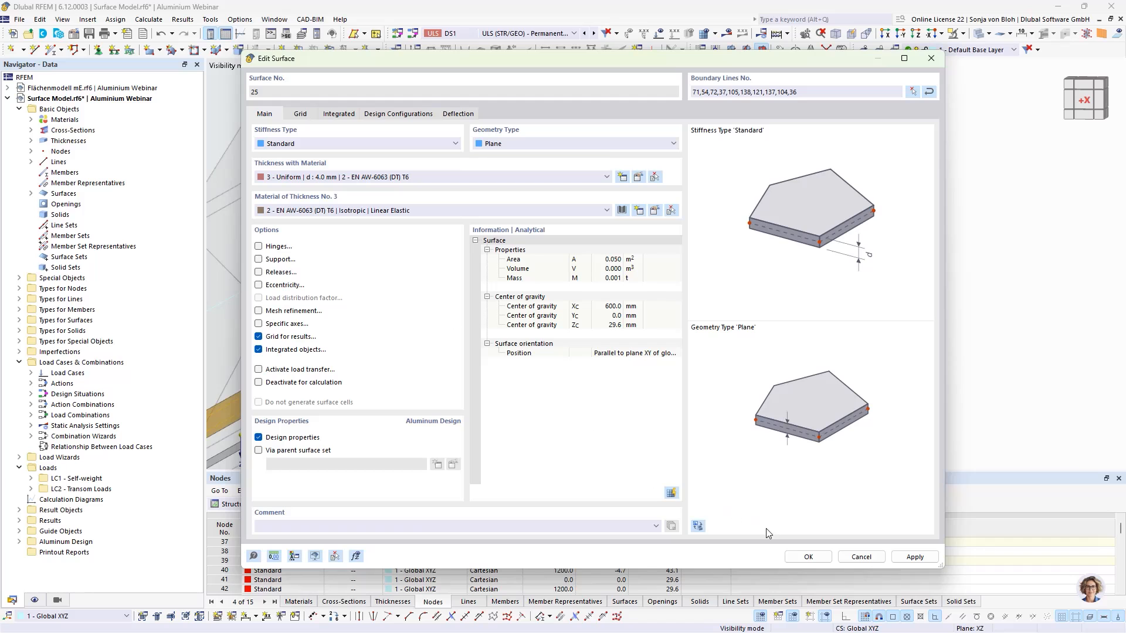
left_click(808, 557)
- Open the narrow bottom flange strip surface's boundary line assignment and add the lines along the flange's near edge
scroll(631, 145, "down", 4)
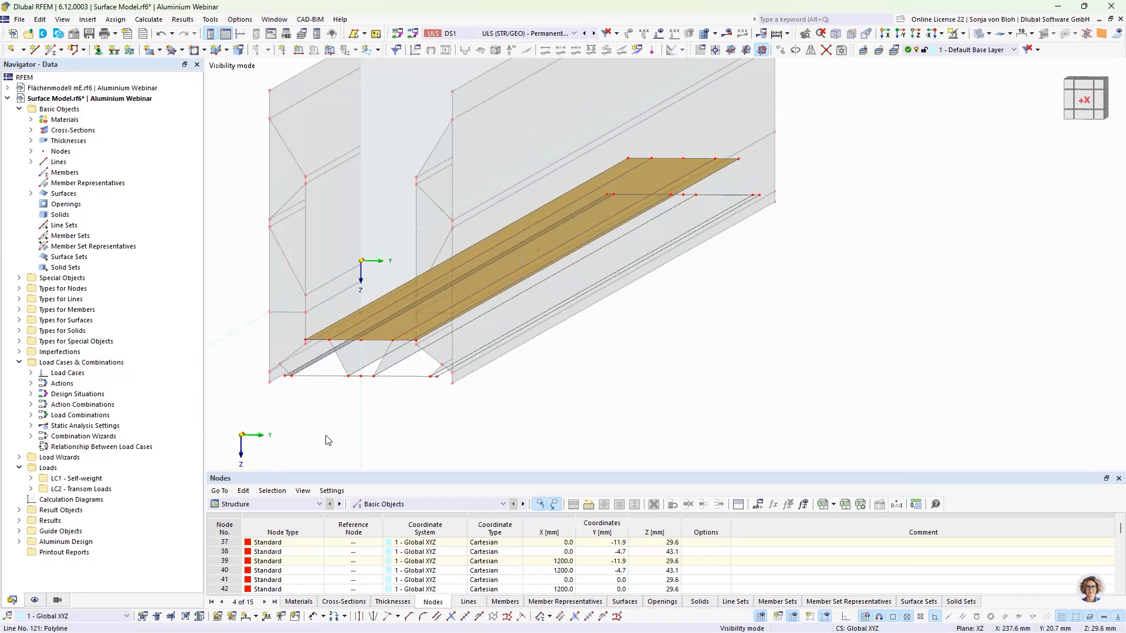
scroll(283, 399, "up", 1)
middle_click_drag(288, 393, 321, 405)
scroll(321, 394, "up", 4)
scroll(322, 394, "up", 2)
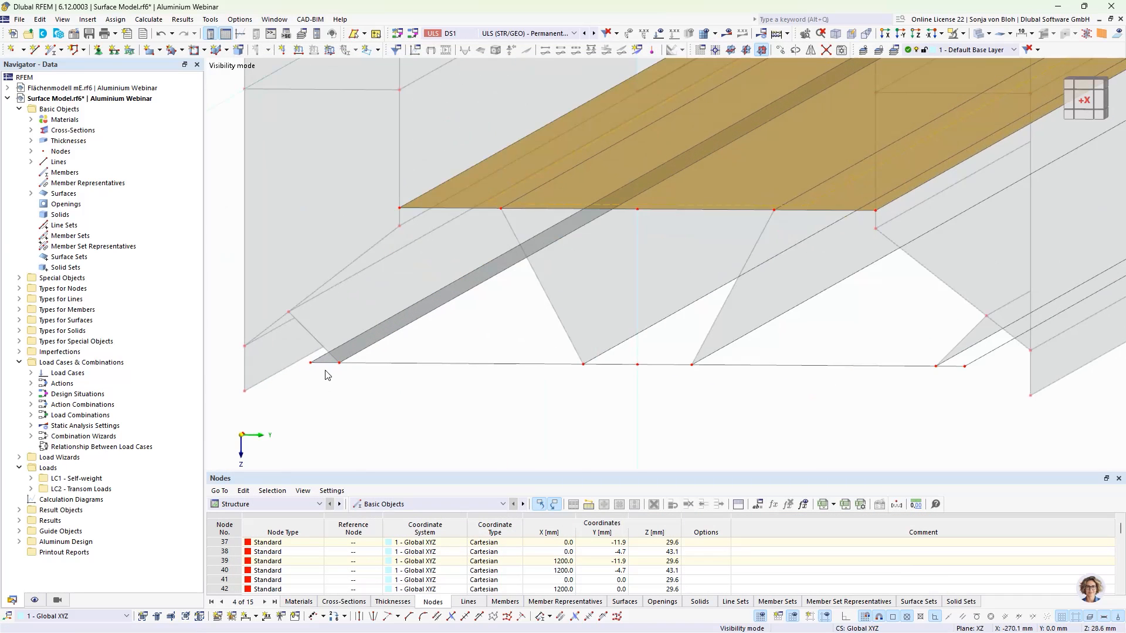
double_click(327, 364)
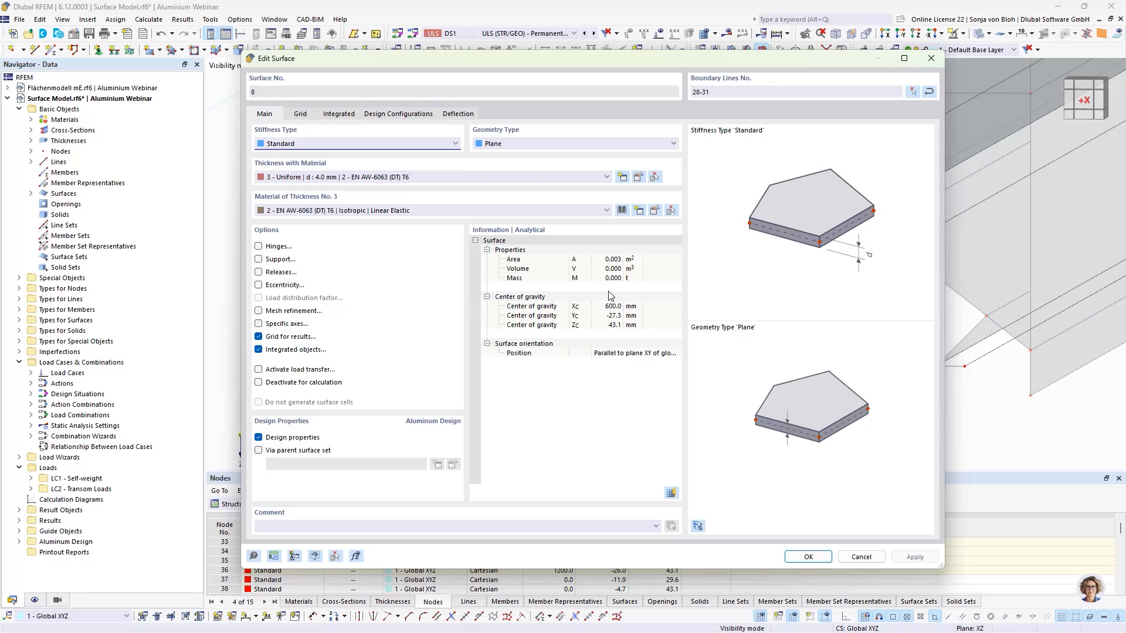
left_click(914, 94)
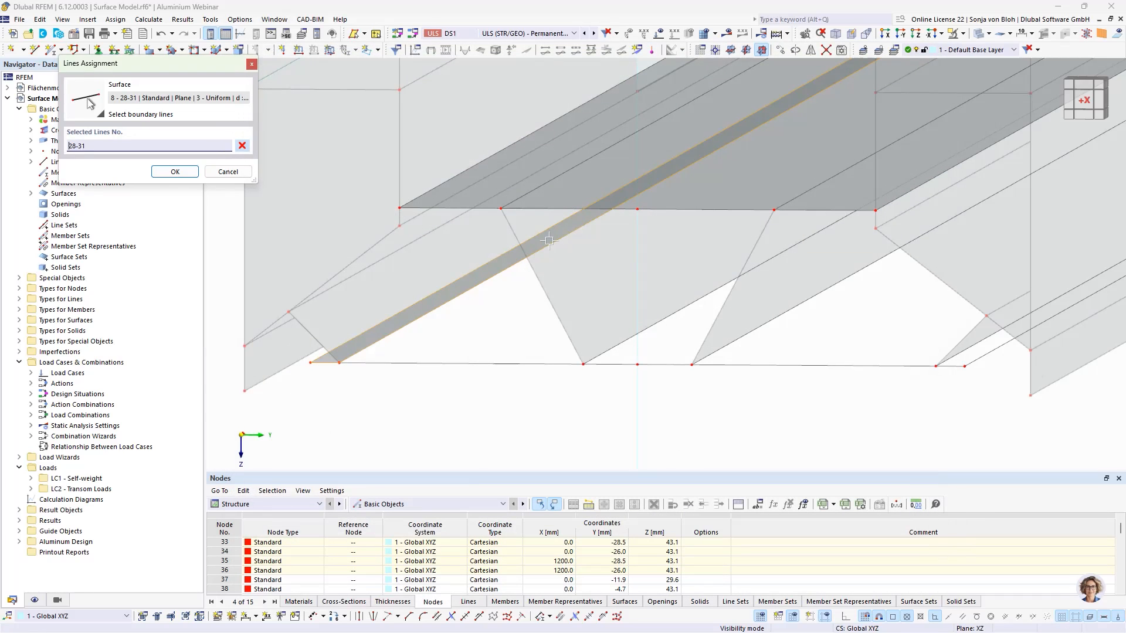
left_click(415, 333)
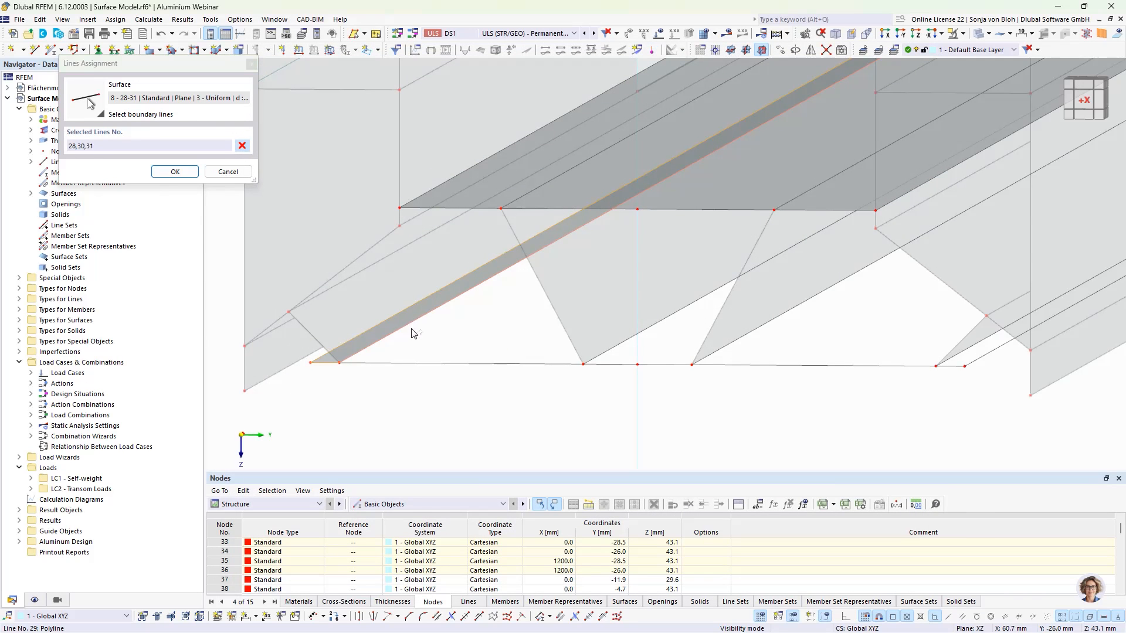
left_click(387, 363)
left_click(608, 365)
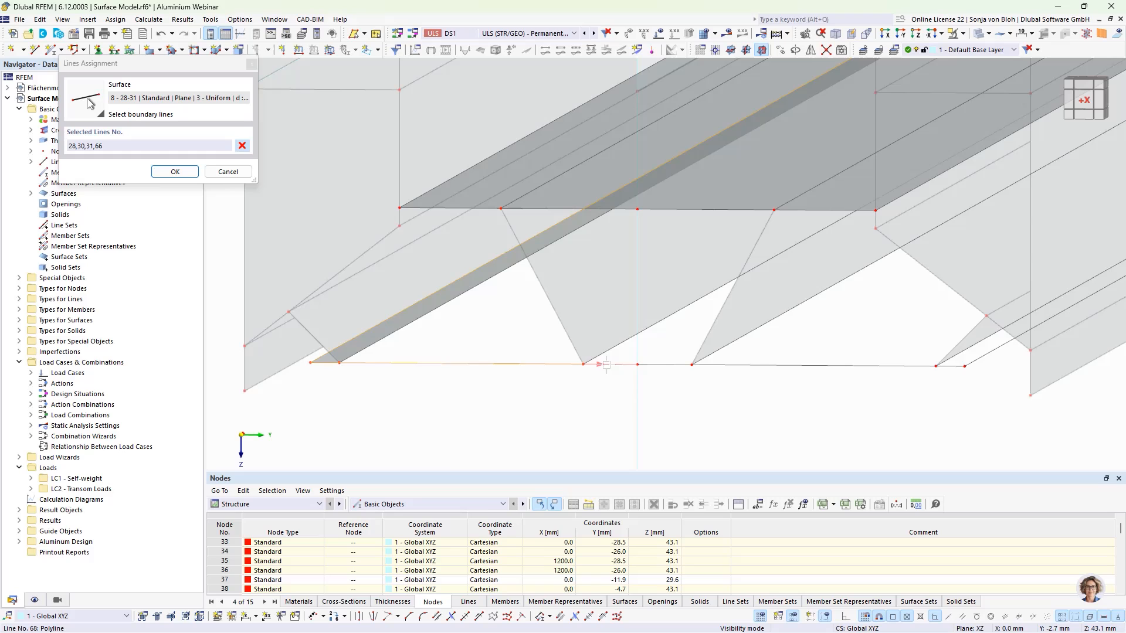
left_click(665, 366)
left_click(769, 367)
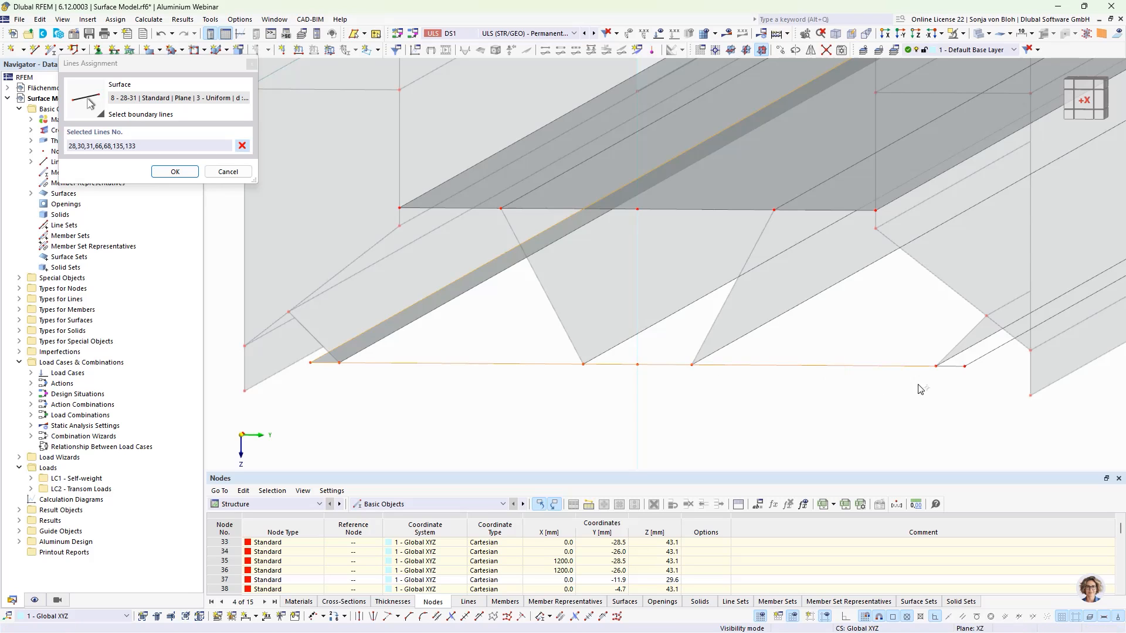
left_click(948, 368)
left_click(988, 353)
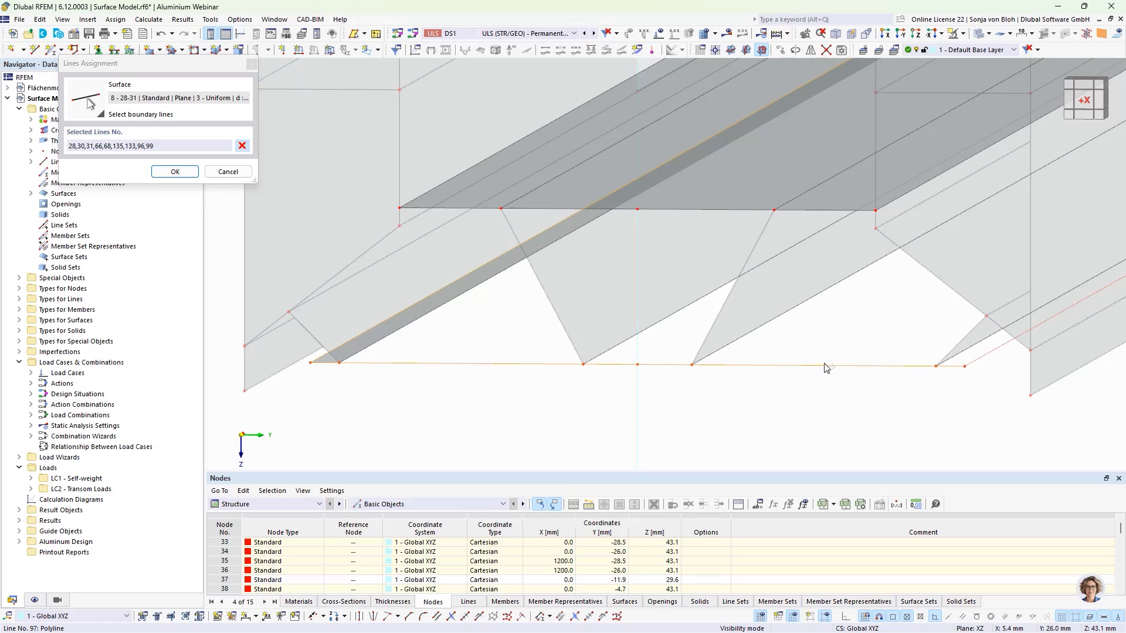
- Add the remaining flange edge lines at the far end and confirm the new boundary so the surface spans the full bottom flange
scroll(854, 290, "down", 3)
middle_click_drag(949, 224, 648, 443)
middle_click_drag(829, 335, 608, 408)
scroll(951, 231, "up", 4)
left_click(824, 326)
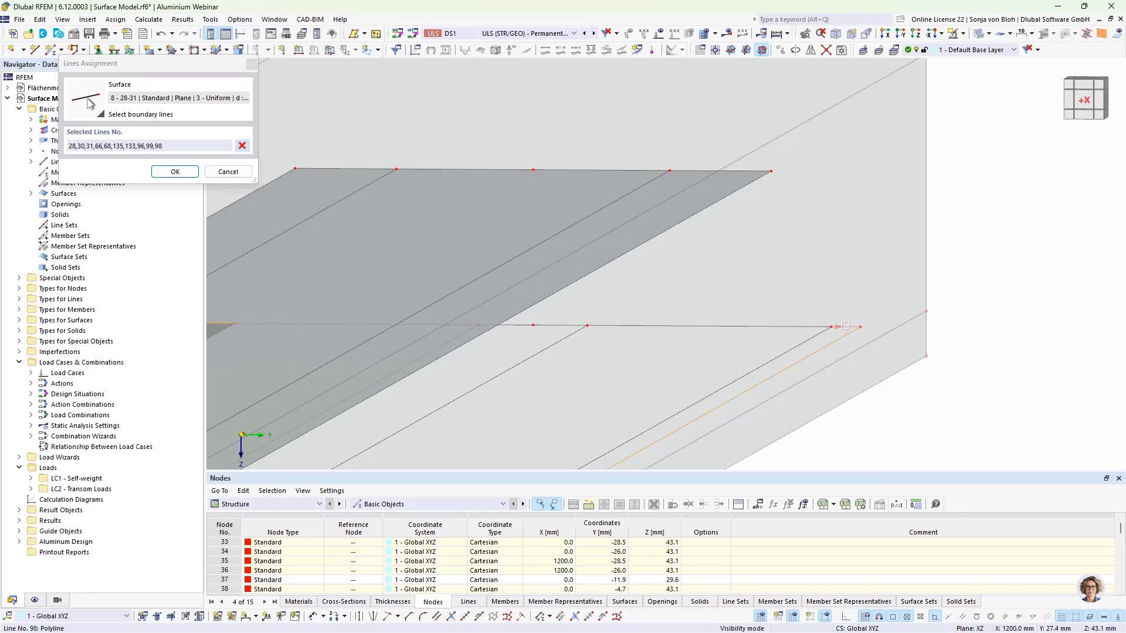
left_click(799, 327)
left_click(560, 326)
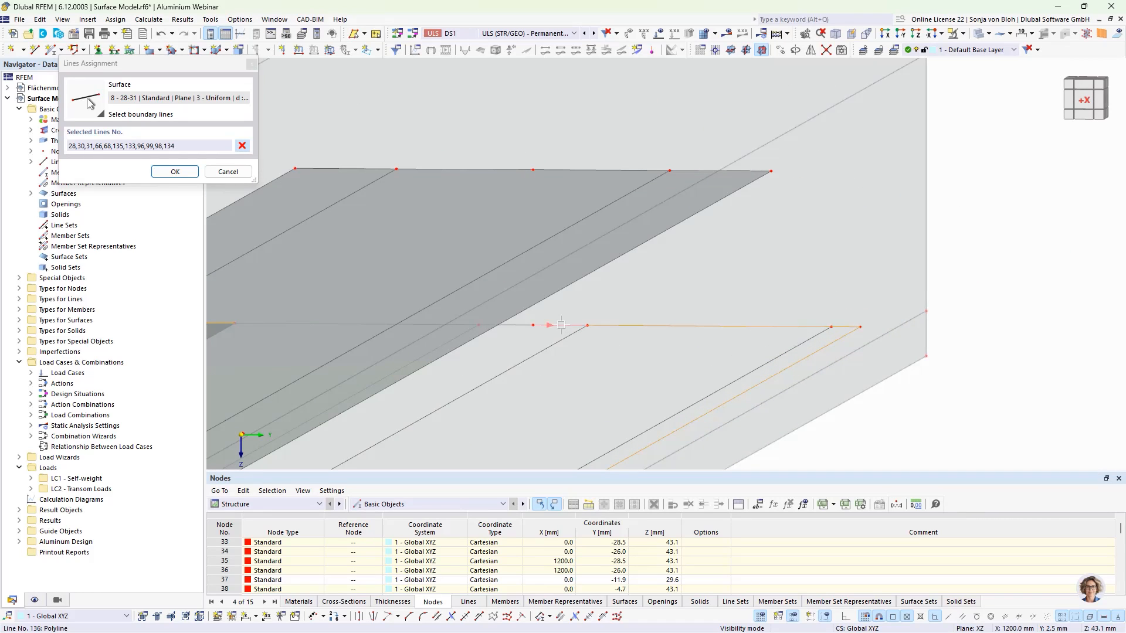
left_click(519, 324)
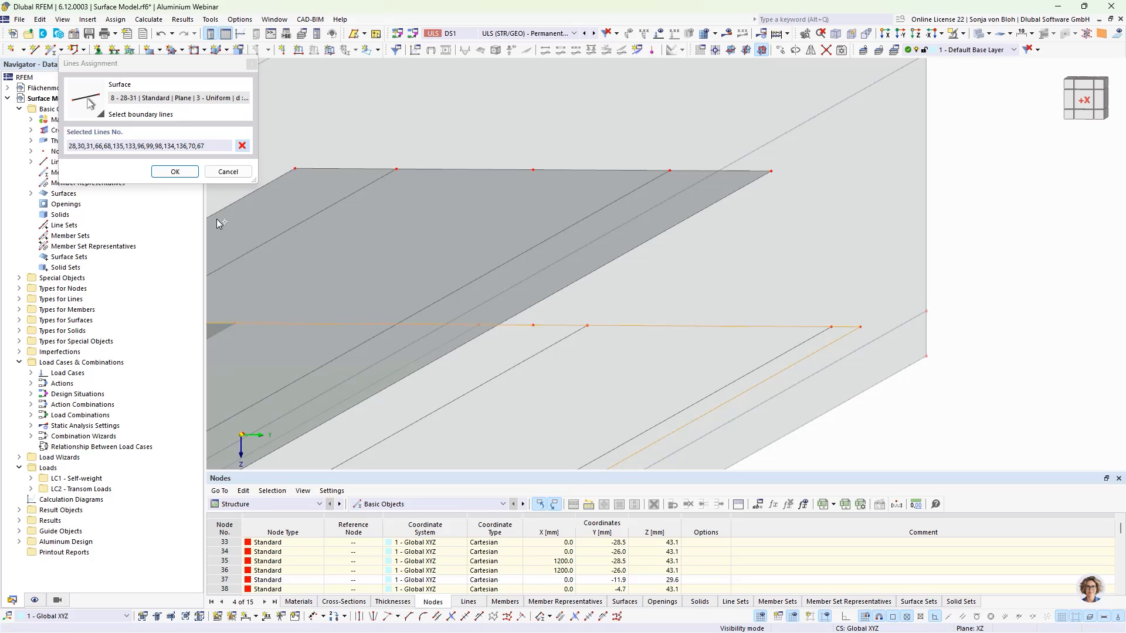
left_click(175, 171)
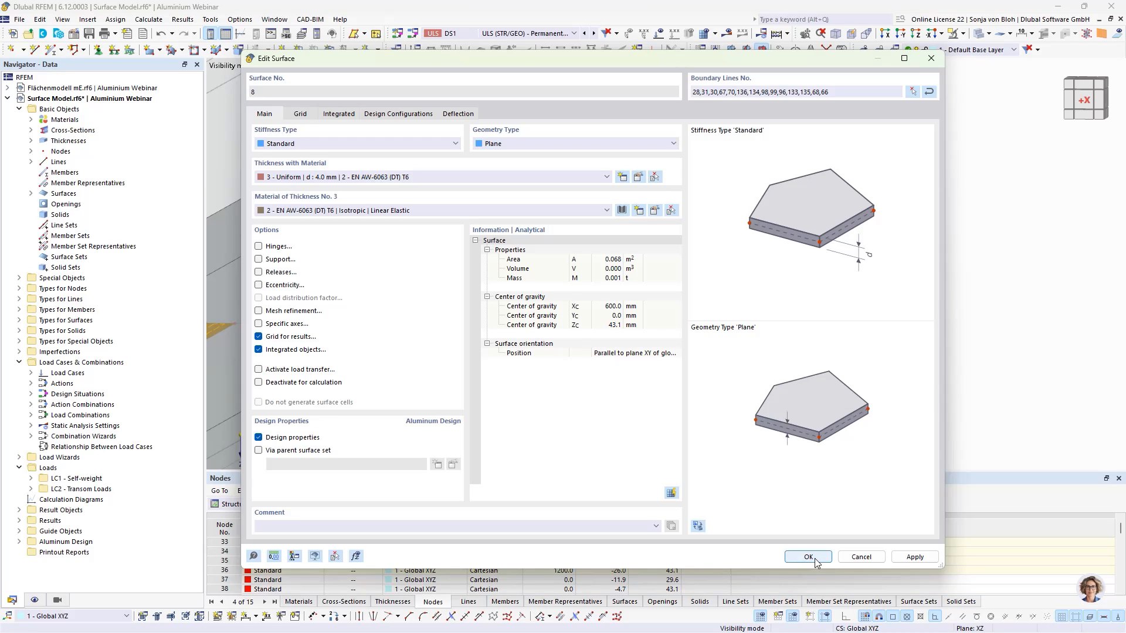
left_click(810, 557)
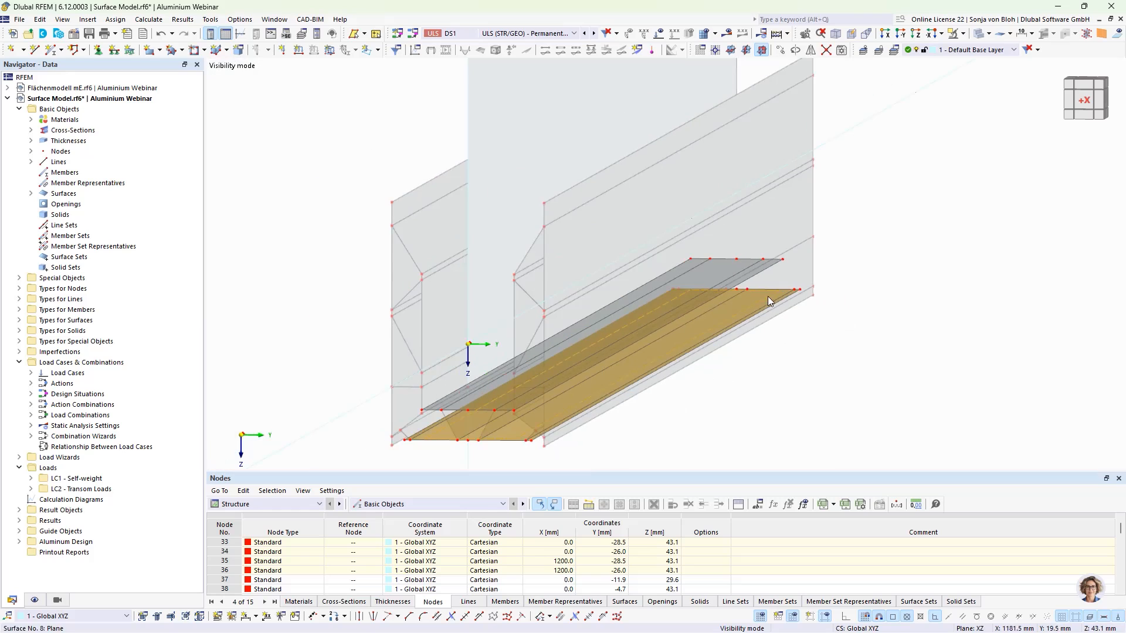
middle_click_drag(712, 379, 756, 325)
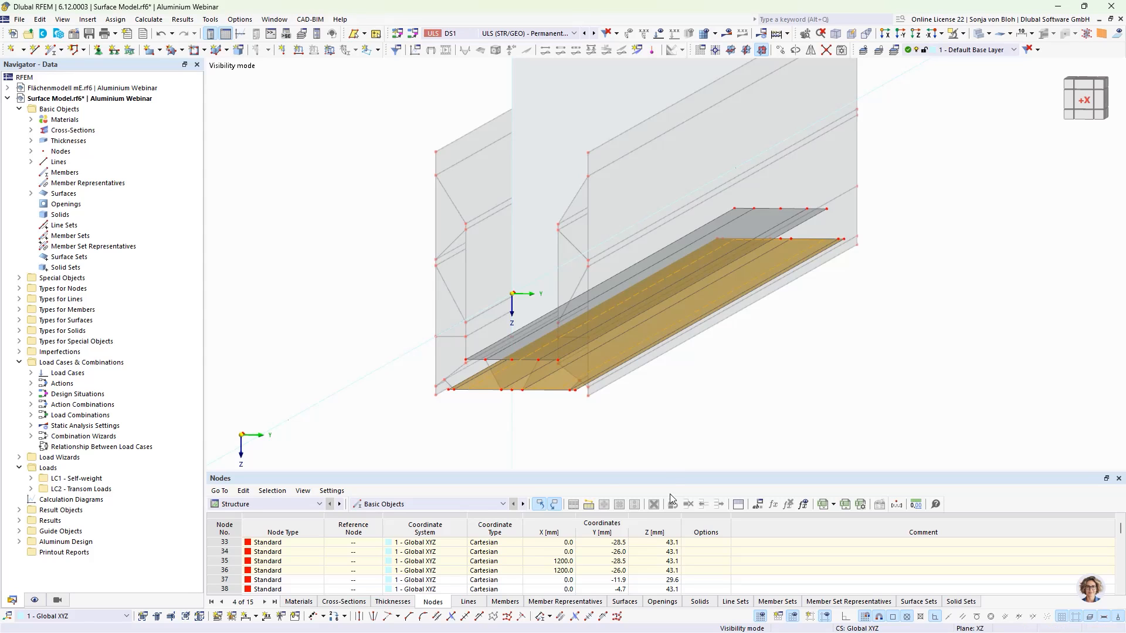
- Copy the selected flange nodes 100 mm along X with no vertical offset
left_click(480, 416)
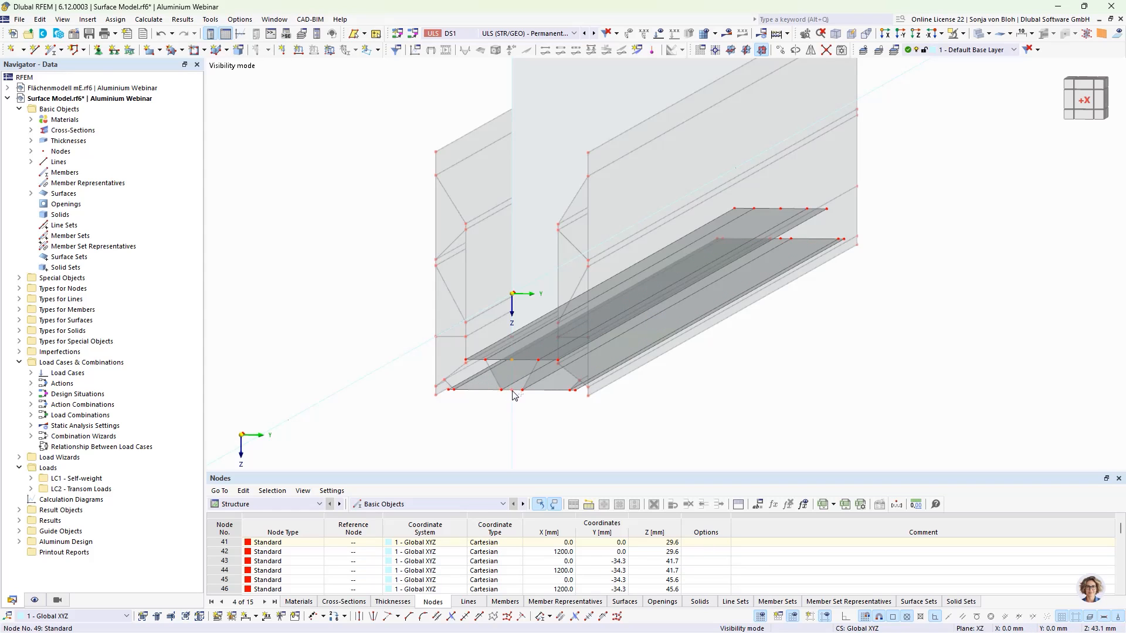
left_click(782, 51)
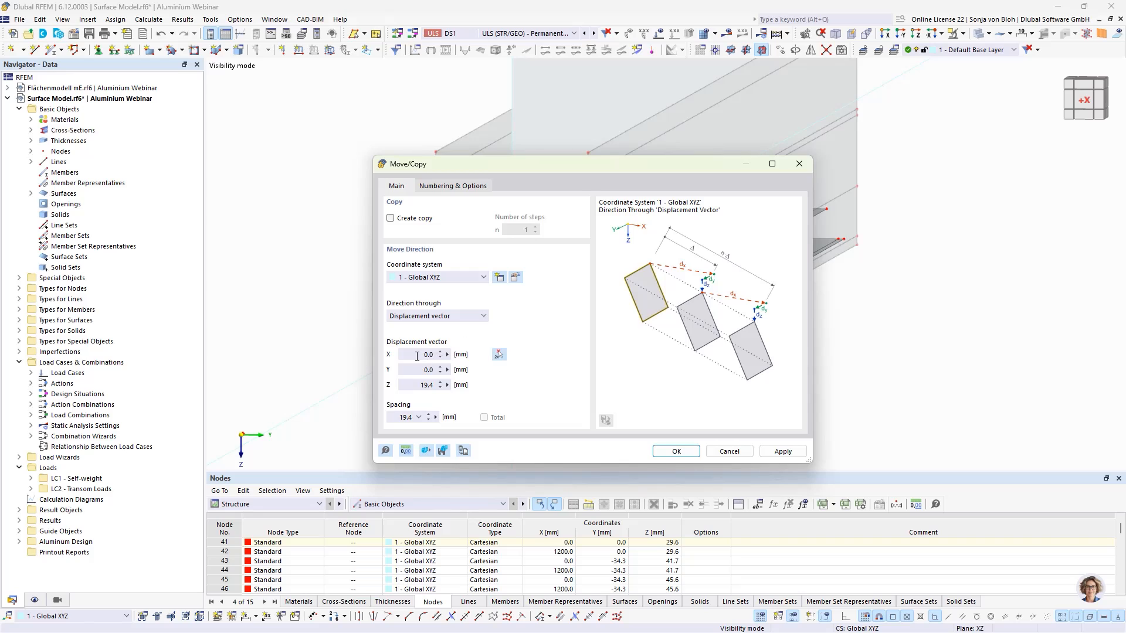
double_click(421, 388)
type("0")
double_click(425, 354)
type("10")
left_click(390, 218)
left_click(675, 452)
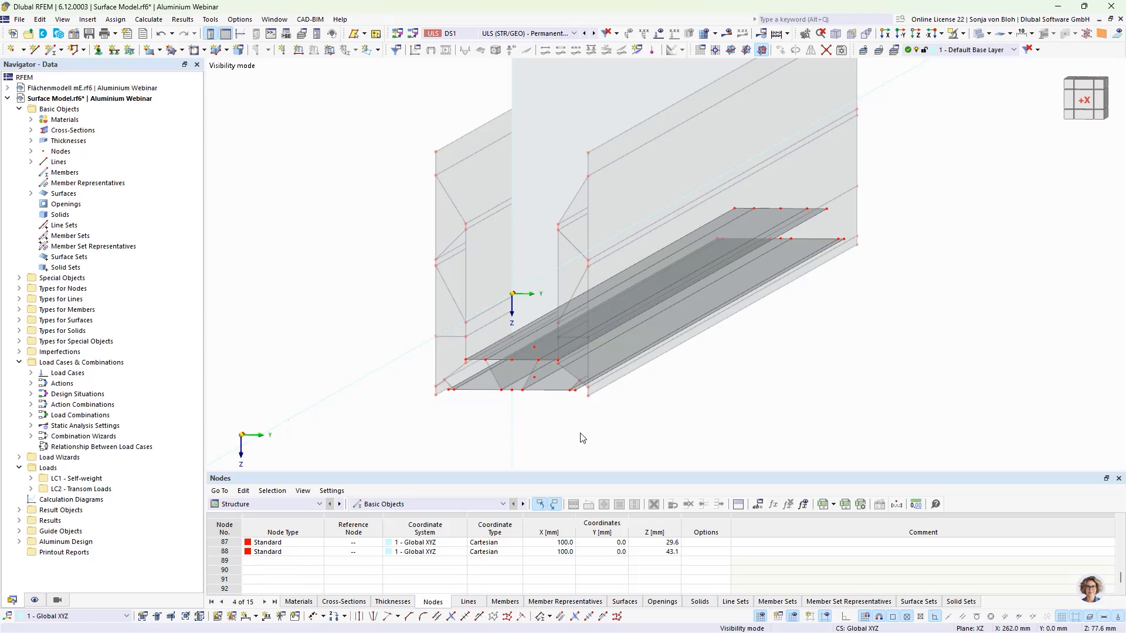
- Set the XY plane as work plane and create a circular opening of radius 7.5 mm centred on the copied lower node
left_click(731, 51)
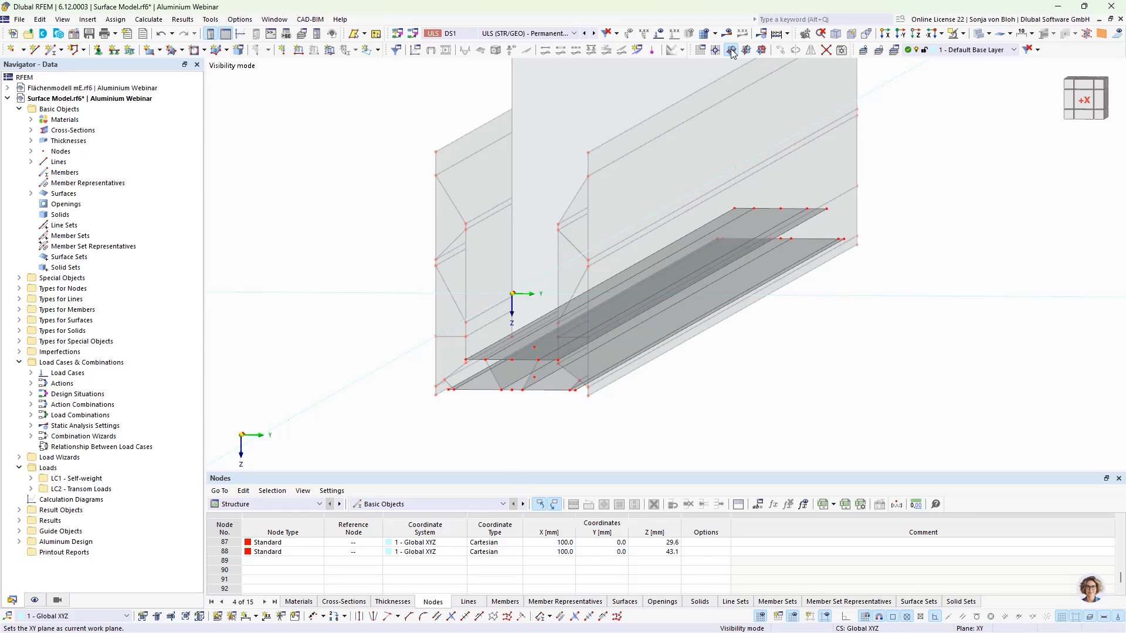
left_click(204, 51)
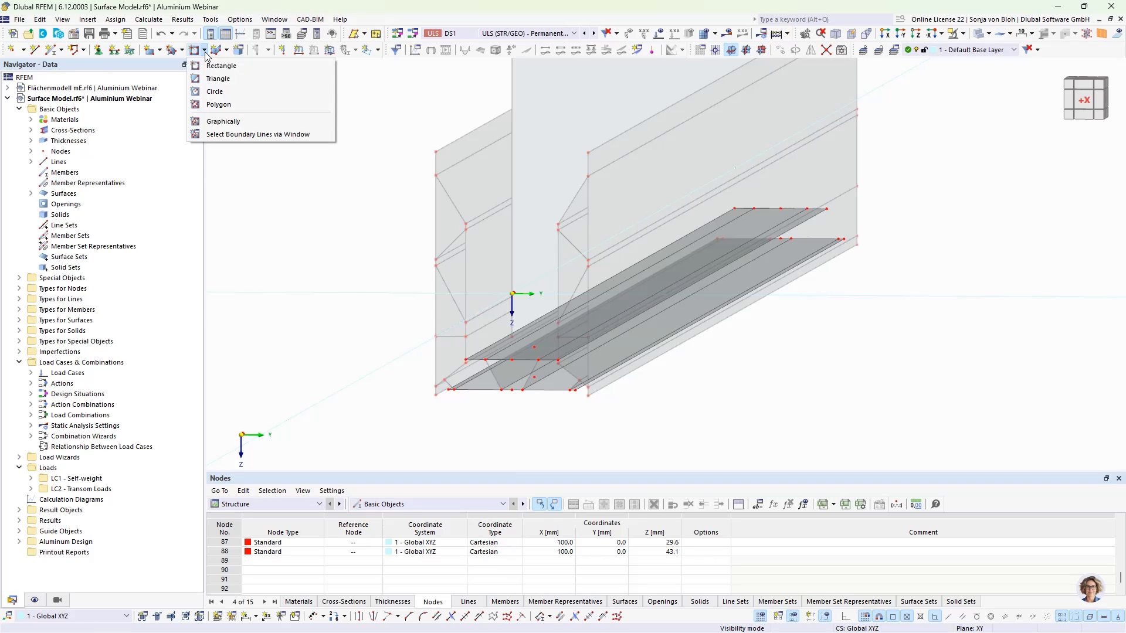
left_click(206, 92)
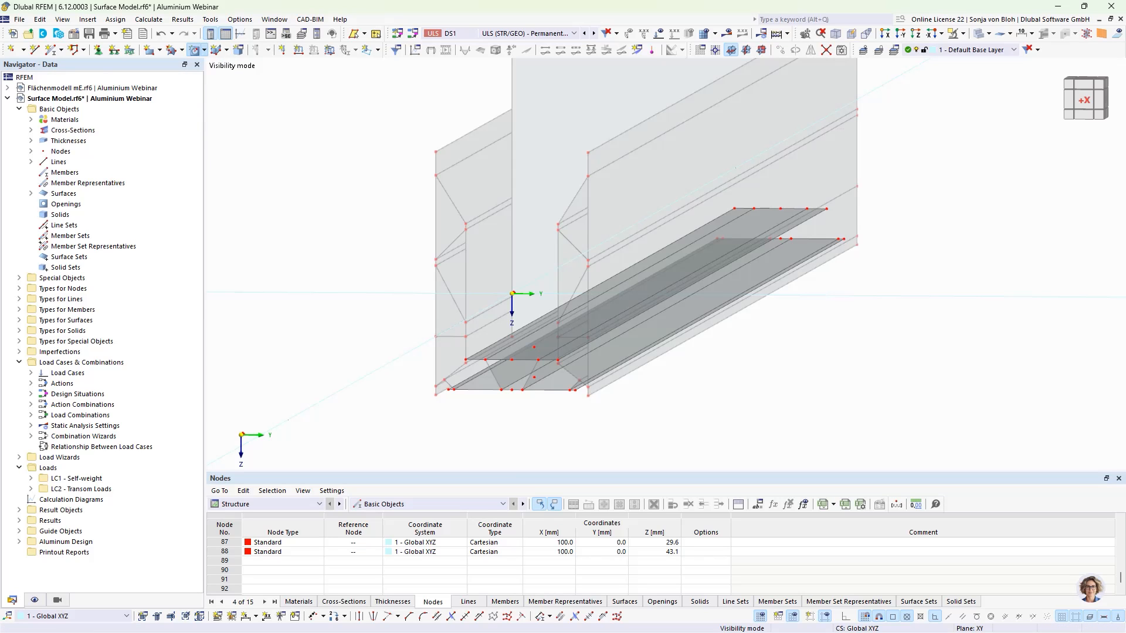
scroll(528, 358, "up", 3)
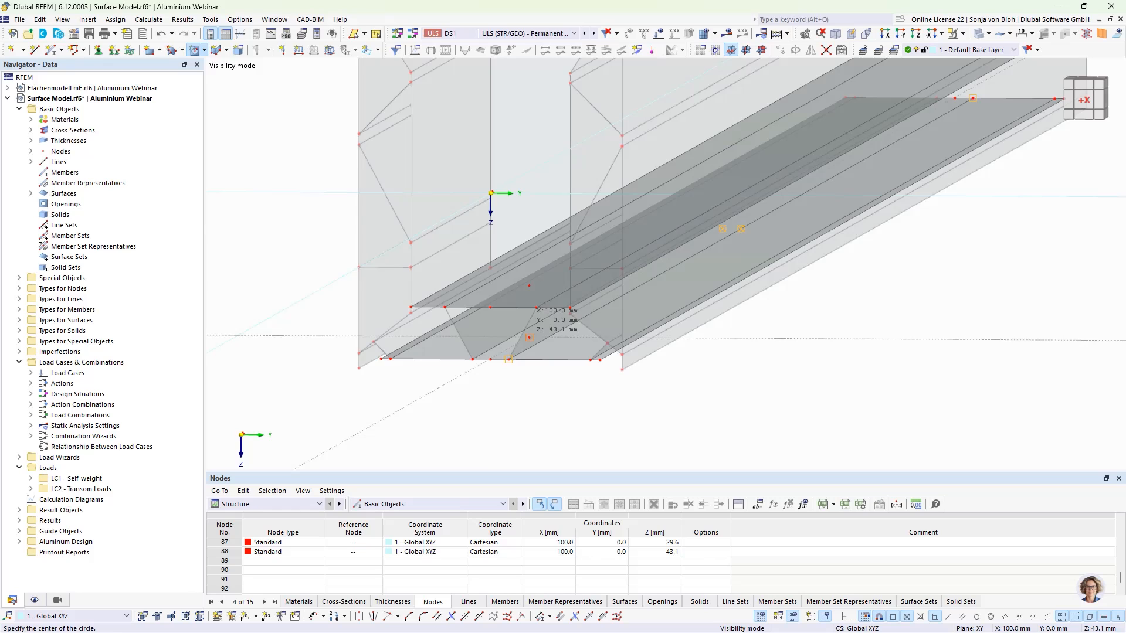
left_click(536, 308)
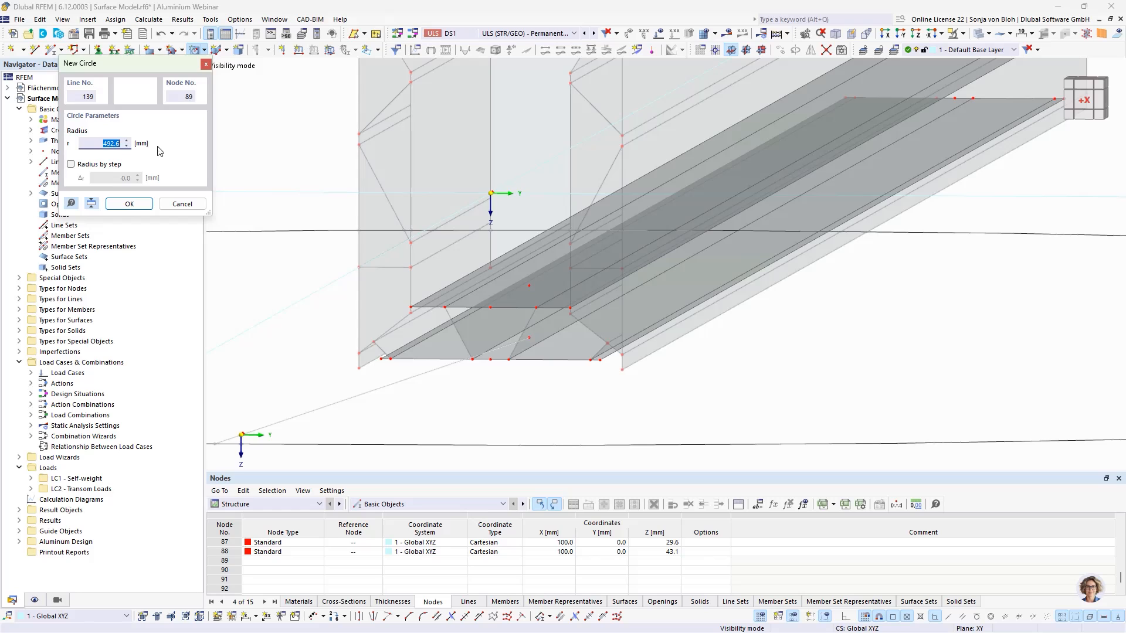
left_click_drag(172, 72, 319, 68)
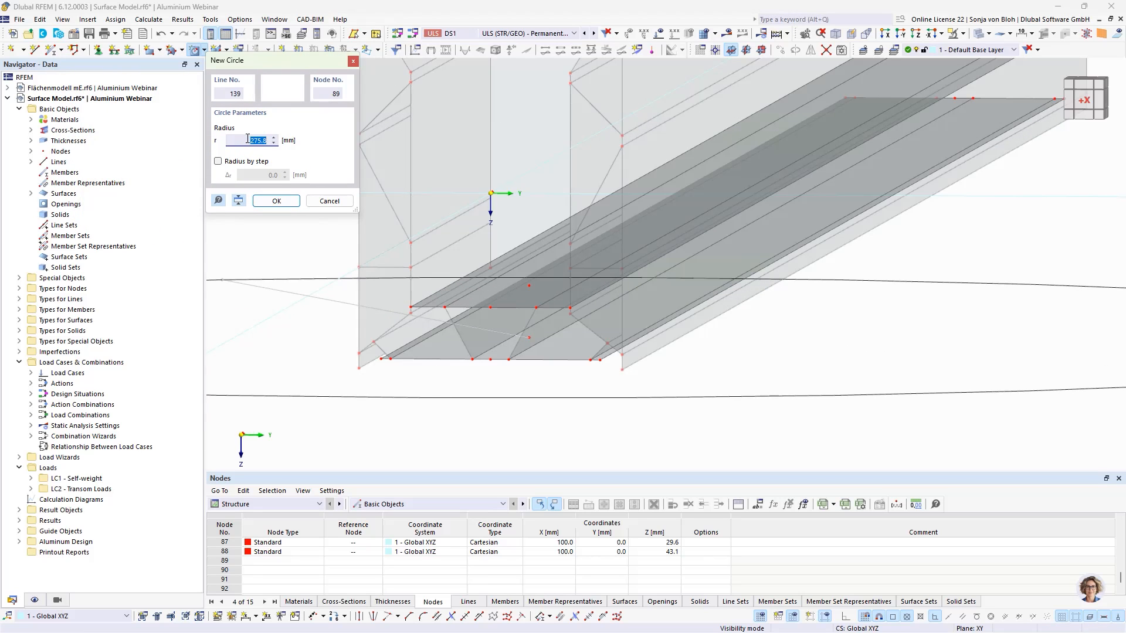
type("7,5")
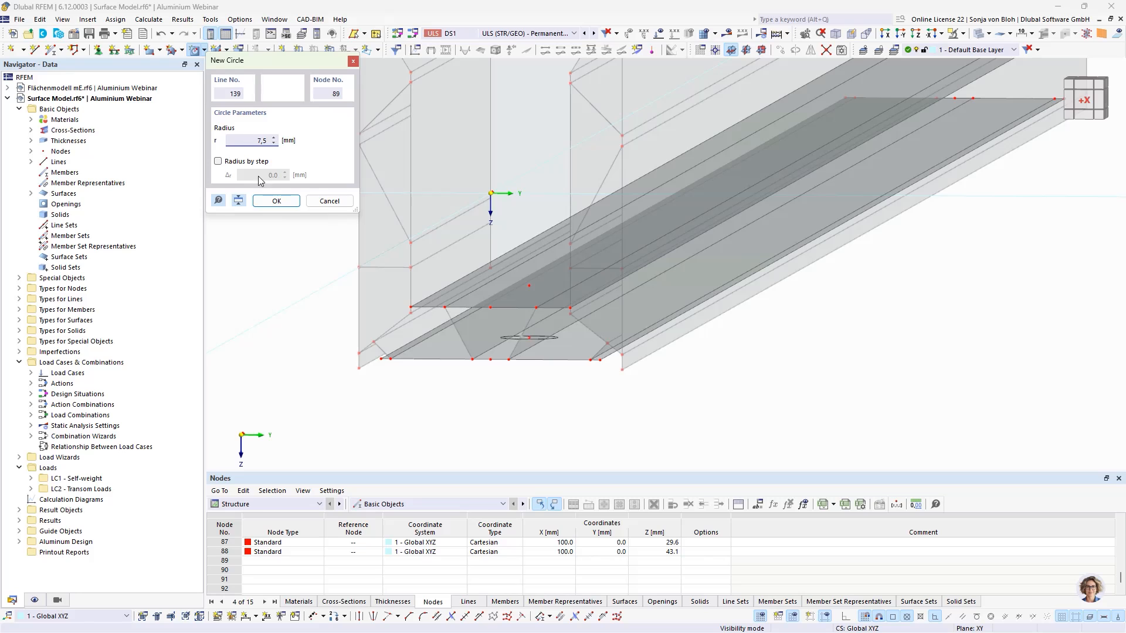
left_click(265, 201)
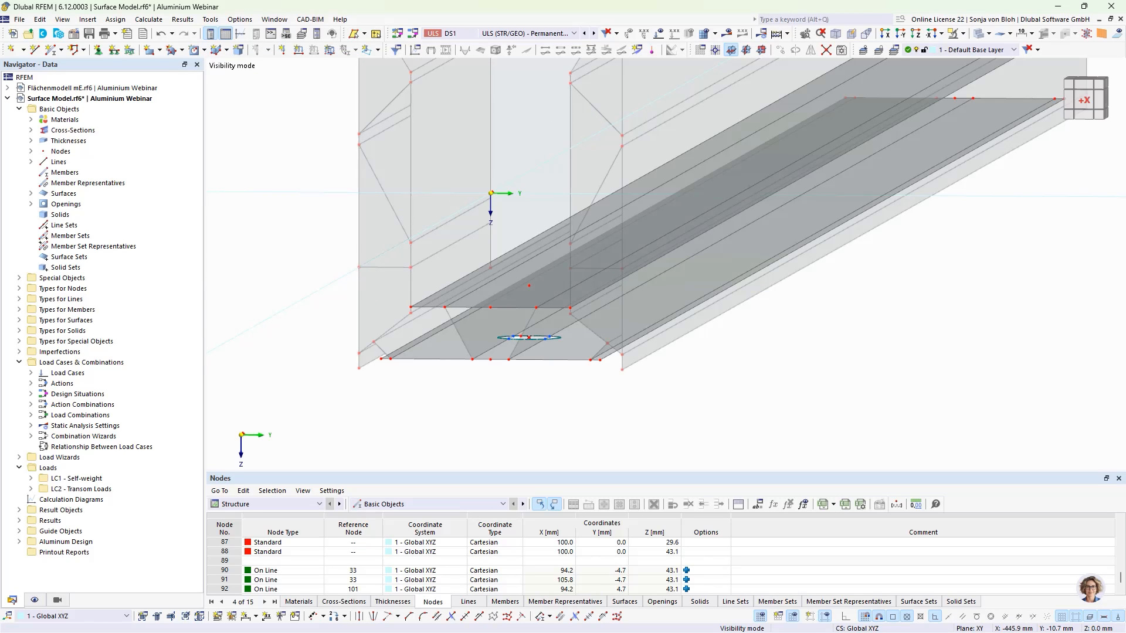
- Create a second circular opening of radius 14 mm centred on the copied upper node
left_click(194, 49)
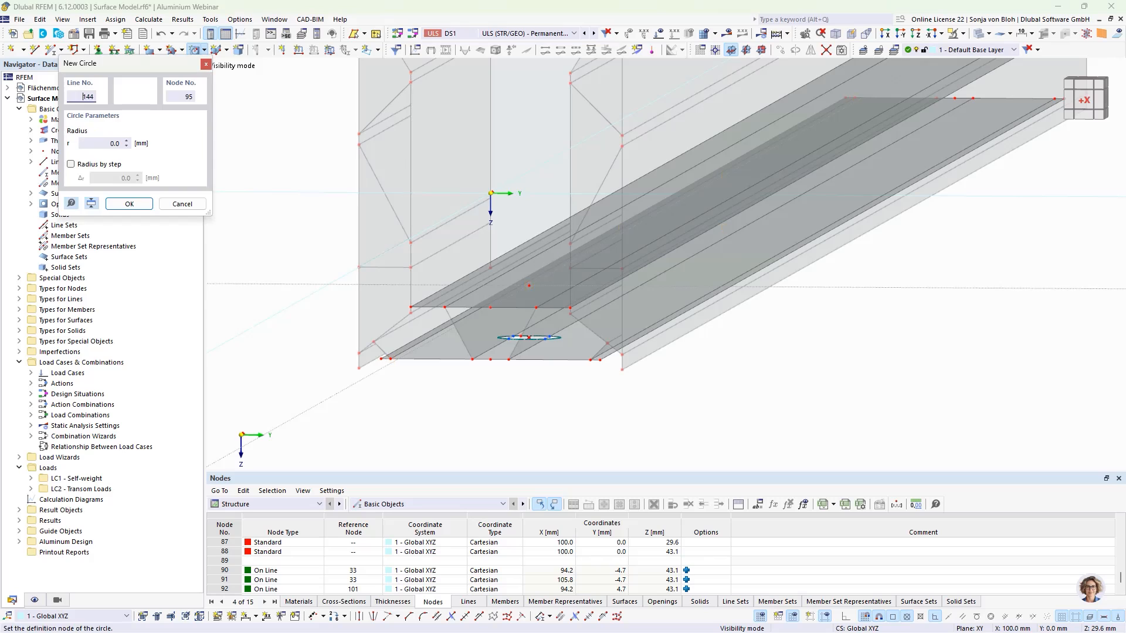
left_click(529, 286)
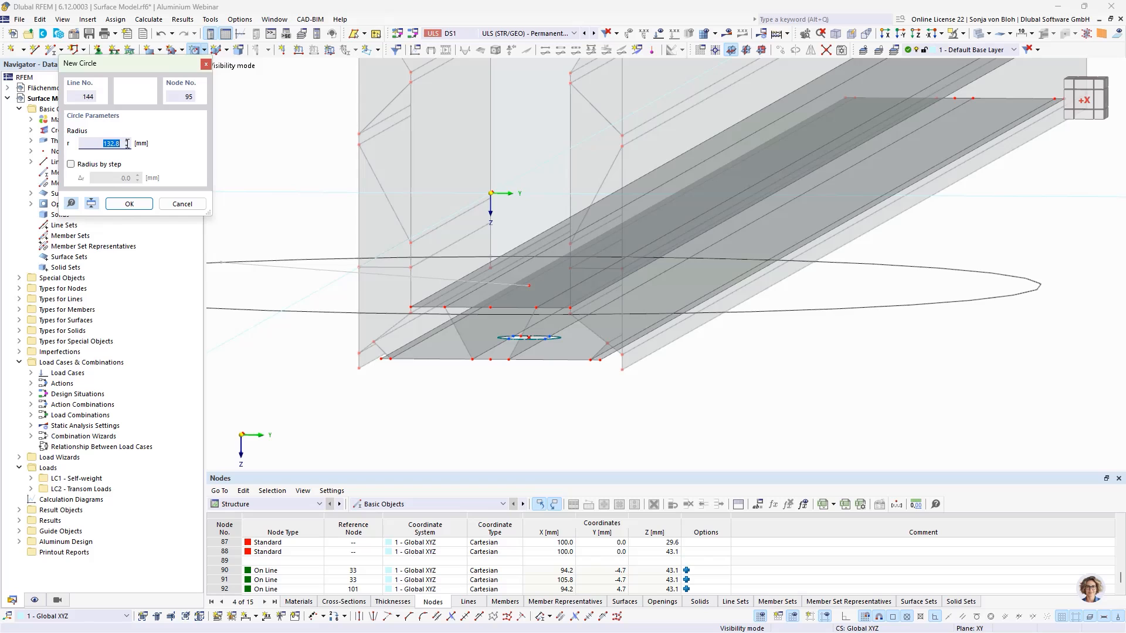
type("14")
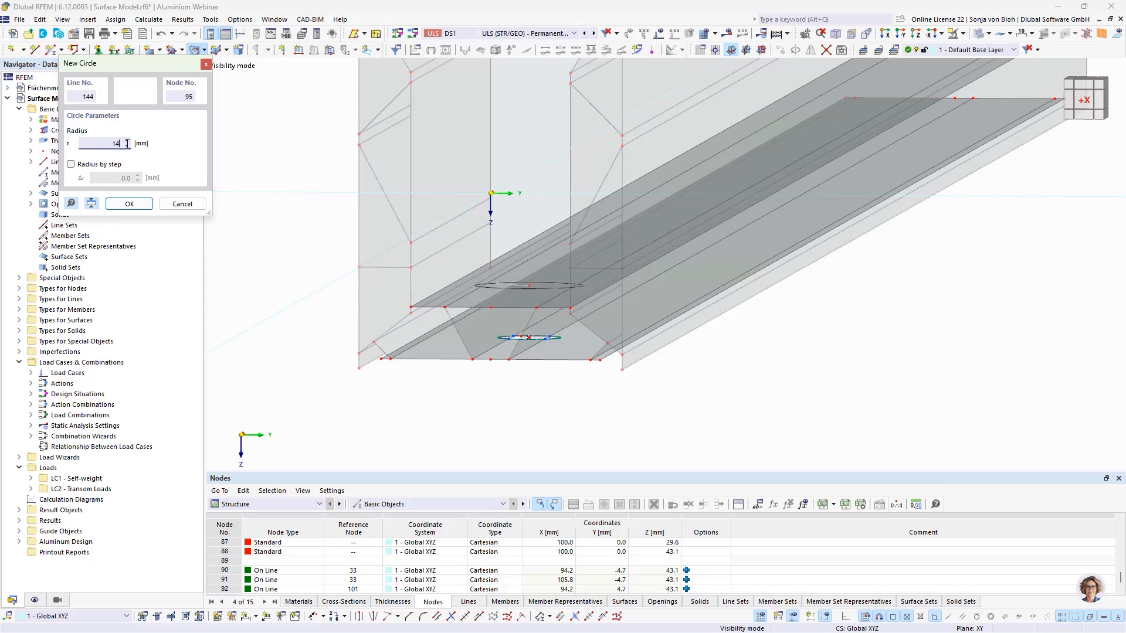
left_click(128, 204)
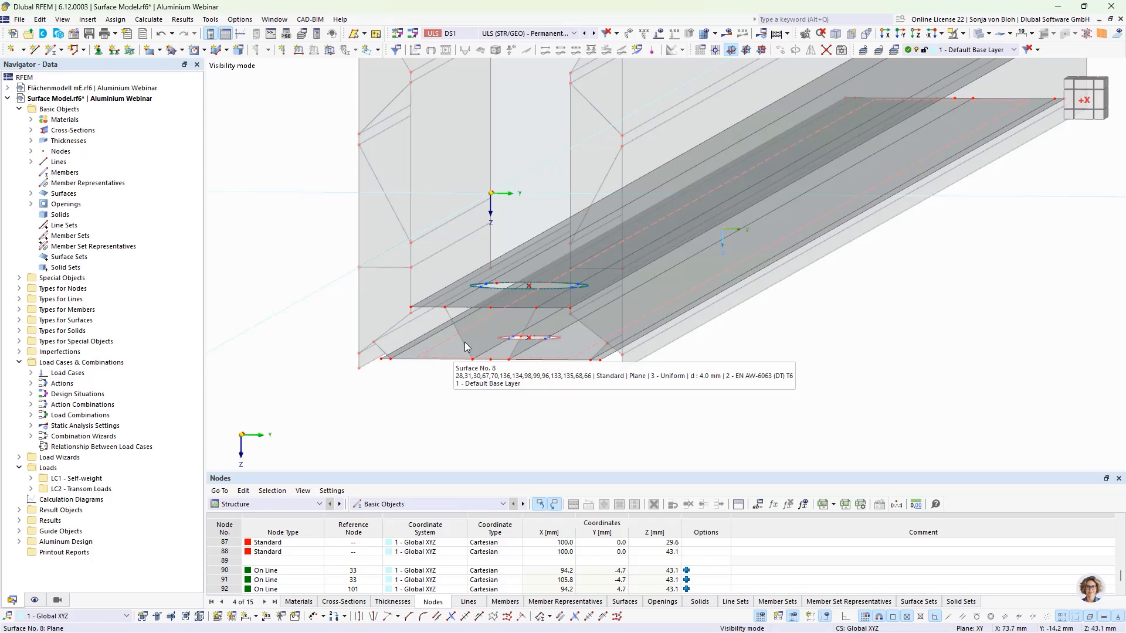
- Draw four lines connecting nodes on the larger circular opening to nodes on the smaller one
scroll(485, 308, "up", 4)
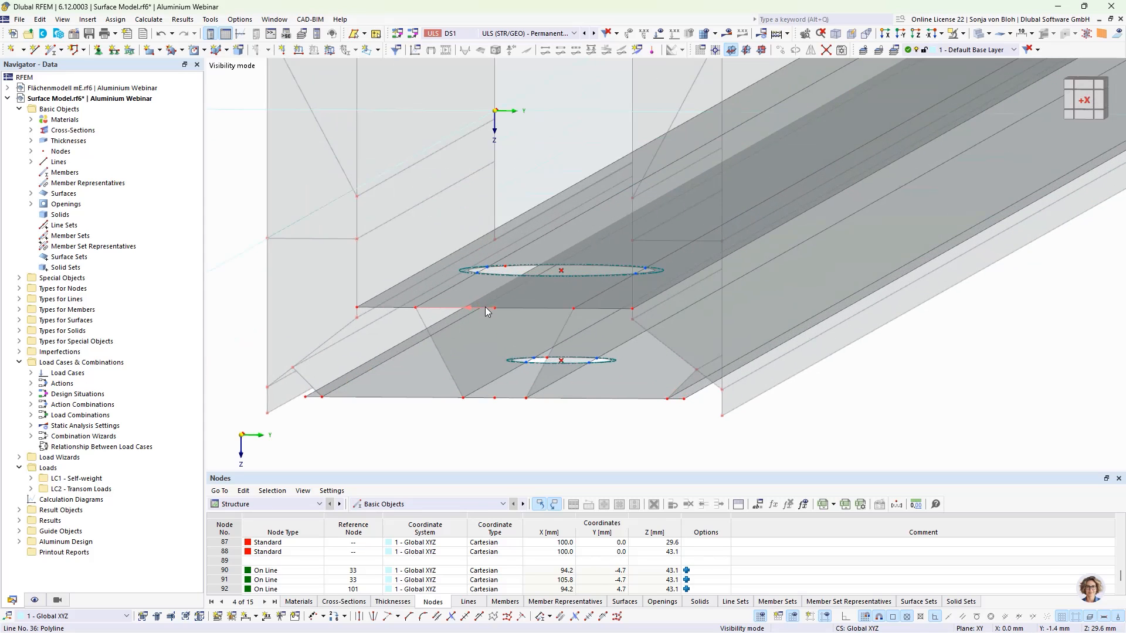
left_click(35, 50)
scroll(463, 252, "up", 5)
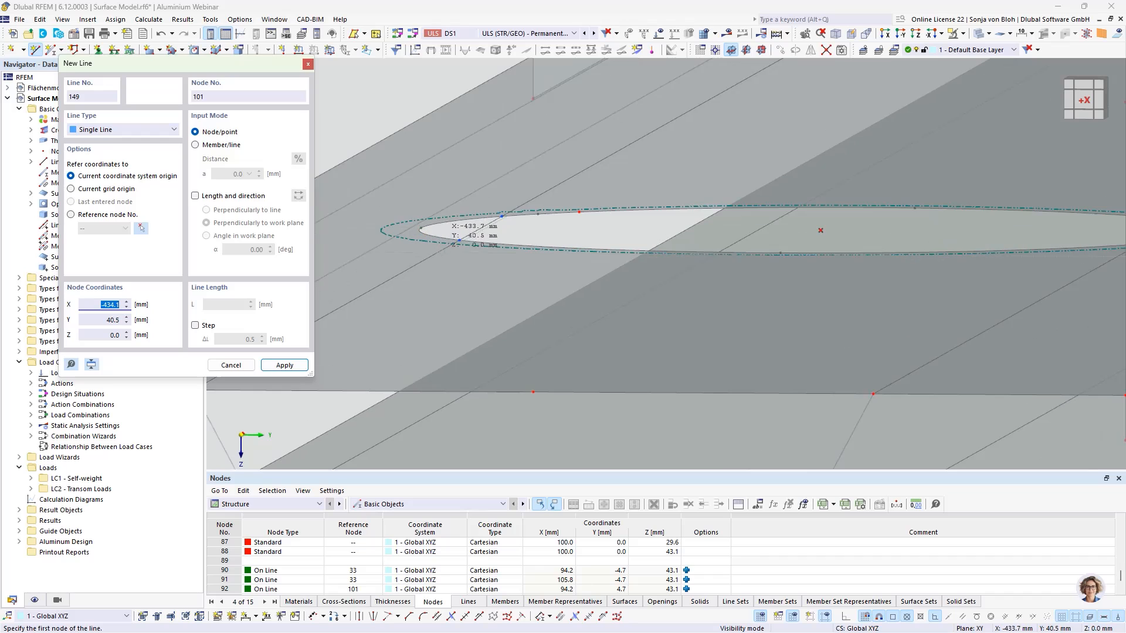
left_click(457, 243)
scroll(458, 299, "down", 2)
scroll(458, 299, "down", 2)
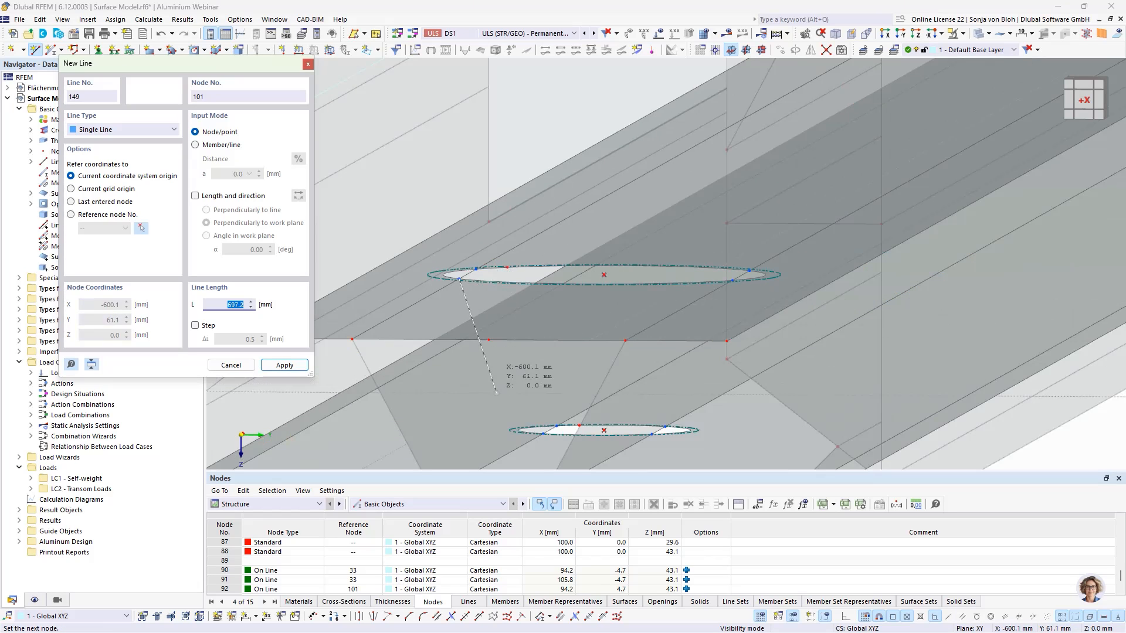
scroll(537, 435, "up", 7)
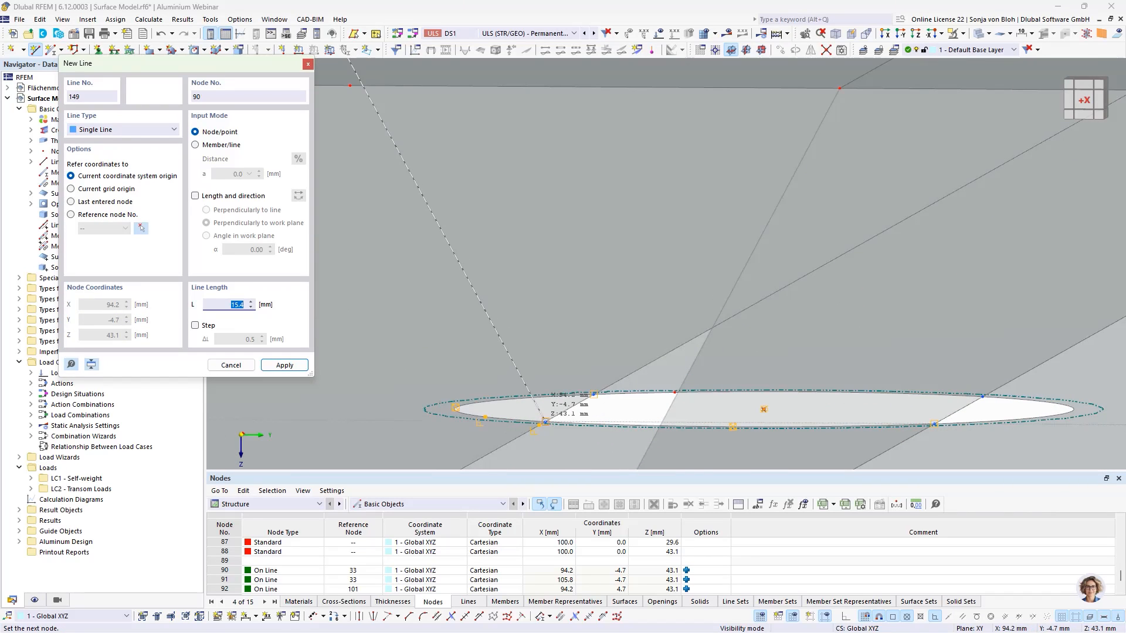
left_click(547, 421)
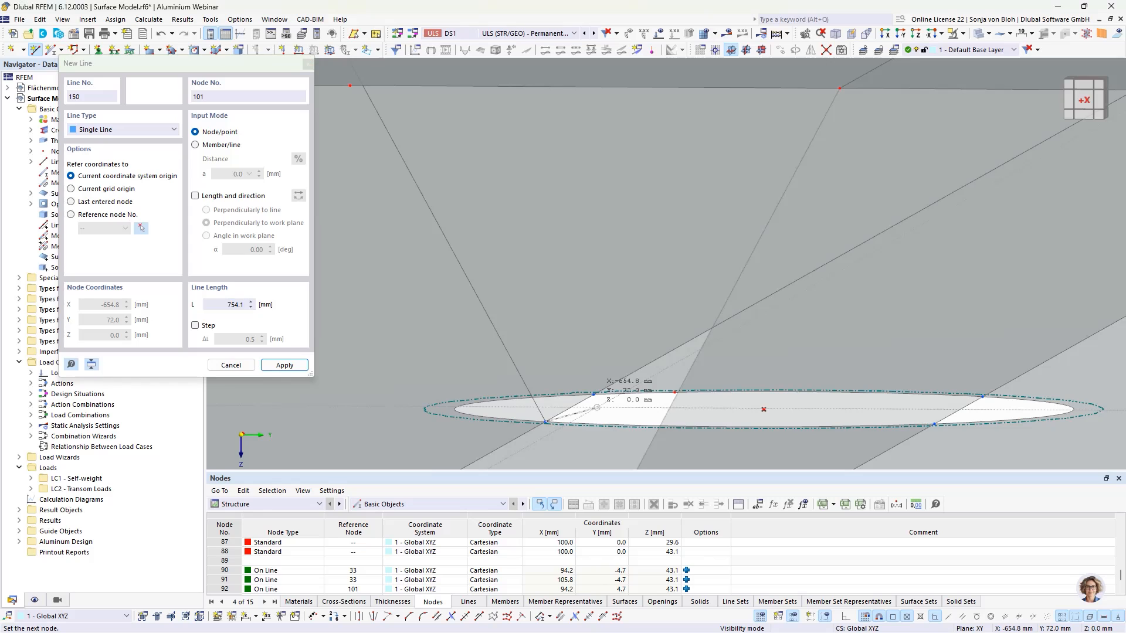
scroll(594, 410, "down", 3)
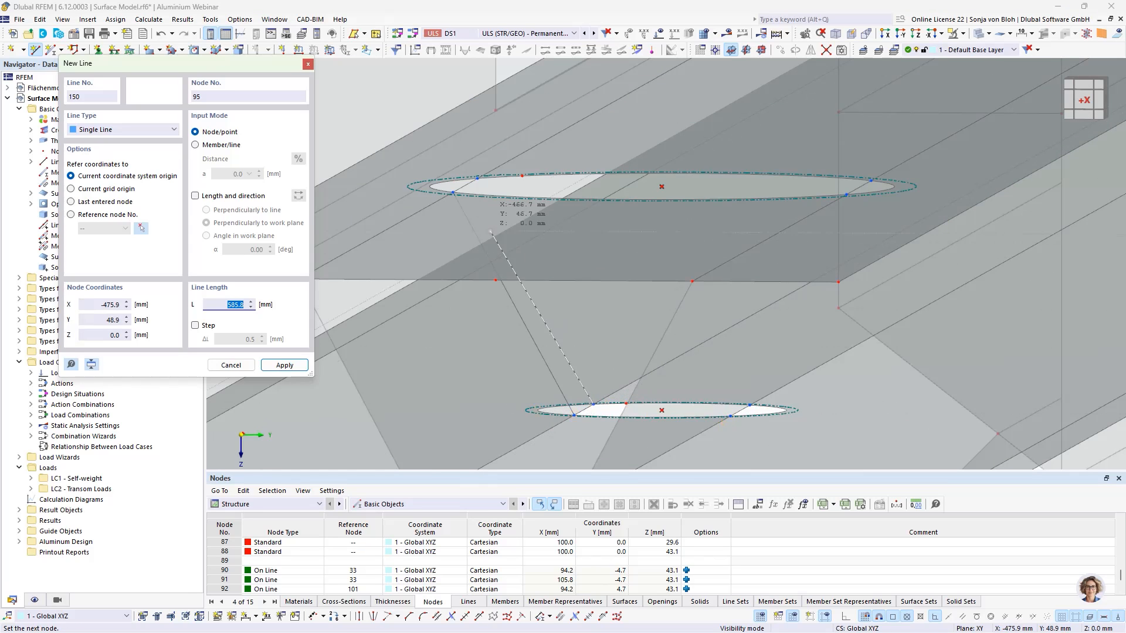
scroll(481, 189, "up", 3)
left_click(476, 169)
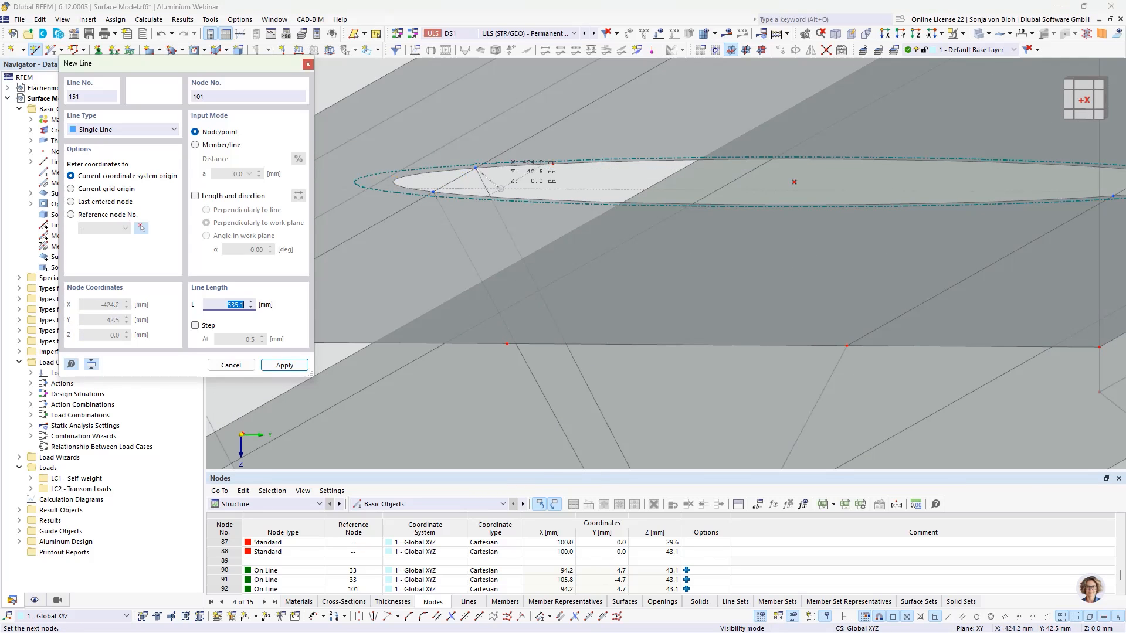
scroll(476, 169, "down", 2)
scroll(809, 193, "up", 4)
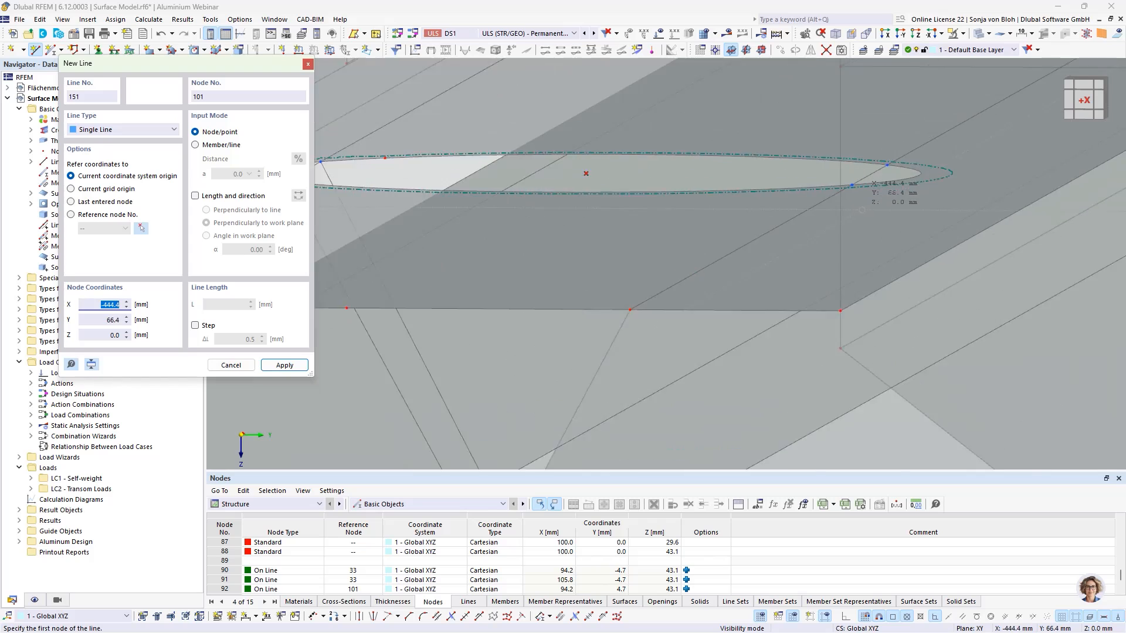
left_click(838, 167)
scroll(837, 167, "down", 4)
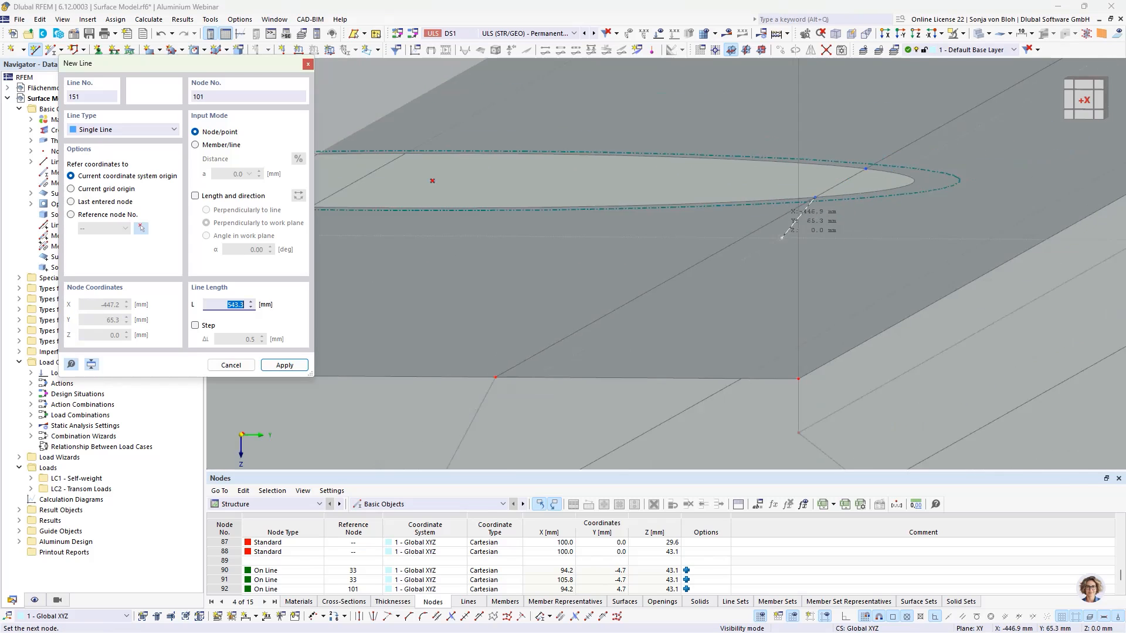
scroll(705, 417, "up", 4)
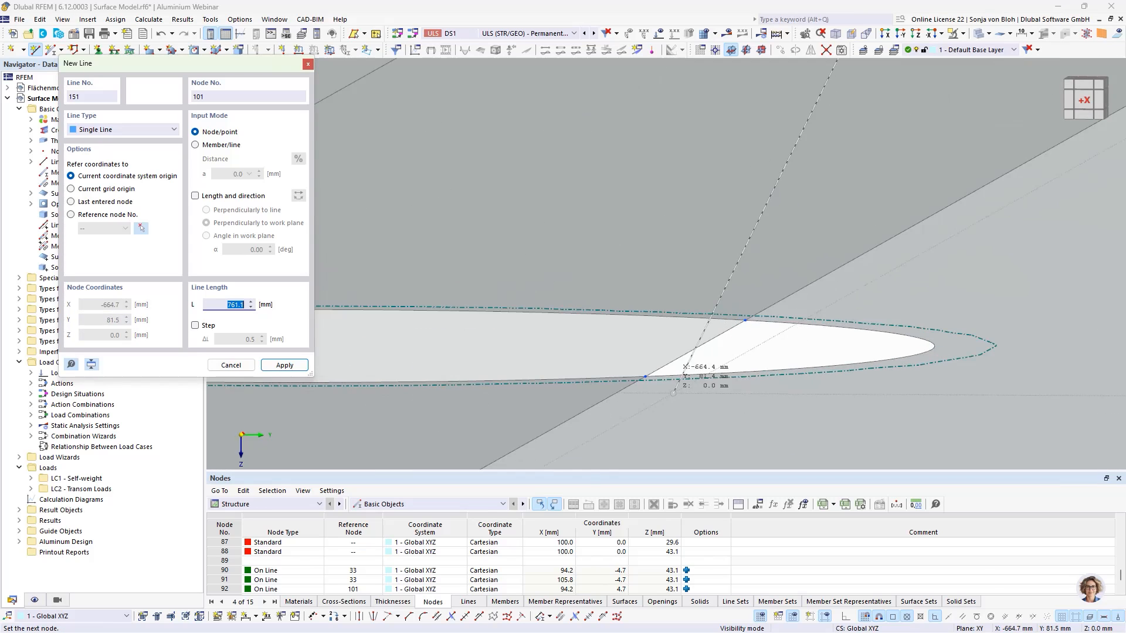
left_click(646, 377)
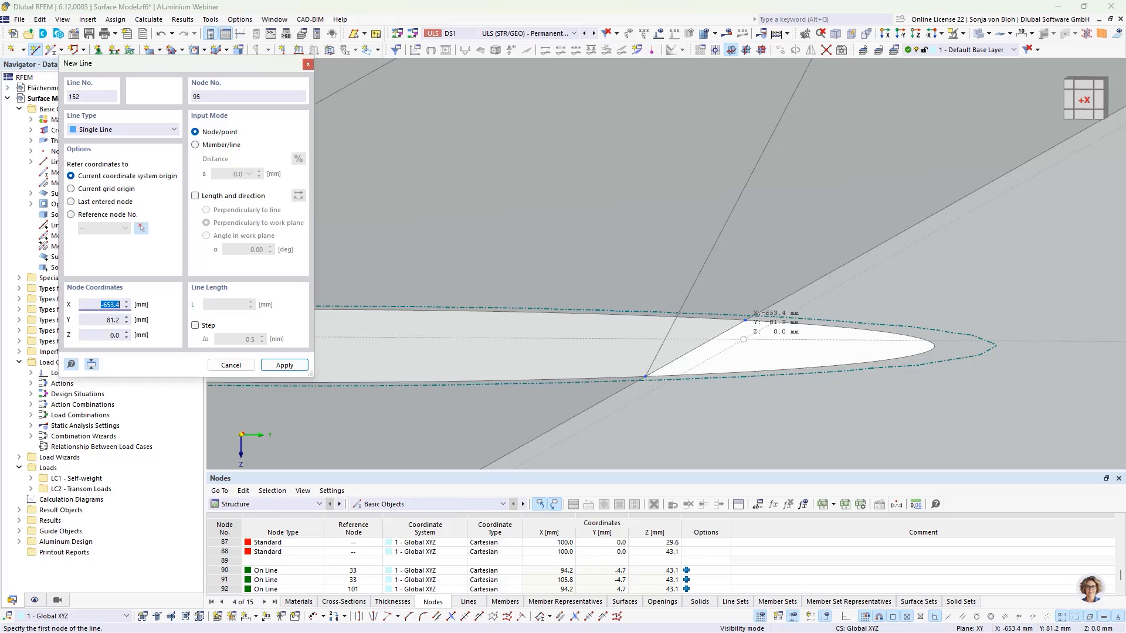
scroll(732, 363, "down", 2)
scroll(740, 338, "down", 2)
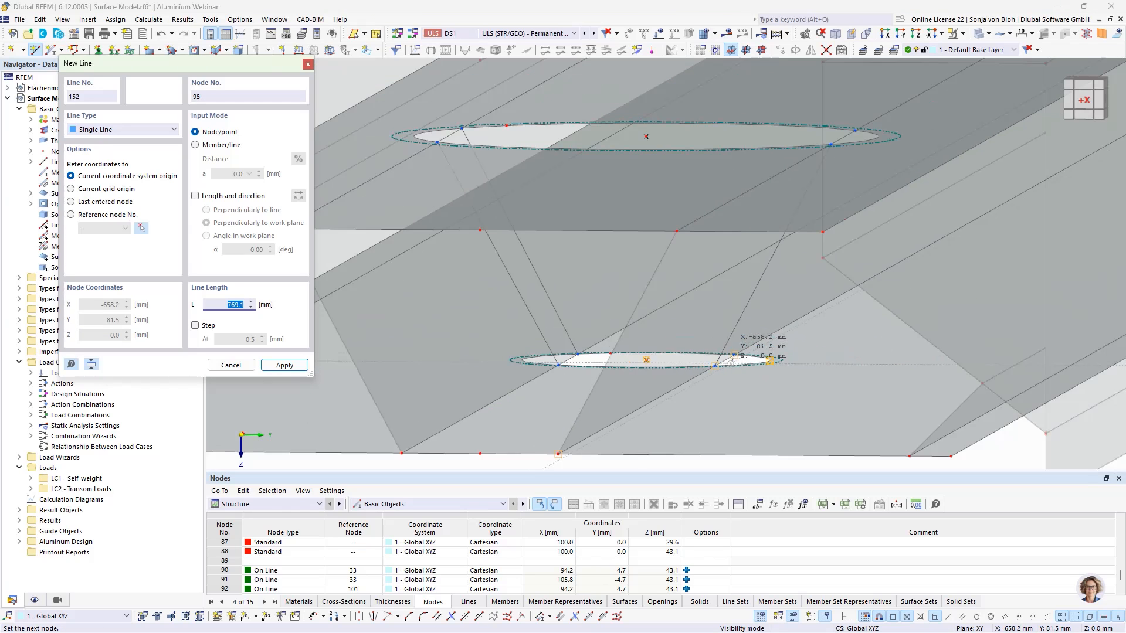
scroll(854, 126, "up", 2)
left_click(849, 133)
scroll(849, 134, "up", 2)
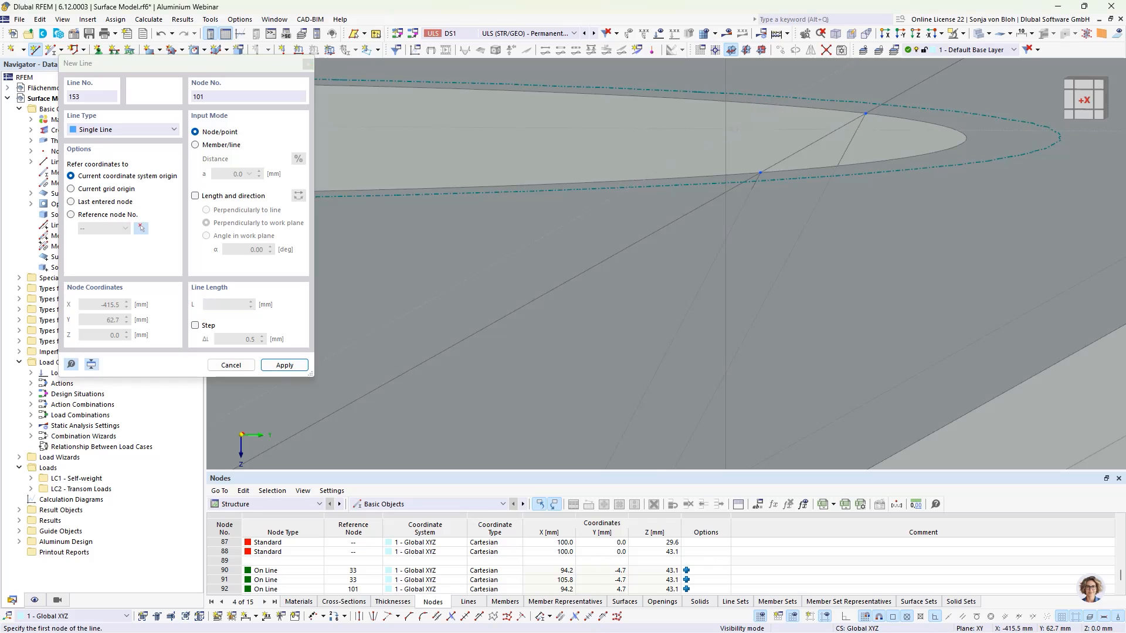
key("Escape")
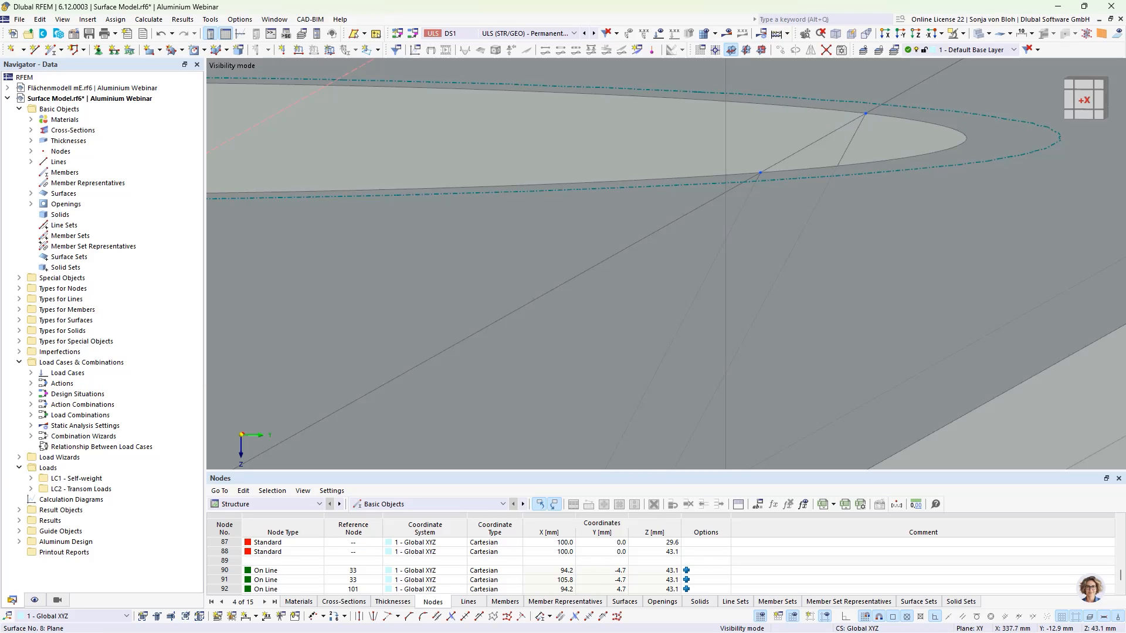
- Select both circular openings with their four connecting lines and copy them 5 times along X at 200 mm spacing
scroll(750, 138, "down", 5)
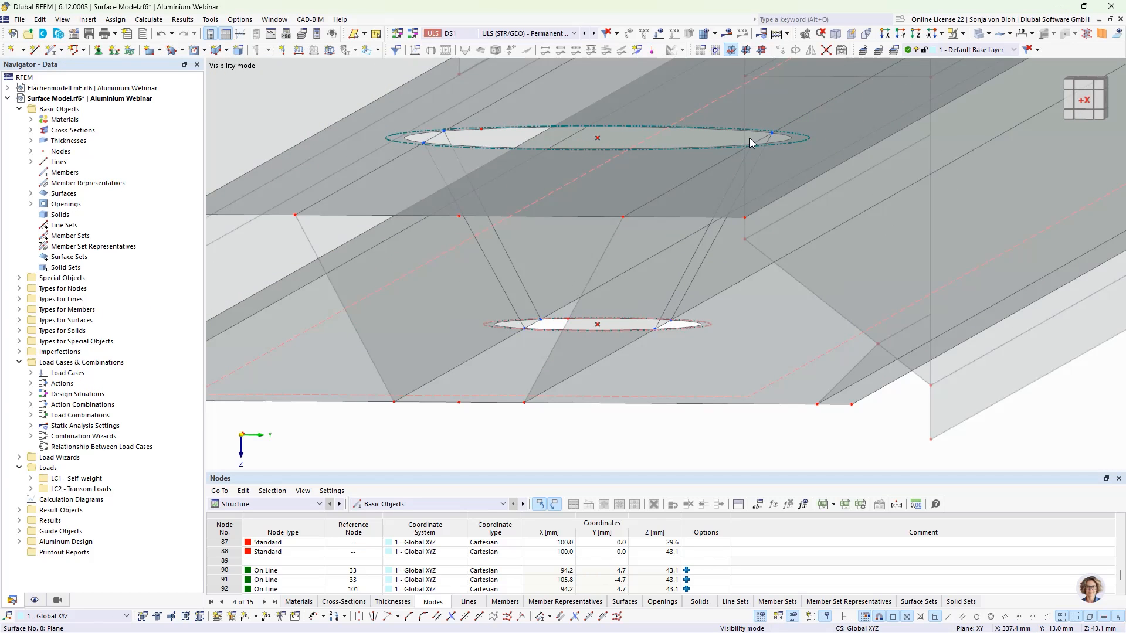
scroll(750, 139, "down", 3)
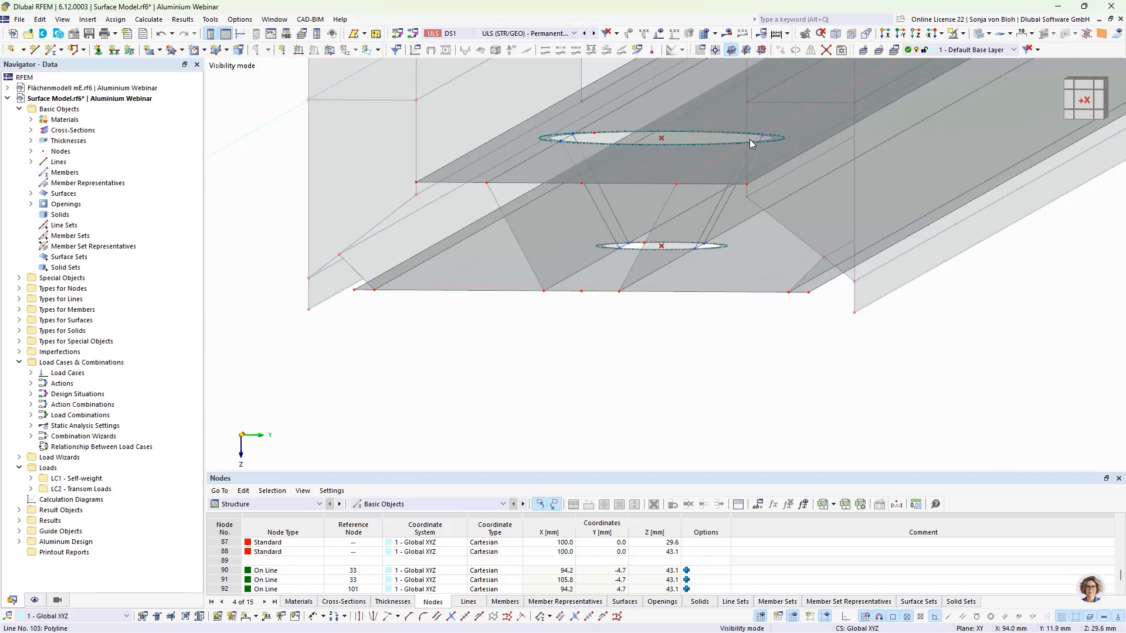
left_click(603, 217)
left_click(614, 213, "ctrl")
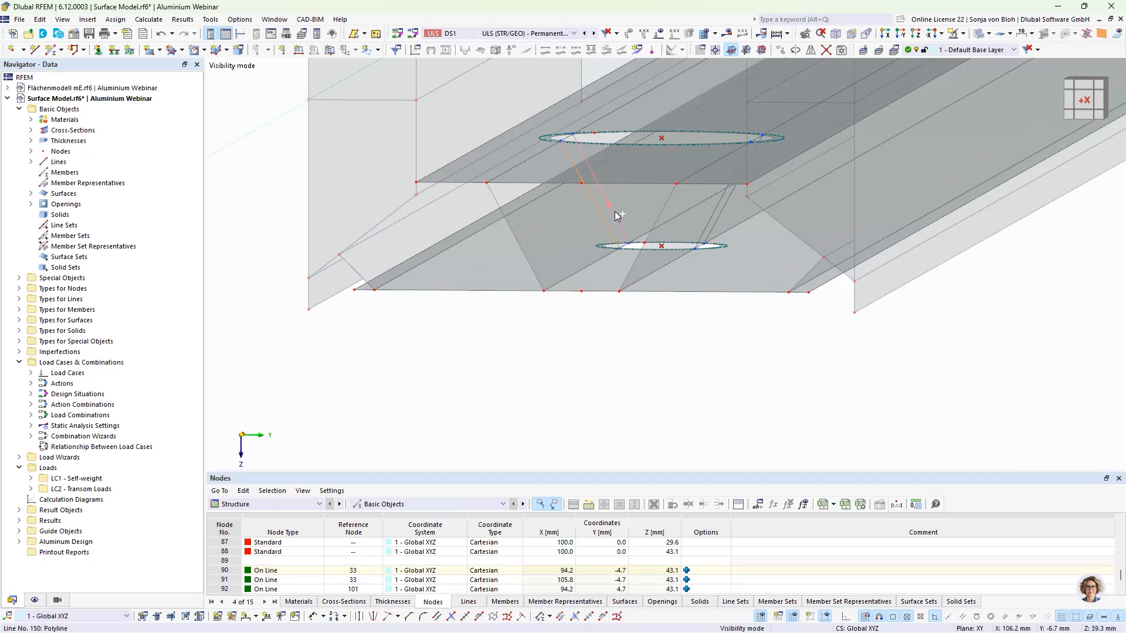
left_click(721, 216, "ctrl")
scroll(731, 246, "up", 5)
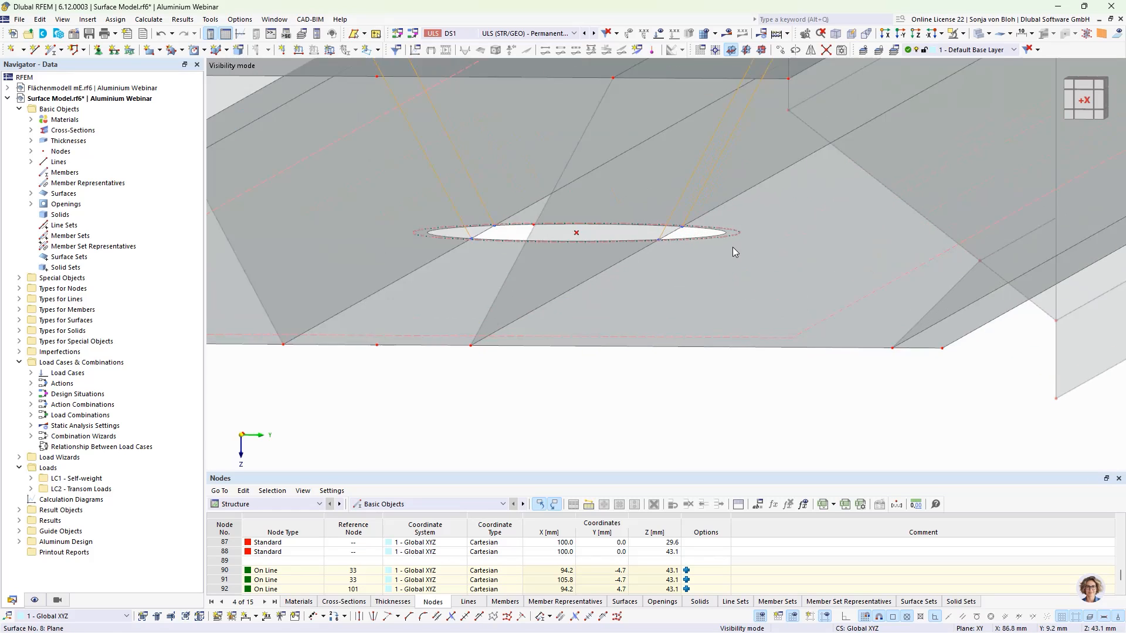
left_click(737, 226, "ctrl")
scroll(680, 279, "down", 4)
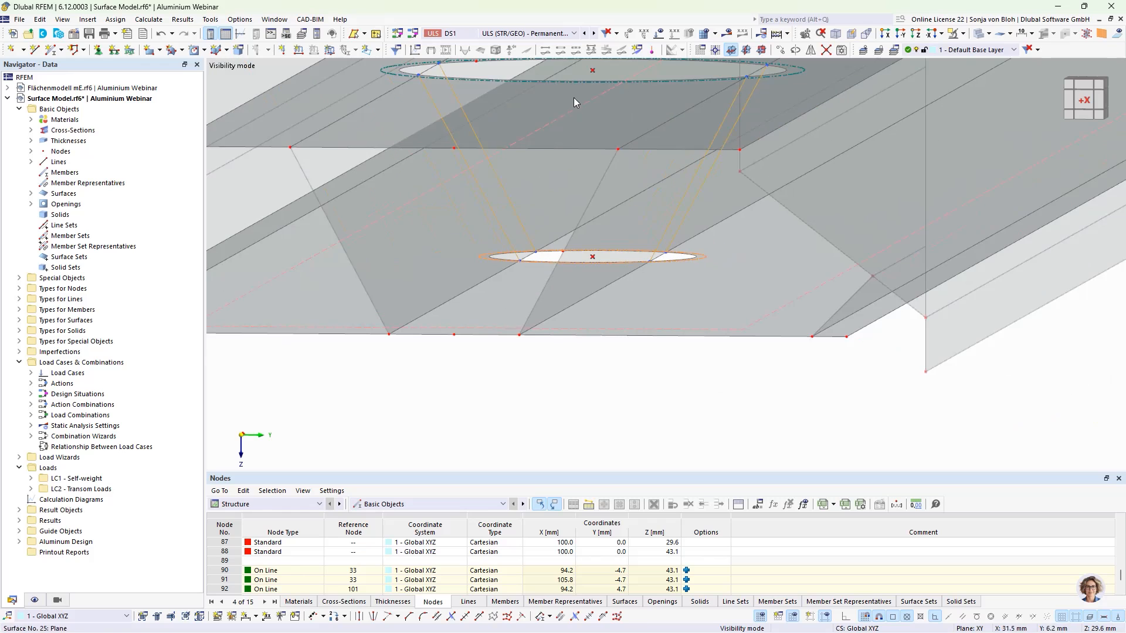
middle_click_drag(443, 96, 435, 225)
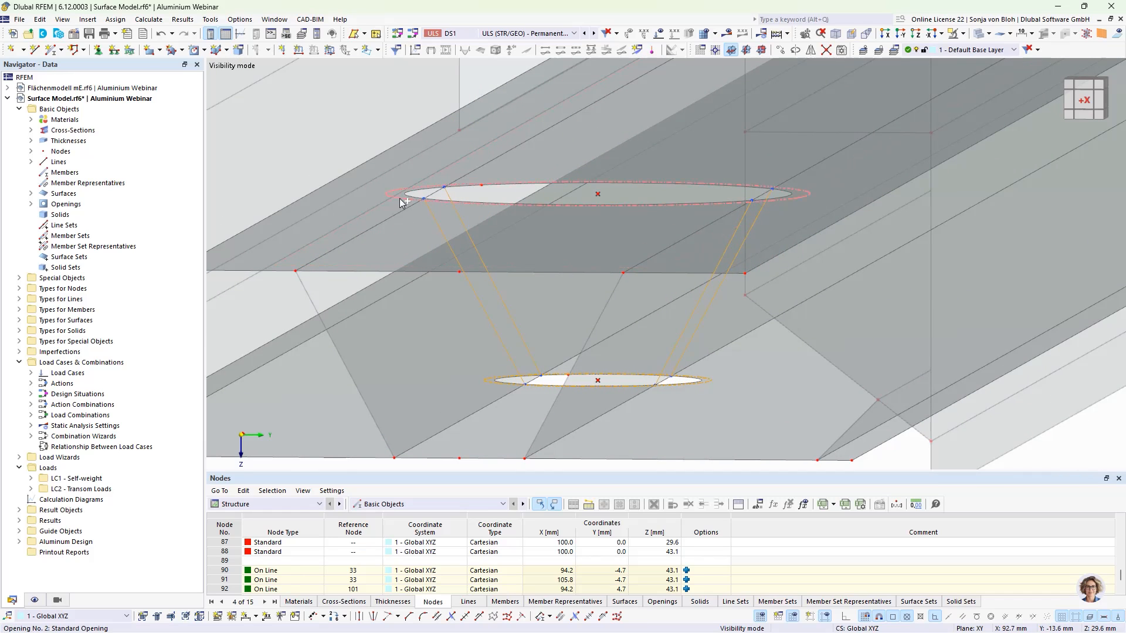
left_click(780, 50)
double_click(525, 230)
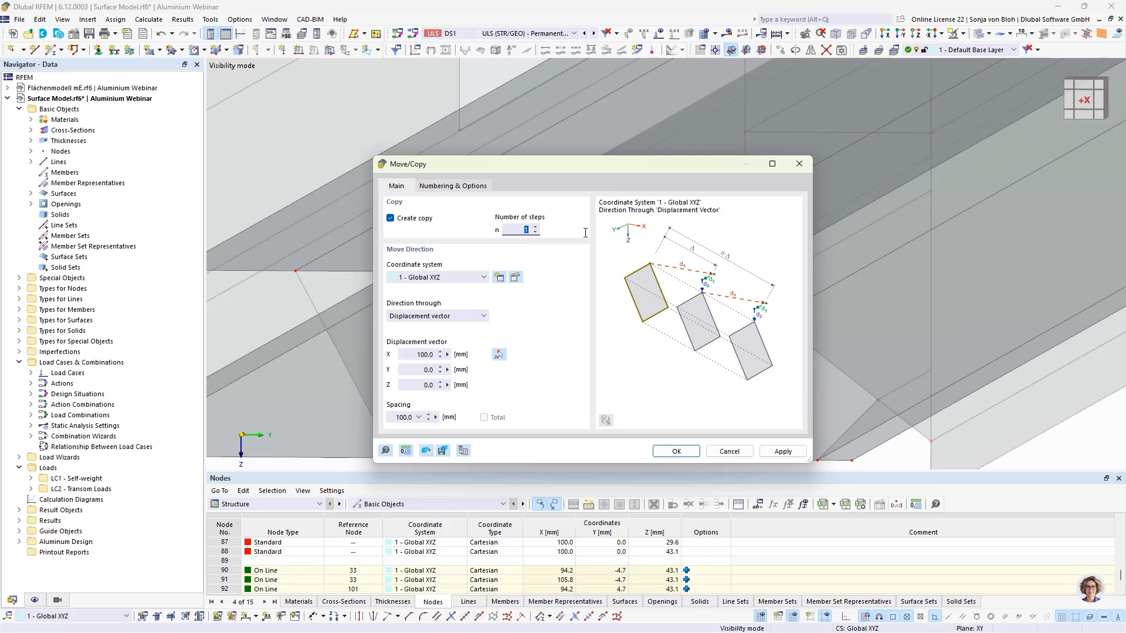
type("5")
left_click_drag(416, 355, 468, 355)
type("200")
left_click(671, 450)
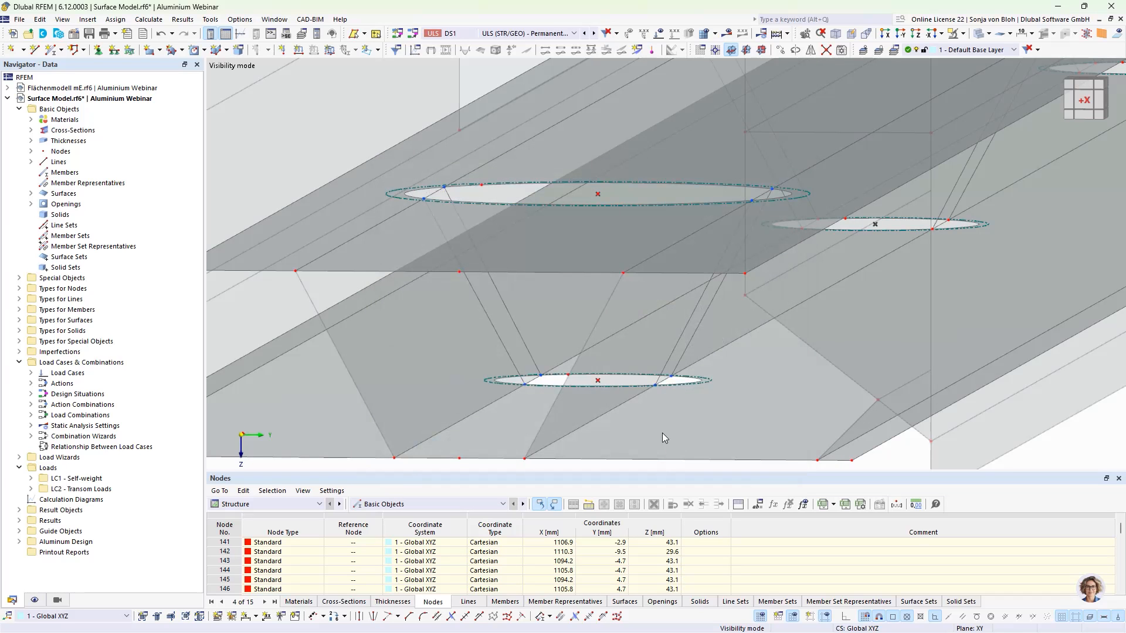
- Show only the two lower flange surfaces and divide them with all intersecting lines
scroll(602, 318, "down", 3)
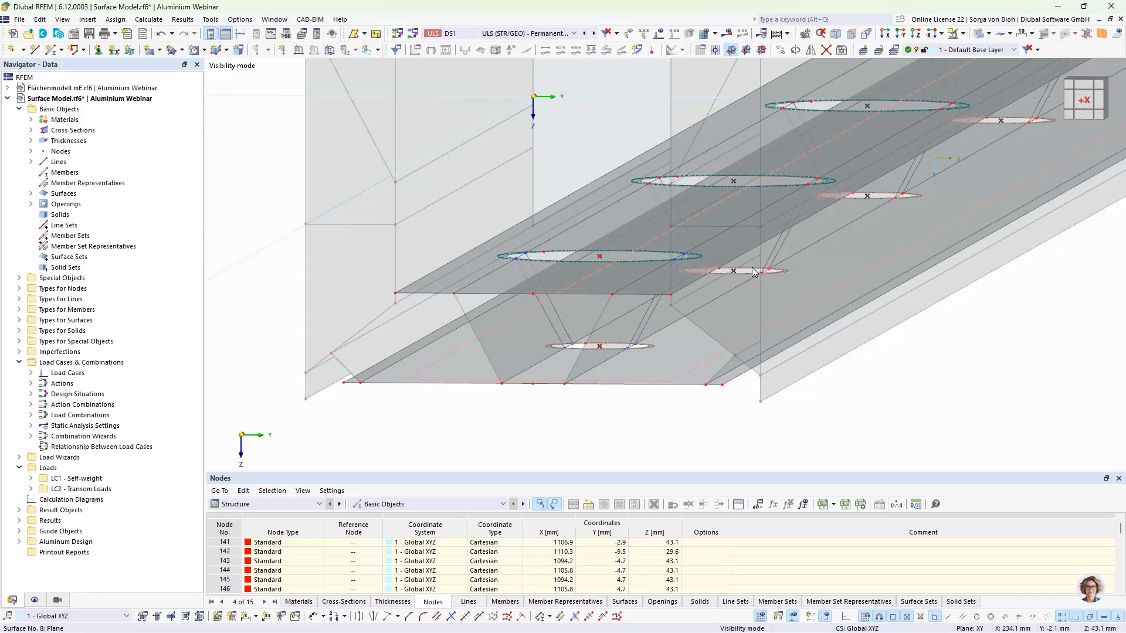
left_click(953, 34)
left_click(963, 33)
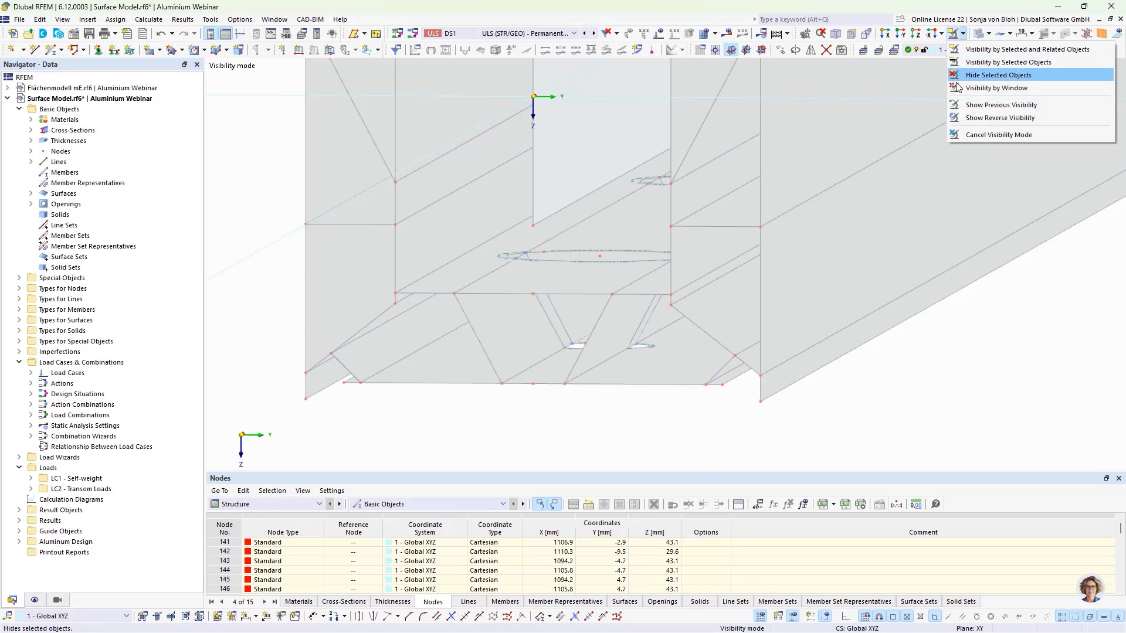
left_click(953, 130)
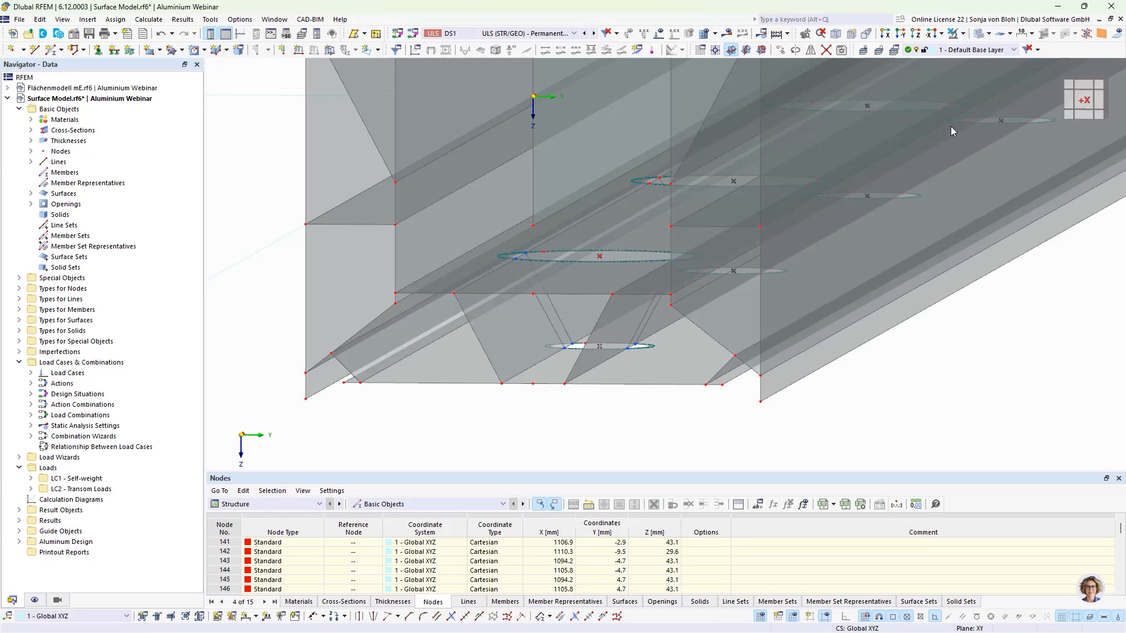
left_click(499, 342)
left_click(593, 354, "ctrl")
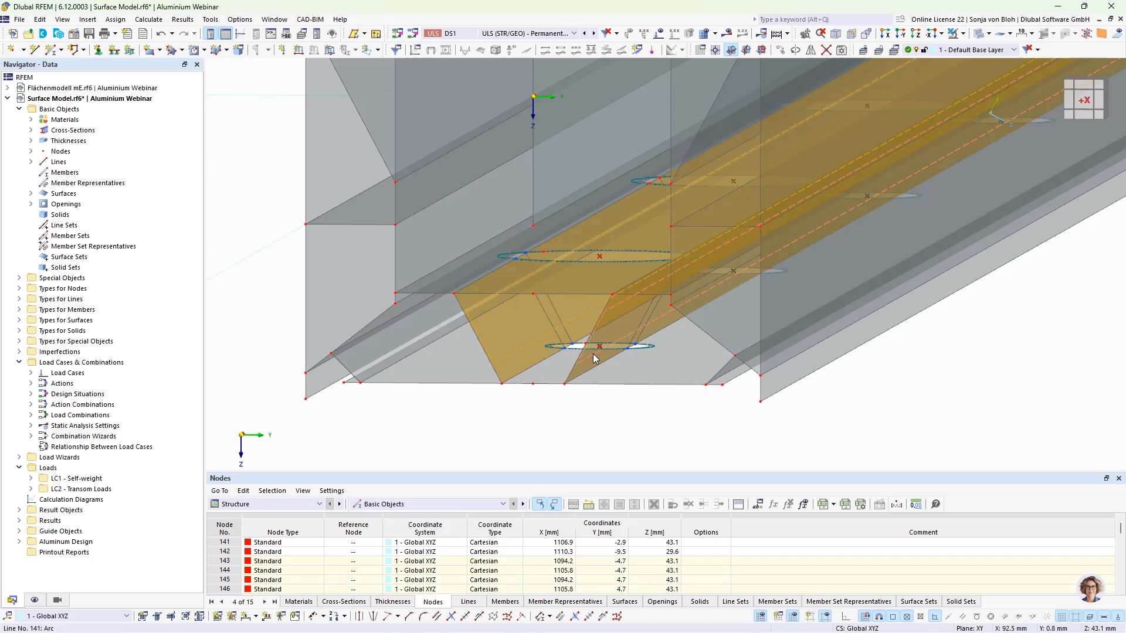
left_click(963, 34)
left_click(967, 49)
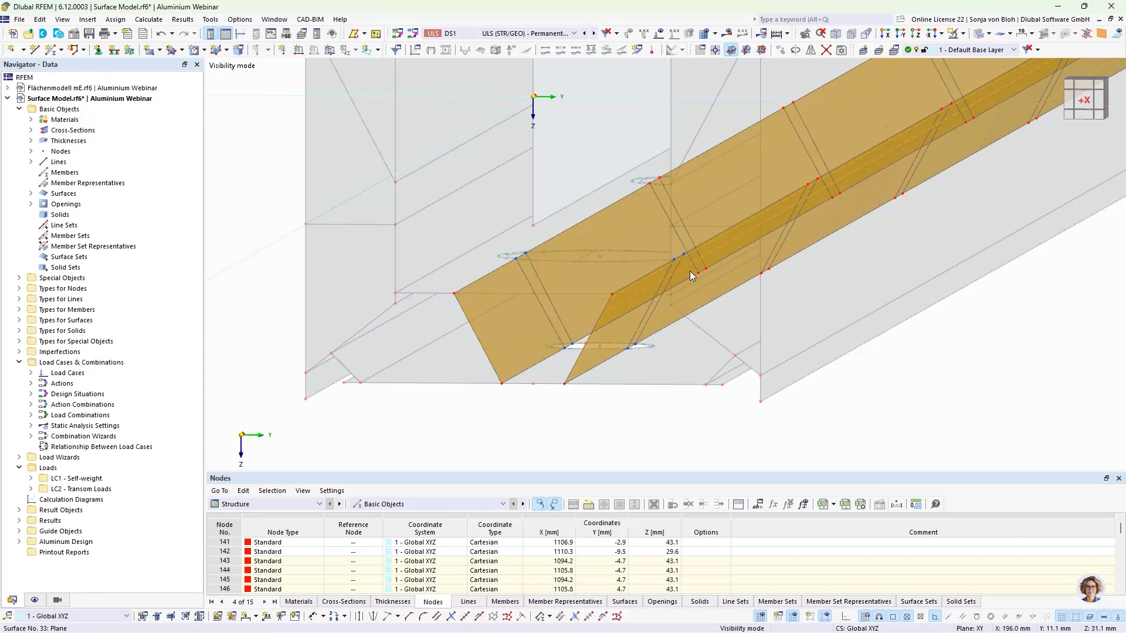
right_click(496, 322)
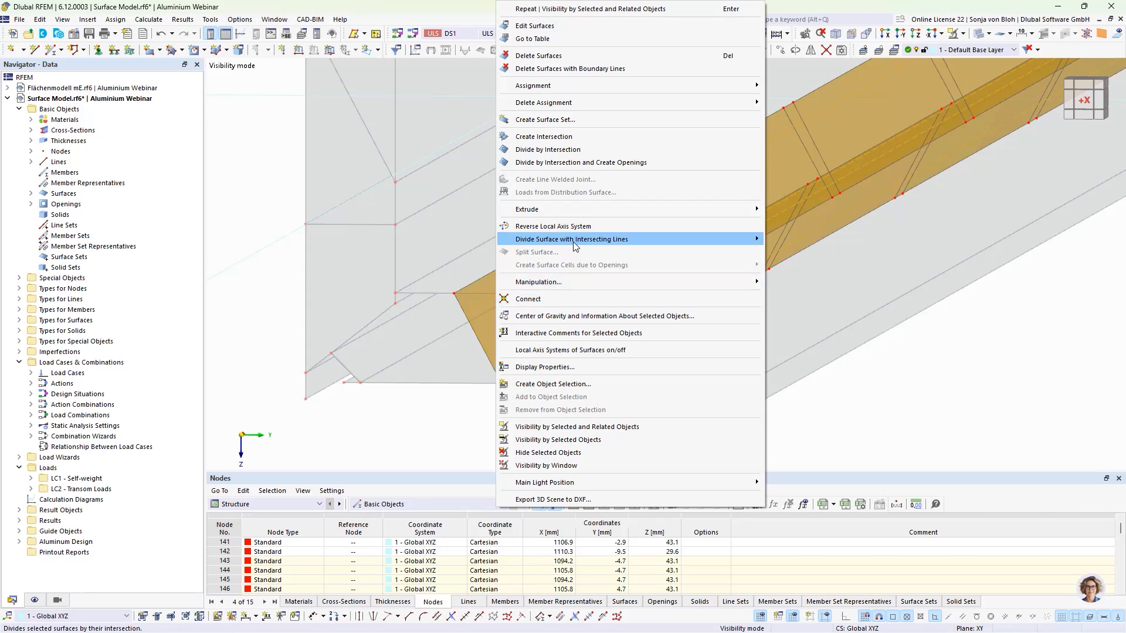
mouse_move(574, 243)
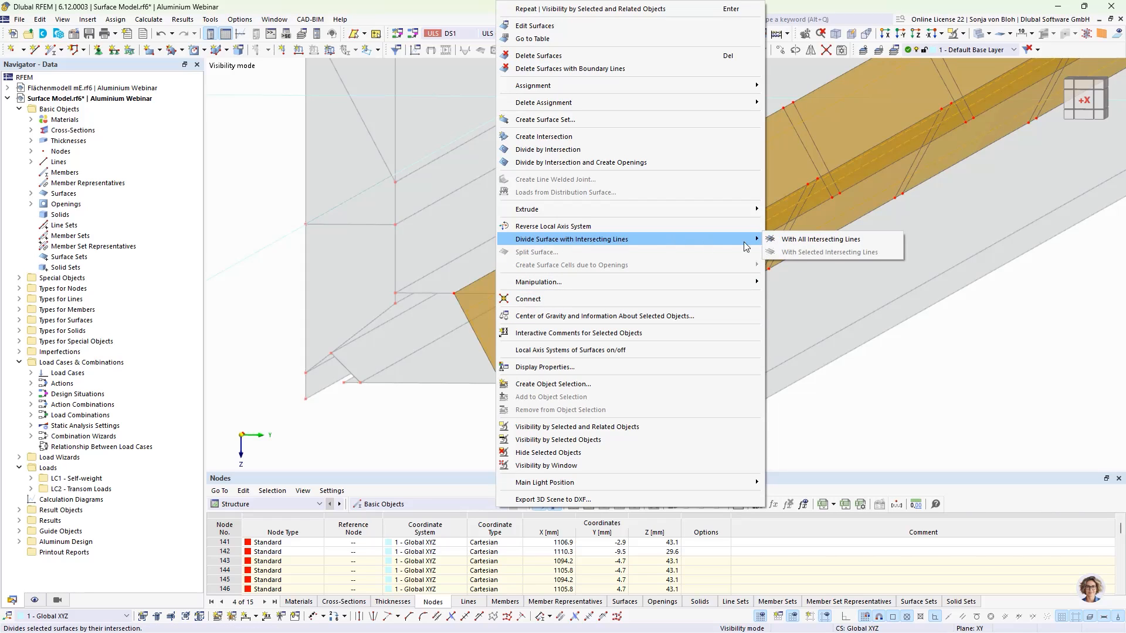
left_click(784, 240)
key("Escape")
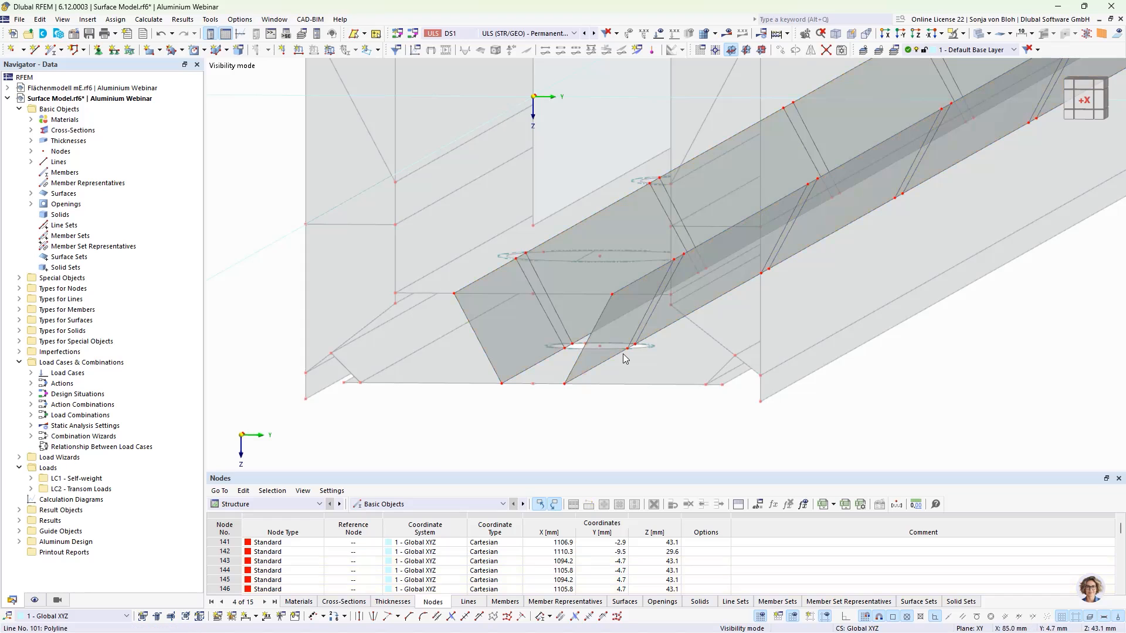
- In the view along -Y, delete the small surface cells between the connecting lines at each of the six hole positions along the flange
left_click(901, 33)
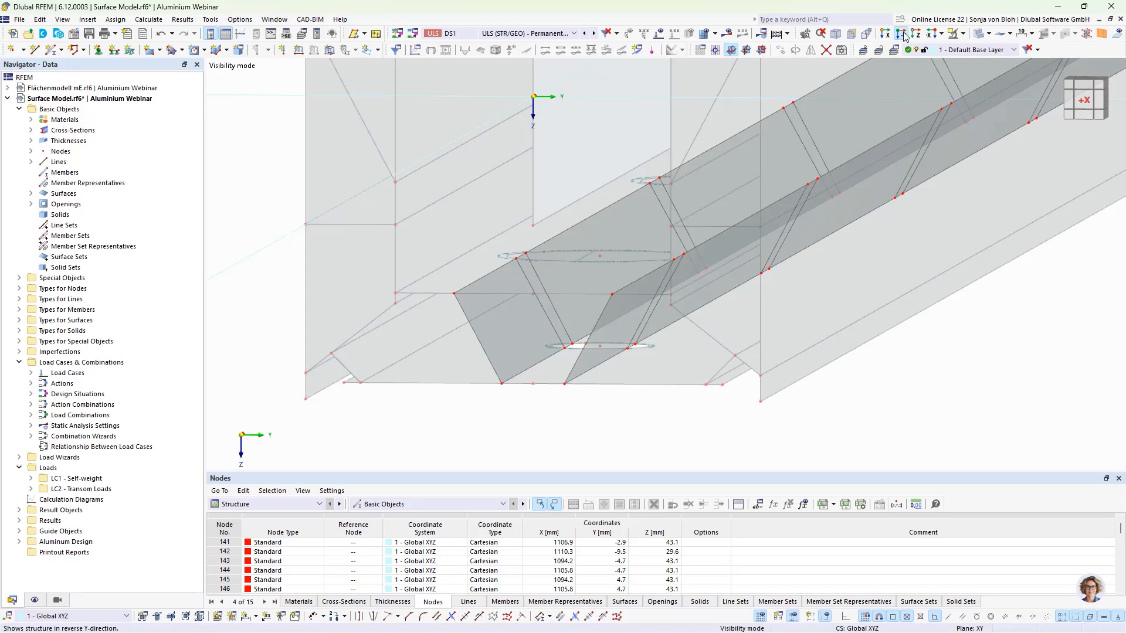
middle_click_drag(294, 291, 372, 332)
scroll(345, 283, "up", 5)
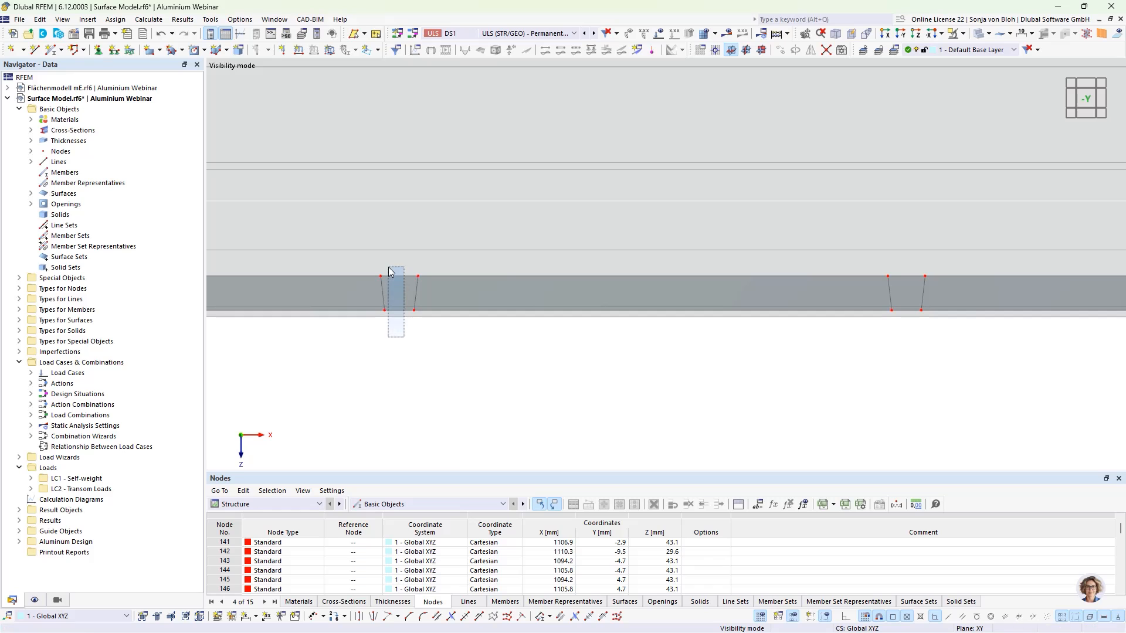
left_click(395, 290)
key("Delete")
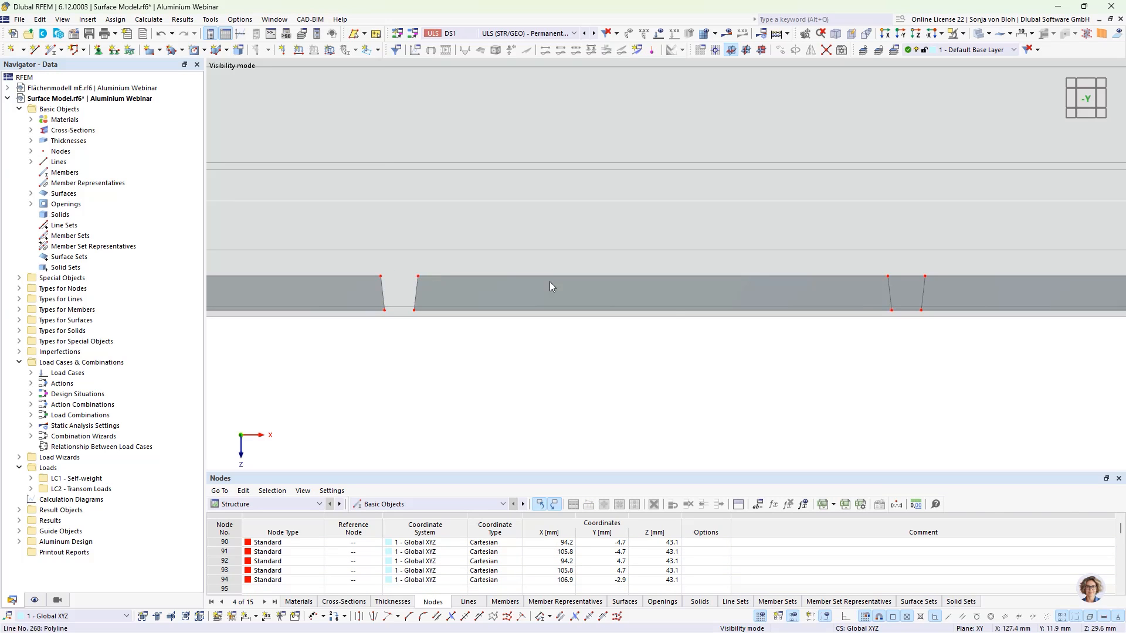
middle_click_drag(611, 356, 703, 420)
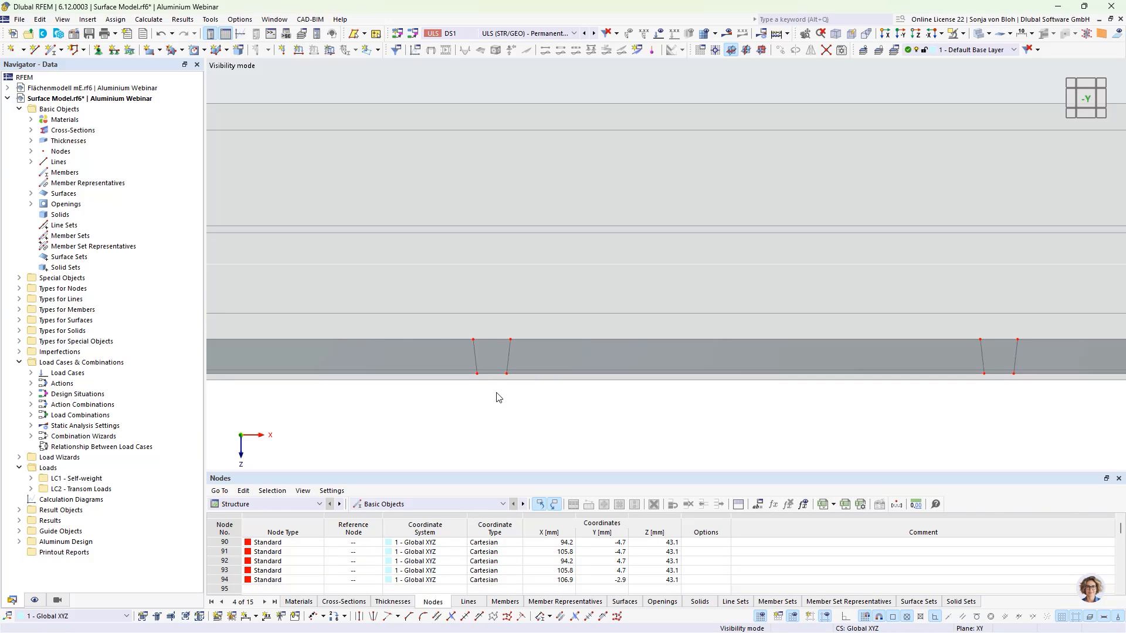
left_click(487, 331)
key("Delete")
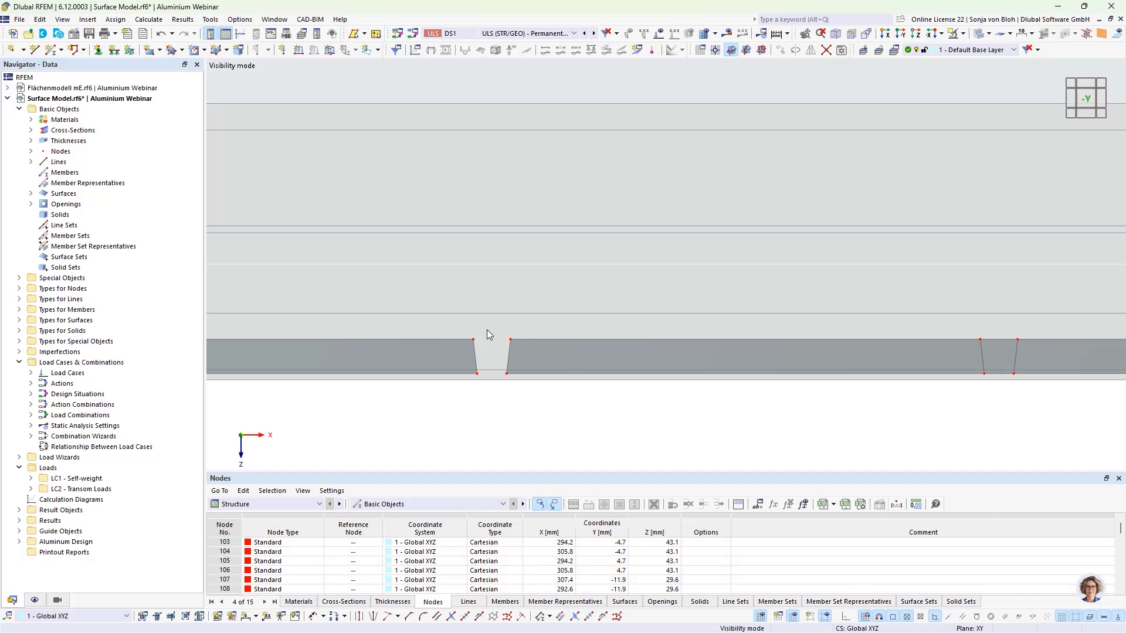
scroll(652, 417, "down", 2)
middle_click_drag(782, 431, 410, 439)
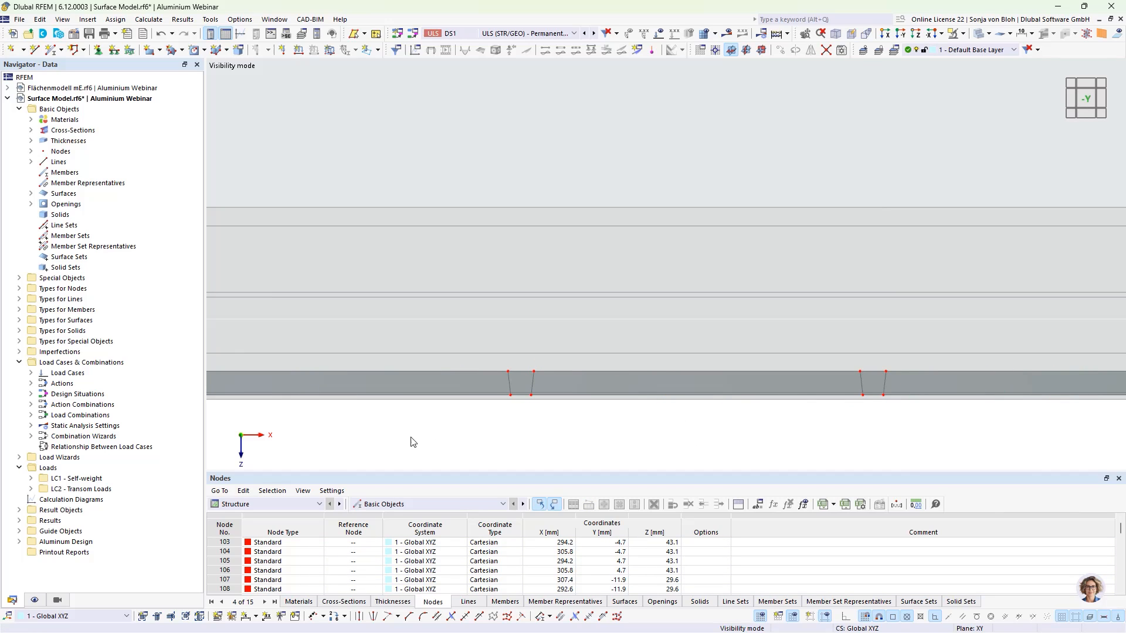
left_click(520, 371)
key("Delete")
middle_click_drag(789, 445, 523, 465)
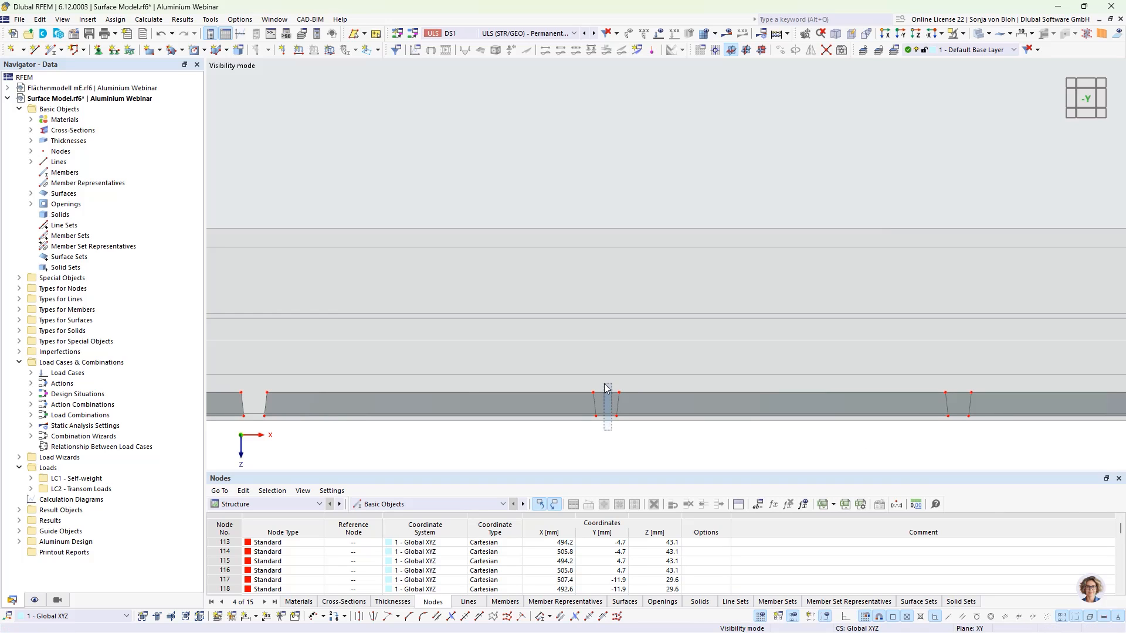
left_click(607, 402)
key("Delete")
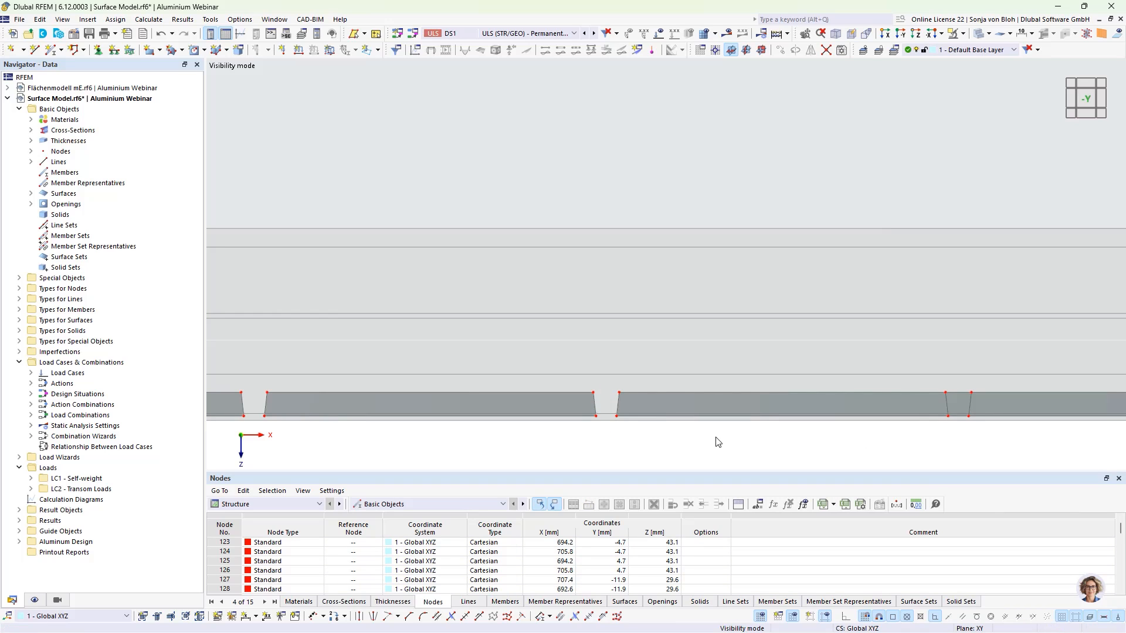
middle_click_drag(464, 443, 528, 443)
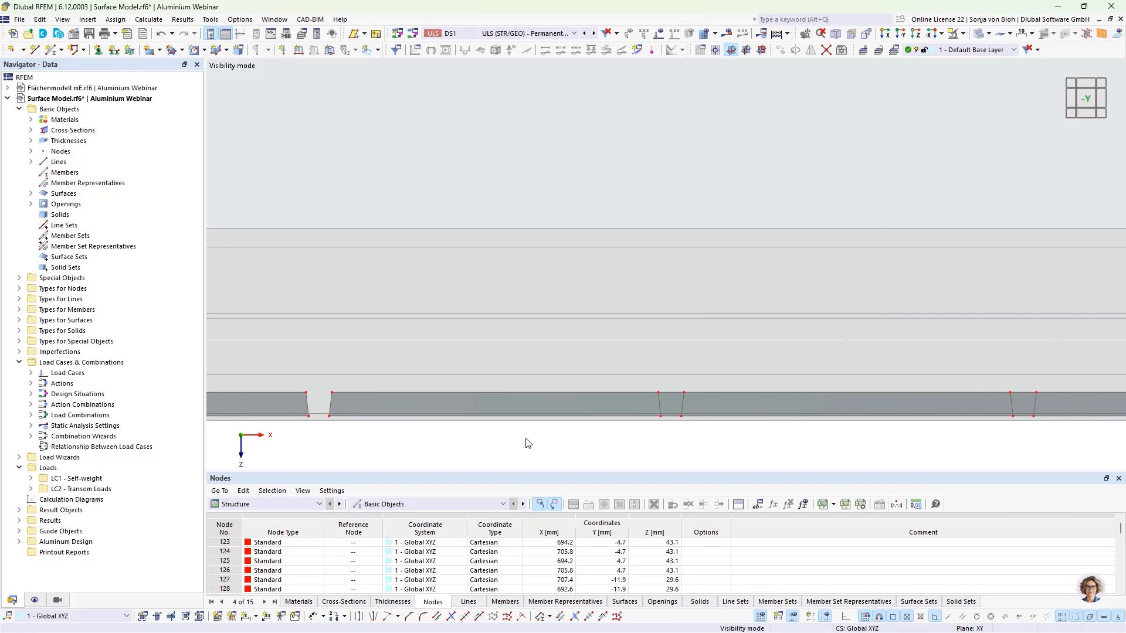
left_click(672, 406)
key("Delete")
mouse_move(425, 438)
middle_mouse_down()
mouse_move(444, 438)
mouse_move(430, 438)
middle_mouse_up()
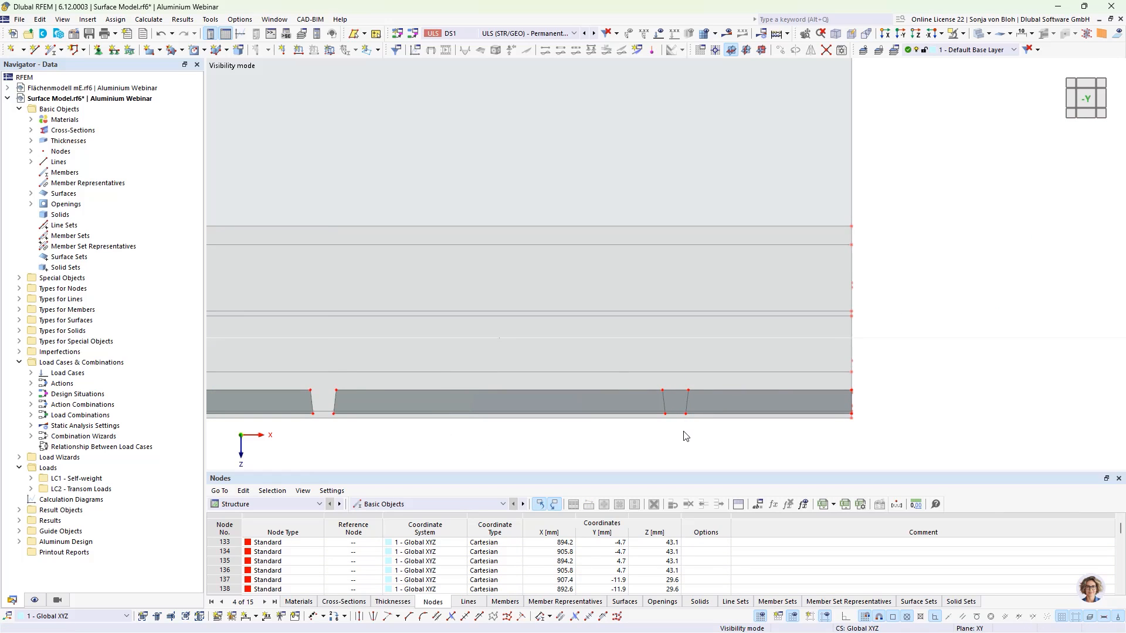
left_click_drag(680, 431, 674, 385)
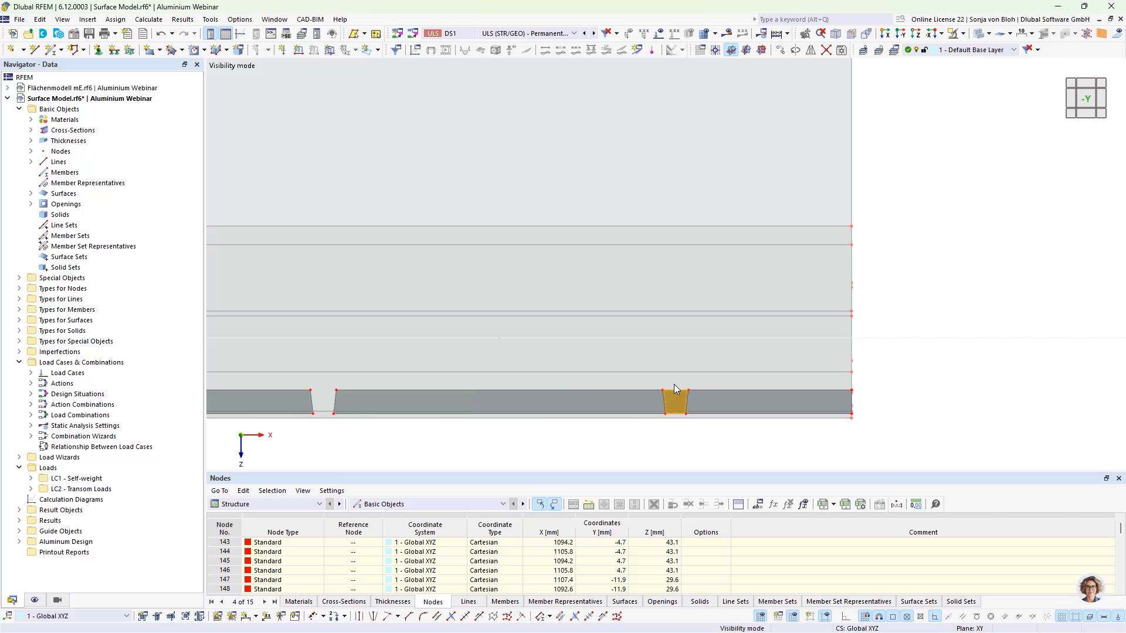
key("Delete")
- Restore the full model display and examine the flange and web surfaces at the member's end
scroll(681, 315, "down", 2)
scroll(682, 317, "down", 3)
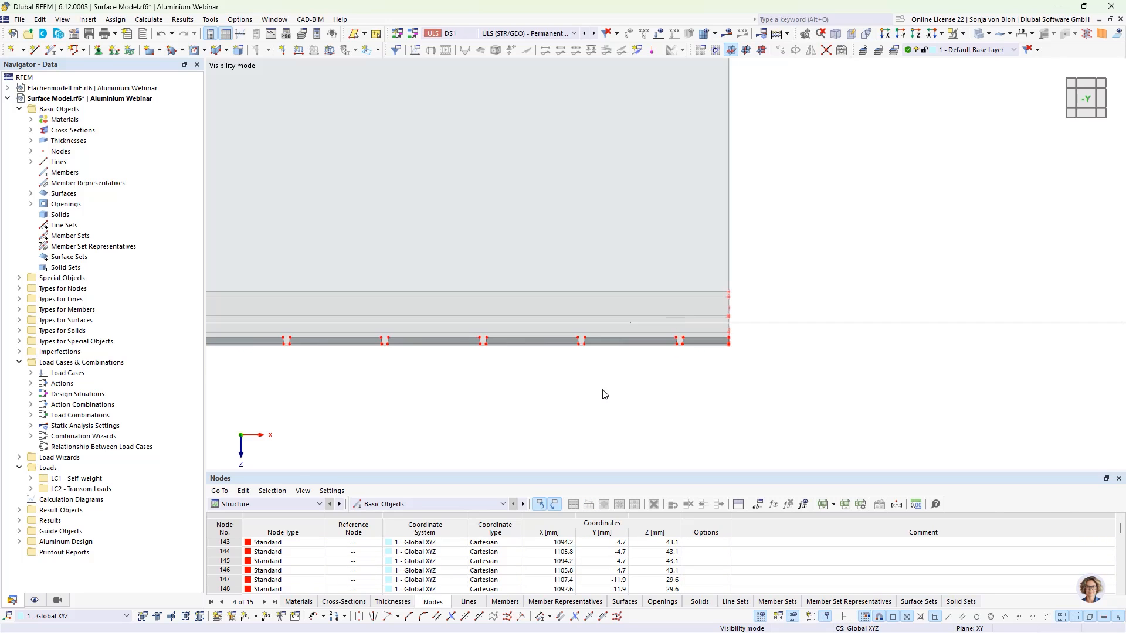
middle_click_drag(602, 390, 682, 419, "ctrl")
mouse_move(582, 385)
middle_mouse_down("ctrl")
mouse_move(772, 359)
mouse_move(576, 387)
mouse_move(586, 392)
middle_mouse_up("ctrl")
scroll(581, 378, "up", 1)
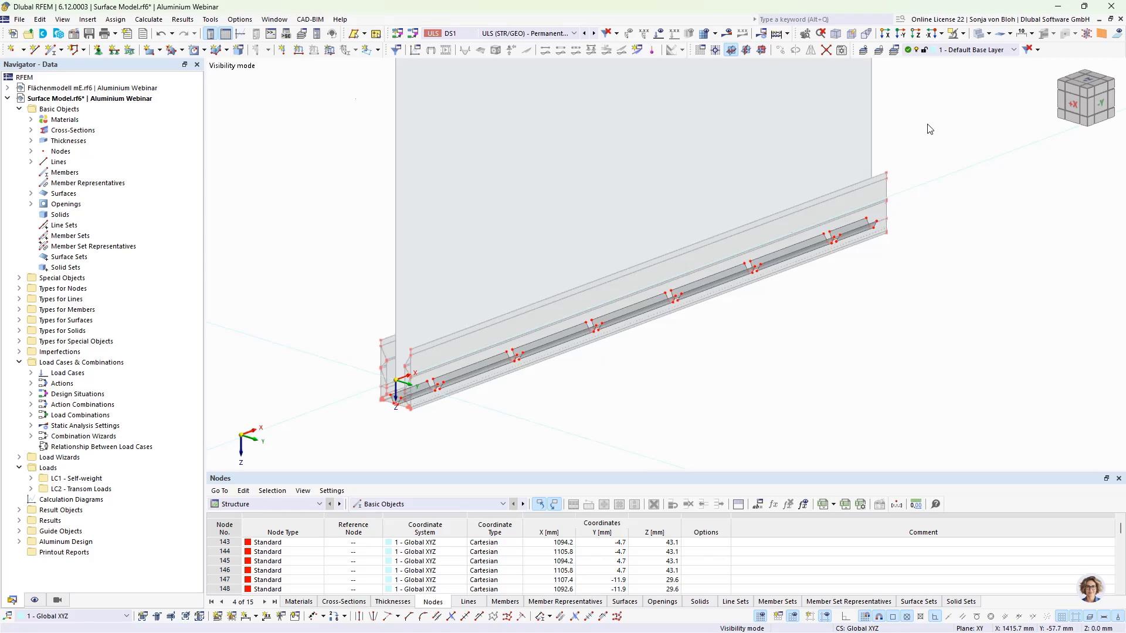
left_click(962, 40)
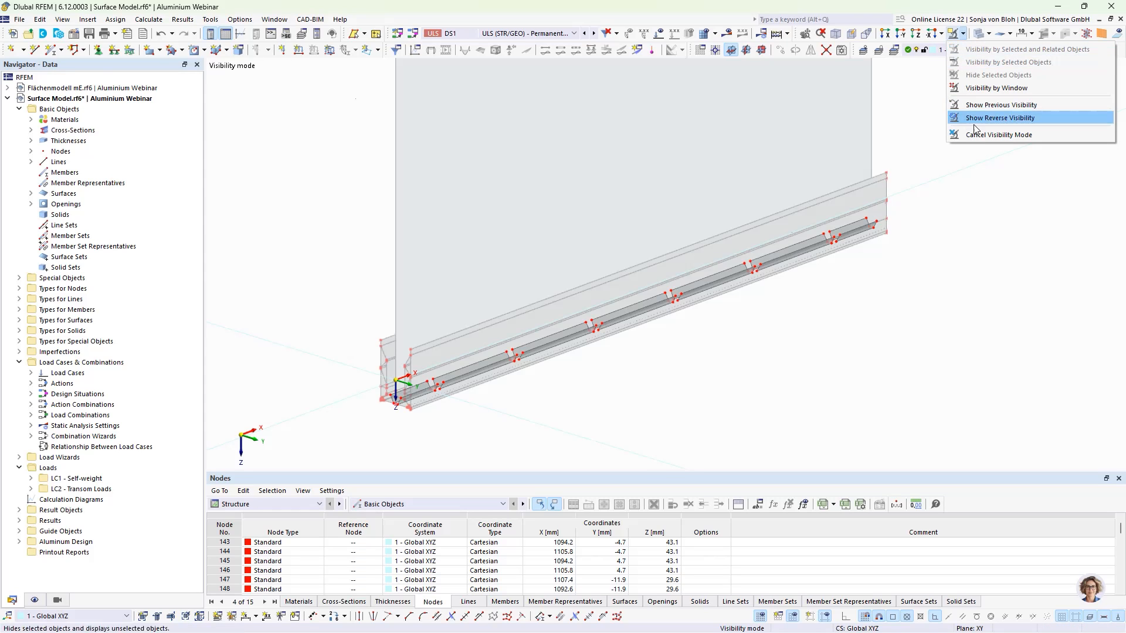
left_click(1010, 134)
scroll(442, 275, "up", 3)
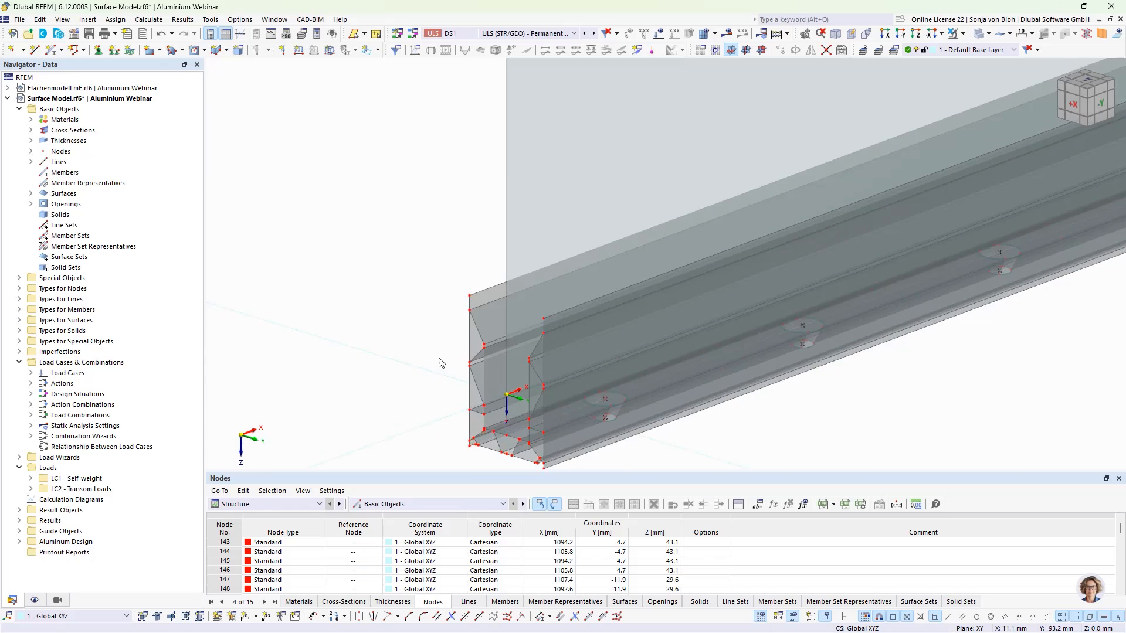
left_click(490, 287)
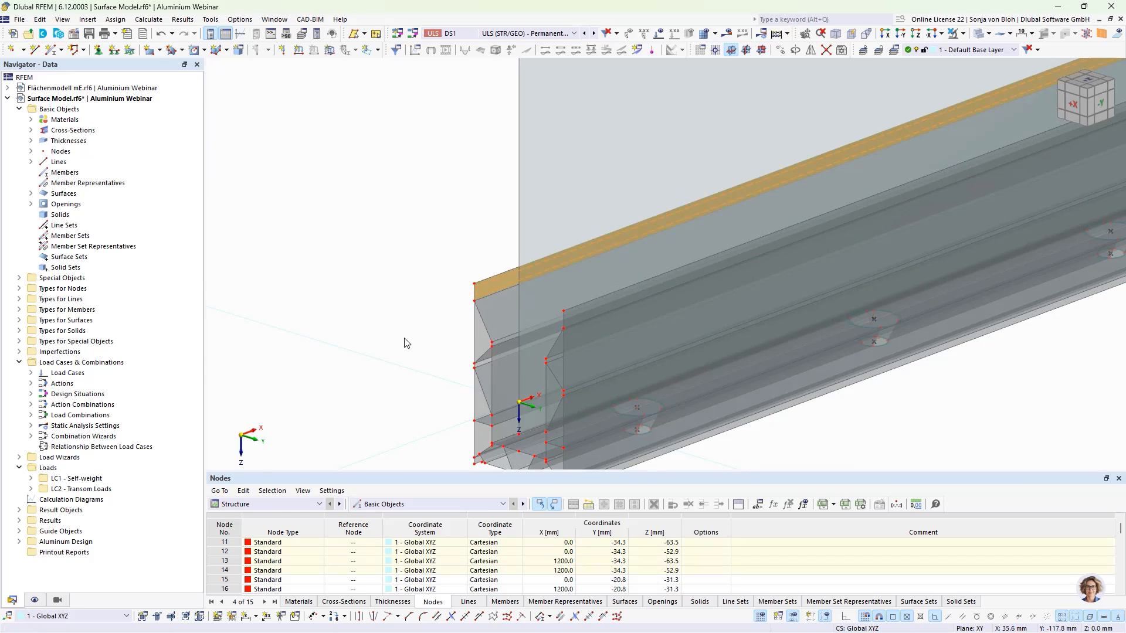
scroll(458, 399, "down", 2)
scroll(465, 430, "up", 2)
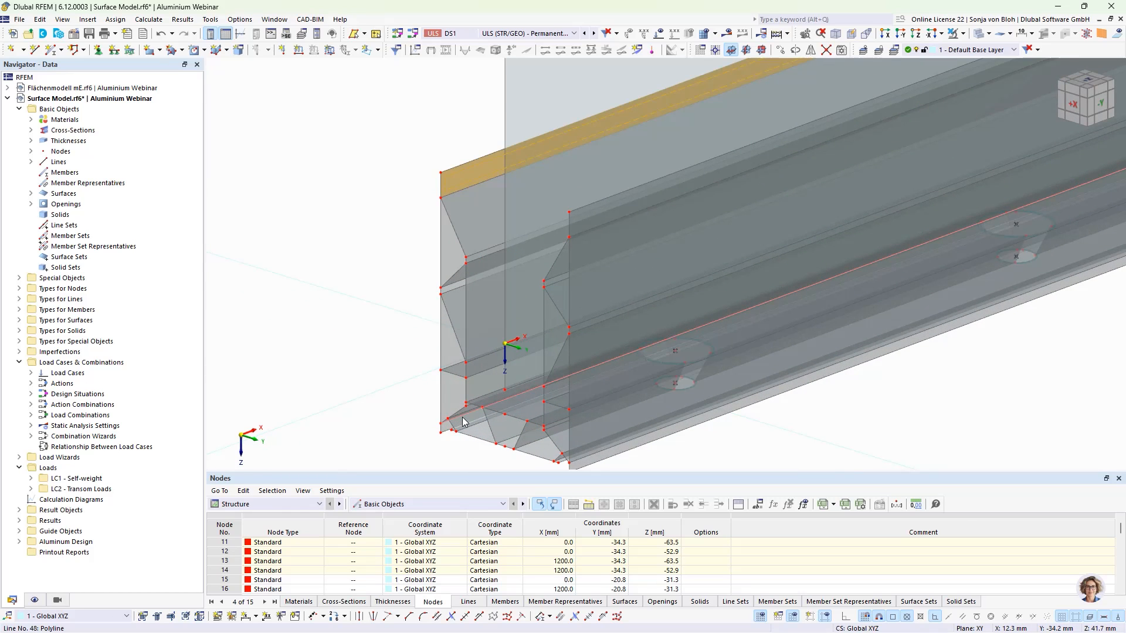
left_click(478, 385)
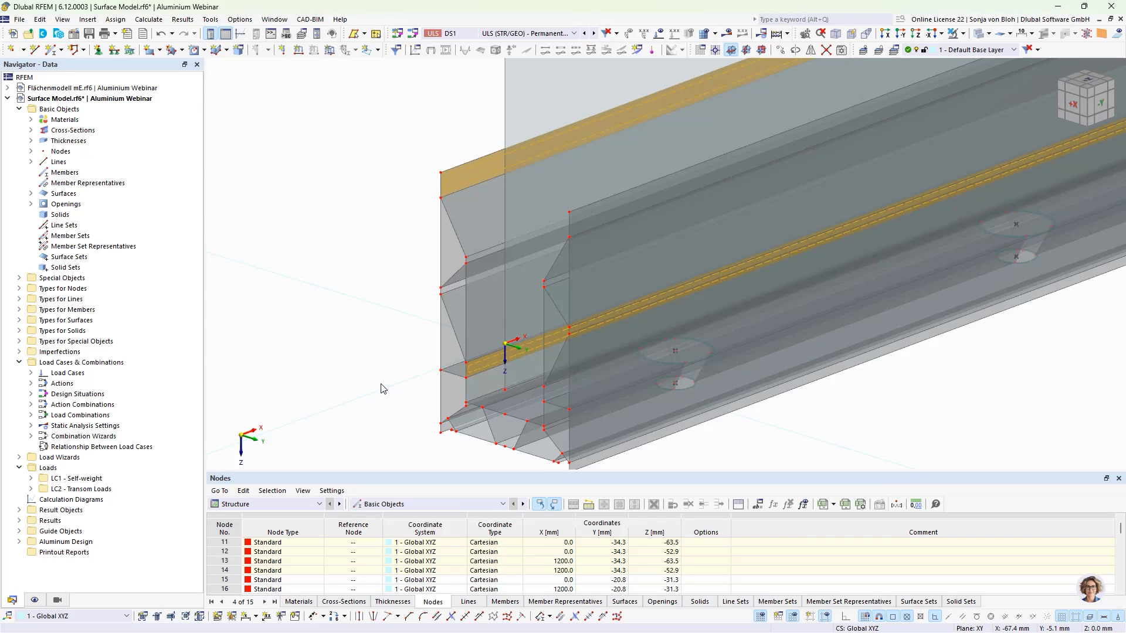
left_click(391, 241)
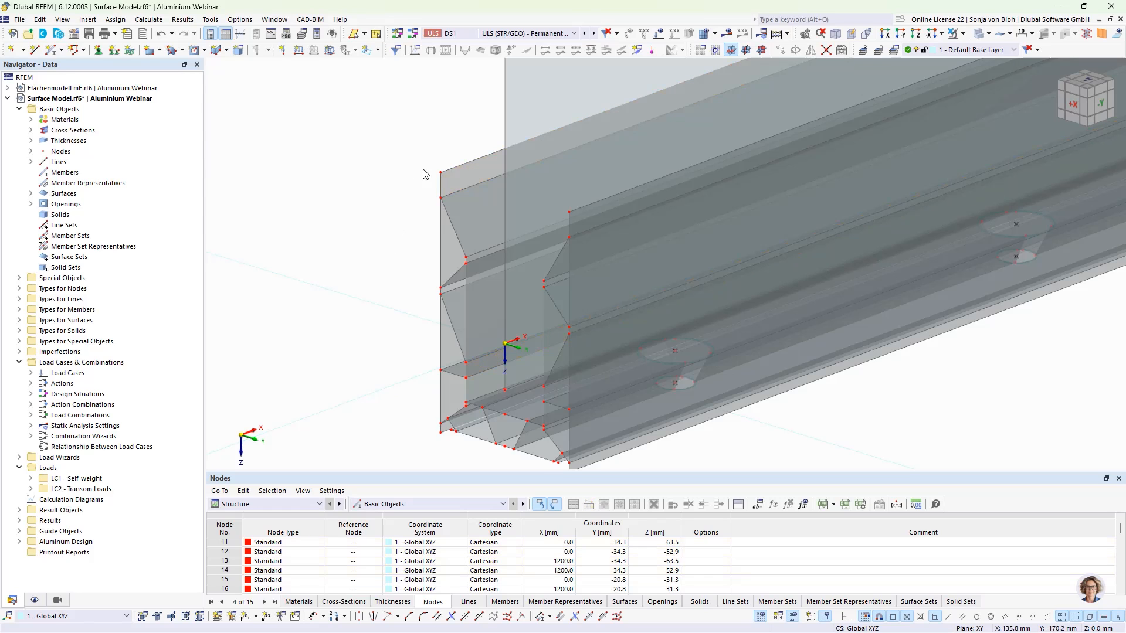
left_click(442, 188)
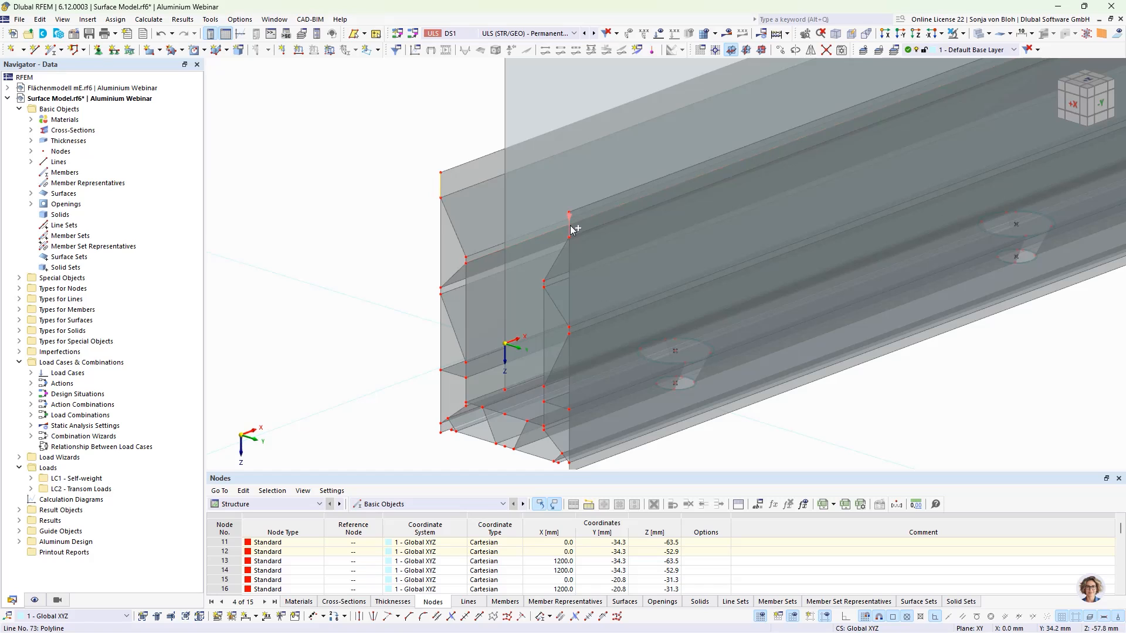
- Select the two short vertical lines at the member's end and copy them 14 times along X
left_click(467, 371, "ctrl")
left_click(544, 397, "ctrl")
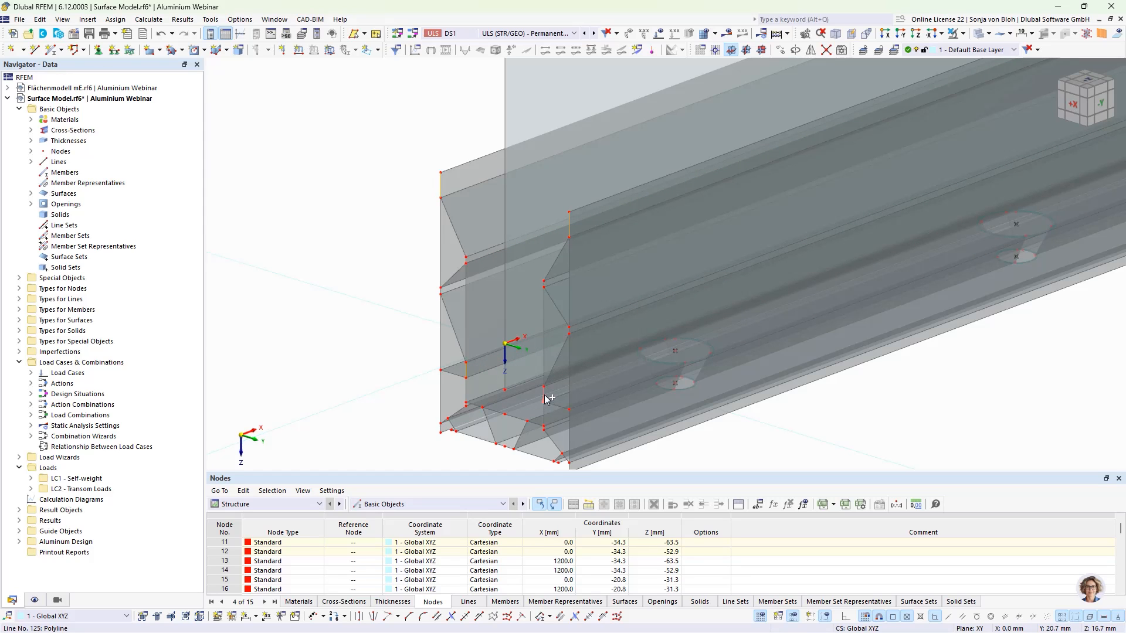
left_click(782, 50)
double_click(535, 229)
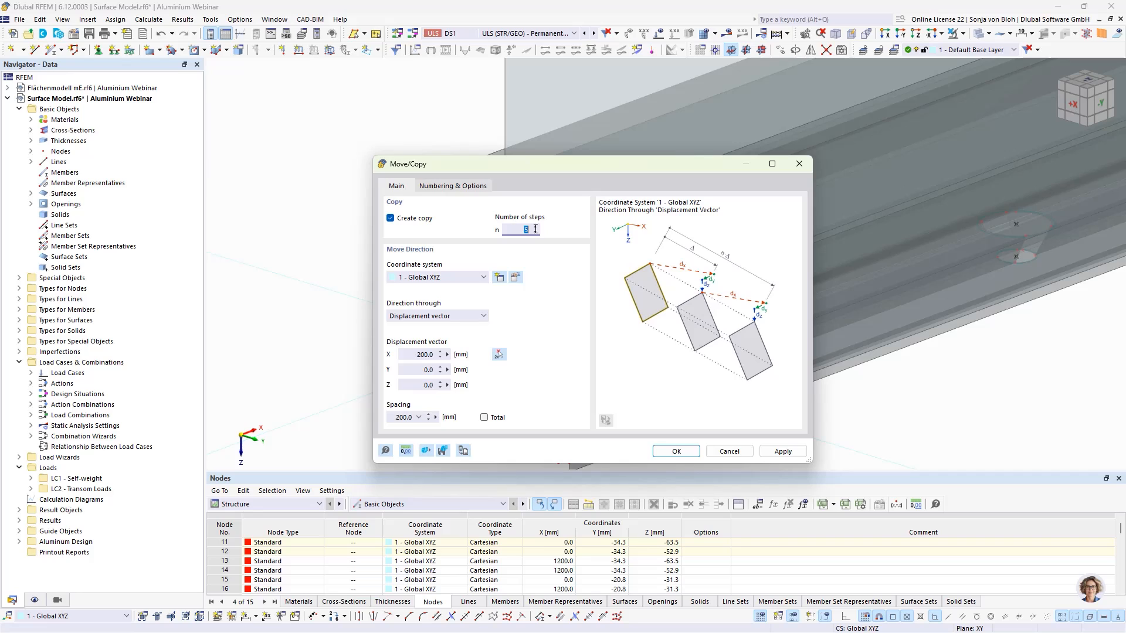
type("14")
left_click(411, 355)
left_click(675, 453)
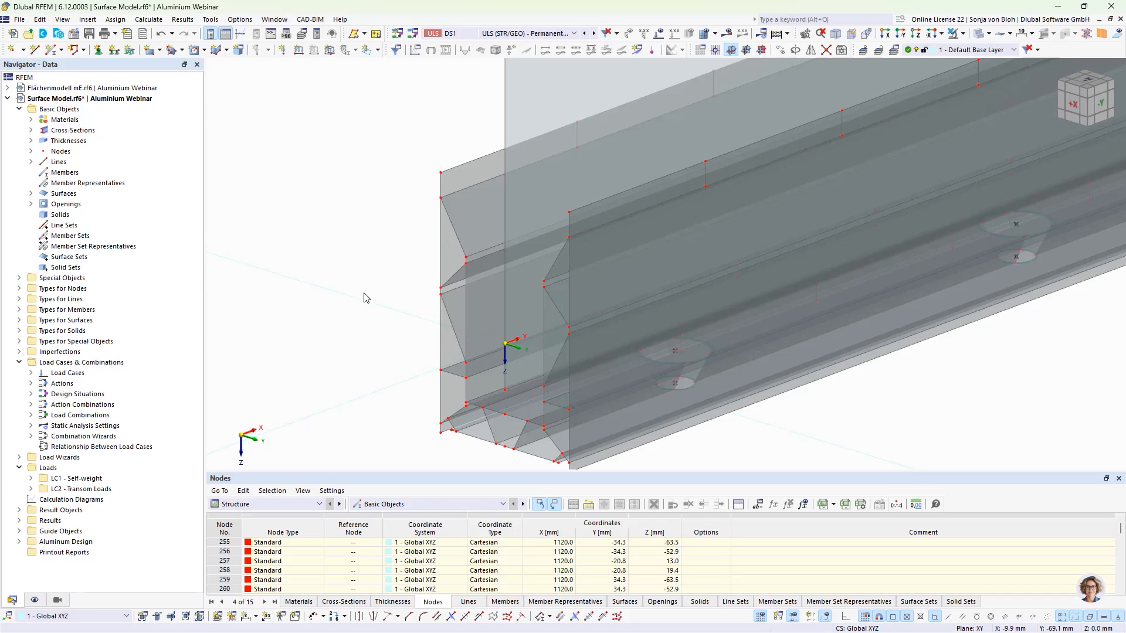
- Select the two narrow strip surfaces along the web and divide them with all intersecting lines
left_click(453, 186)
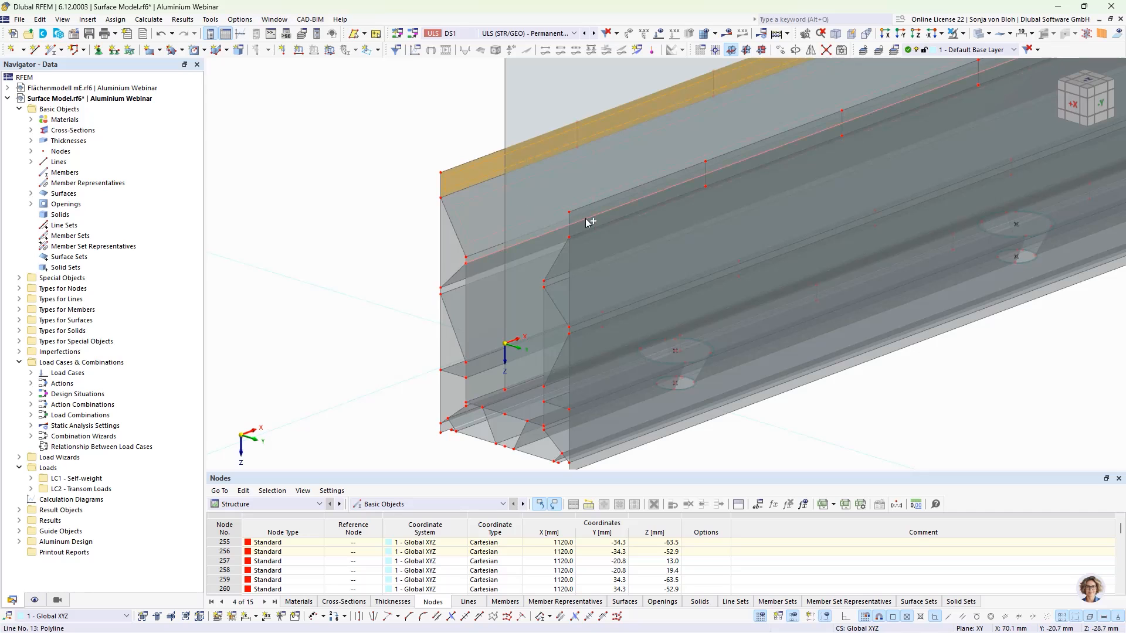
scroll(582, 220, "up", 5)
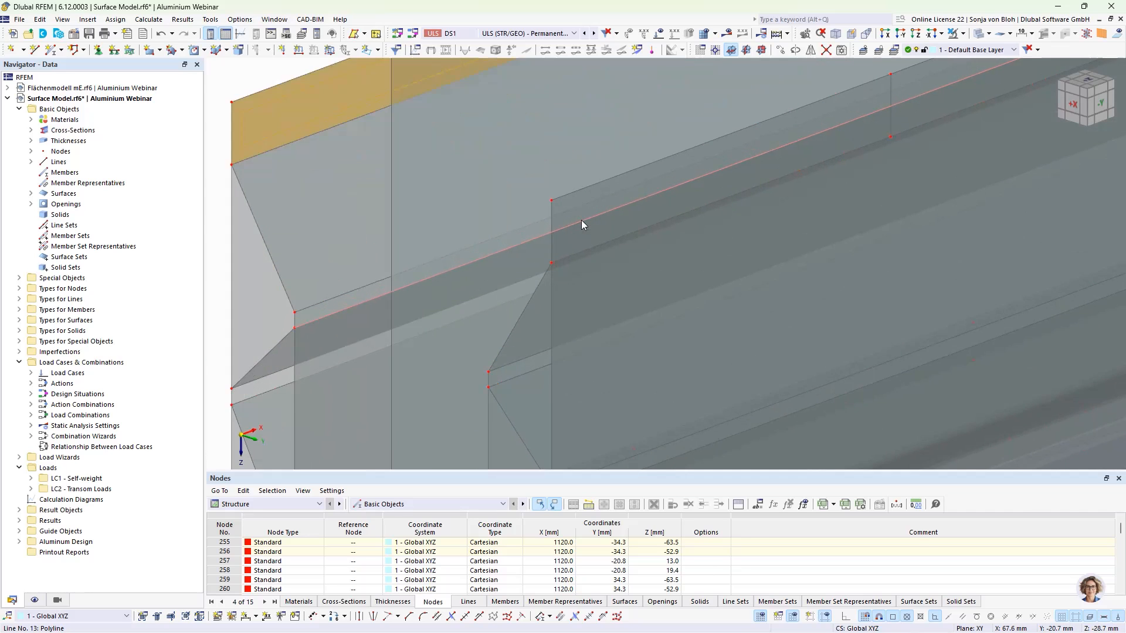
scroll(531, 242, "down", 6)
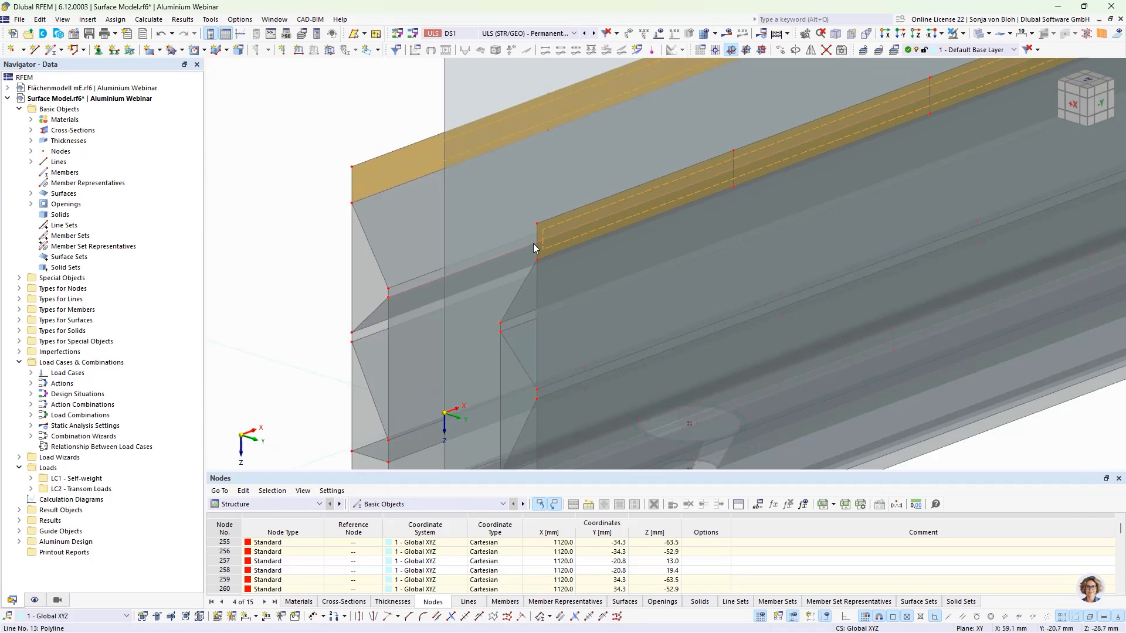
scroll(477, 375, "up", 4)
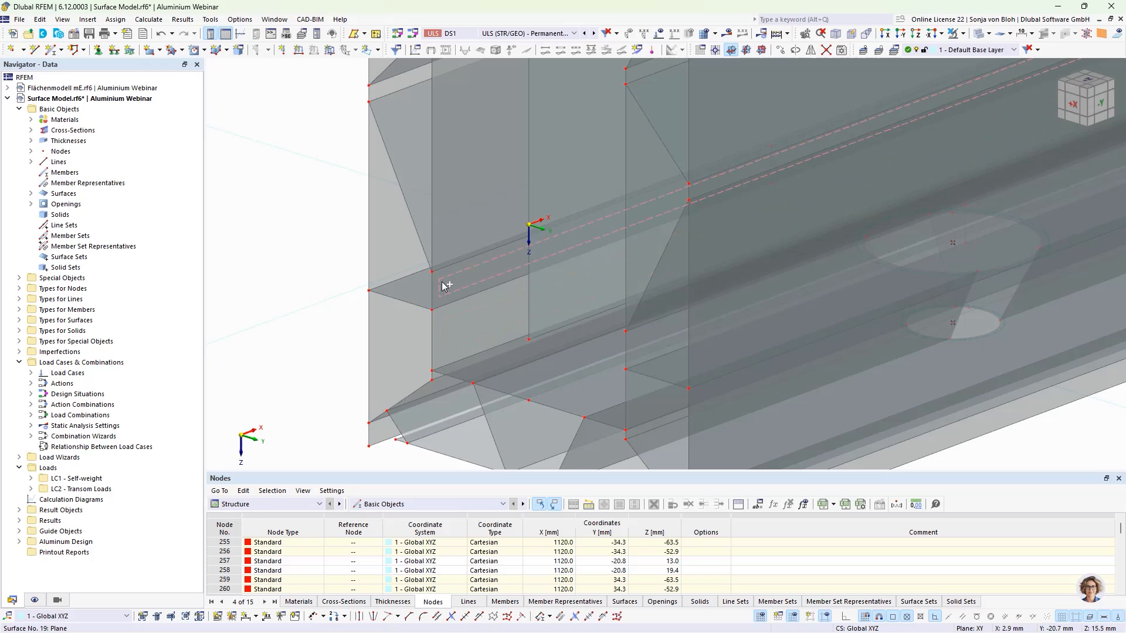
left_click(444, 286)
scroll(544, 328, "down", 3)
scroll(551, 331, "up", 3)
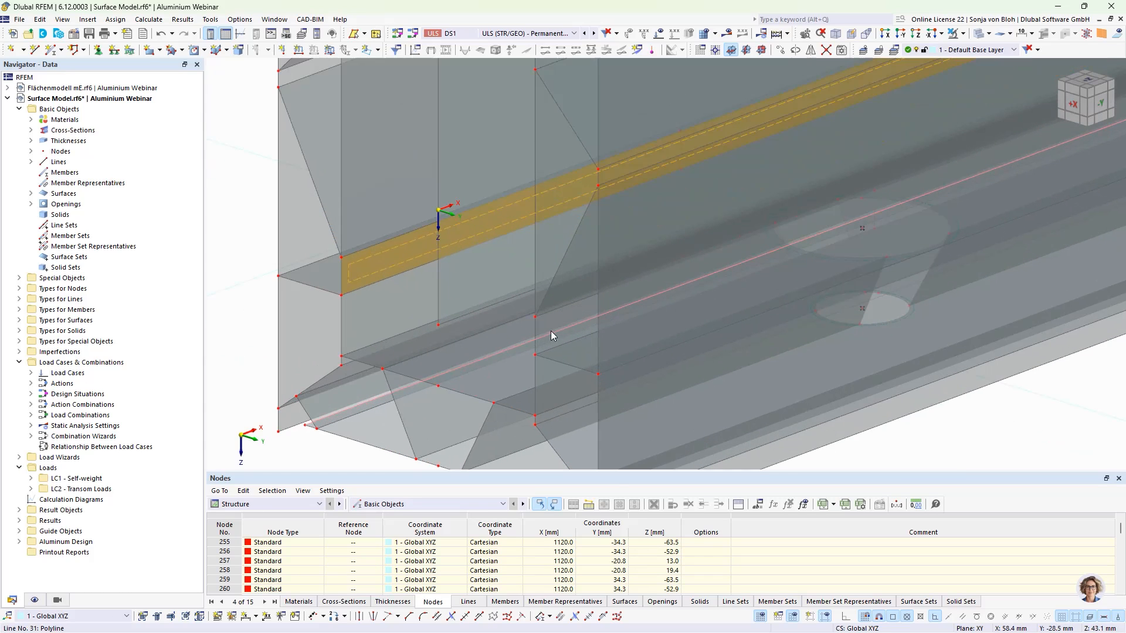
left_click(556, 326, "ctrl")
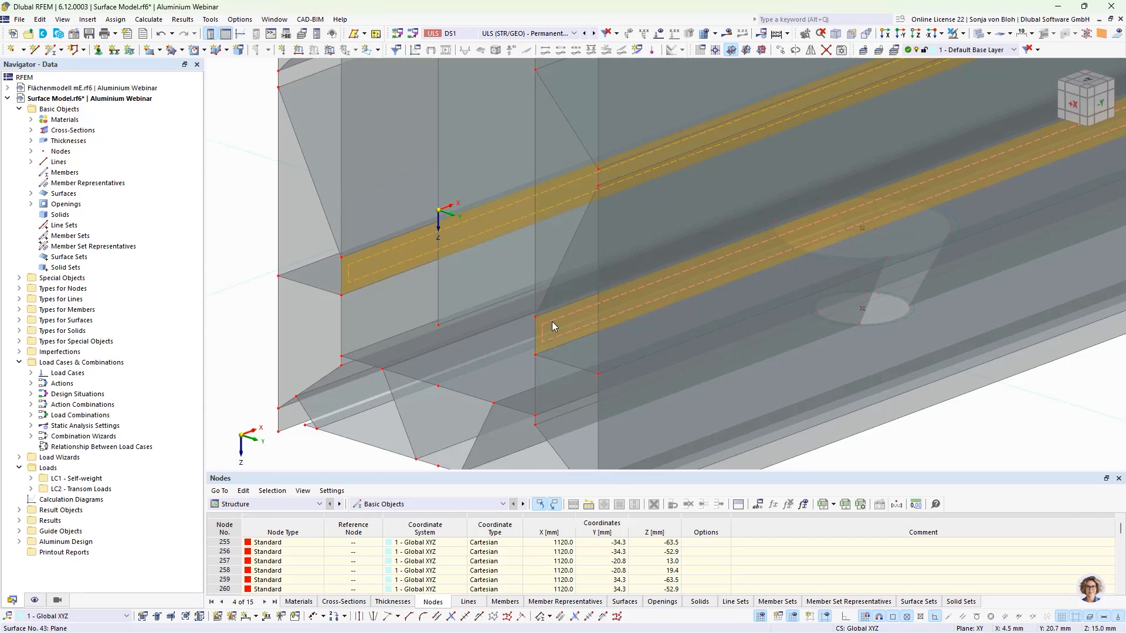
right_click(553, 326)
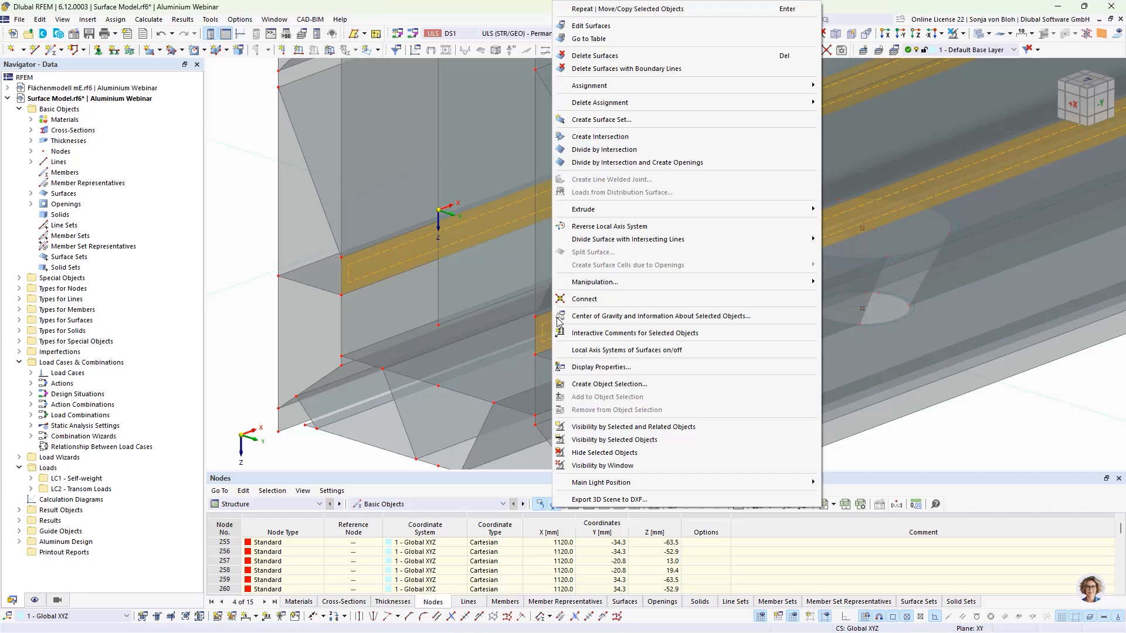
mouse_move(611, 243)
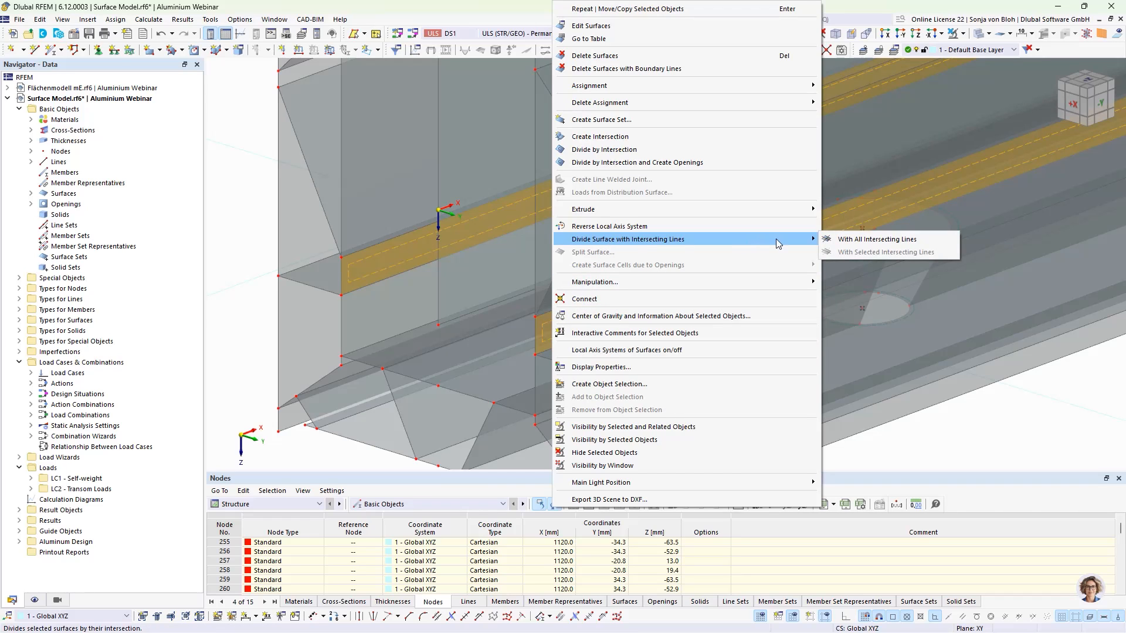
left_click(854, 239)
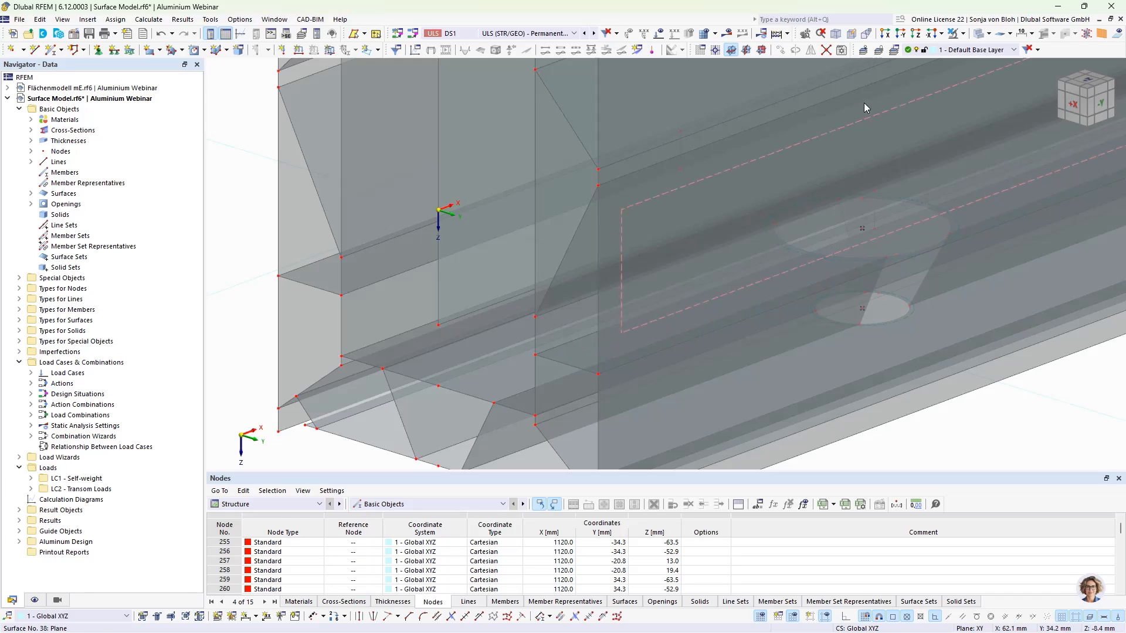
- In the view along X, select the web and strip surfaces and display only the selected objects
left_click(886, 34)
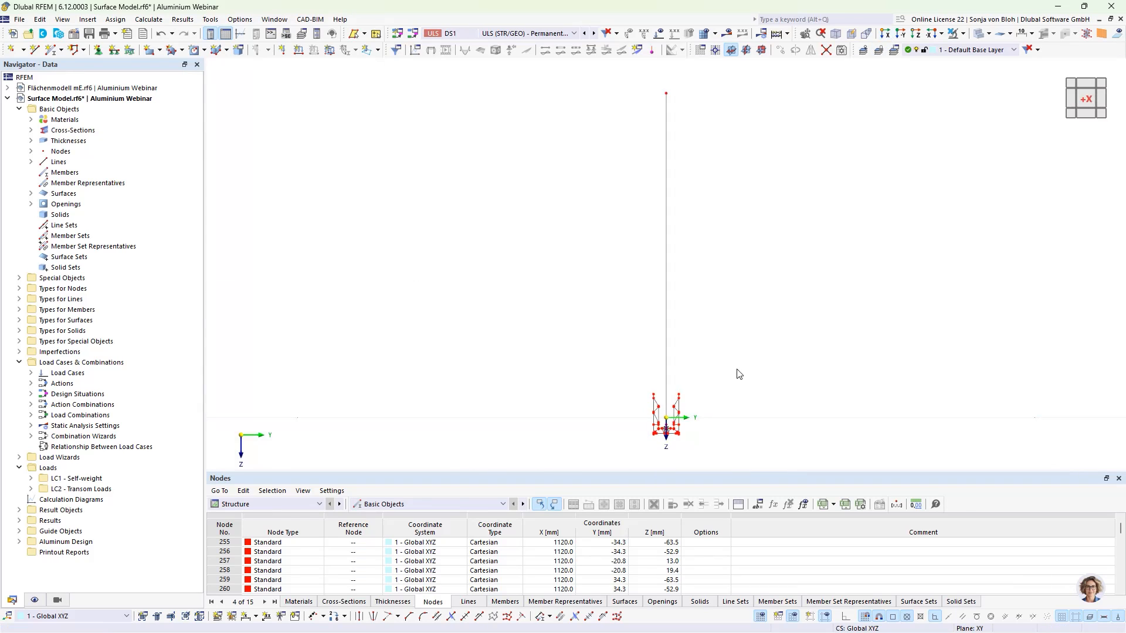
scroll(660, 393, "up", 3)
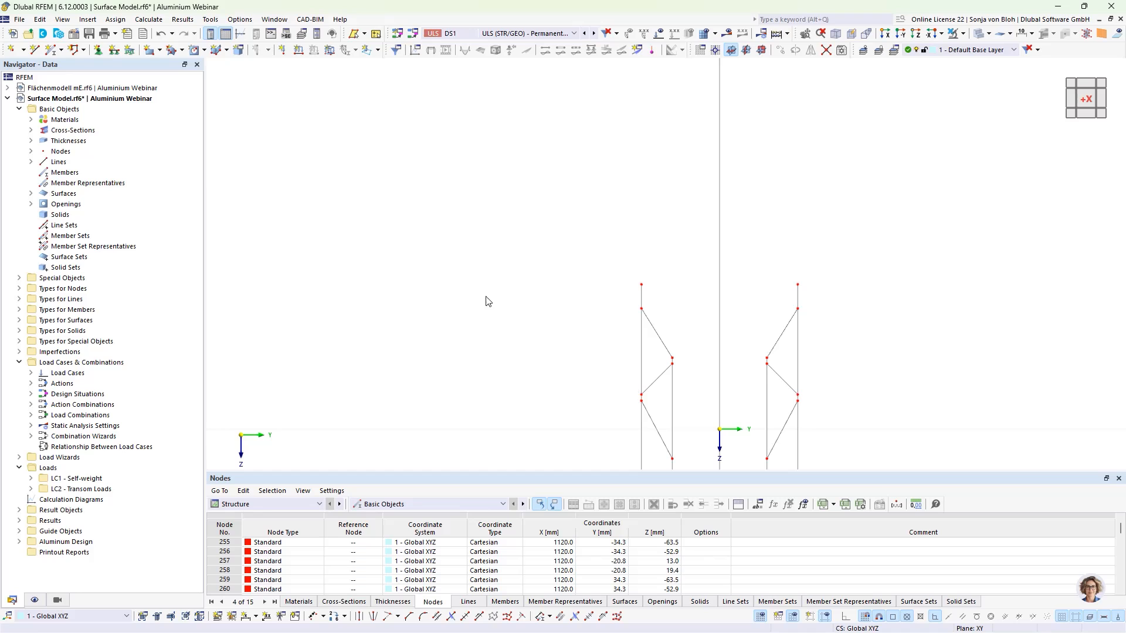
middle_click_drag(486, 301, 397, 200)
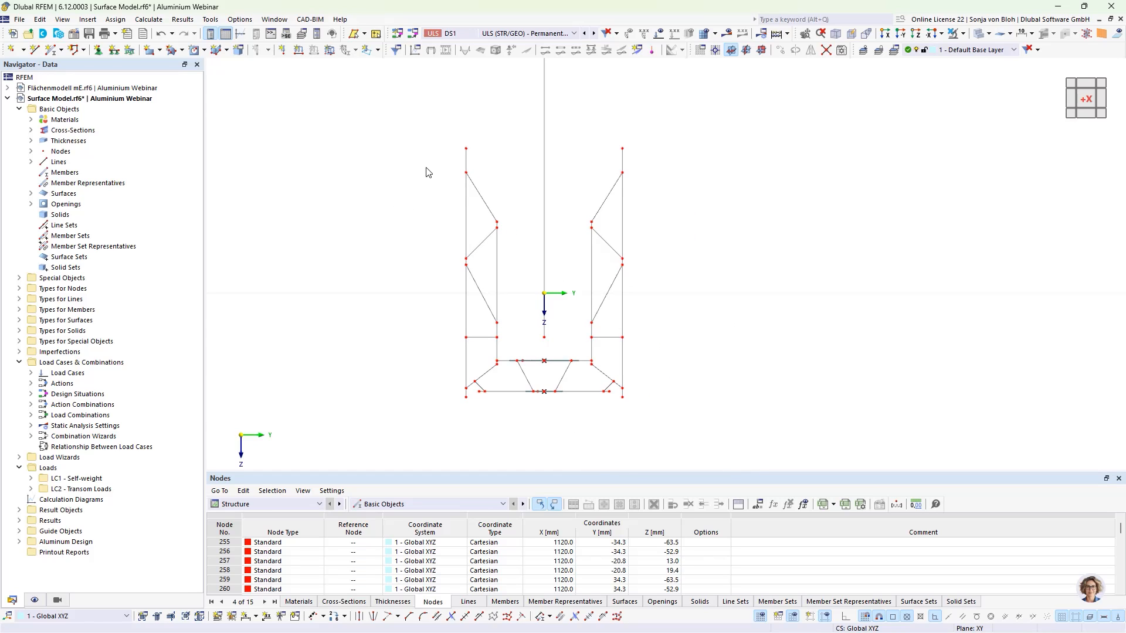
left_click(466, 160)
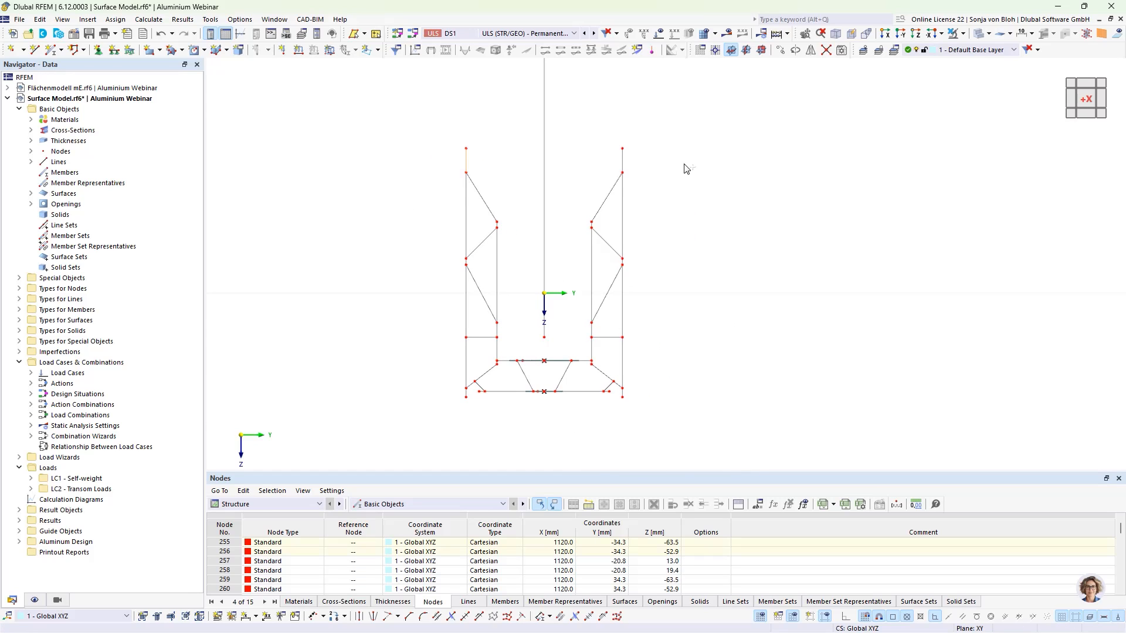
left_click_drag(642, 163, 611, 157, "ctrl")
left_click_drag(567, 221, 527, 193, "ctrl")
scroll(509, 351, "up", 2)
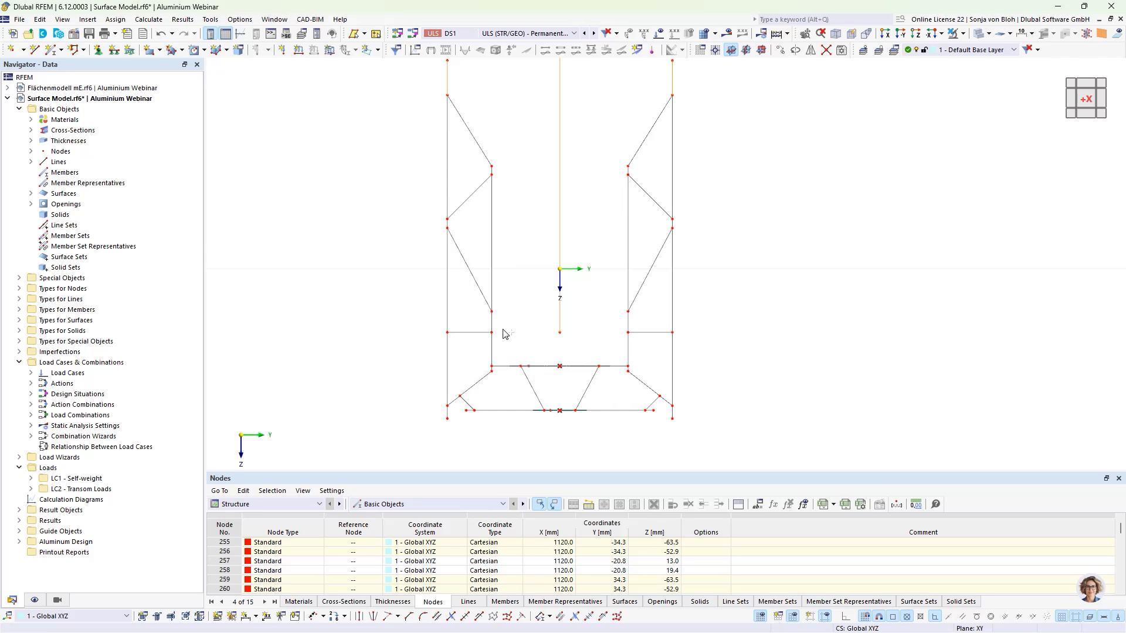
left_click(493, 323, "ctrl")
left_click(628, 322, "ctrl")
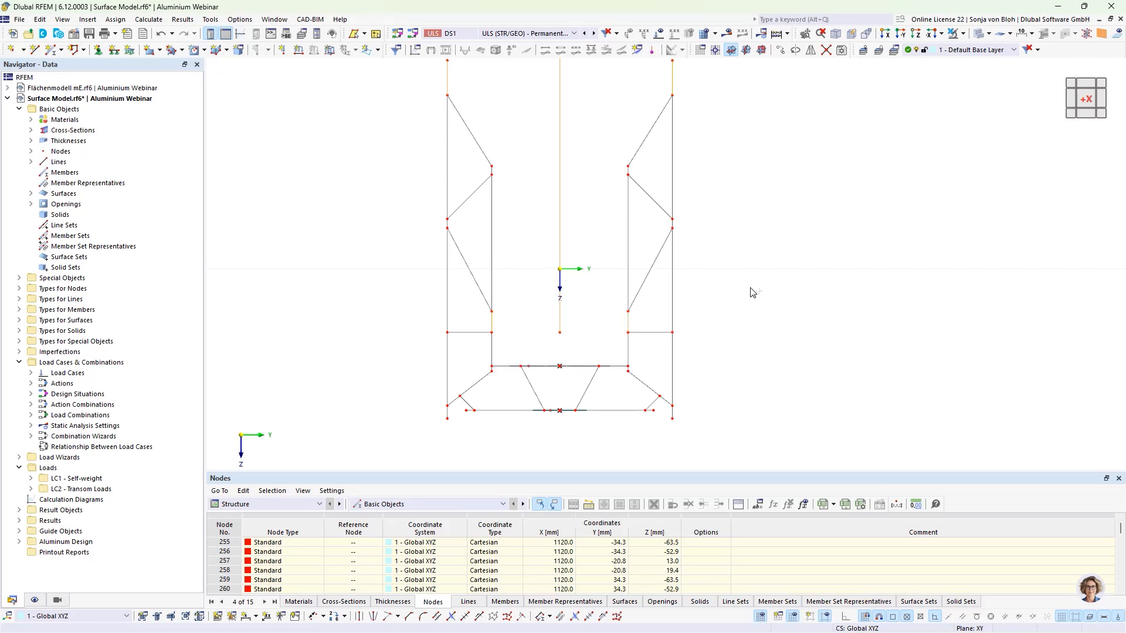
left_click(964, 33)
left_click(991, 44)
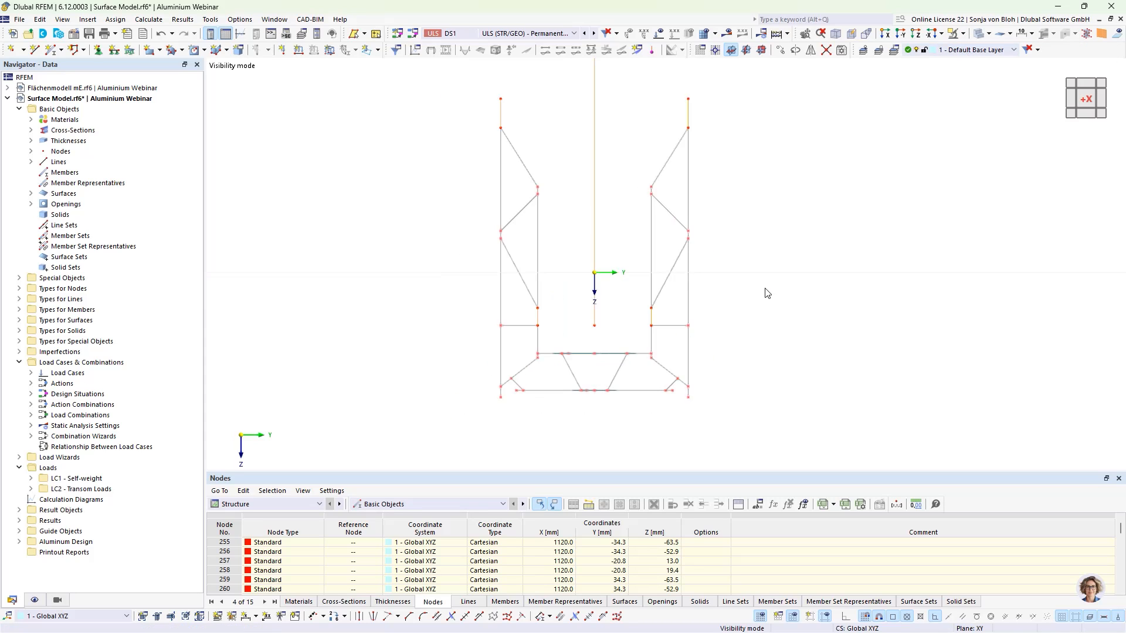
scroll(765, 289, "down", 2)
middle_click_drag(830, 333, 798, 345, "ctrl")
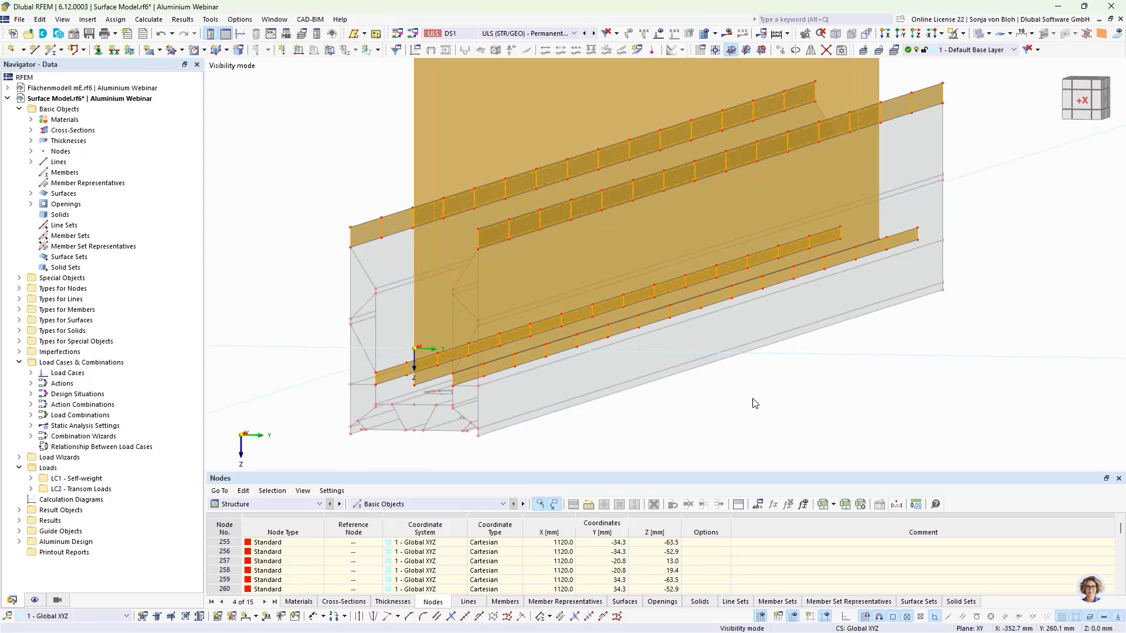
left_click(743, 415)
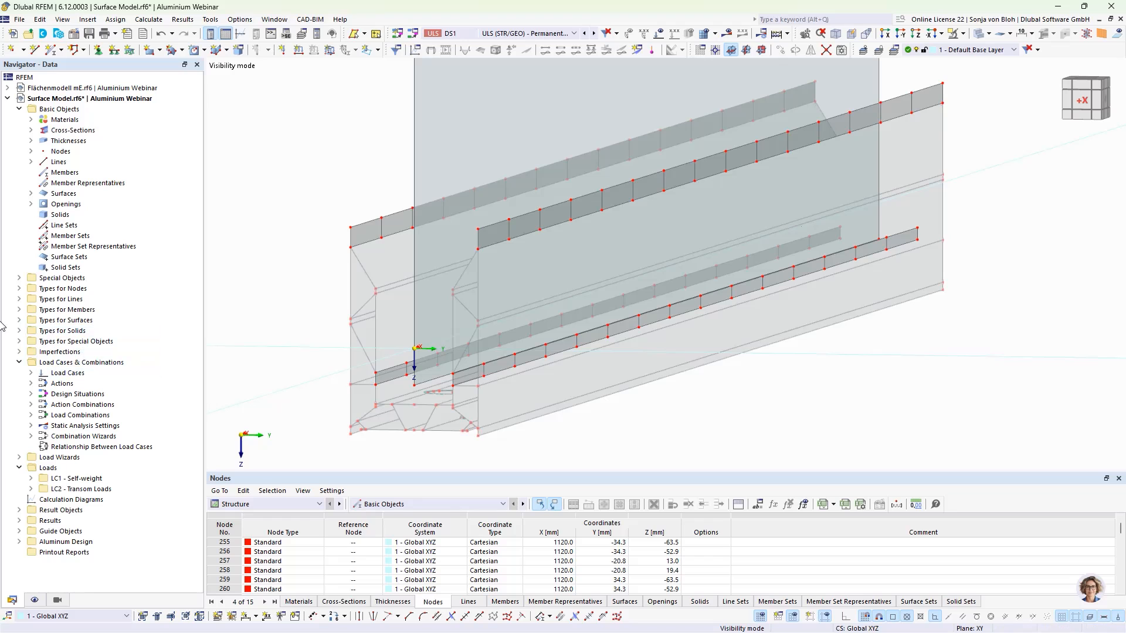
- Start a new surface contact and pick the first alternating strip cells near the member's end as Group 1 surfaces
left_click(20, 279)
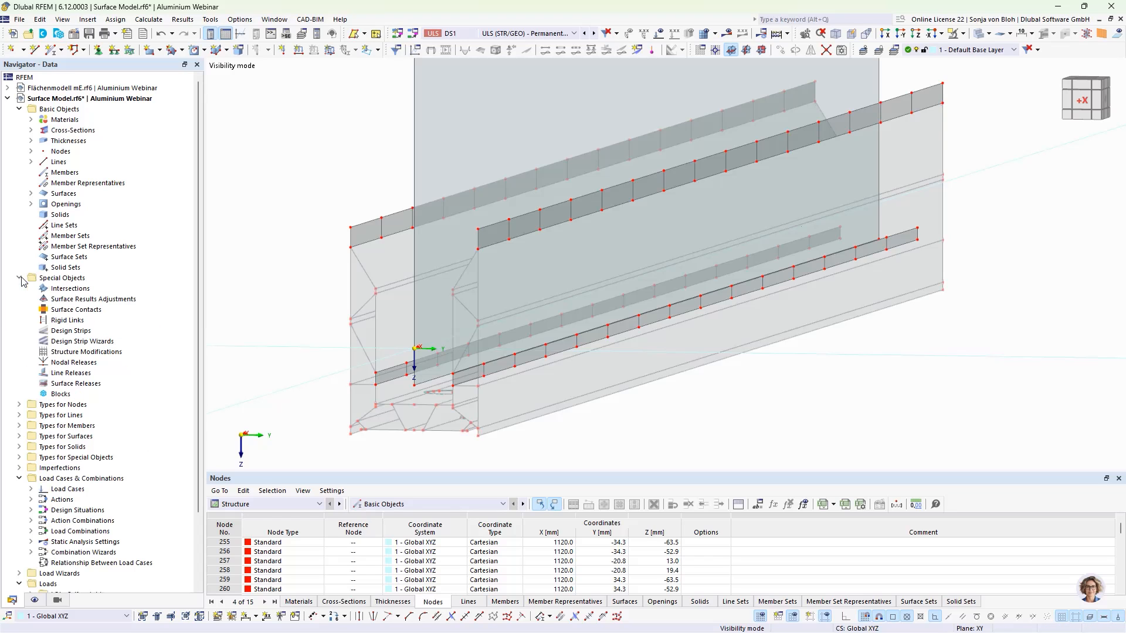
right_click(65, 310)
left_click(87, 332)
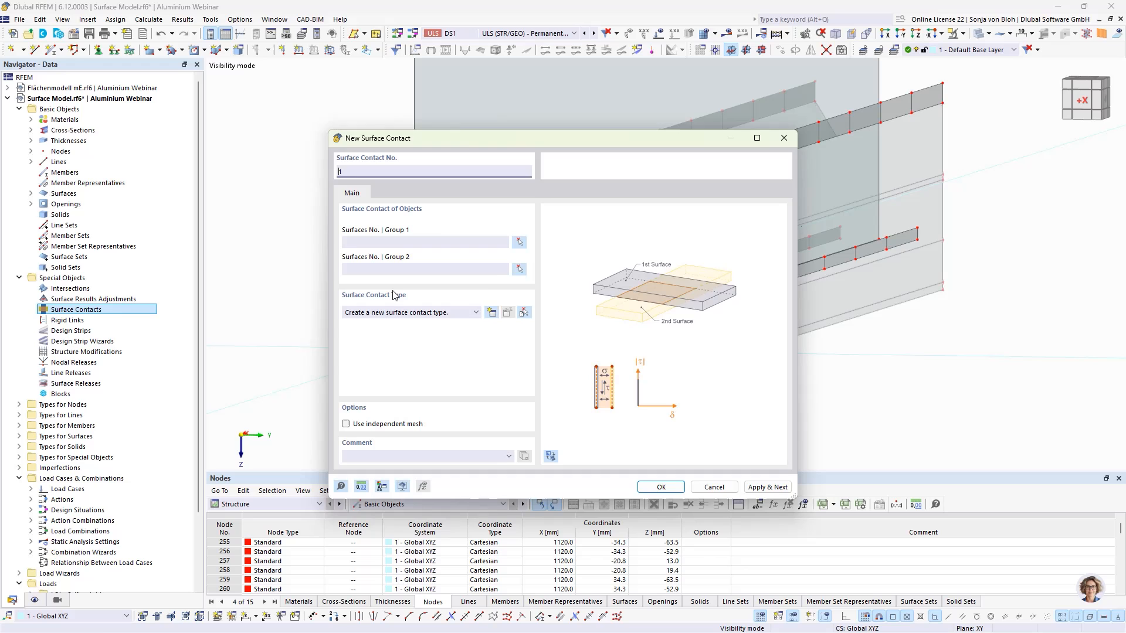
left_click(519, 242)
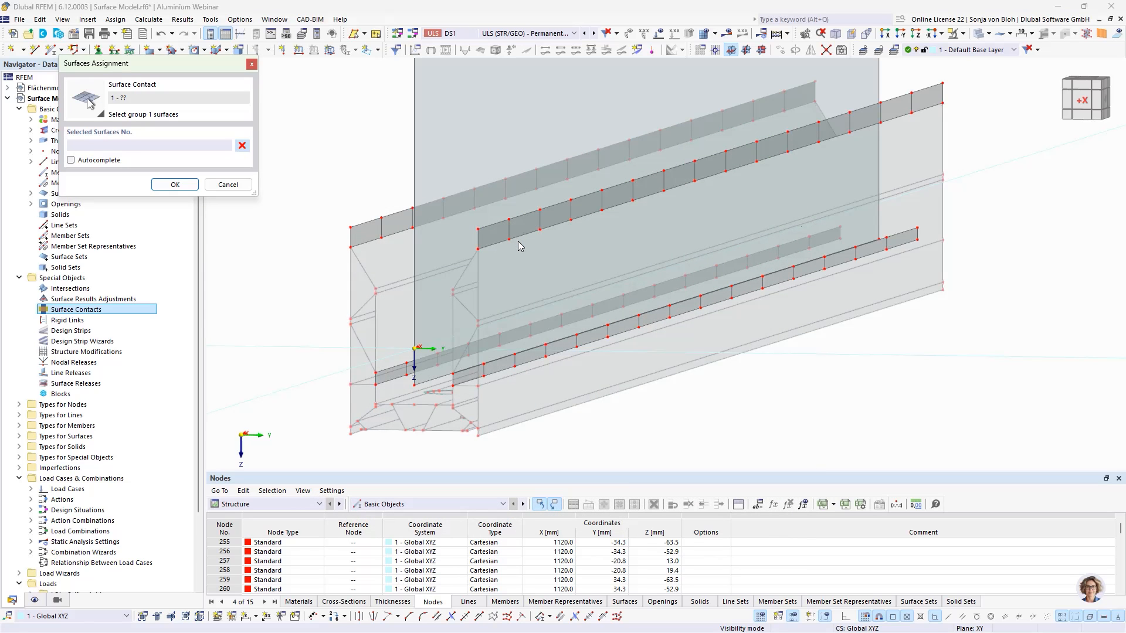
middle_click_drag(665, 433, 644, 433, "ctrl")
middle_click_drag(488, 386, 572, 358)
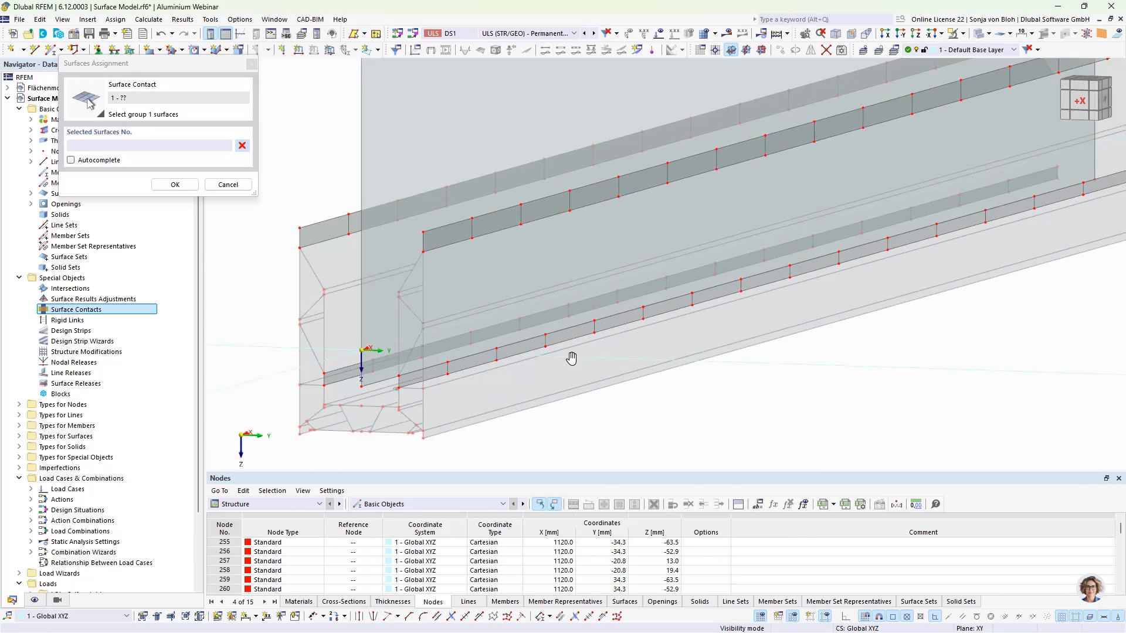
scroll(571, 358, "up", 1)
left_click(500, 169)
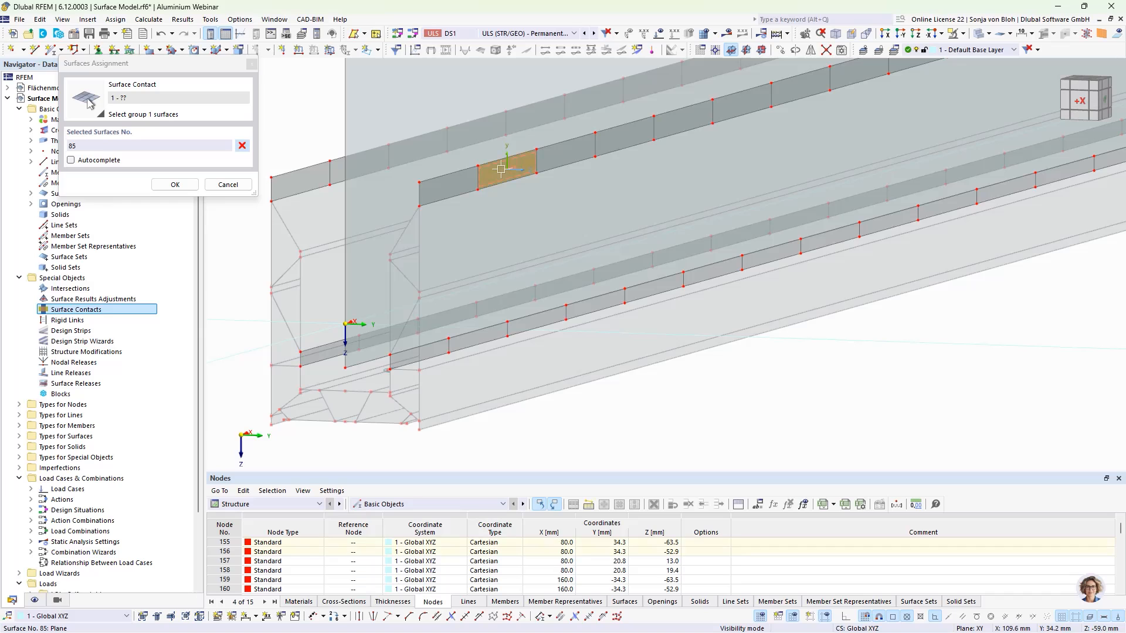
left_click(471, 337)
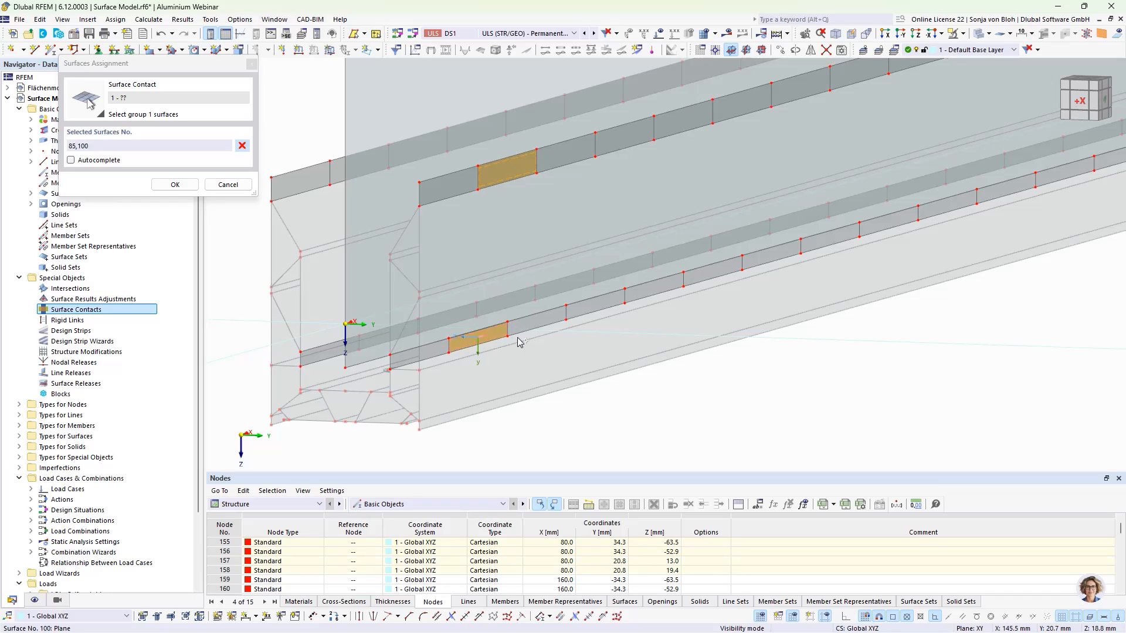
left_click(611, 145)
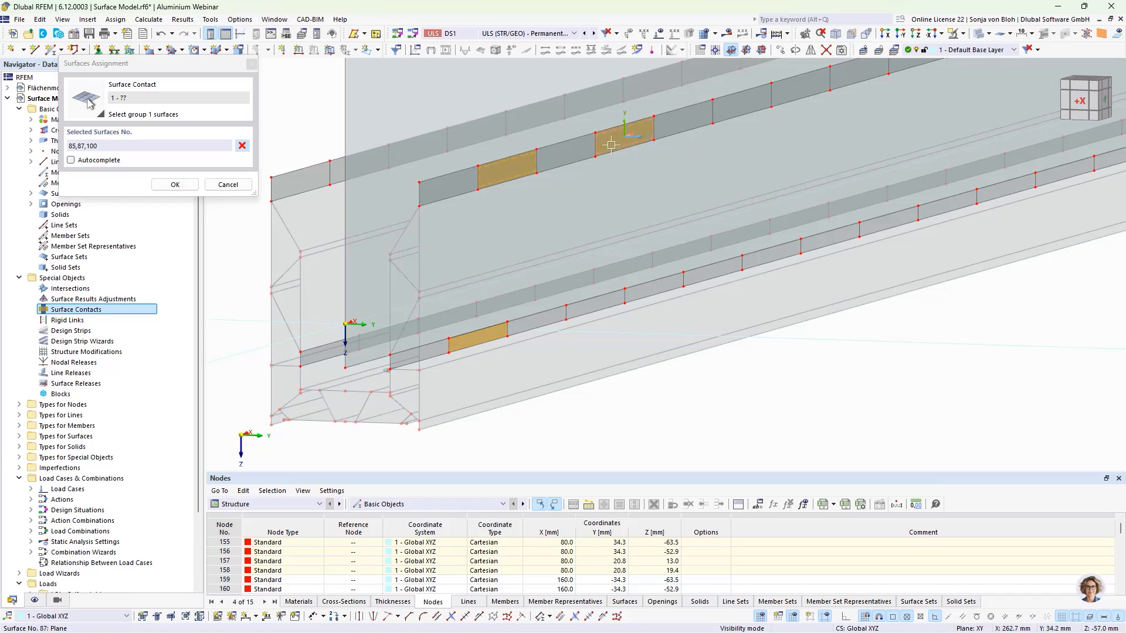
left_click(595, 304)
middle_click_drag(773, 277, 682, 326)
- Pick the remaining alternating cells along both strips for Group 1 and confirm the surface selection
left_click(643, 150)
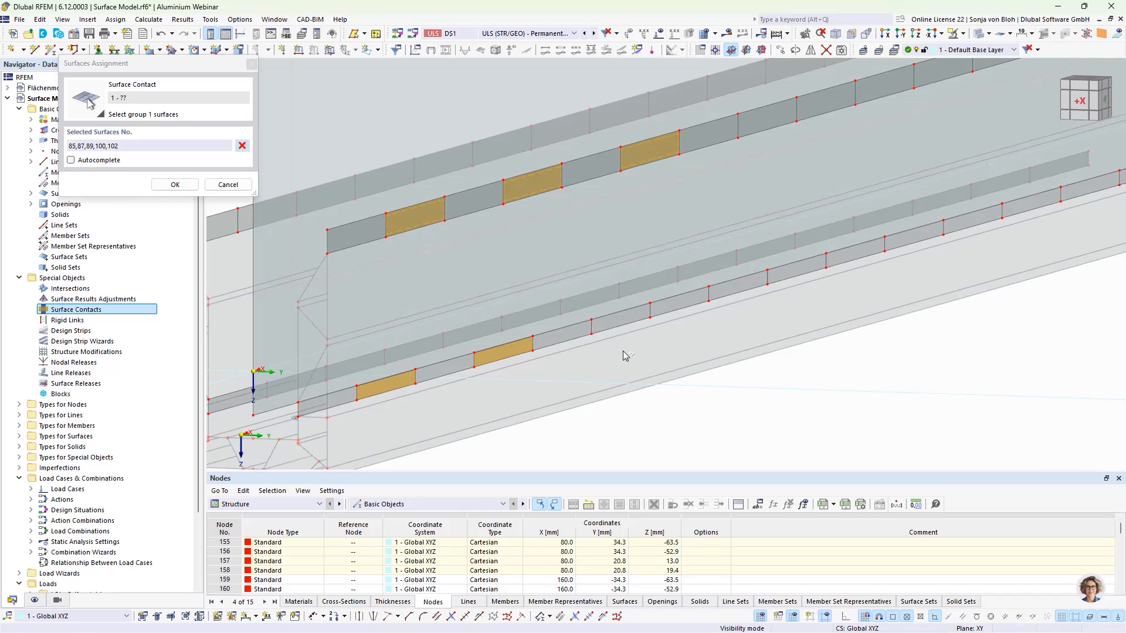
left_click(617, 321)
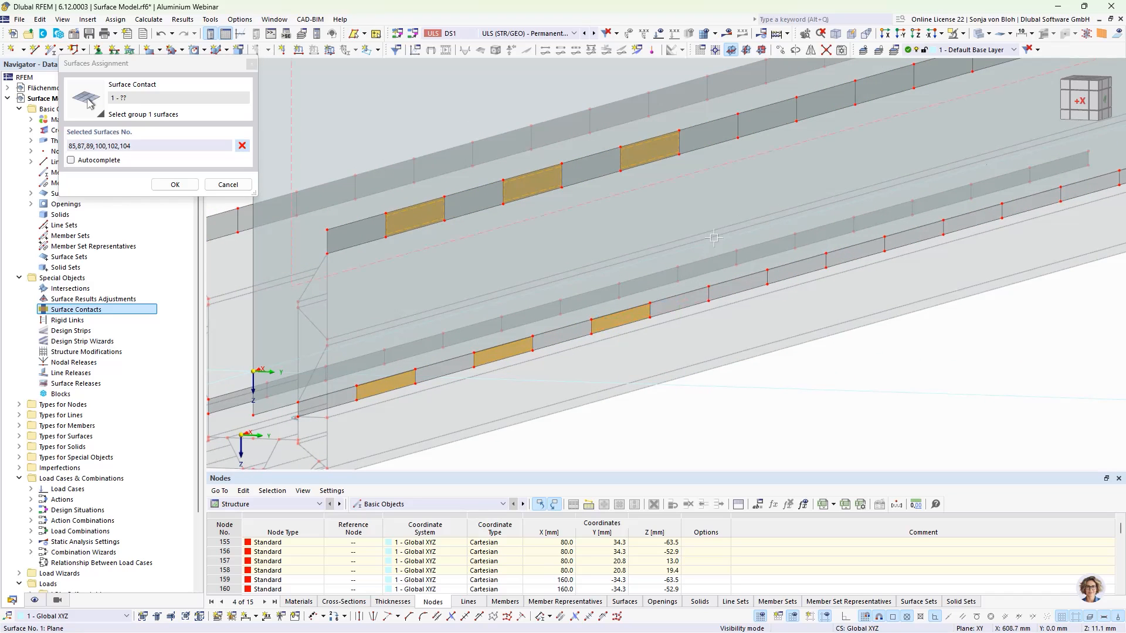
left_click(766, 120)
left_click(736, 288)
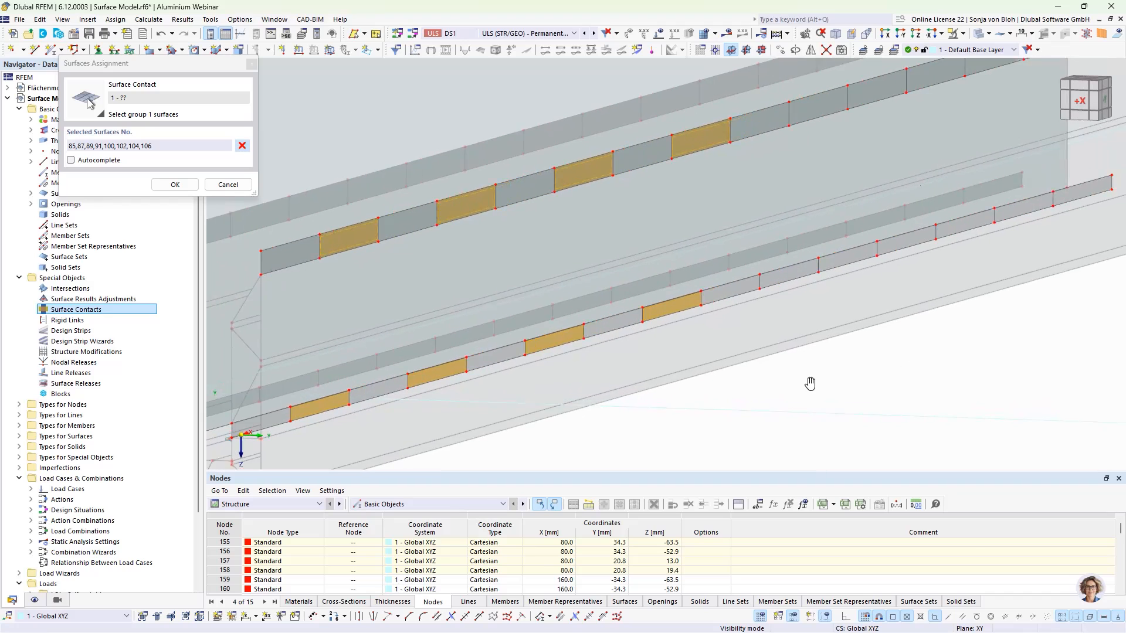
left_click(765, 101)
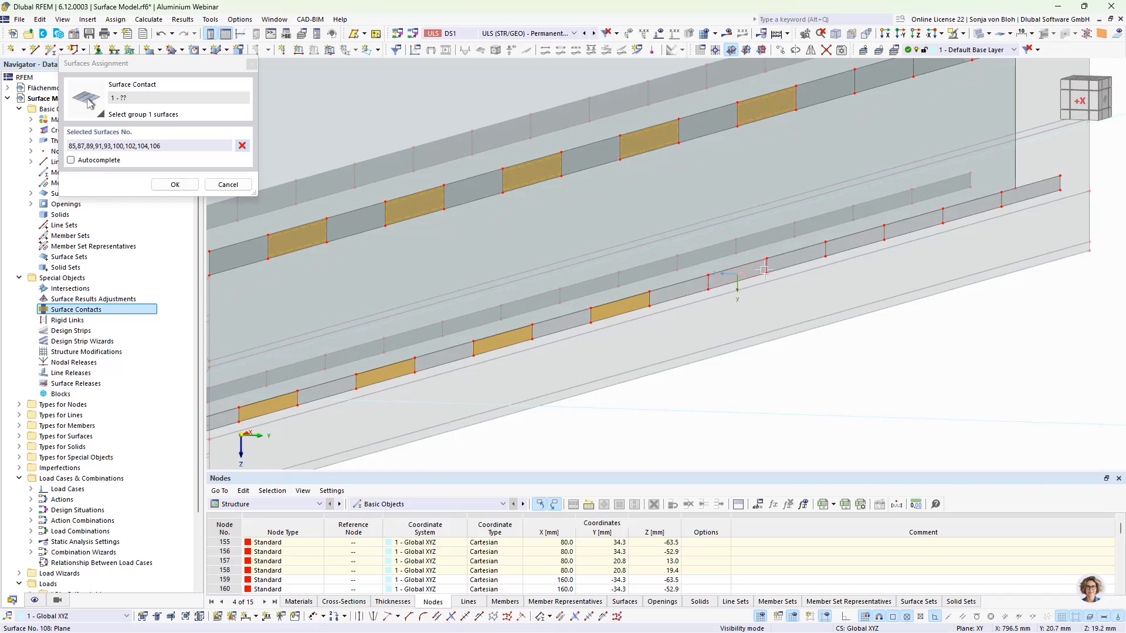
left_click(745, 271)
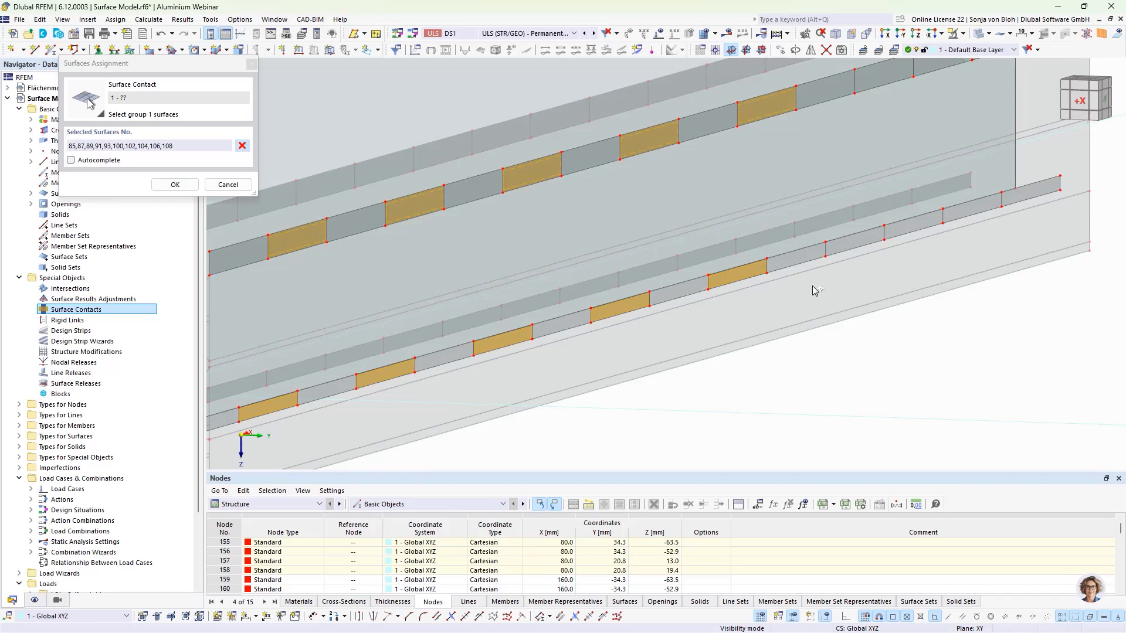
left_click(871, 109)
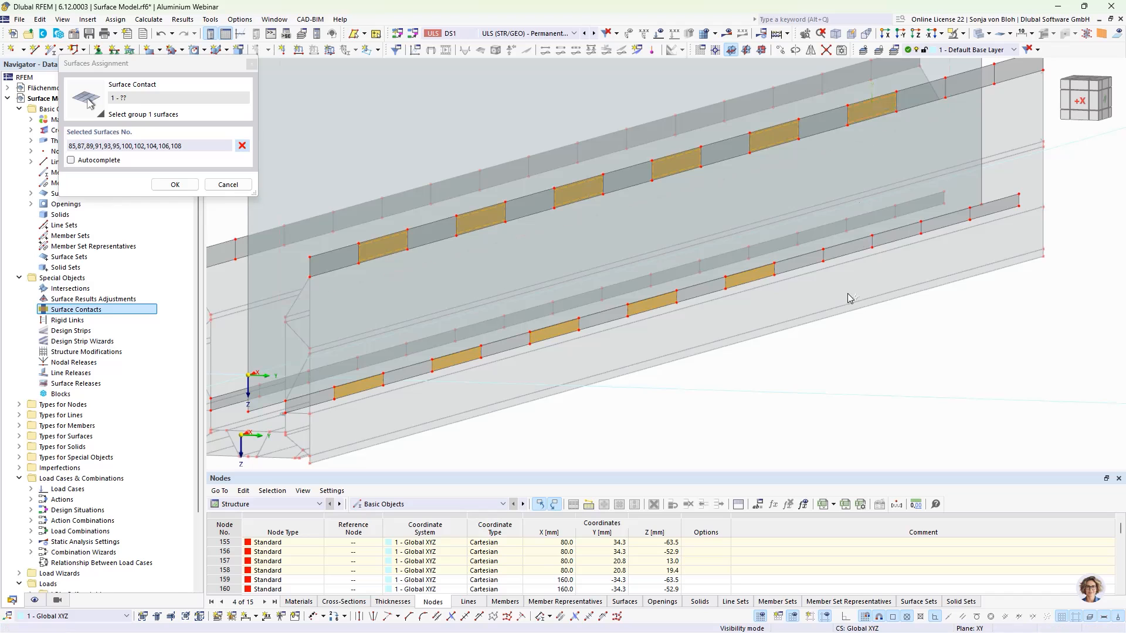
left_click(854, 249)
middle_click_drag(926, 349, 866, 389)
left_click(910, 116)
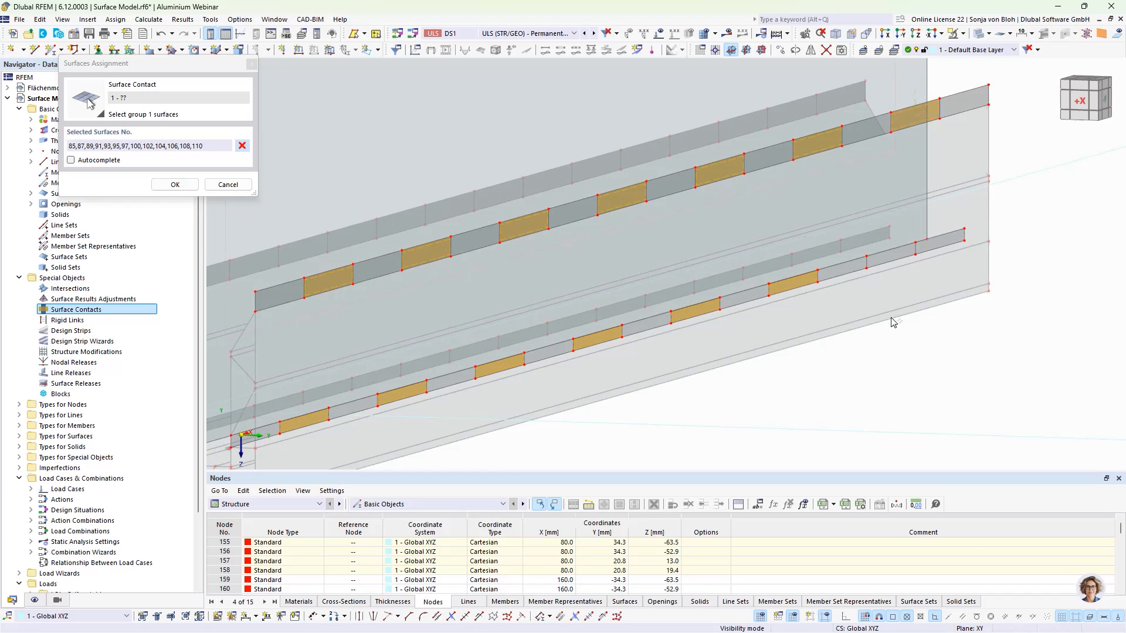
left_click(889, 253)
scroll(867, 270, "down", 3)
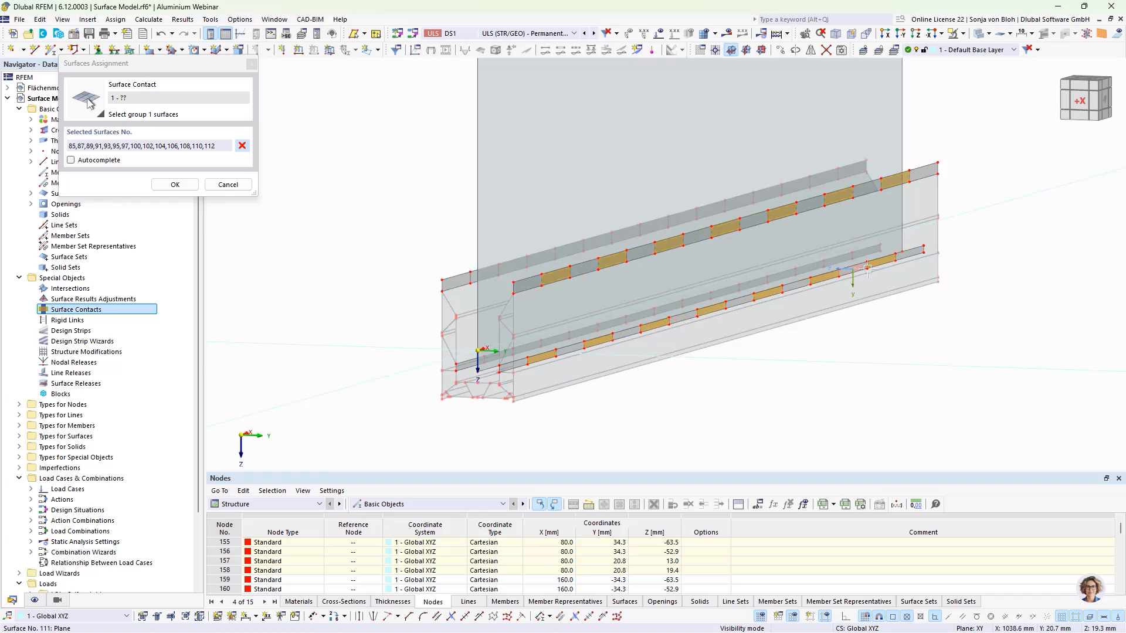
left_click(174, 185)
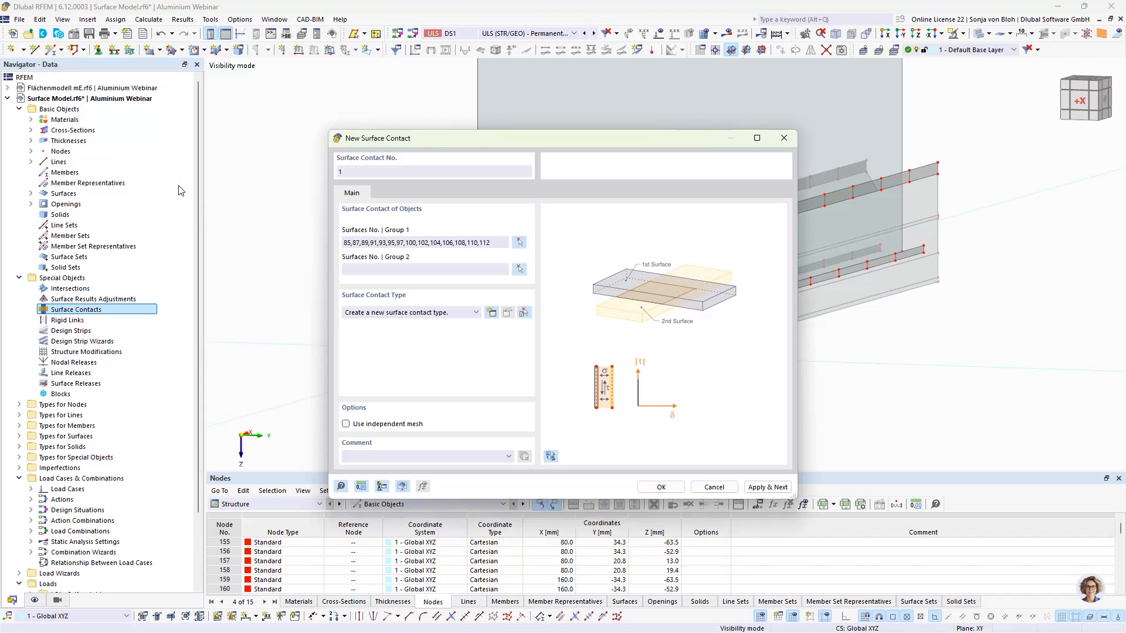
- Pick the web surface as the Group 2 surface of the surface contact and confirm the selection
left_click(519, 269)
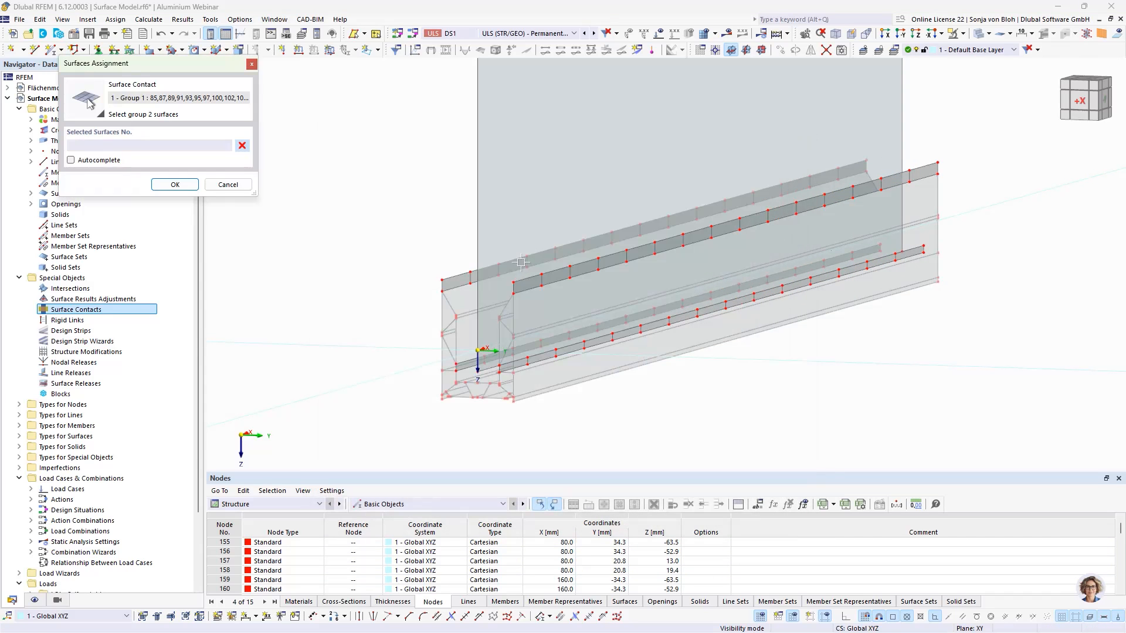
left_click(527, 189)
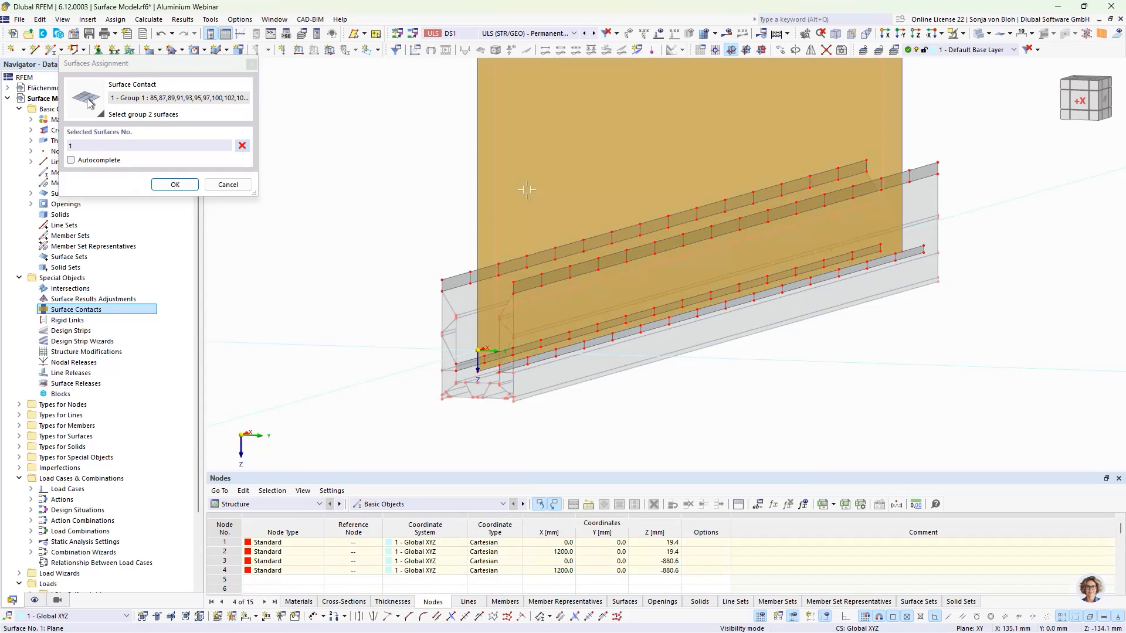
left_click(175, 185)
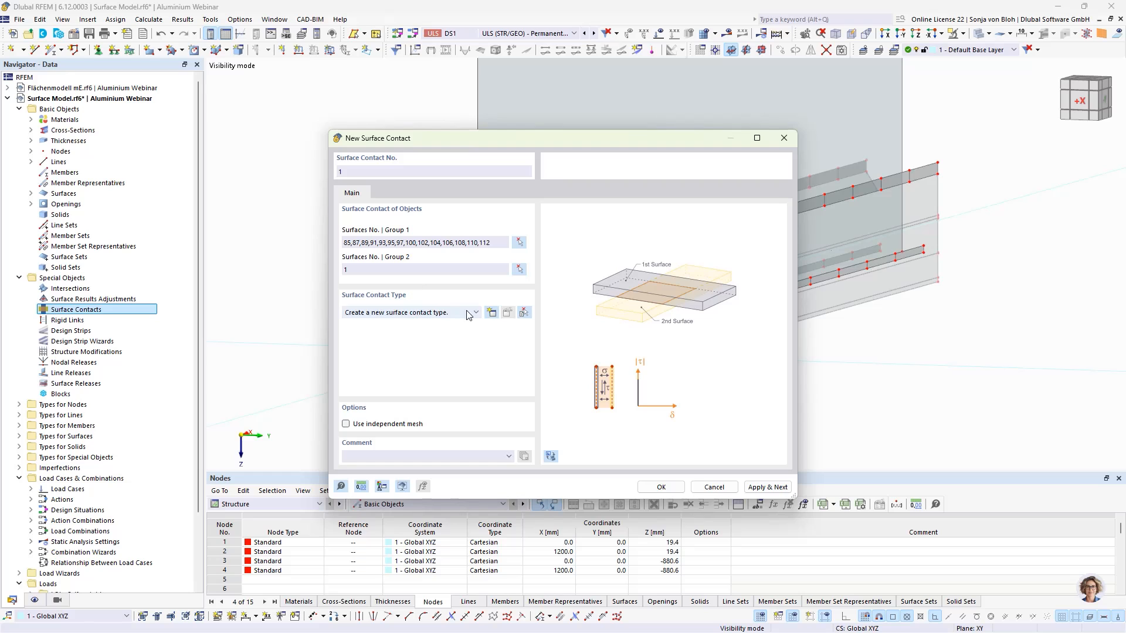
- Create a new surface contact type with failure under tension perpendicular and elastic friction parallel, then confirm the contact
left_click(492, 312)
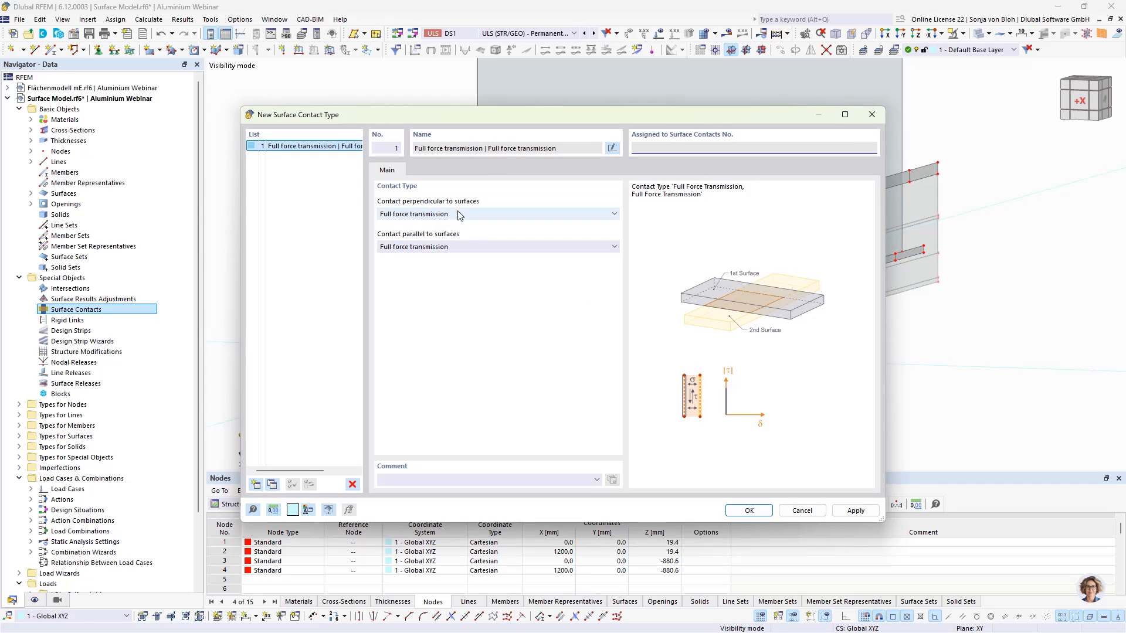
left_click(436, 215)
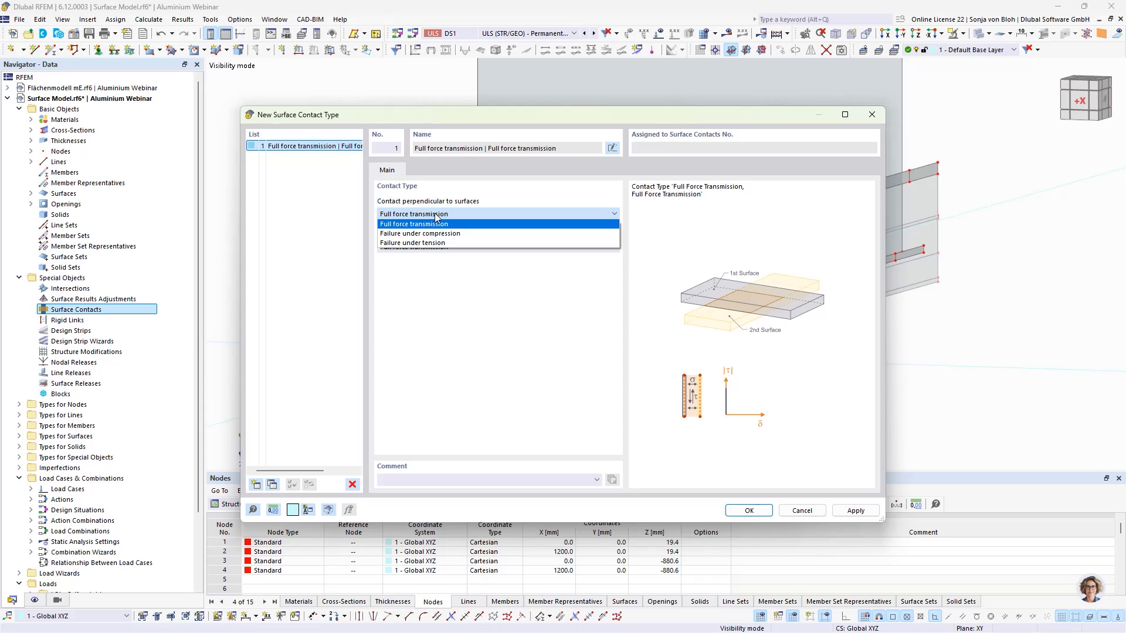
left_click(420, 247)
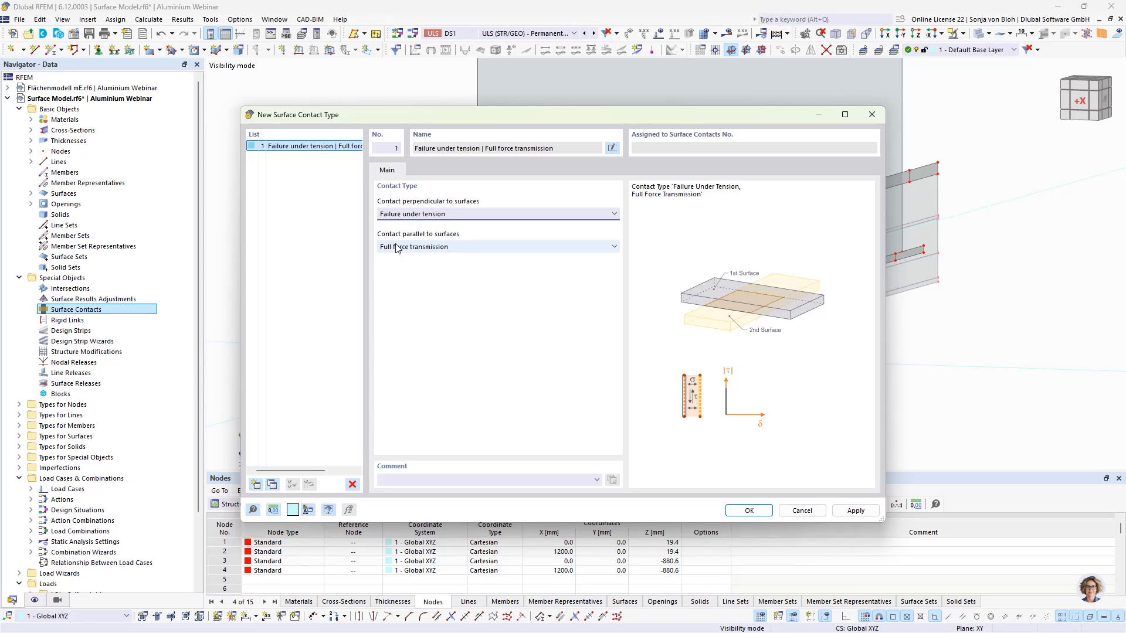
left_click(427, 247)
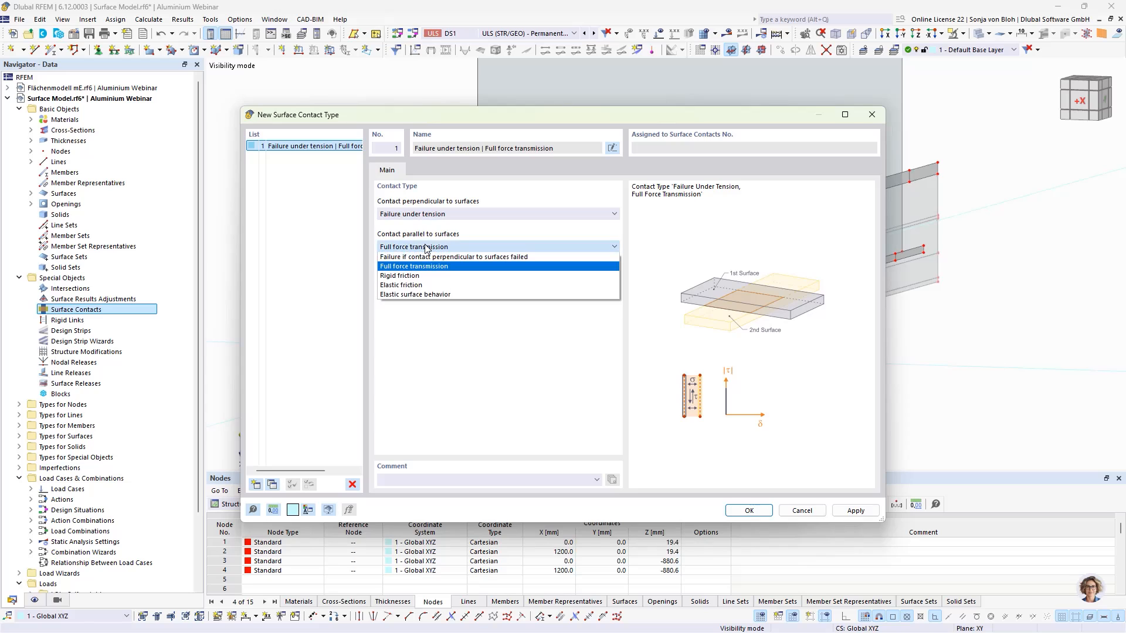
left_click(413, 286)
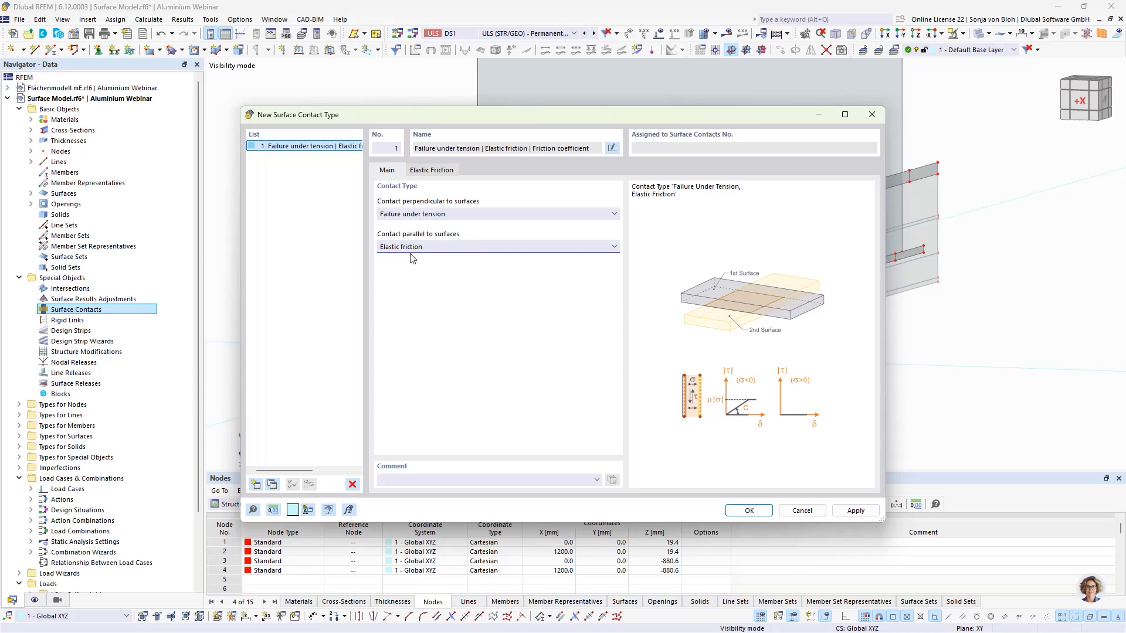
left_click(429, 172)
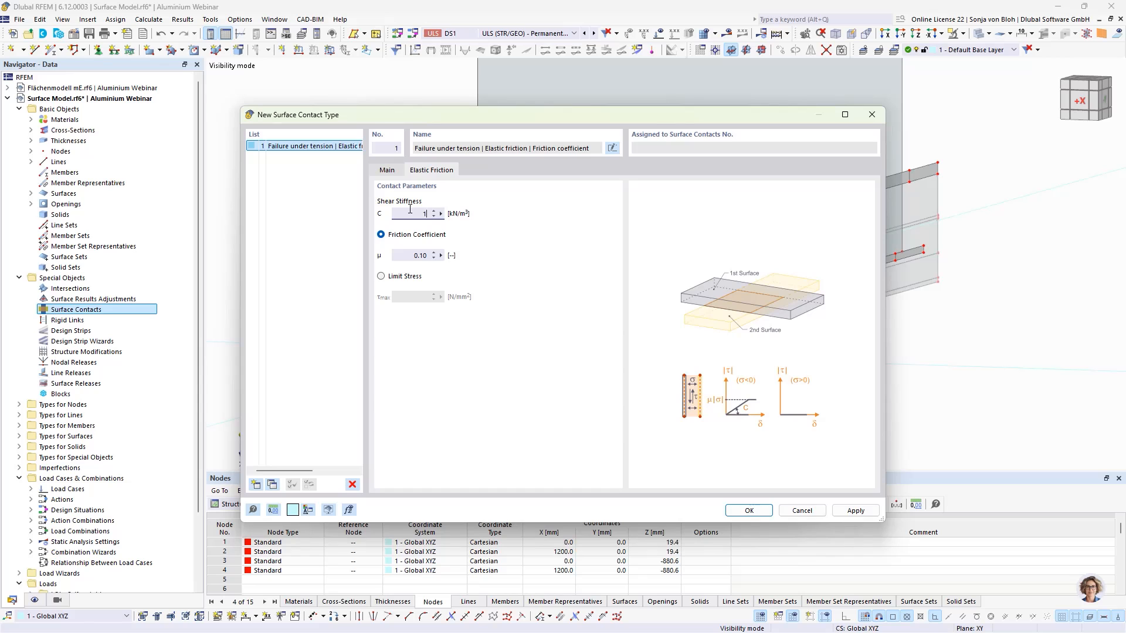
left_click(749, 511)
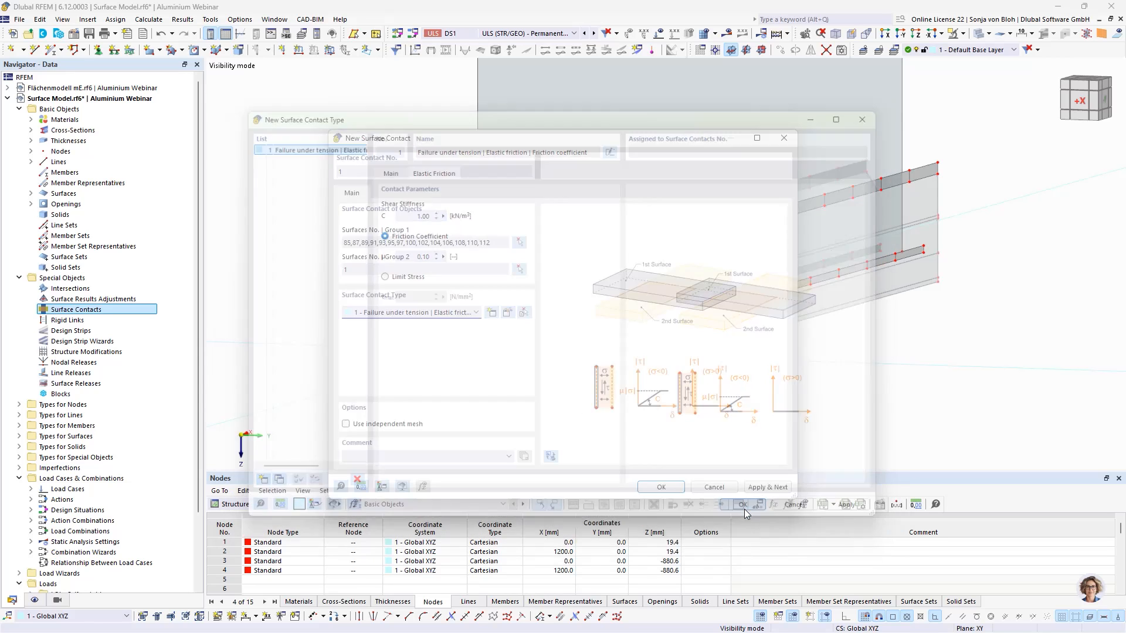
left_click(661, 487)
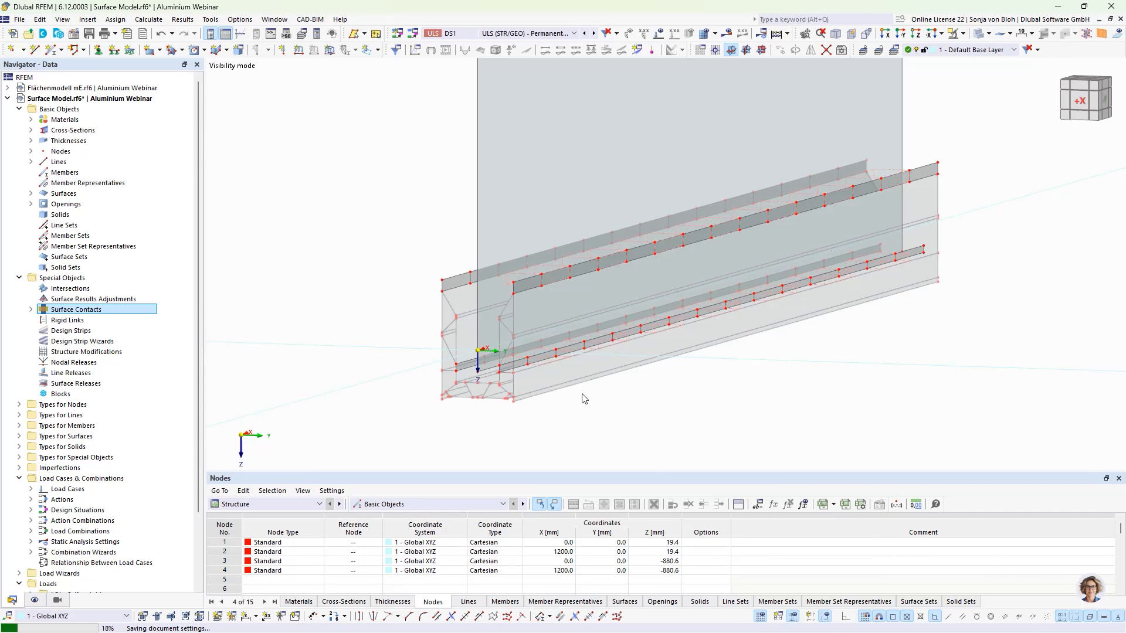
- Start a second surface contact and pick alternating strip cells near the member's end as Group 1 surfaces
scroll(432, 414, "down", 2)
middle_click_drag(446, 427, 546, 428, "ctrl")
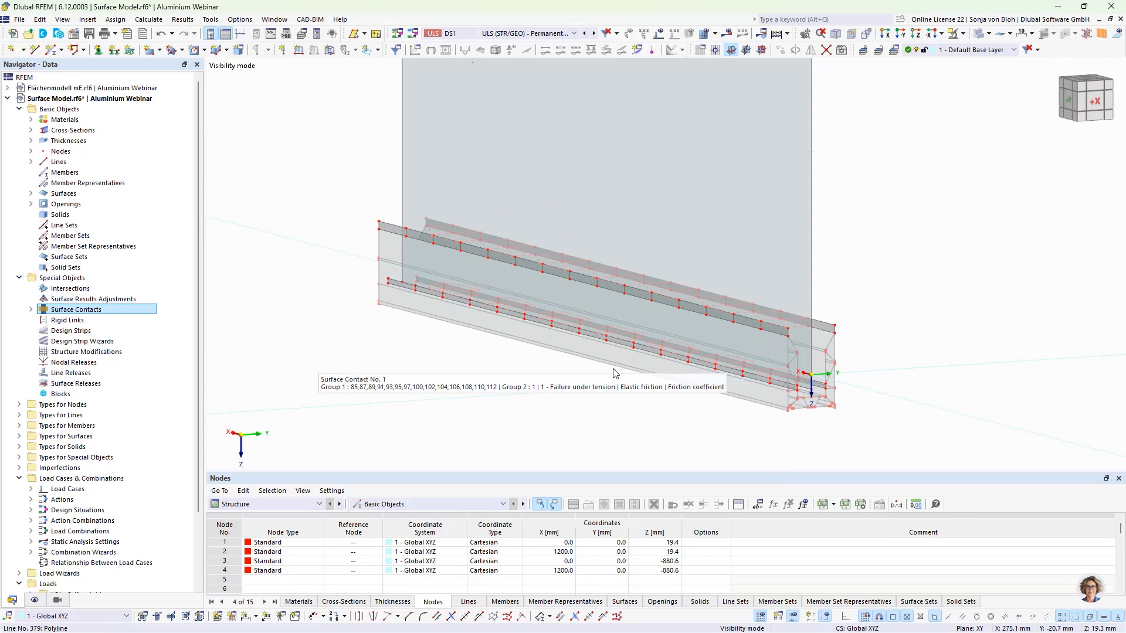
right_click(57, 312)
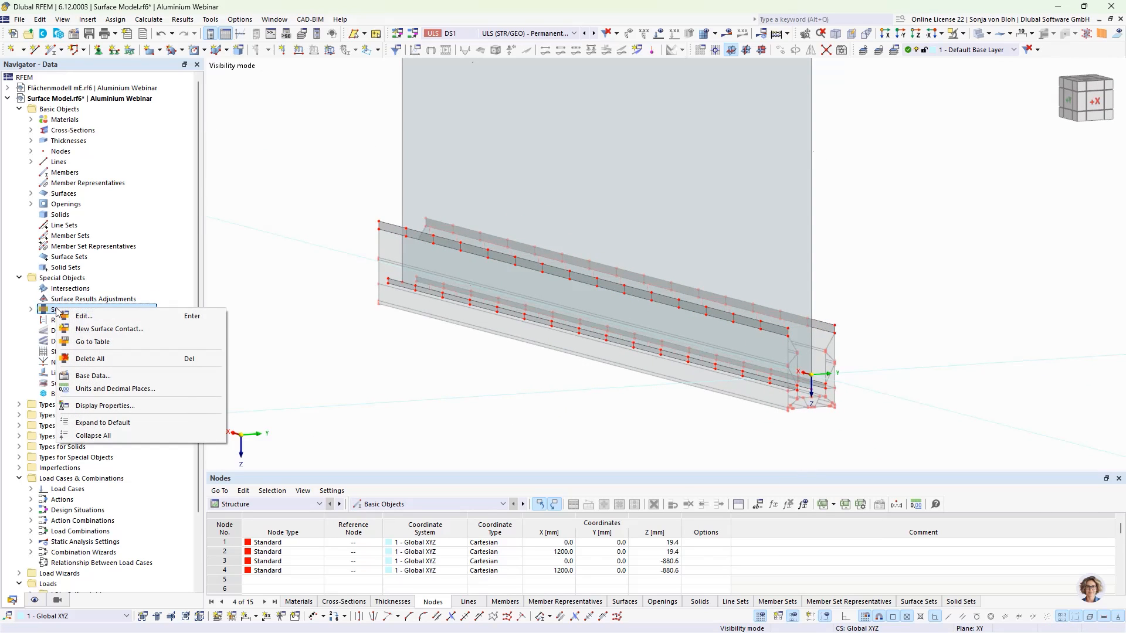
left_click(101, 328)
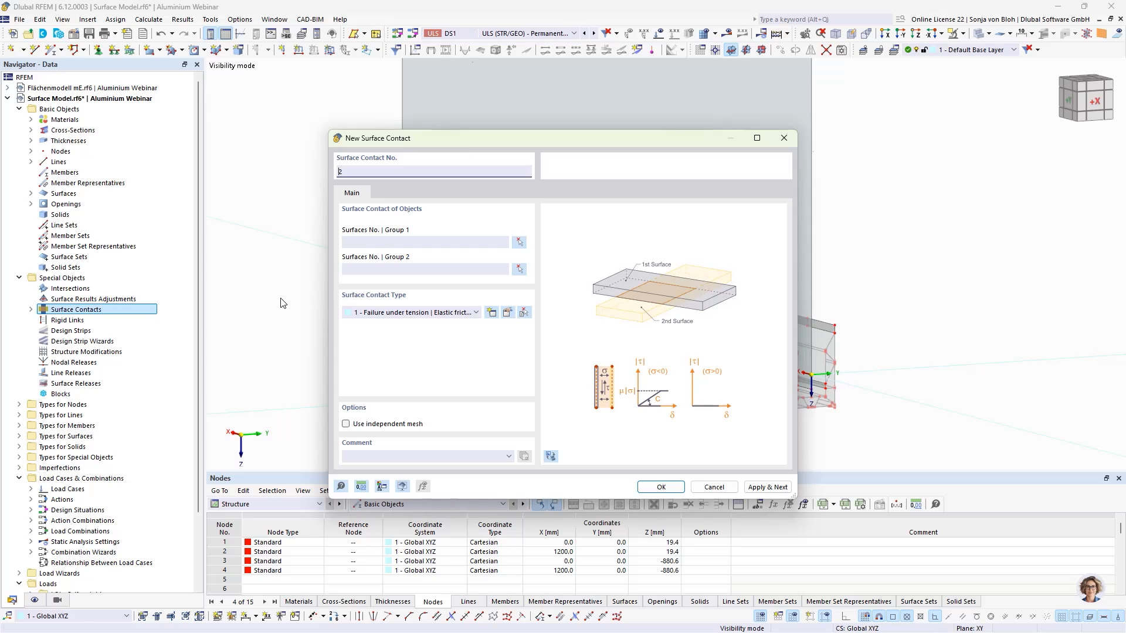
left_click(519, 242)
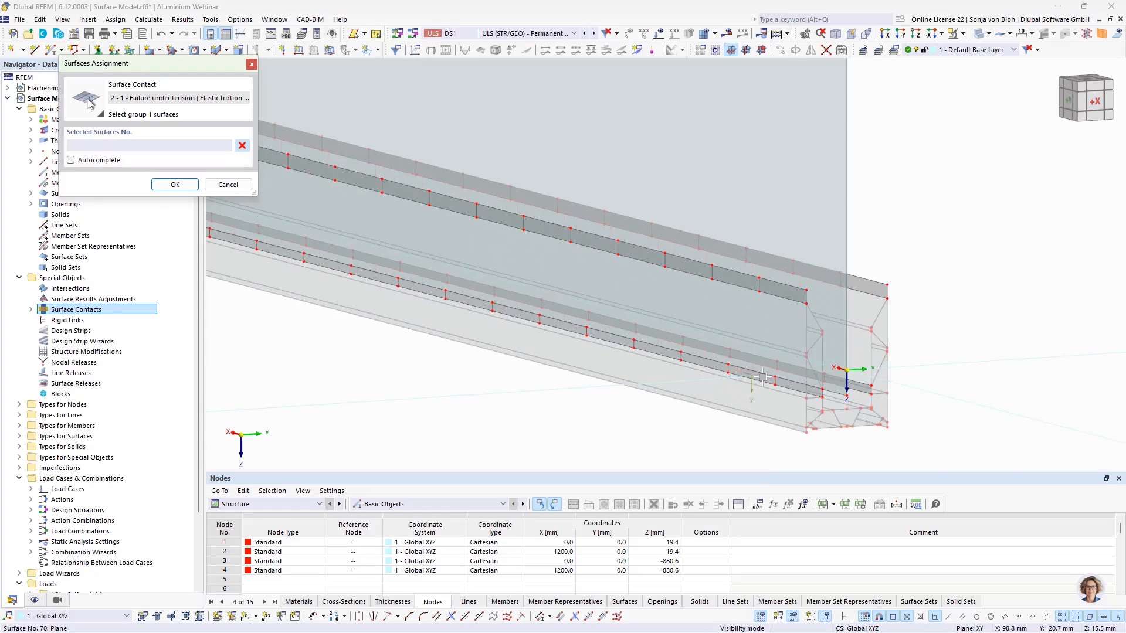
scroll(762, 377, "up", 2)
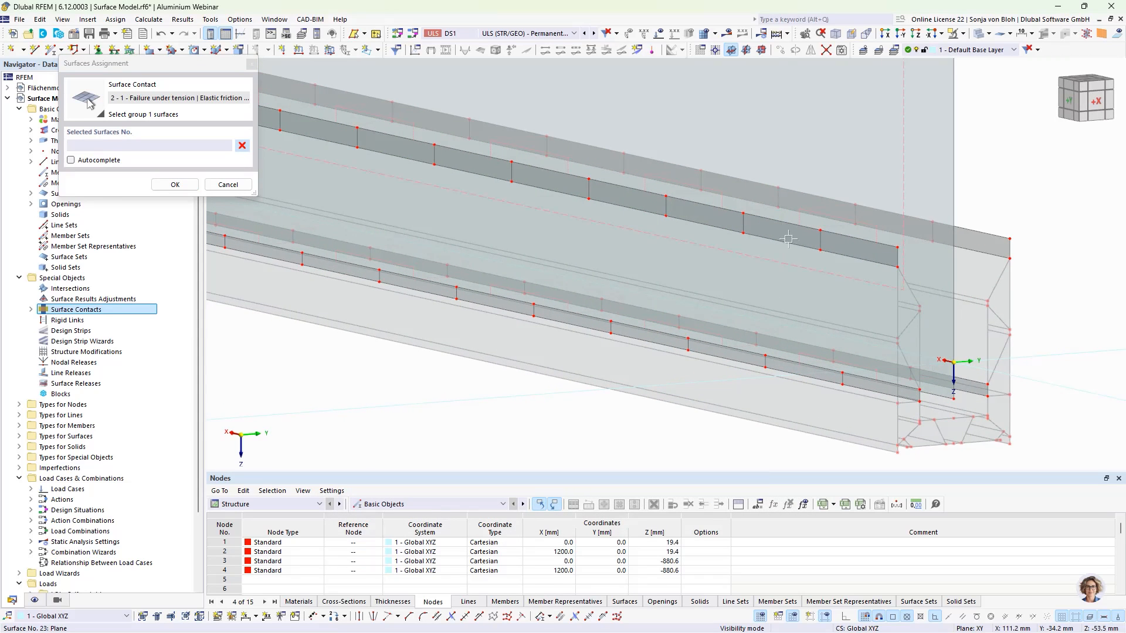
left_click(789, 239)
left_click(784, 368)
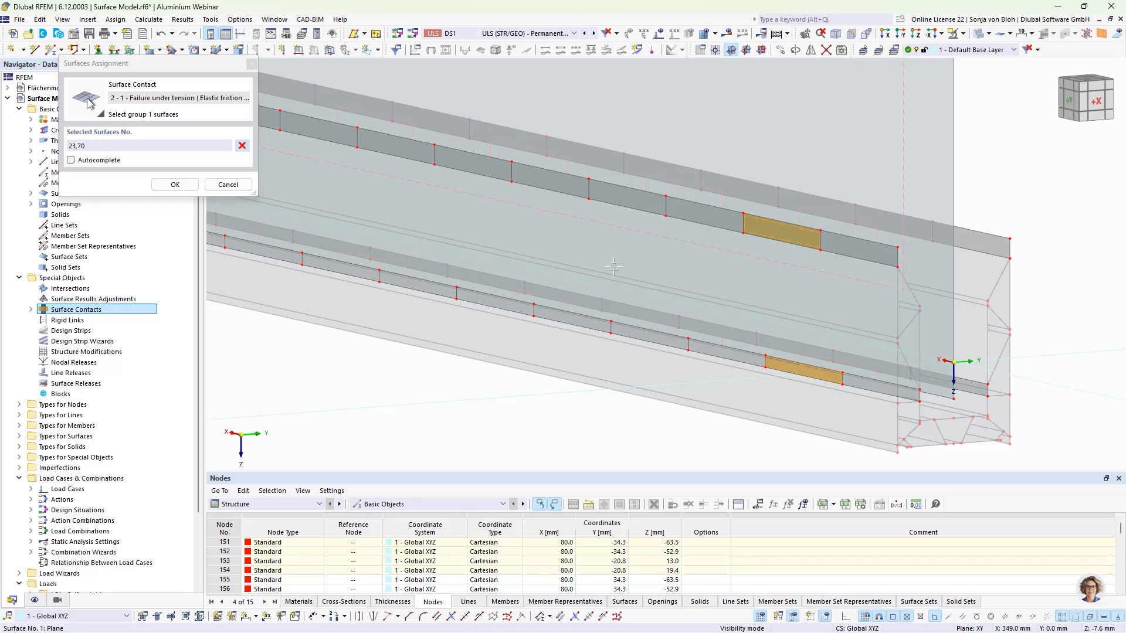
left_click(627, 197)
left_click(624, 325)
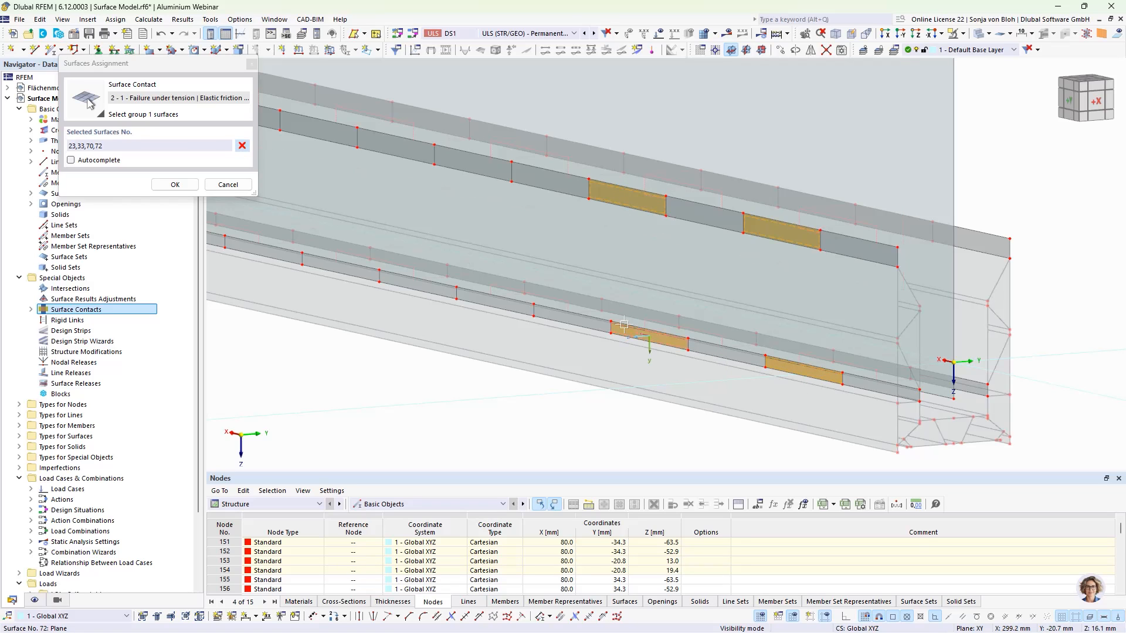
left_click(478, 161)
left_click(485, 300)
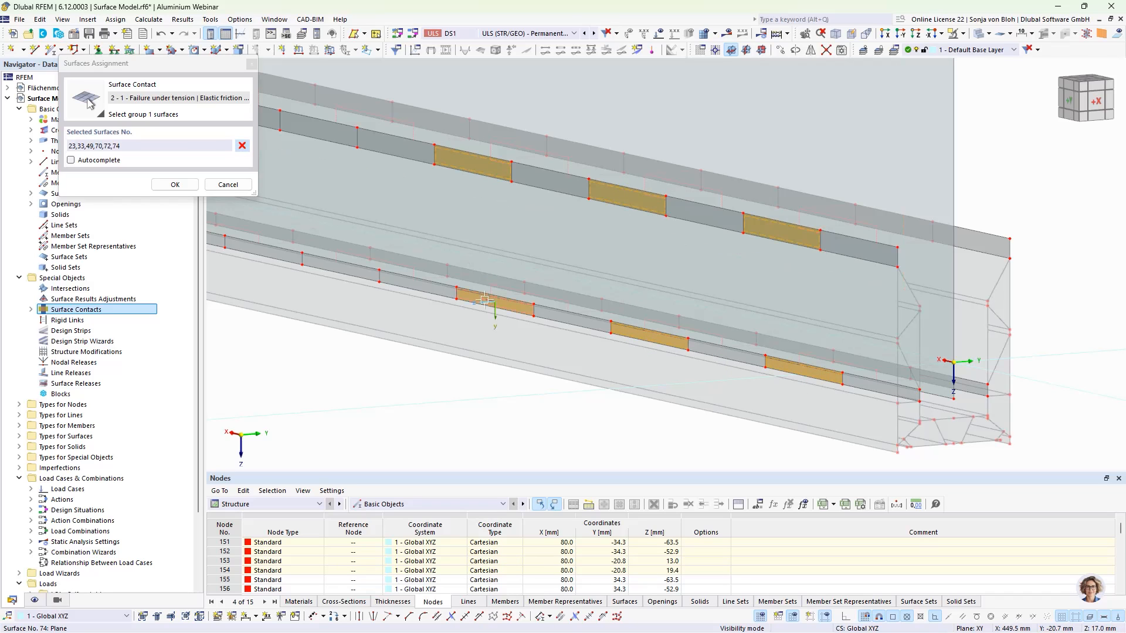
middle_click_drag(376, 351, 487, 388)
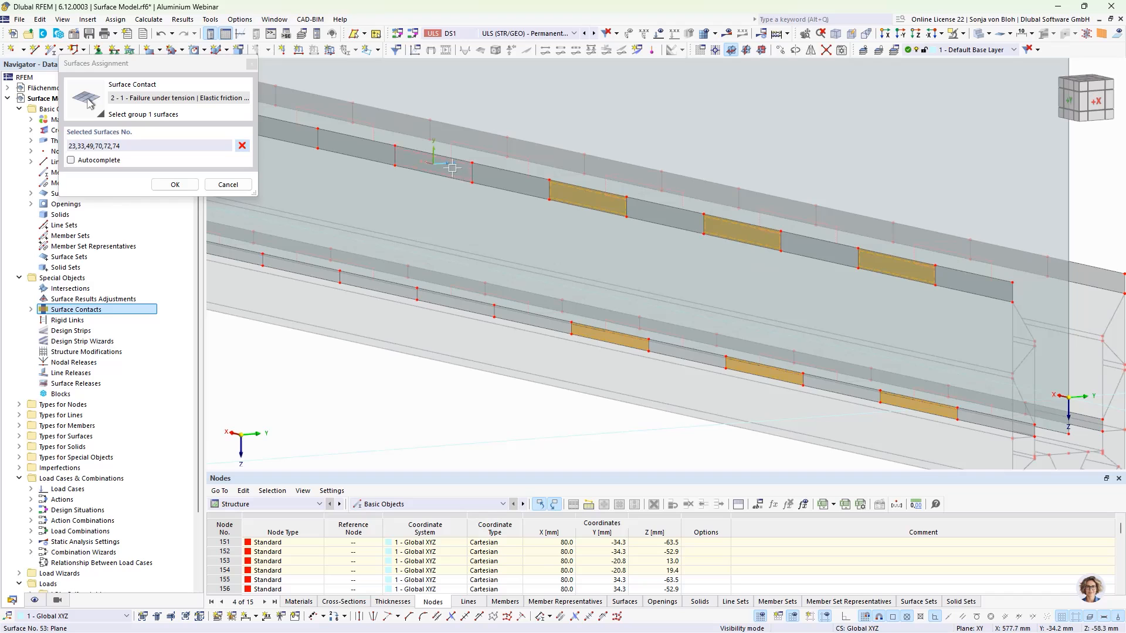
left_click(452, 168)
left_click(445, 298)
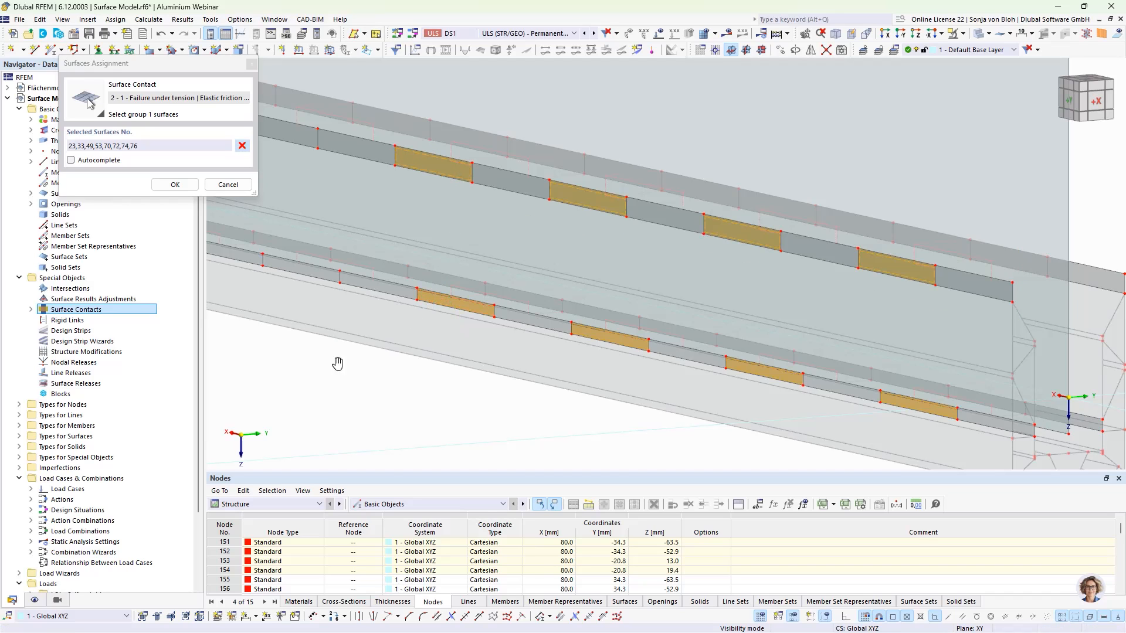
- Pick the remaining alternating cells along both strips for Group 1 and confirm the surface selection
middle_click_drag(337, 363, 516, 397)
left_click(461, 161)
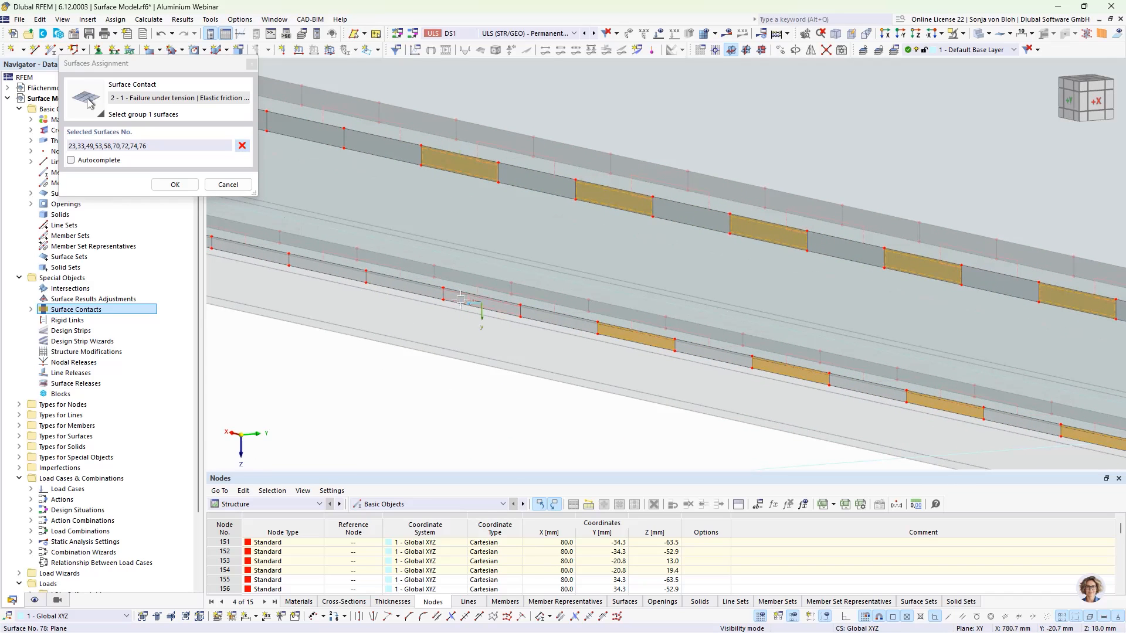
left_click(461, 300)
middle_click_drag(461, 361, 449, 365)
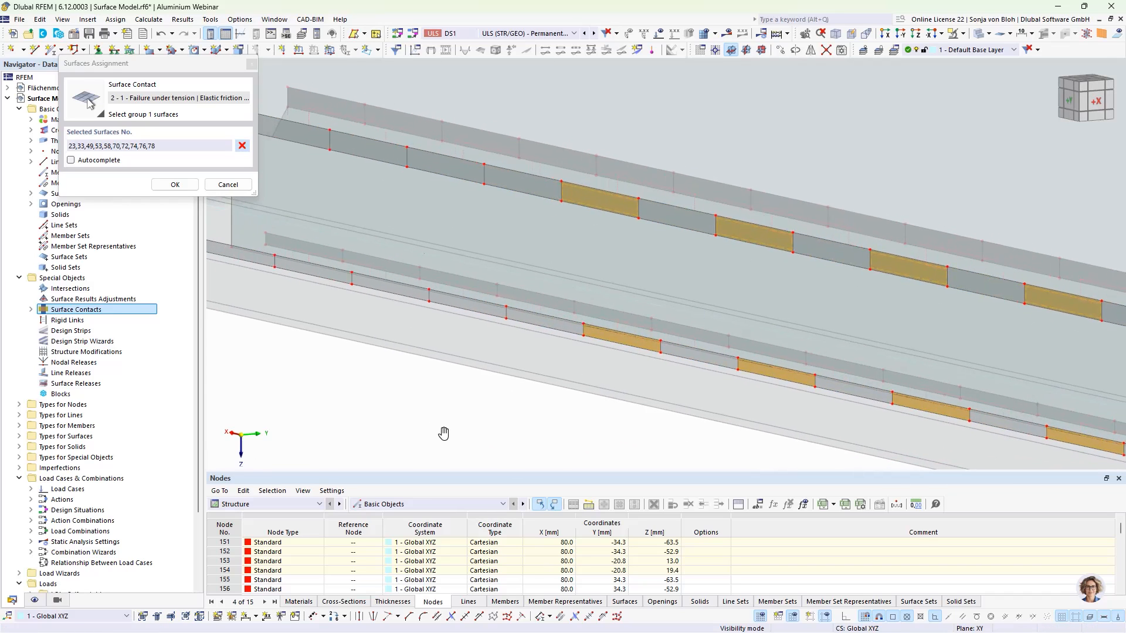
left_click(449, 165)
left_click(466, 306)
middle_click_drag(421, 362, 534, 400)
left_click(405, 168)
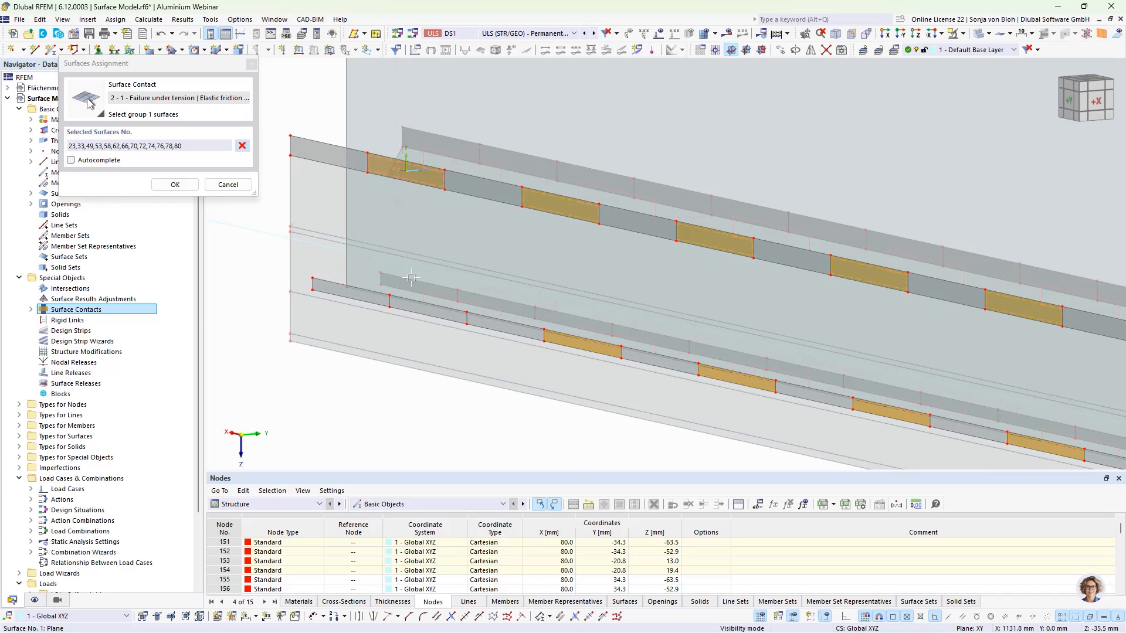
left_click(410, 308)
left_click(175, 184)
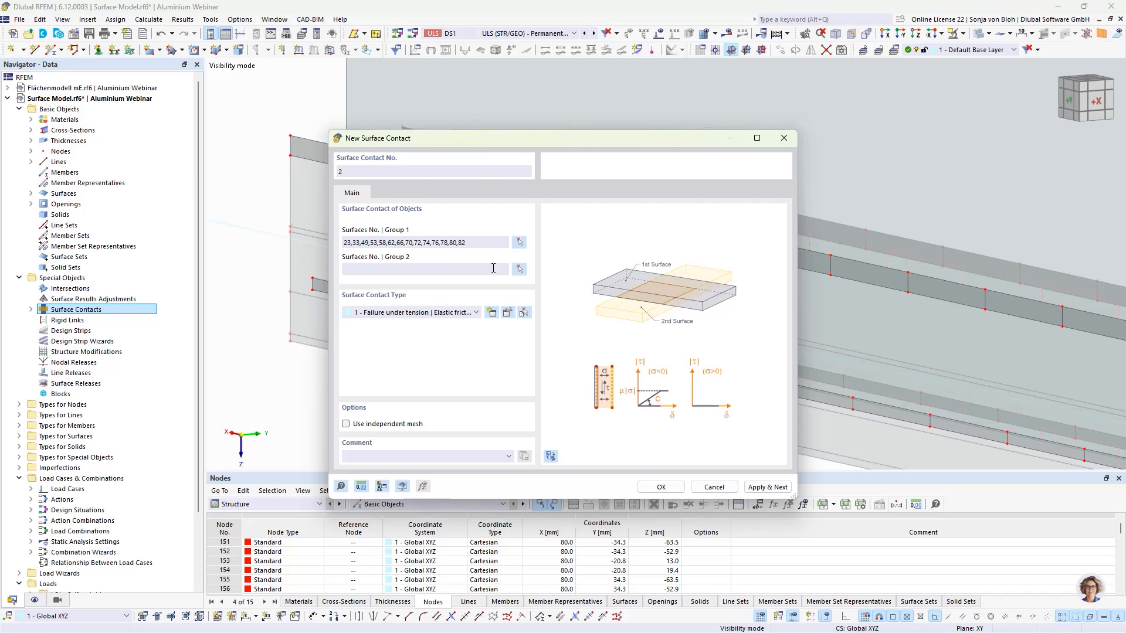
- Assign the web surface as Group 2 of the second surface contact and confirm the contact
left_click(519, 269)
left_click(352, 124)
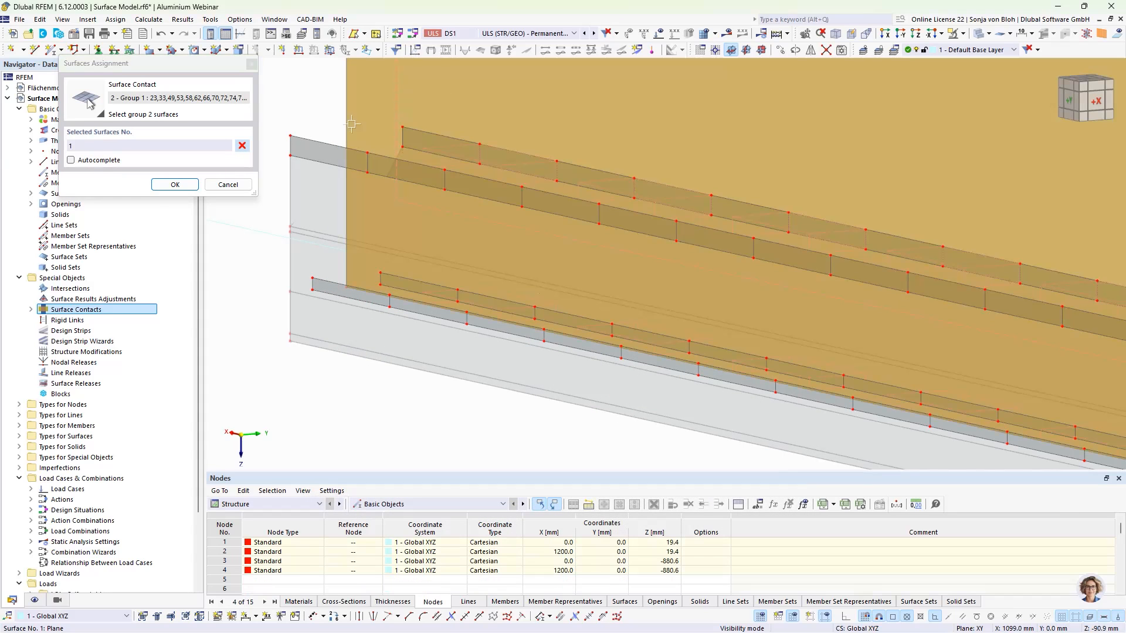
left_click(175, 184)
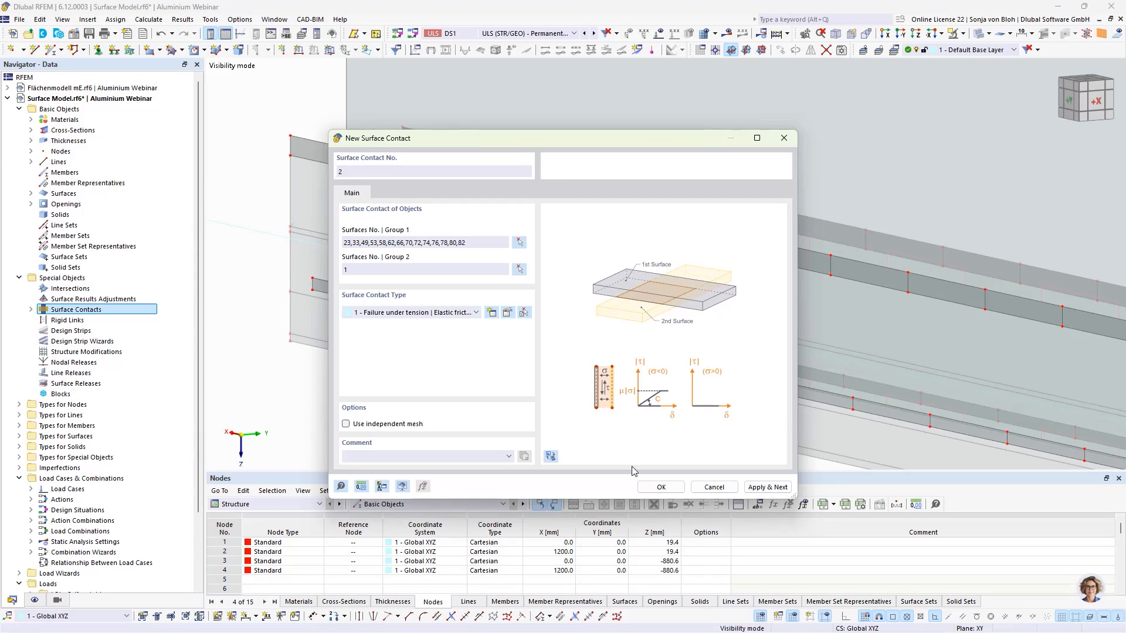
left_click(661, 487)
- Divide the web's end edge line at the member's start with 14 intermediate nodes
scroll(334, 245, "down", 3)
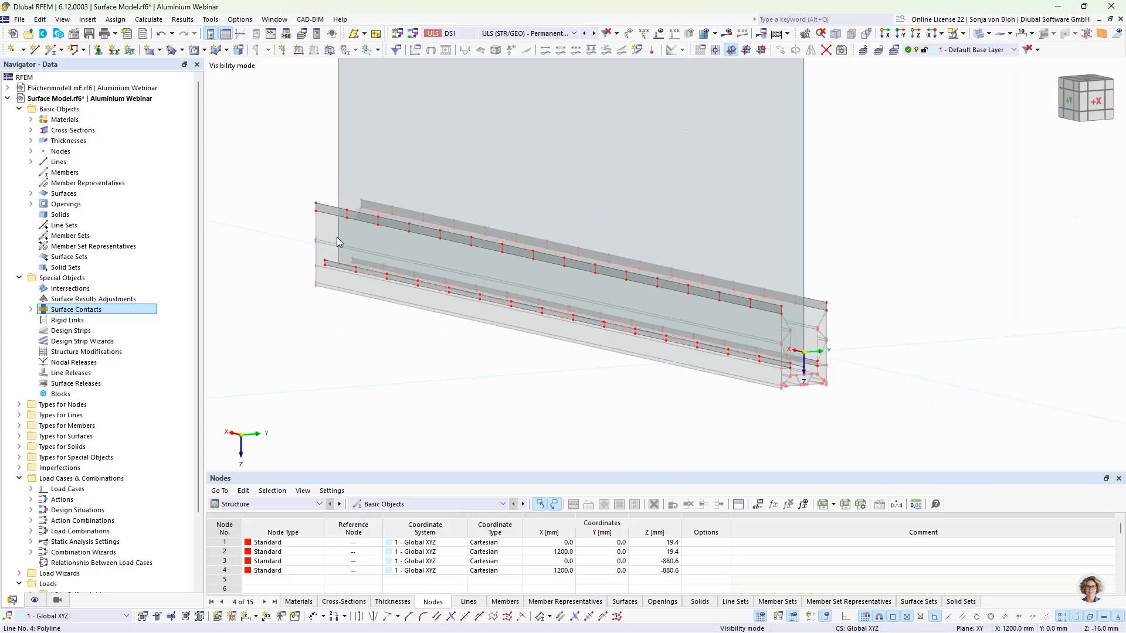
middle_click_drag(802, 378, 554, 379, "ctrl")
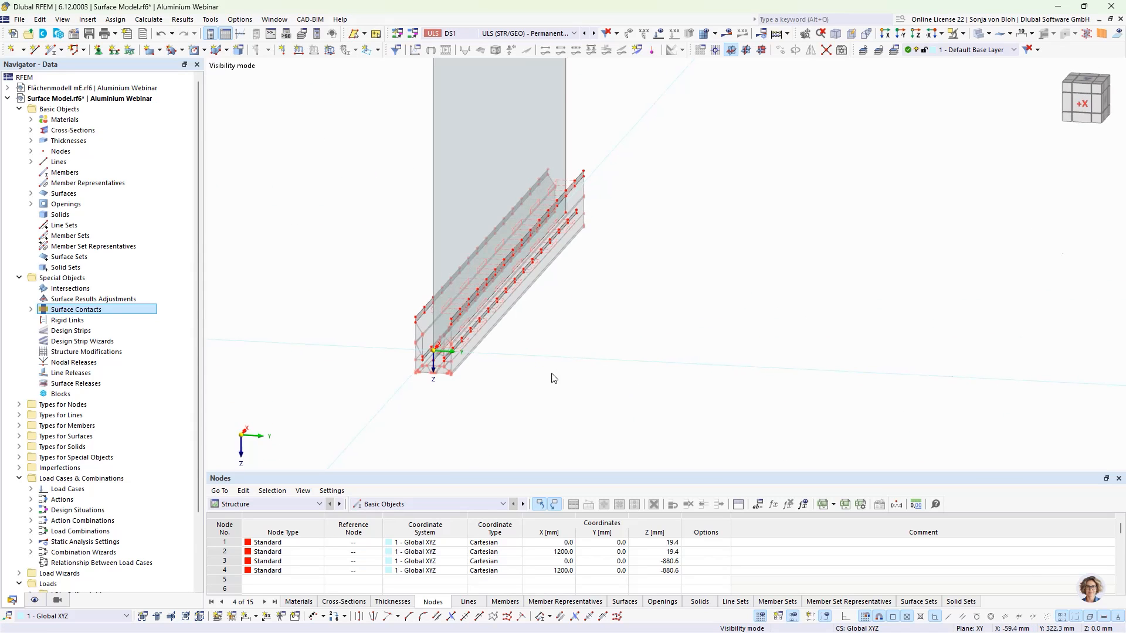
scroll(427, 309, "up", 4)
middle_click_drag(453, 384, 452, 403)
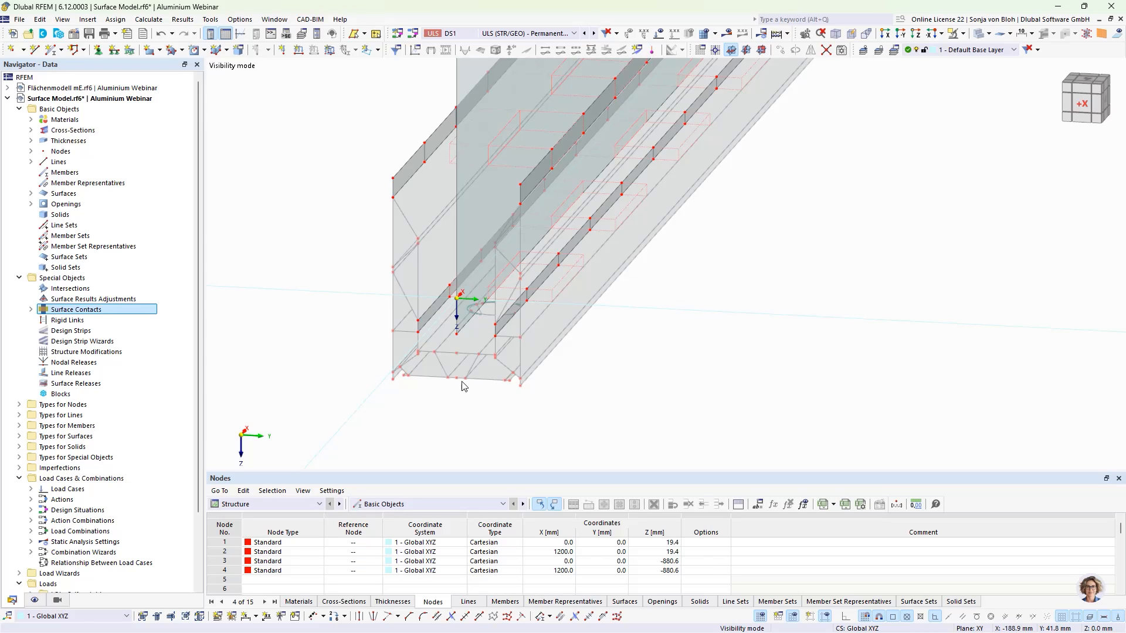
right_click(469, 326)
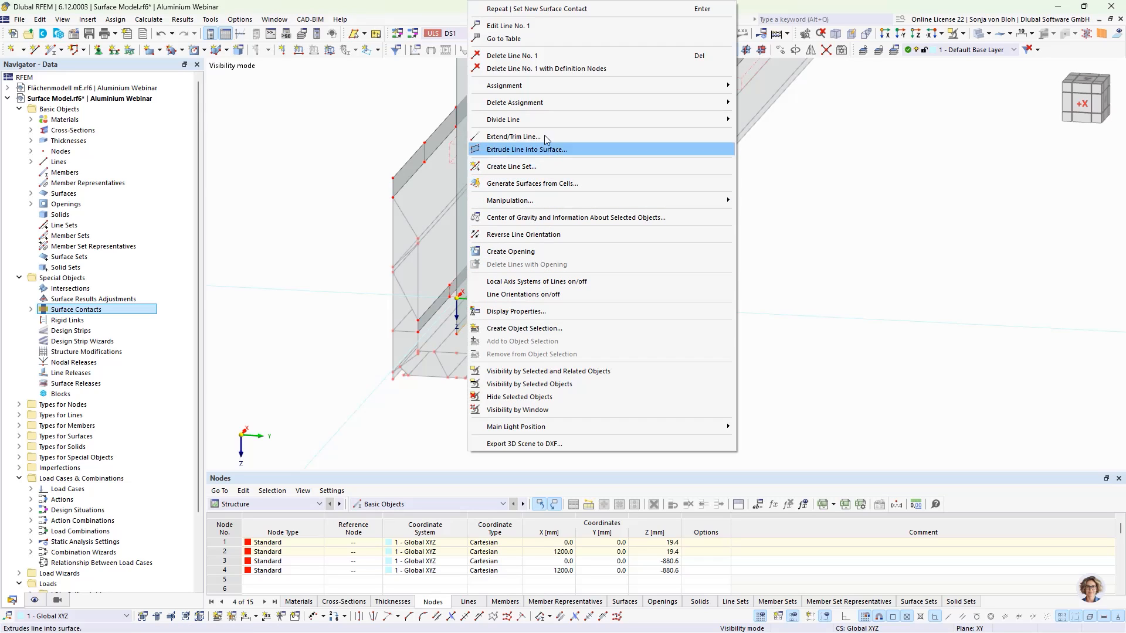
mouse_move(580, 121)
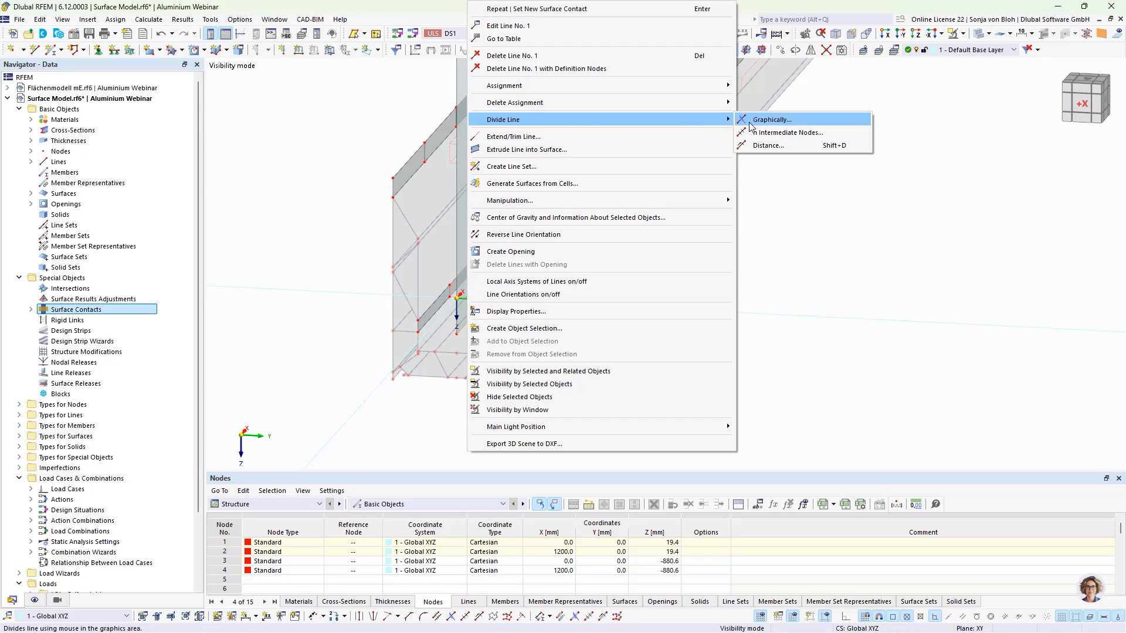
left_click(768, 134)
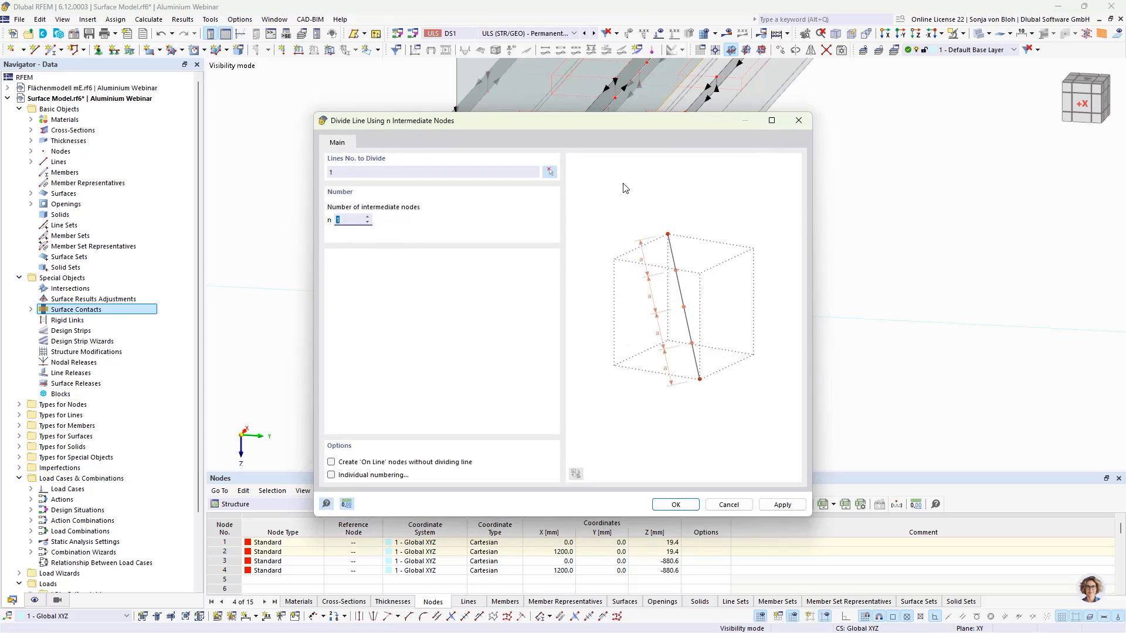
type("14")
left_click(674, 505)
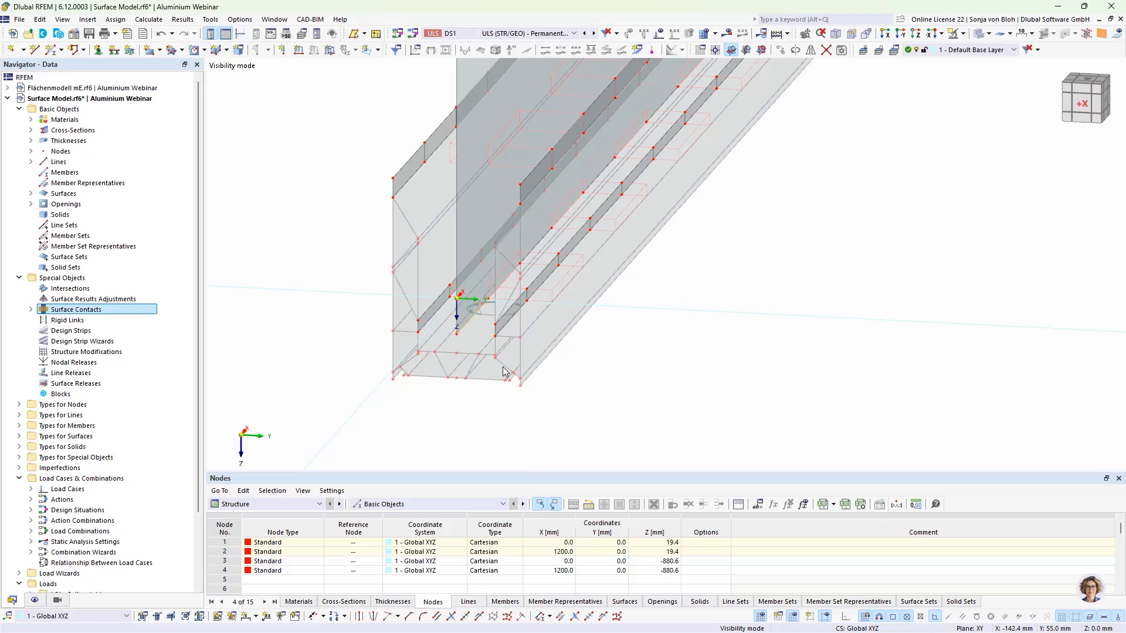
- Filter the display to arc lines only and select the larger screw-hole circles on the strip near the member's start
left_click(56, 601)
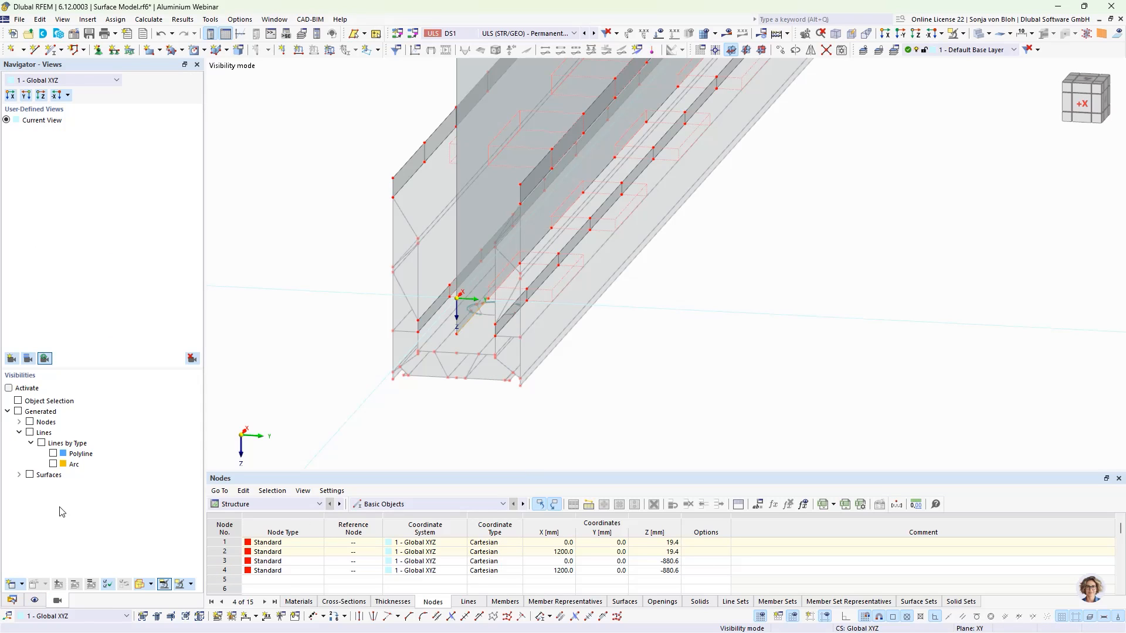
left_click(53, 465)
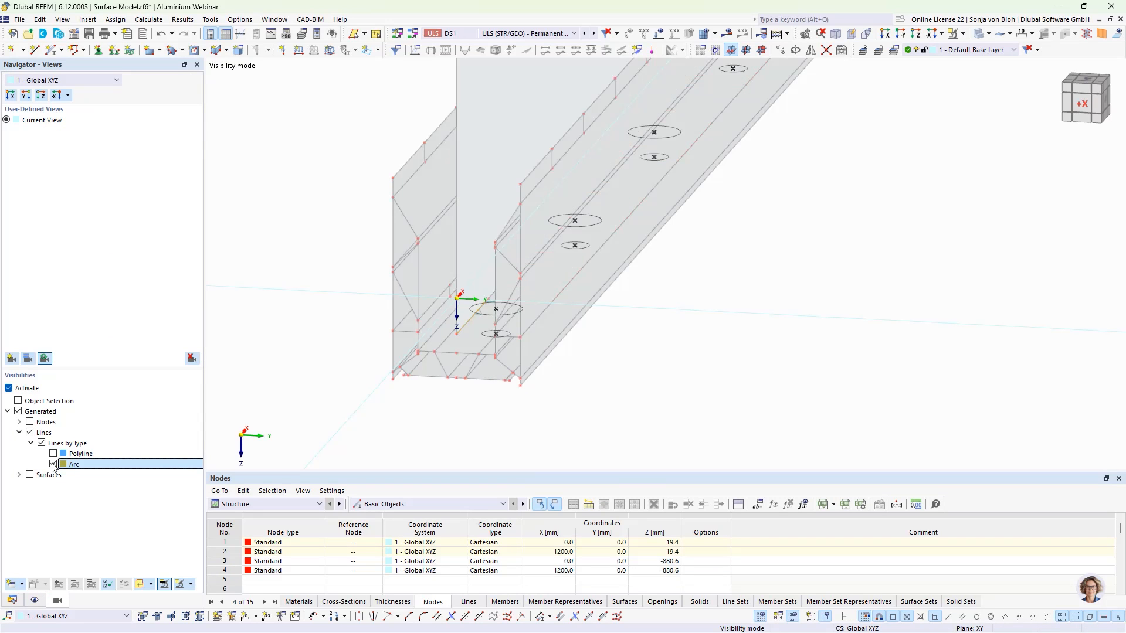
scroll(498, 337, "up", 4)
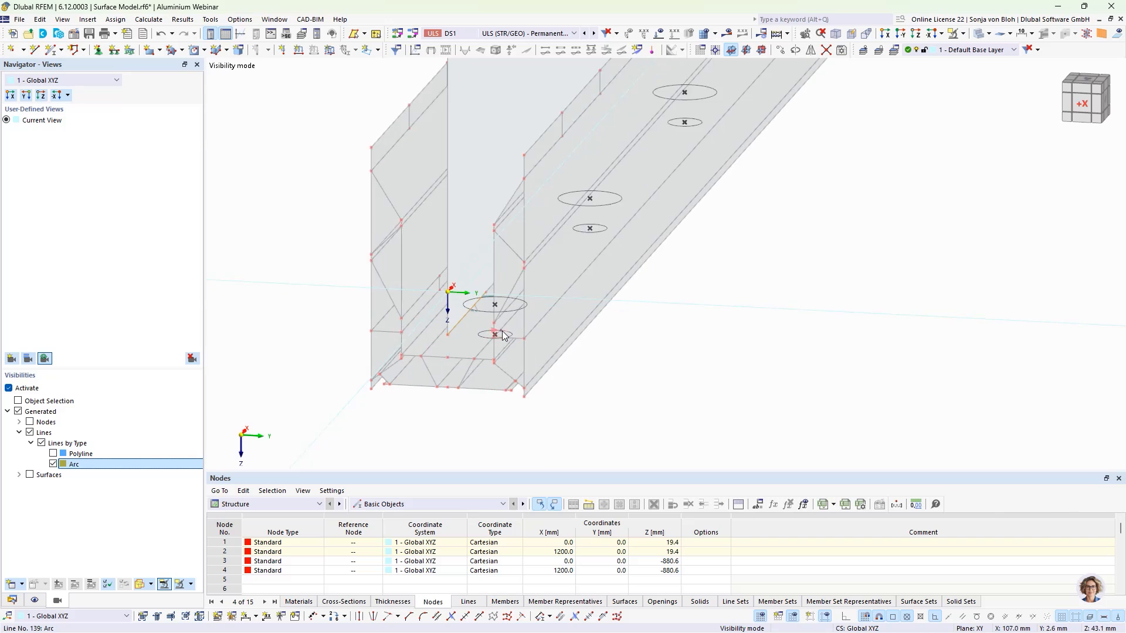
middle_click_drag(594, 344, 599, 382)
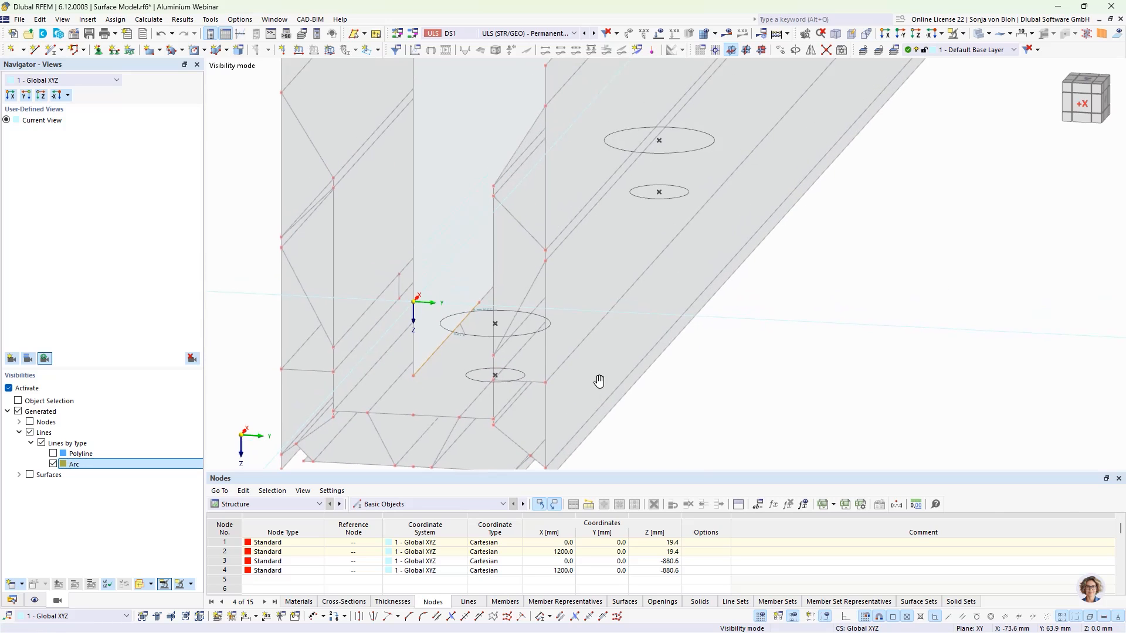
left_click(480, 337)
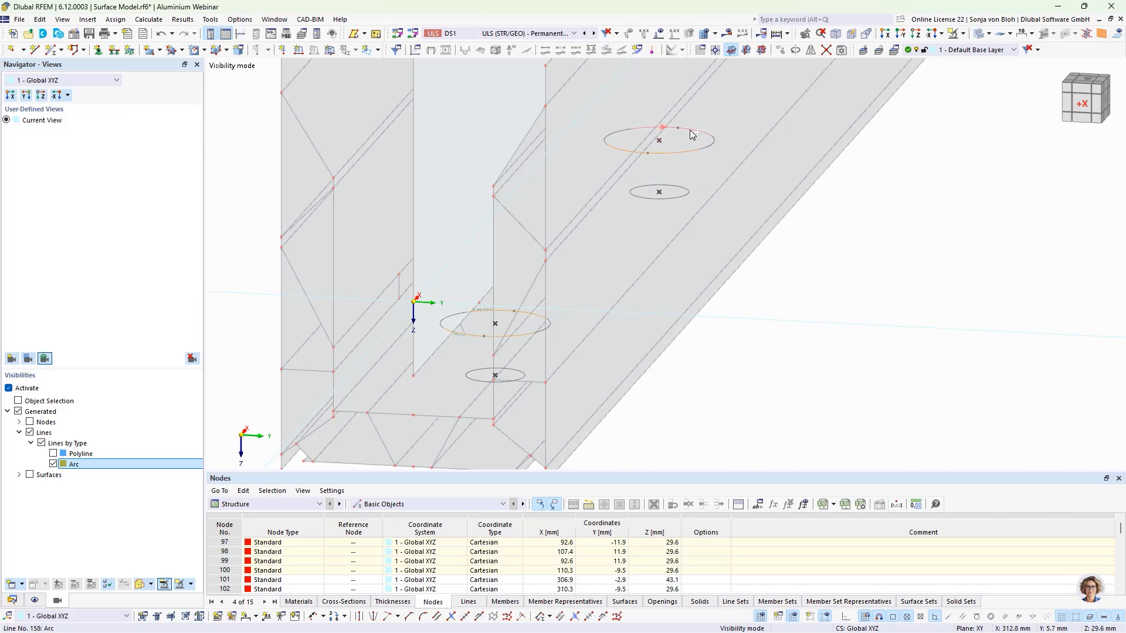
scroll(589, 293, "down", 3)
middle_click_drag(749, 246, 543, 514)
middle_click_drag(754, 275, 705, 434)
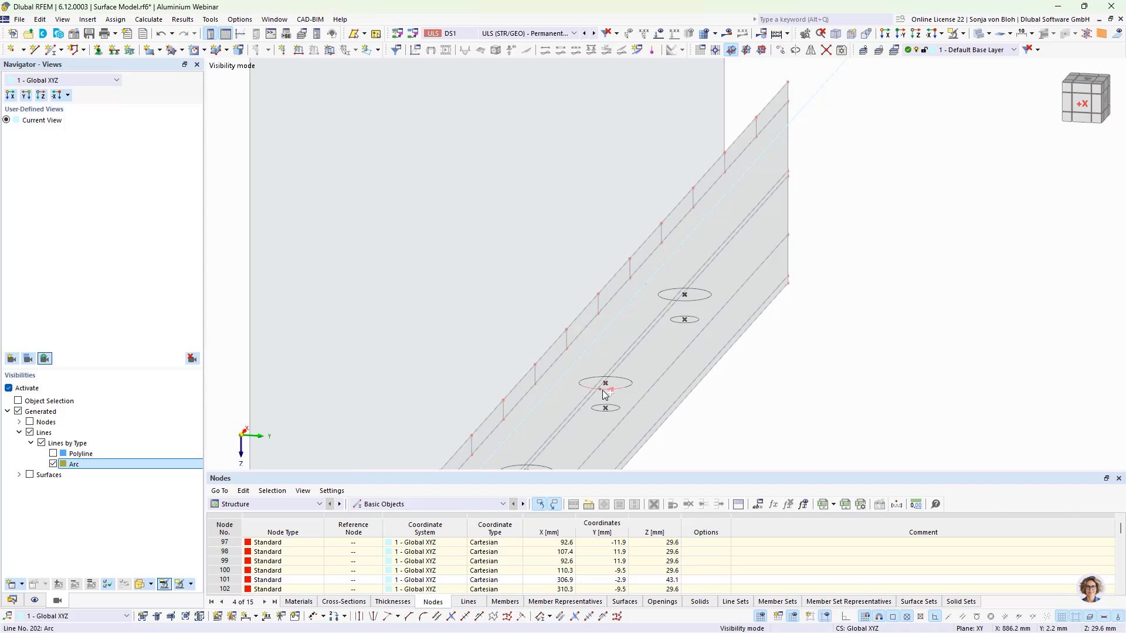
left_click(620, 381)
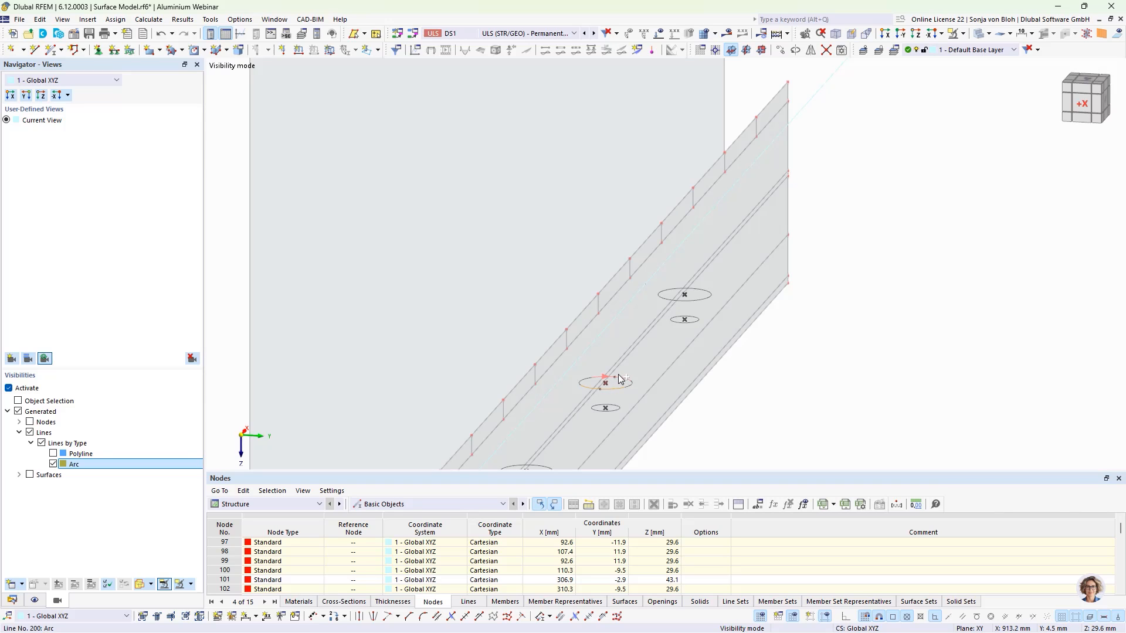
left_click(700, 292)
- Copy the selected hole circles once with Move/Copy, using a displacement vector of Z -10.2 mm picked between two nodes
left_click(782, 50)
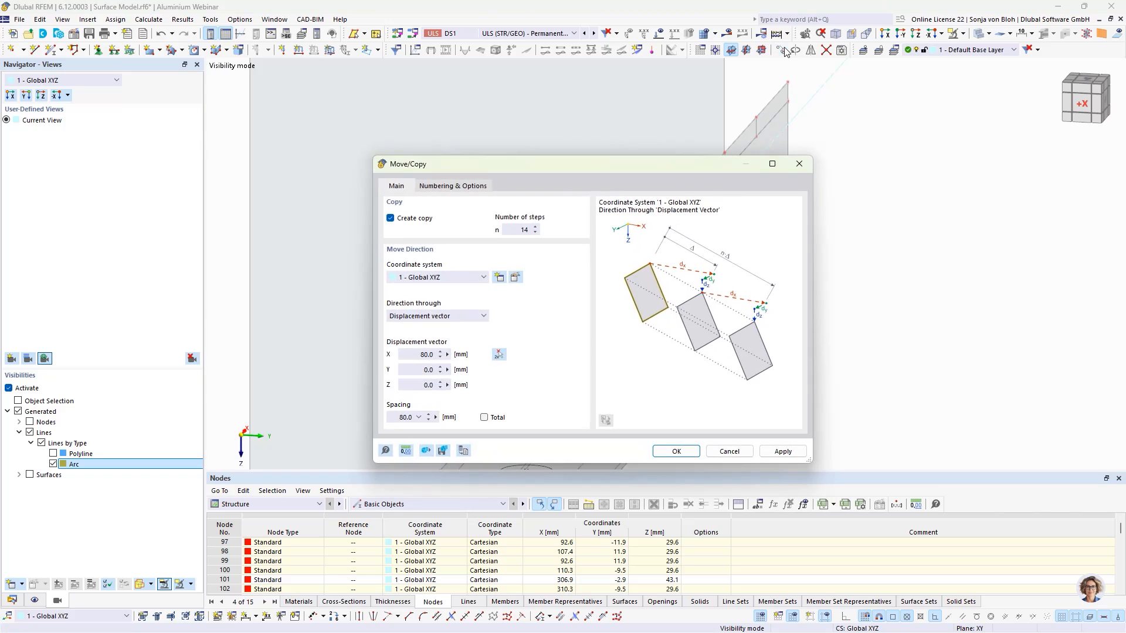
left_click_drag(519, 230, 576, 231)
type("1")
left_click(498, 355)
scroll(515, 341, "down", 2)
middle_click_drag(505, 391, 553, 310)
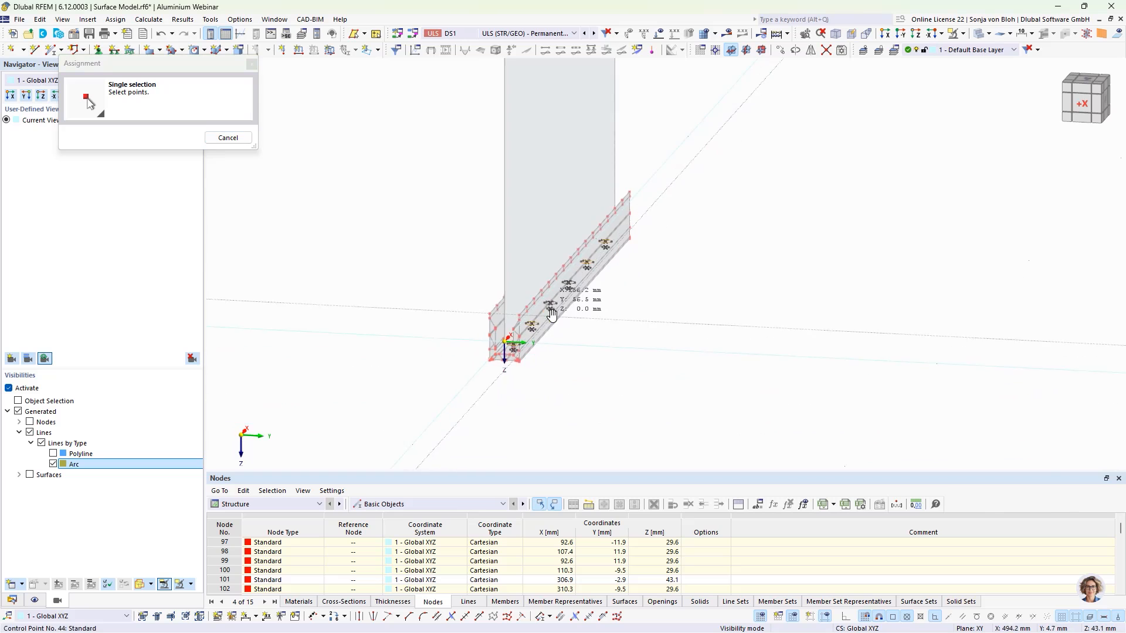
scroll(504, 364, "up", 5)
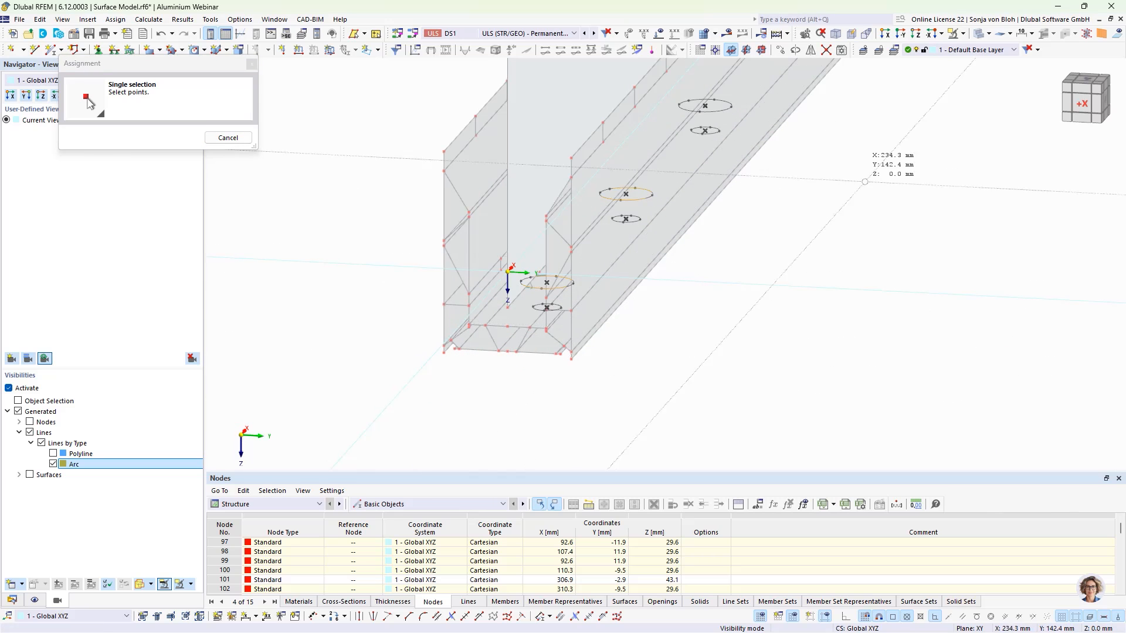
left_click(964, 35)
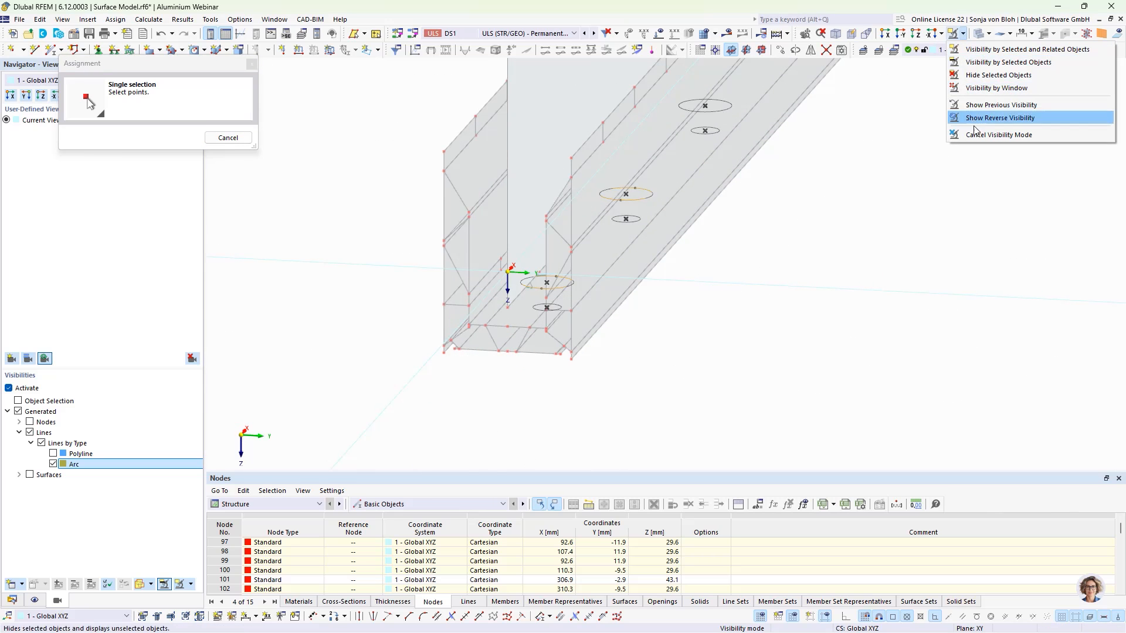
left_click(997, 133)
scroll(503, 376, "up", 3)
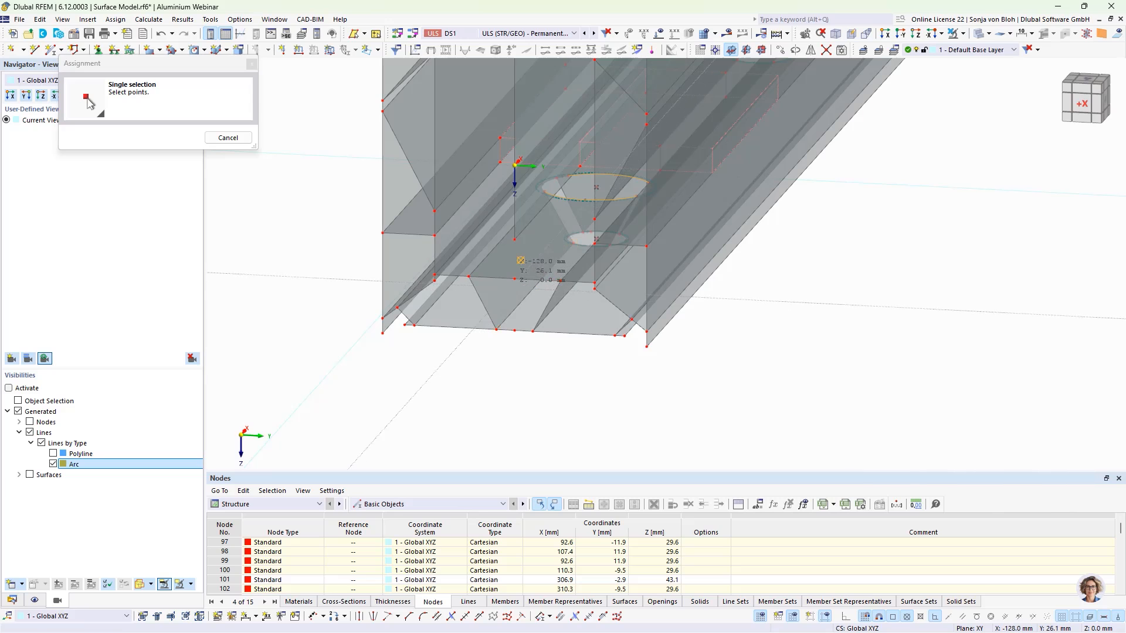
left_click(515, 279)
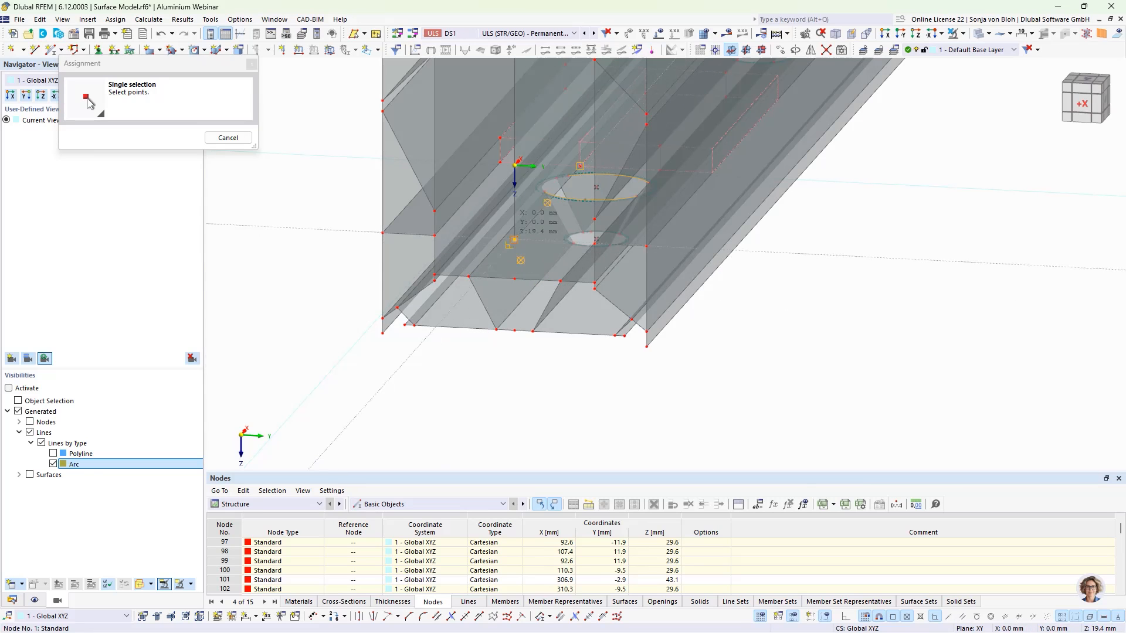
left_click(514, 239)
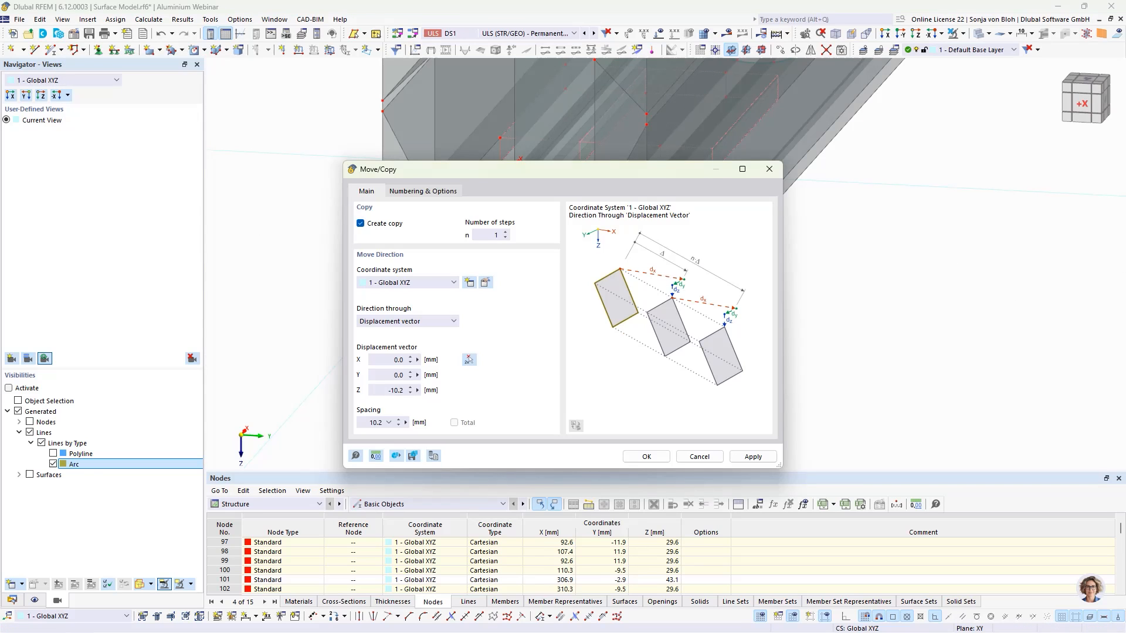
left_click(644, 458)
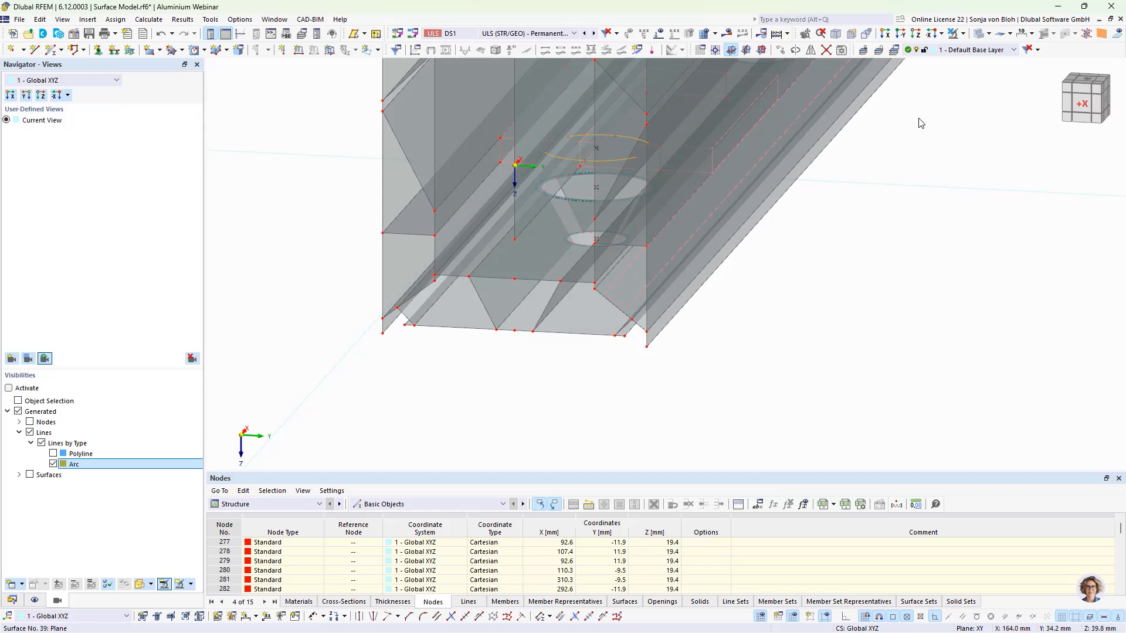
- Switch to a view along the Y axis and delete the redundant copied nodes by window selection
left_click(886, 35)
scroll(674, 419, "up", 10)
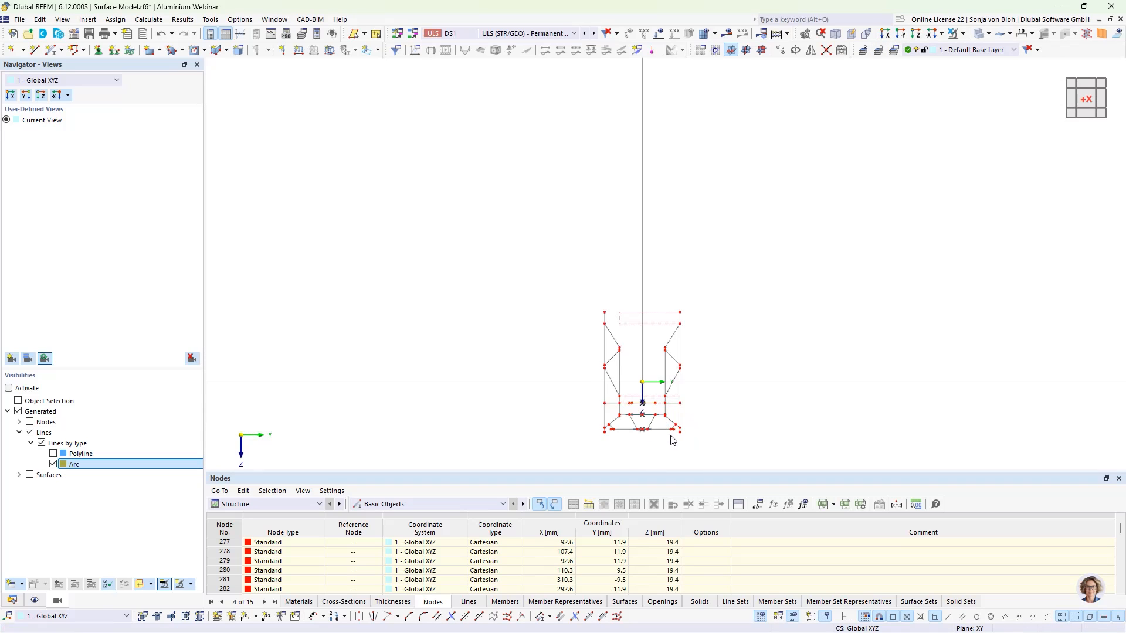
scroll(659, 340, "up", 3)
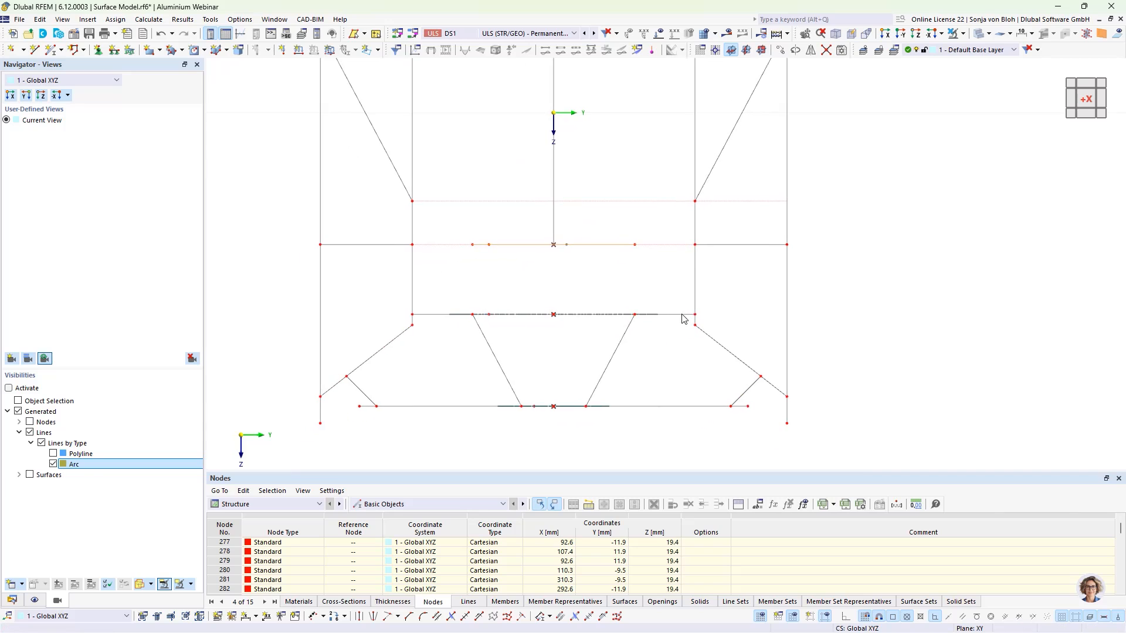
left_click(559, 287)
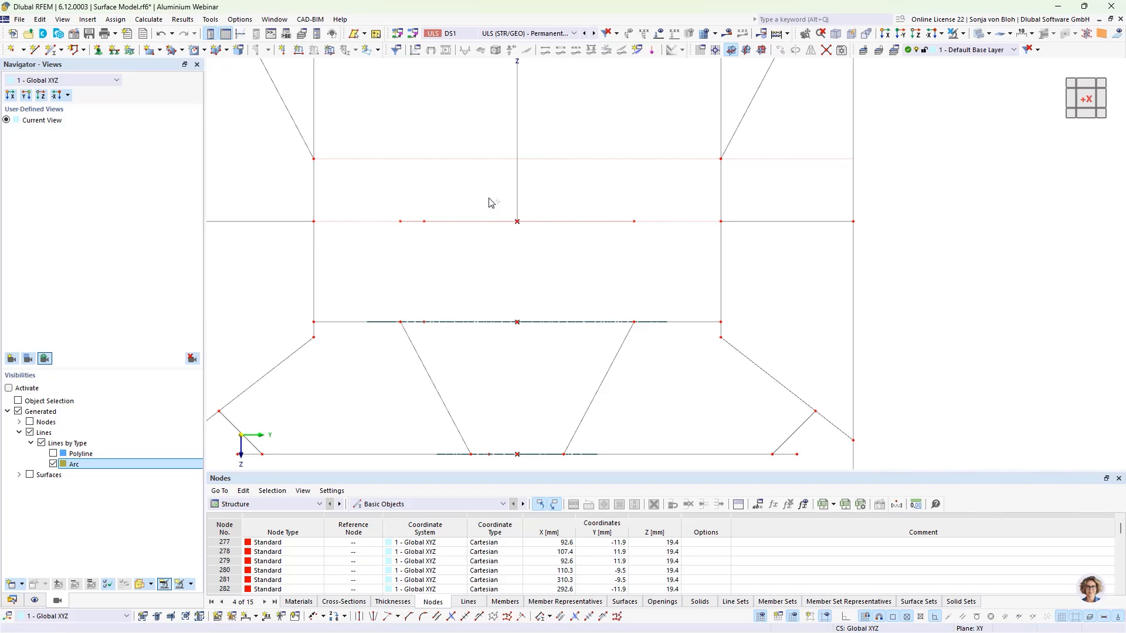
left_click_drag(488, 198, 550, 251)
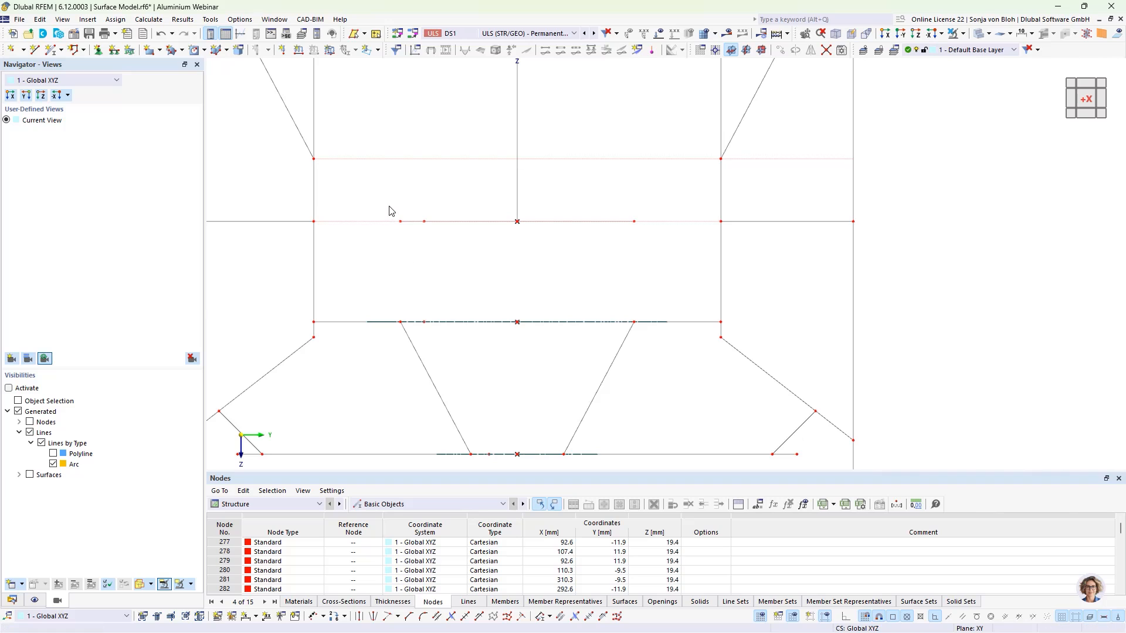
left_click_drag(390, 207, 462, 251)
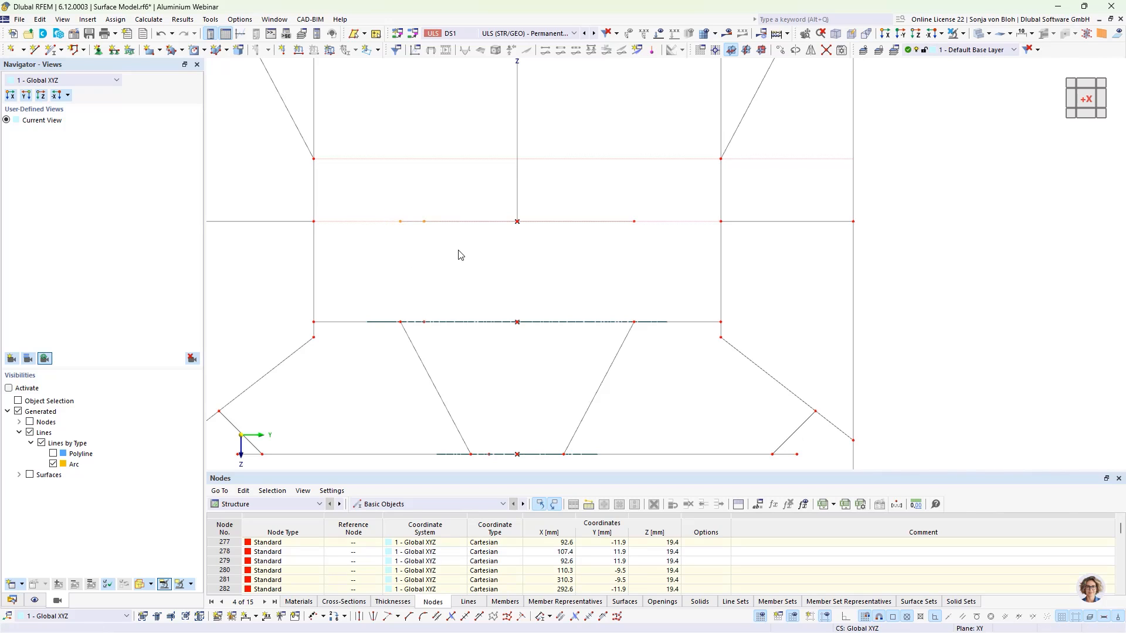
key("Delete")
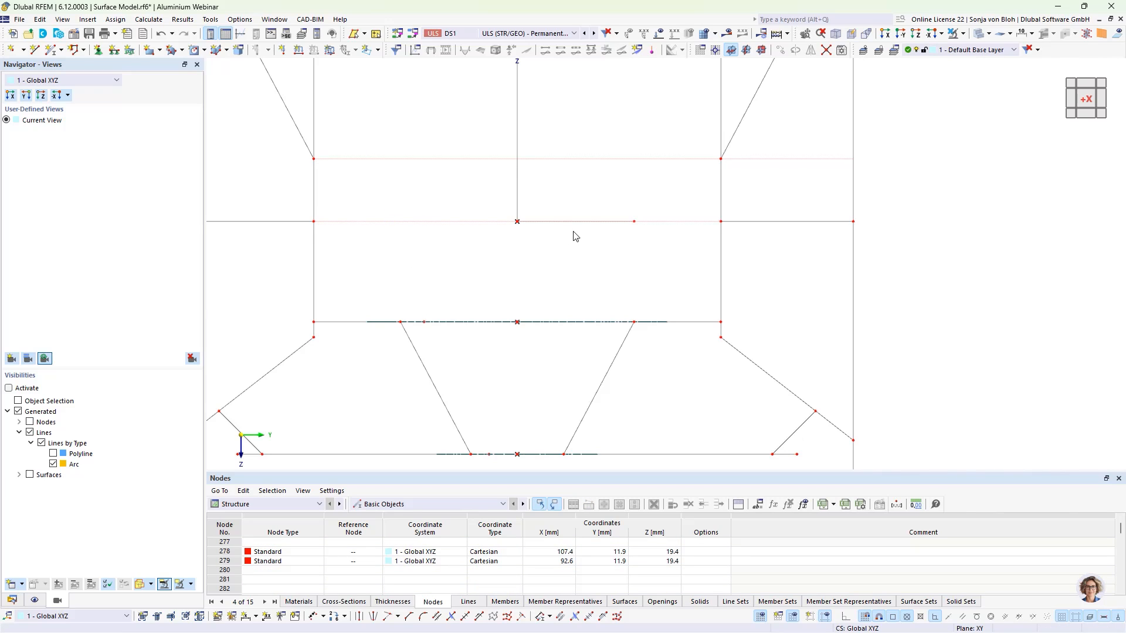
left_click_drag(614, 203, 650, 240)
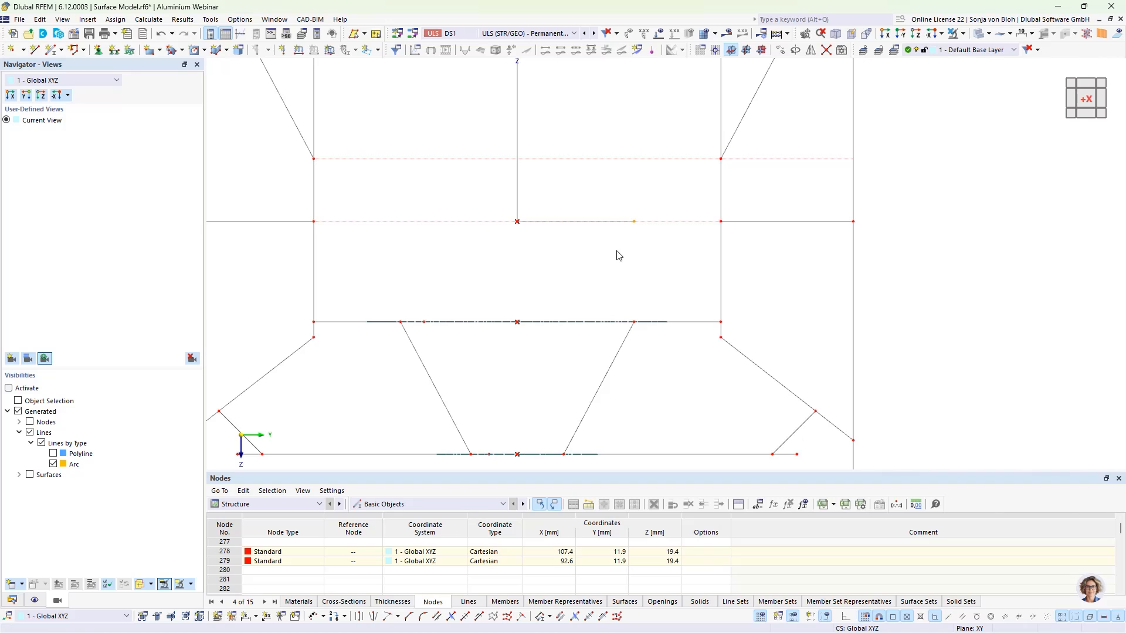
key("Delete")
- Isolate the strip and its related objects in visibility mode and inspect its screw-hole openings along the member
scroll(608, 216, "down", 3)
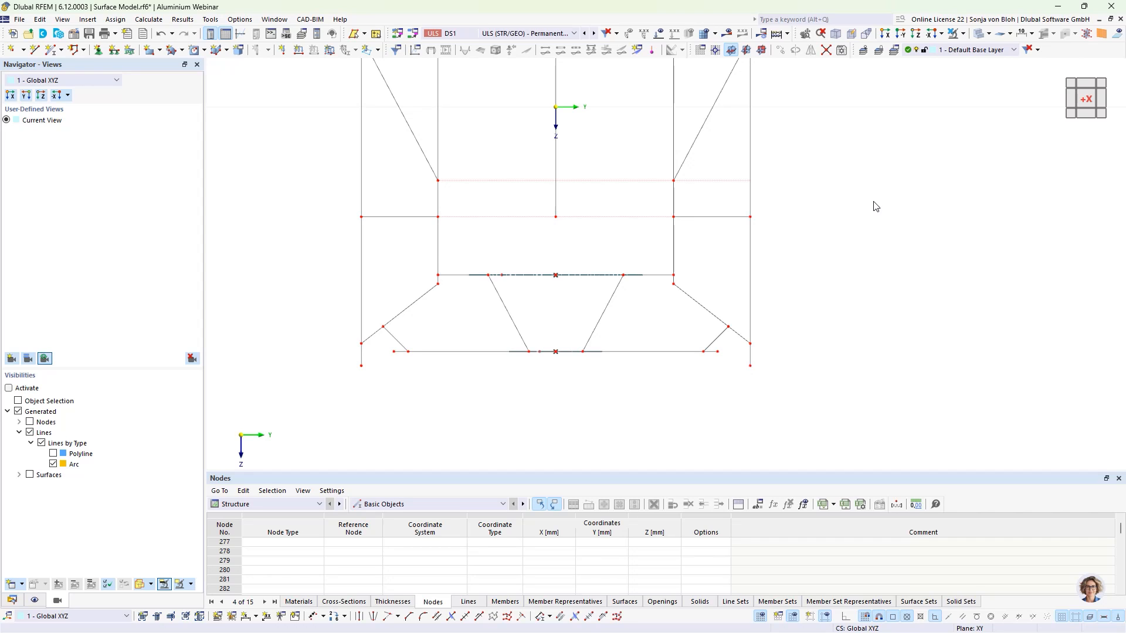
left_click(964, 34)
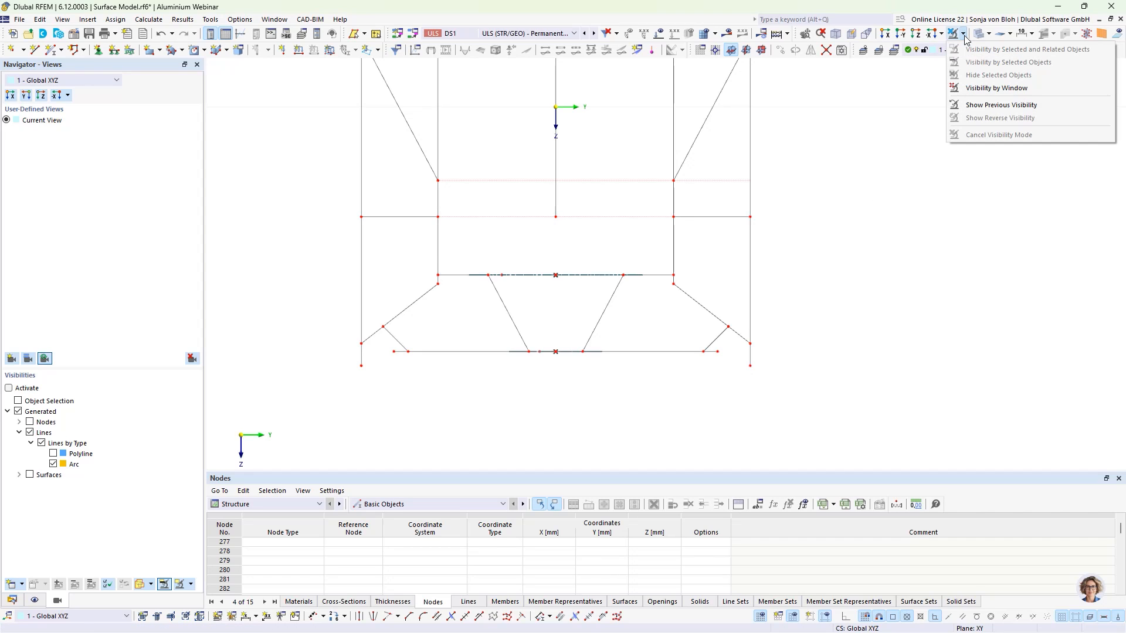
left_click(997, 88)
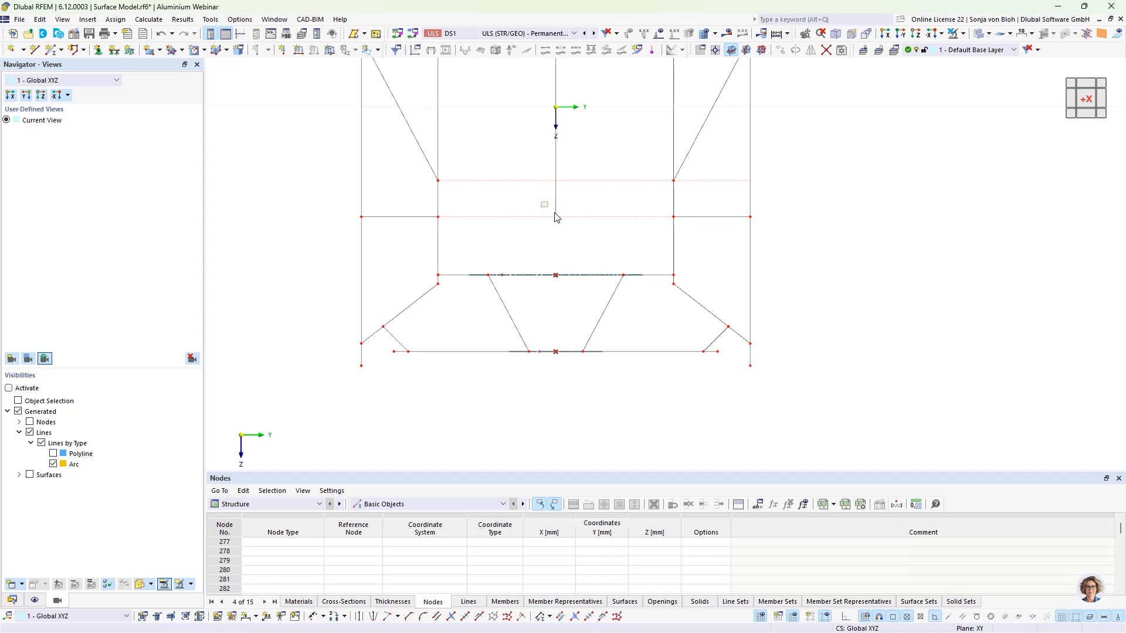
left_click_drag(540, 201, 575, 234)
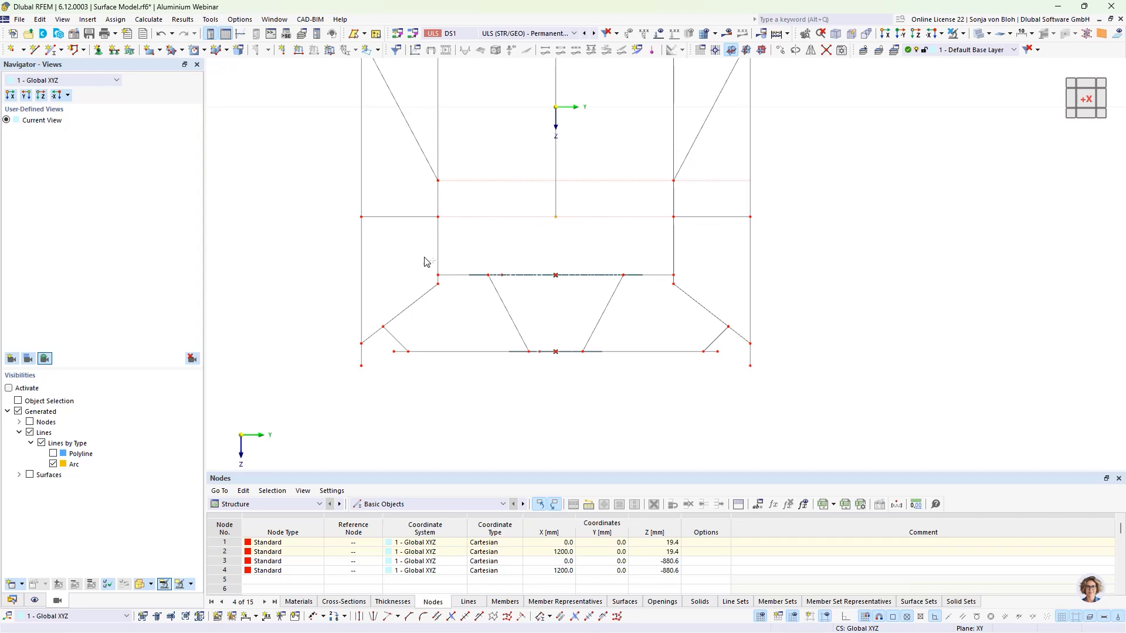
left_click_drag(421, 265, 699, 286)
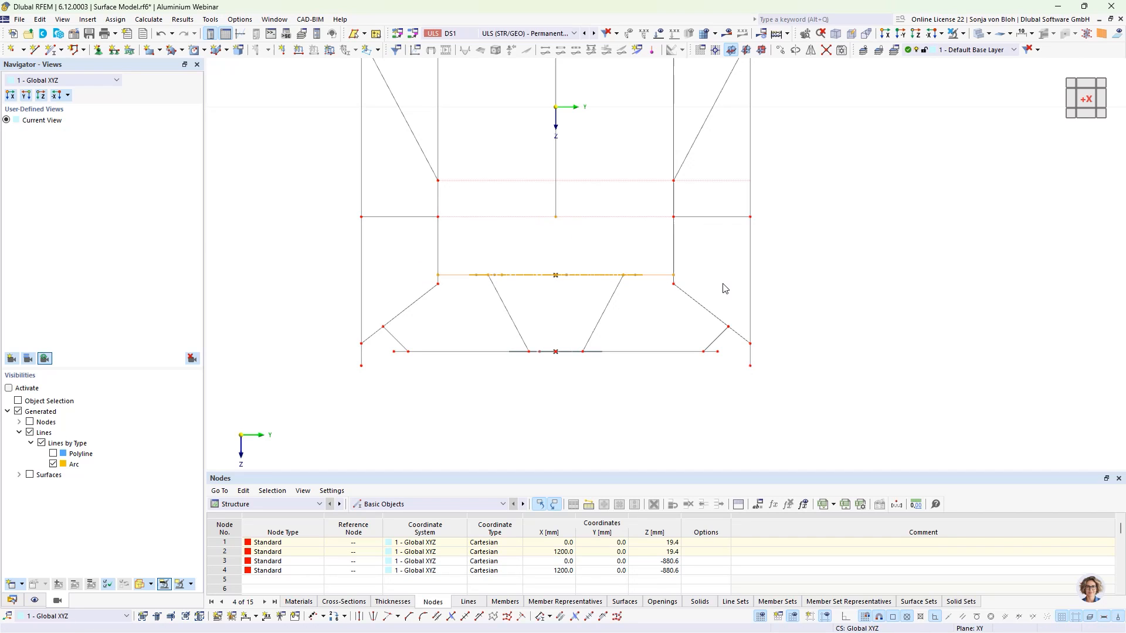
left_click(962, 33)
left_click(997, 47)
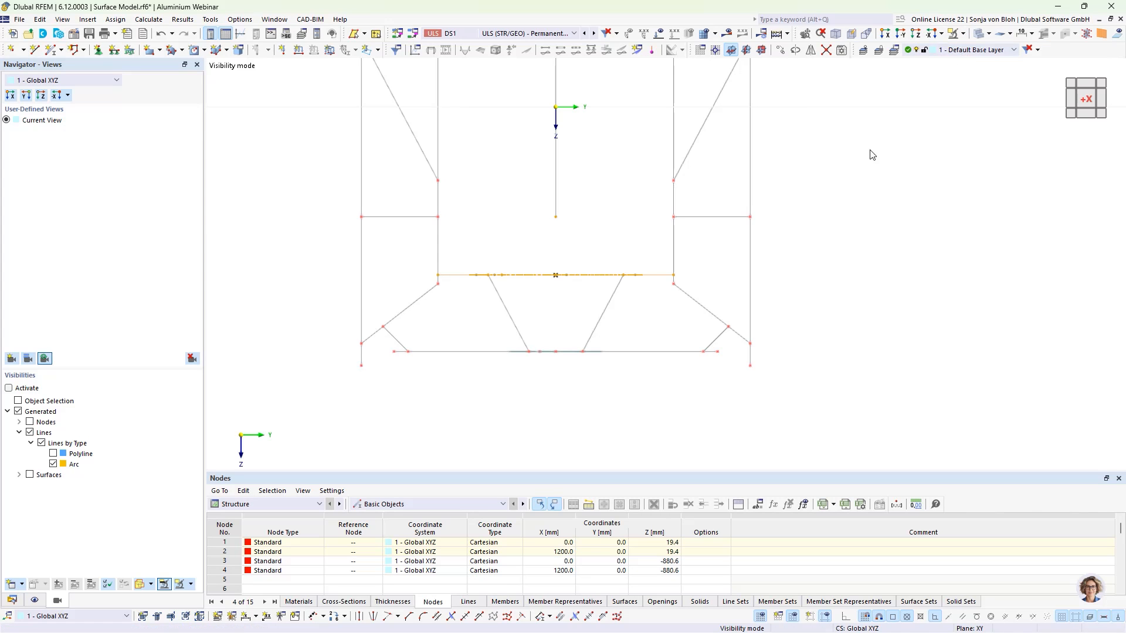
scroll(829, 156, "down", 4)
middle_click_drag(892, 278, 455, 326, "ctrl")
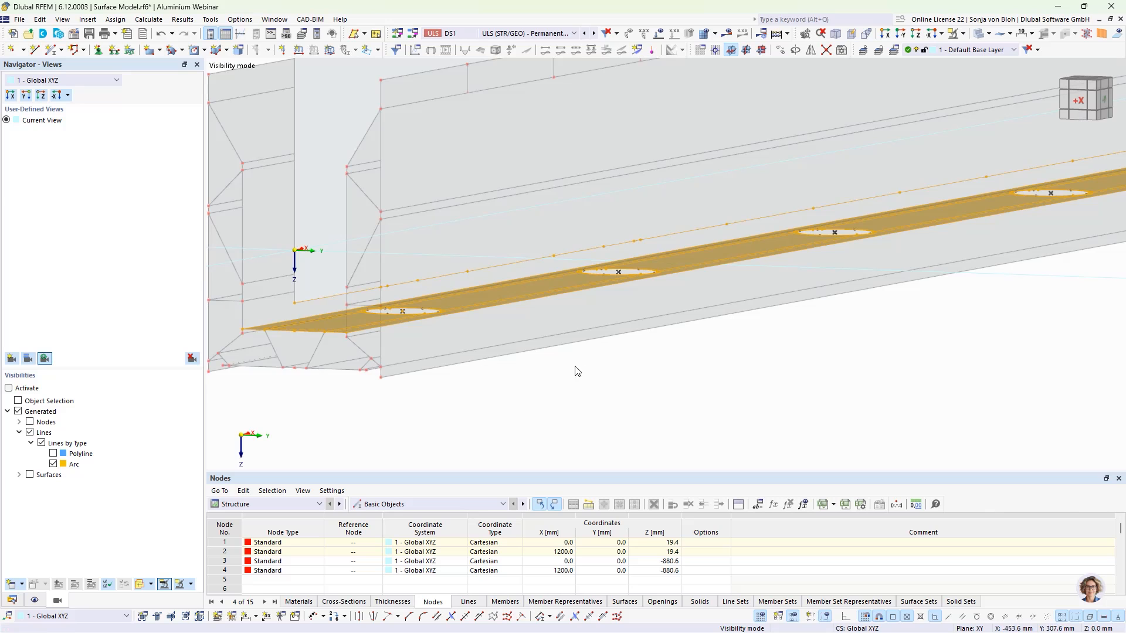
middle_click_drag(574, 371, 483, 387, "ctrl")
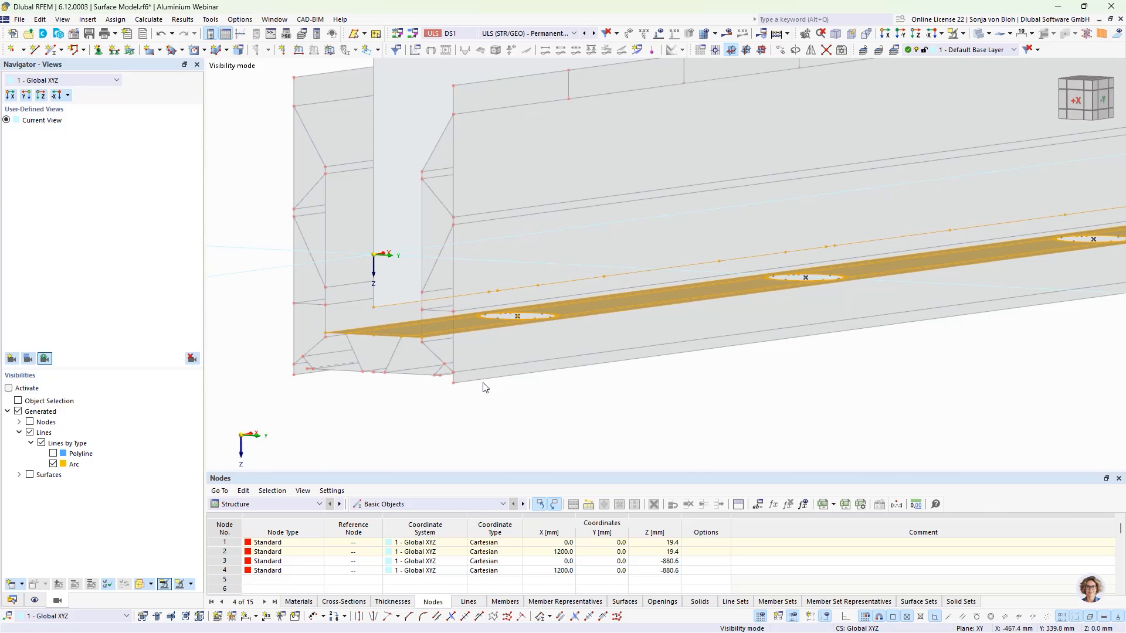
scroll(505, 380, "up", 2)
middle_click_drag(566, 407, 800, 395, "ctrl")
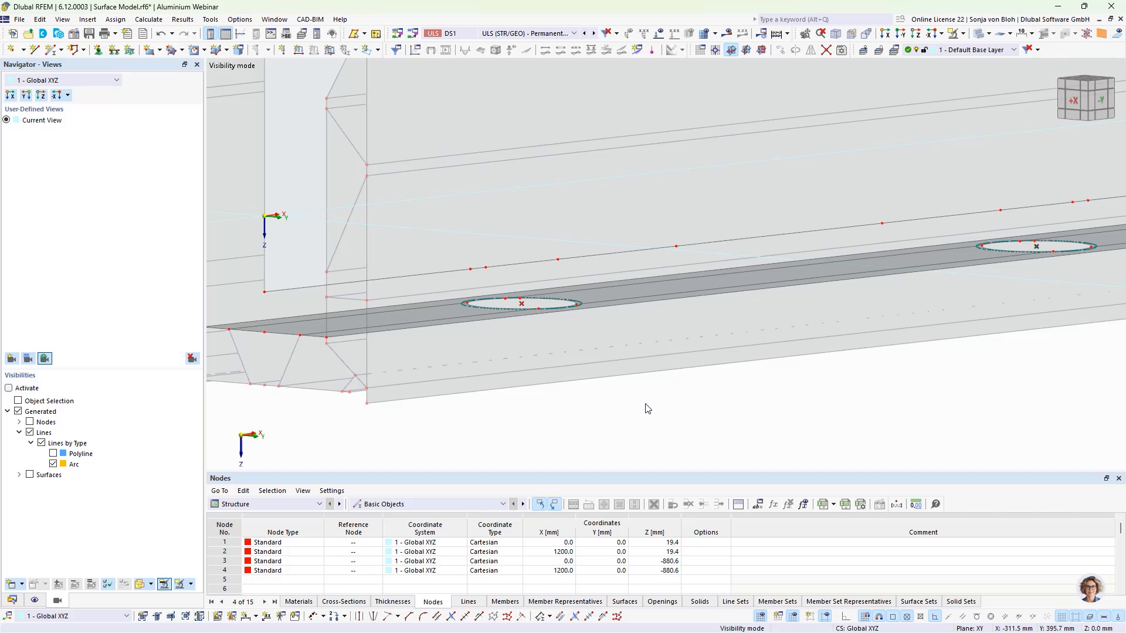
- Start a new rigid link and set its type to Line to surface
left_click(10, 602)
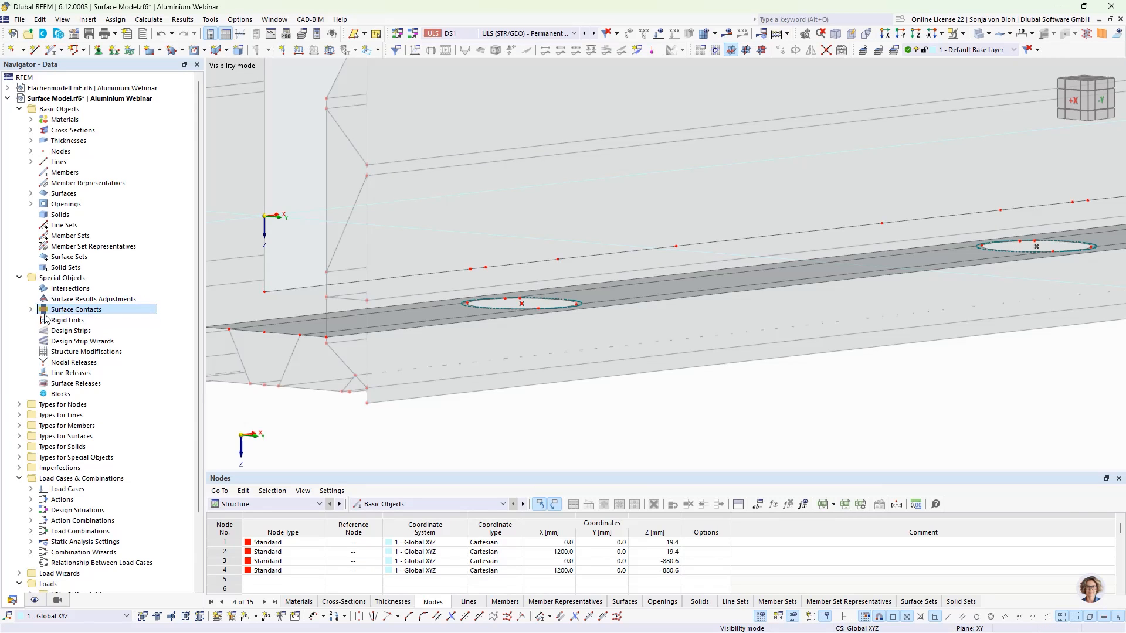
right_click(81, 323)
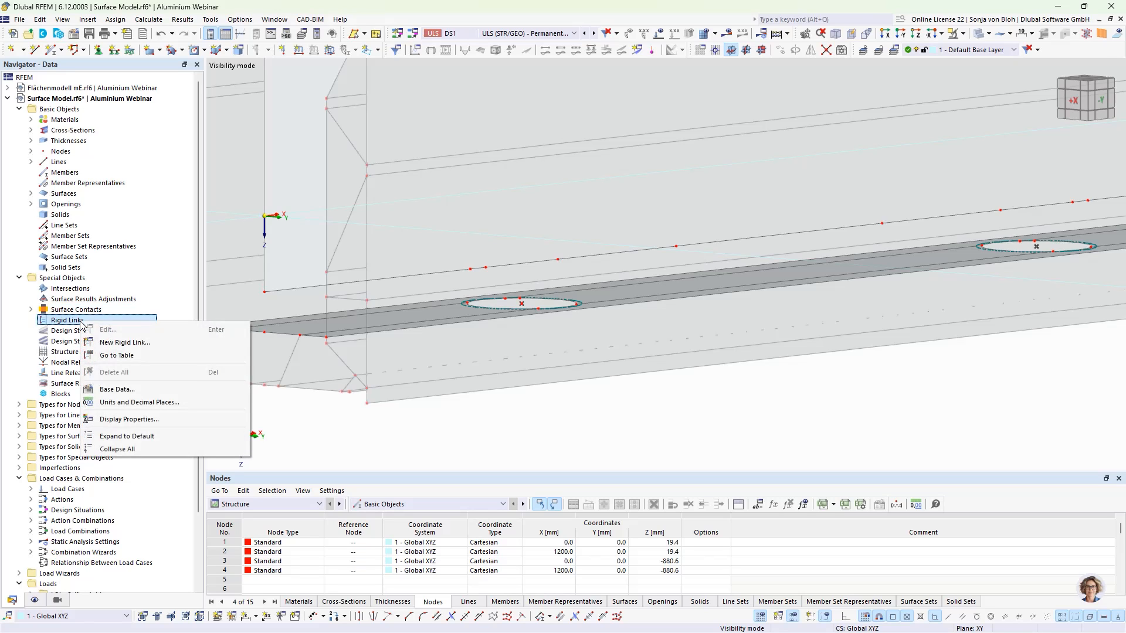
left_click(118, 329)
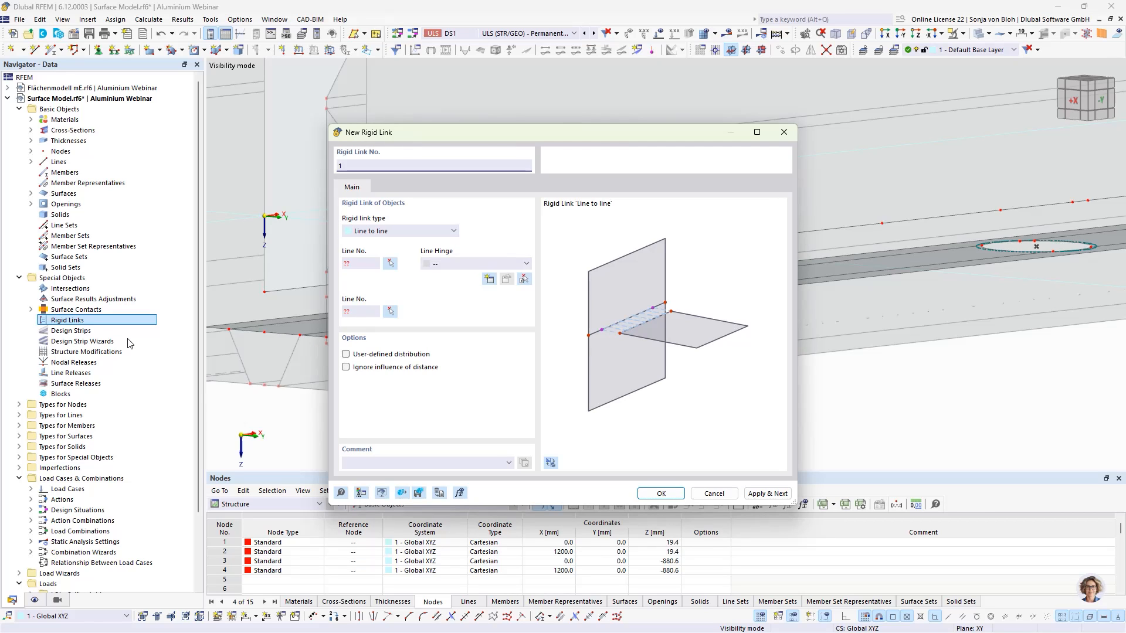
left_click(388, 232)
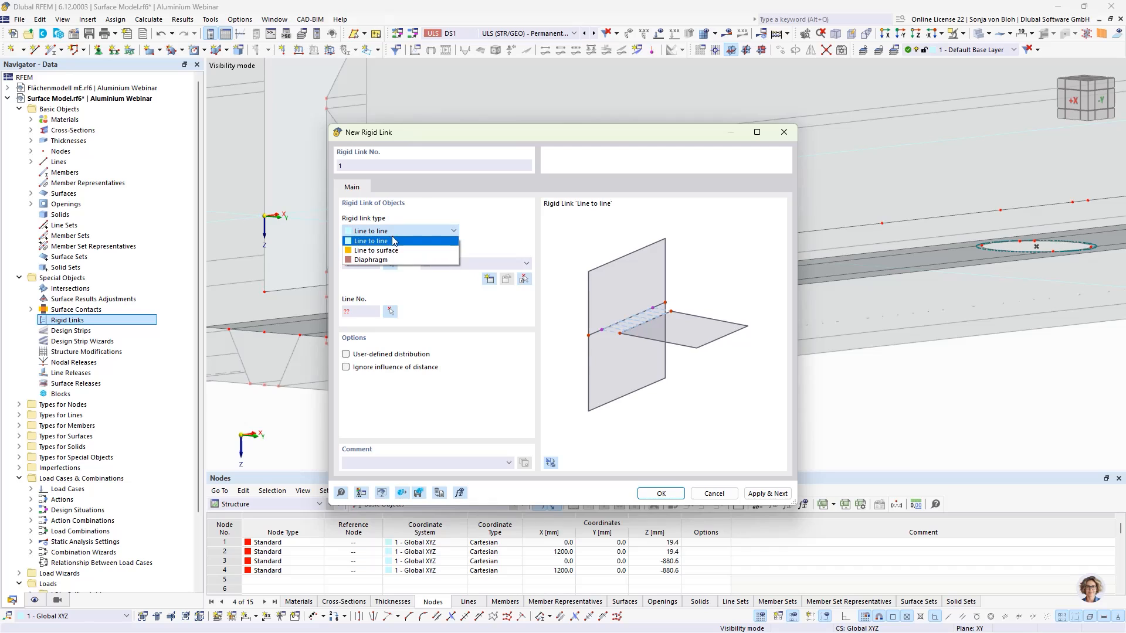
left_click(391, 251)
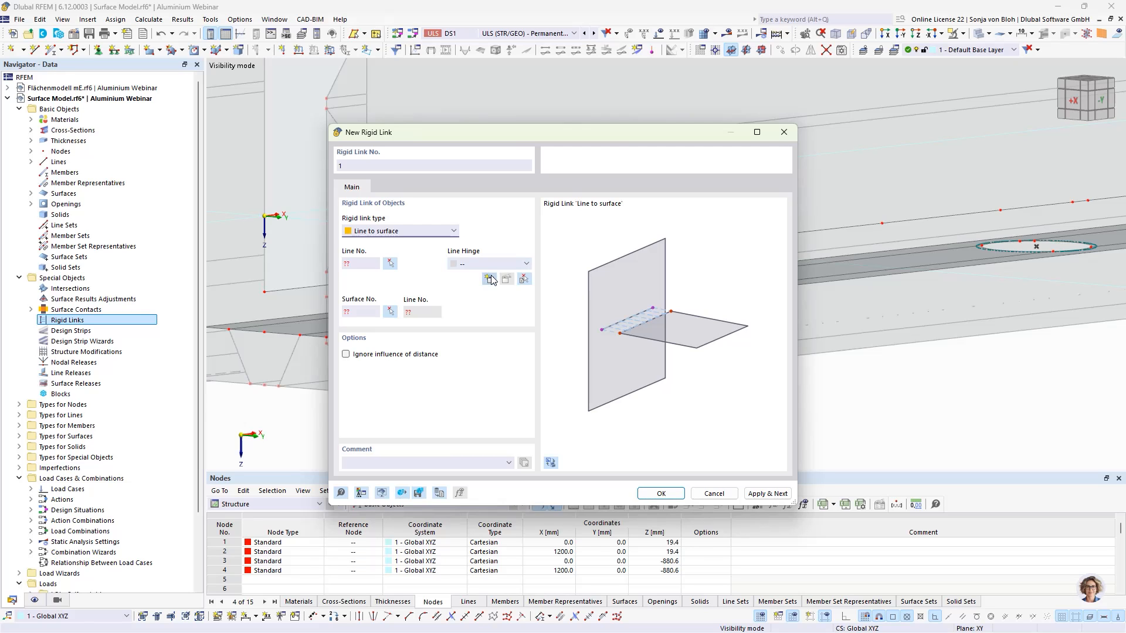
- Create a new line hinge with translation uy enabled and its nonlinearity set to Fixed if negative uy
left_click(489, 279)
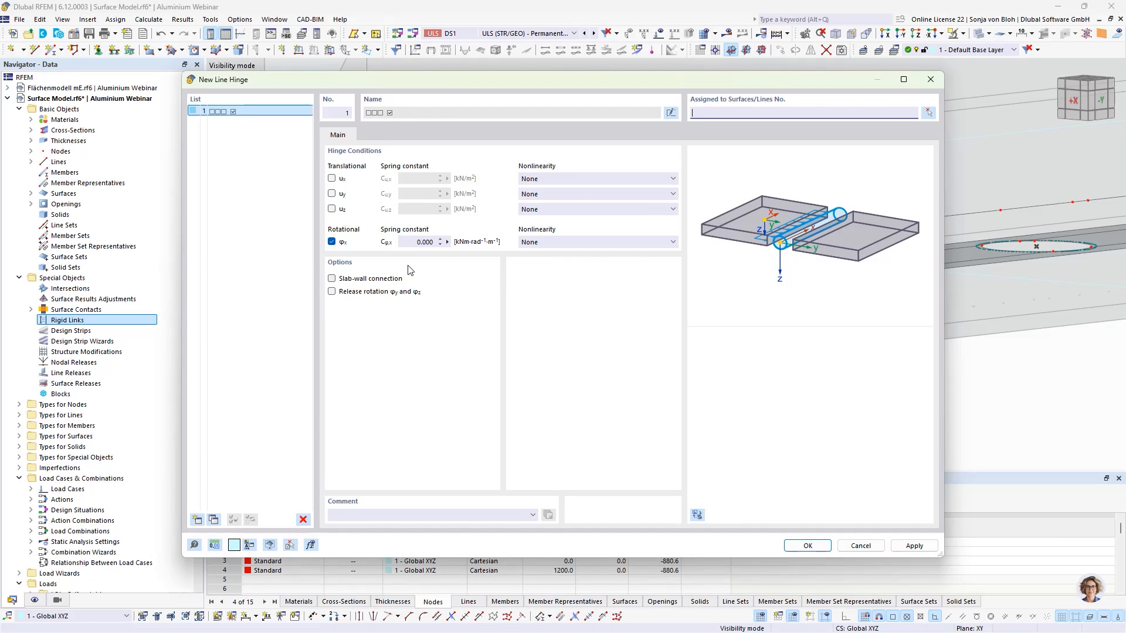
left_click(332, 193)
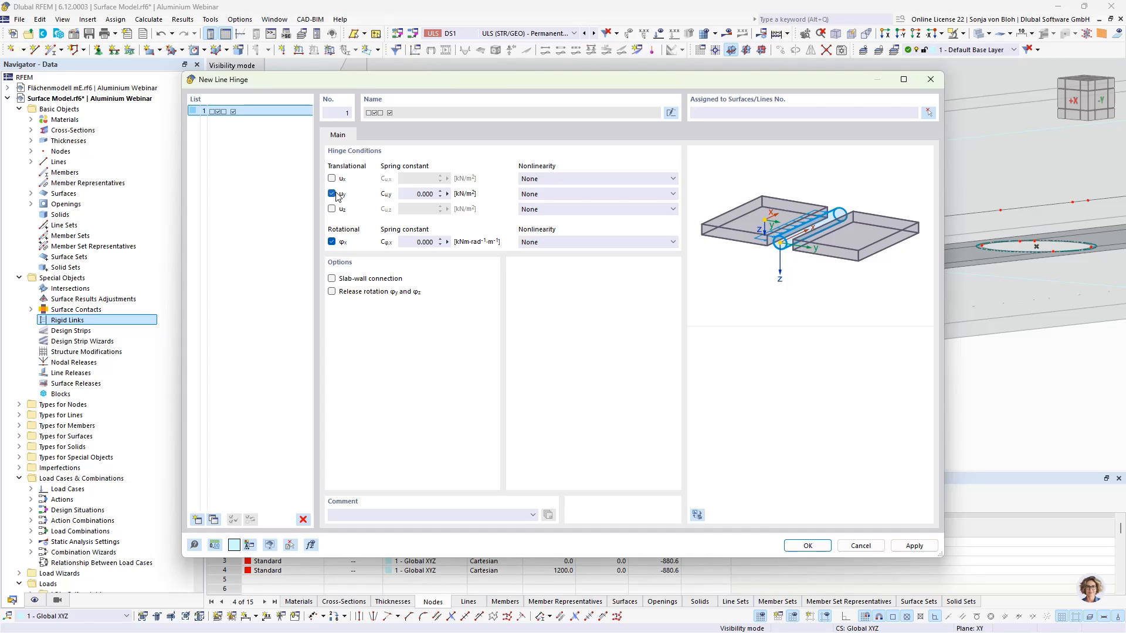
left_click(541, 194)
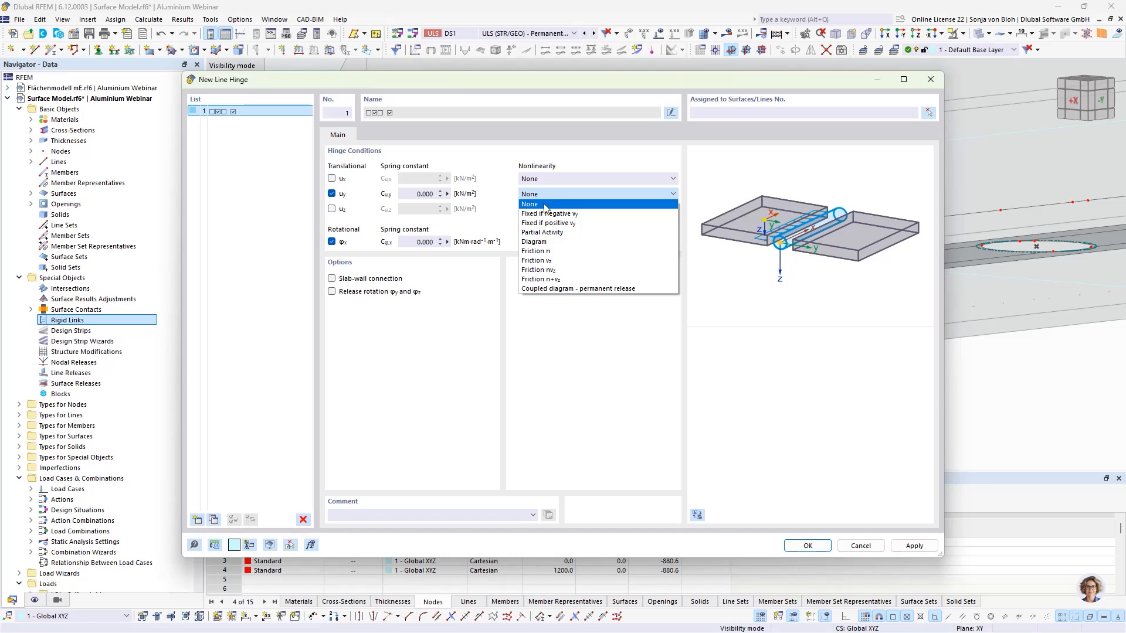
left_click(546, 213)
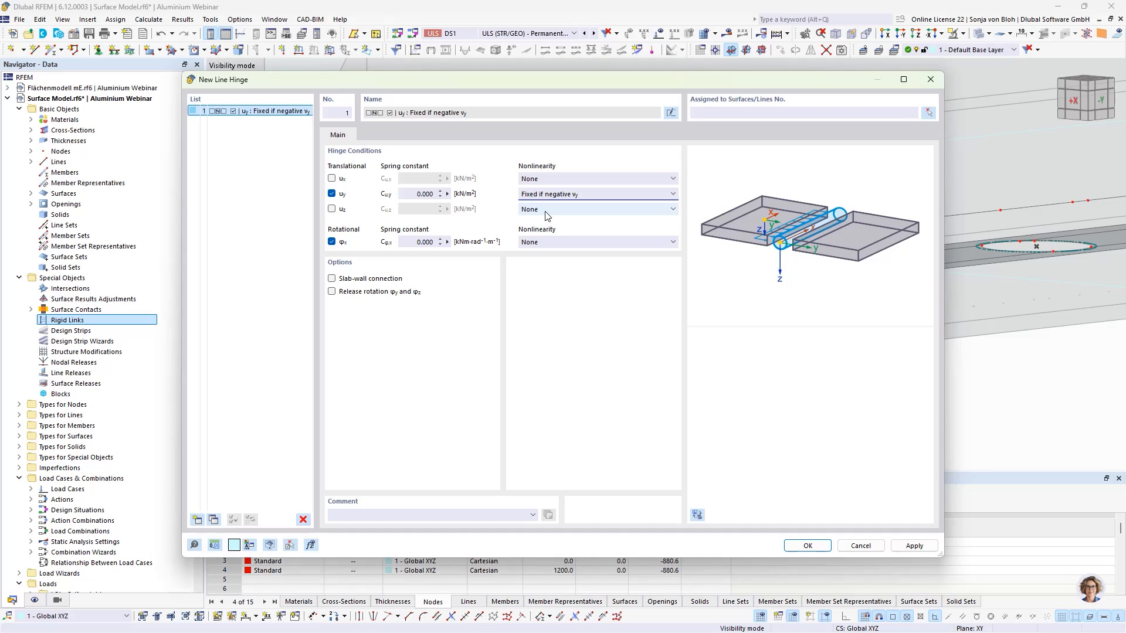
left_click(808, 546)
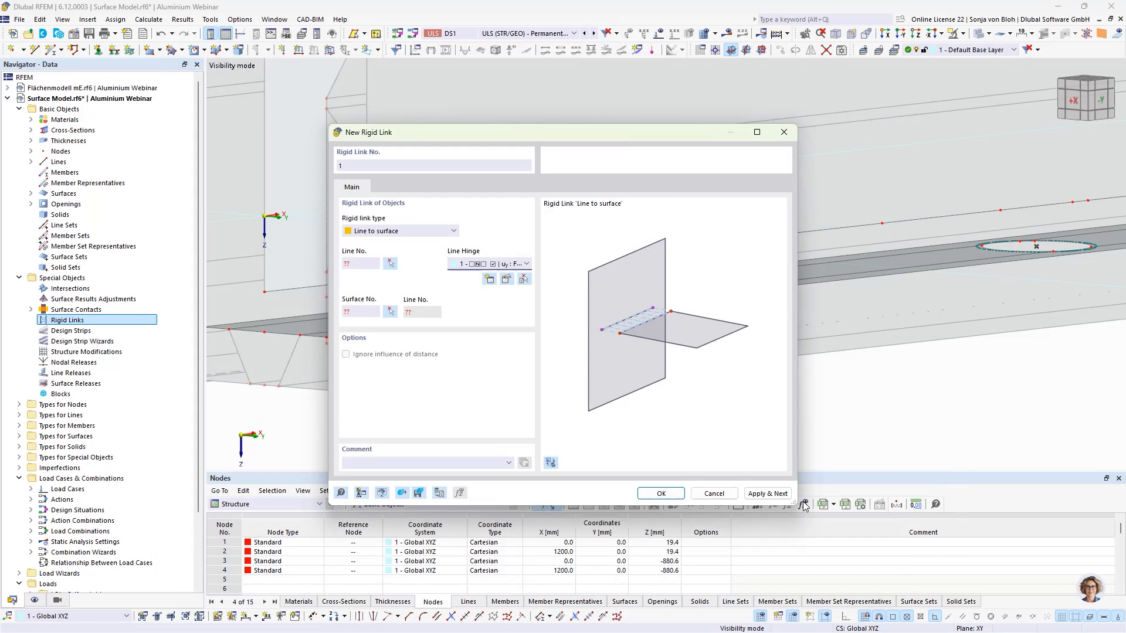
- Create rigid links 1 and 2 connecting lines 439 and 462 to the strip surface 25
left_click(391, 263)
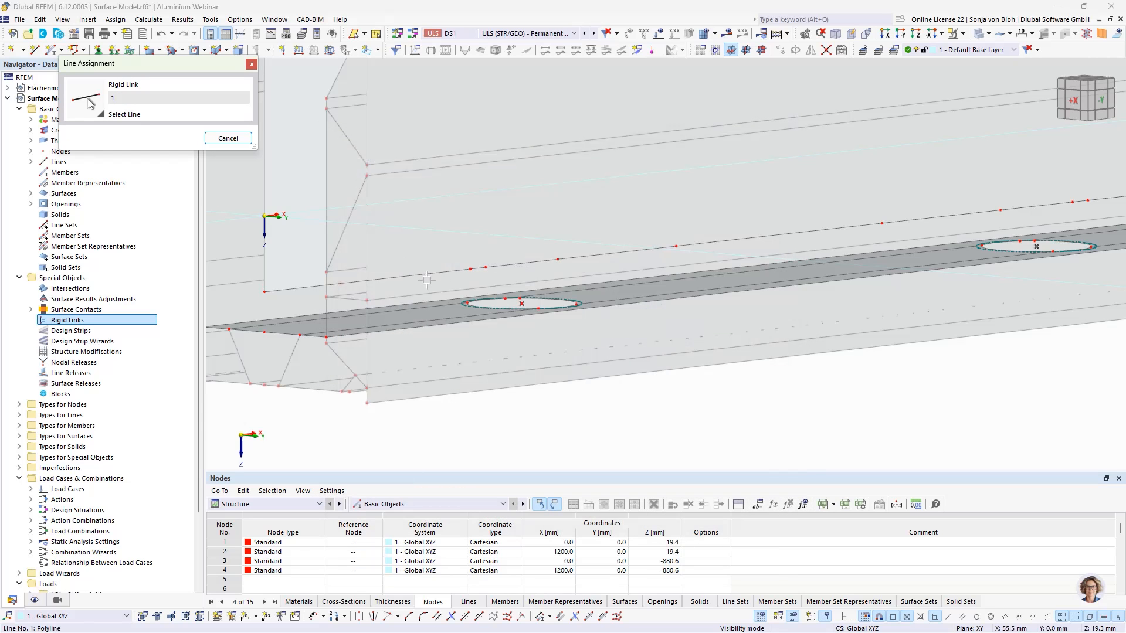
scroll(480, 284, "up", 2)
left_click(479, 261)
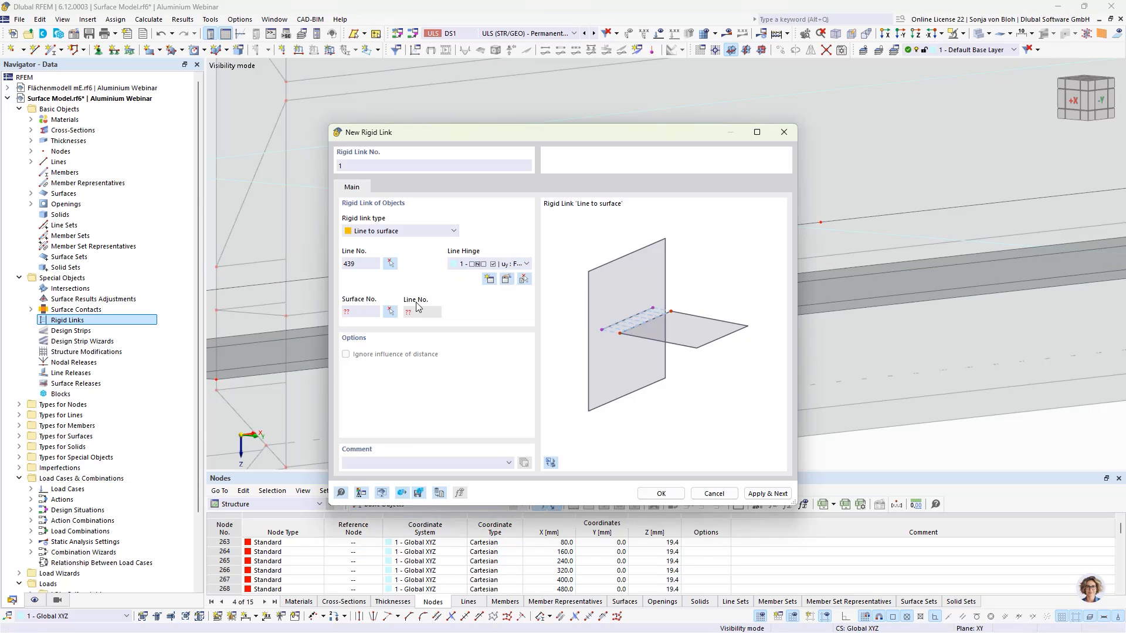
left_click(390, 311)
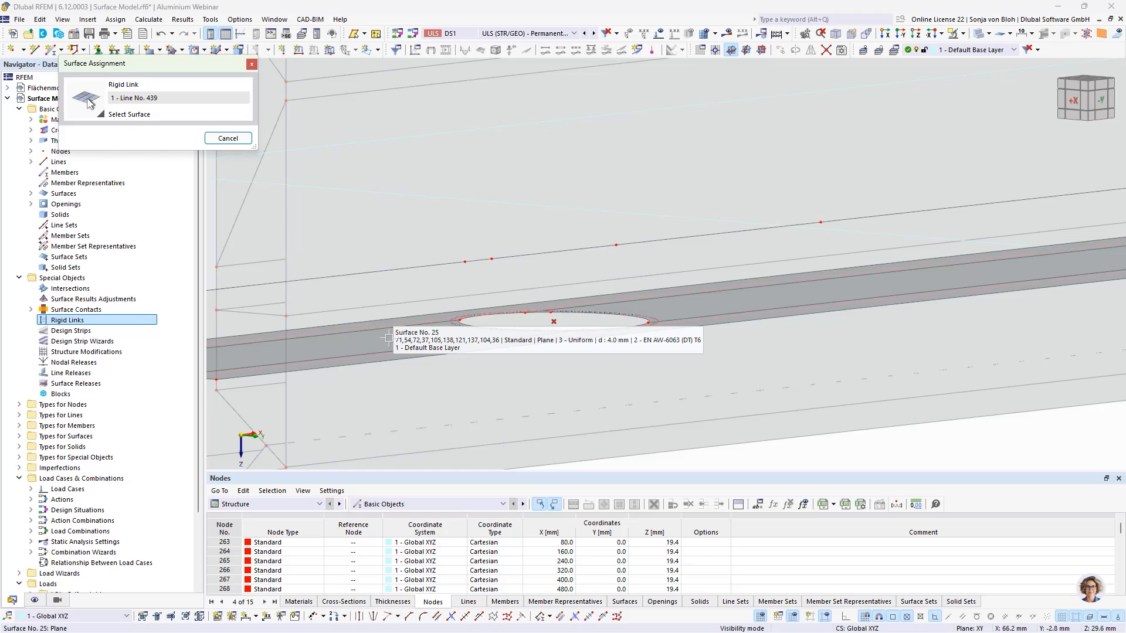
left_click(389, 338)
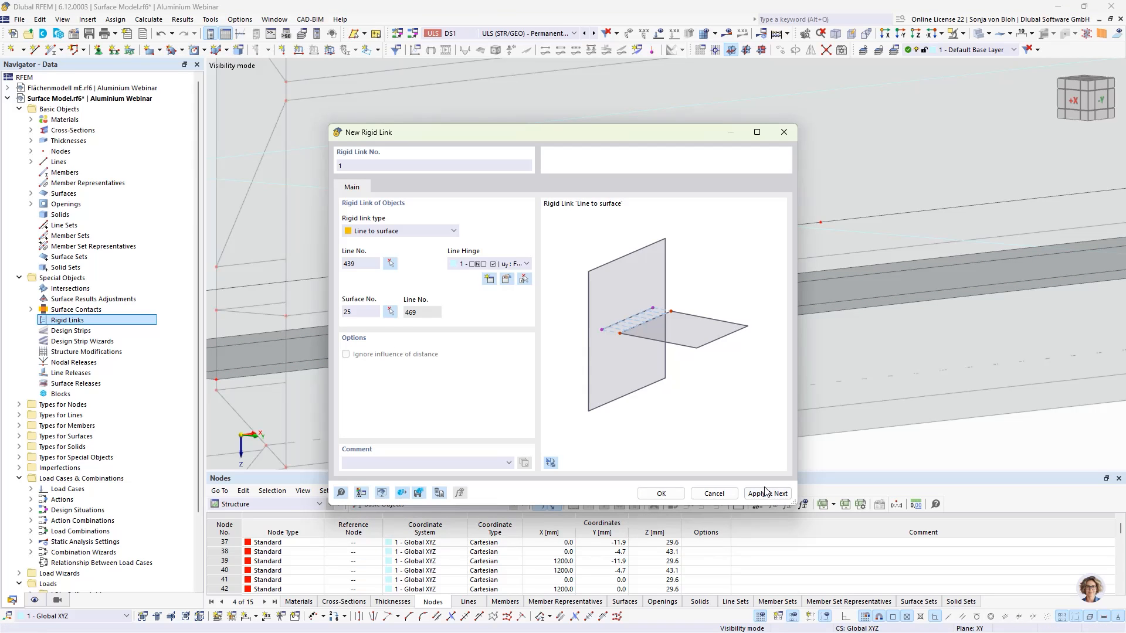
left_click(765, 492)
left_click(390, 264)
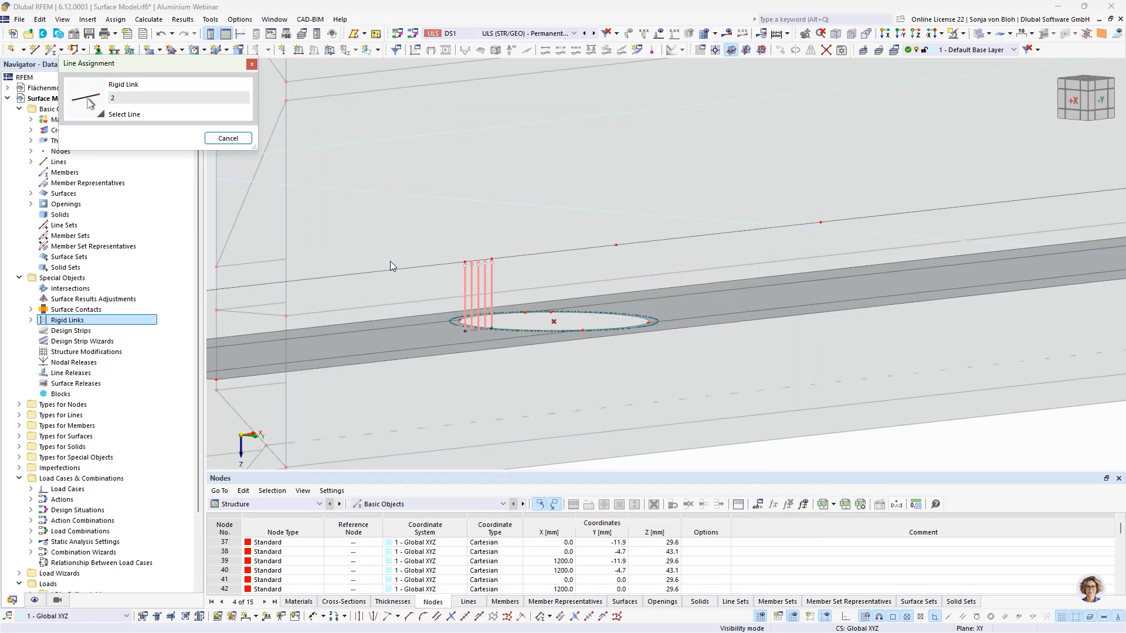
left_click(663, 240)
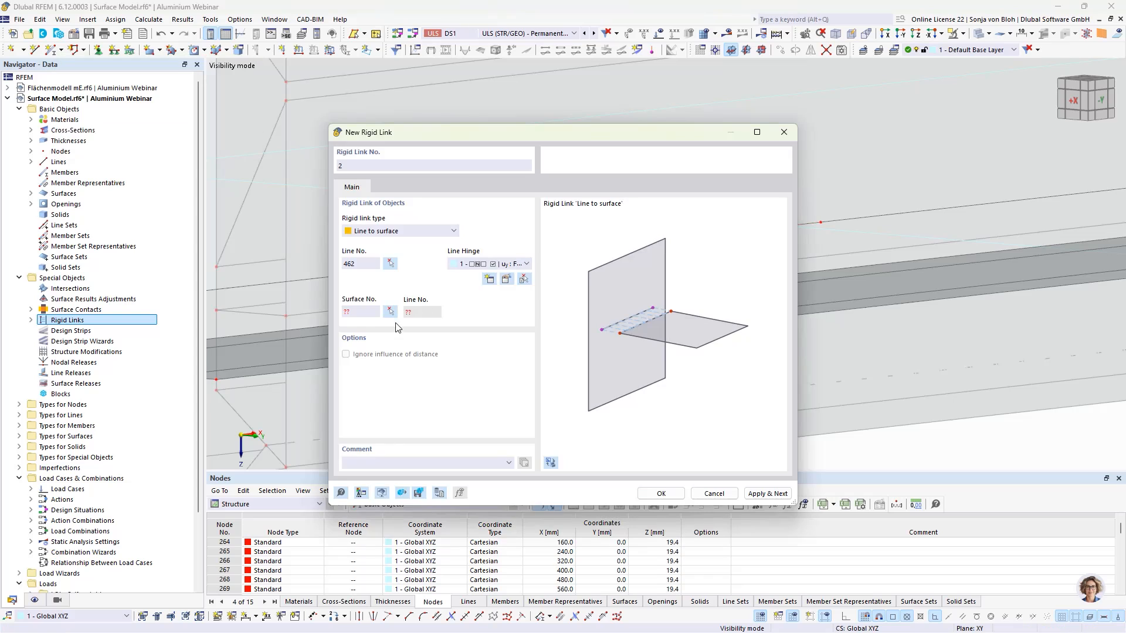
left_click(390, 317)
left_click(666, 303)
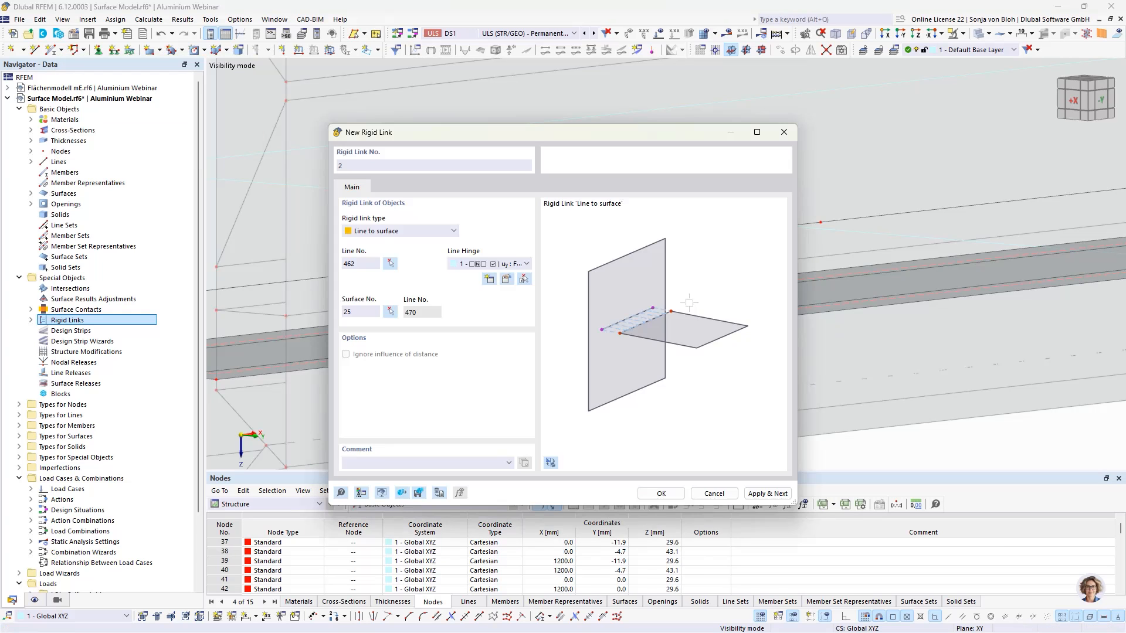
left_click(755, 494)
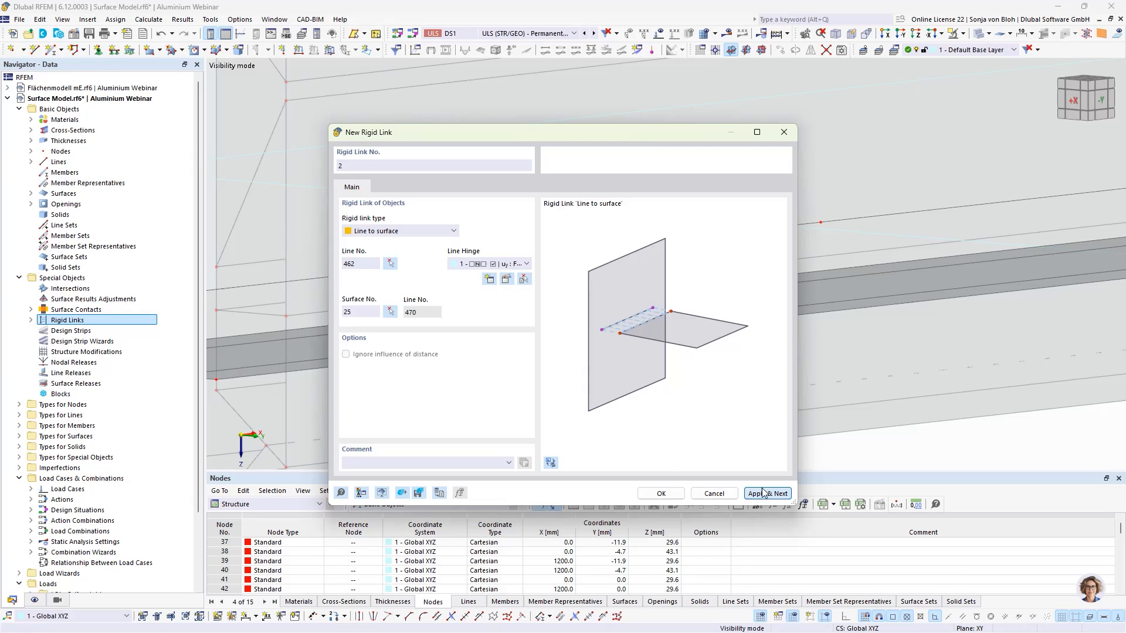
- Create rigid links 3 and 4 connecting lines 441 and 464 to surface 25
left_click(390, 263)
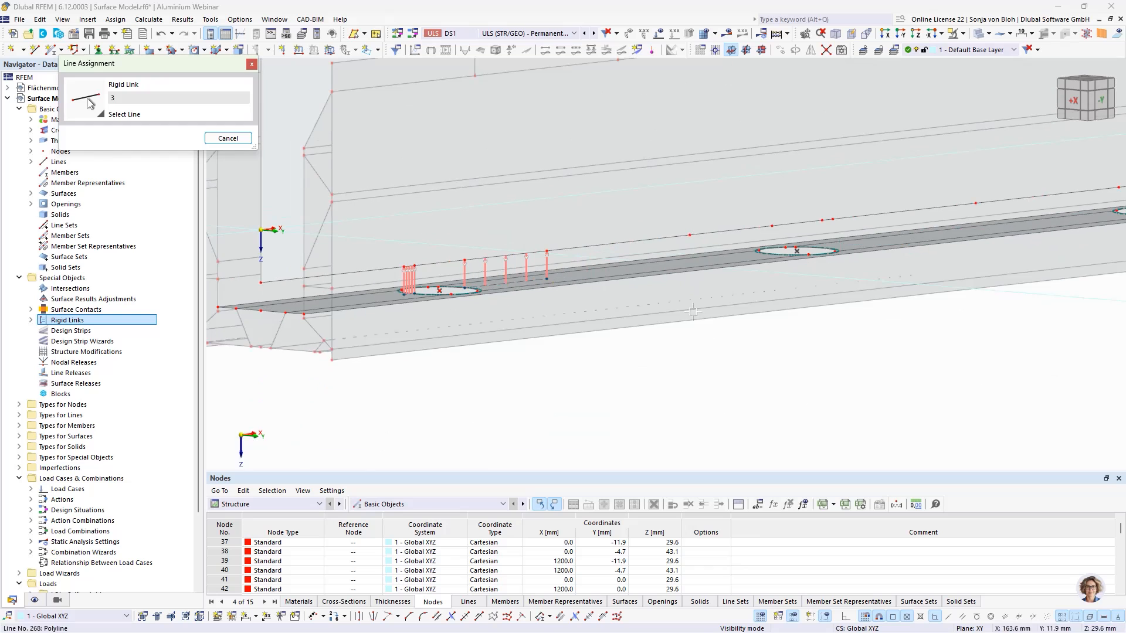
left_click(742, 250)
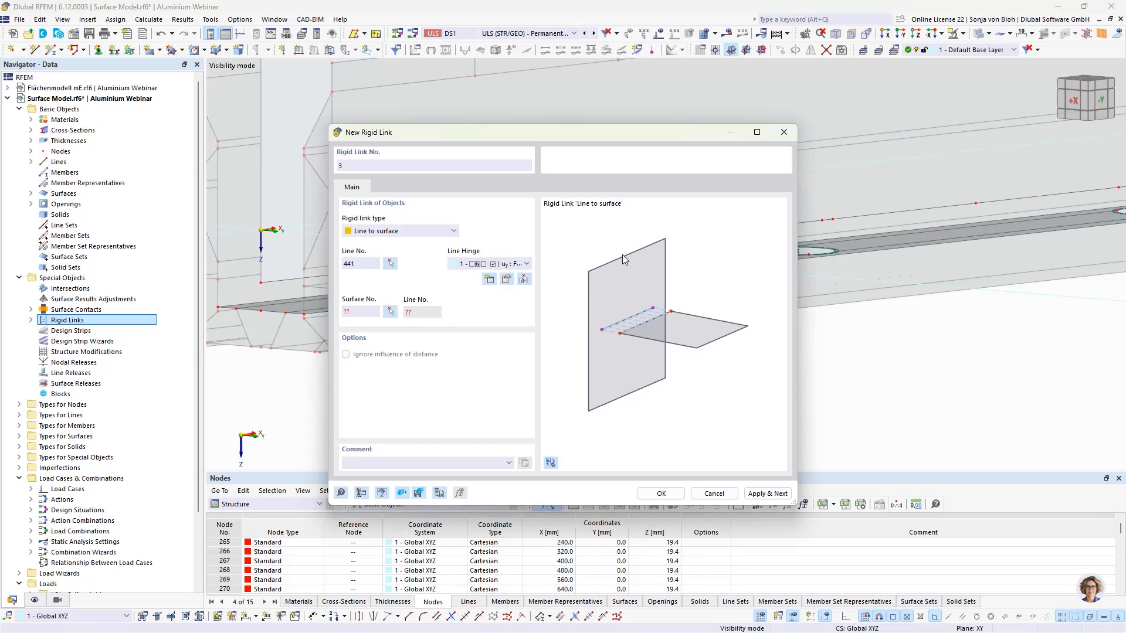
left_click(390, 311)
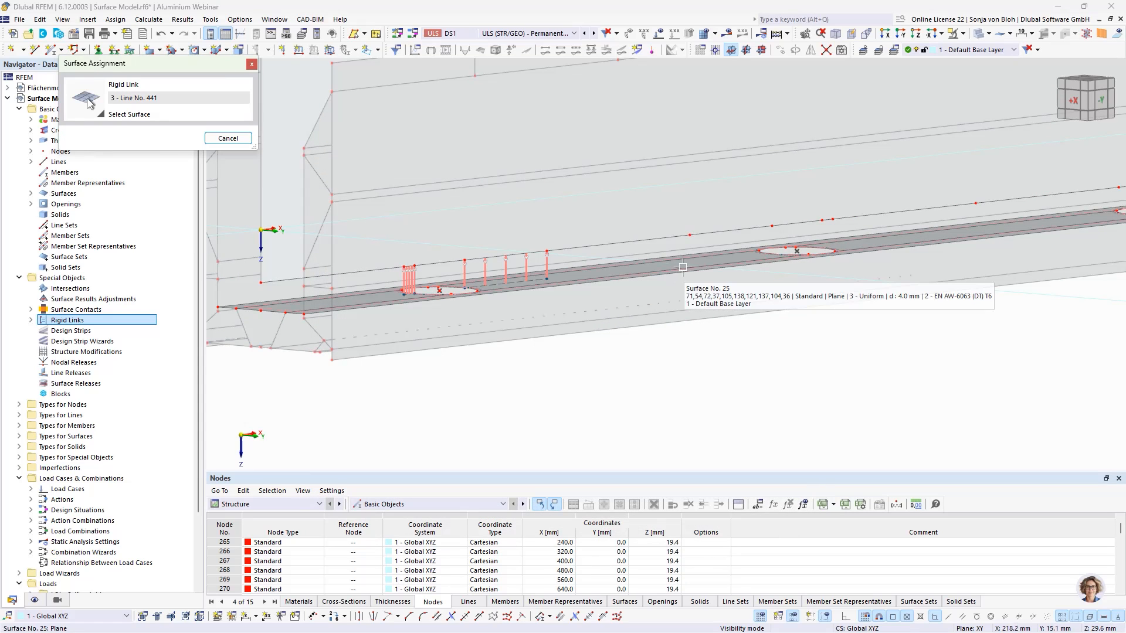
left_click(684, 266)
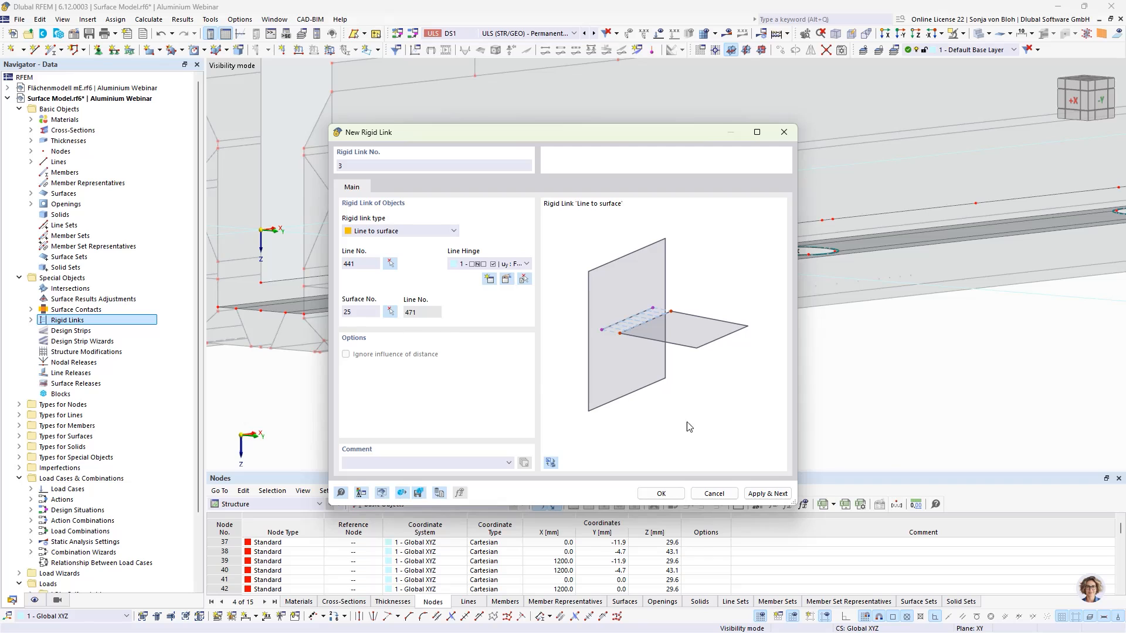
left_click(767, 495)
left_click(390, 264)
left_click(809, 223)
left_click(389, 311)
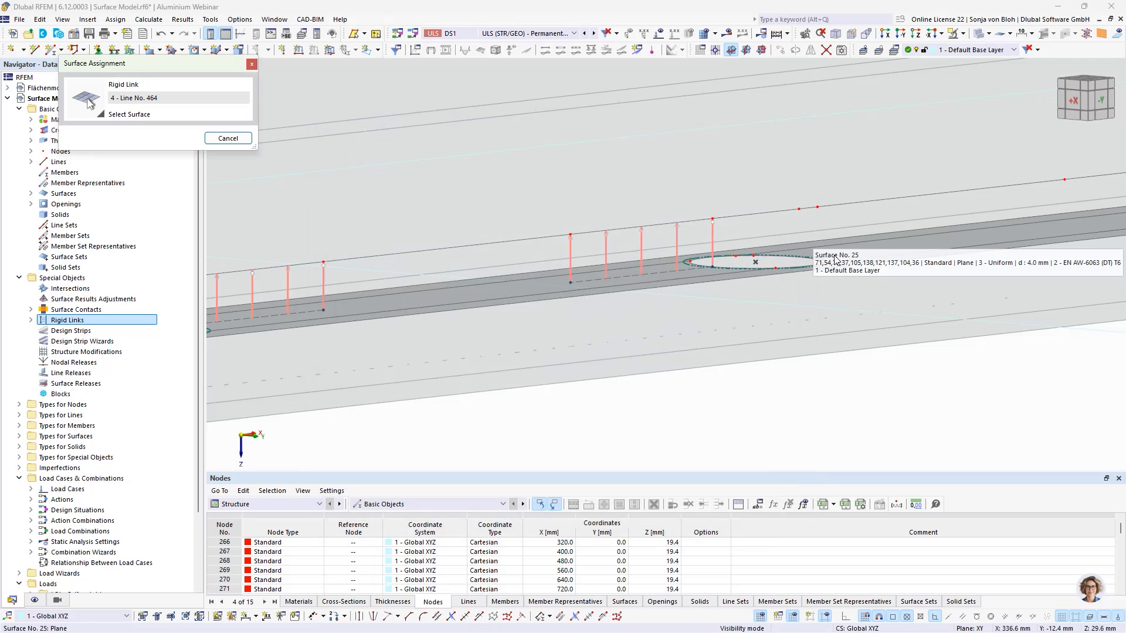
left_click(878, 247)
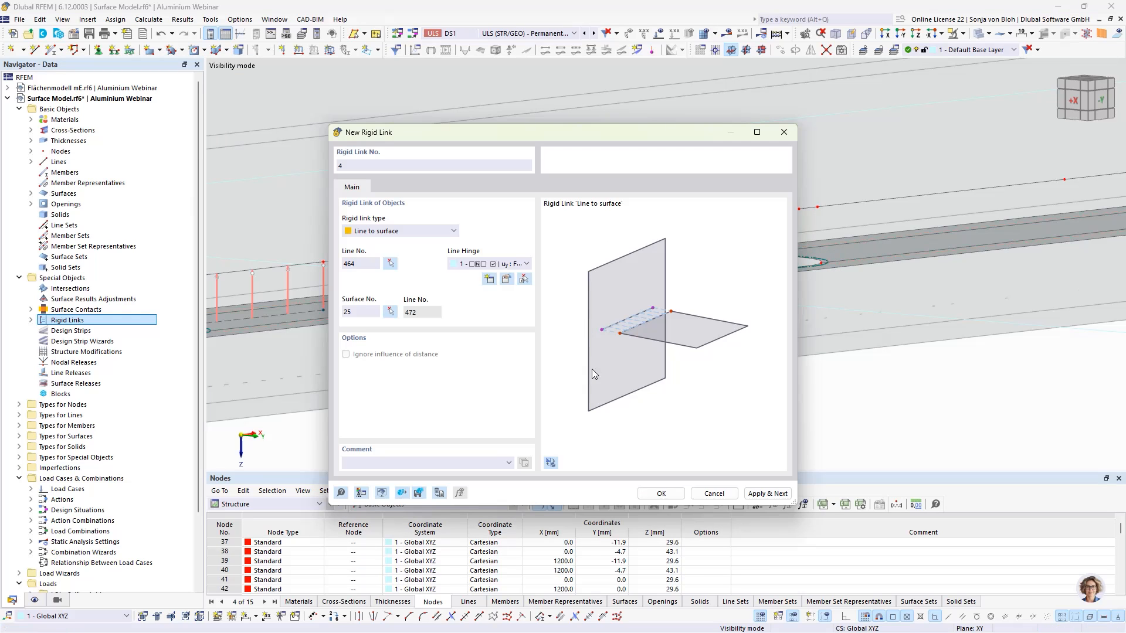
left_click(748, 497)
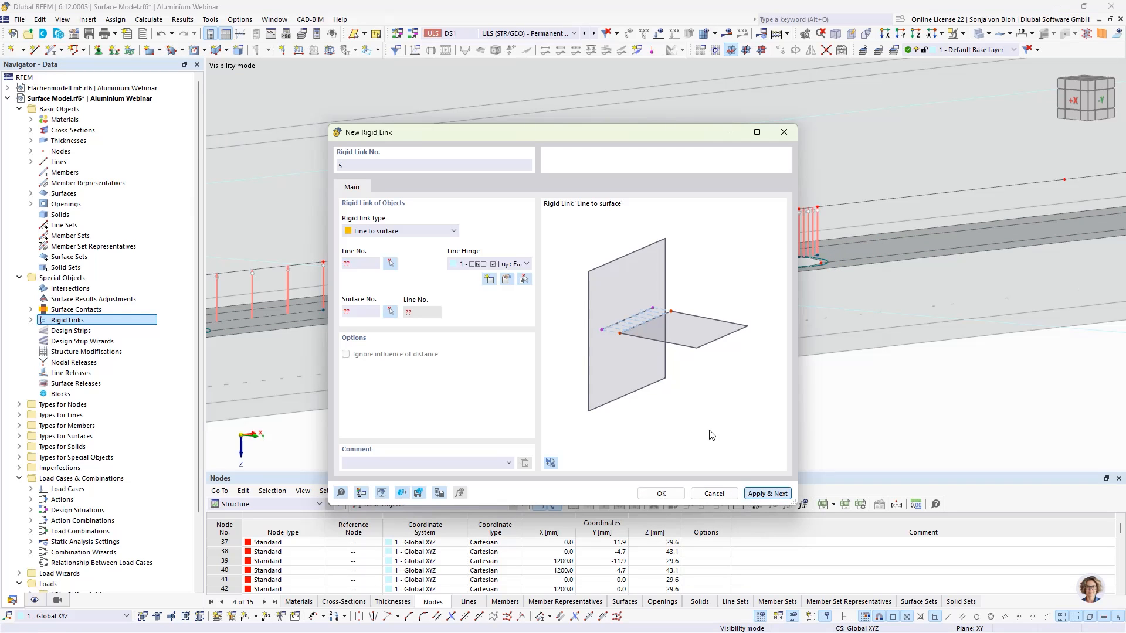
- Create rigid links 5 and 6 connecting lines 443 and 445 to surface 25 further along the member
left_click(389, 263)
scroll(443, 301, "down", 4)
middle_click_drag(915, 307, 792, 338)
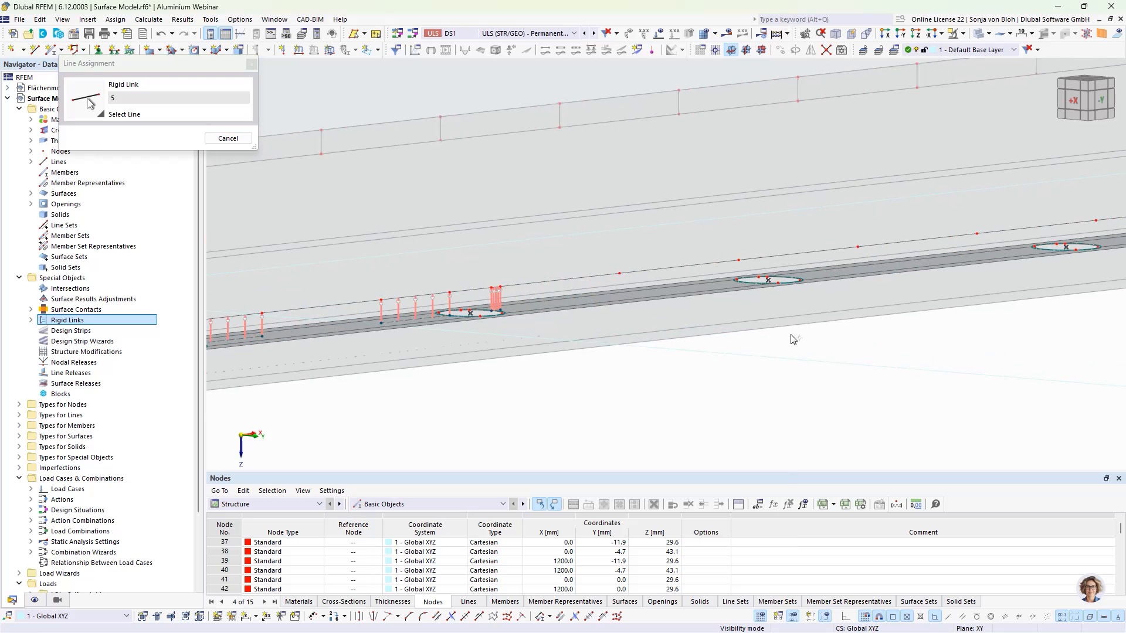
left_click(670, 268)
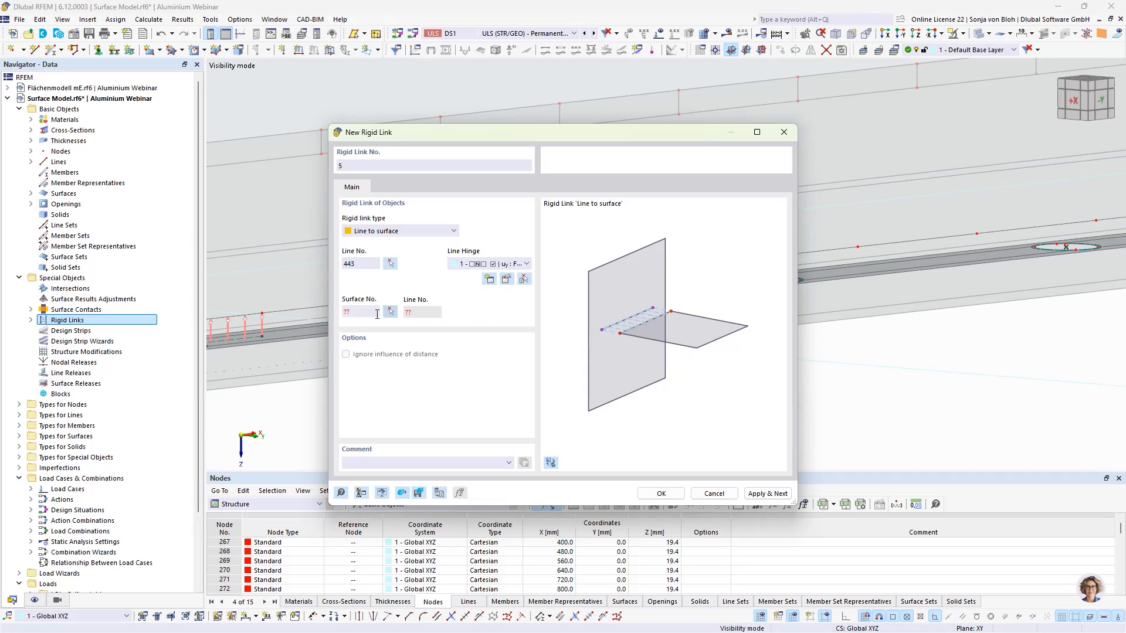
left_click(390, 312)
left_click(626, 298)
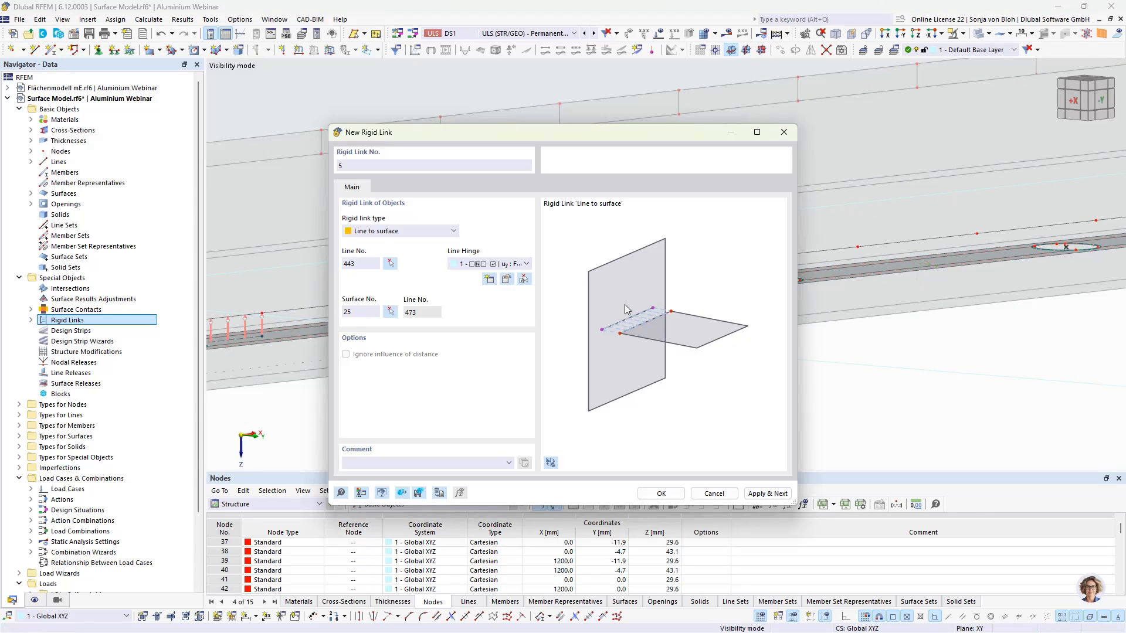
left_click(768, 494)
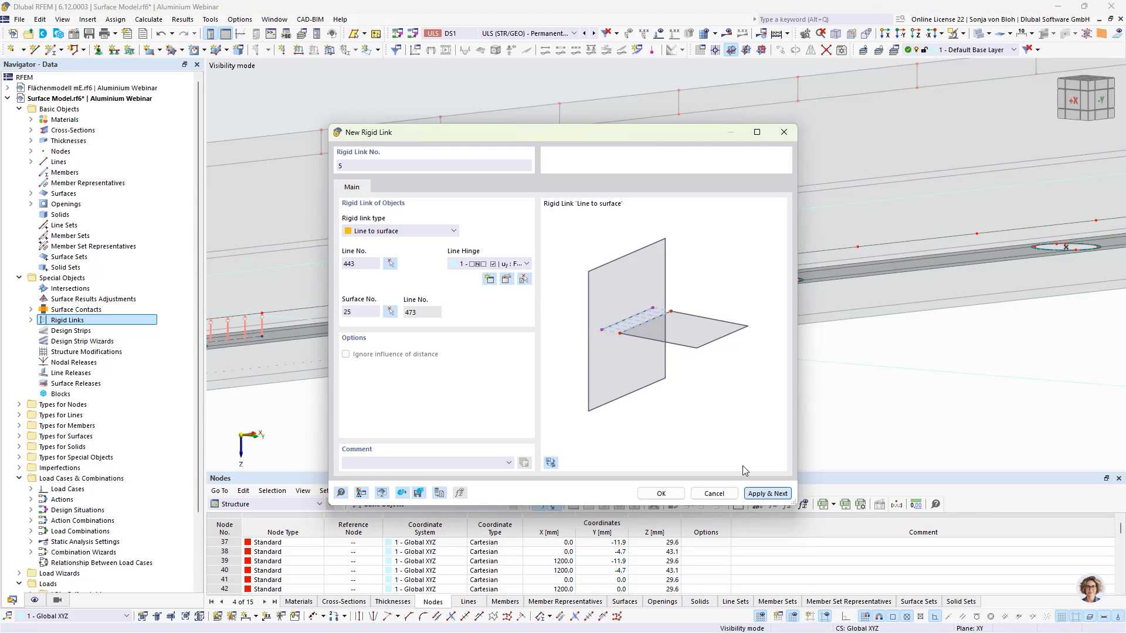
left_click(390, 264)
left_click(911, 246)
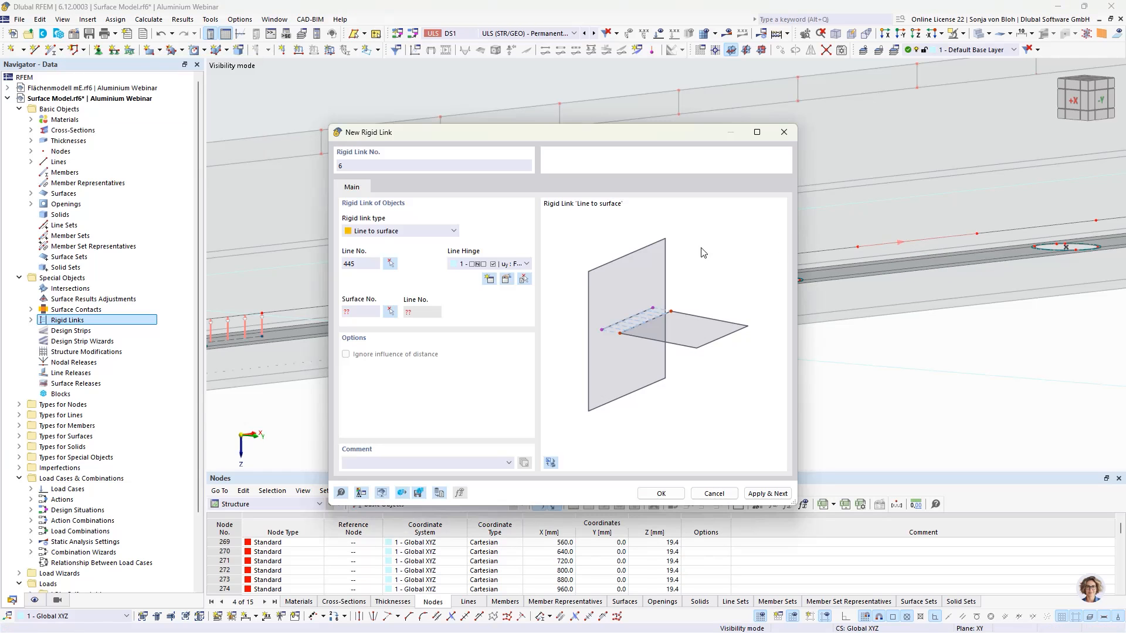
left_click(390, 312)
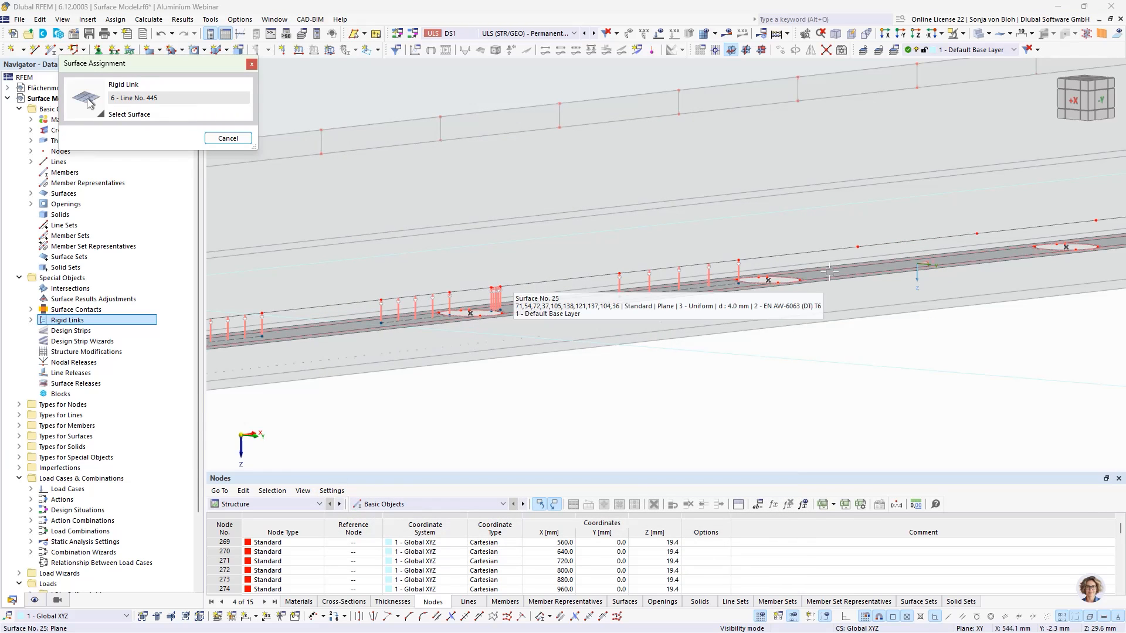
left_click(830, 276)
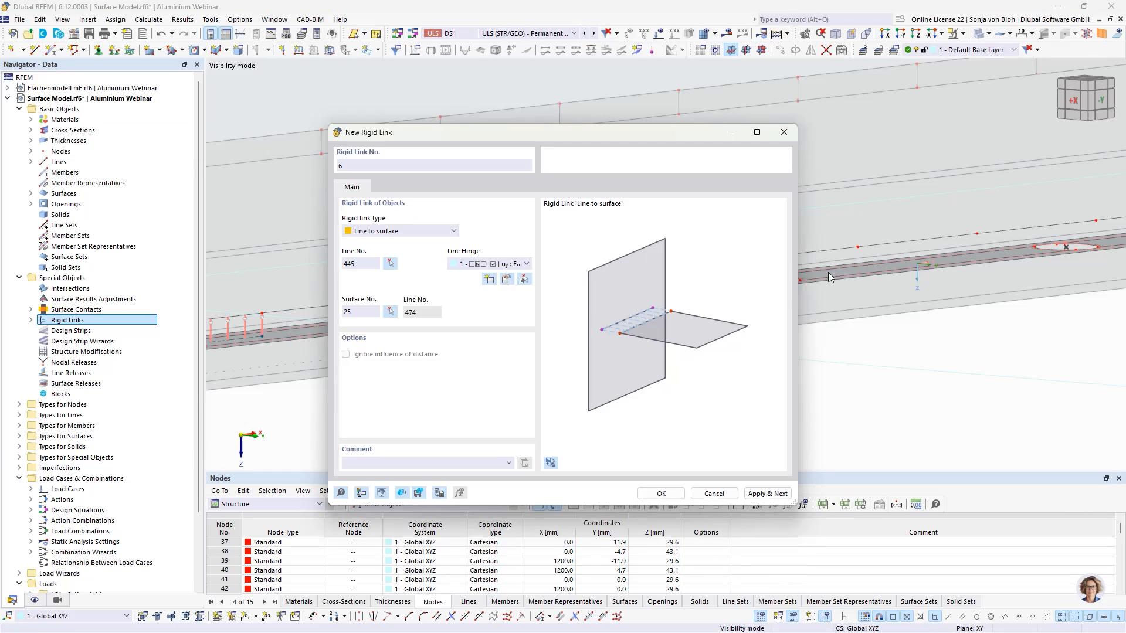
left_click(768, 494)
- Create rigid links 7 and 8 connecting lines 447 and 449 to surface 25
left_click(390, 263)
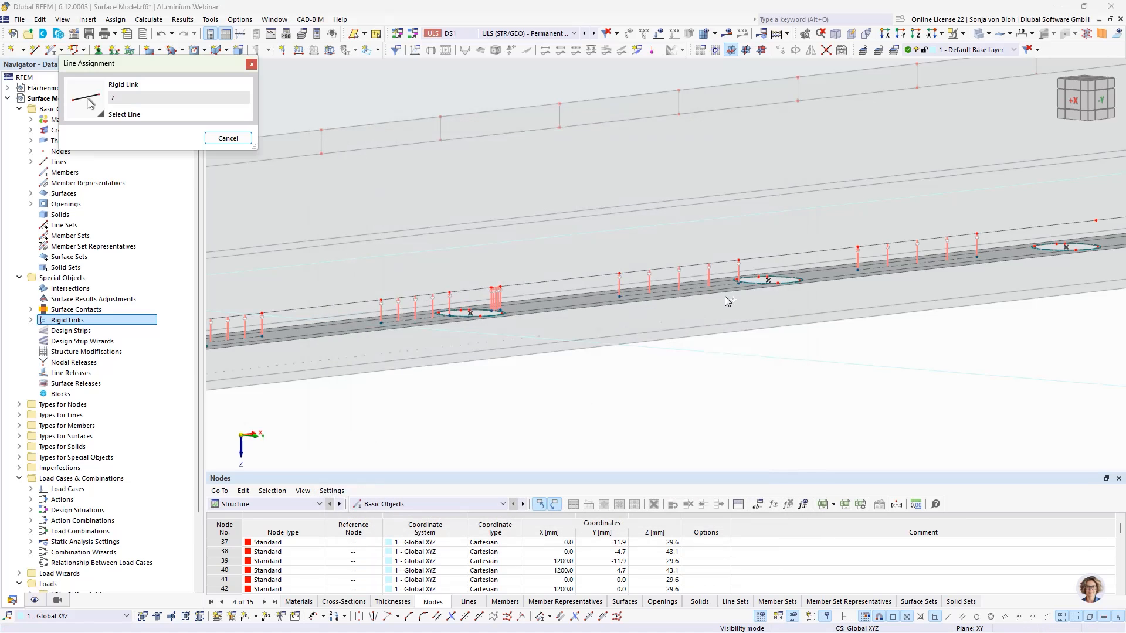
scroll(741, 304, "down", 2)
middle_click_drag(888, 317, 675, 339)
scroll(675, 319, "up", 2)
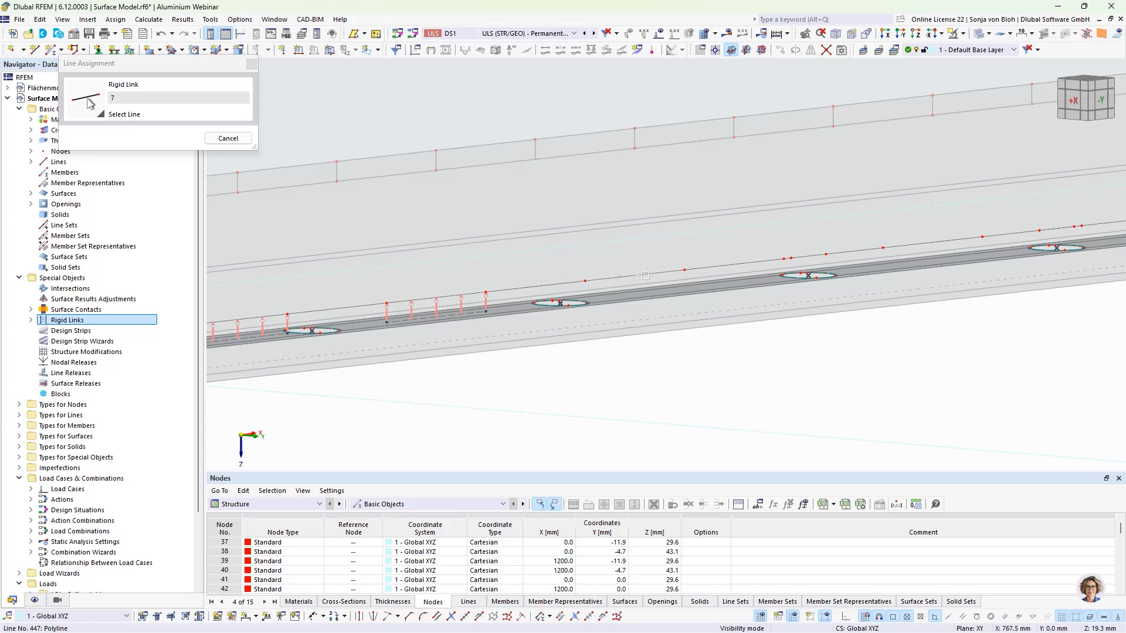
left_click(647, 275)
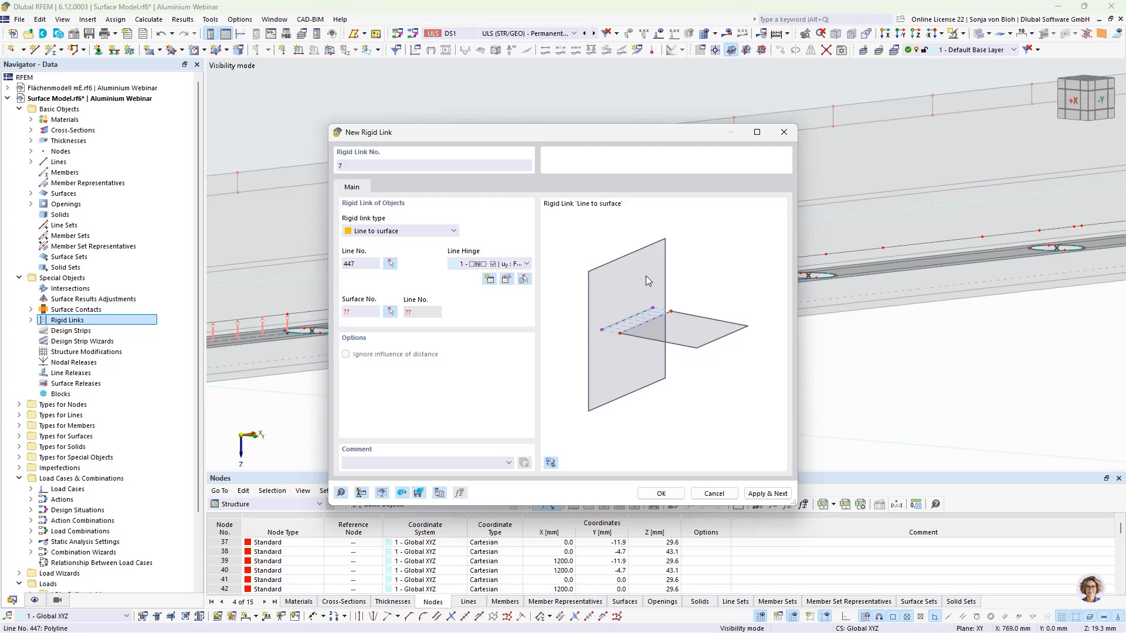
left_click(390, 311)
left_click(655, 305)
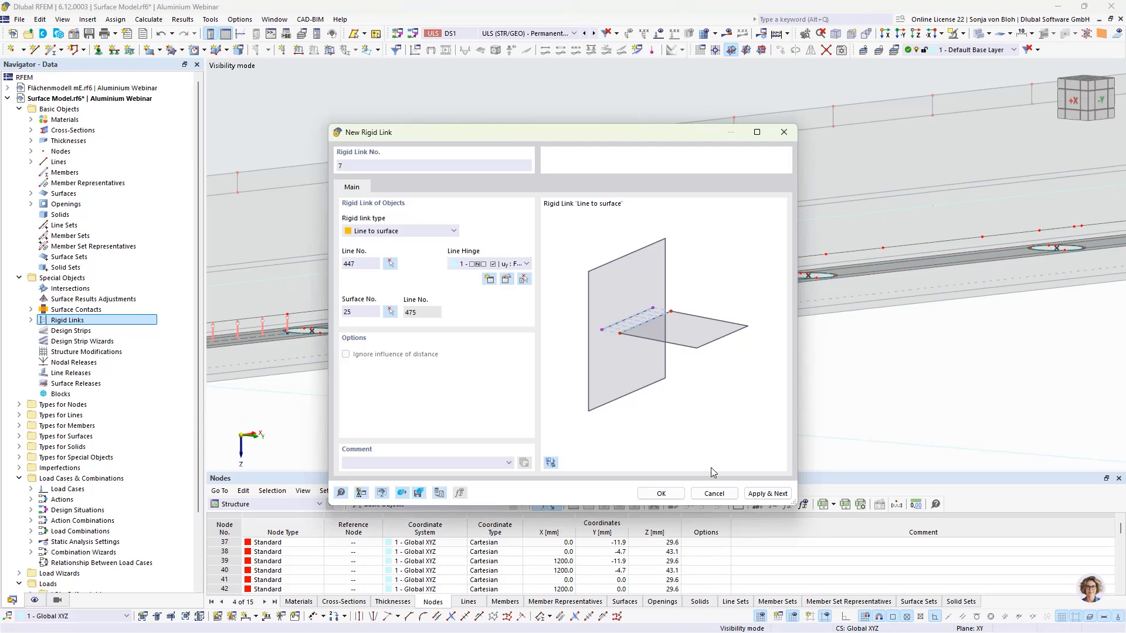
left_click(768, 494)
left_click(390, 264)
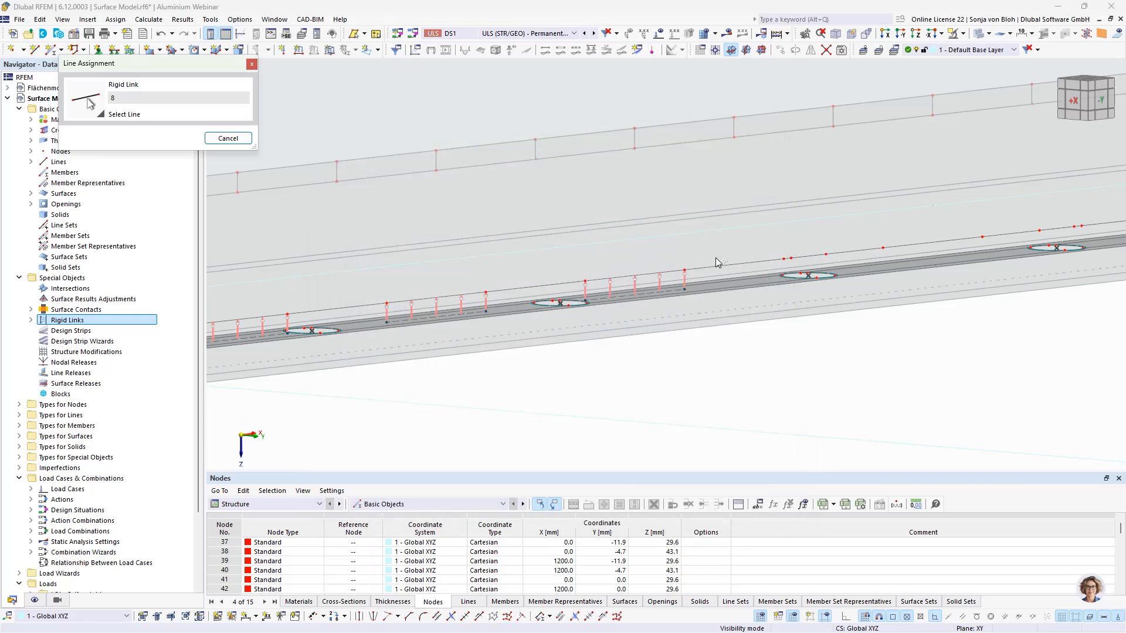
scroll(798, 265, "up", 2)
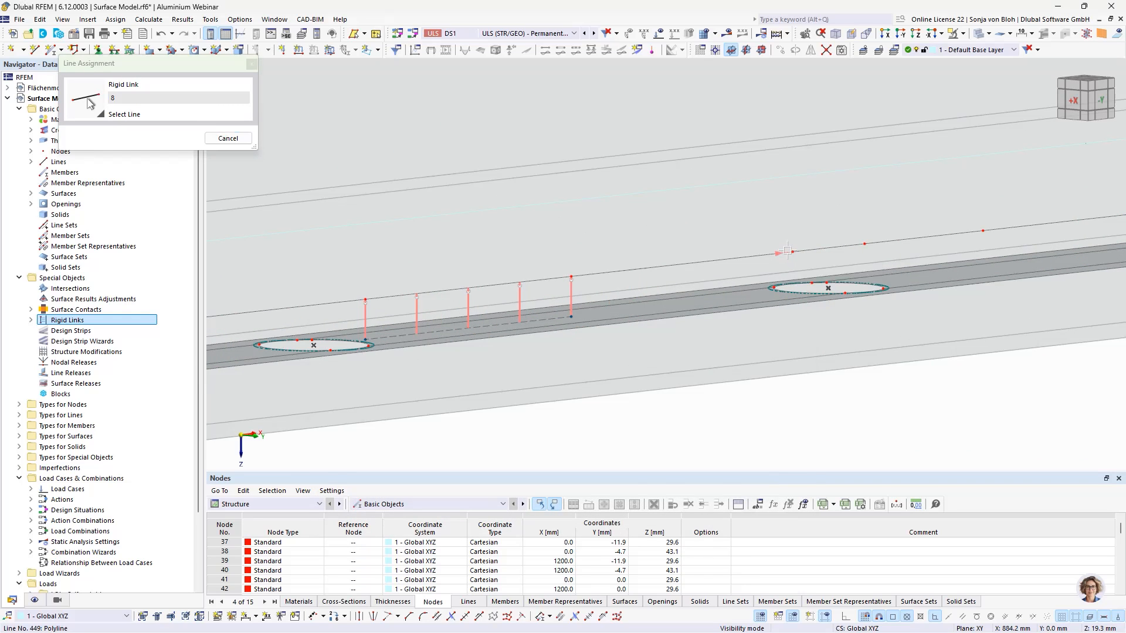
left_click(798, 266)
left_click(390, 312)
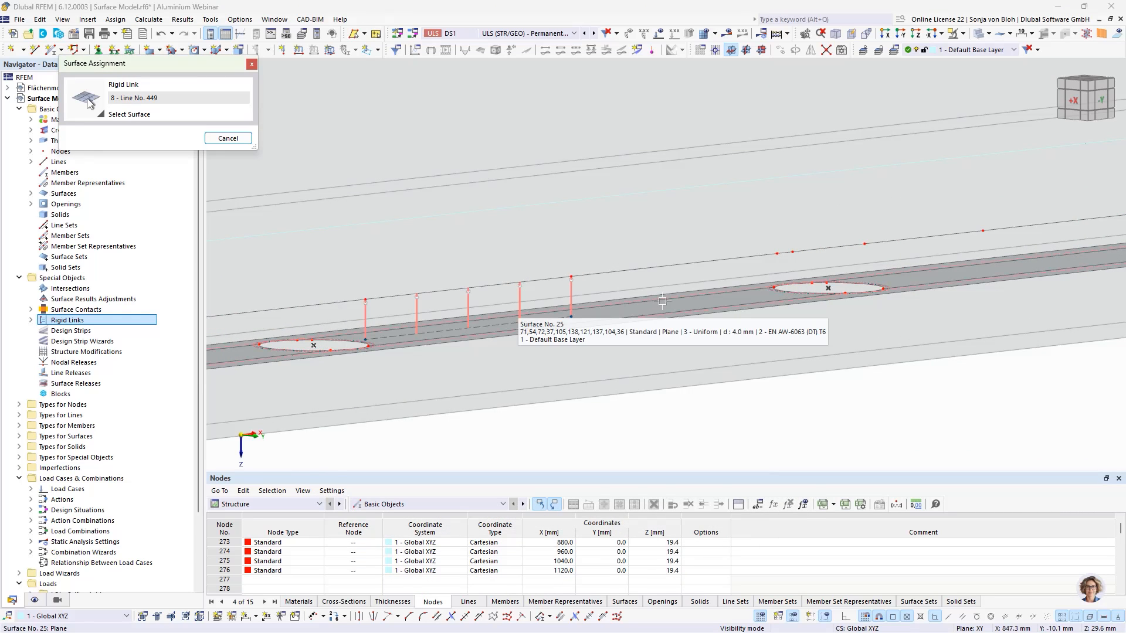
left_click(662, 301)
left_click(767, 494)
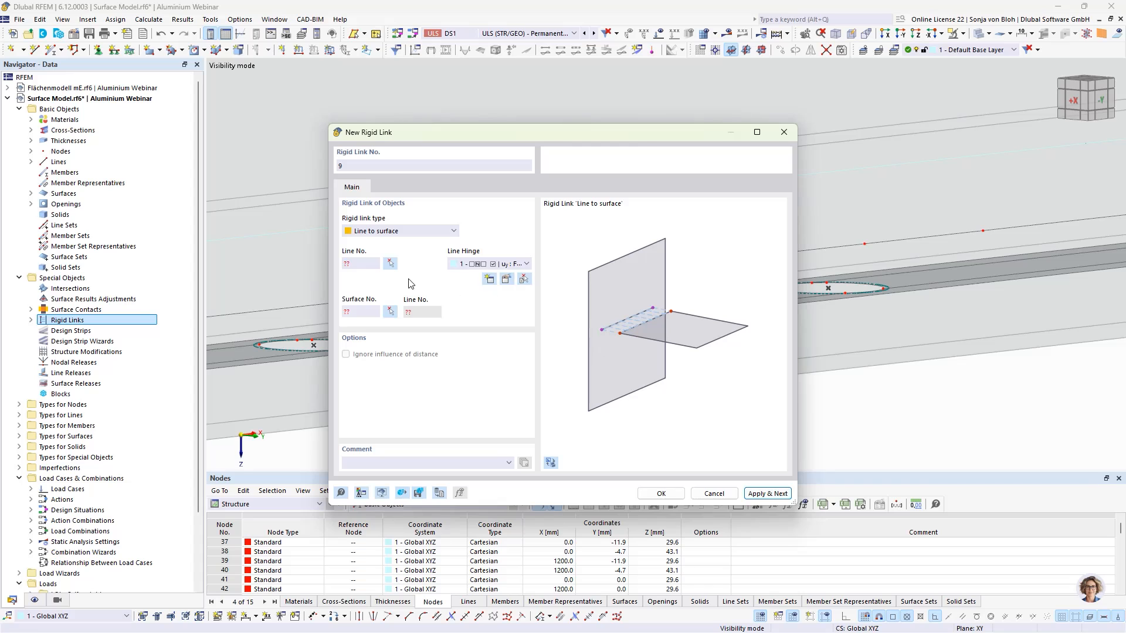
- Create rigid link 9 connecting line 466 to surface 25 with the line hinge
left_click(390, 263)
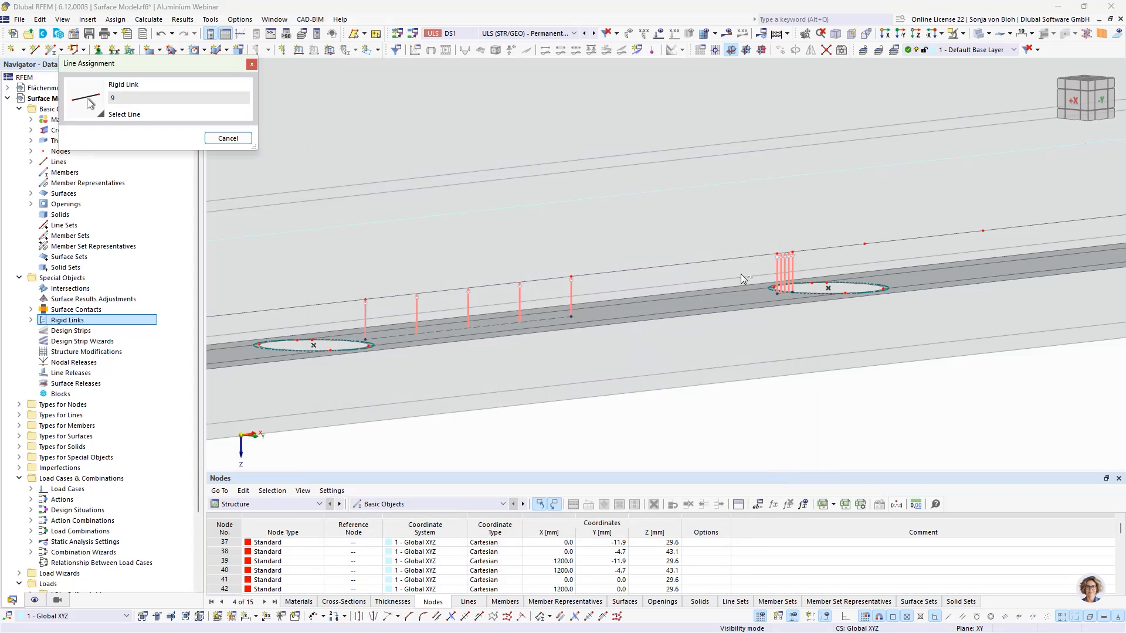
left_click(898, 240)
left_click(390, 311)
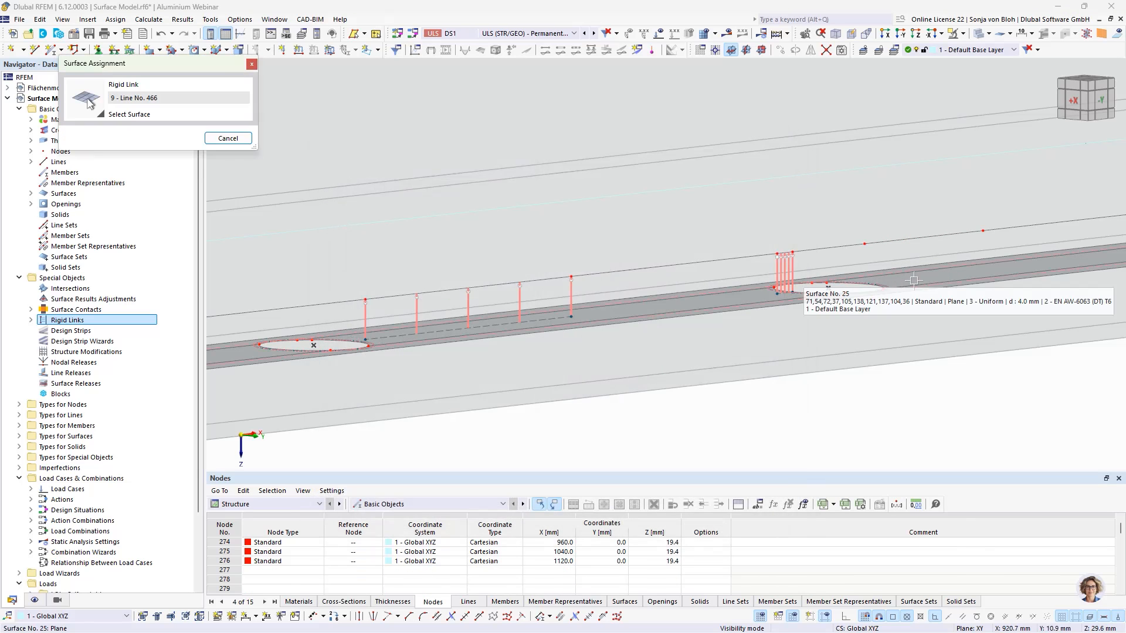
left_click(910, 290)
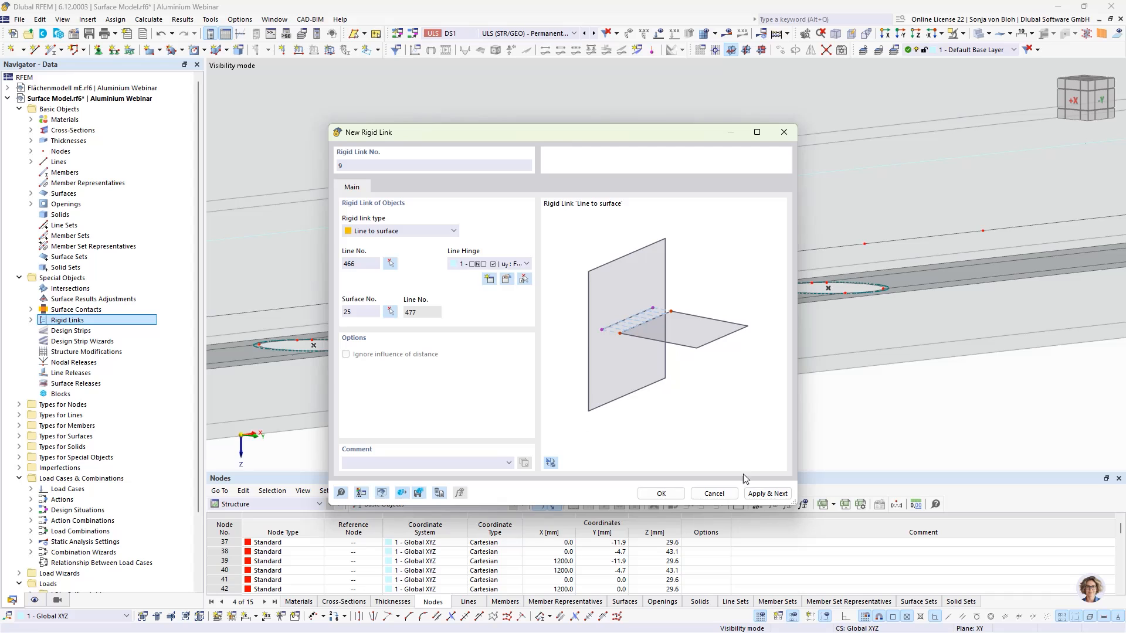
left_click(767, 494)
- Create rigid link 10 connecting line 451 to surface 25
left_click(390, 263)
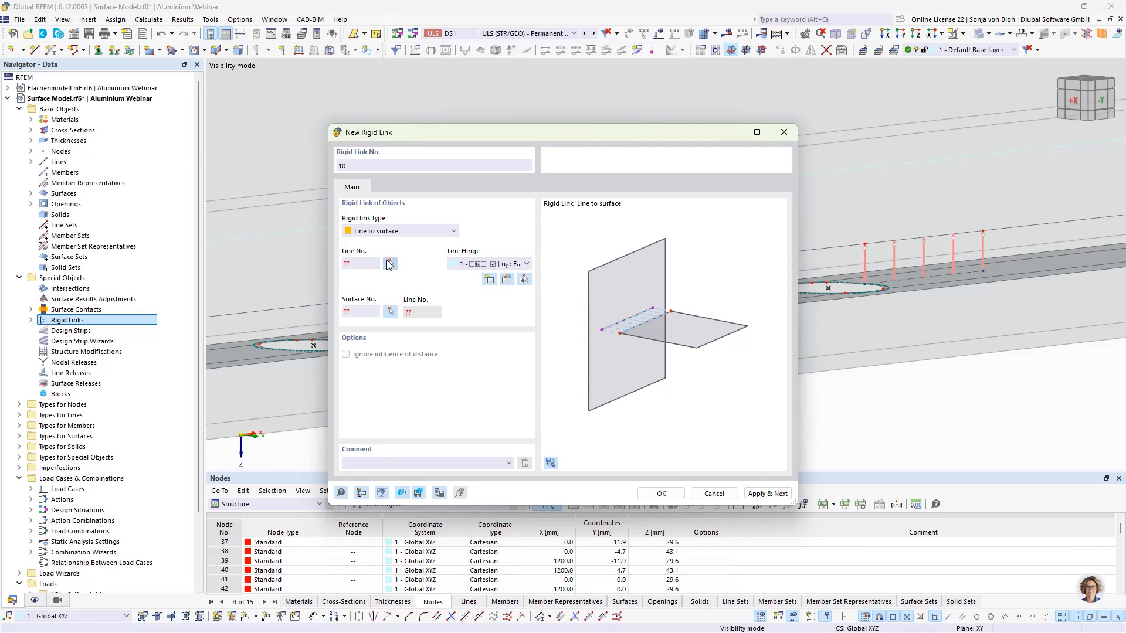
middle_click_drag(943, 311, 400, 326)
middle_click_drag(753, 306, 710, 332)
left_click(670, 240)
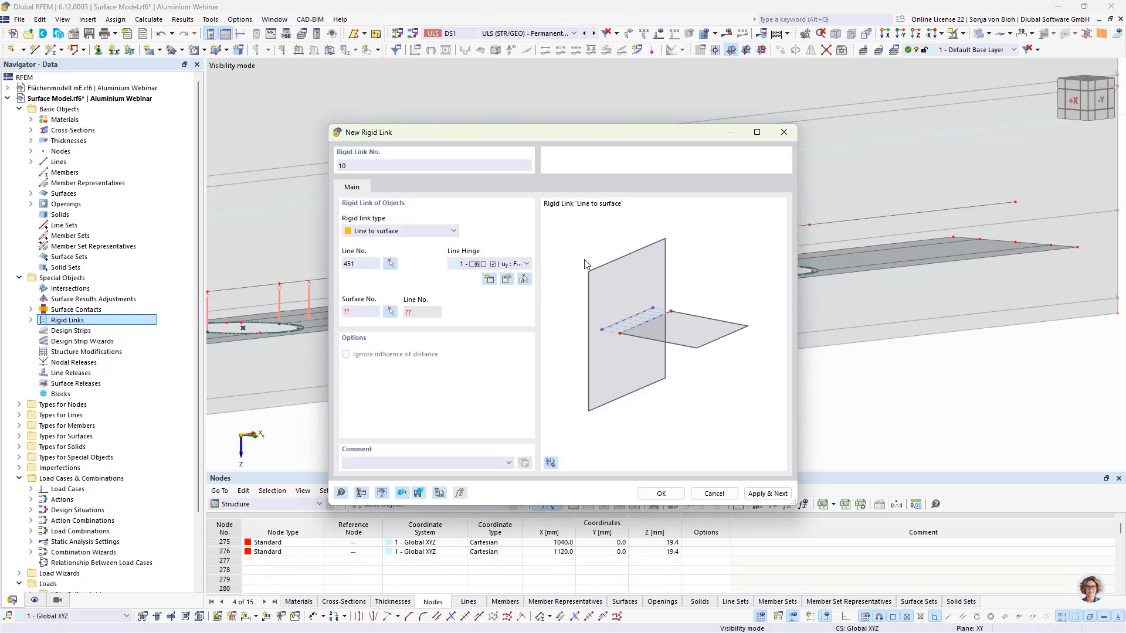
left_click(386, 315)
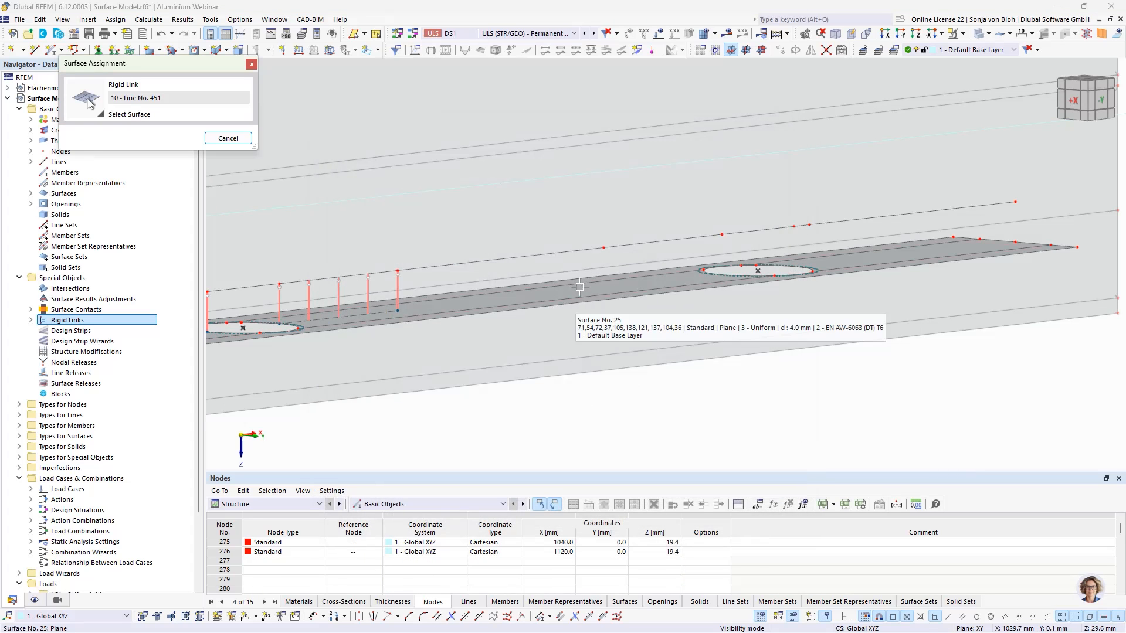
left_click(579, 288)
left_click(767, 494)
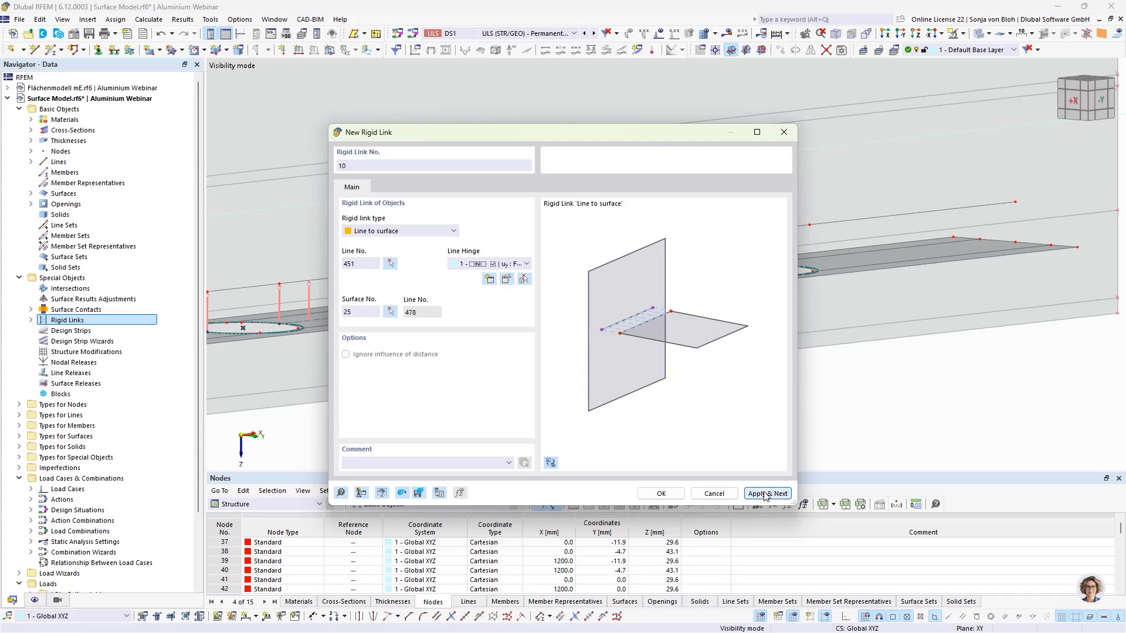
- Create rigid link 11 connecting line 468 to surface 25 and close the rigid link dialog
left_click(390, 264)
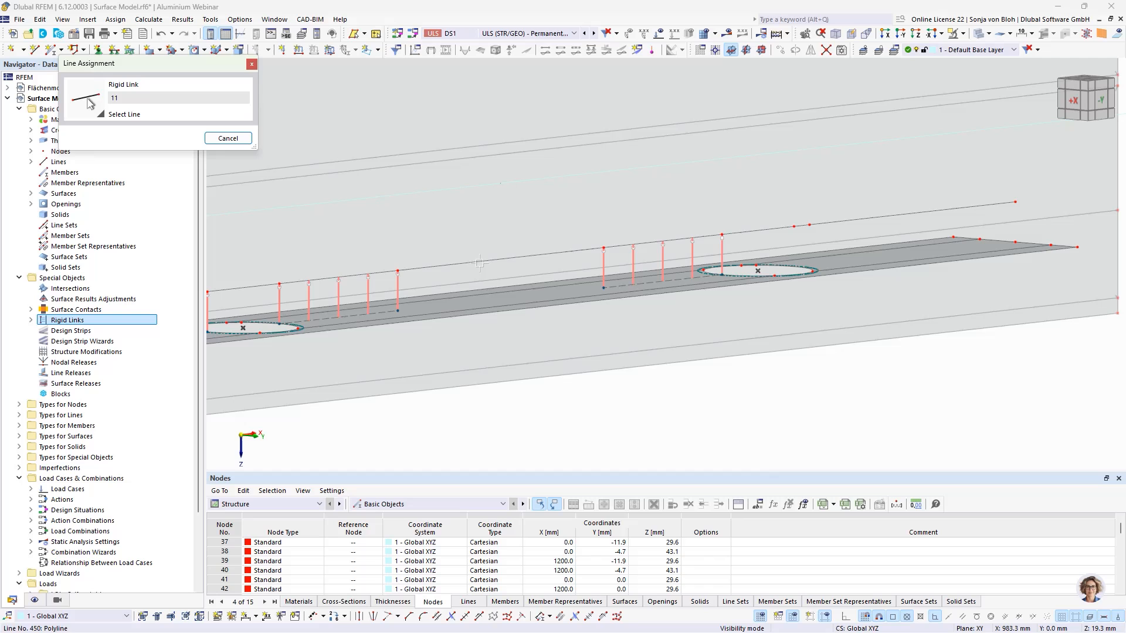
left_click(802, 225)
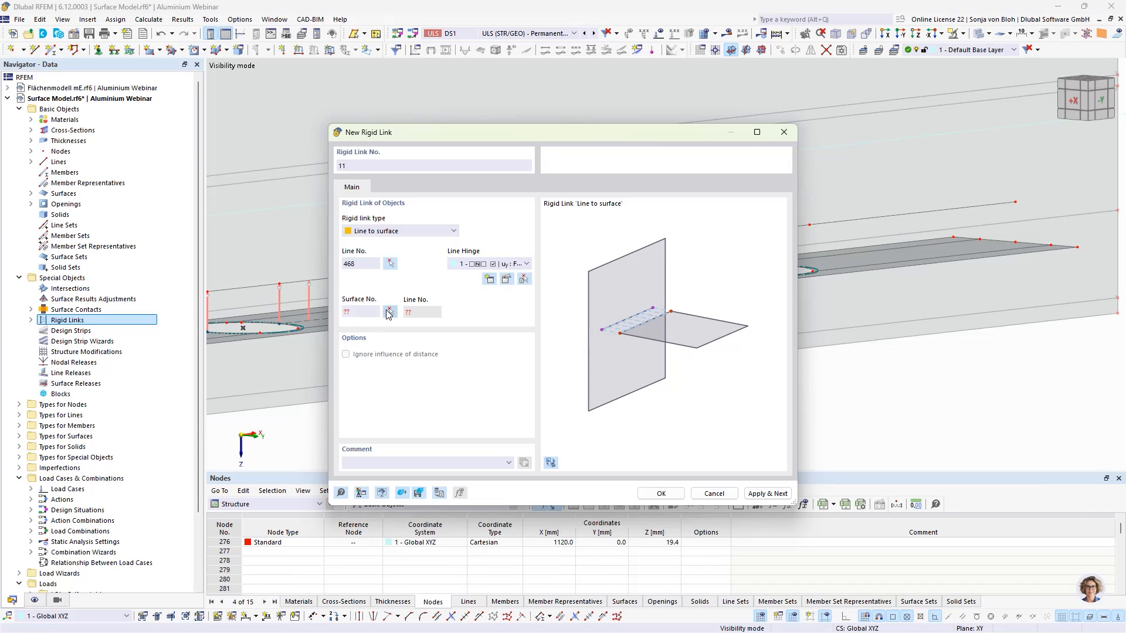
left_click(388, 315)
left_click(859, 262)
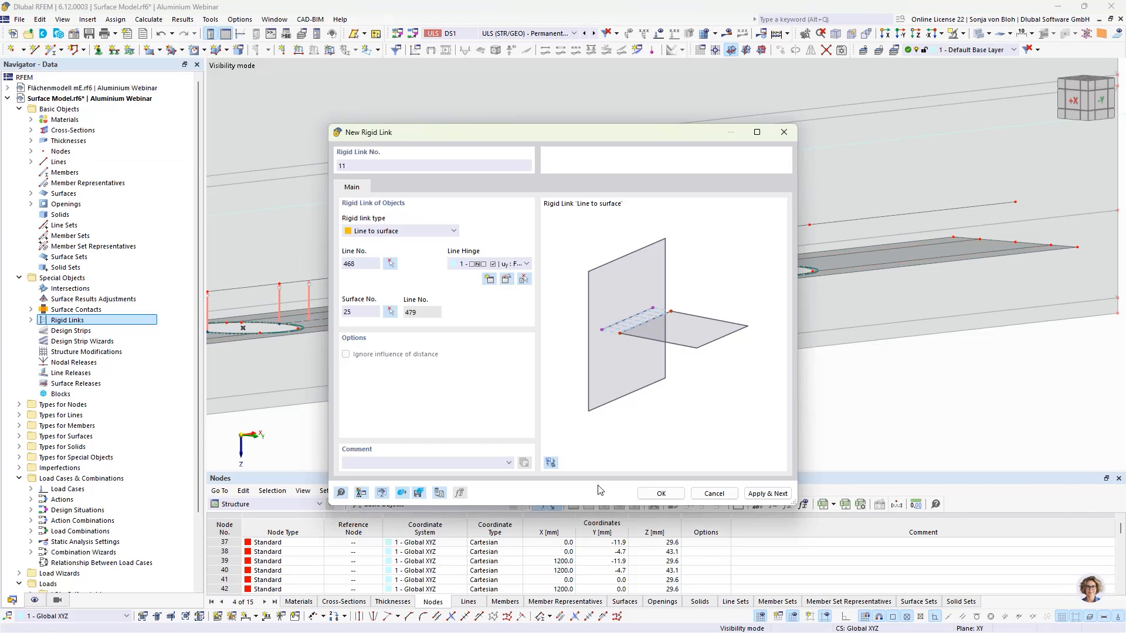
left_click(661, 493)
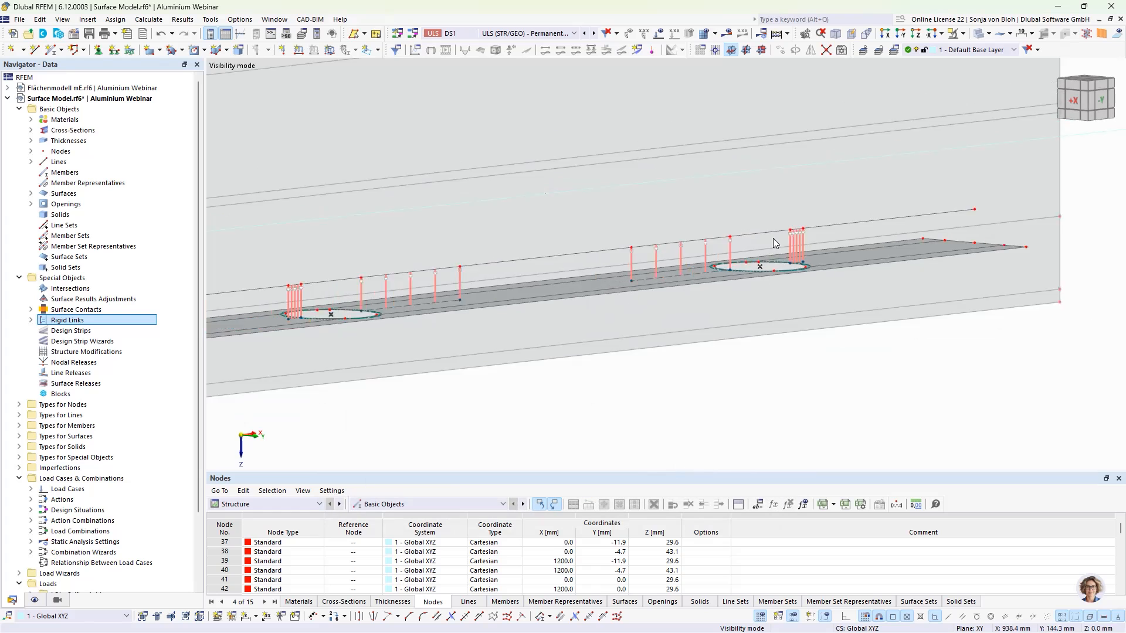
- Cancel visibility mode so the whole model is displayed again
scroll(508, 314, "up", 3)
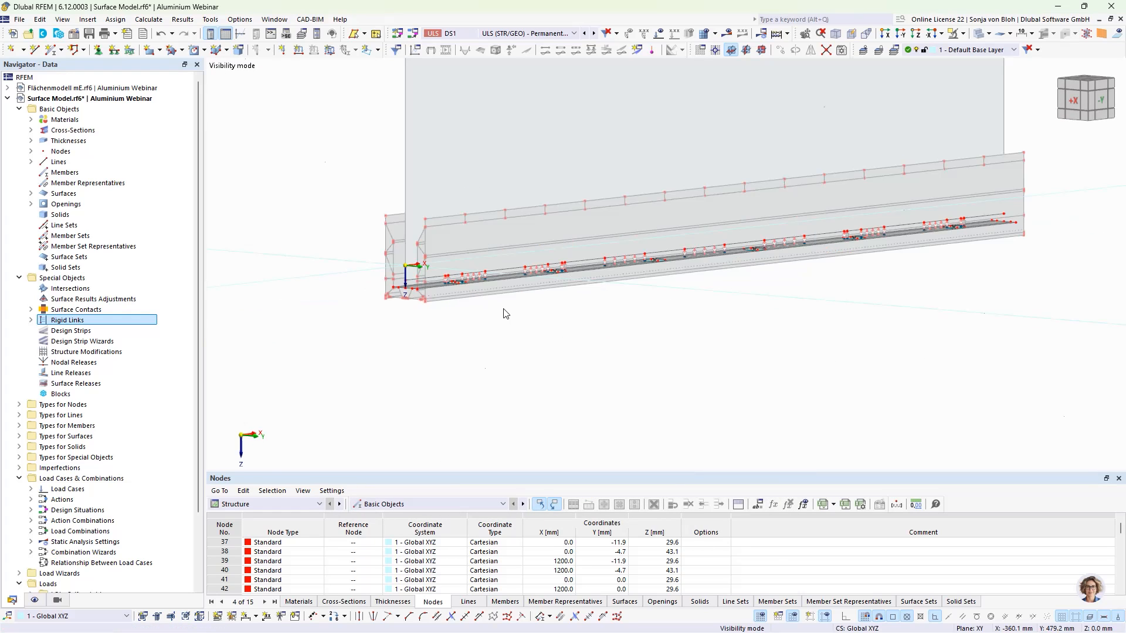
scroll(805, 342, "up", 1)
scroll(784, 350, "up", 1)
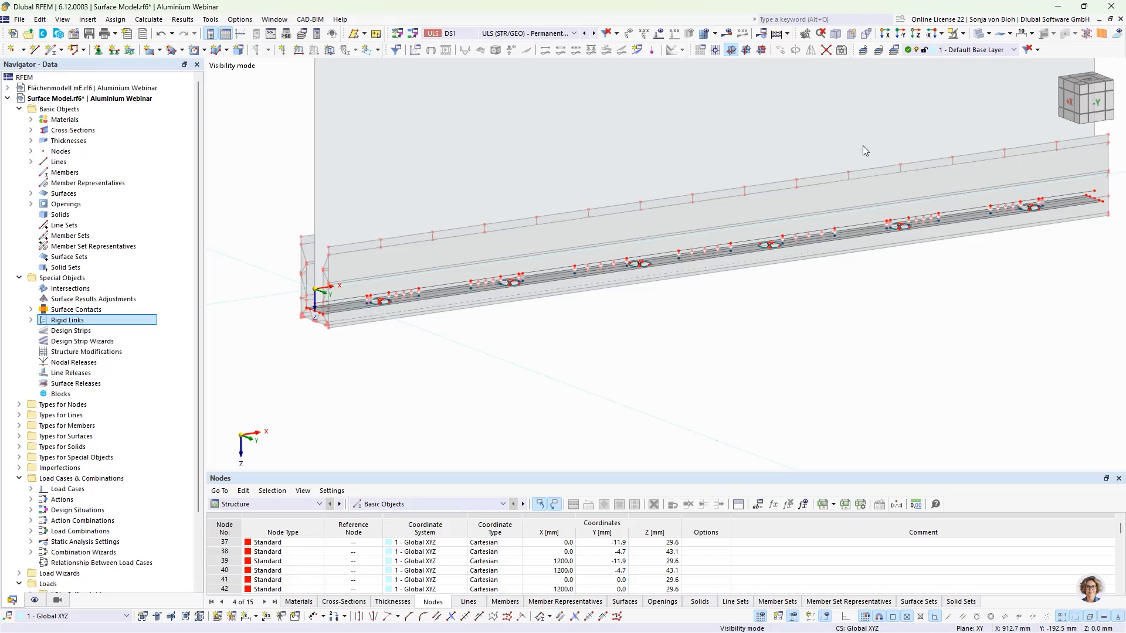
left_click(962, 33)
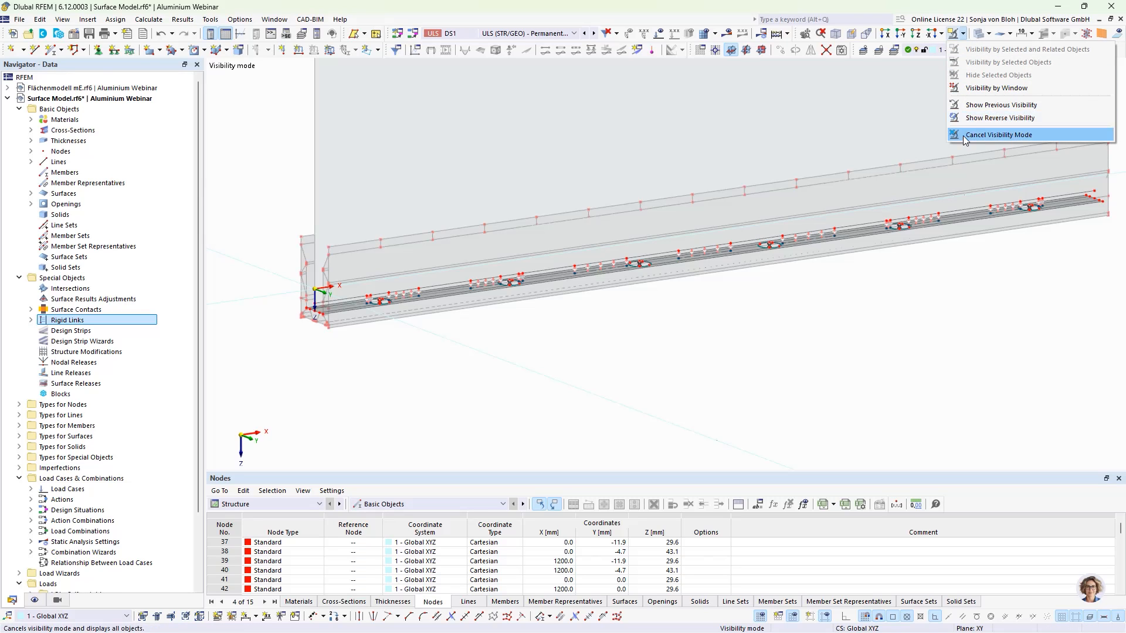
left_click(965, 135)
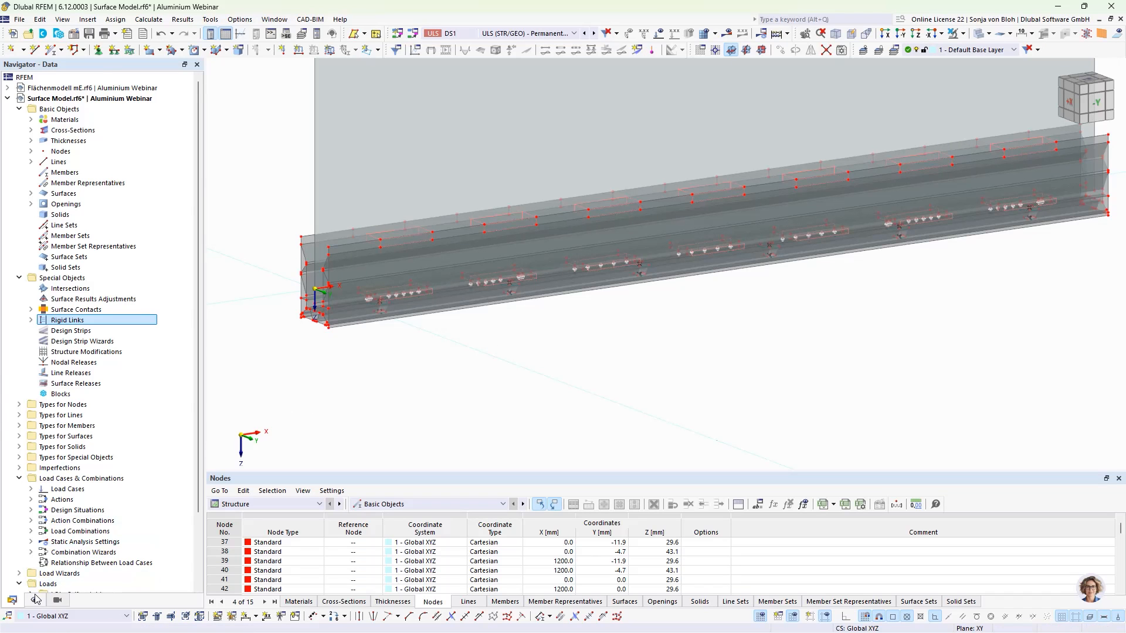
- Activate the generated visibility filter showing only the arc lines of the screw holes
left_click(57, 600)
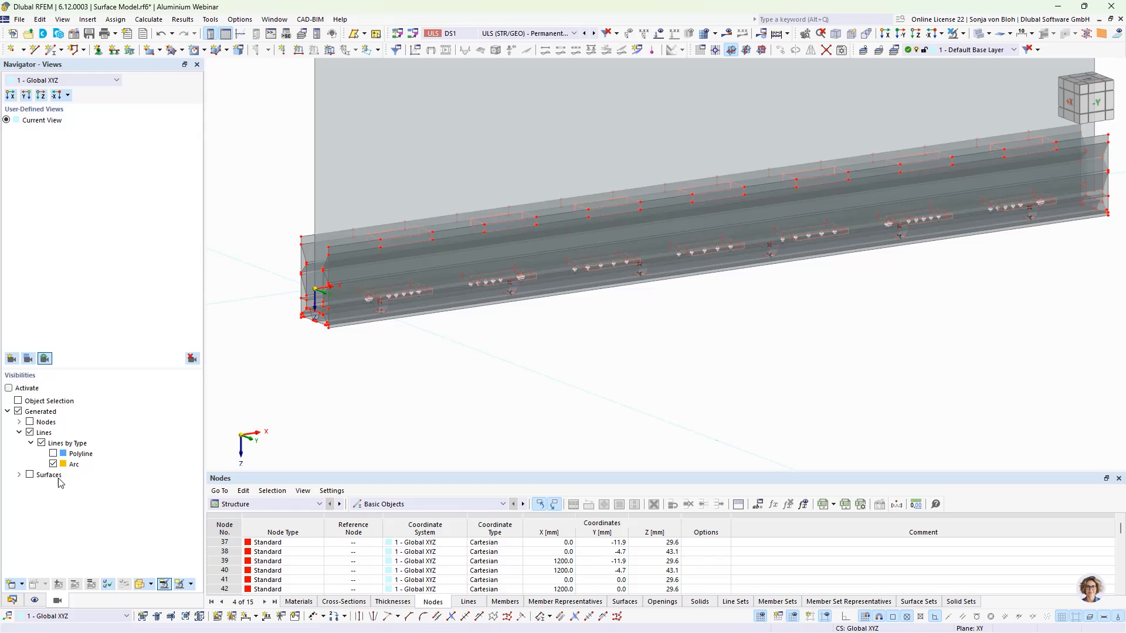
left_click(9, 388)
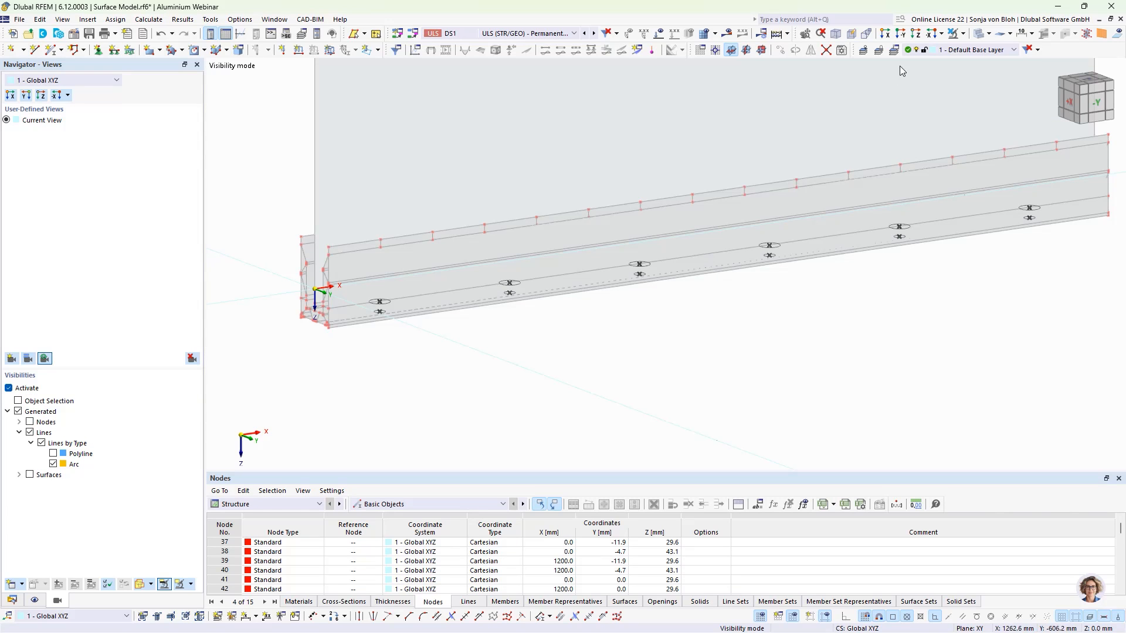
left_click(900, 33)
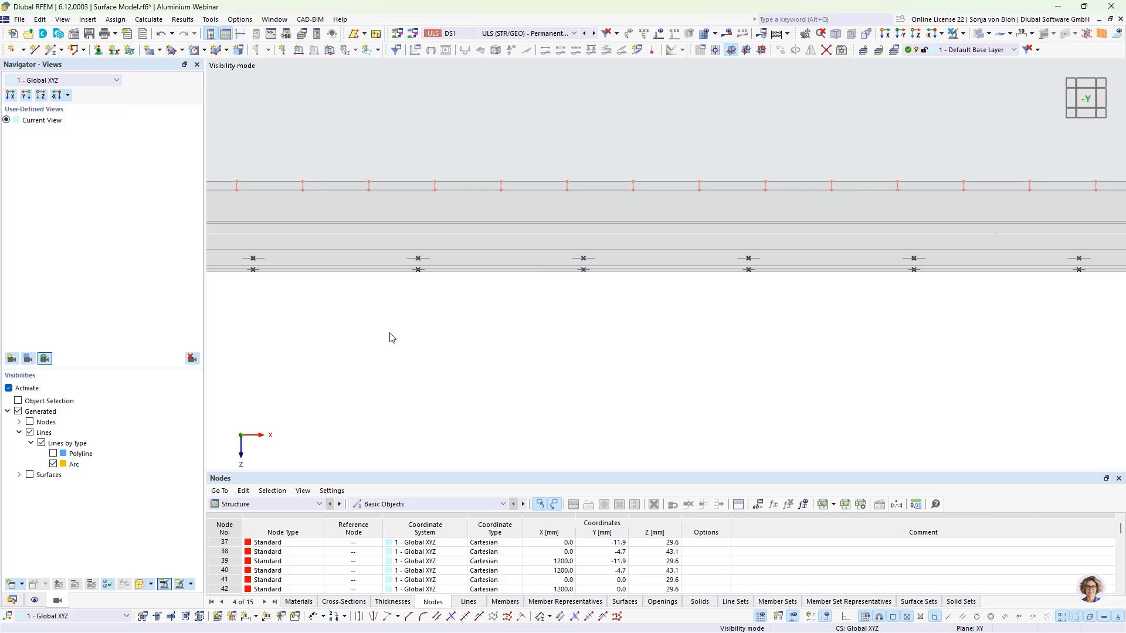
scroll(421, 354, "down", 2)
middle_click_drag(460, 381, 434, 357)
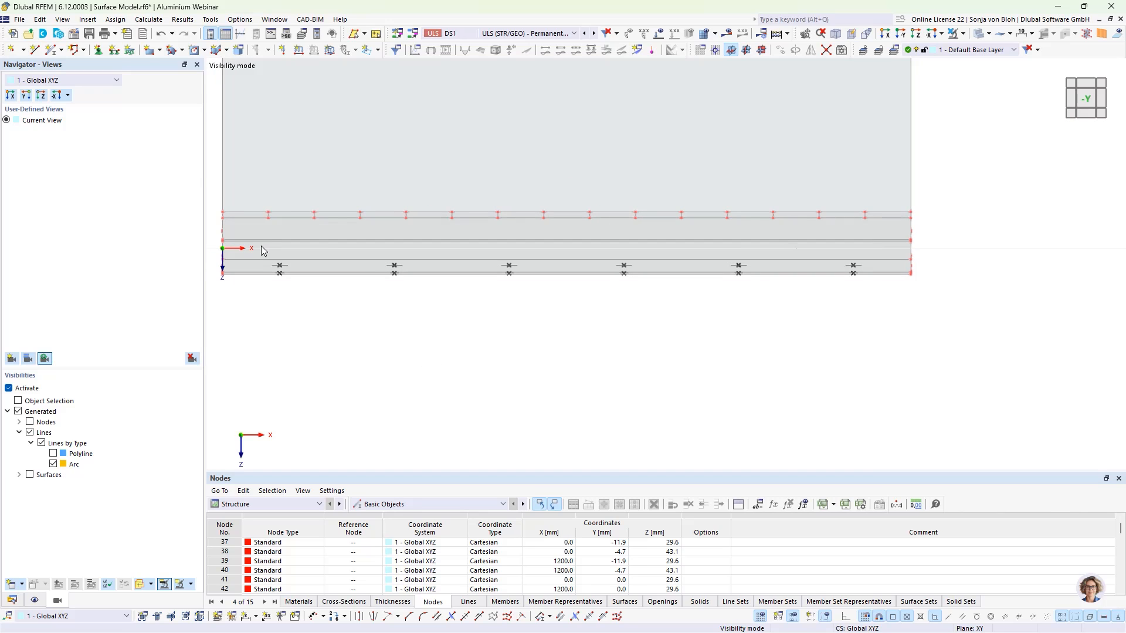
- Assign hinged line supports to all the screw-hole arc lines along the member
left_click(114, 50)
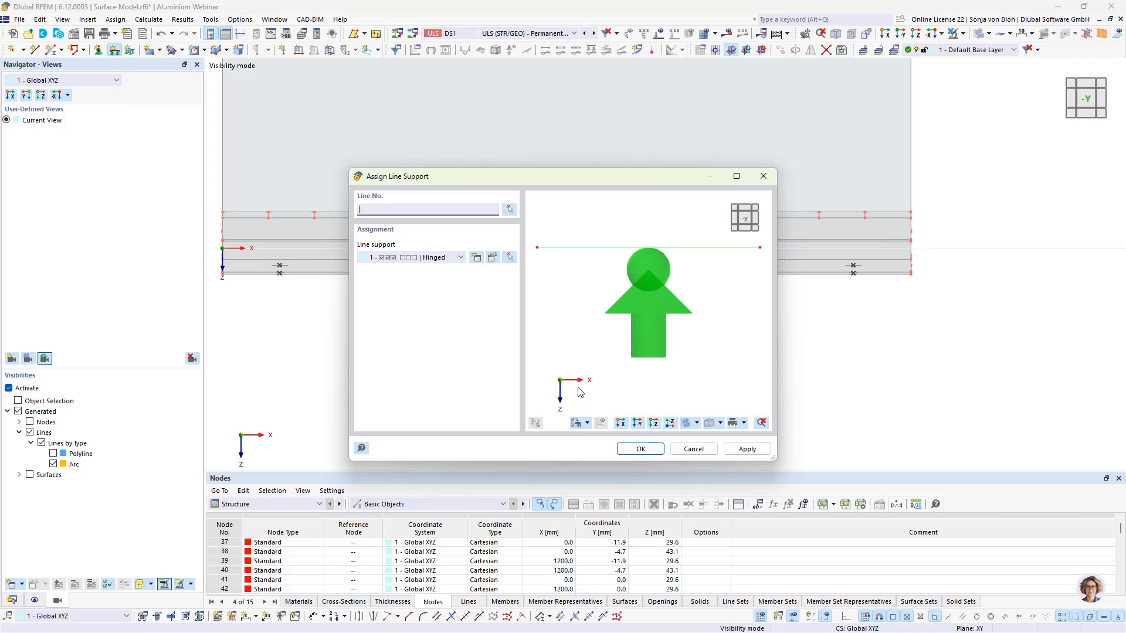
left_click(639, 450)
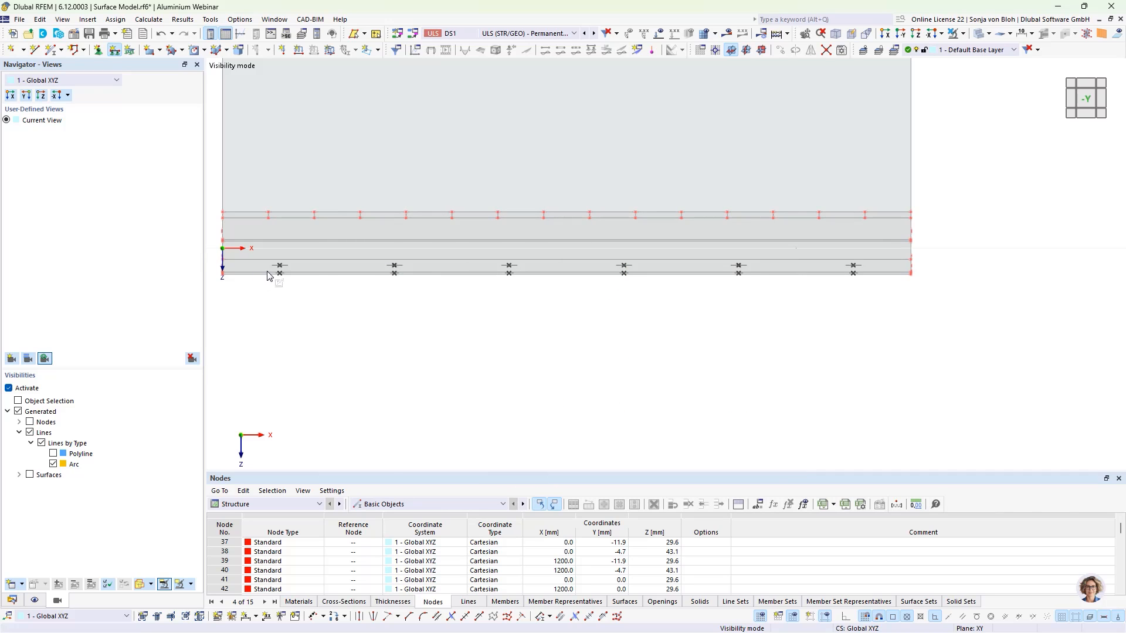
left_click_drag(265, 269, 907, 311)
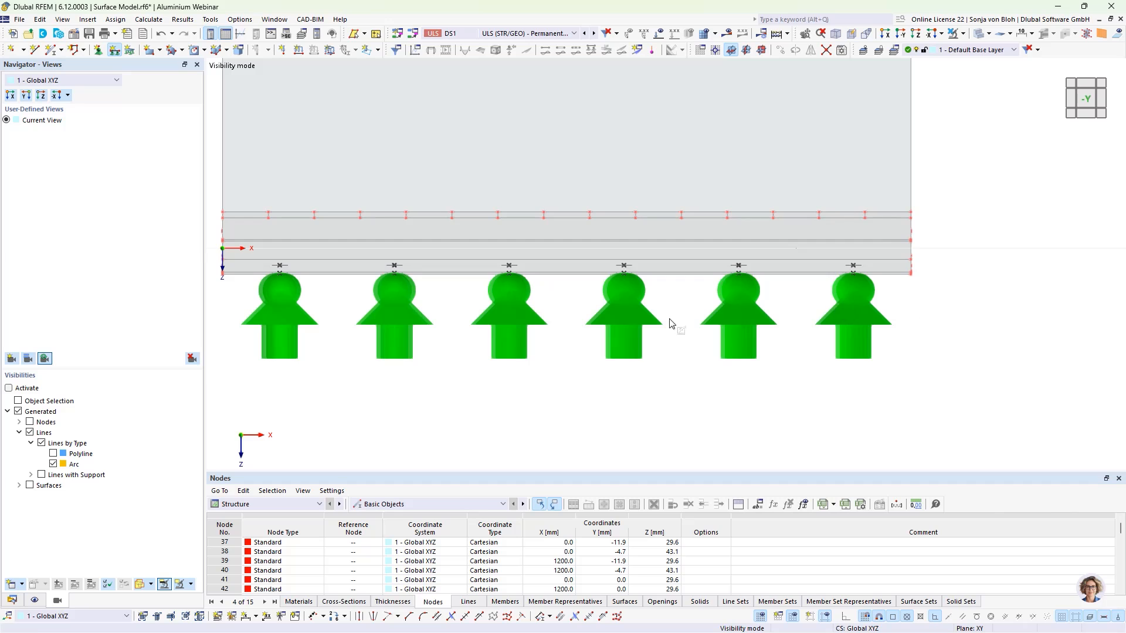
- Reduce the display size of the line support symbols
right_click(404, 300)
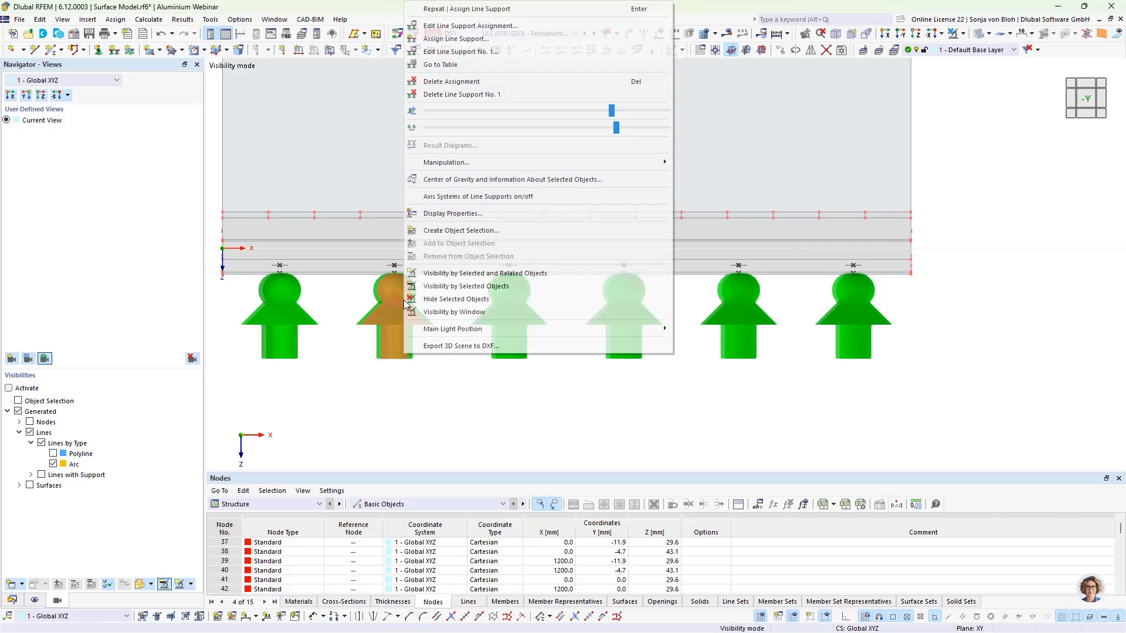
left_click_drag(613, 114, 433, 112)
left_click(304, 332)
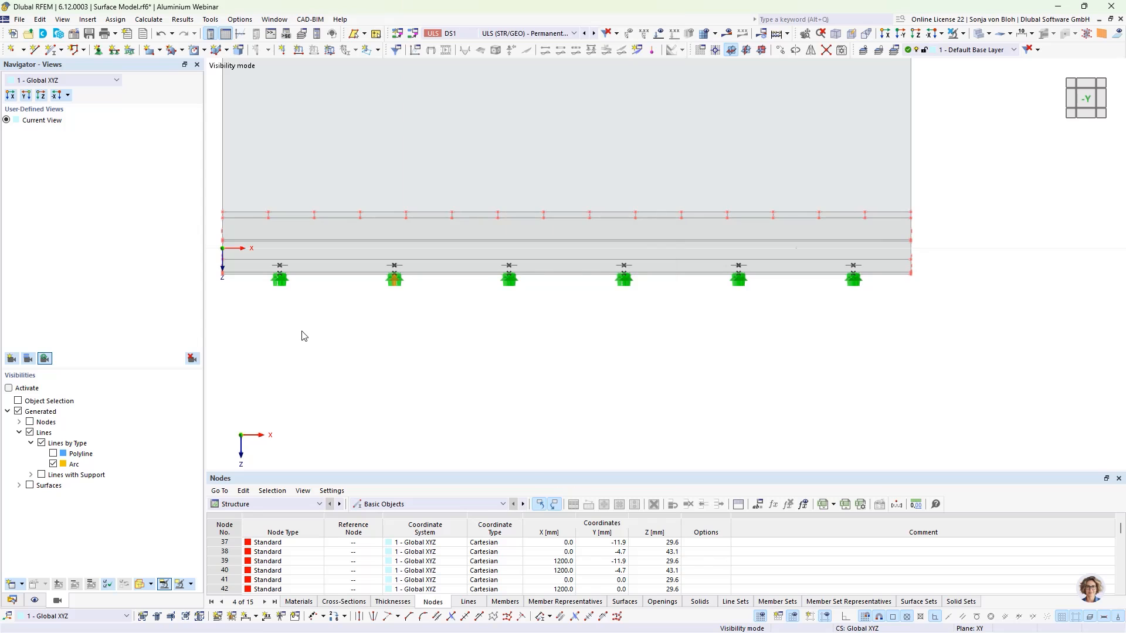
- Turn off the visibility mode to display all objects of the model
middle_click_drag(332, 364, 510, 418, "ctrl")
scroll(485, 407, "up", 3)
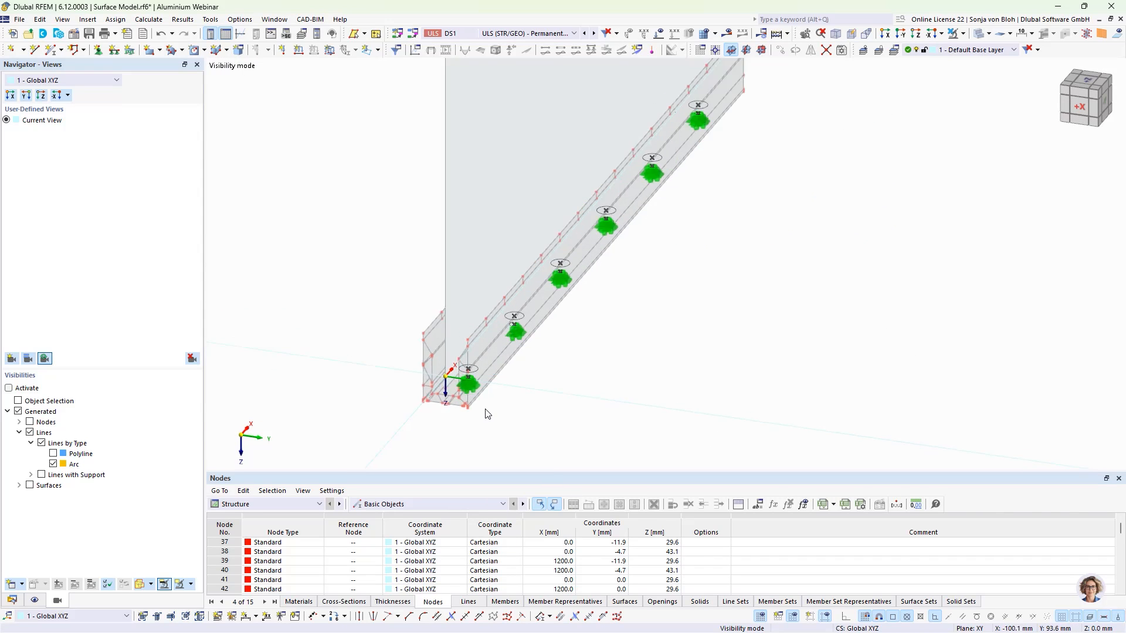
left_click(963, 34)
left_click(969, 136)
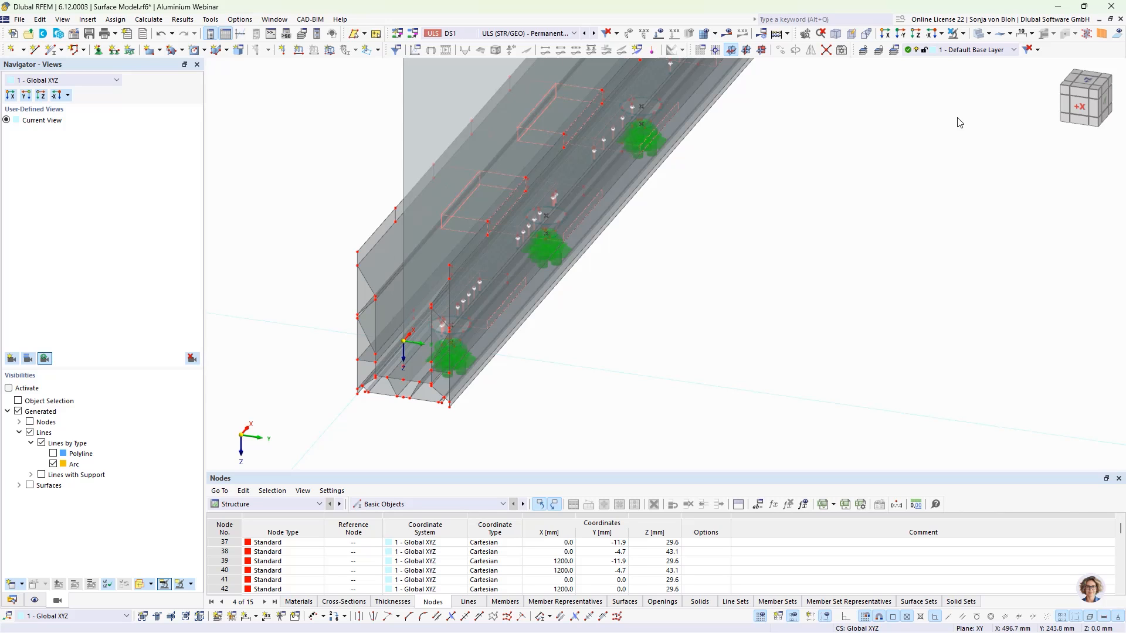
- Assign a new surface support to the member's bottom surface 8 with uz fixed and failure if negative contact stress σz
left_click(885, 33)
scroll(714, 549, "up", 1)
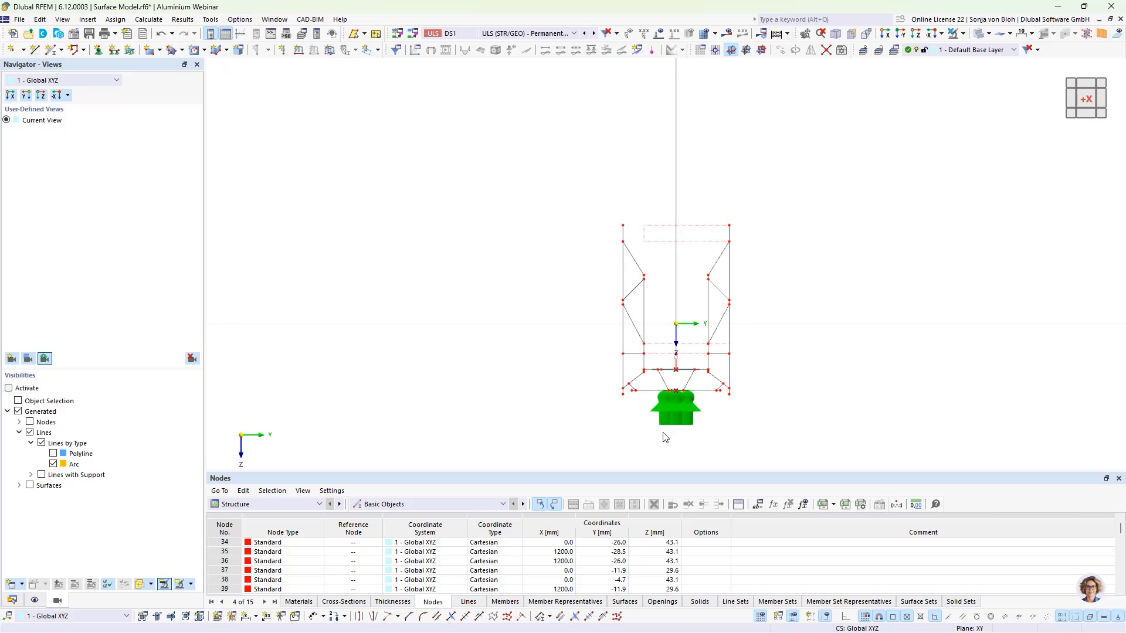
scroll(662, 409, "up", 5)
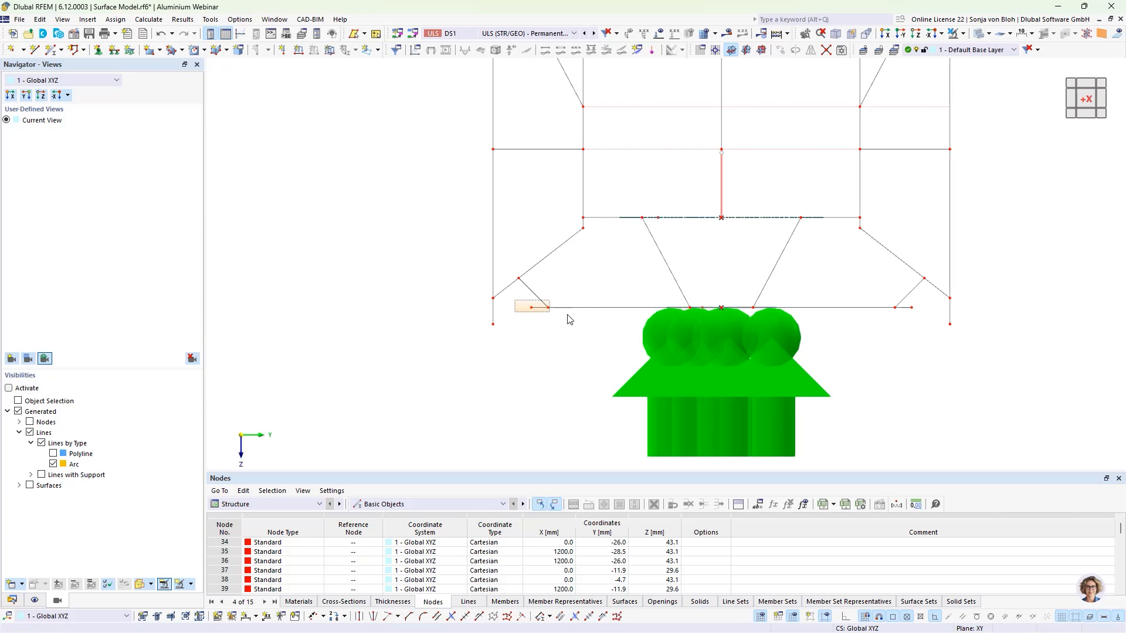
left_click(933, 317)
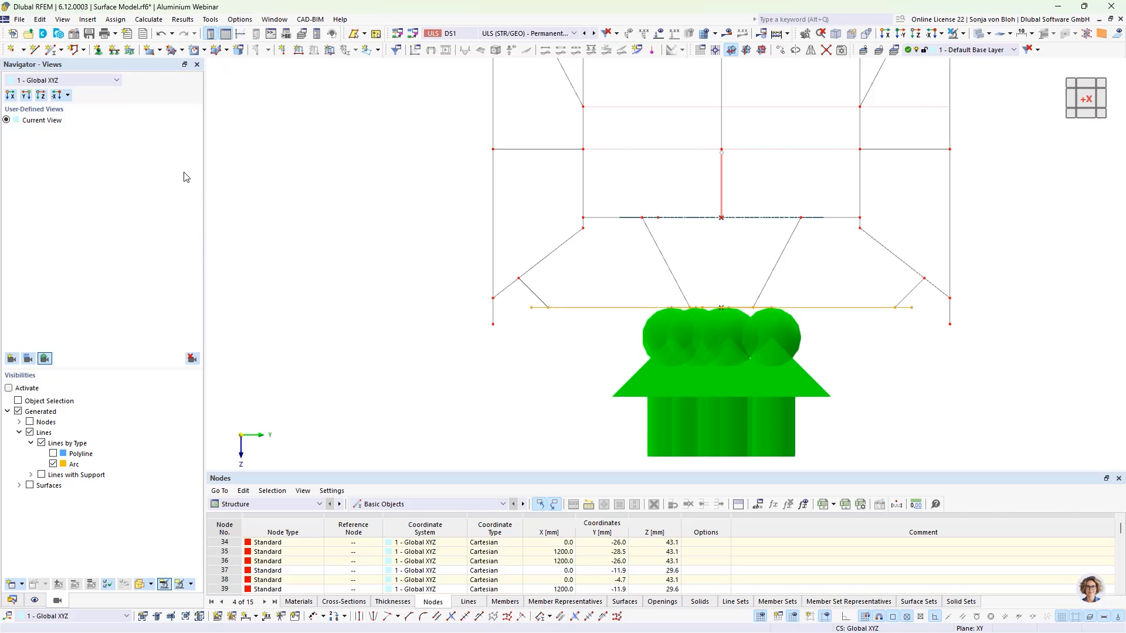
left_click(130, 50)
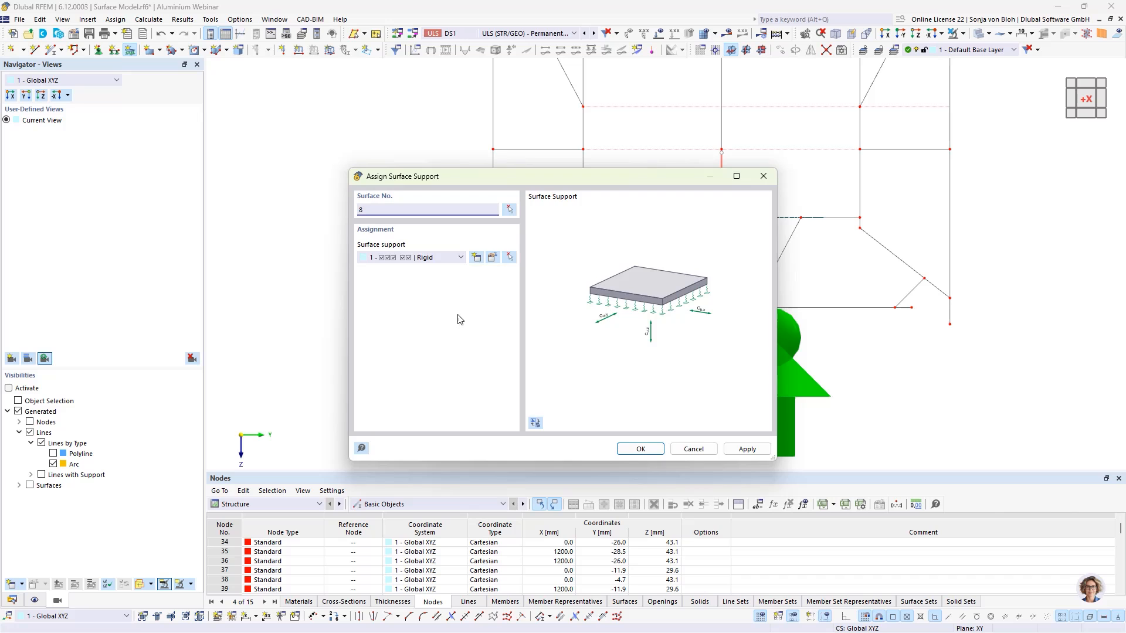
left_click(476, 256)
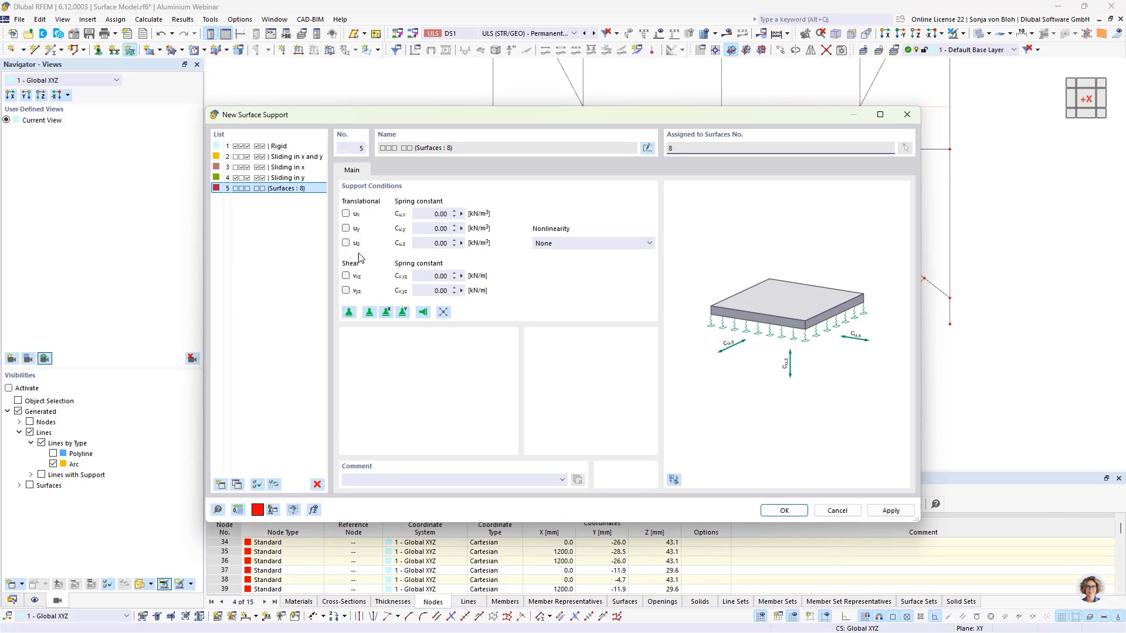
left_click(346, 244)
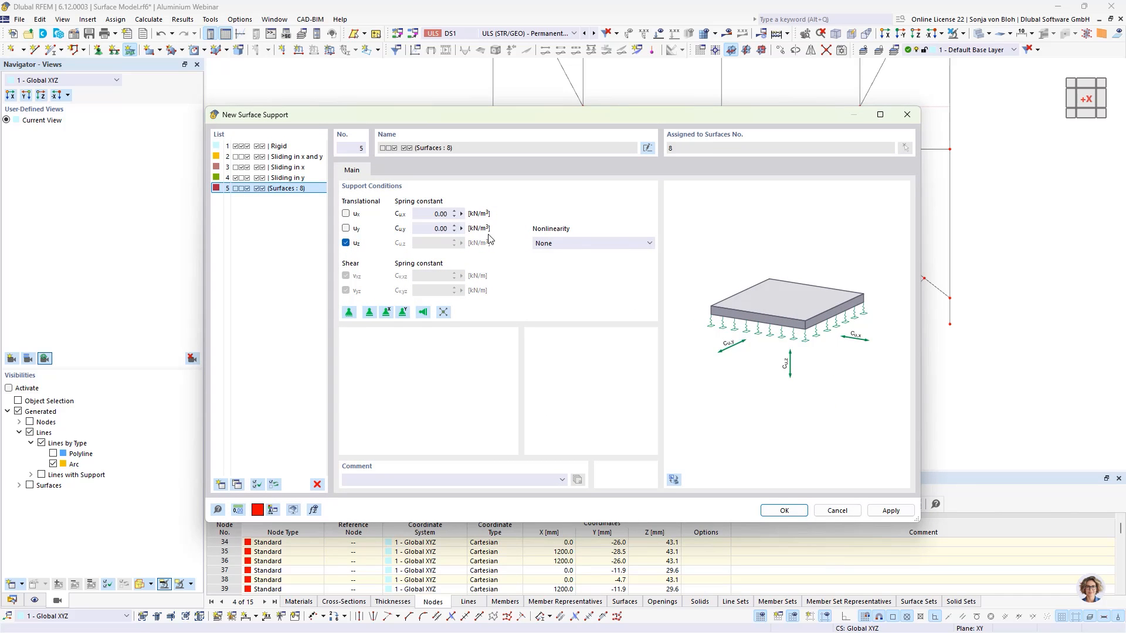
left_click(600, 244)
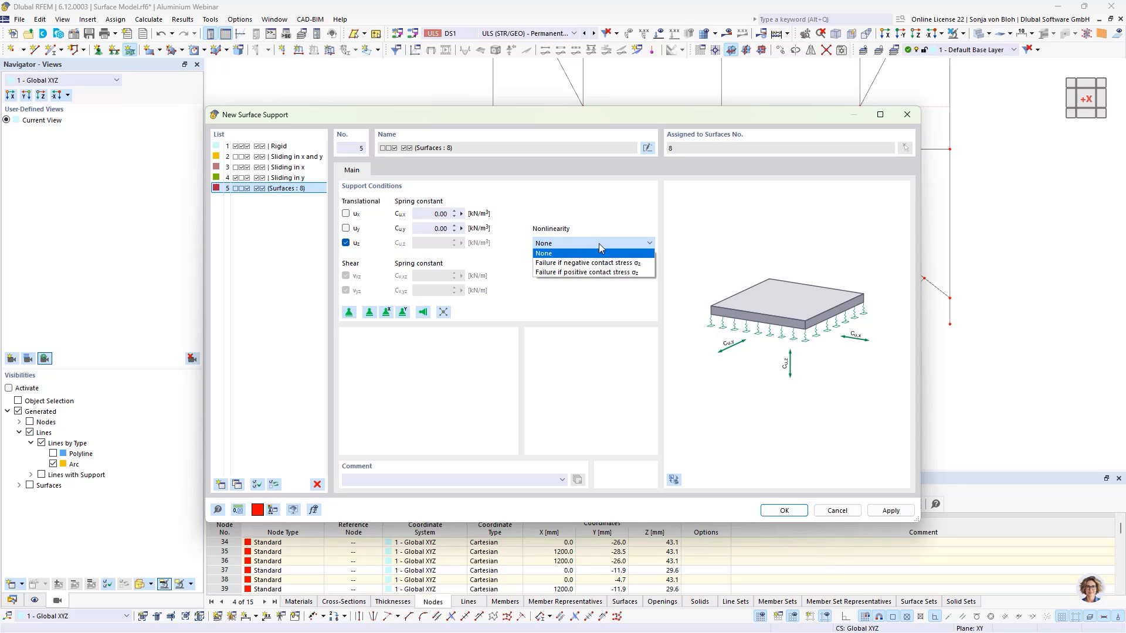
left_click(587, 263)
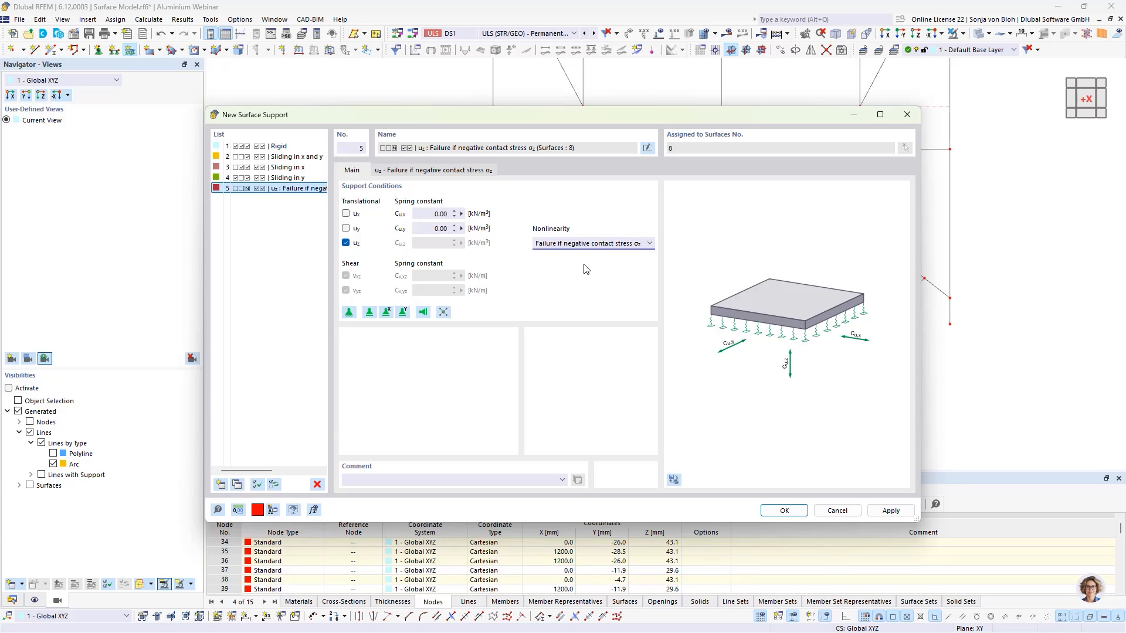
left_click(781, 511)
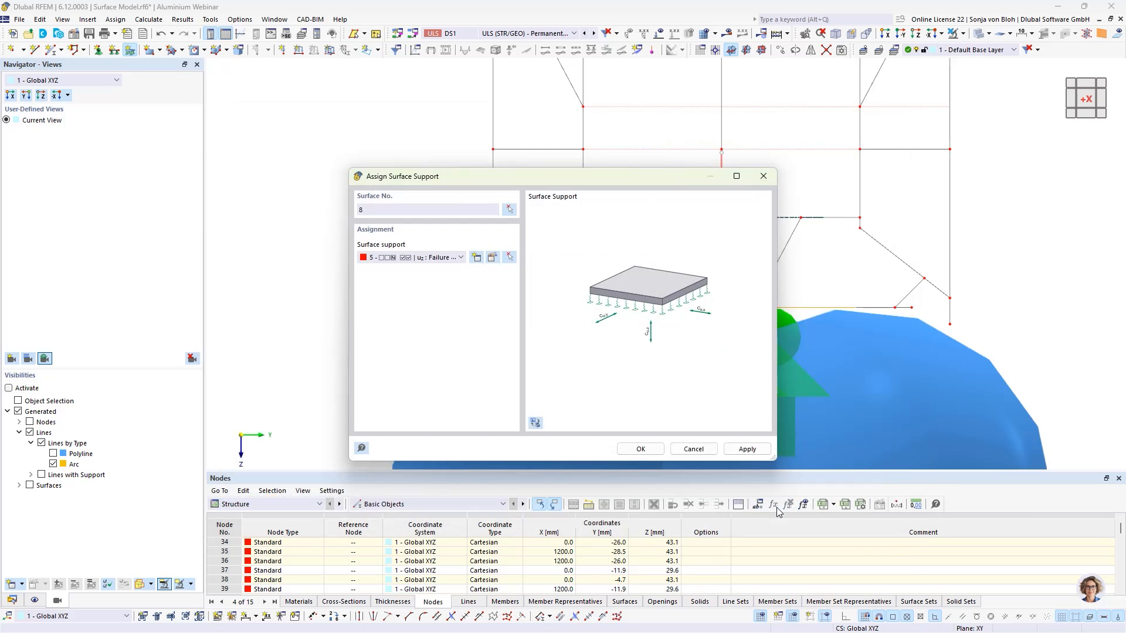
left_click(641, 449)
right_click(515, 330)
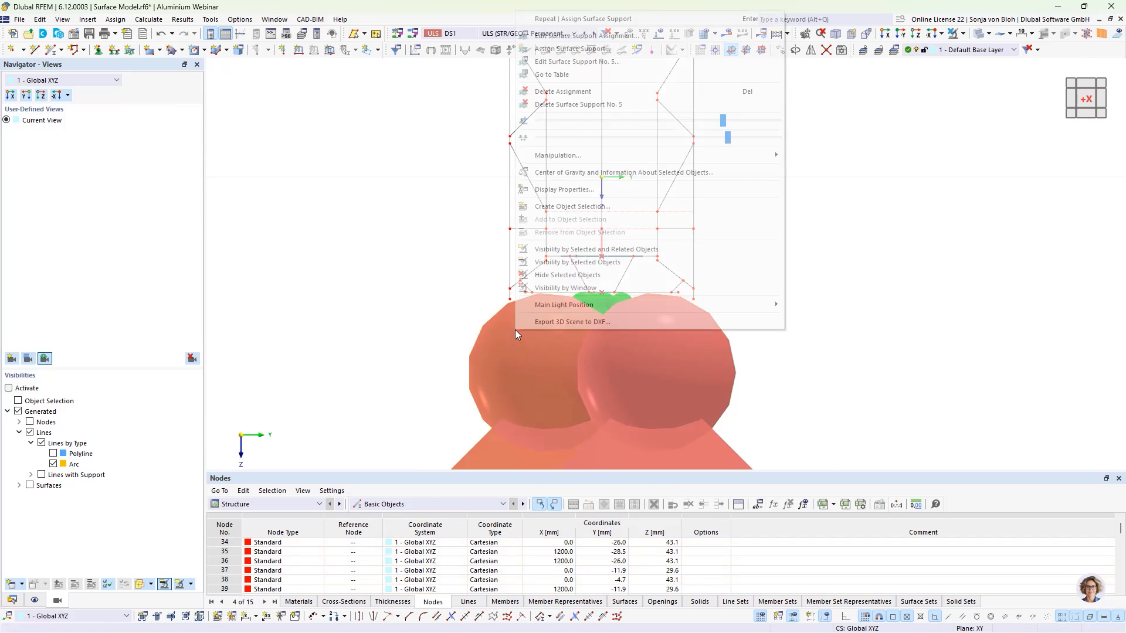
left_click_drag(723, 121, 542, 120)
left_click(350, 365)
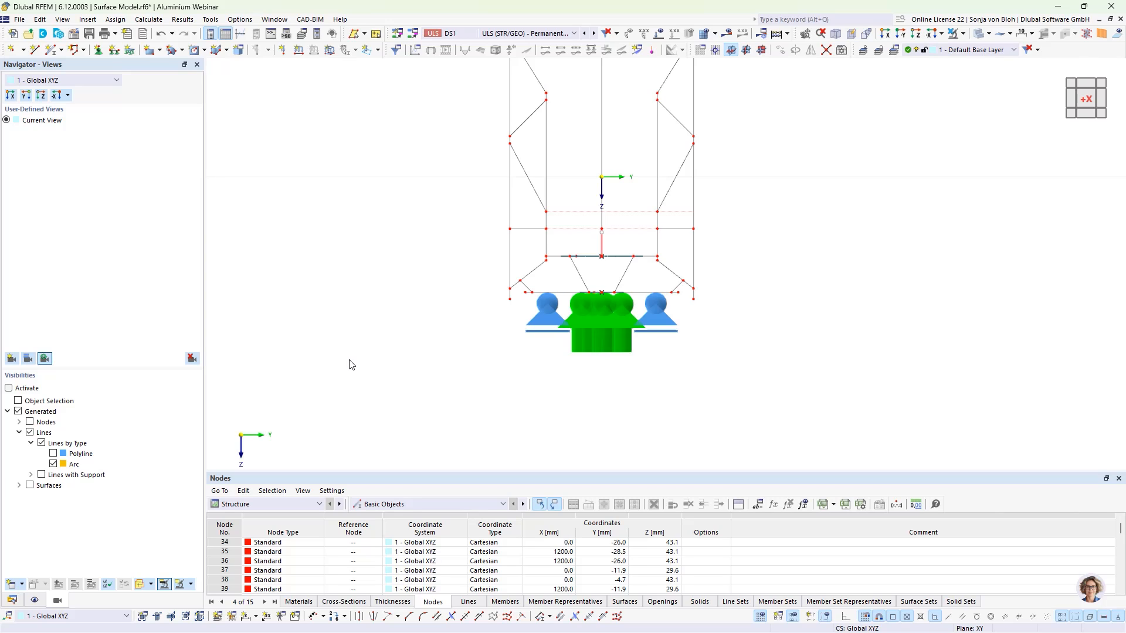
- Assign a new line support to the two outer bottom edge lines 51 and 118 with only uz fixed and failure if negative pz
left_click_drag(497, 293, 519, 313)
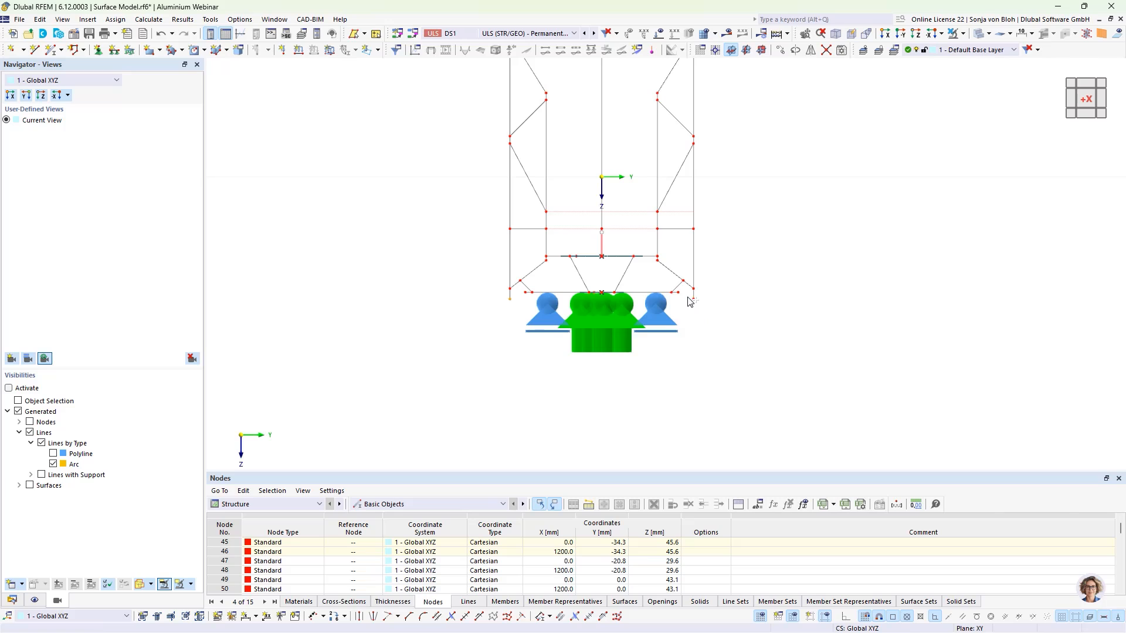
left_click_drag(689, 297, 709, 317)
left_click(115, 52)
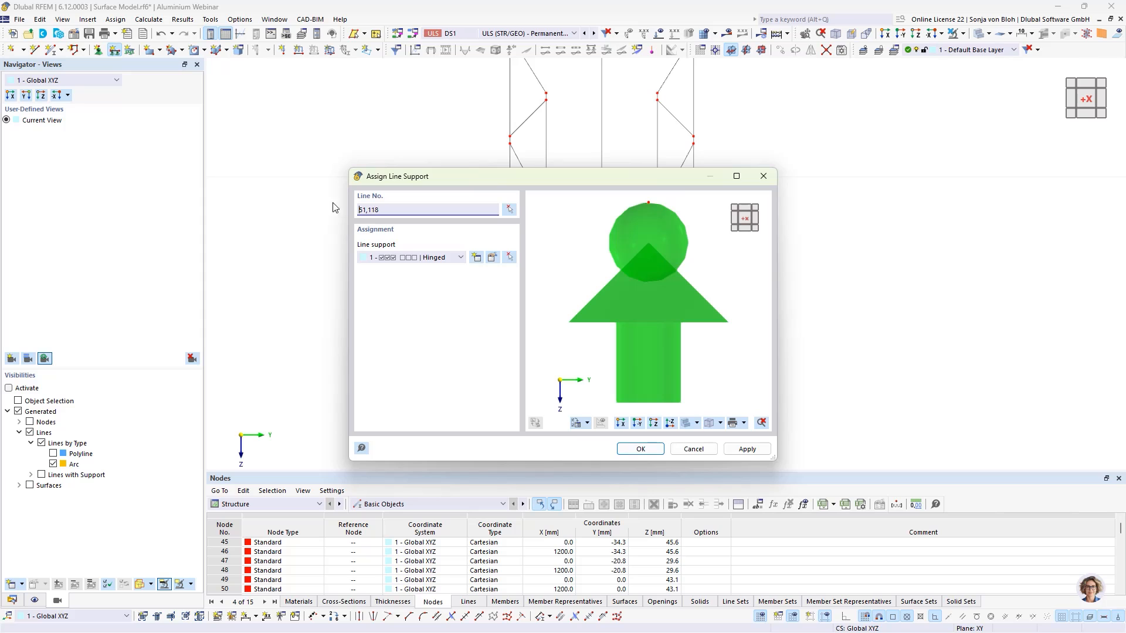
left_click(477, 260)
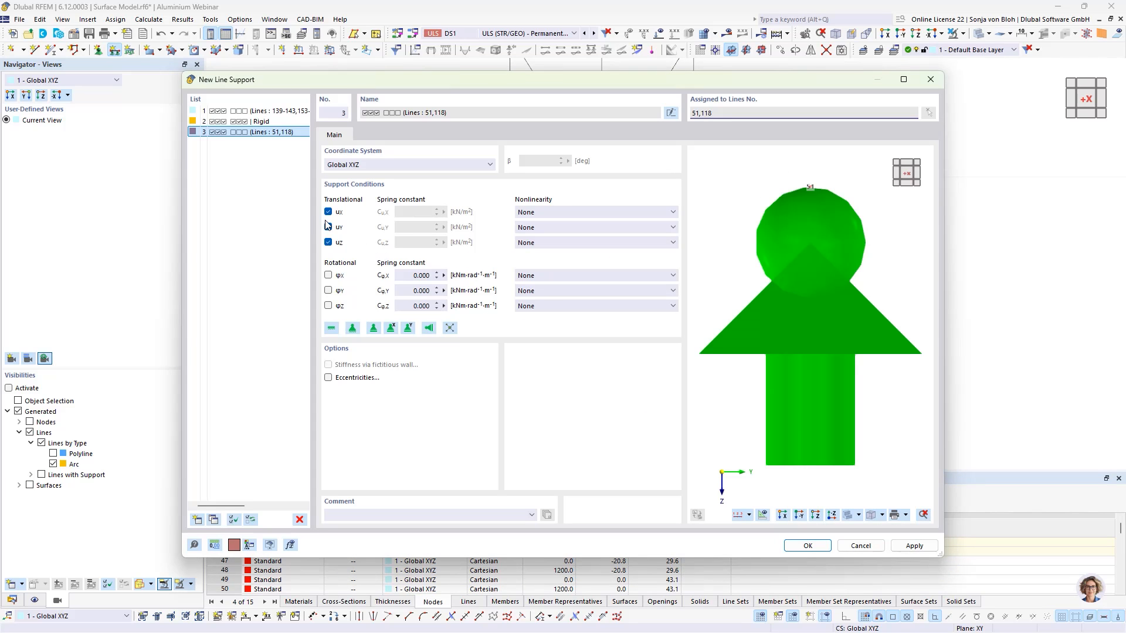
left_click(329, 213)
left_click(328, 227)
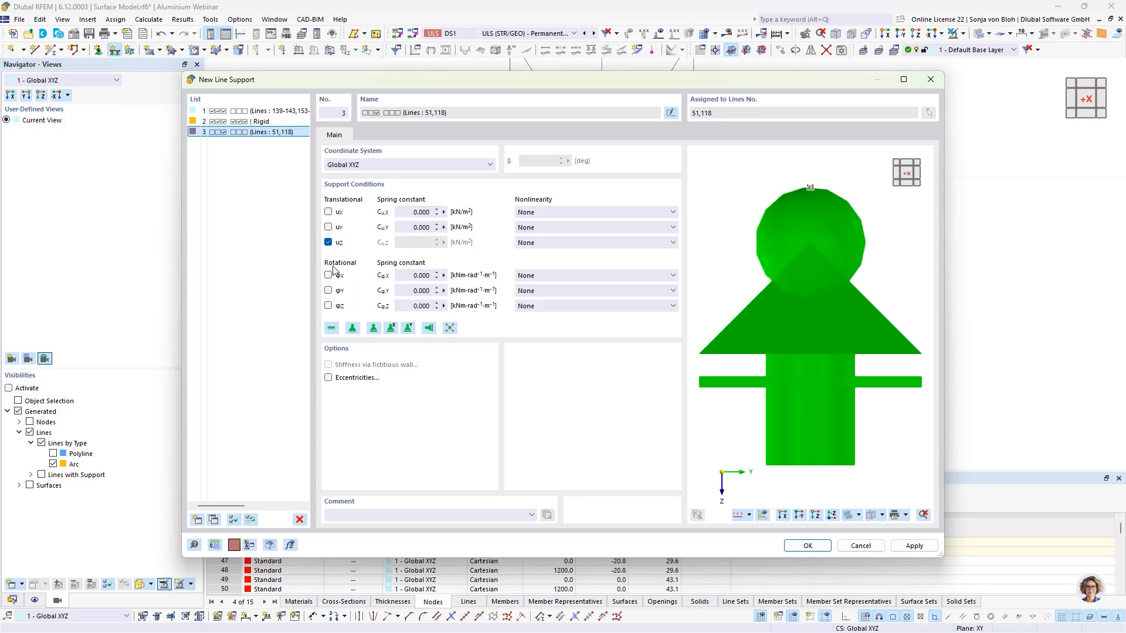
left_click(583, 243)
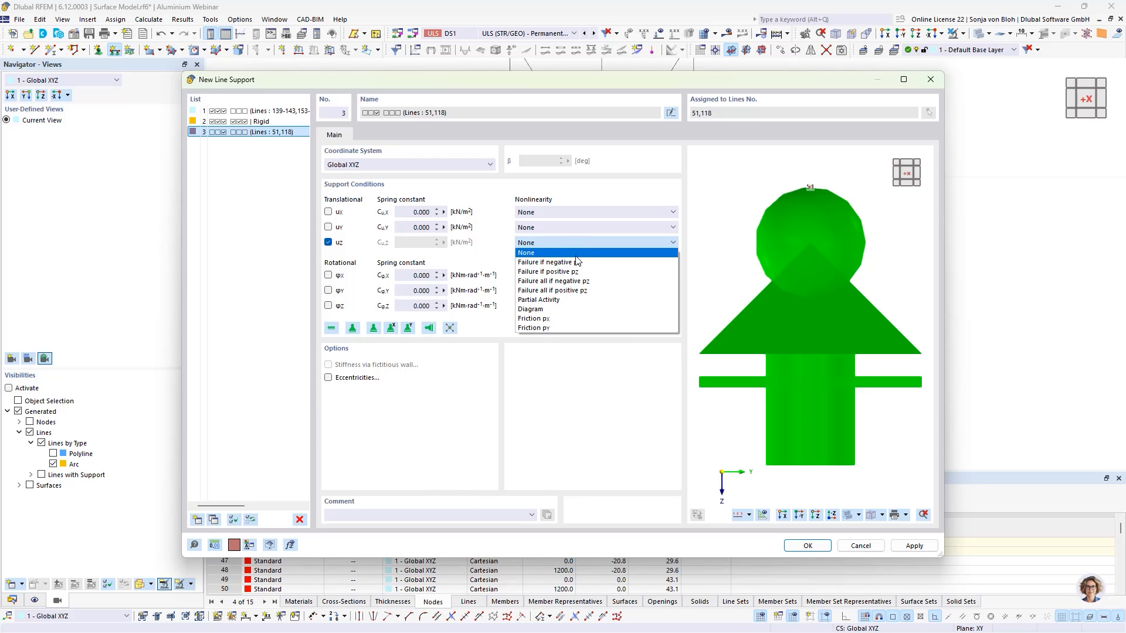
left_click(570, 262)
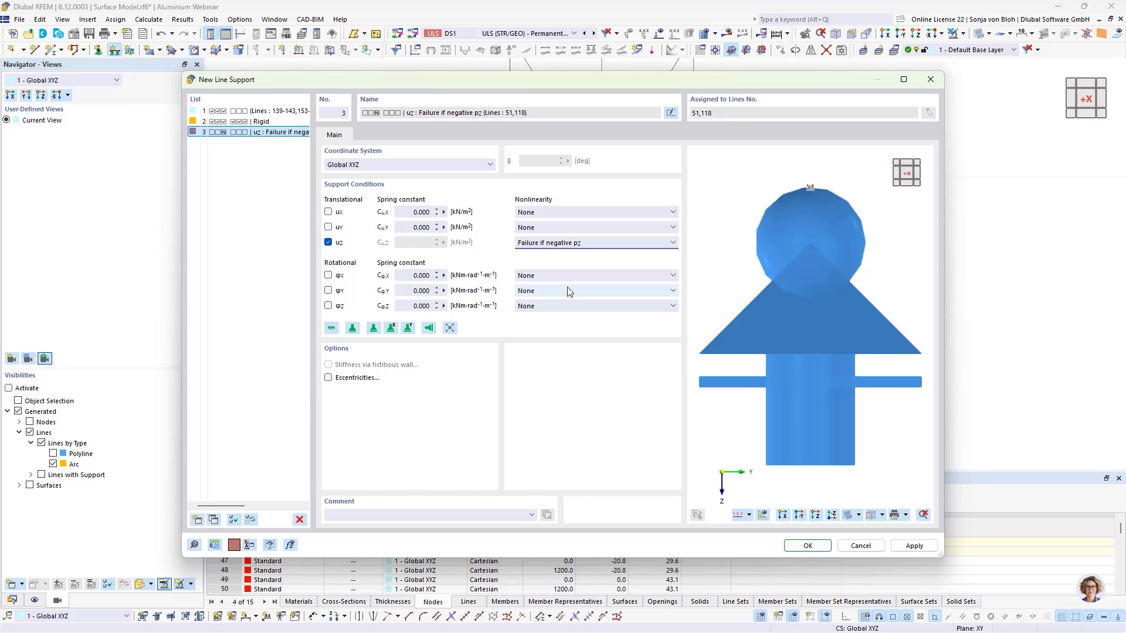
left_click(795, 547)
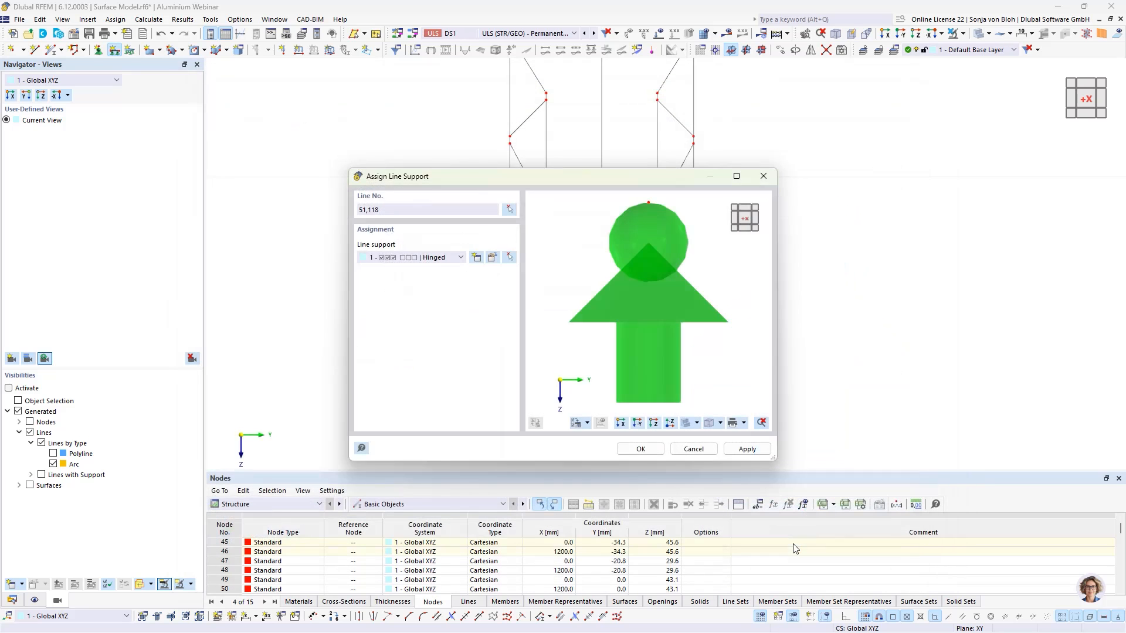
left_click(640, 449)
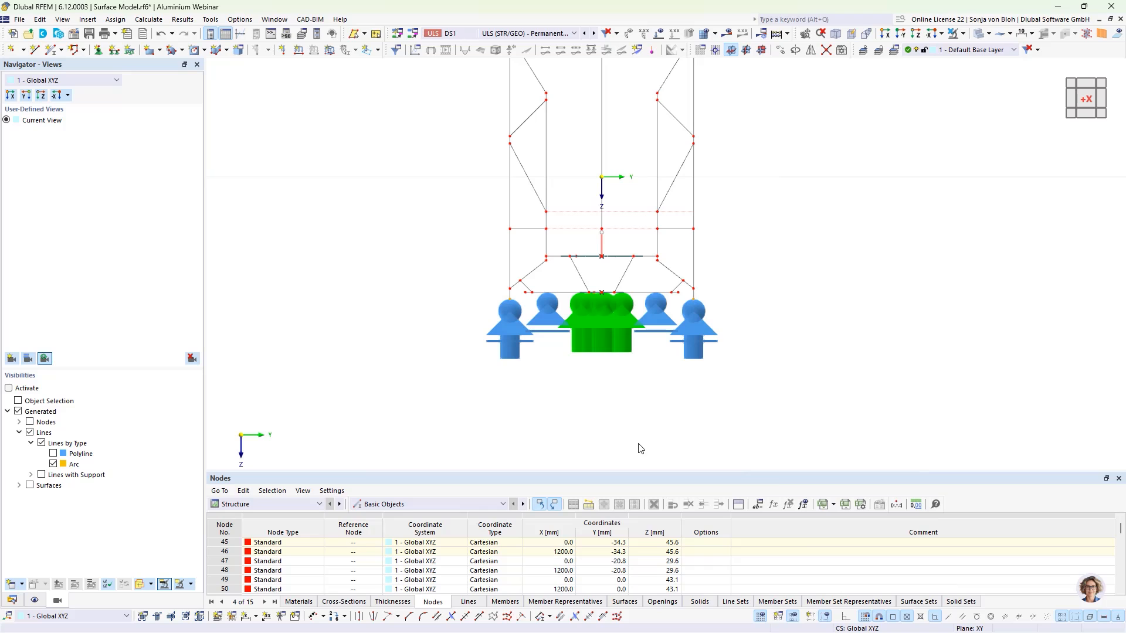
left_click(963, 36)
left_click(907, 210)
scroll(825, 313, "down", 5)
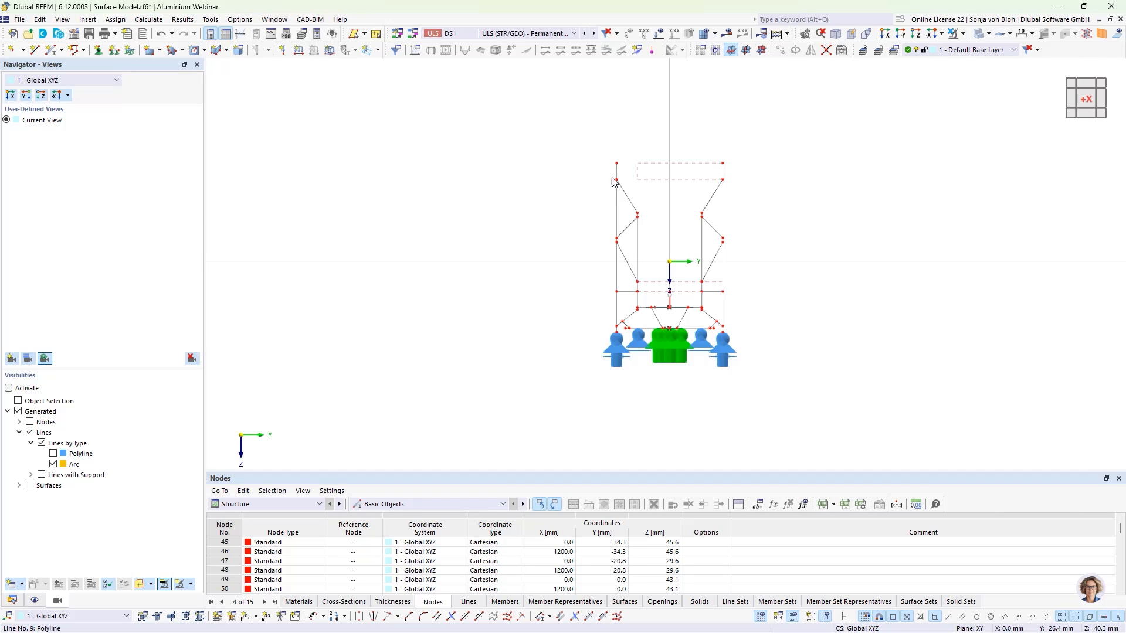
- Select the whole model and give its surfaces a new surface mesh refinement with a 4 mm target FE length
mouse_move(561, 126)
left_mouse_down()
mouse_move(677, 346)
mouse_move(831, 399)
left_mouse_up()
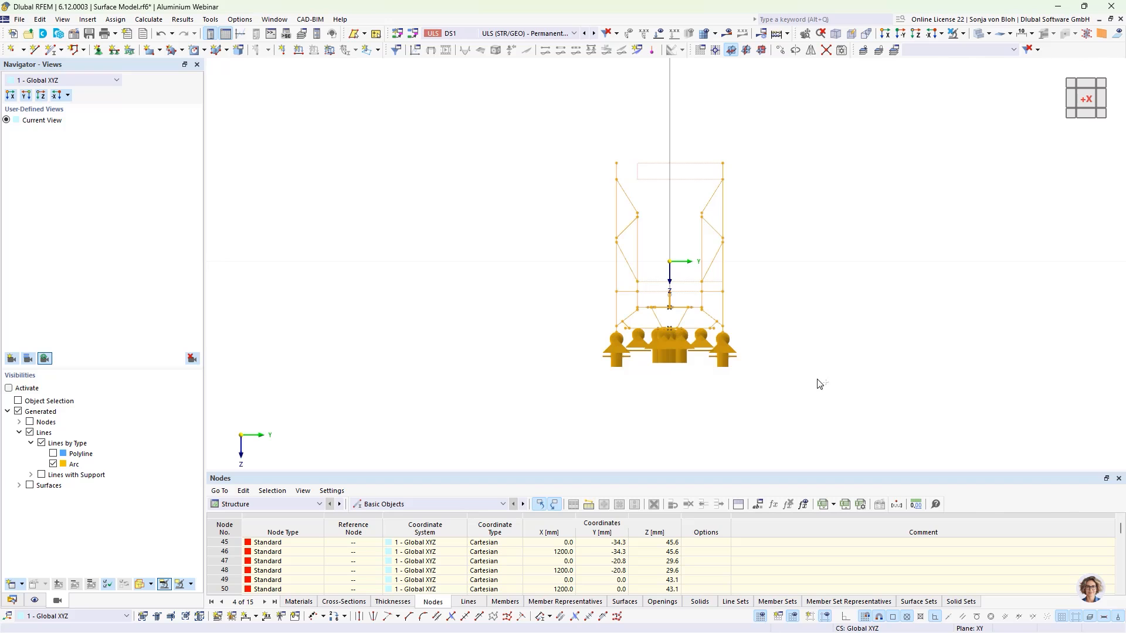
middle_click_drag(819, 383, 792, 391, "ctrl")
scroll(477, 249, "up", 3)
scroll(498, 276, "up", 2)
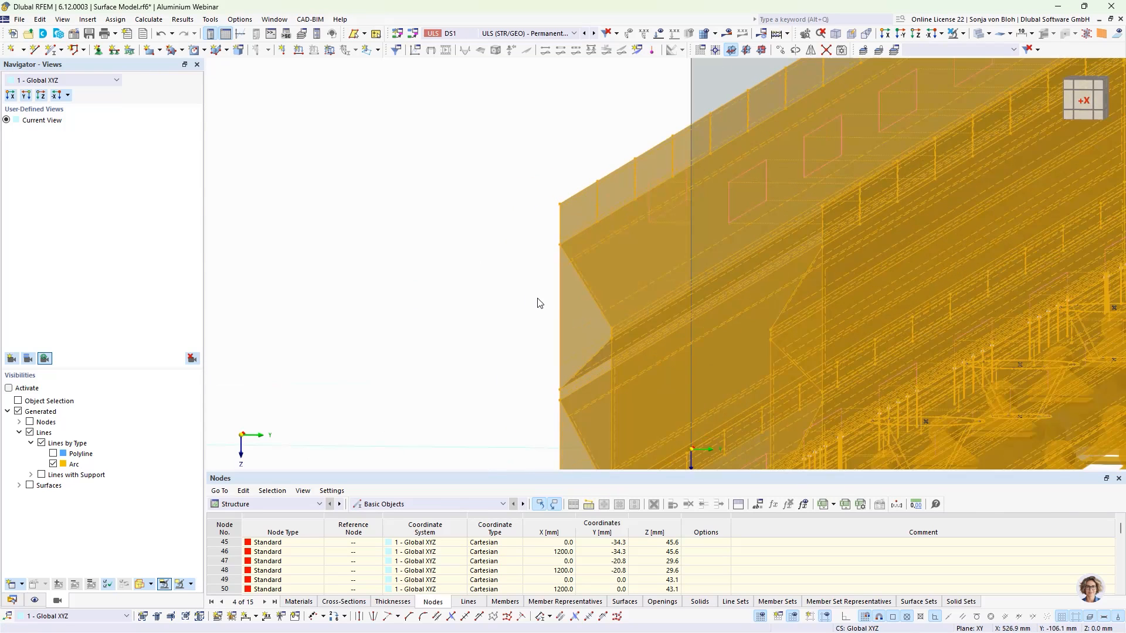
right_click(569, 299)
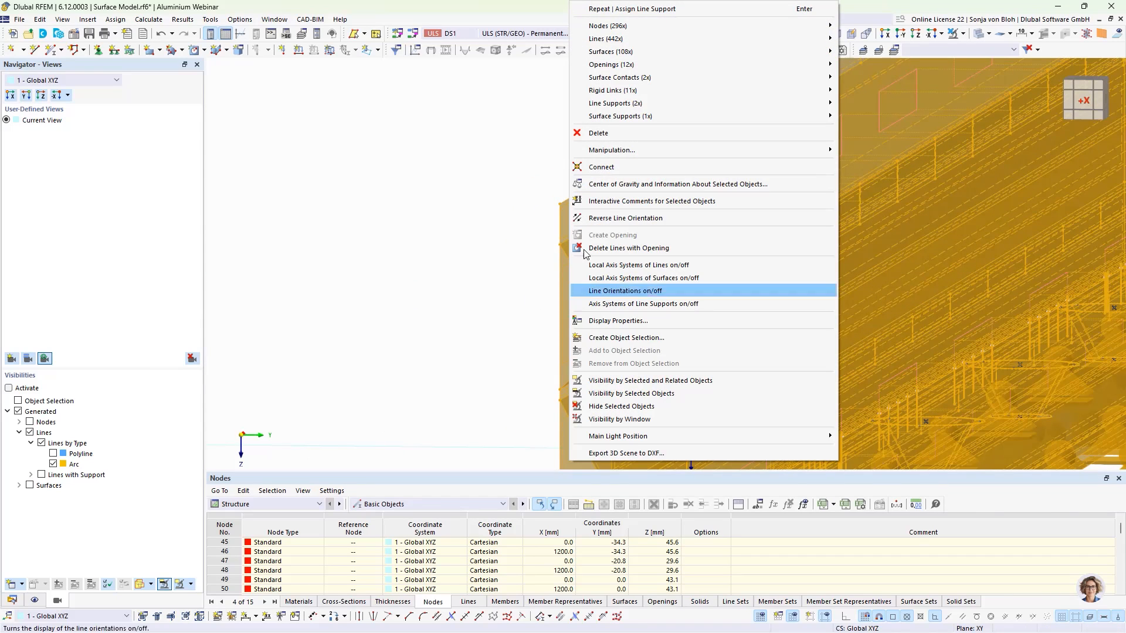
mouse_move(710, 58)
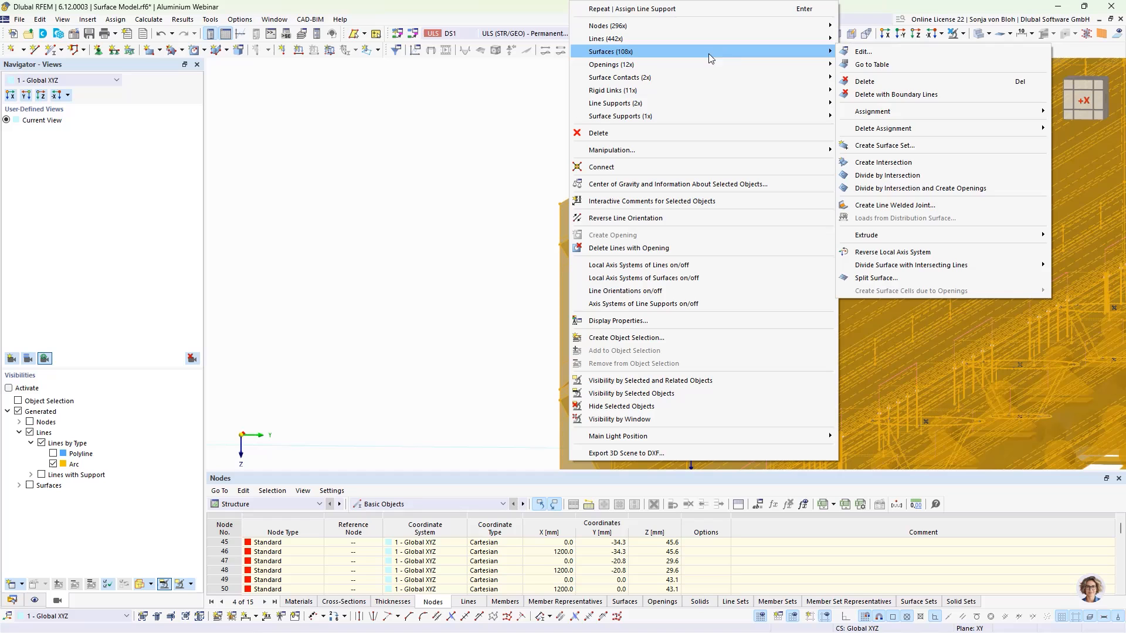
left_click(870, 52)
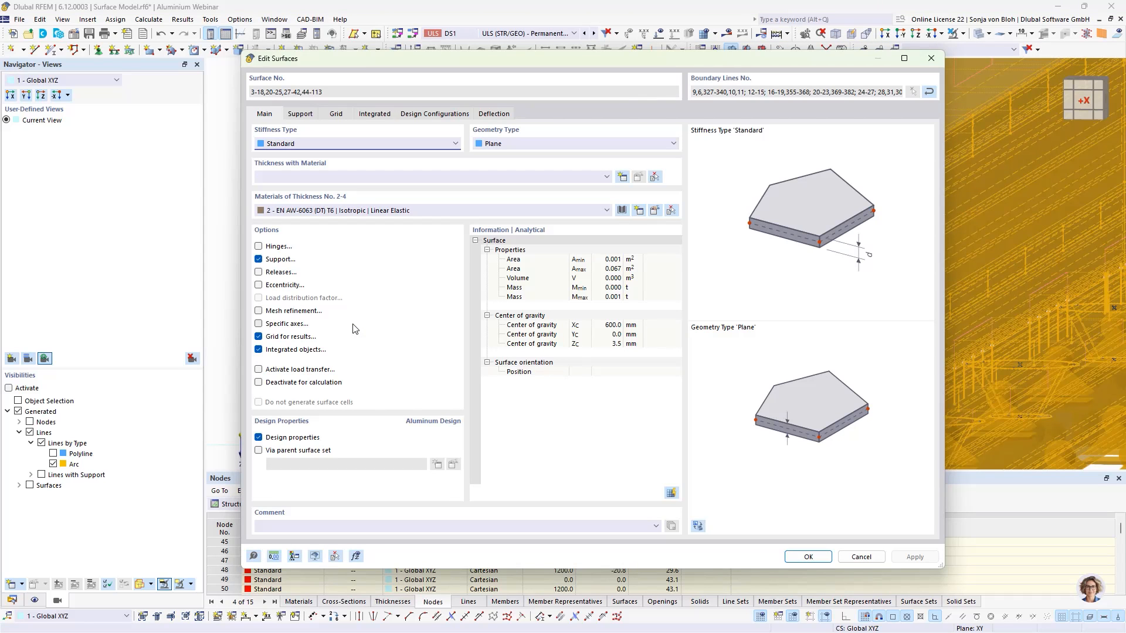
left_click(259, 311)
left_click(363, 114)
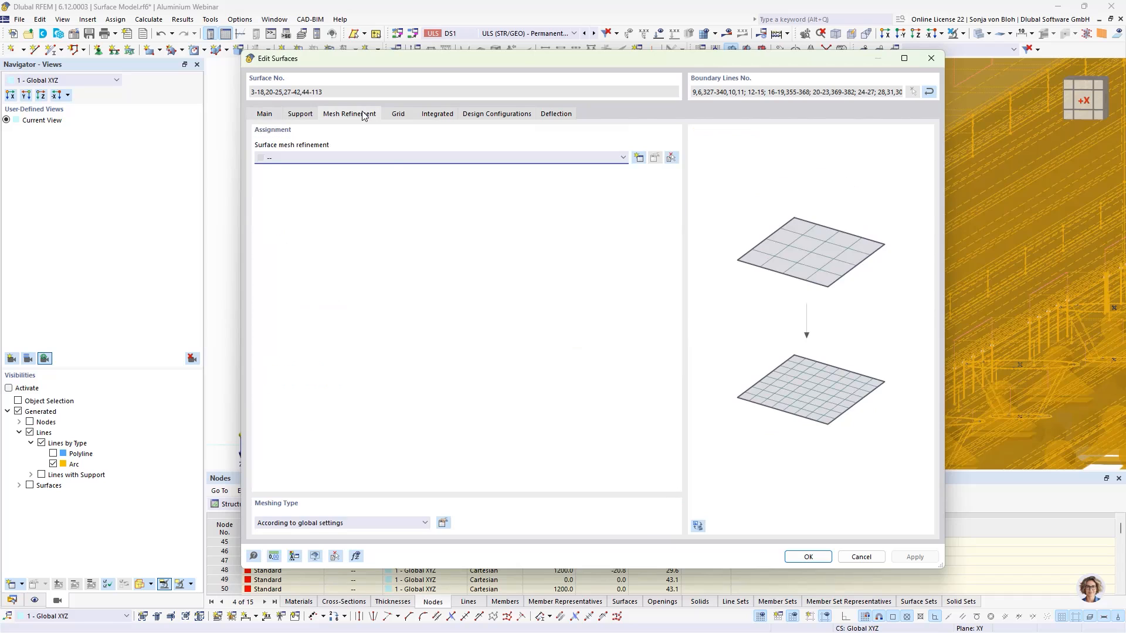
left_click(639, 158)
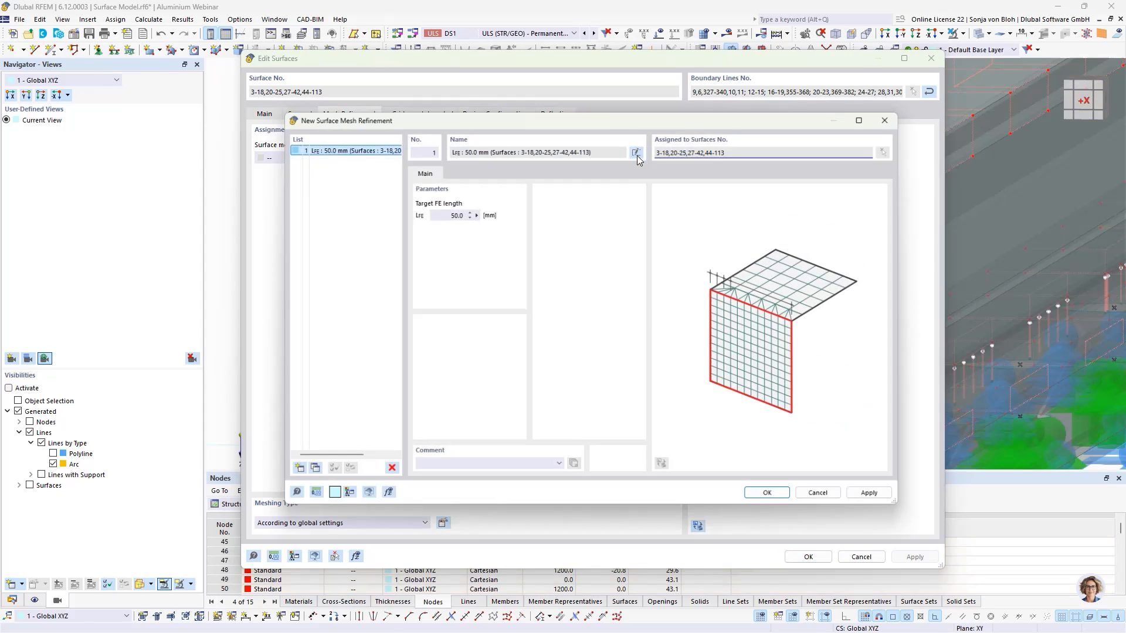
left_click(437, 212)
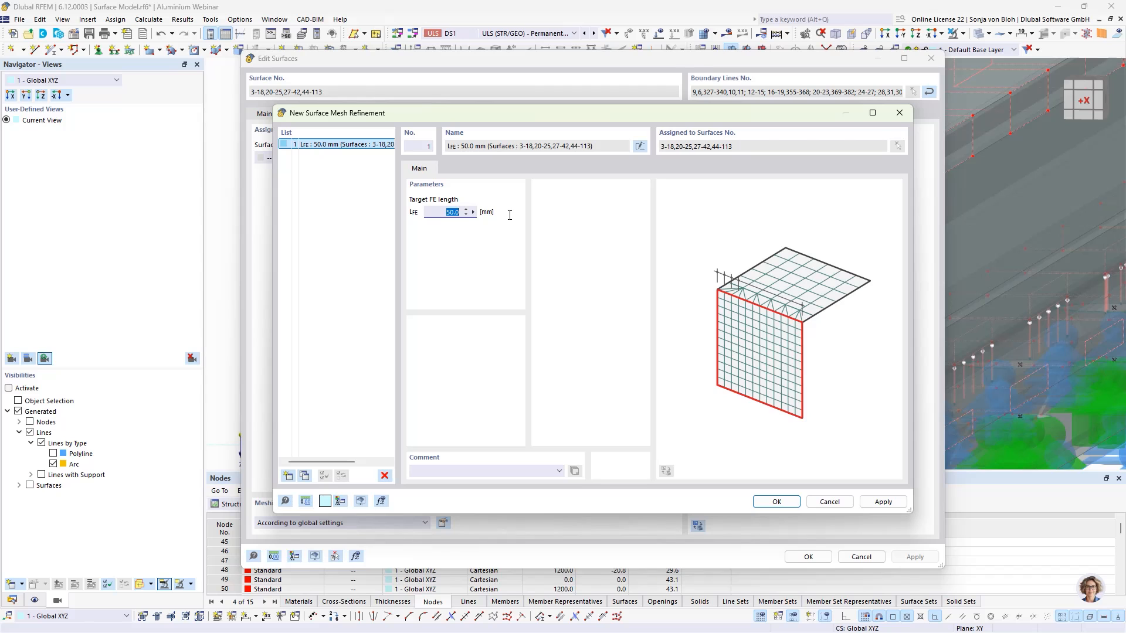
type("4")
left_click(788, 503)
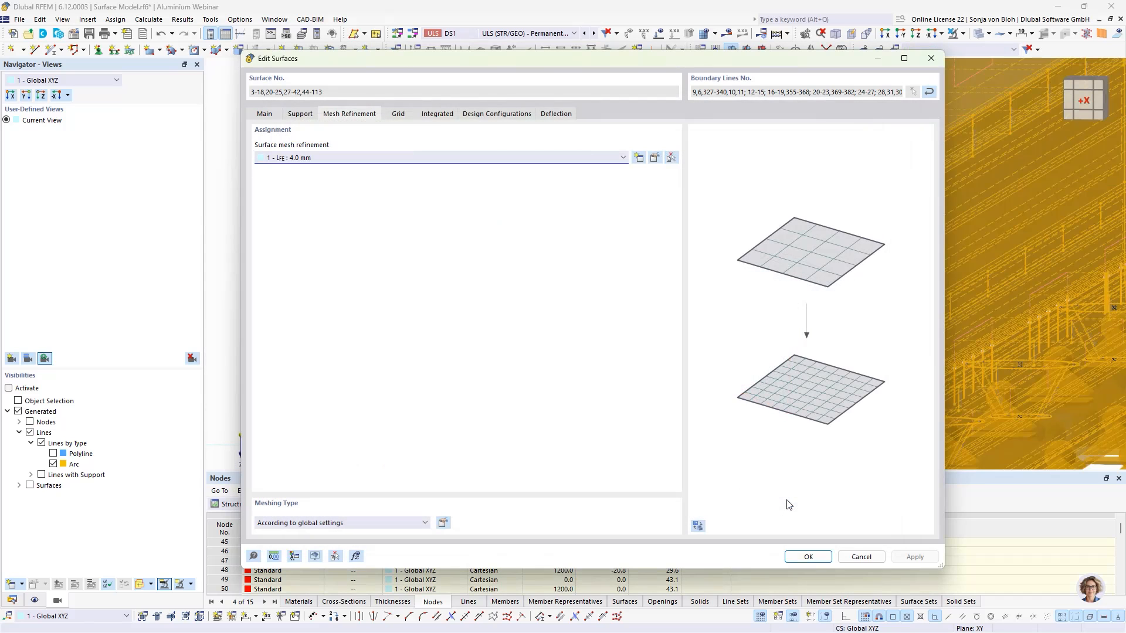
left_click(801, 558)
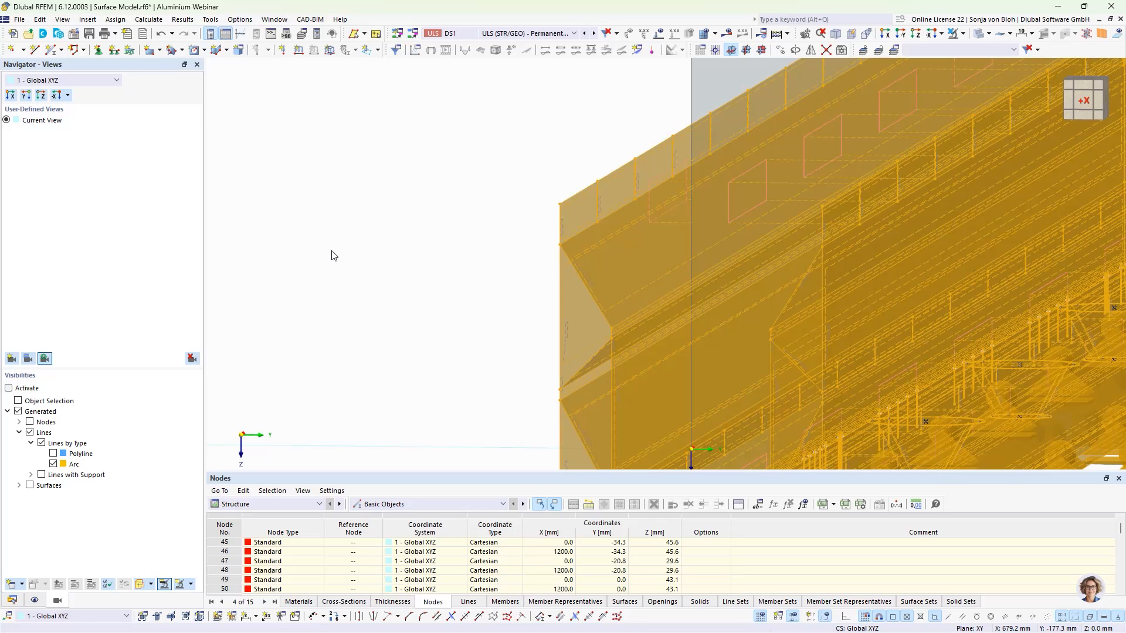
- Zoom in to inspect the supports and arc lines around a screw hole
middle_click_drag(432, 340, 372, 168)
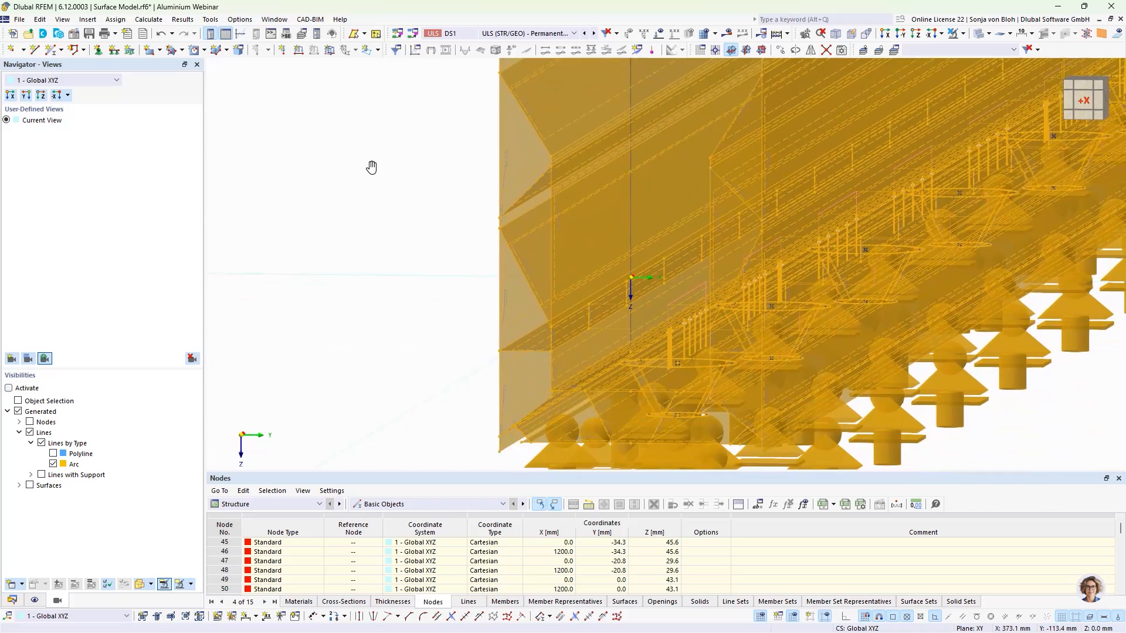
scroll(407, 247, "up", 6)
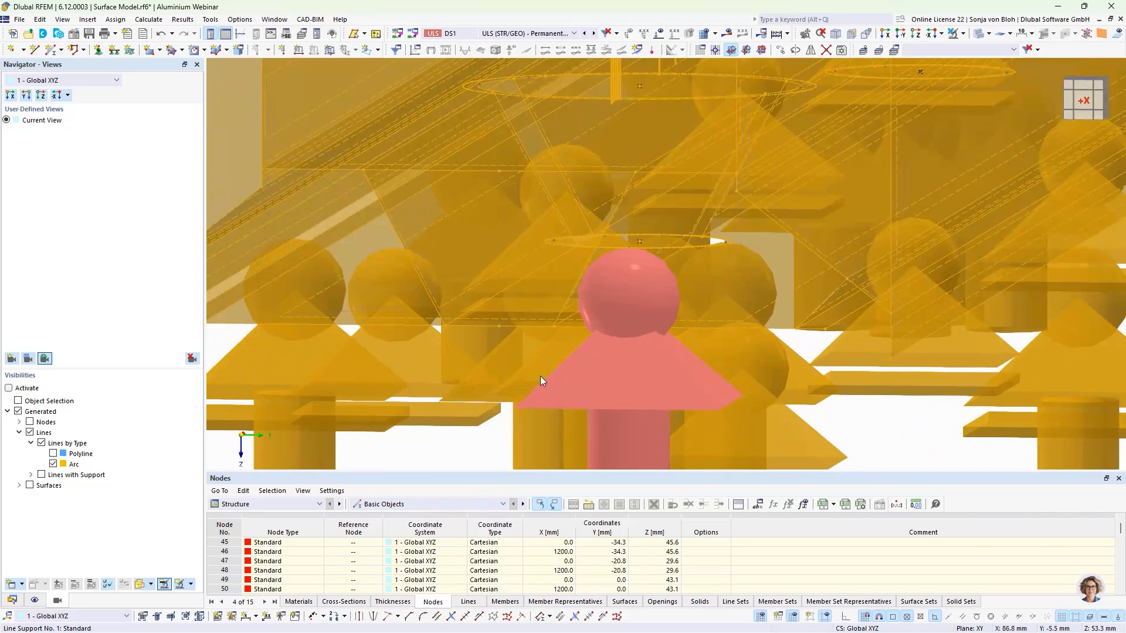
left_click(871, 412)
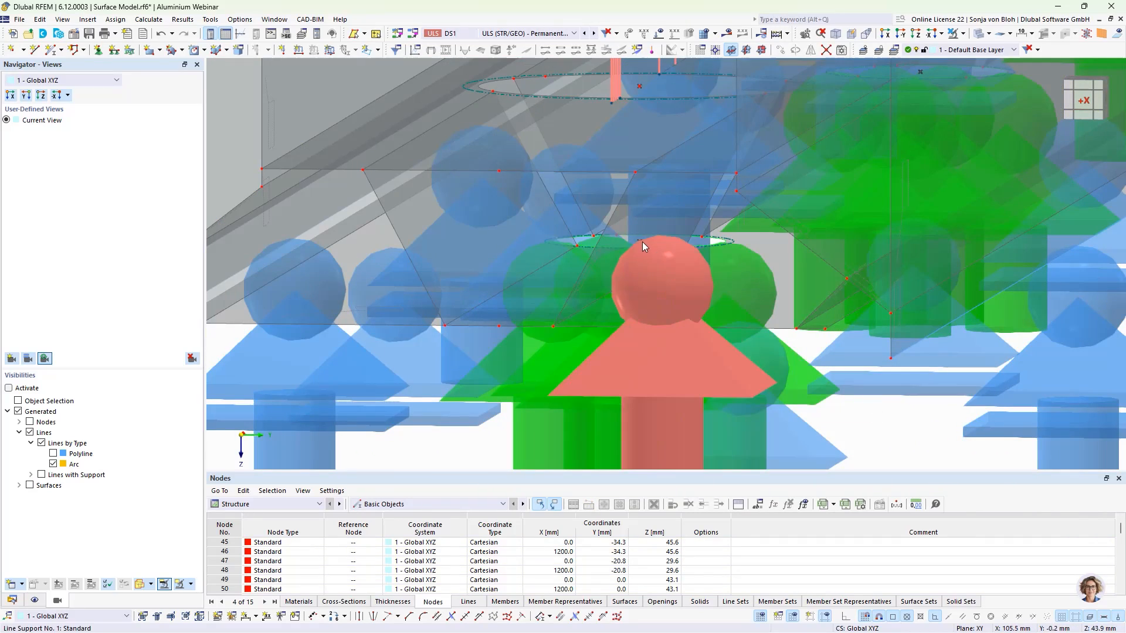
left_click(640, 241)
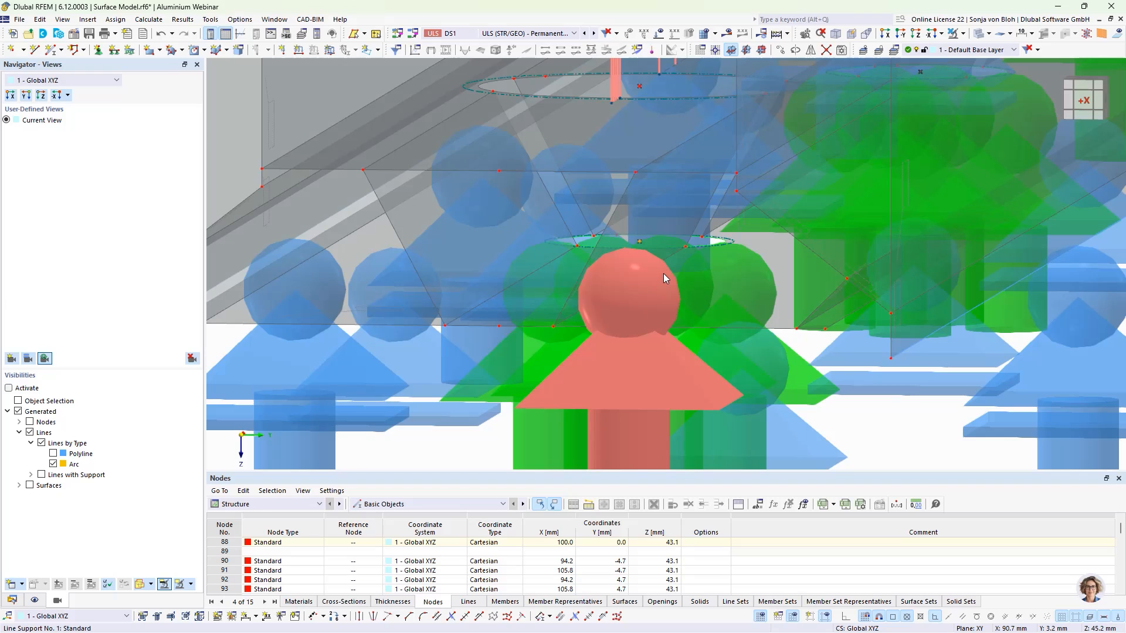
mouse_move(663, 273)
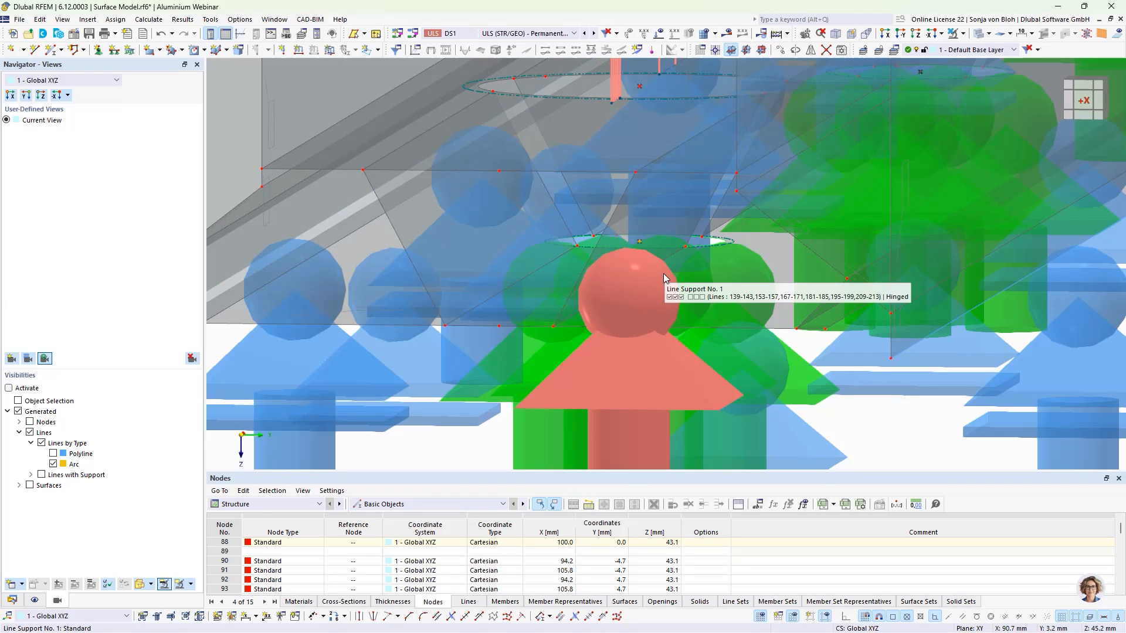
- Give node 88 a new circular nodal mesh refinement with radius 20 mm, inner FE length 1 mm and outer FE length 2 mm
right_click(640, 240)
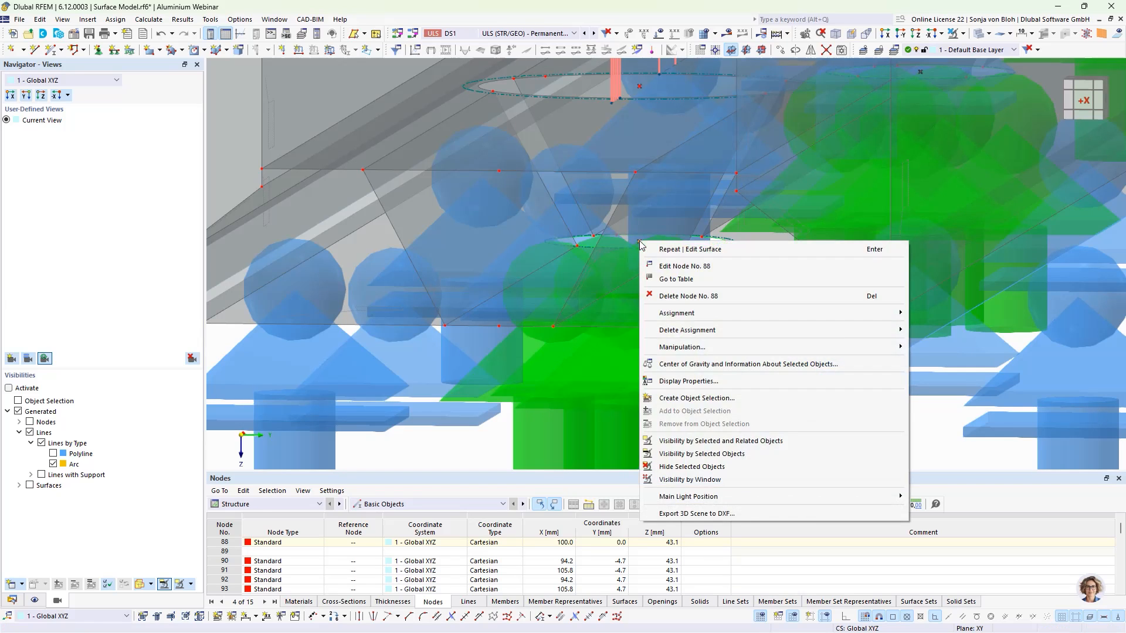
left_click(668, 268)
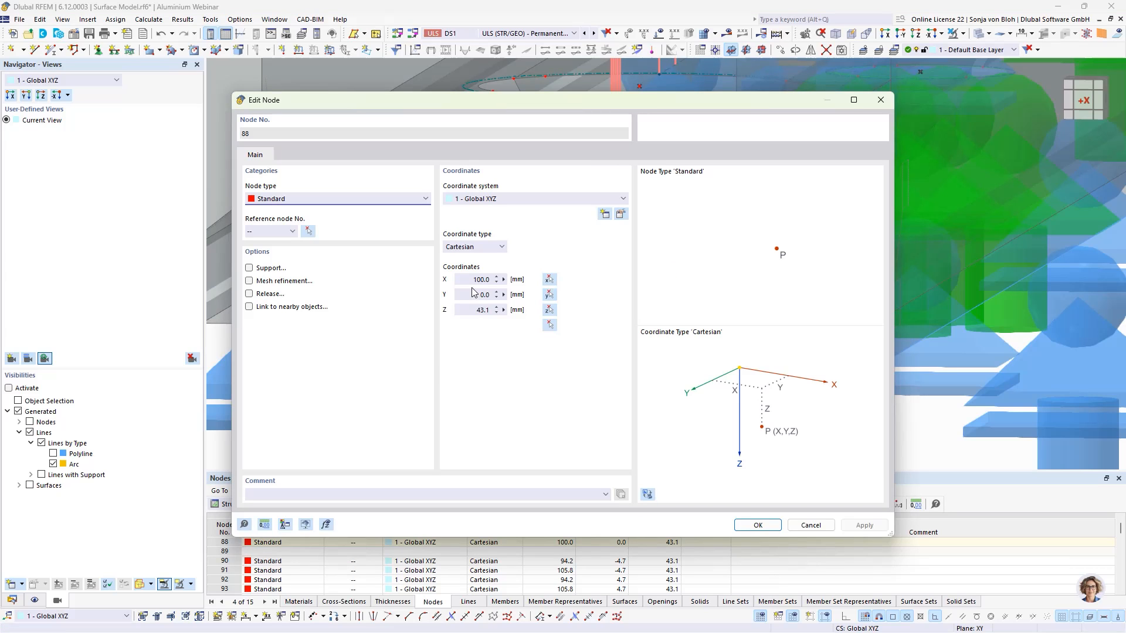
left_click(248, 281)
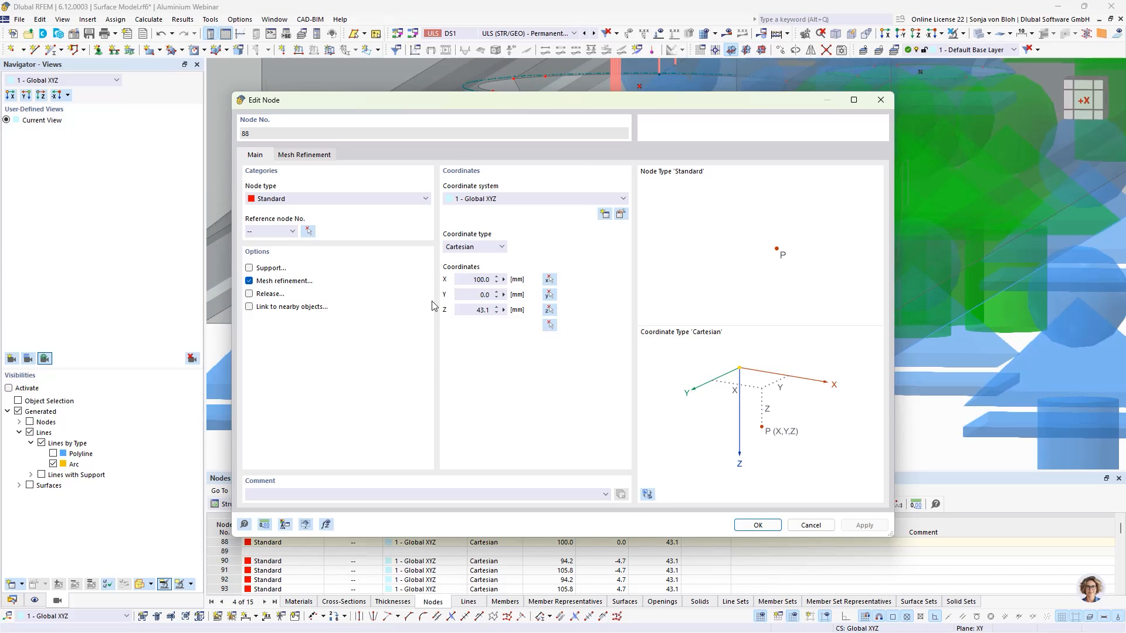
left_click(308, 155)
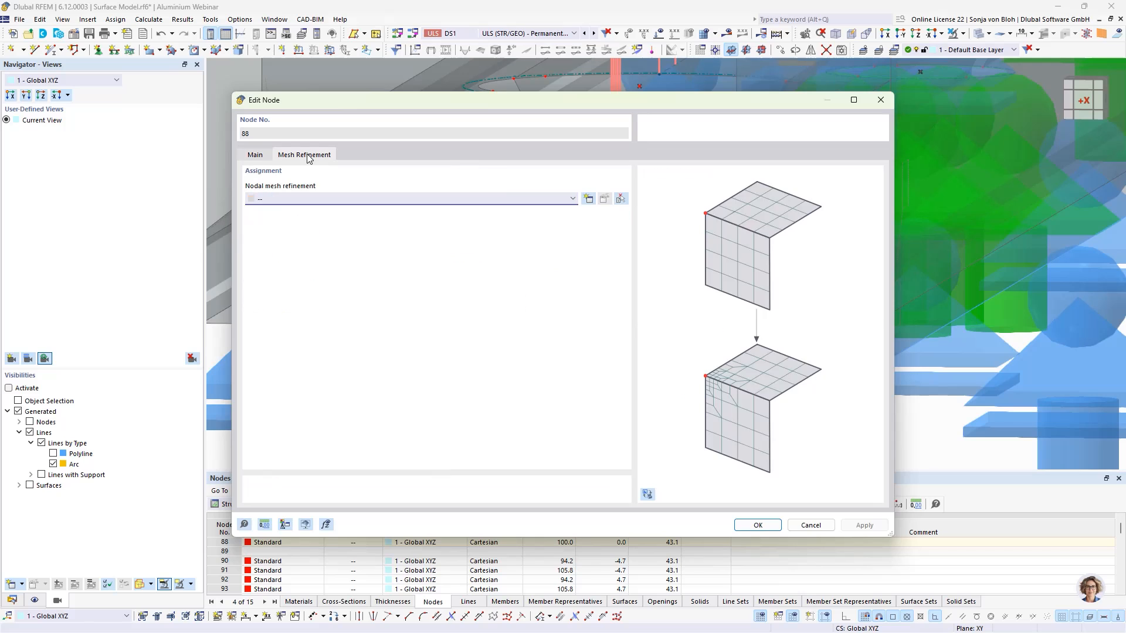
left_click(588, 199)
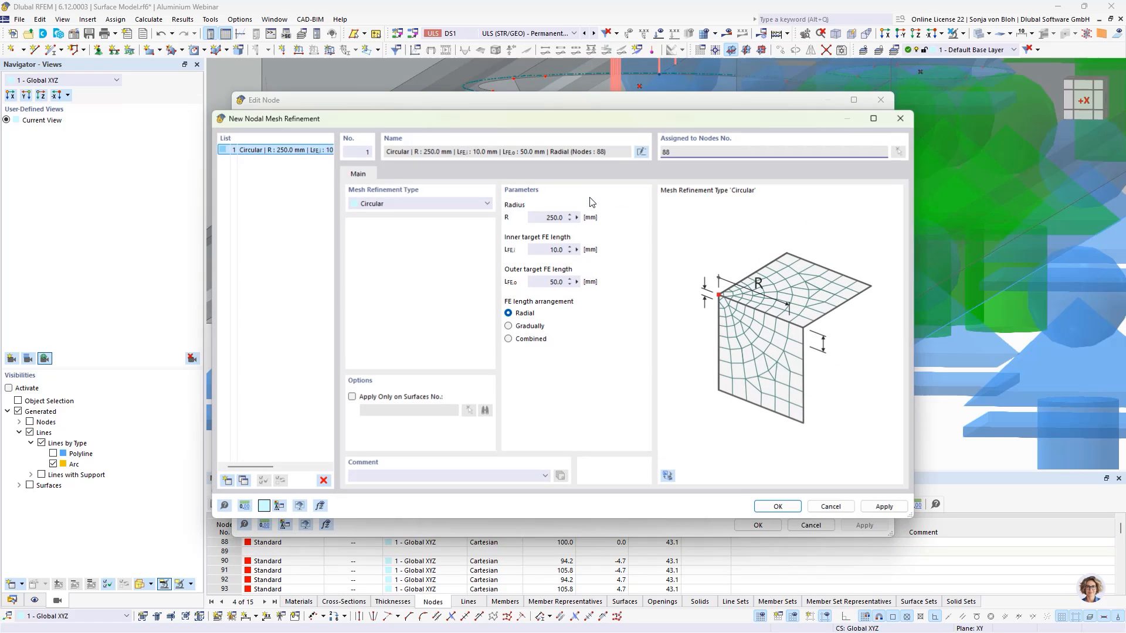
double_click(548, 217)
type("0")
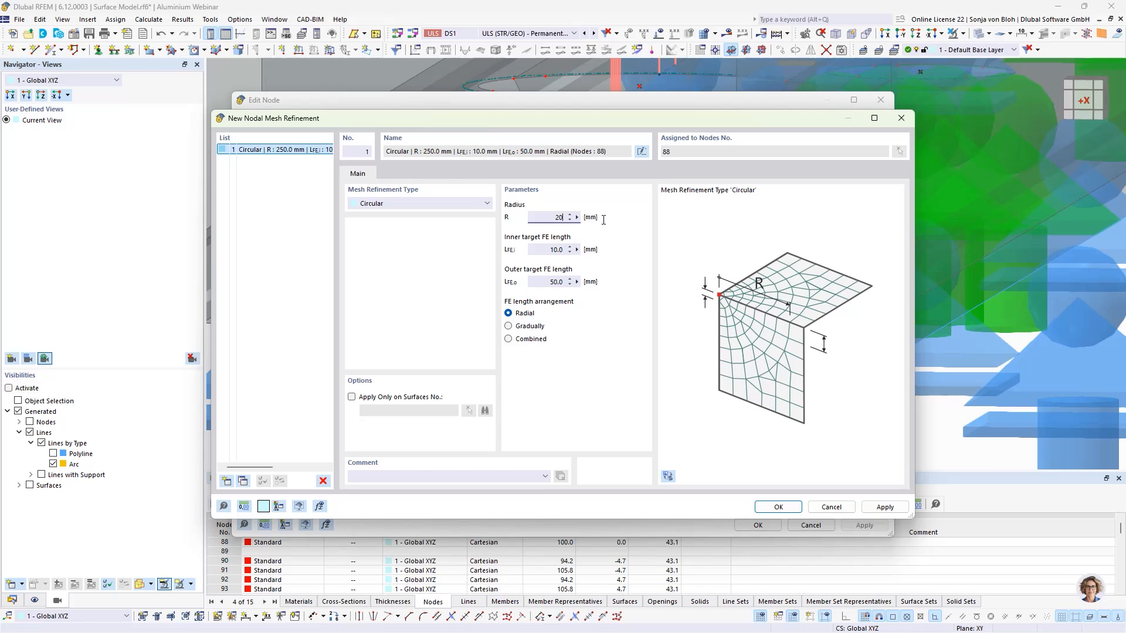
left_click(534, 250)
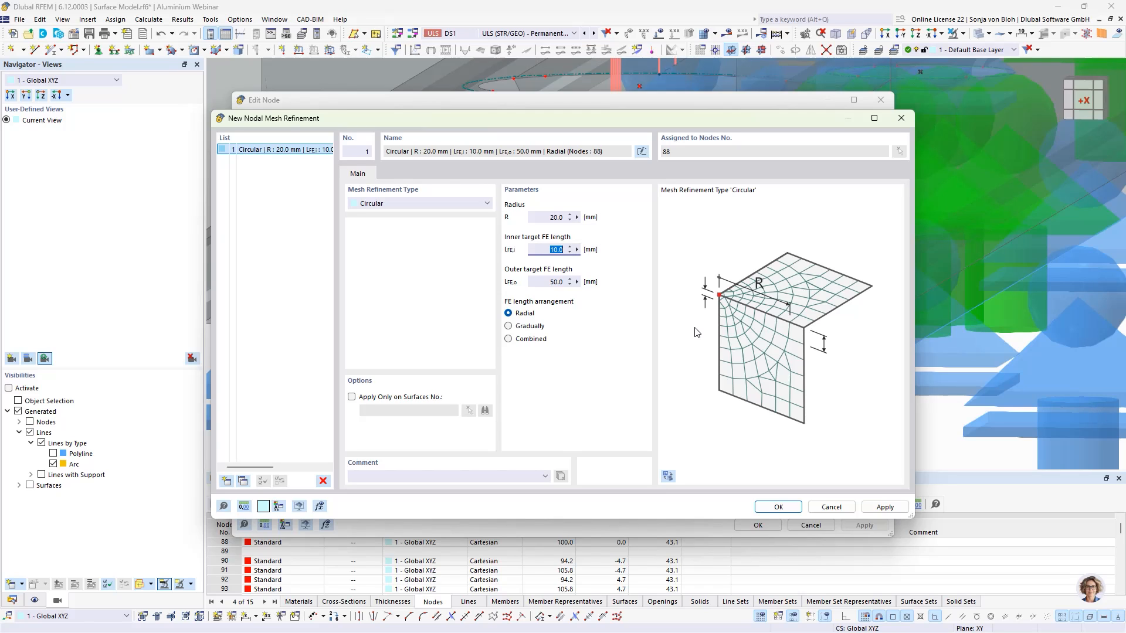
type("1")
key("Tab")
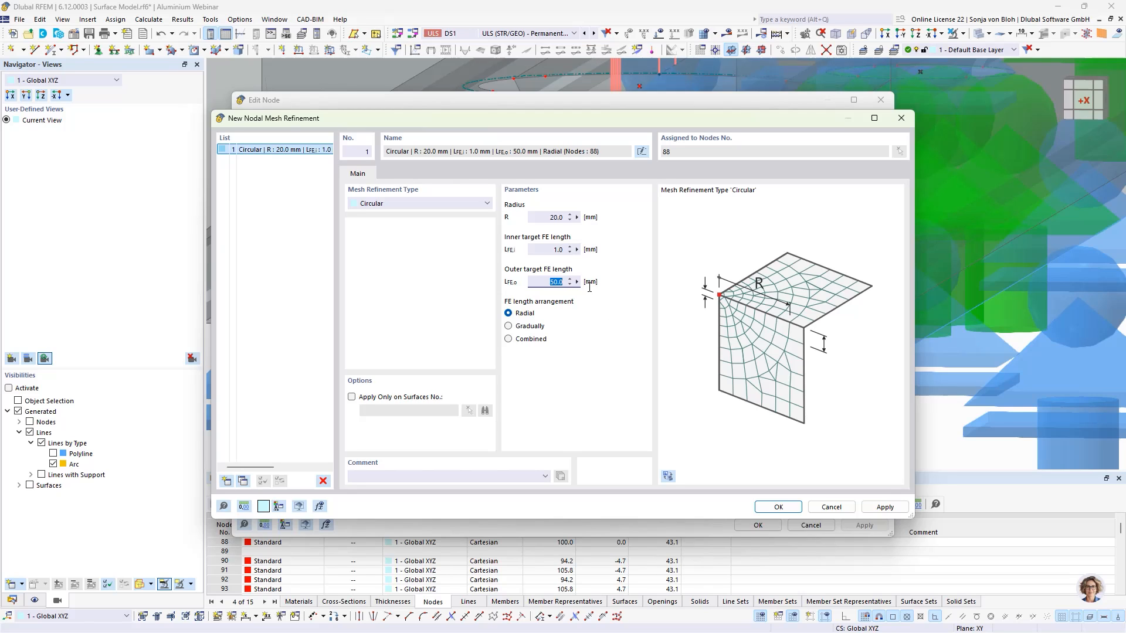
type("2")
left_click(778, 508)
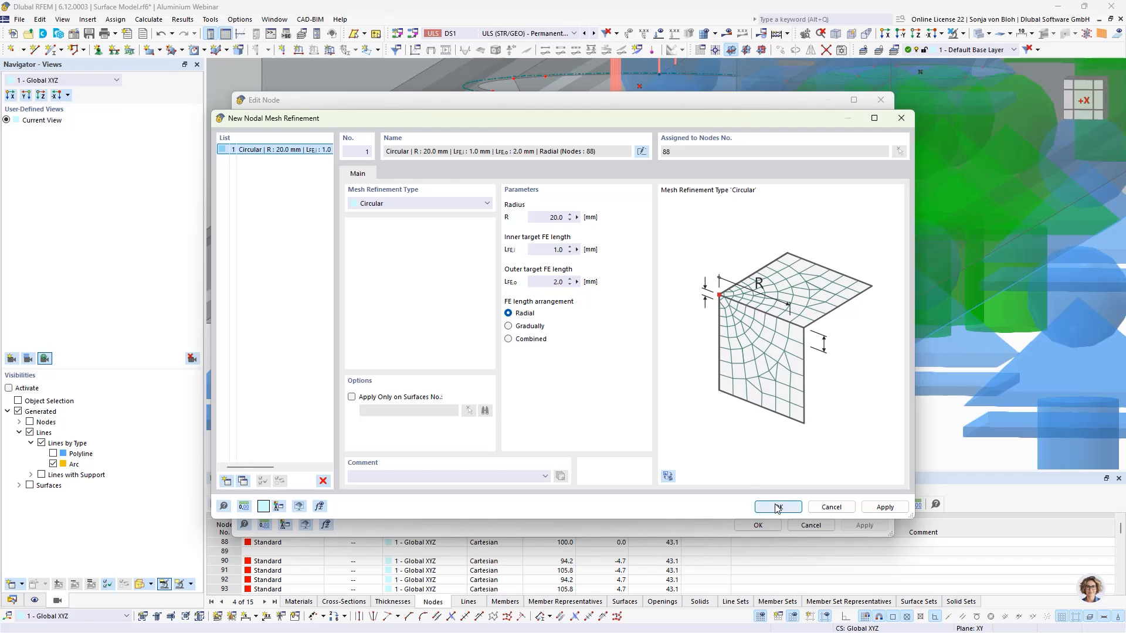
left_click(754, 594)
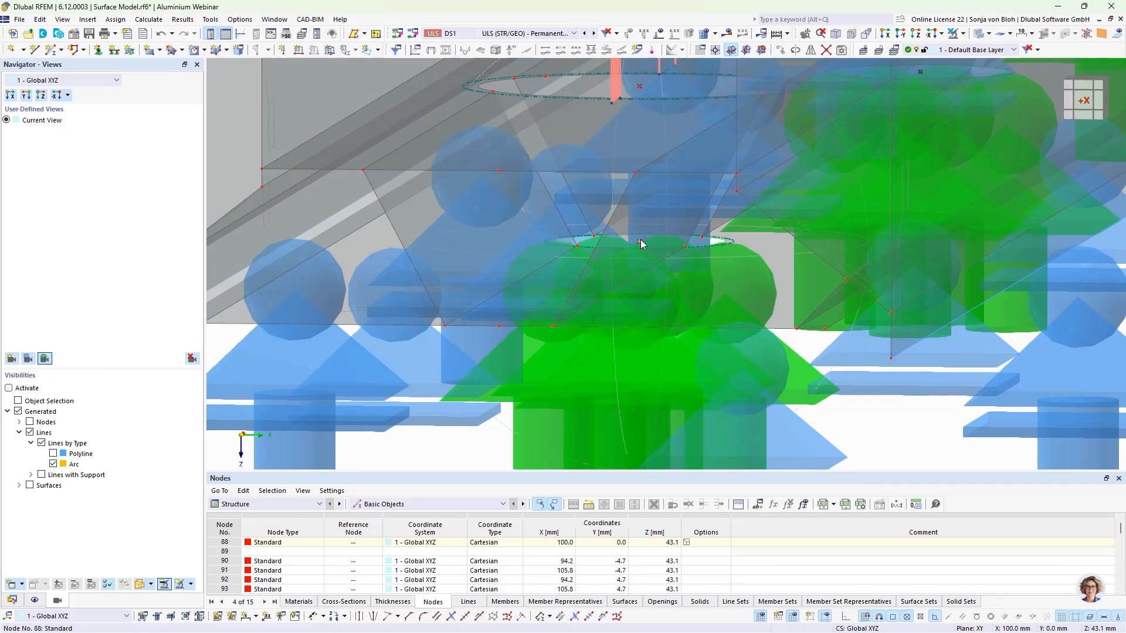
- Copy node 88 five times along X with a 200 mm displacement, then clear the selection
mouse_move(641, 243)
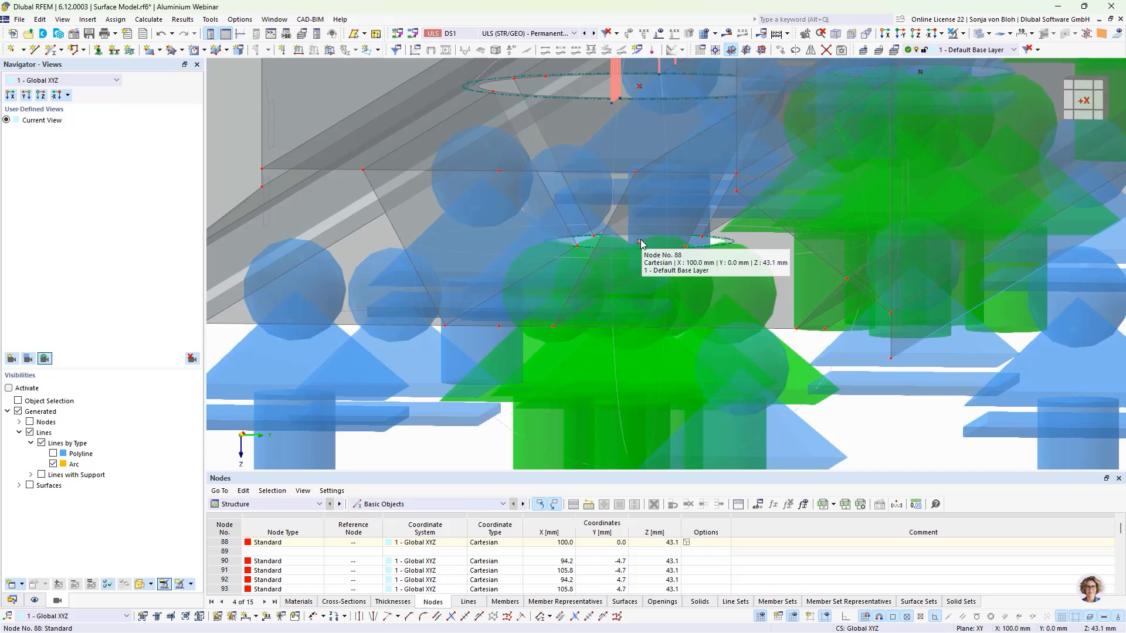
left_click(641, 244)
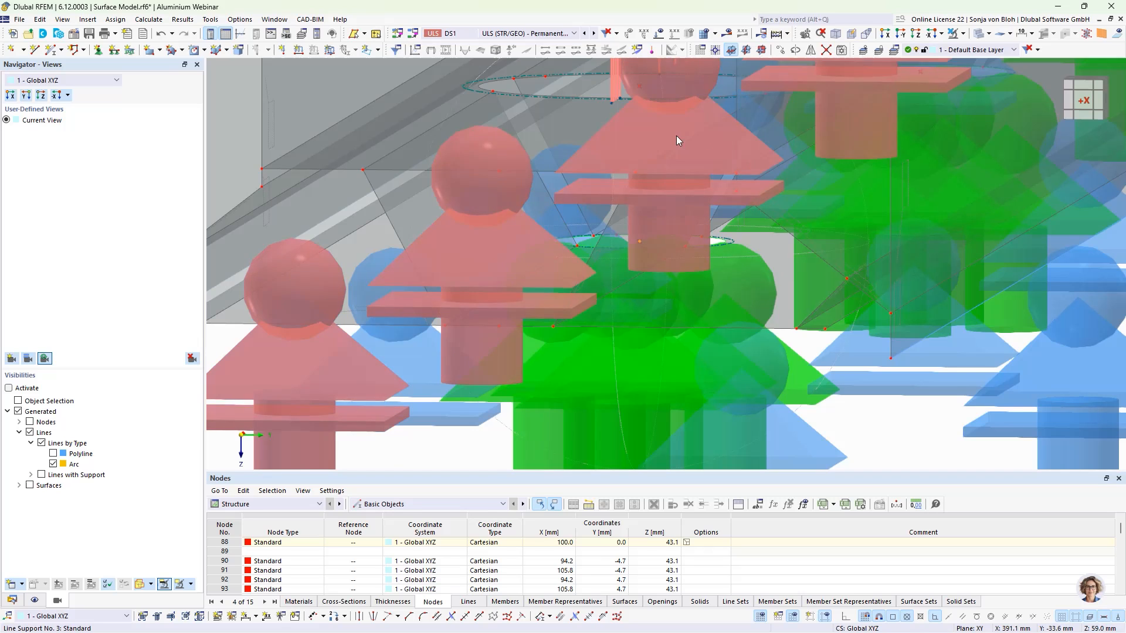
left_click(782, 50)
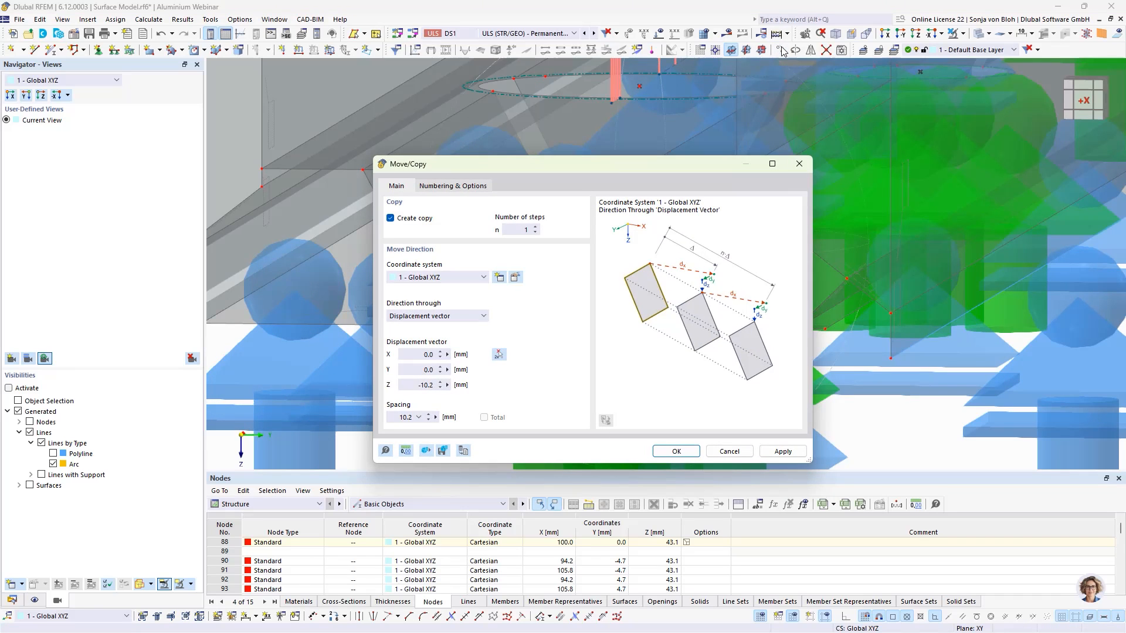
left_click(517, 231)
type("5")
left_click(428, 386)
type("0")
left_click(411, 355)
type("200")
left_click(672, 451)
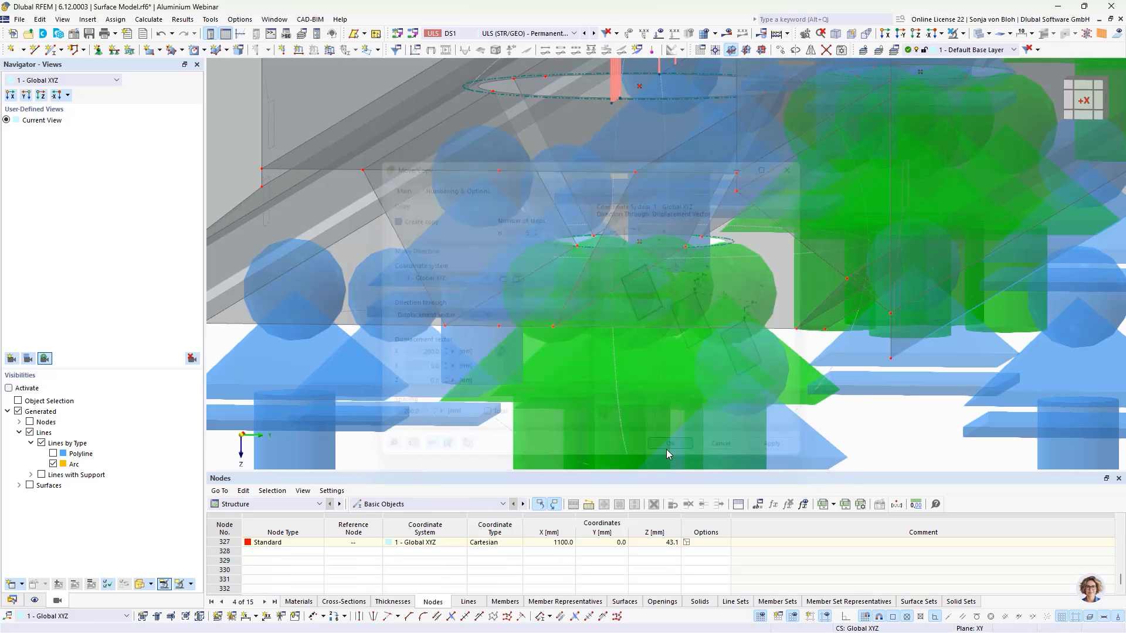
scroll(562, 369, "down", 10)
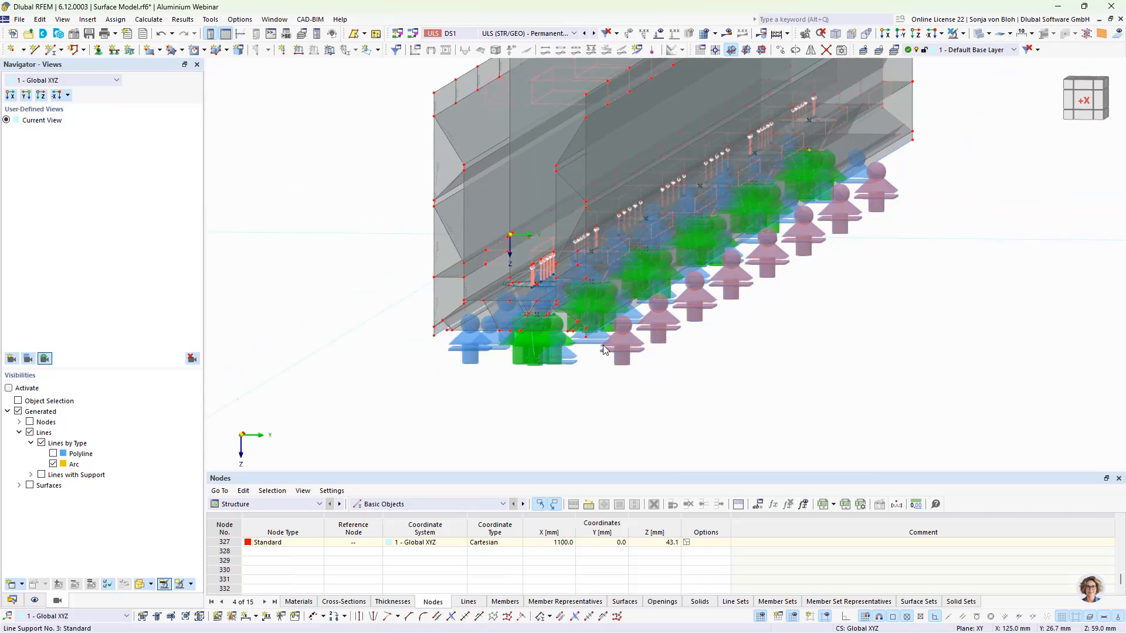
key("Escape")
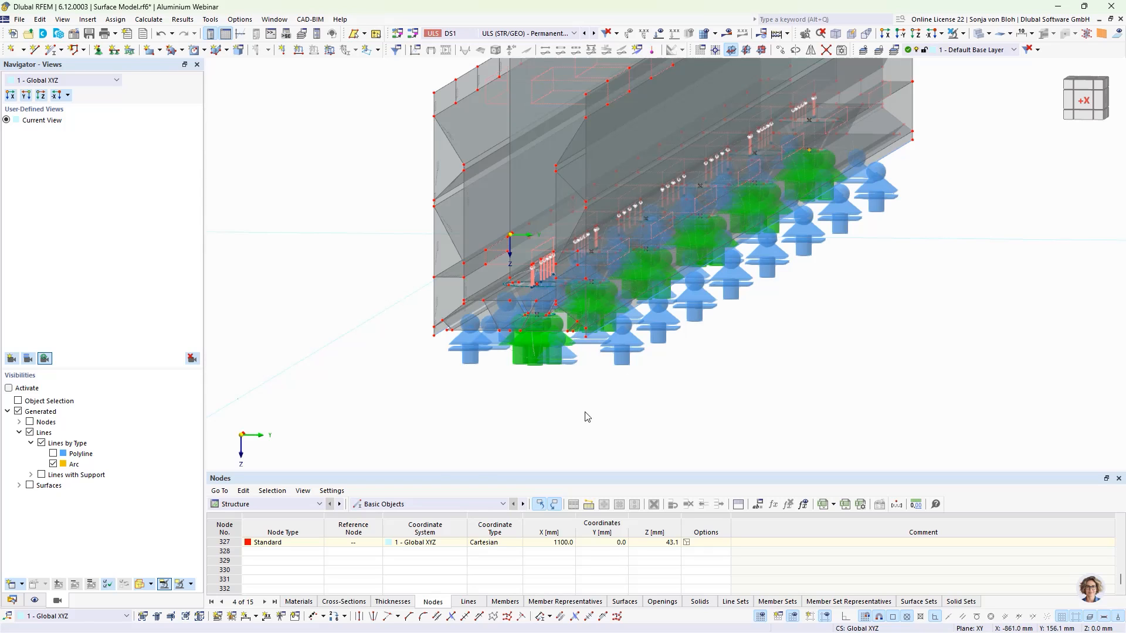
- In the Aluminum Design objects to design, window-select the member's surfaces 3-18, 20-25, 27-42 and 44-113 for design
left_click(316, 505)
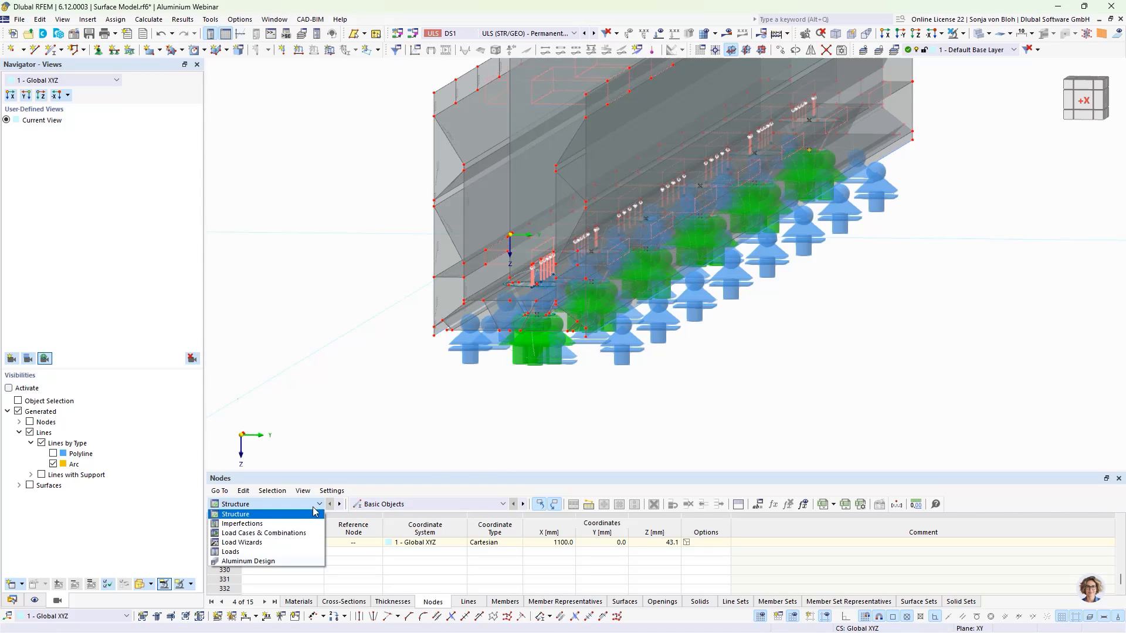
left_click(279, 561)
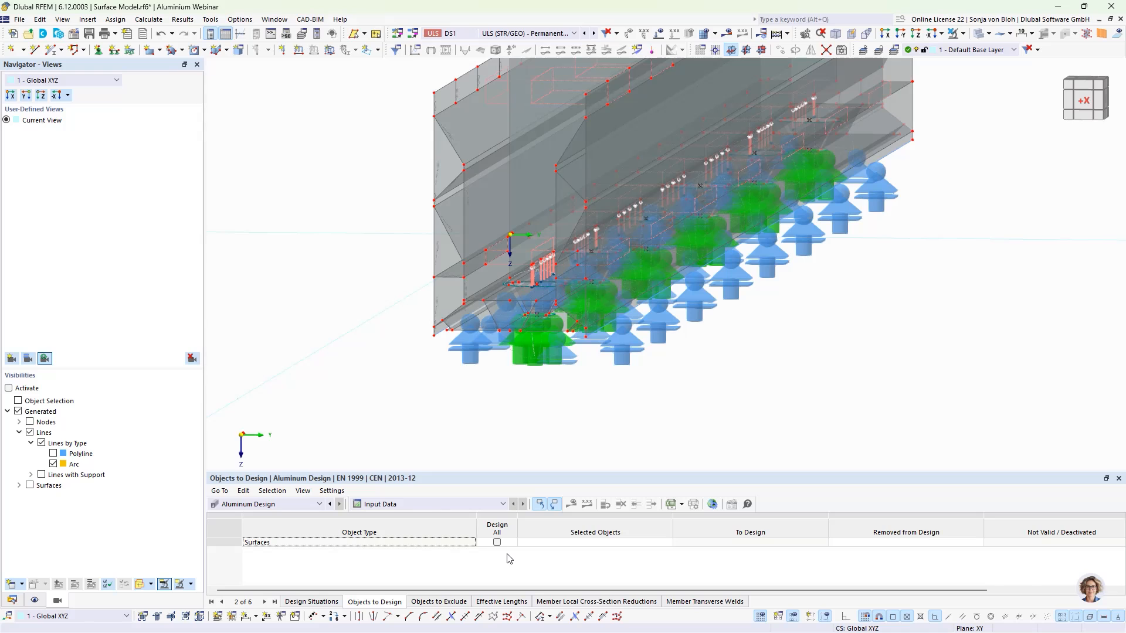
left_click(587, 543)
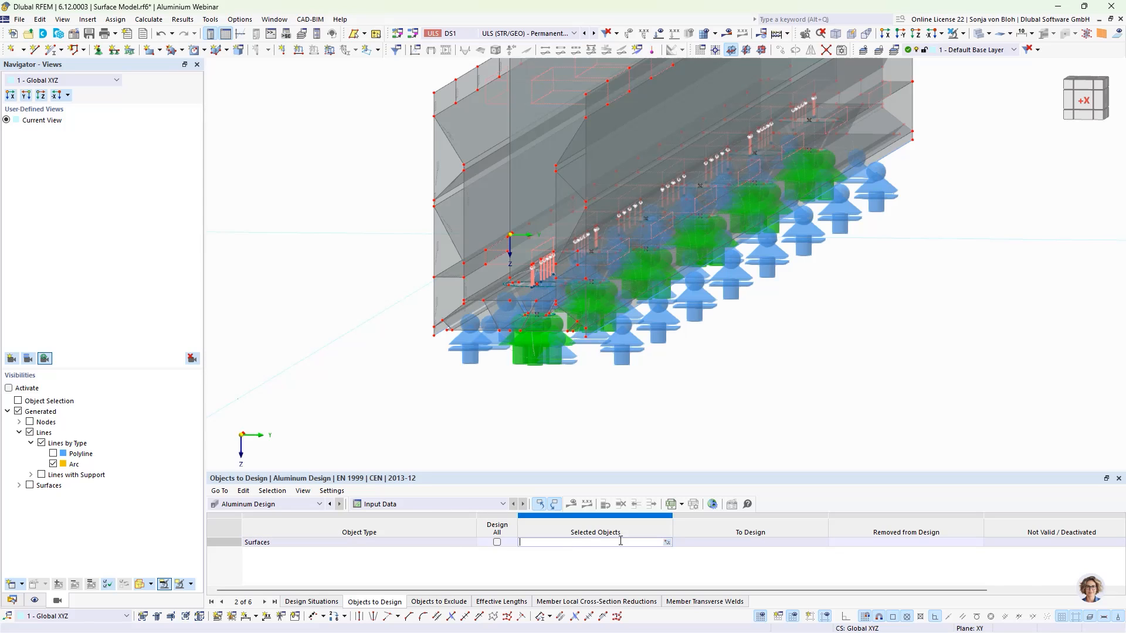
left_click(667, 542)
scroll(563, 302, "down", 5)
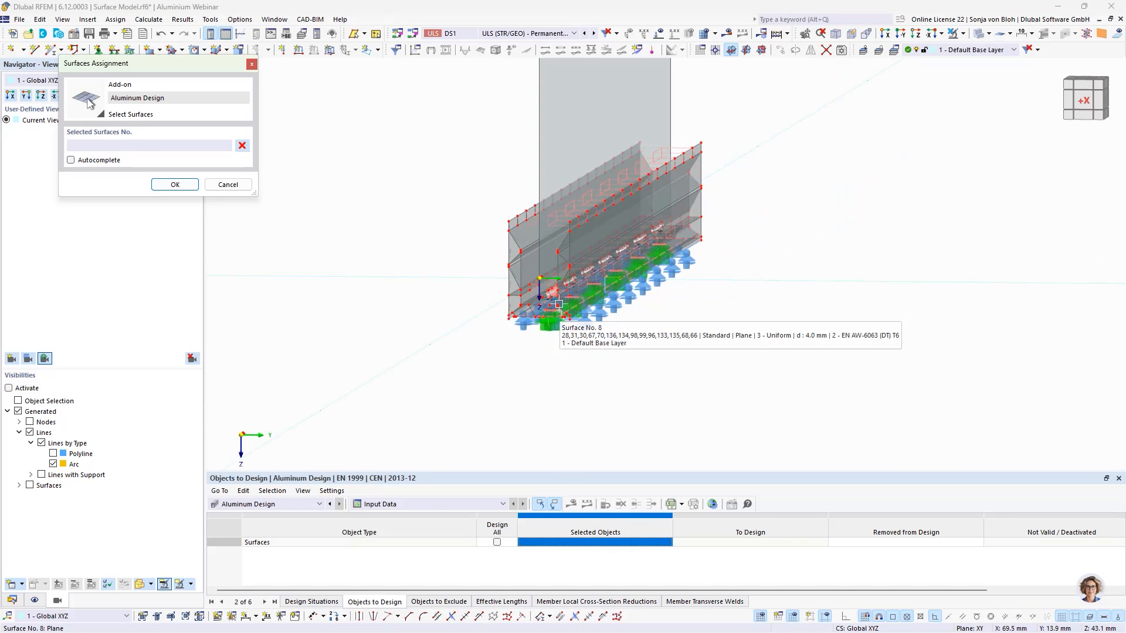
left_click(886, 34)
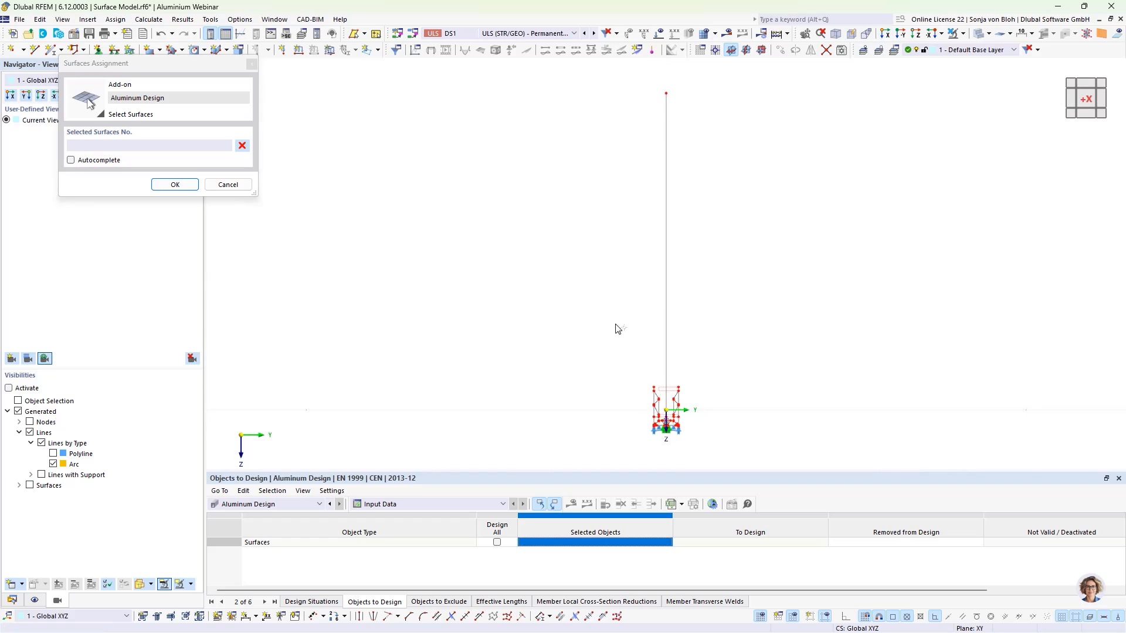
left_click_drag(611, 359, 764, 471)
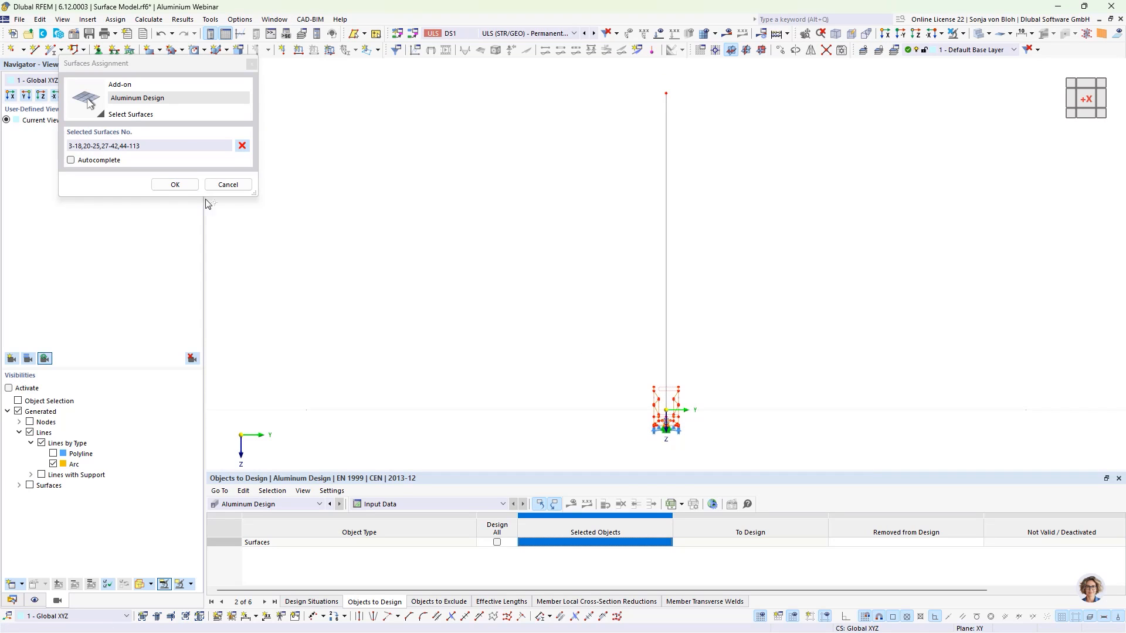
left_click(175, 185)
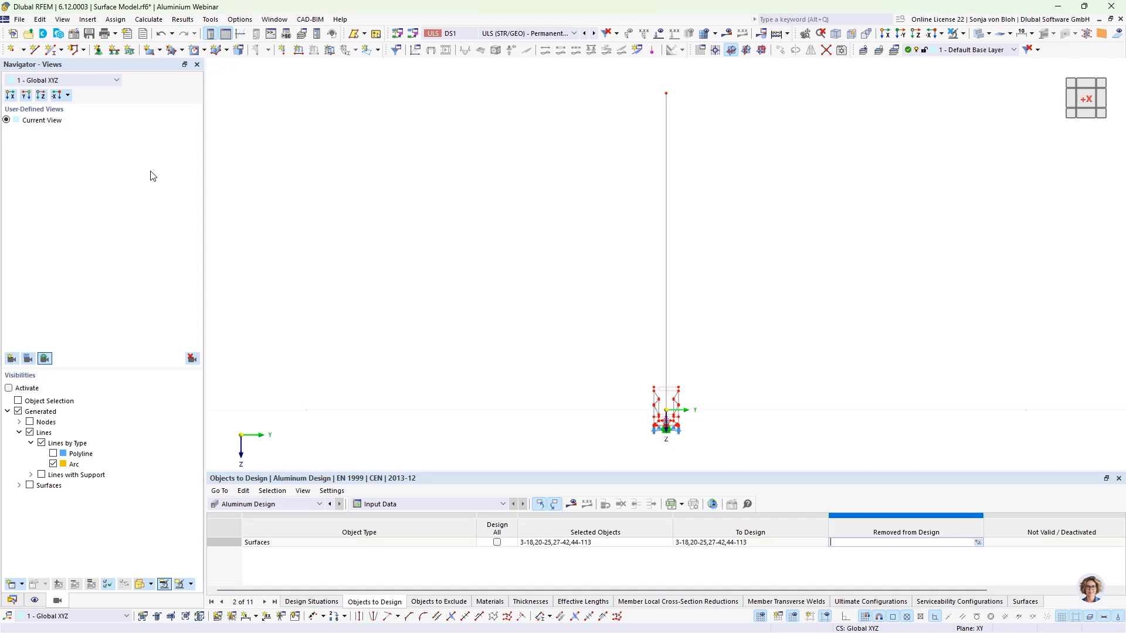
- Switch to the solved surface model window Flächenmodell mE.rf6 and maximize it
left_click(1099, 19)
left_click(657, 80)
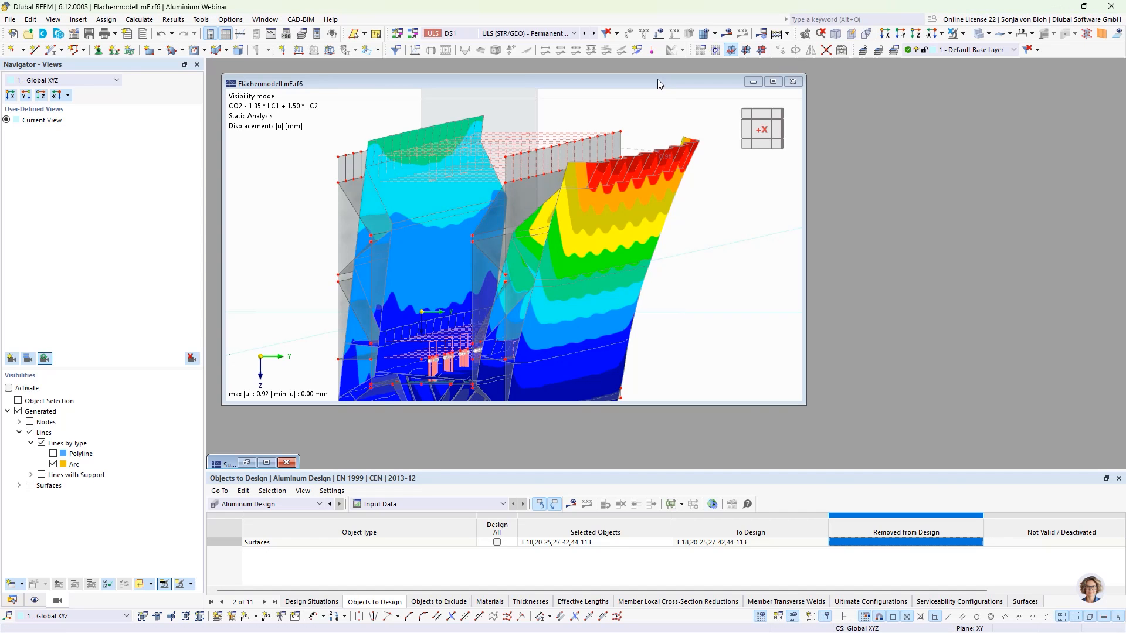
left_click(773, 82)
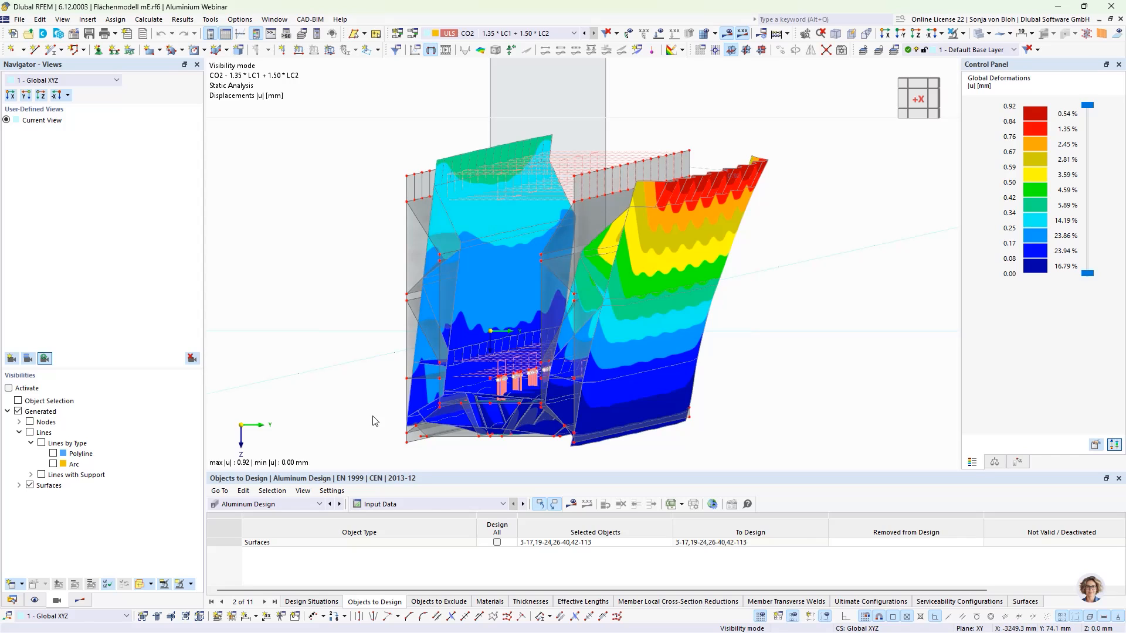
- Zoom into the member's cross-section to examine the global deformation results
scroll(407, 444, "up", 2)
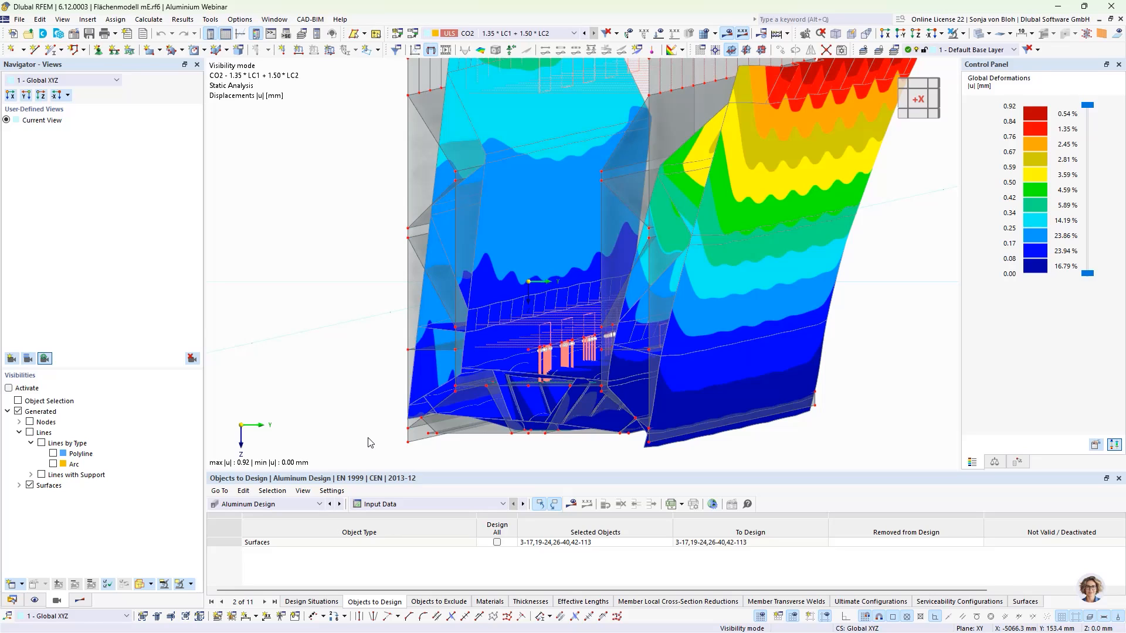
scroll(370, 441, "down", 2)
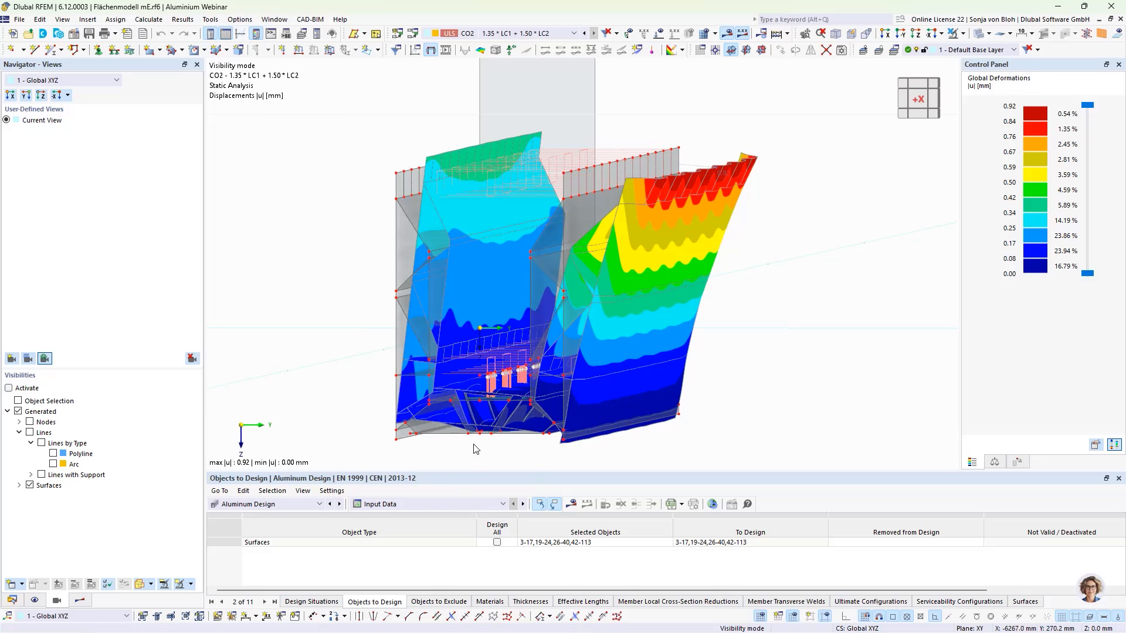
mouse_move(501, 454)
middle_mouse_down("ctrl")
mouse_move(518, 452)
mouse_move(502, 448)
middle_mouse_up("ctrl")
scroll(501, 446, "up", 5)
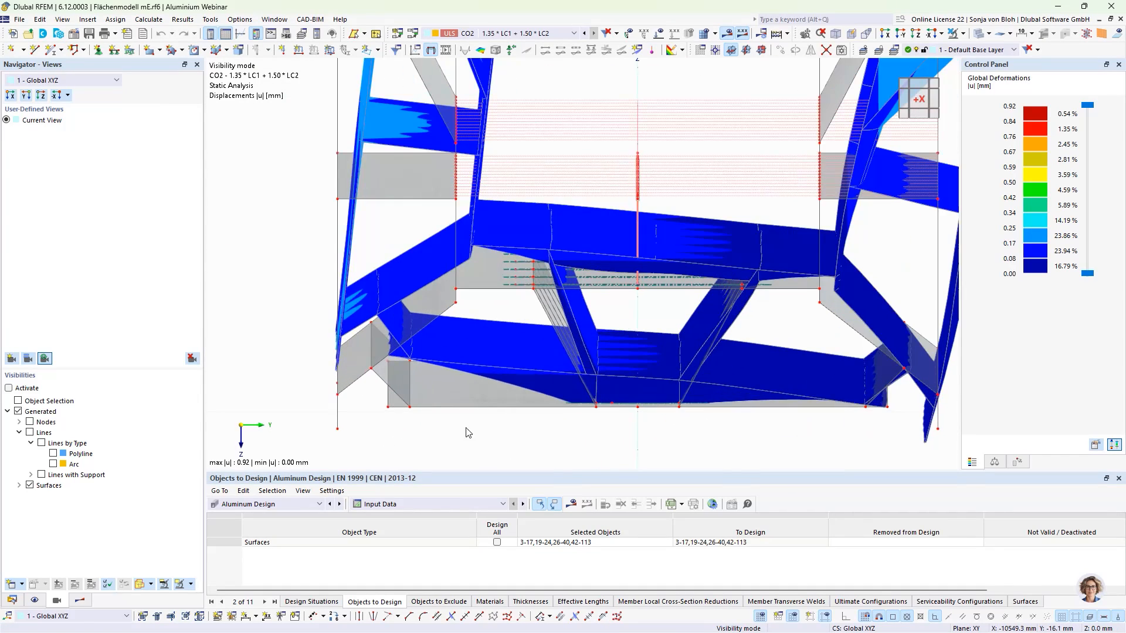
left_click_drag(375, 399, 917, 427)
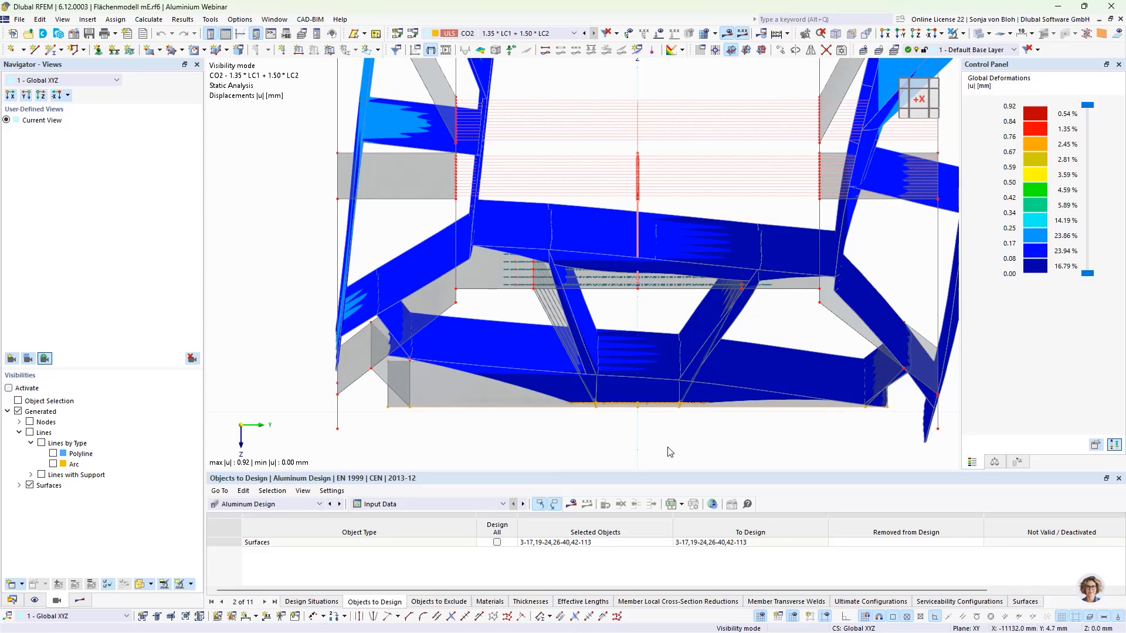
middle_click_drag(661, 456, 661, 458, "ctrl")
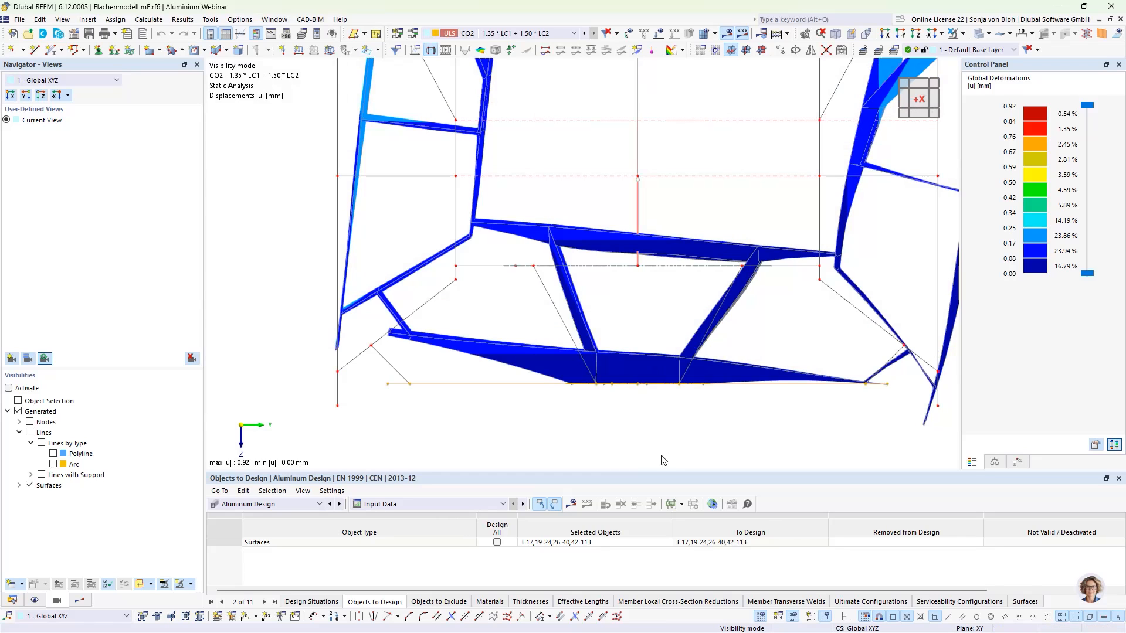
left_click(884, 34)
scroll(466, 437, "up", 2)
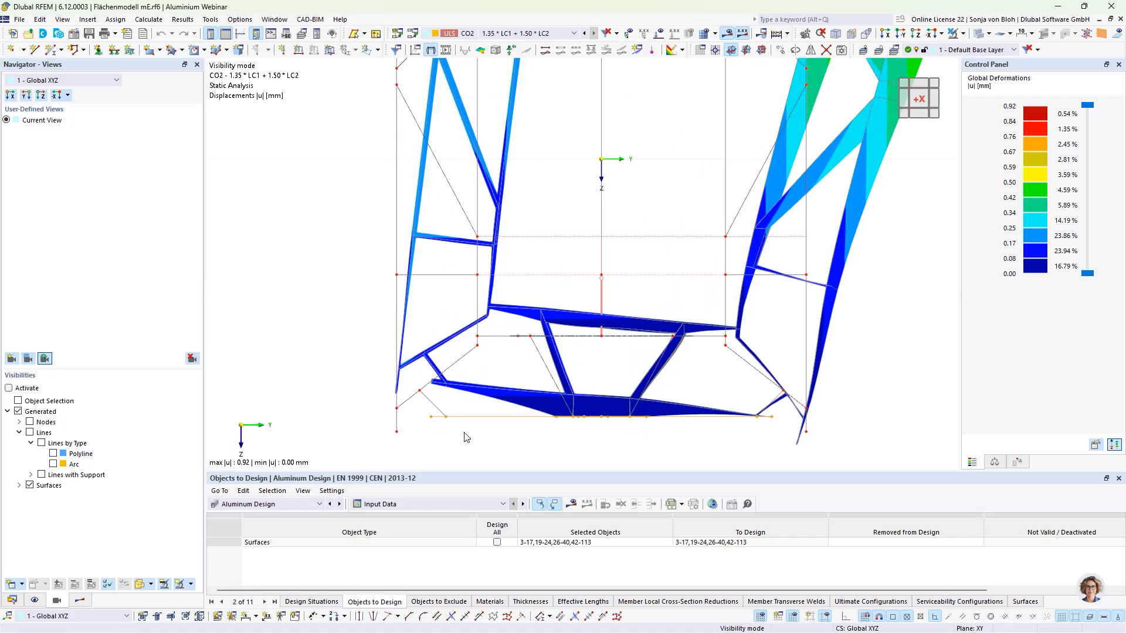
- Show only the selected bottom lines with their related objects and examine the bottom plate's deformations
left_click(446, 428)
left_click_drag(419, 409, 774, 434)
left_click(965, 34)
left_click(963, 50)
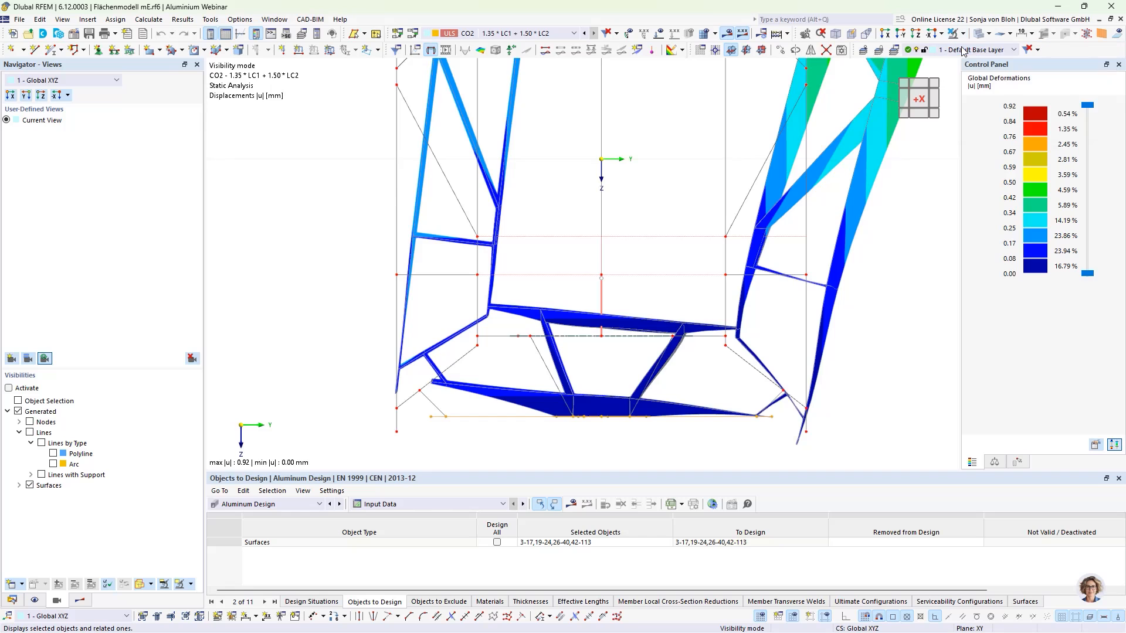
scroll(638, 211, "down", 3)
middle_click_drag(651, 351, 608, 413, "ctrl")
scroll(611, 315, "down", 3)
scroll(636, 404, "up", 3)
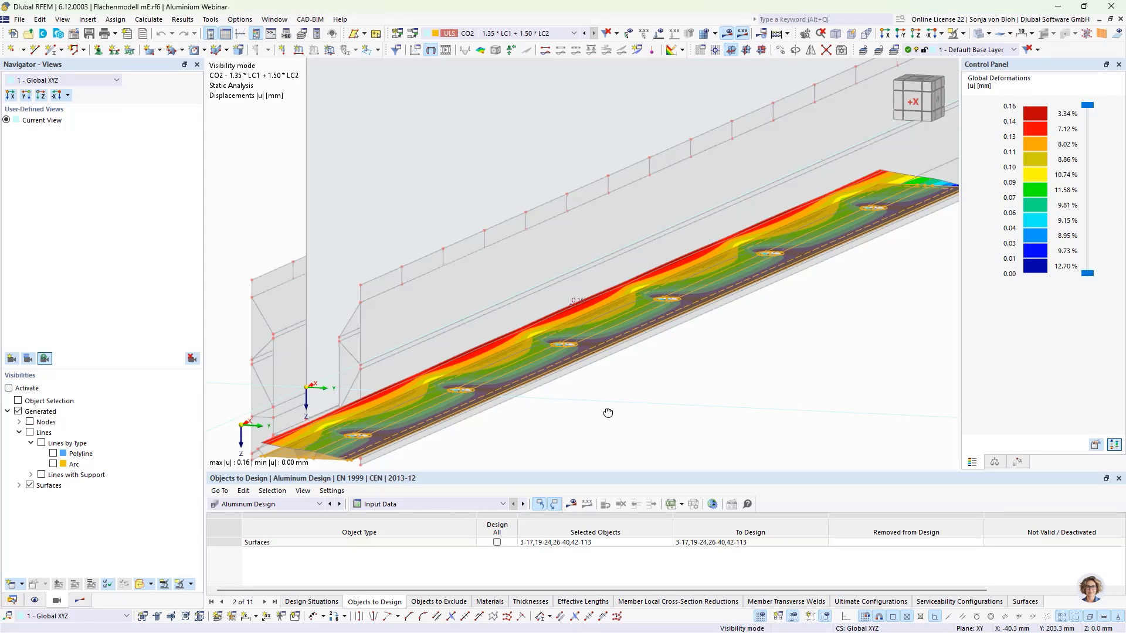
- Cancel visibility mode and open the results navigator
left_click(962, 34)
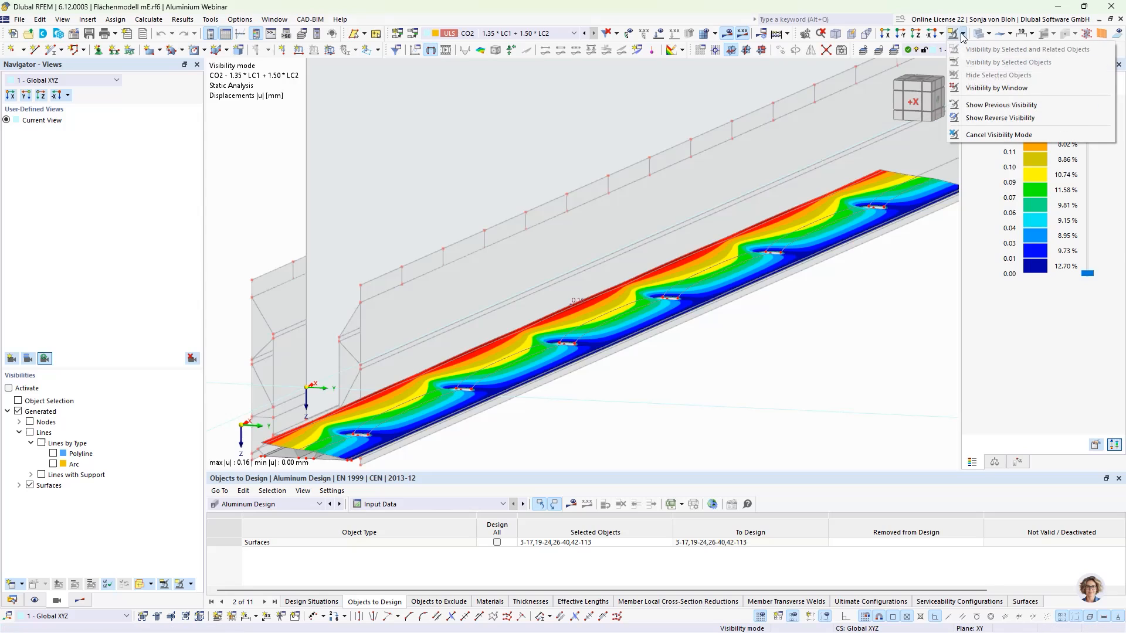
left_click(973, 135)
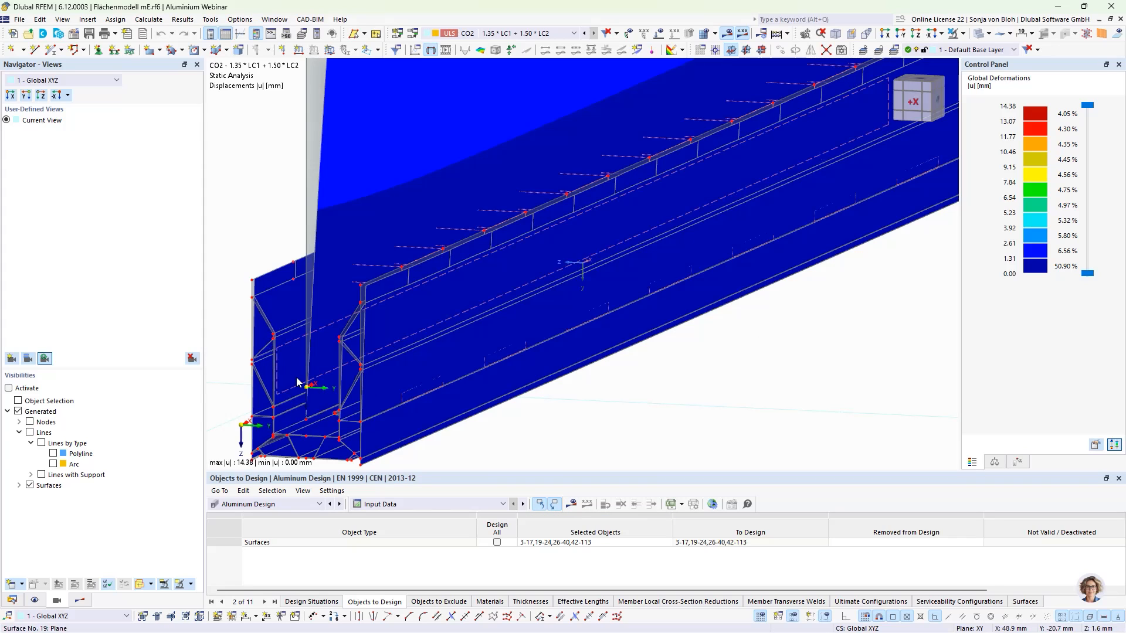
left_click(87, 600)
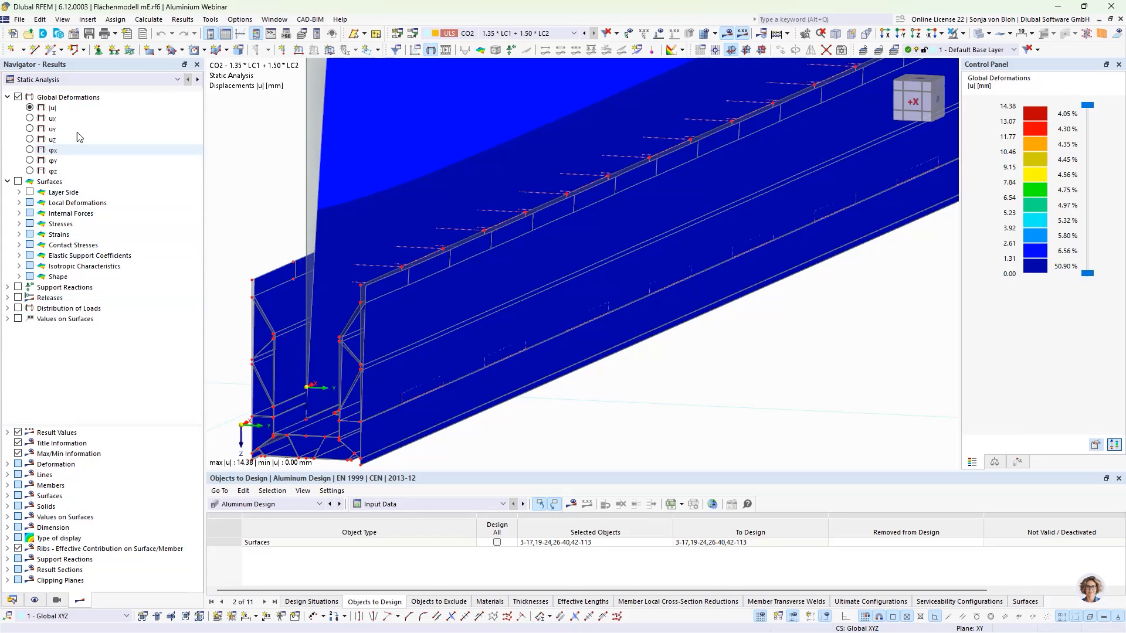
- Switch the results to Aluminium Design check ratios and open the Design Ratios on Surfaces results table
left_click(61, 80)
left_click(44, 99)
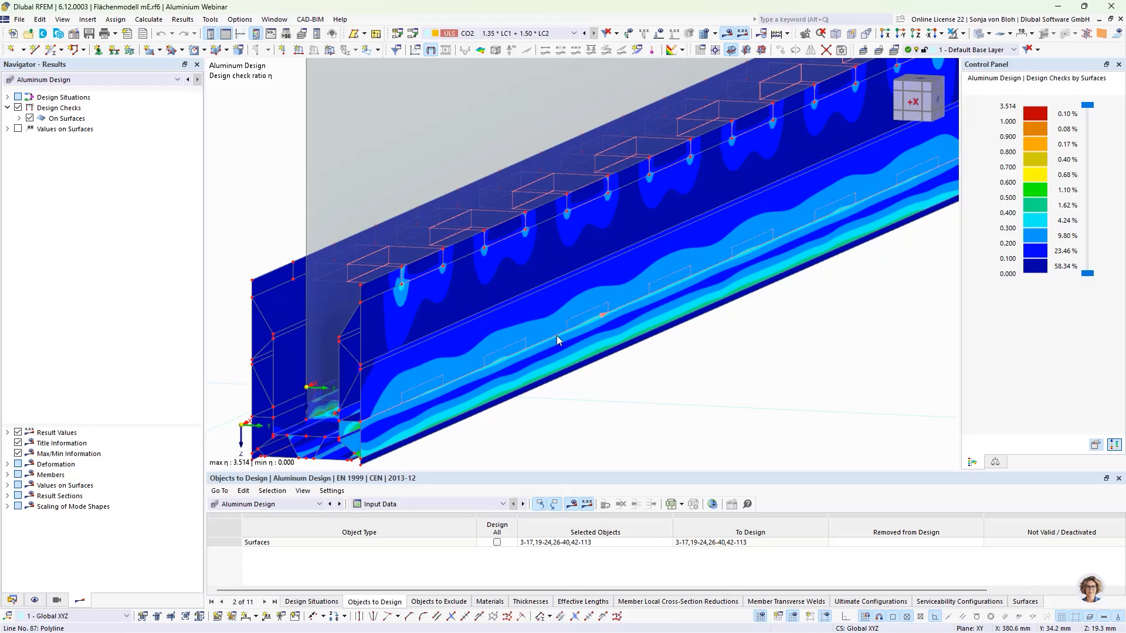
scroll(557, 335, "down", 3)
left_click(470, 504)
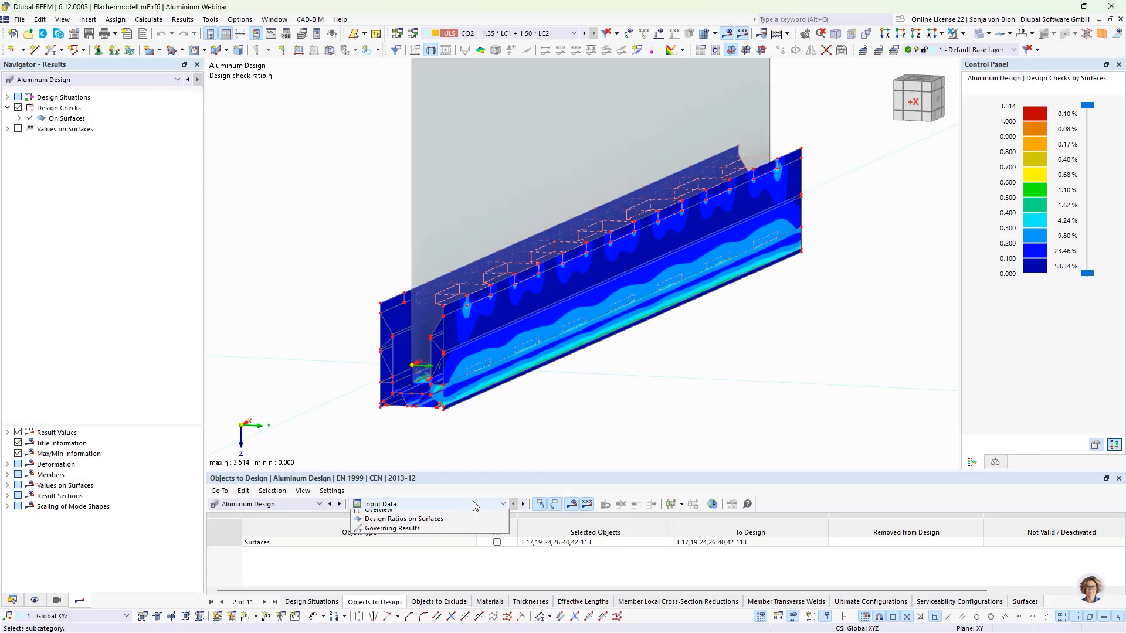
left_click(452, 535)
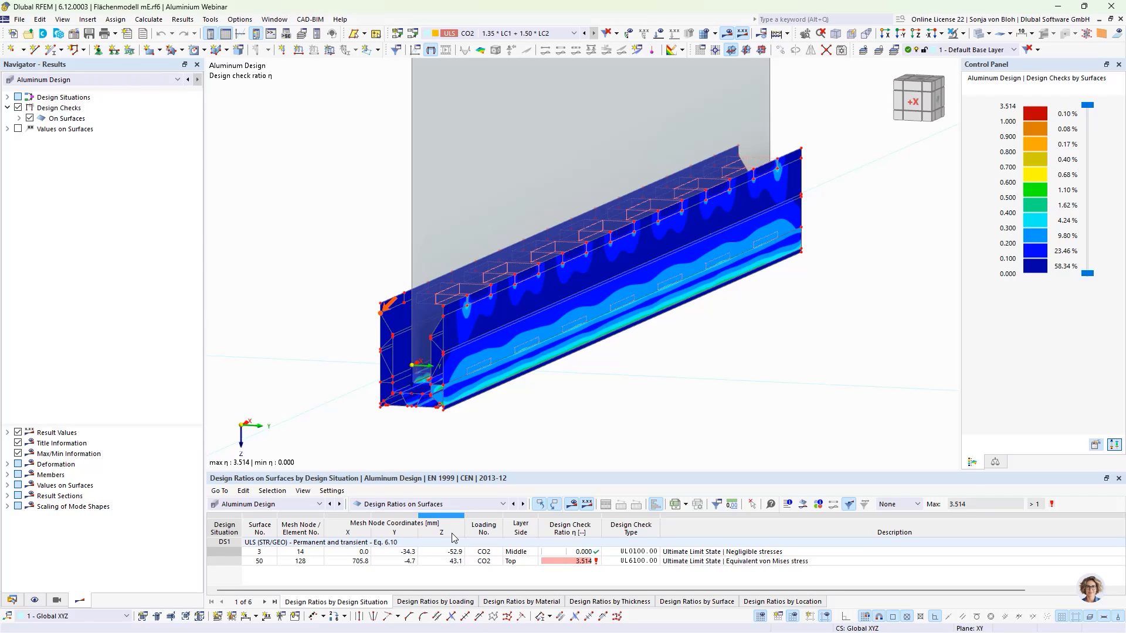
- In the view along X, select the lines of the bottom plate and its inner diagonal stiffeners
left_click(885, 33)
scroll(608, 401, "up", 5)
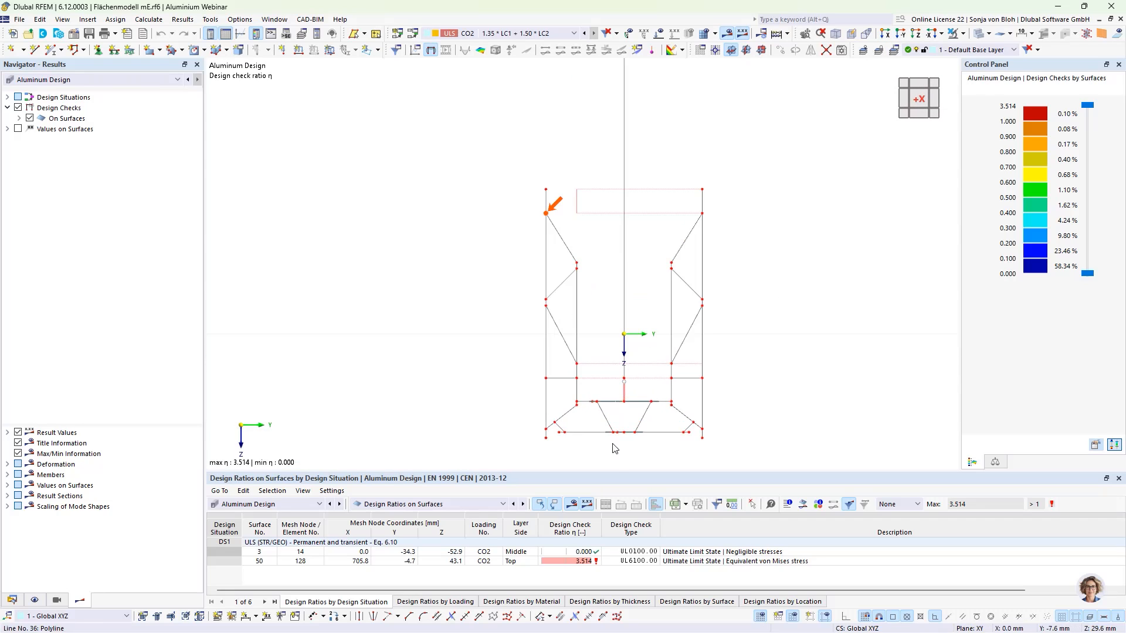
scroll(573, 374, "up", 2)
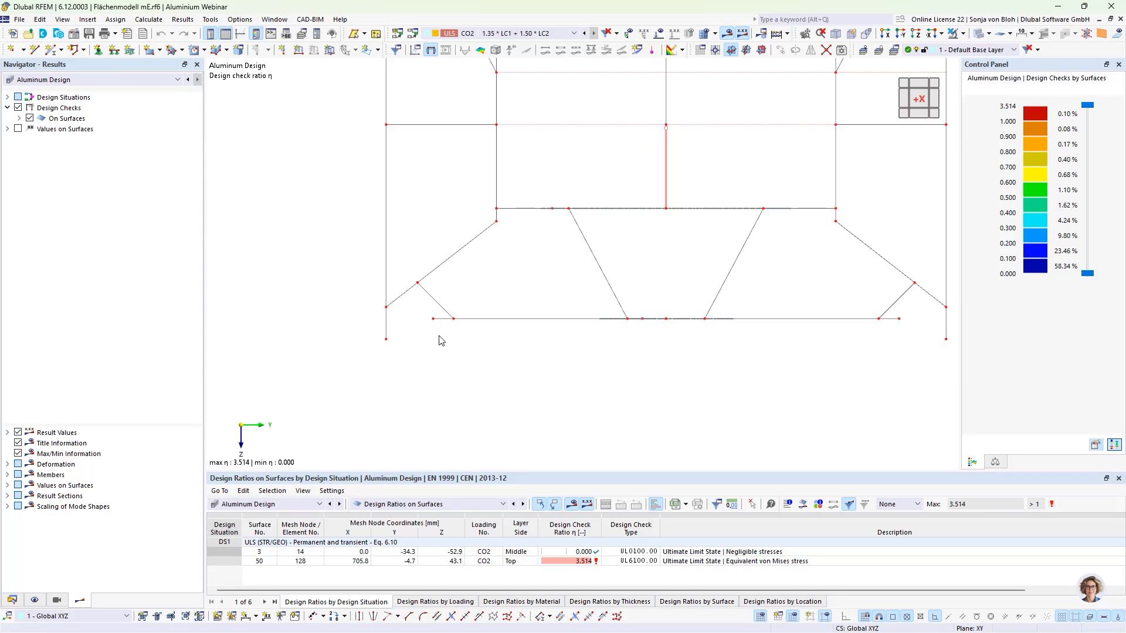
left_click_drag(424, 315, 907, 339)
left_click_drag(767, 291, 574, 265)
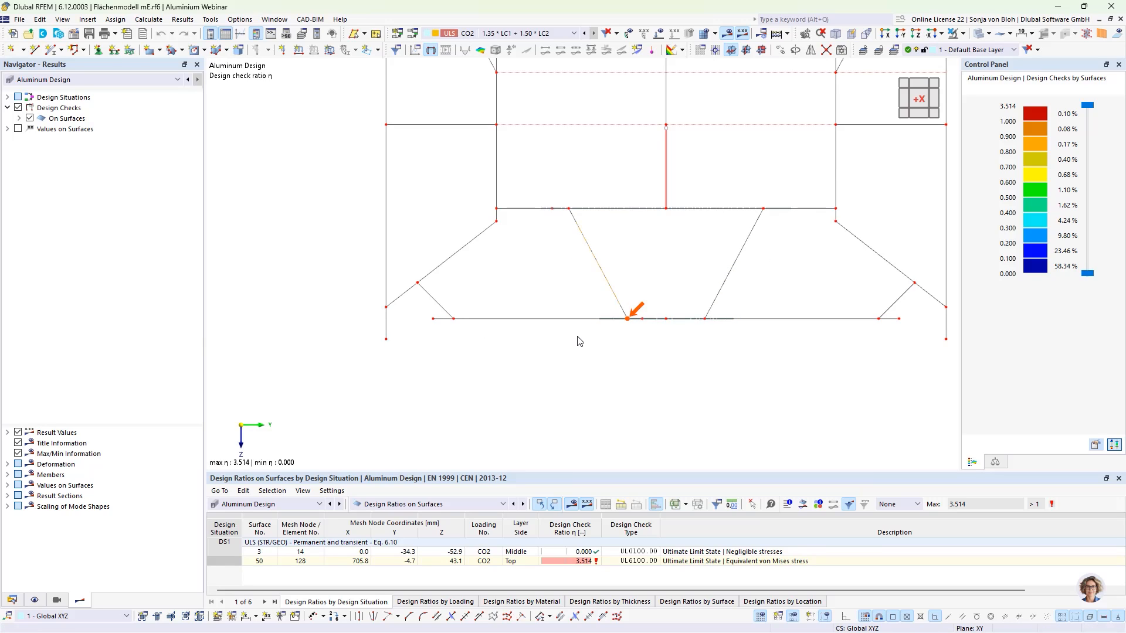
mouse_move(418, 315)
left_mouse_down()
mouse_move(627, 336)
mouse_move(921, 344)
left_mouse_up()
left_click_drag(777, 290, 682, 266)
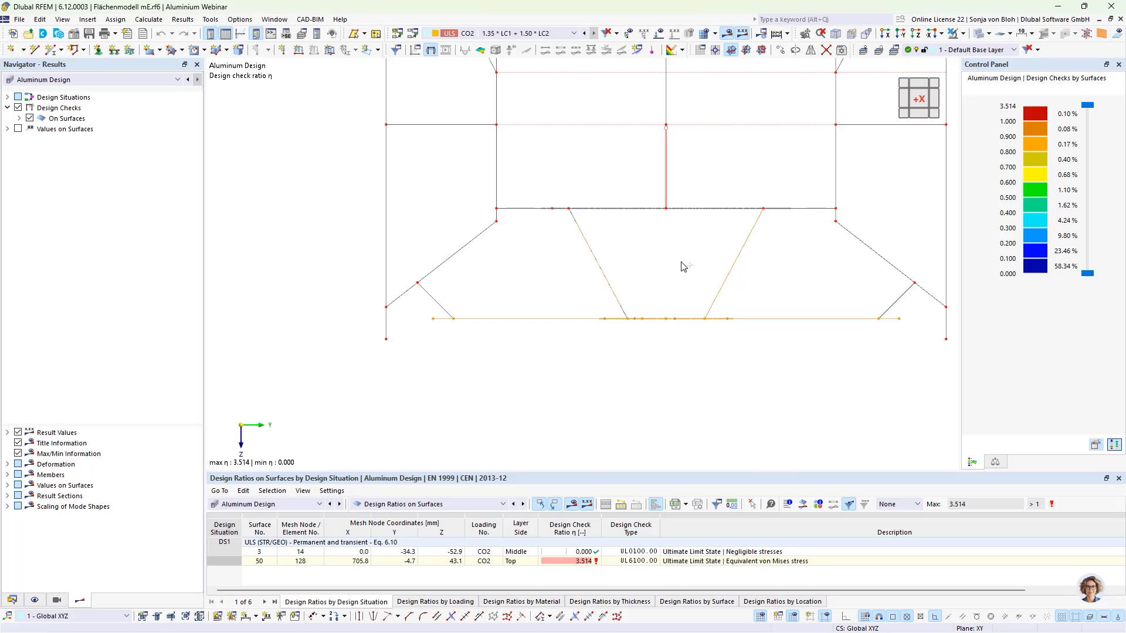
left_click_drag(462, 201, 798, 166)
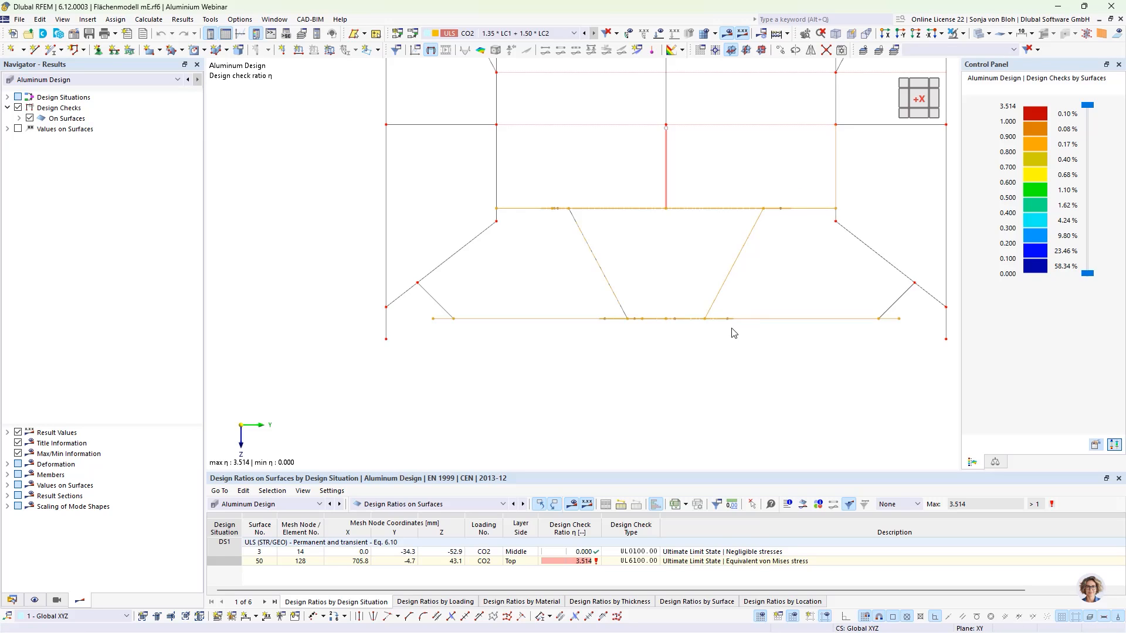
- Add the remaining bottom lines to the selection and show only the selected objects in visibility mode
scroll(721, 325, "down", 3)
middle_click_drag(728, 363, 707, 364, "ctrl")
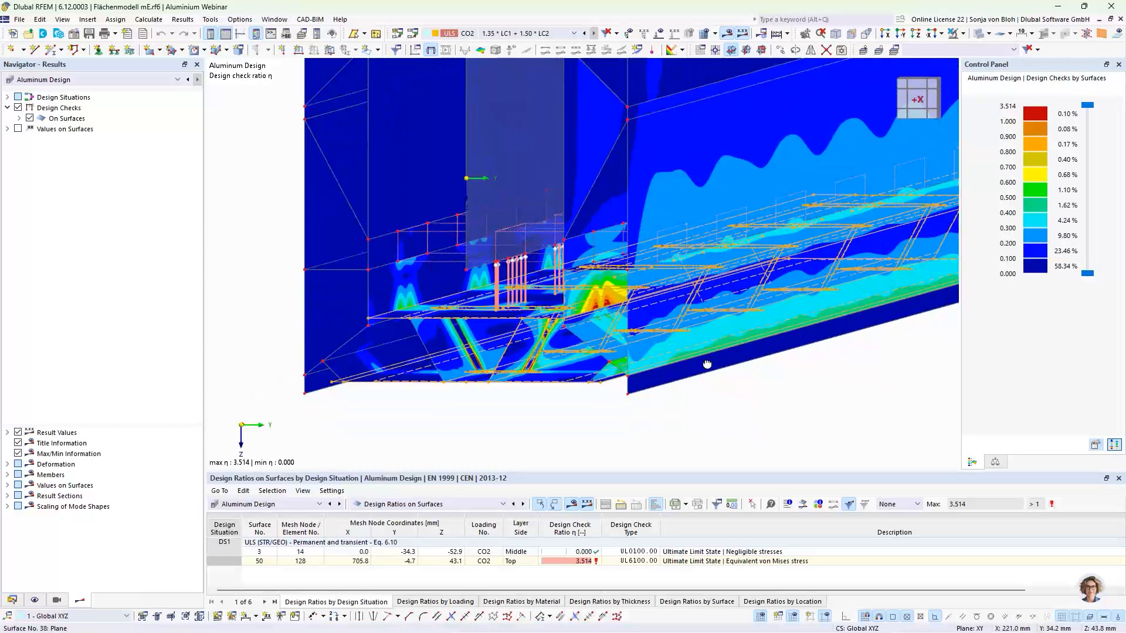
left_click(888, 33)
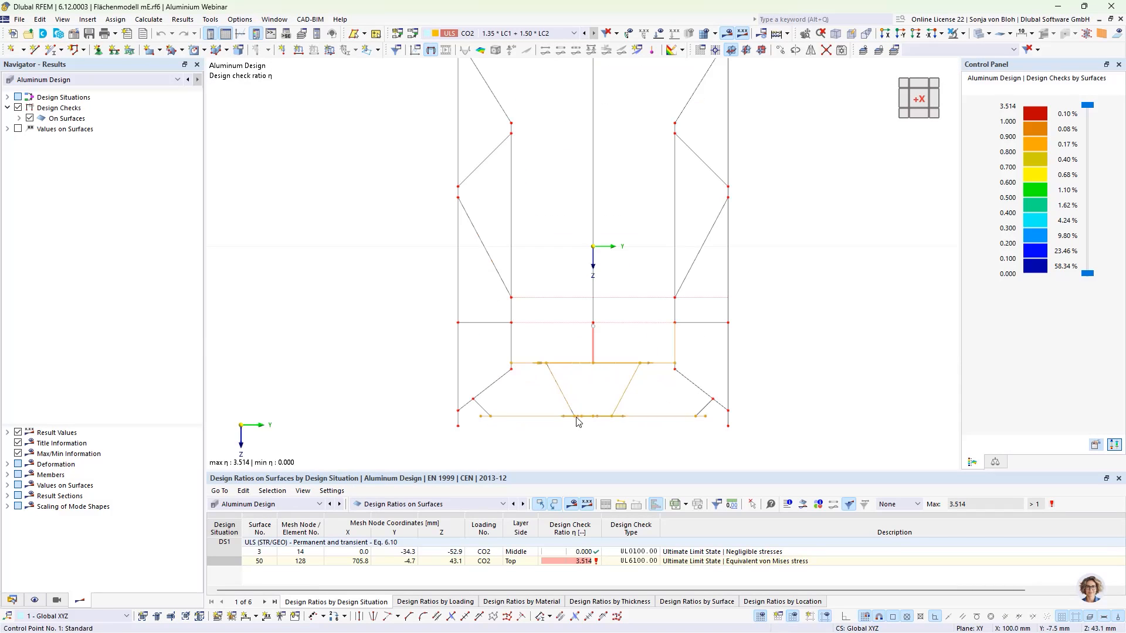
left_click_drag(649, 399, 536, 388)
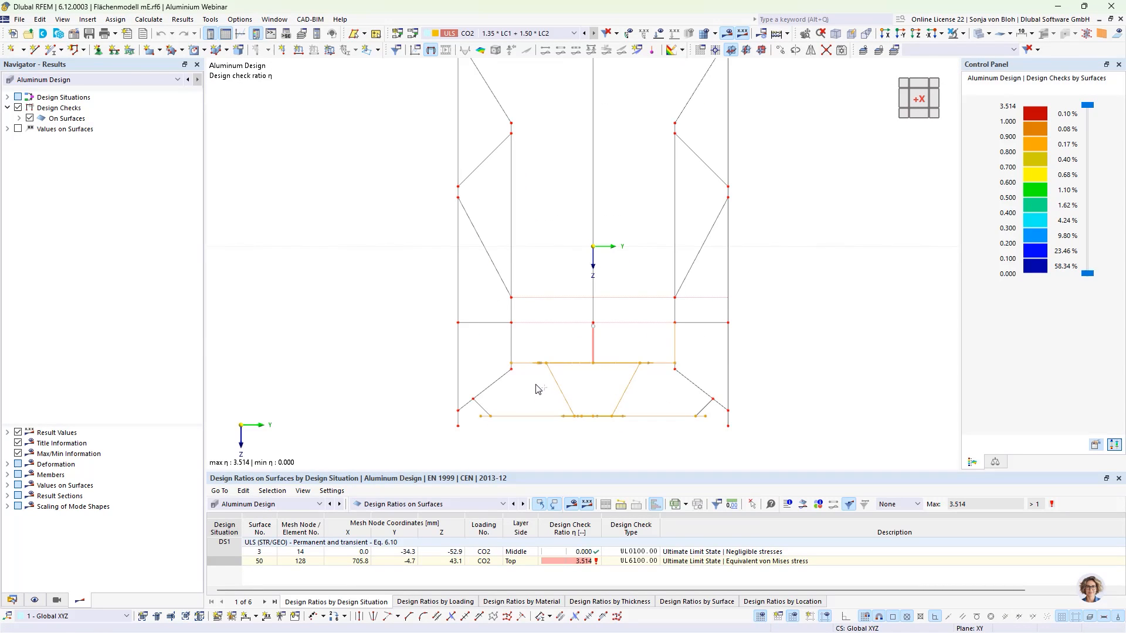
left_click(964, 34)
left_click(959, 48)
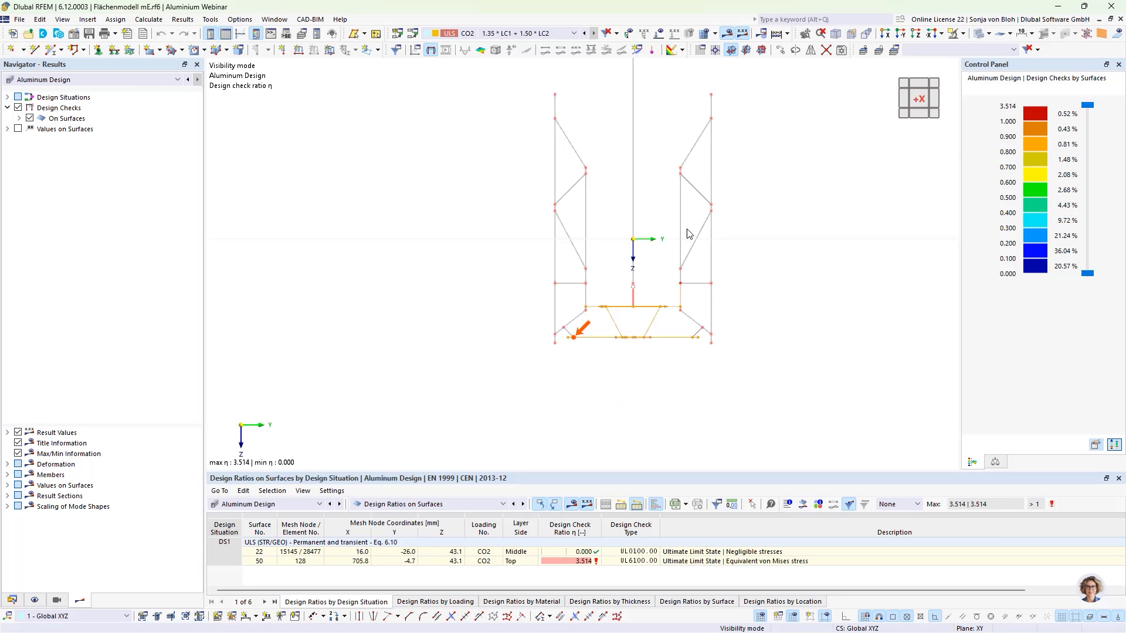
- Rotate and zoom to examine the design check ratios on the isolated bottom plate
middle_click_drag(651, 415, 630, 422, "ctrl")
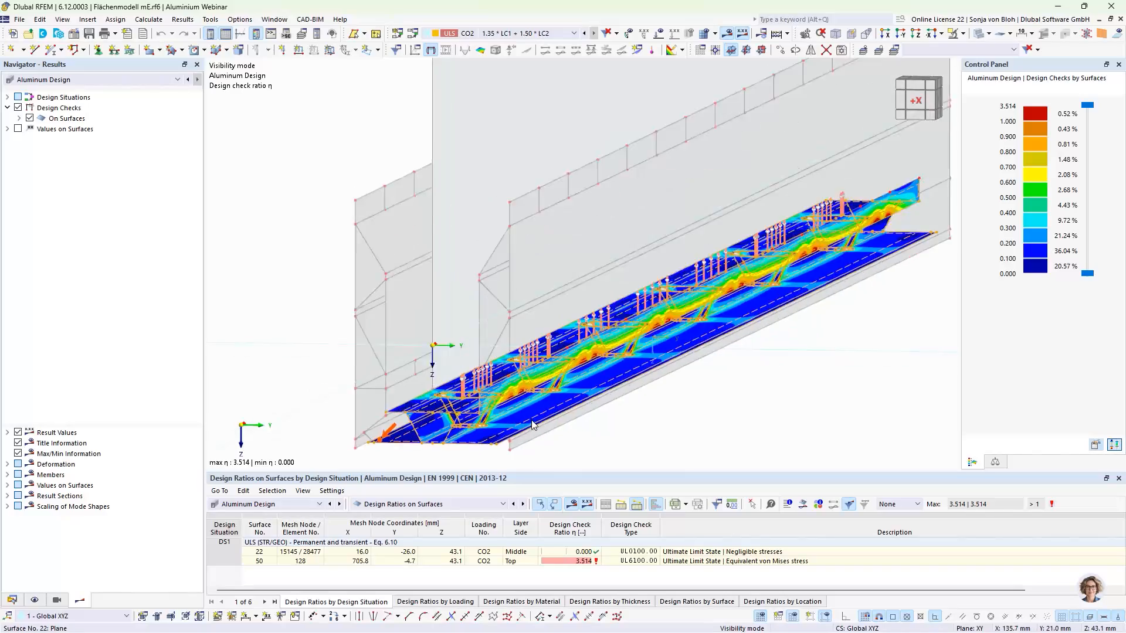
scroll(532, 424, "up", 5)
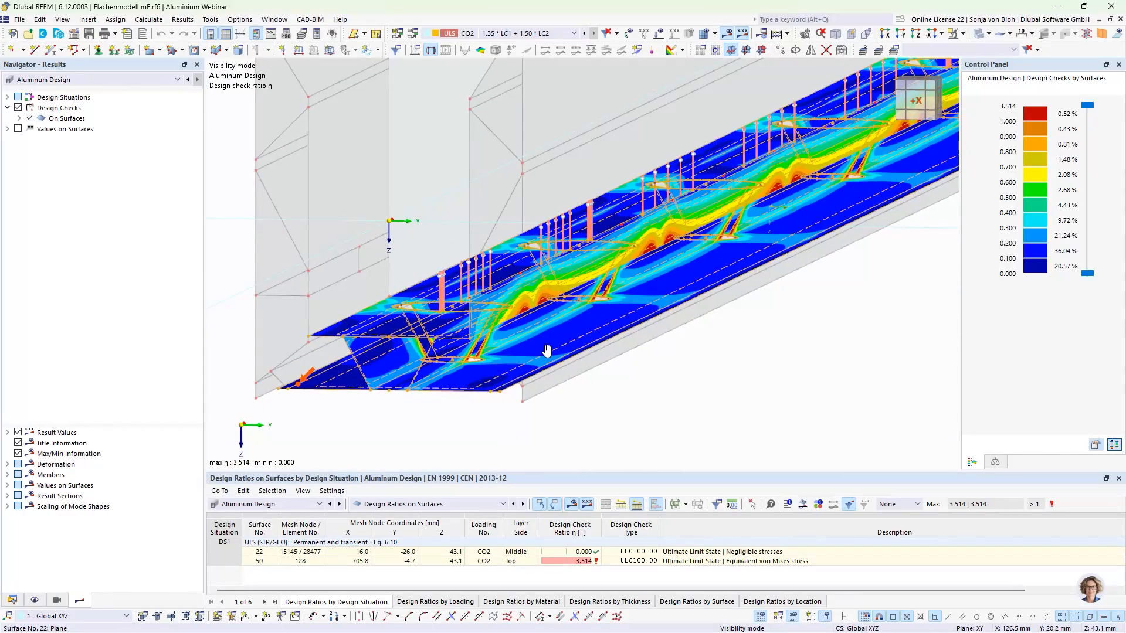
middle_click_drag(545, 396, 548, 399, "ctrl")
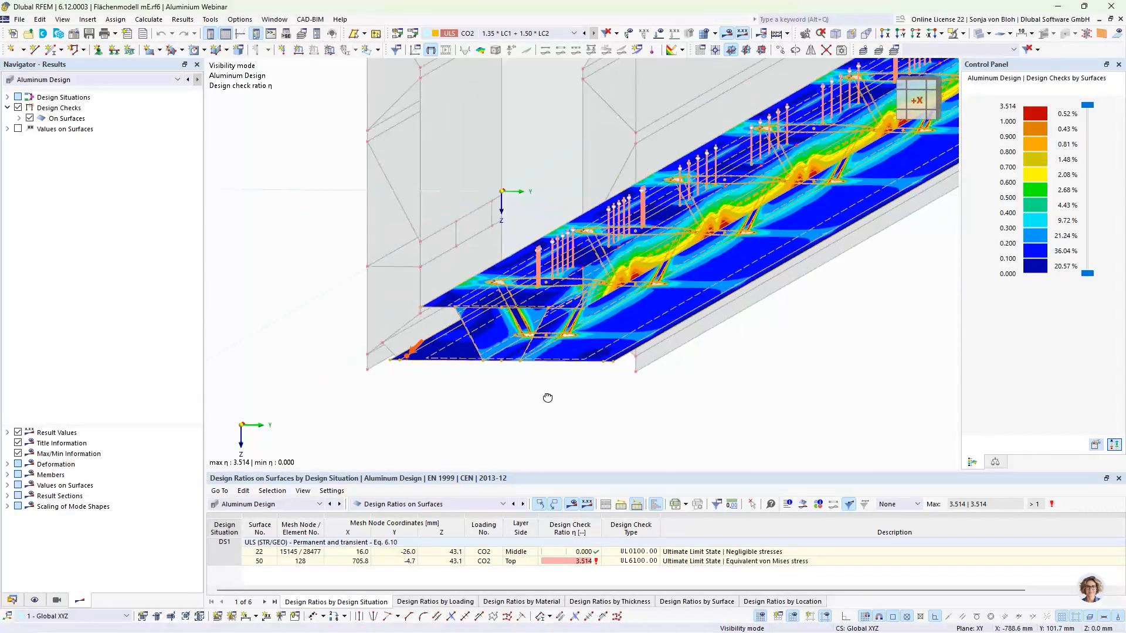
scroll(605, 283, "up", 3)
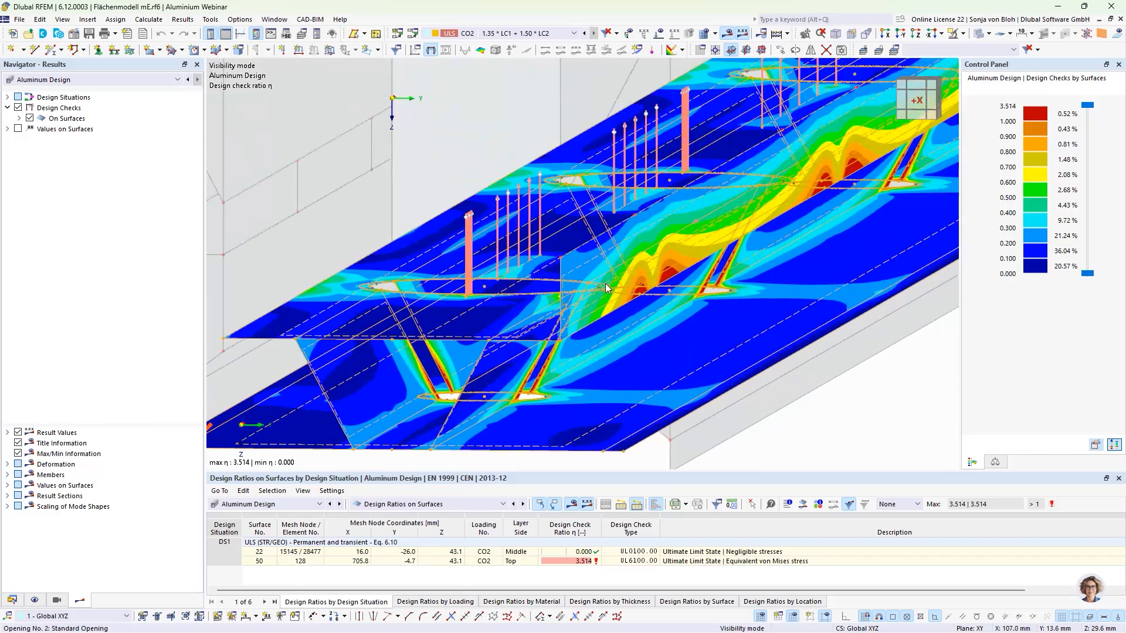